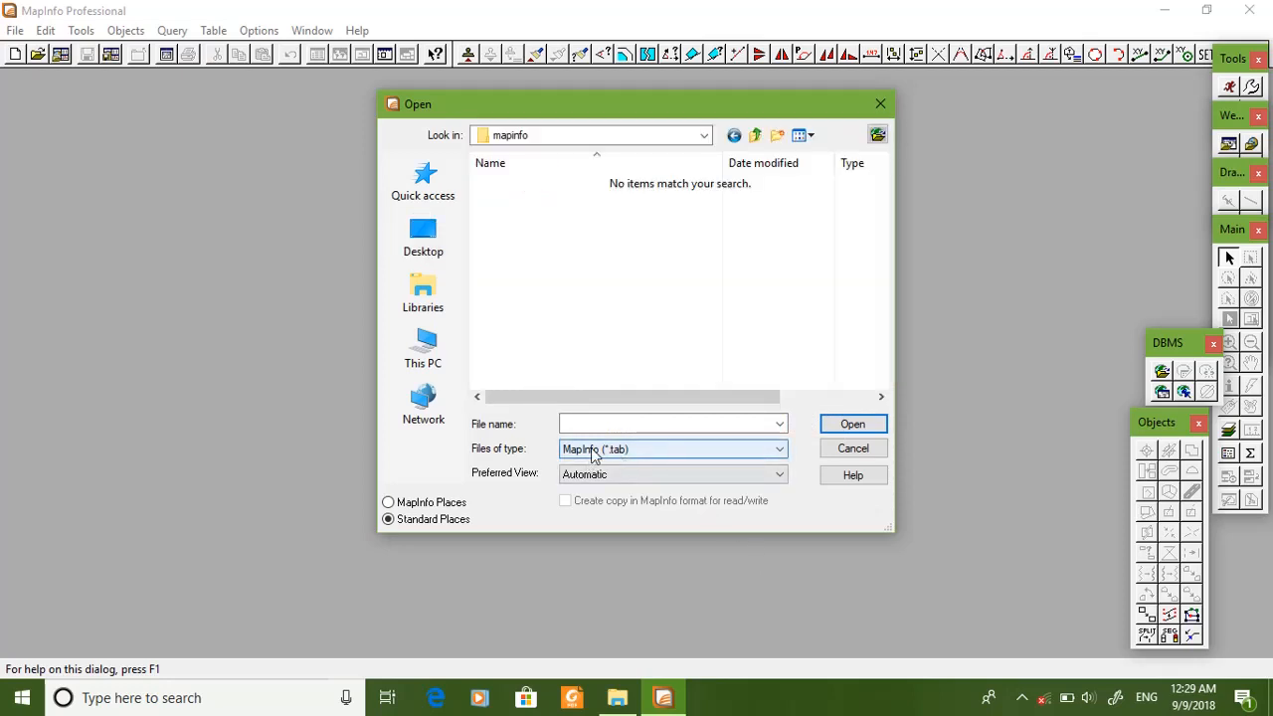
Step: Open the raster image Base map.png and choose to register it with geographic coordinates
click(628, 453)
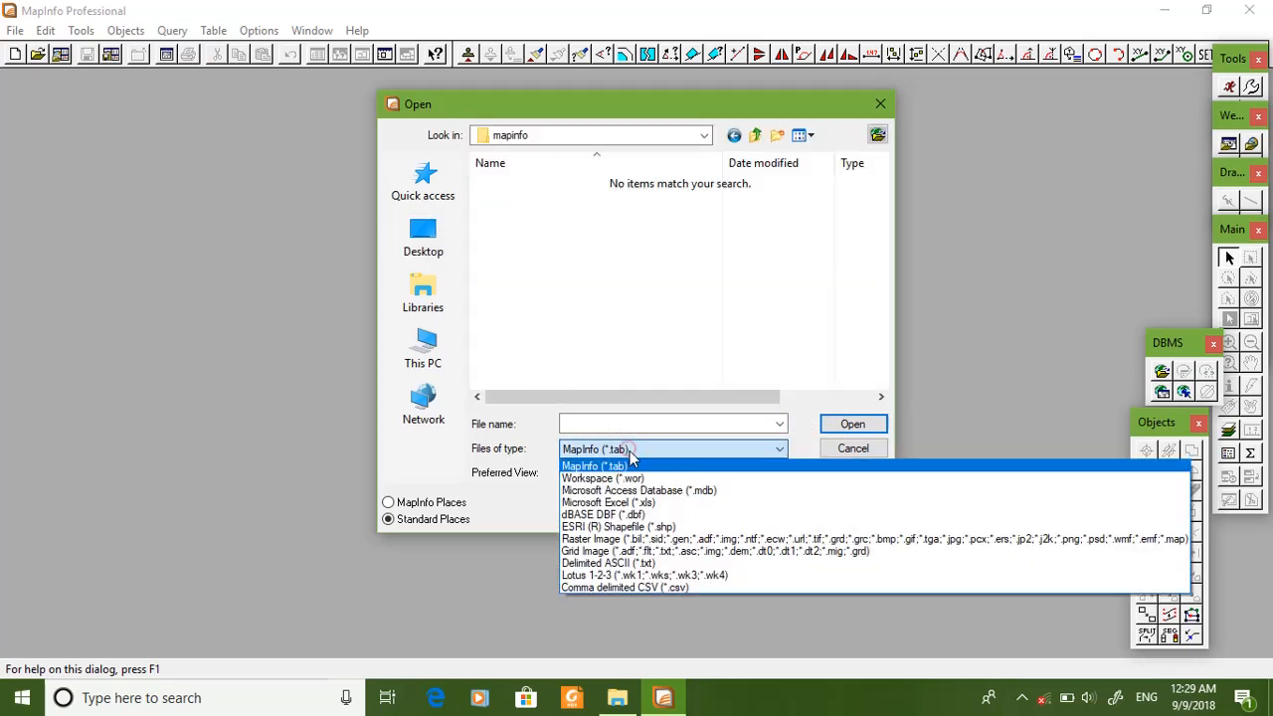
click(625, 539)
click(504, 193)
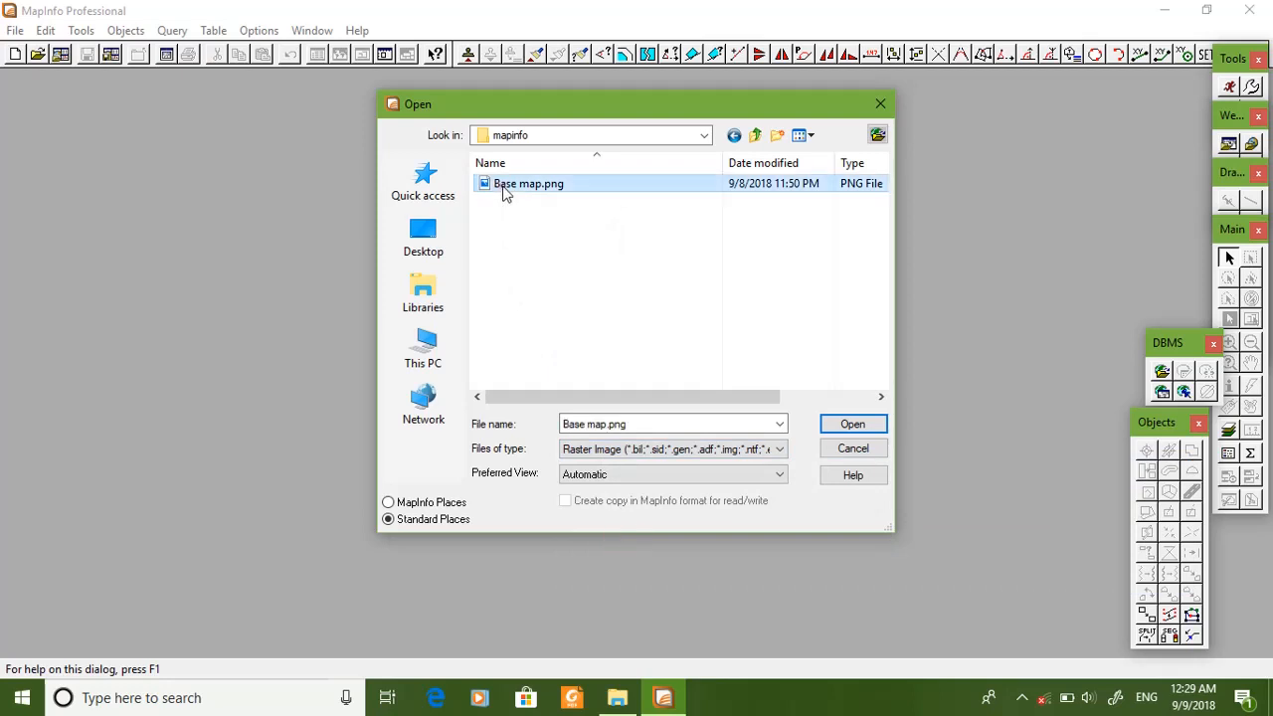
click(853, 427)
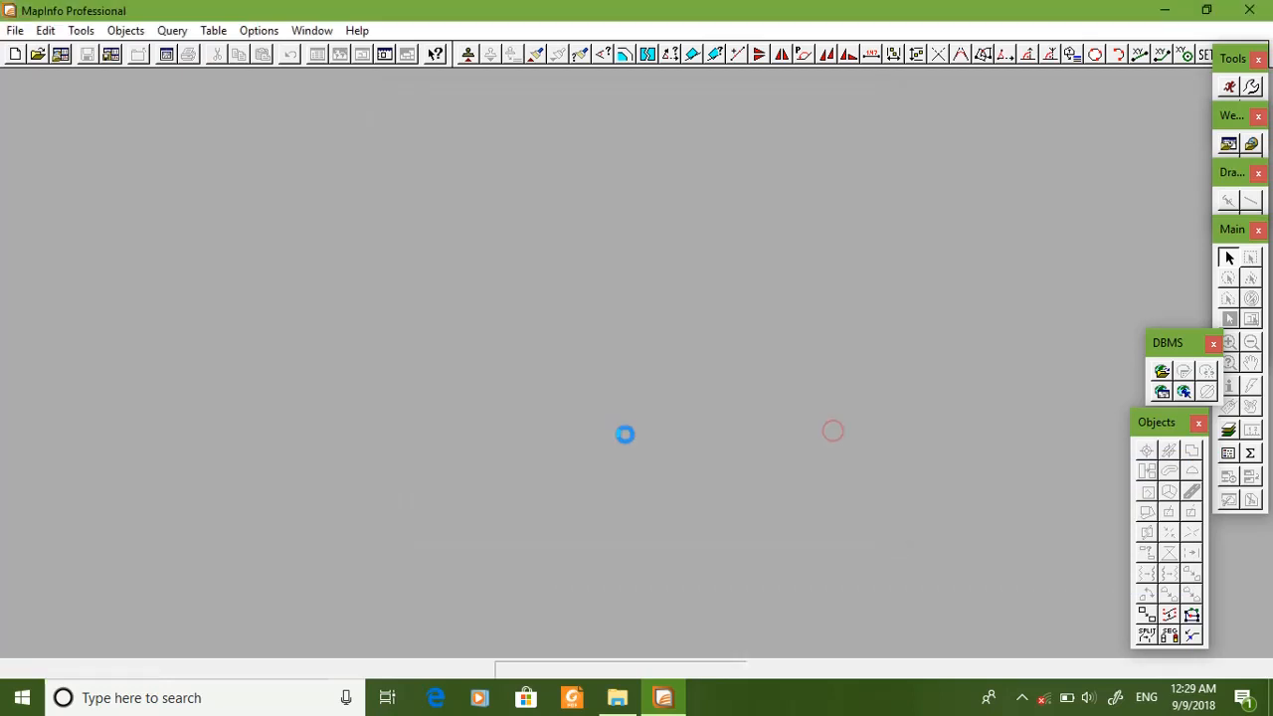
drag(537, 199, 432, 167)
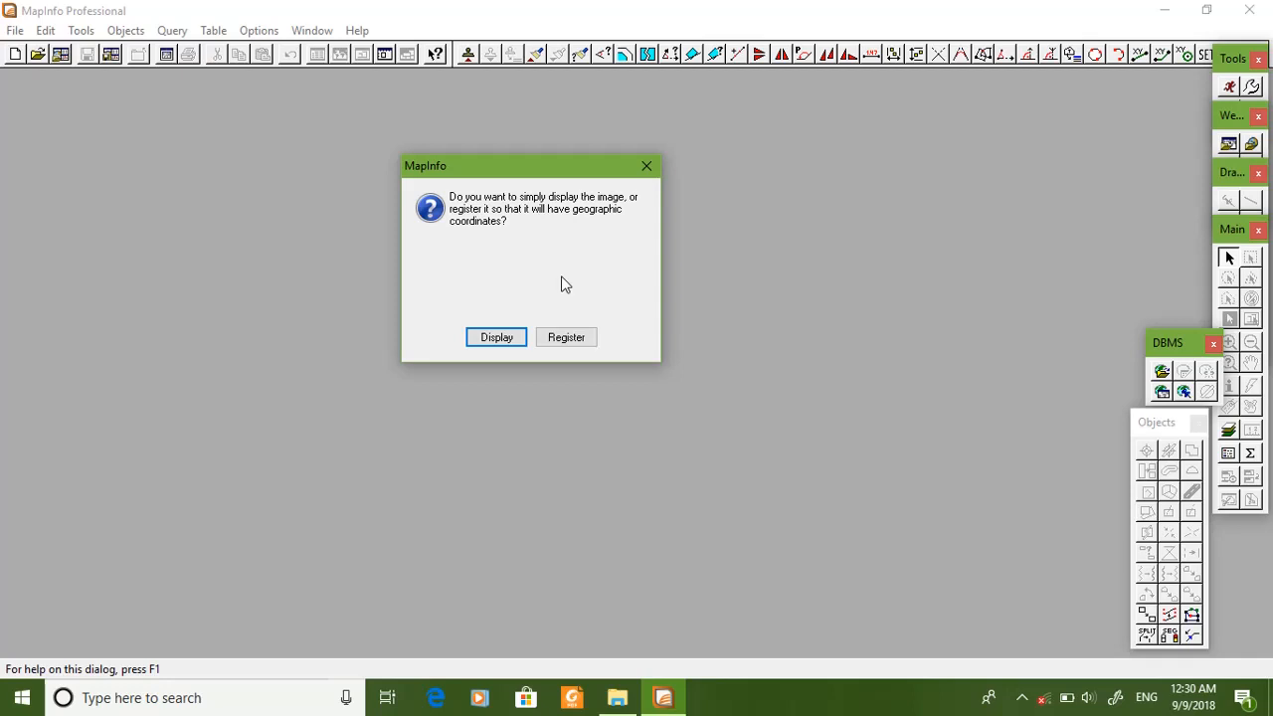
drag(505, 177, 499, 213)
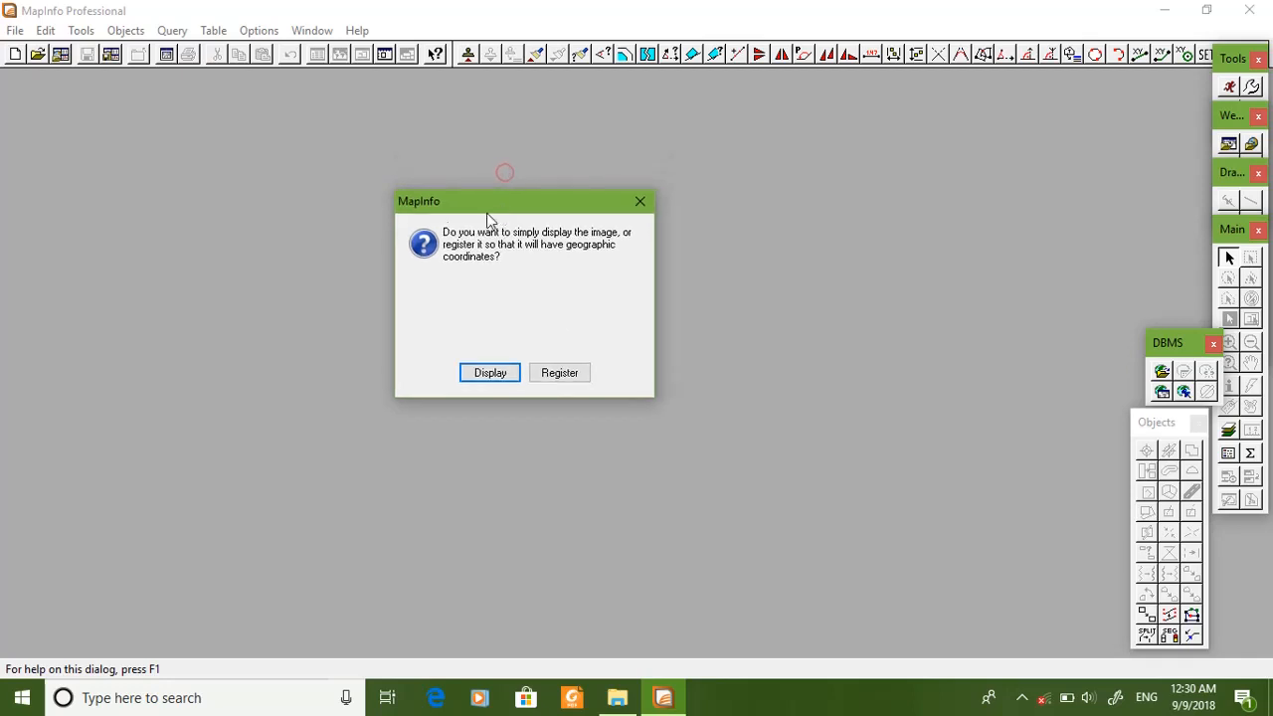
click(561, 378)
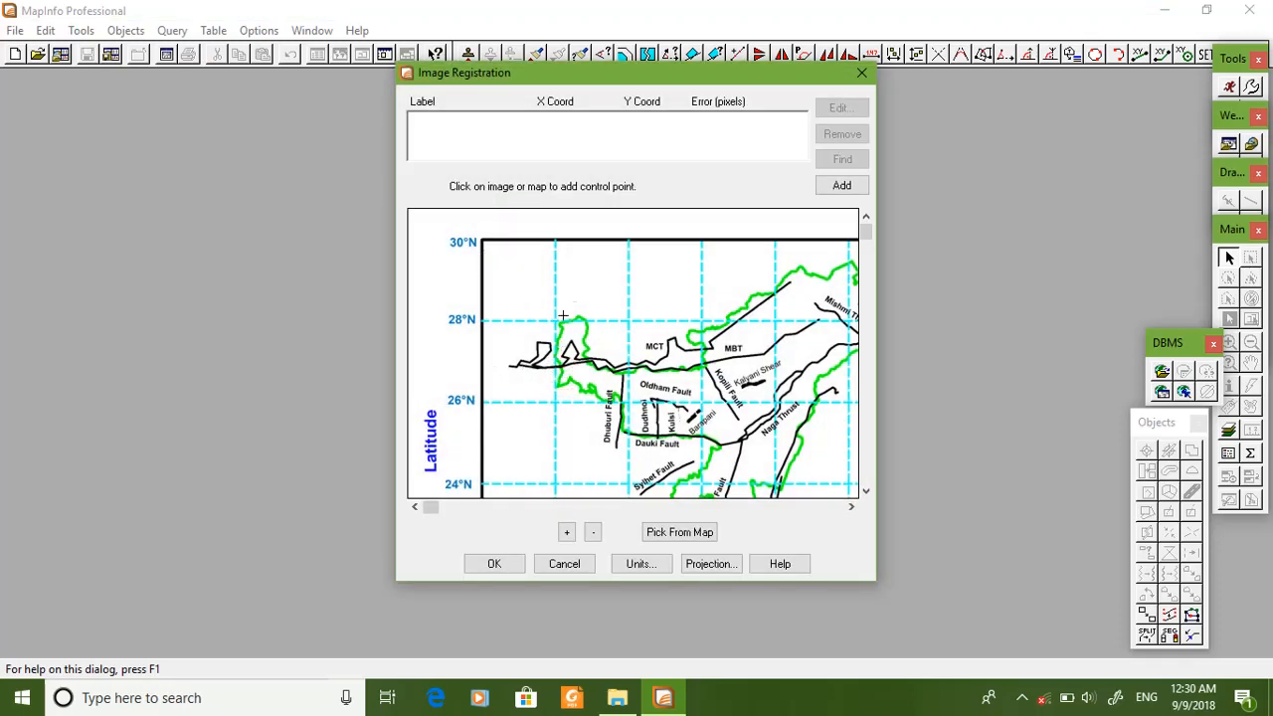
Step: Accept degrees as the registration units and set the projection to Longitude / Latitude (WGS 84) [EPSG: 4326]
drag(865, 231, 881, 505)
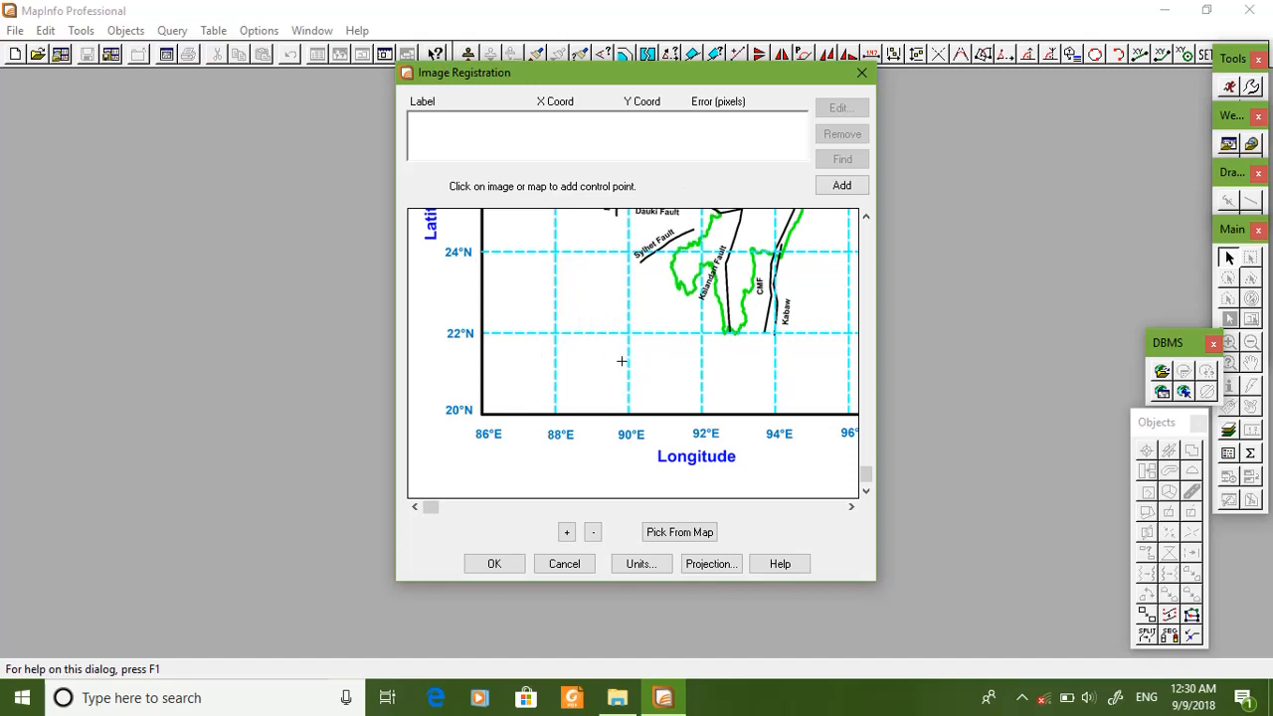
click(567, 537)
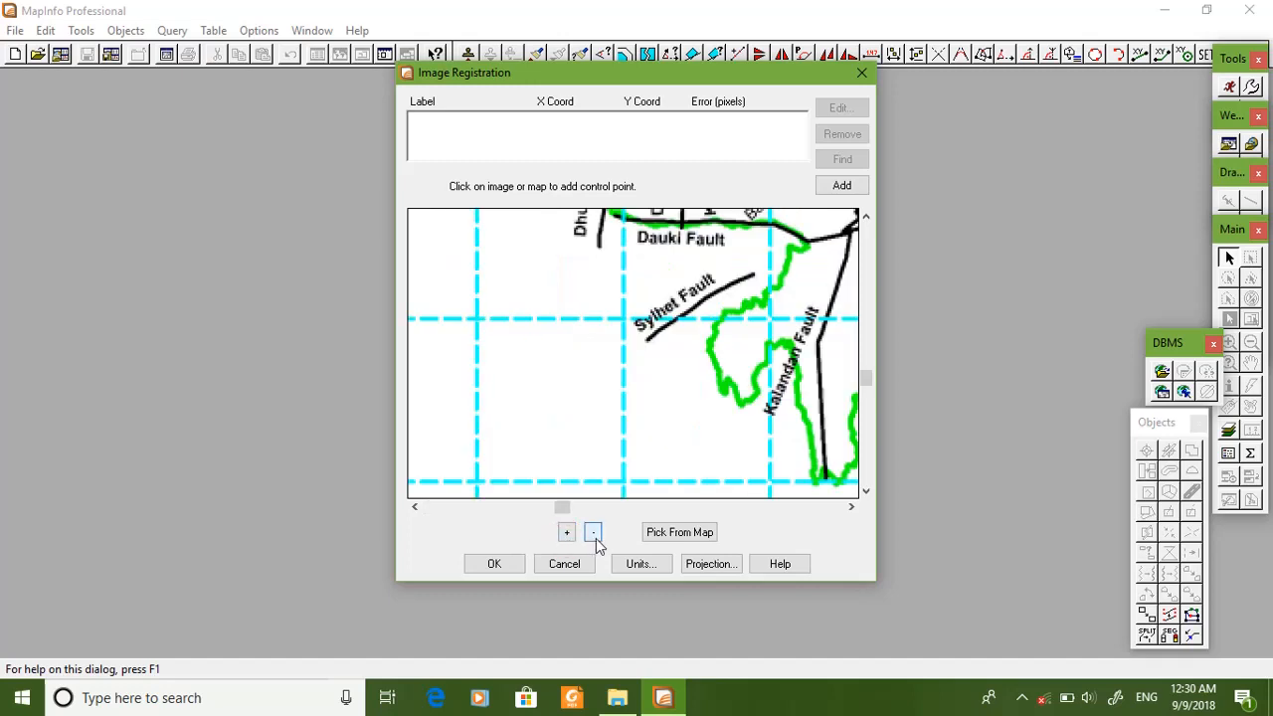
click(593, 534)
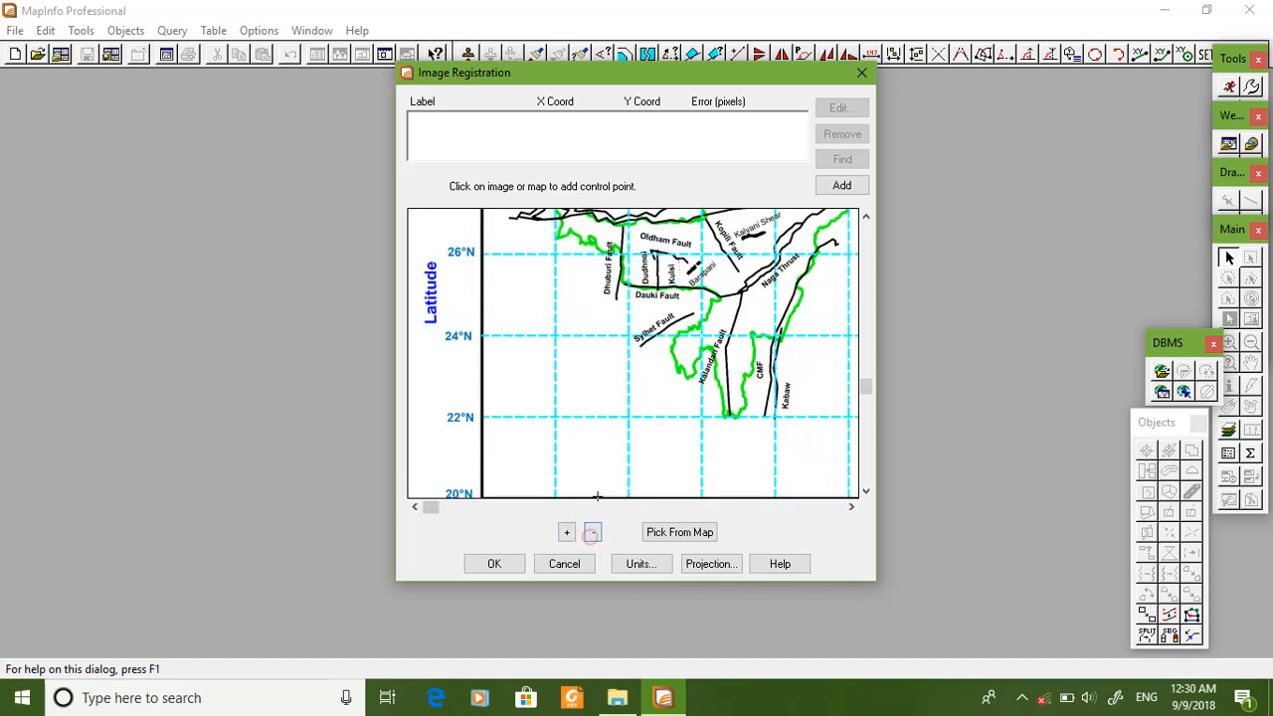
click(865, 490)
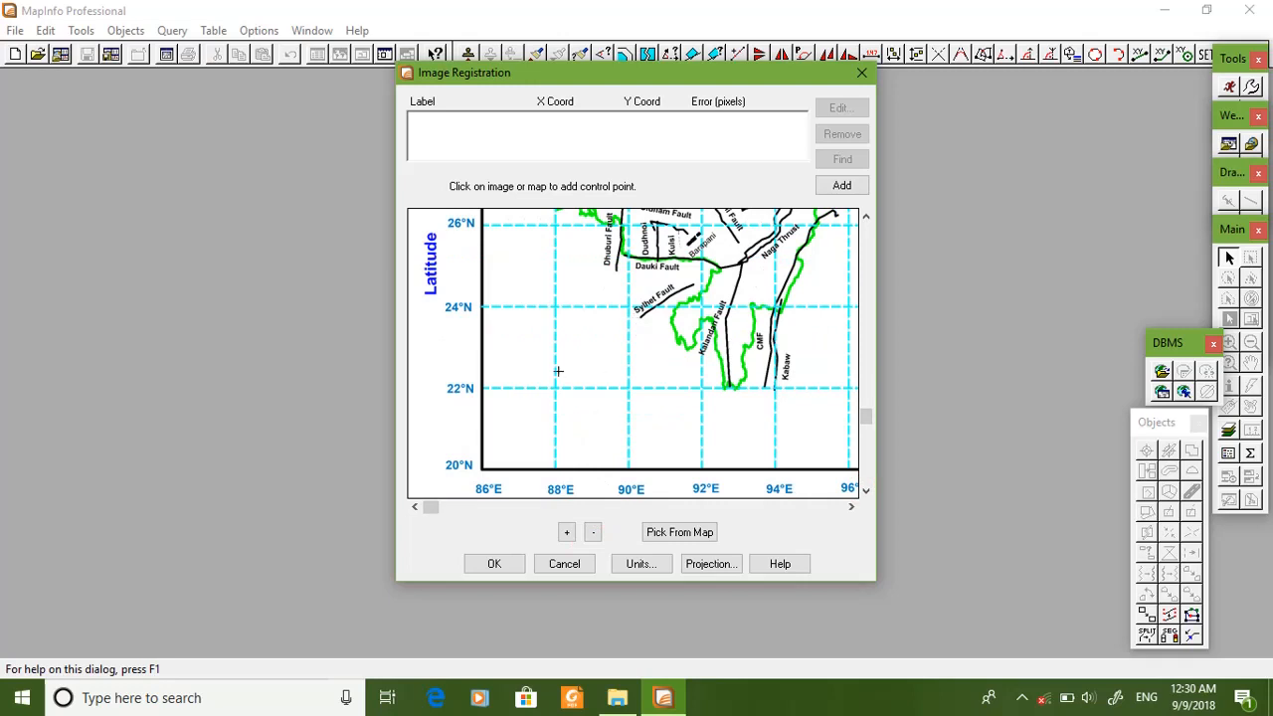
click(652, 565)
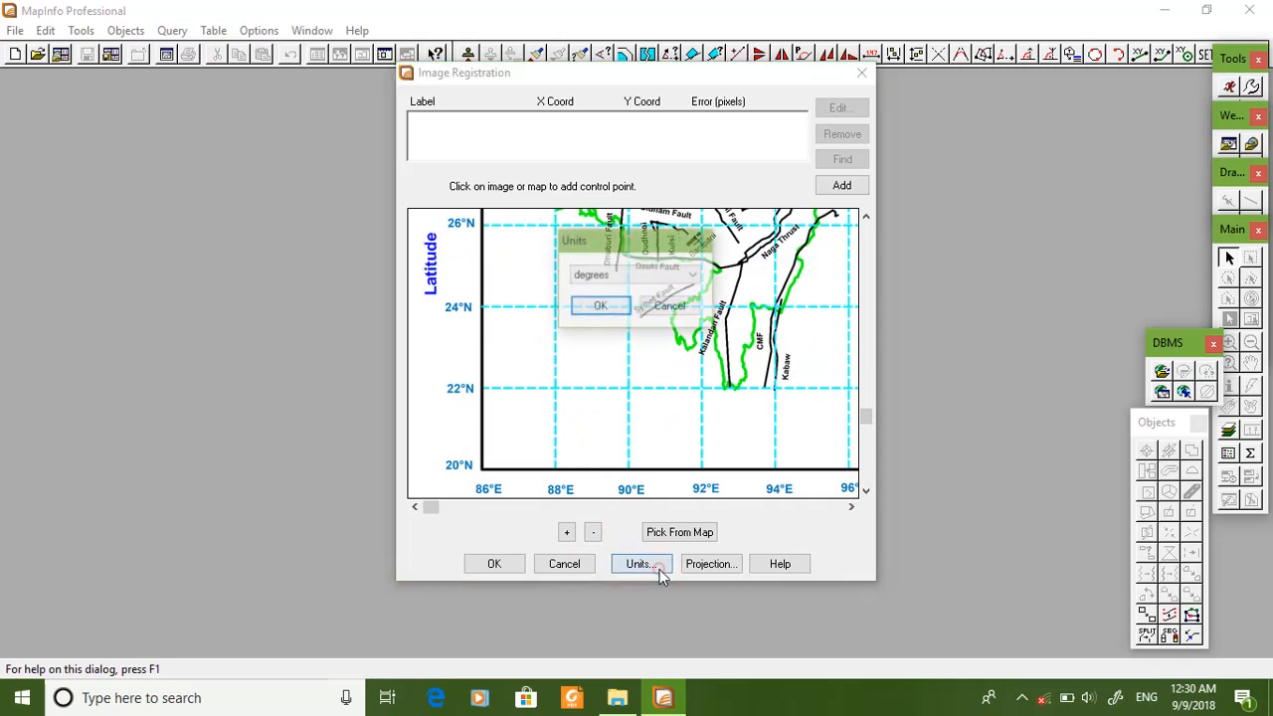
click(606, 307)
click(710, 564)
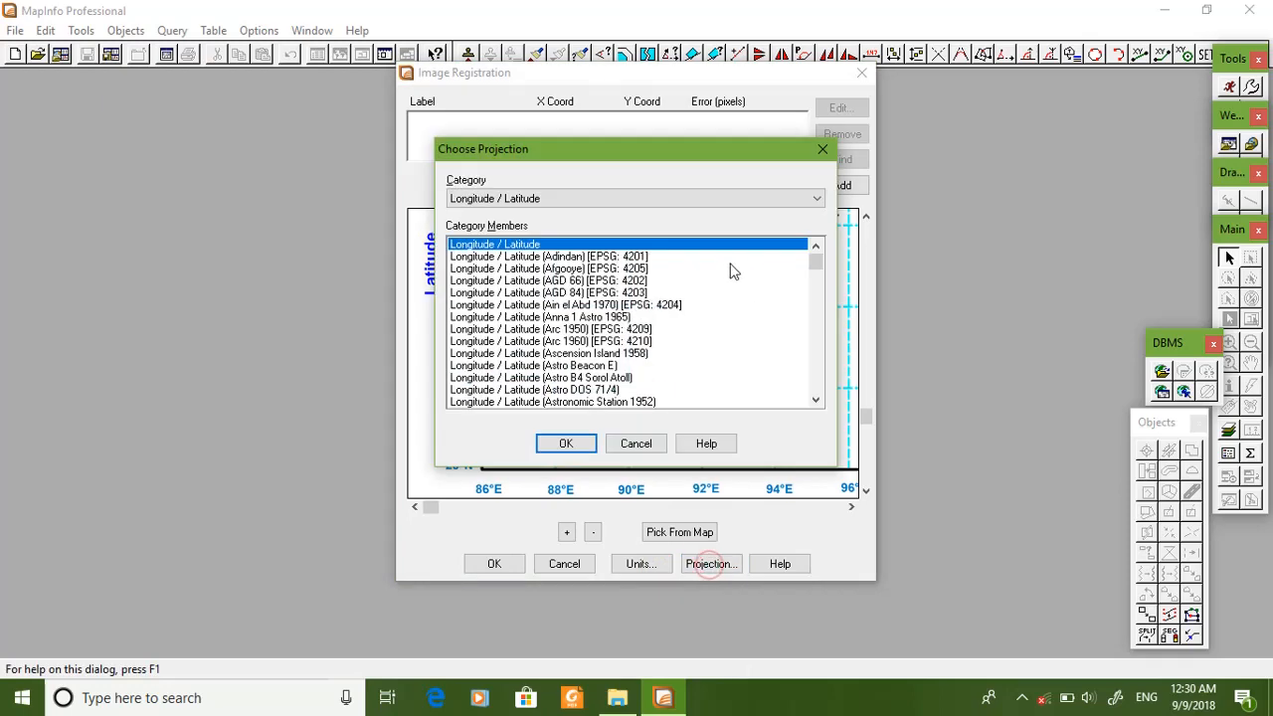
drag(814, 260, 815, 388)
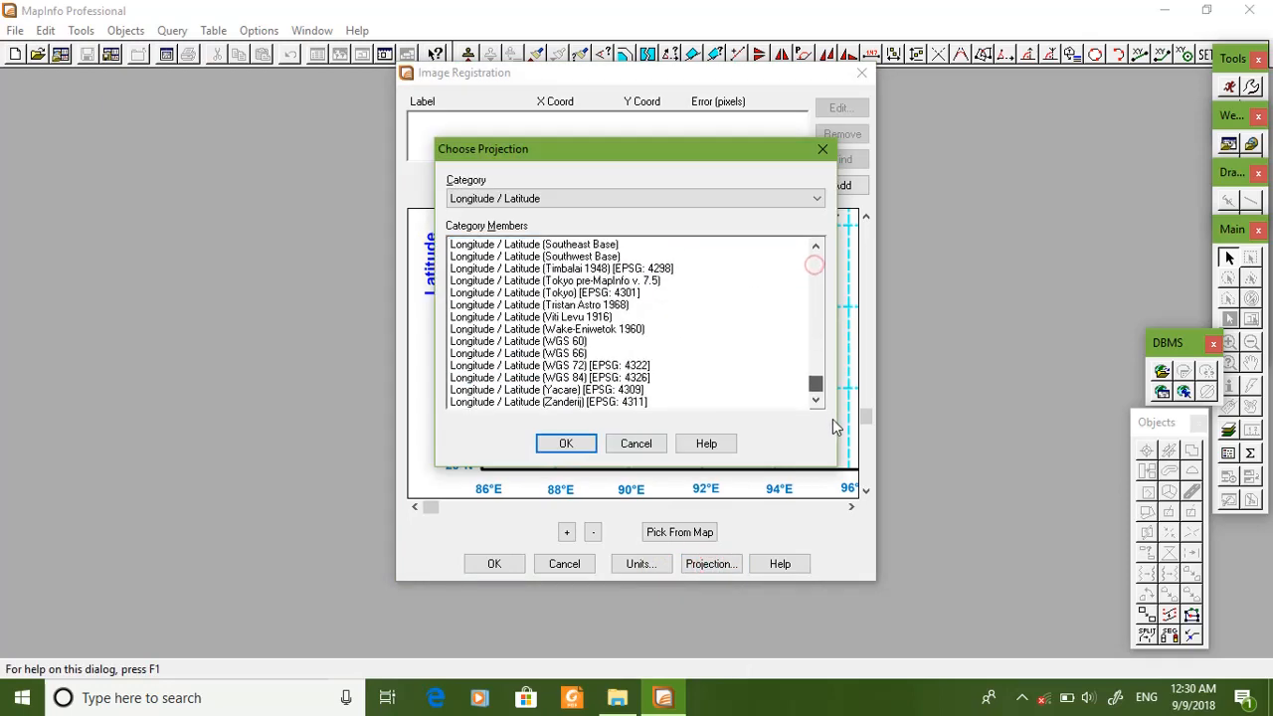
click(591, 378)
click(558, 441)
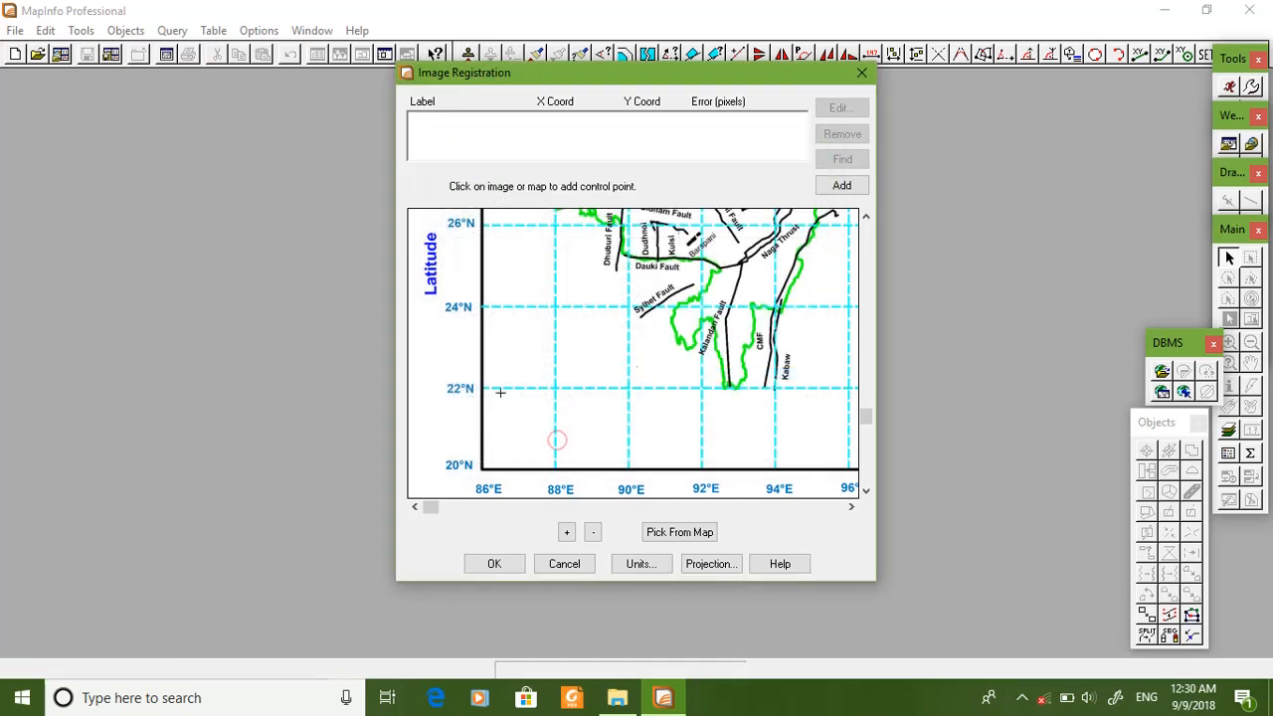
Step: Add the first control point at the 88°E, 22°N grid intersection with Map X 88 and Map Y 22
click(554, 388)
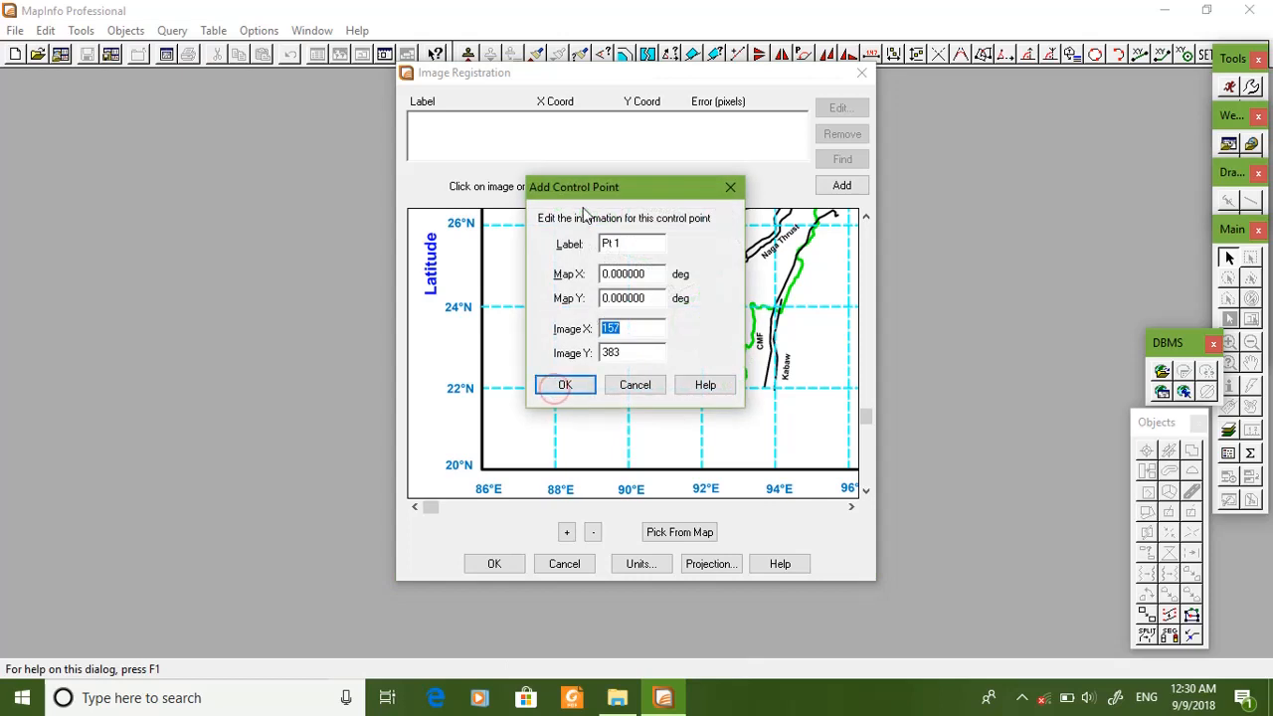
drag(579, 187, 876, 223)
double_click(931, 304)
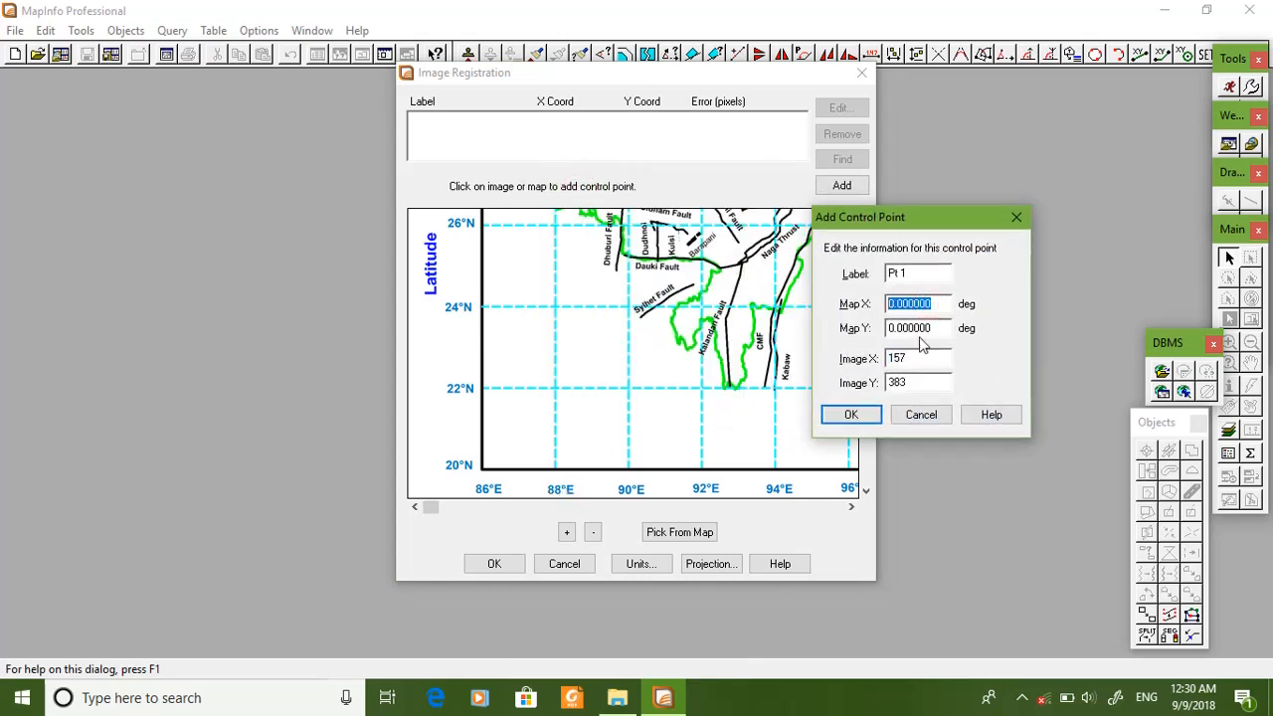
text(88)
double_click(933, 327)
text(22)
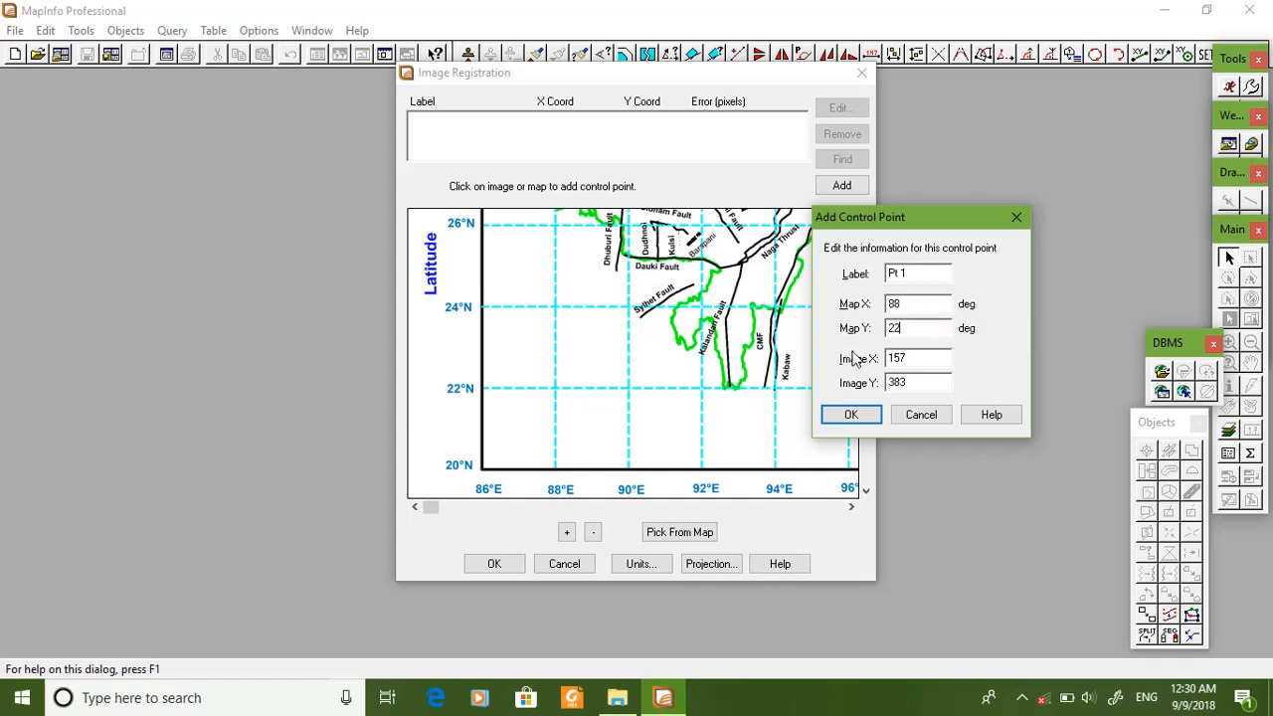
click(851, 415)
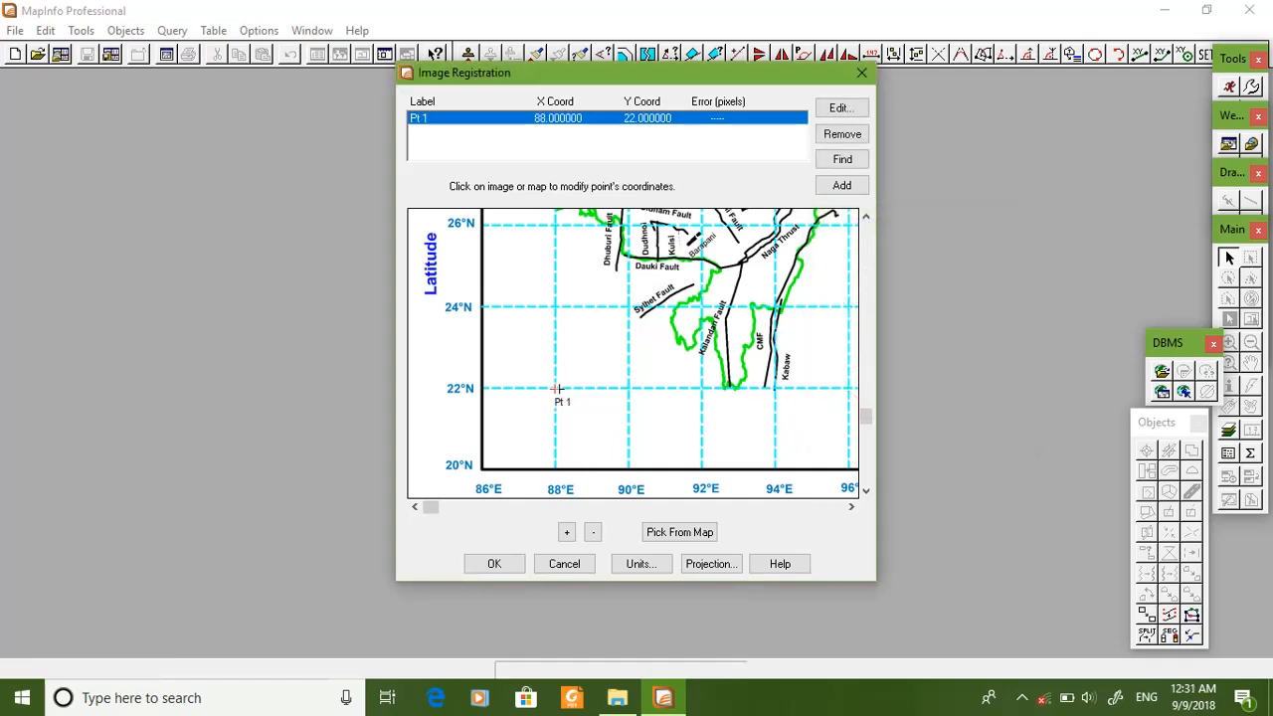
Step: Refine the image position of Pt 1 so it sits exactly on its grid intersection
click(567, 533)
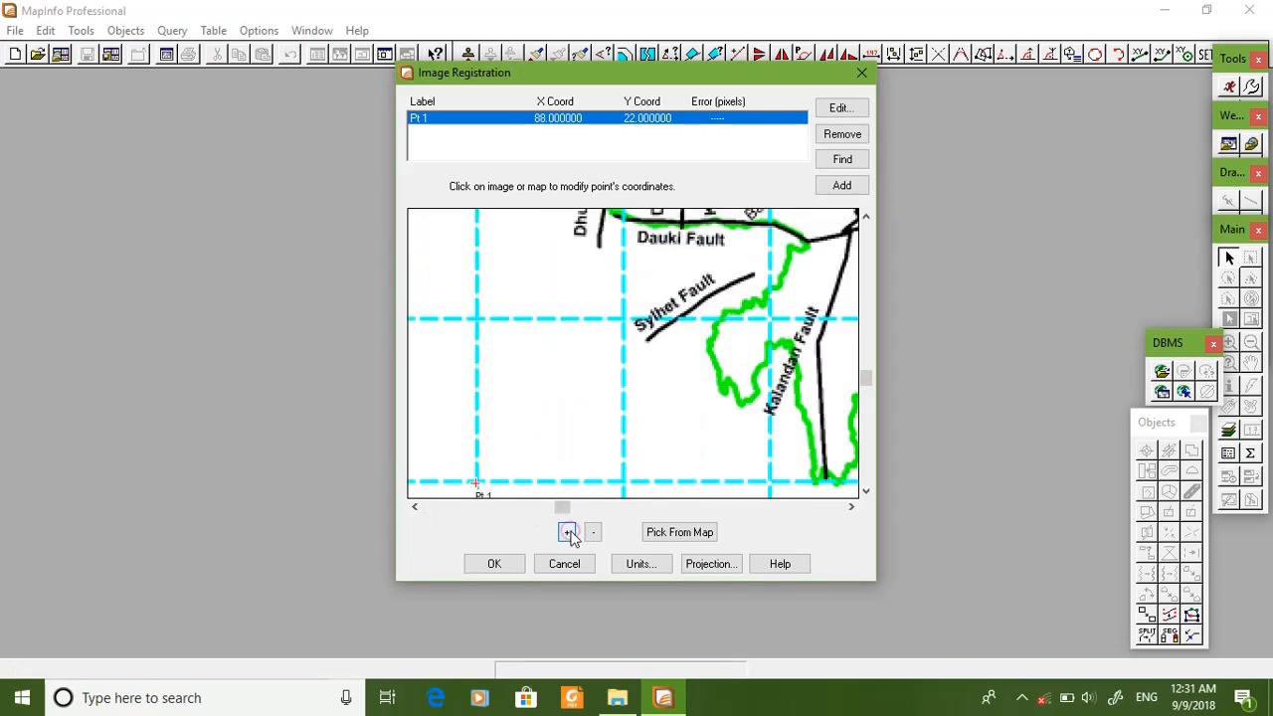
click(865, 490)
click(866, 491)
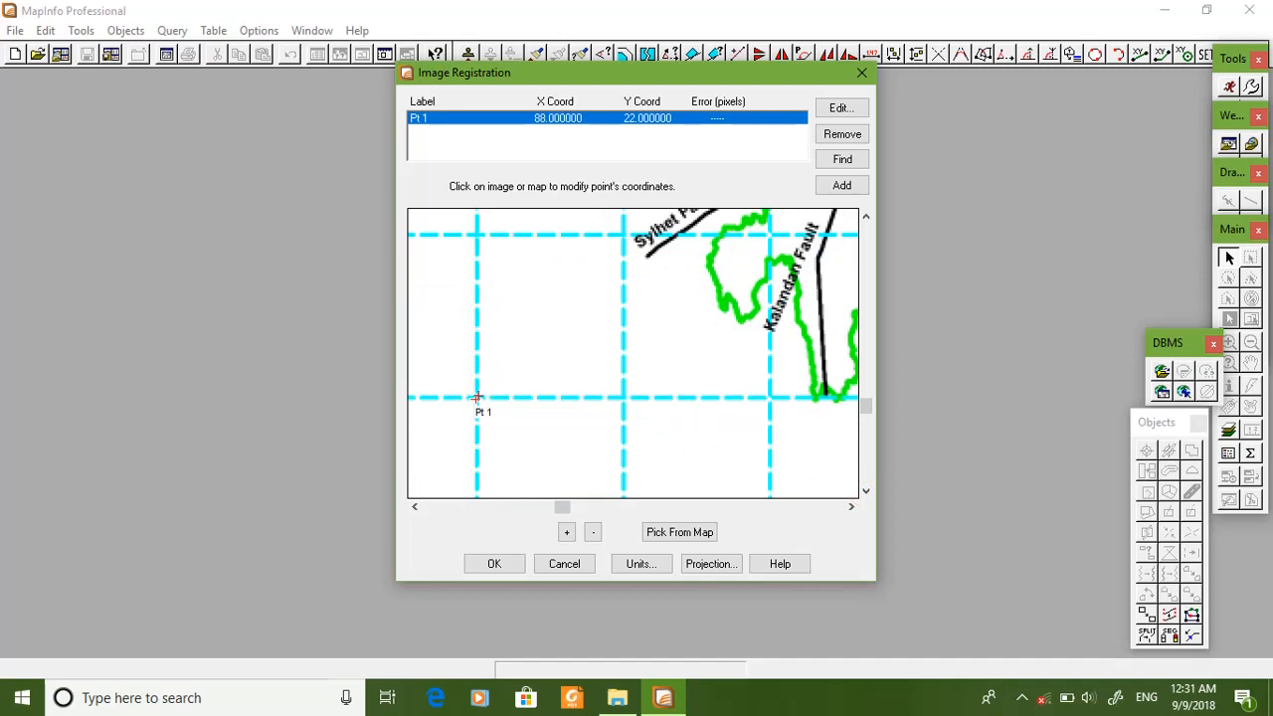
double_click(477, 398)
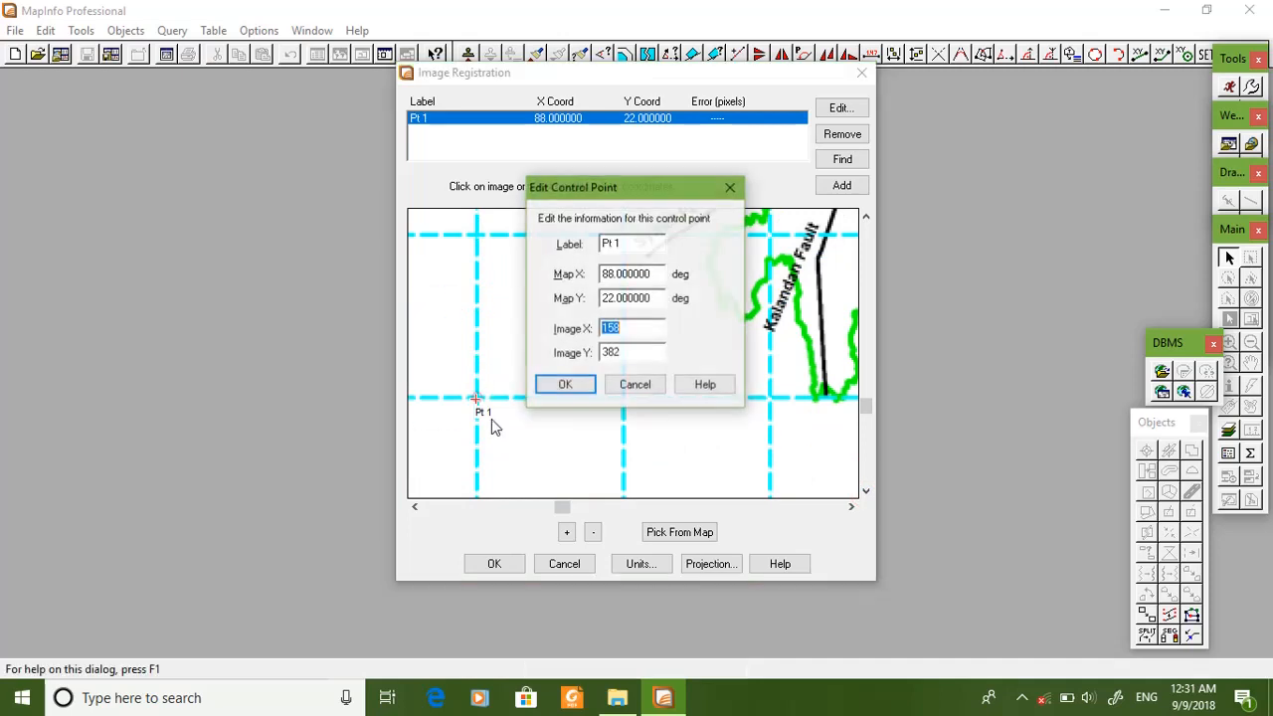
click(575, 388)
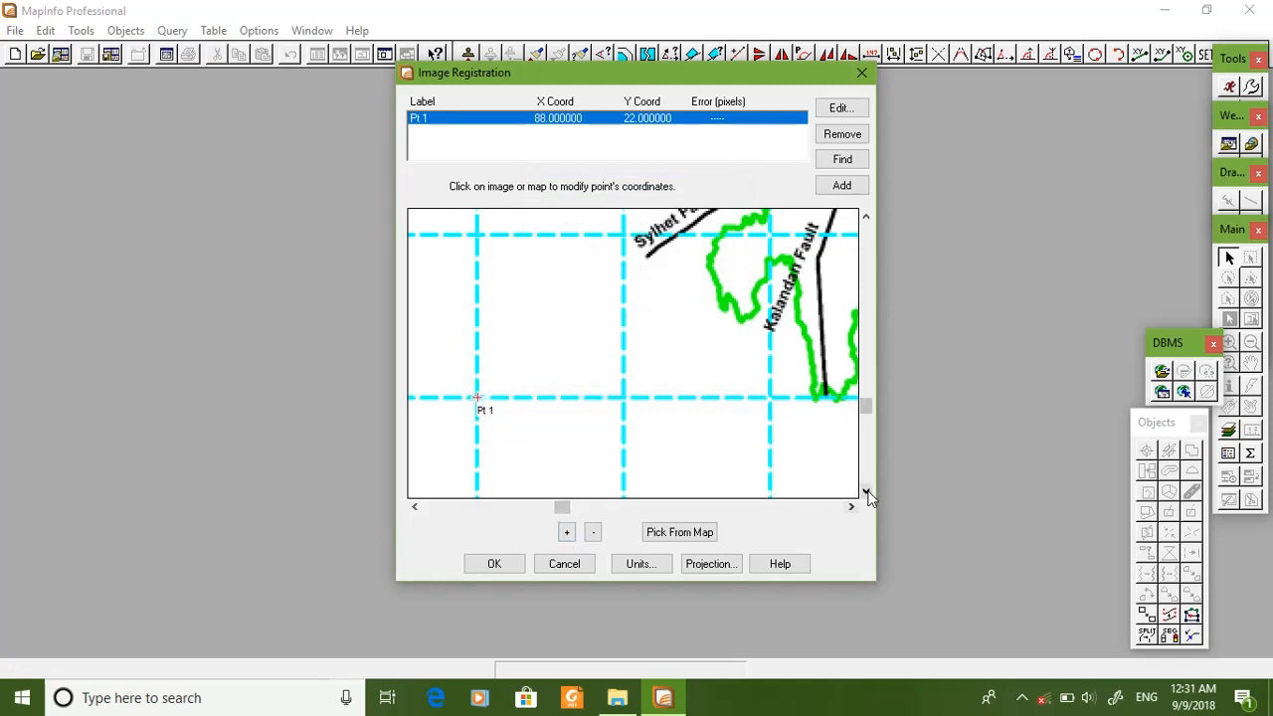
Step: Add a second control point, Pt 2, and place it on the 96°E, 22°N grid intersection
click(592, 532)
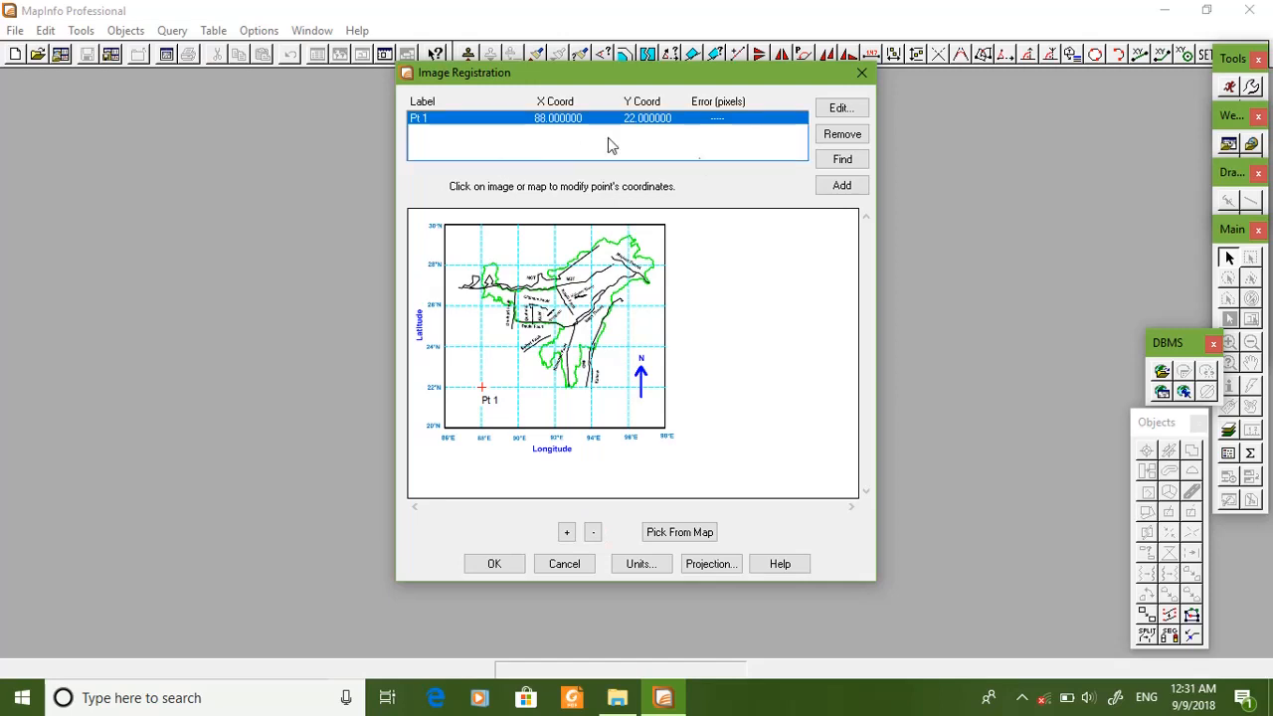
click(843, 191)
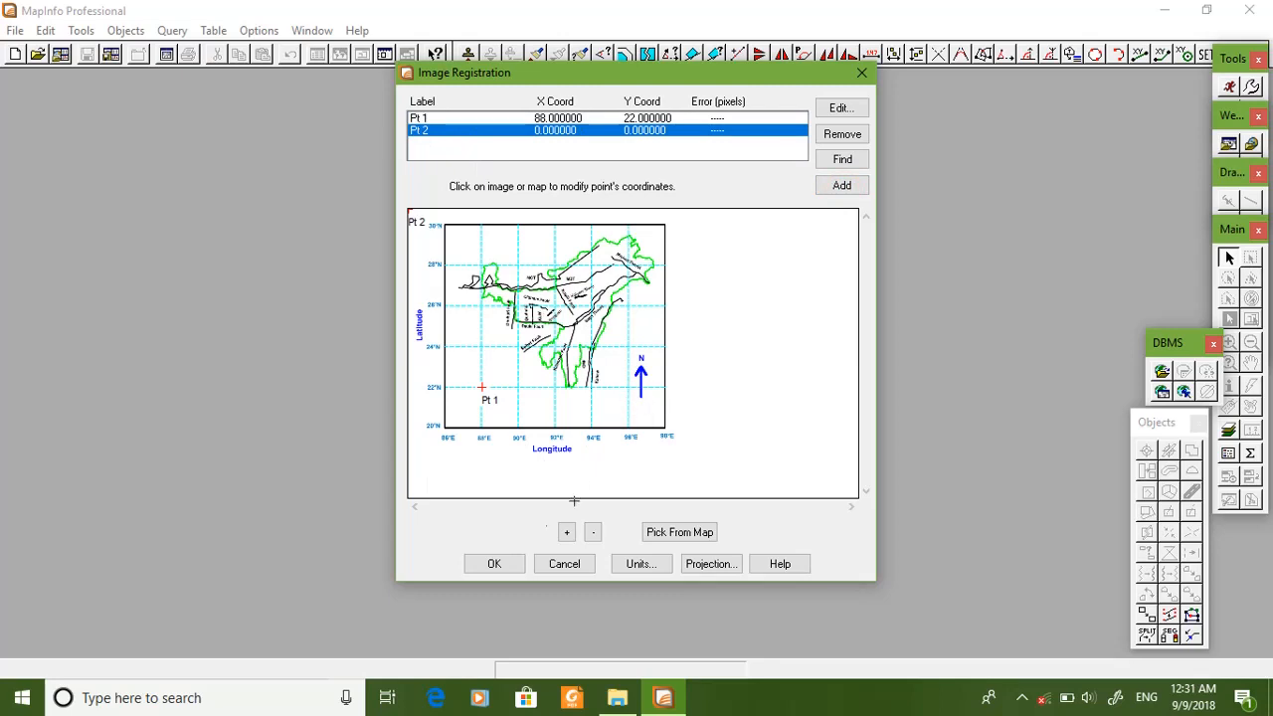
click(567, 533)
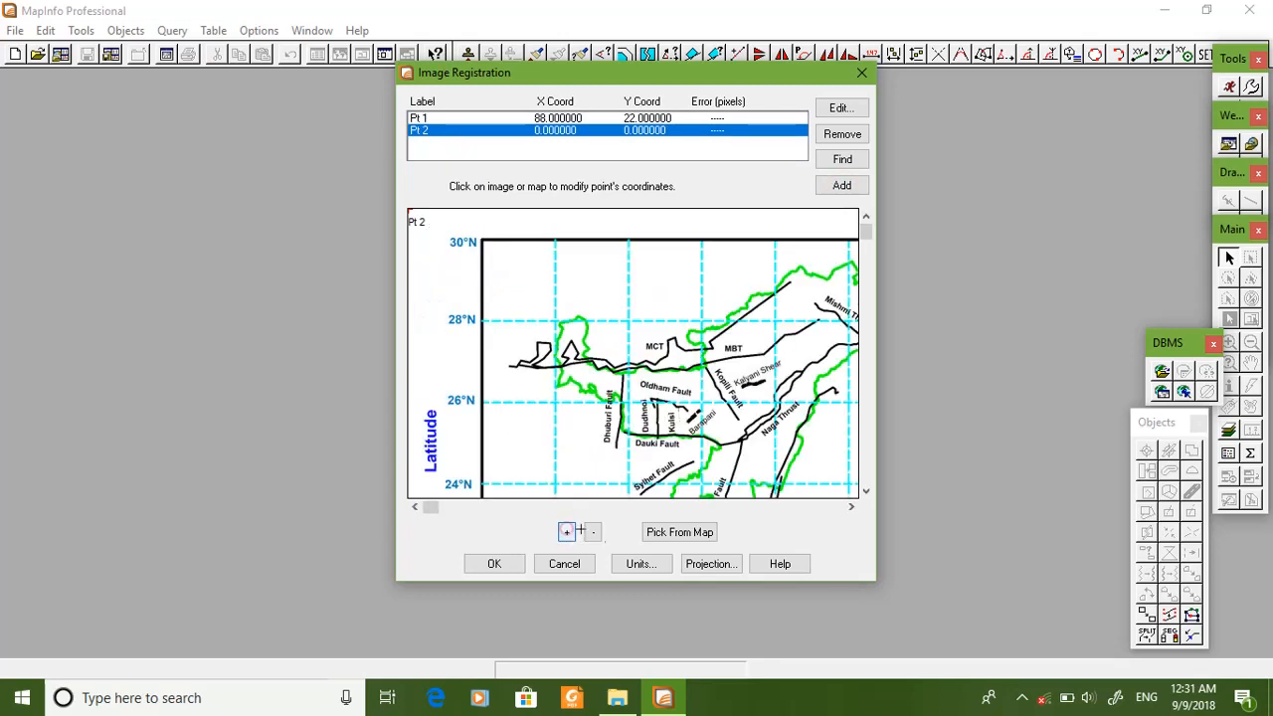
click(867, 491)
click(866, 491)
click(866, 492)
click(851, 506)
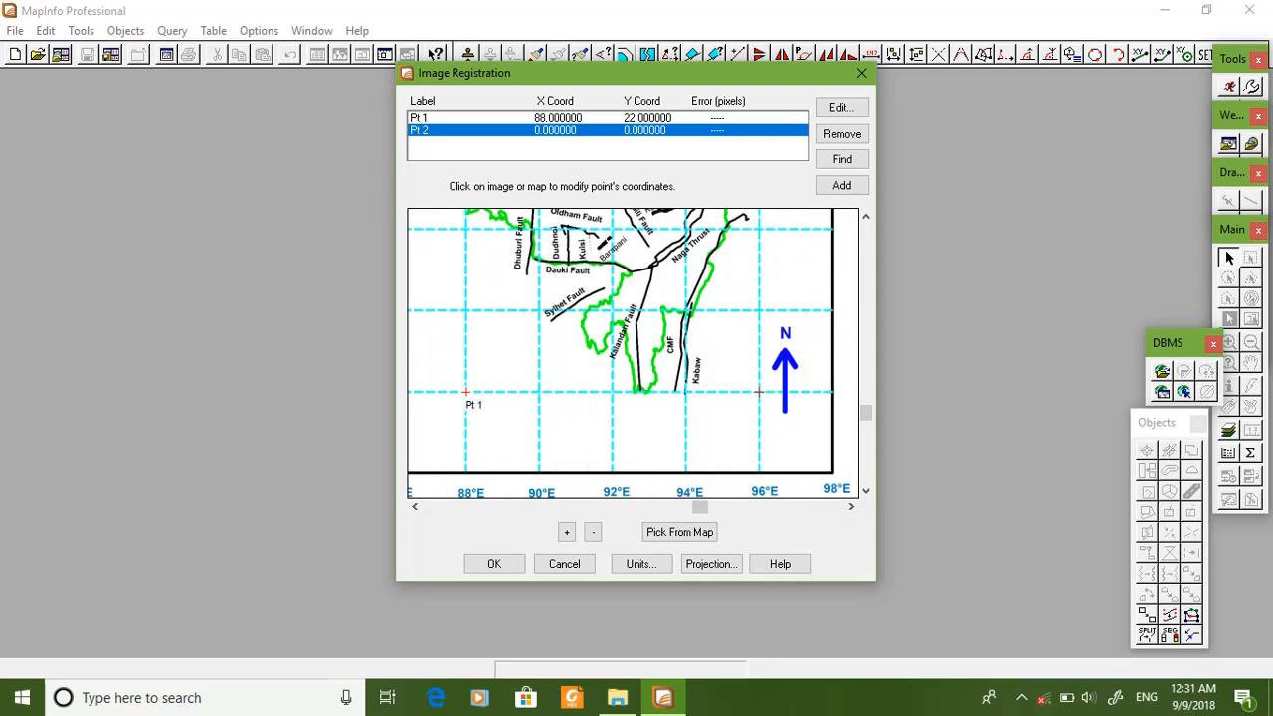
click(414, 507)
click(850, 506)
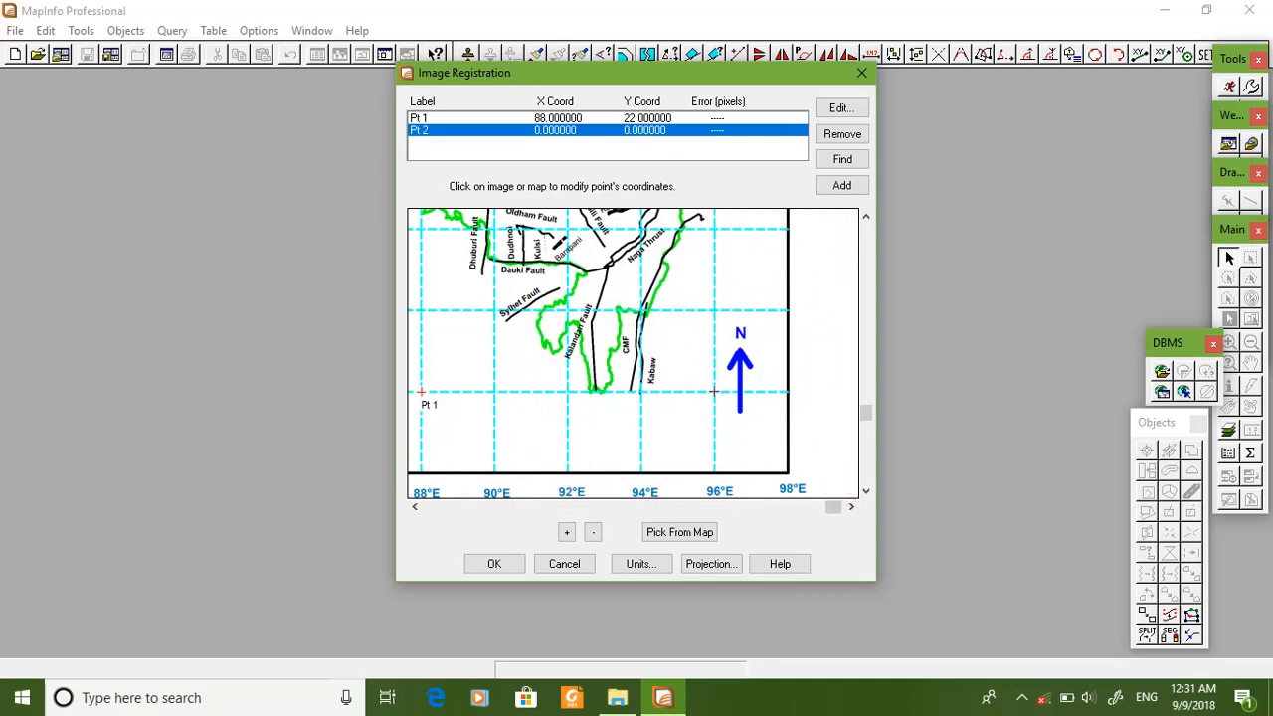
click(713, 391)
Step: Set Pt 2's map coordinates to X 96 and Y 22 degrees
drag(655, 274, 486, 305)
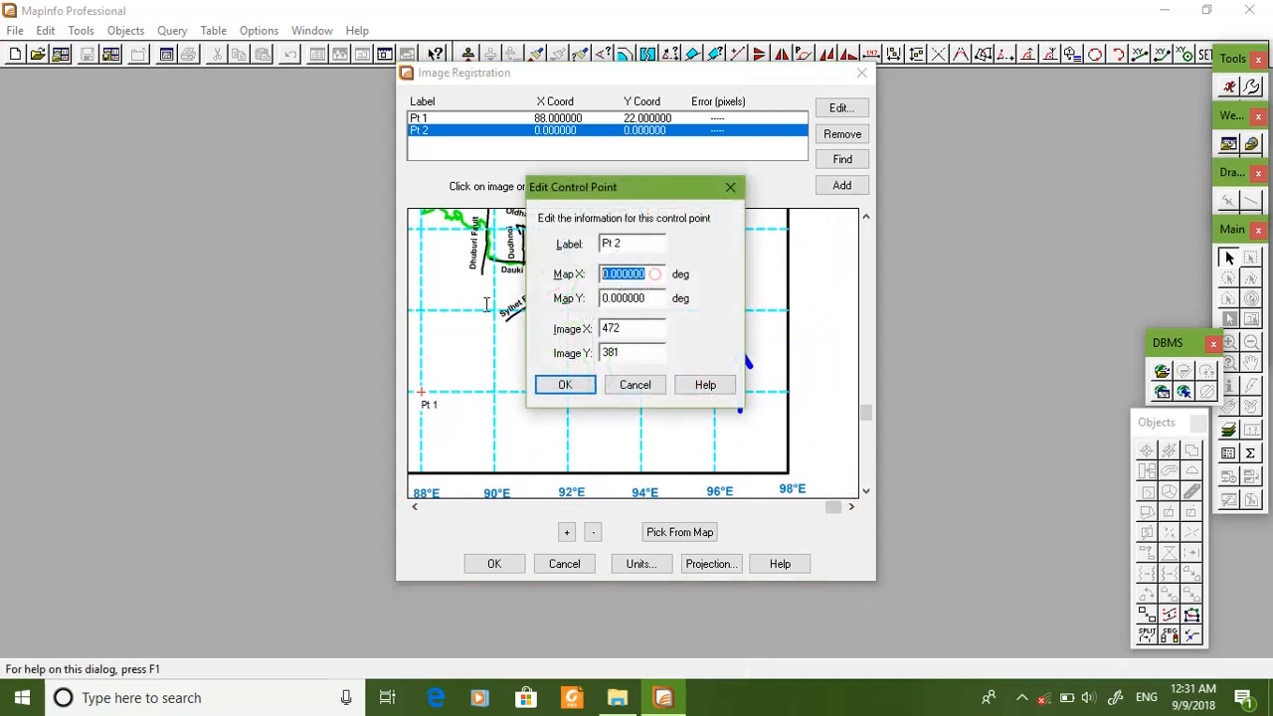
text(96)
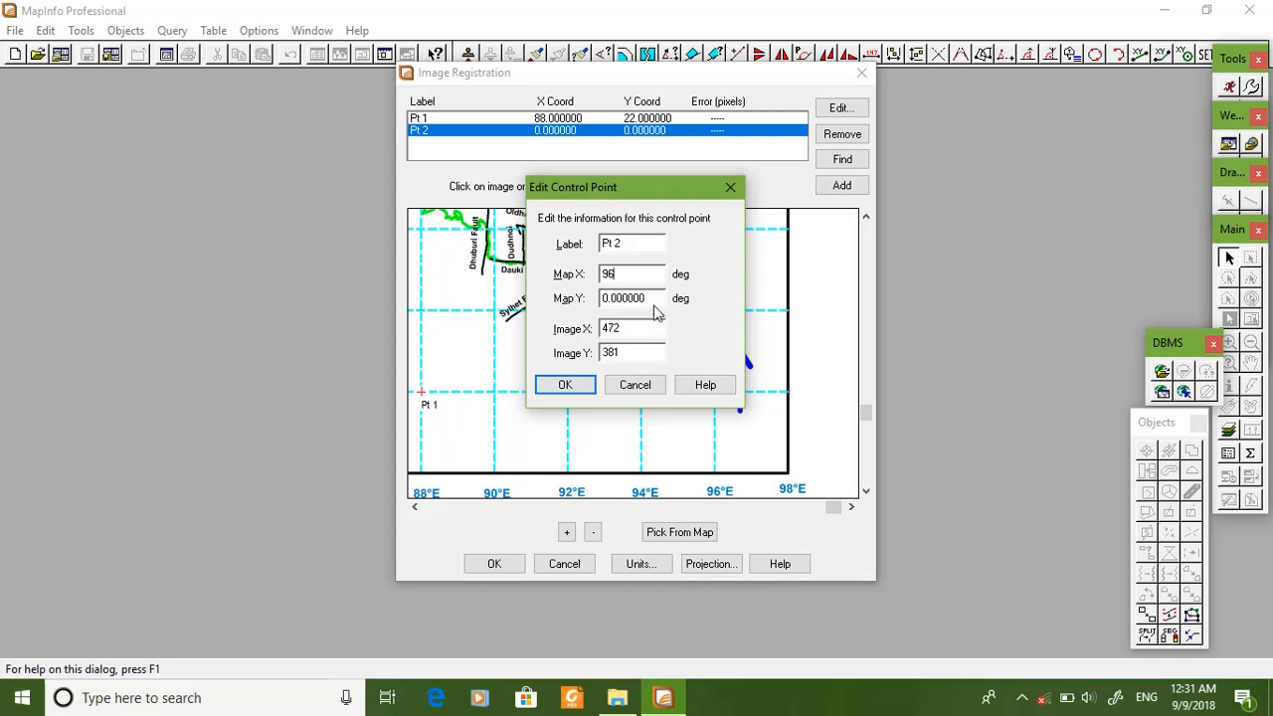
drag(653, 295, 549, 318)
text(22)
click(566, 385)
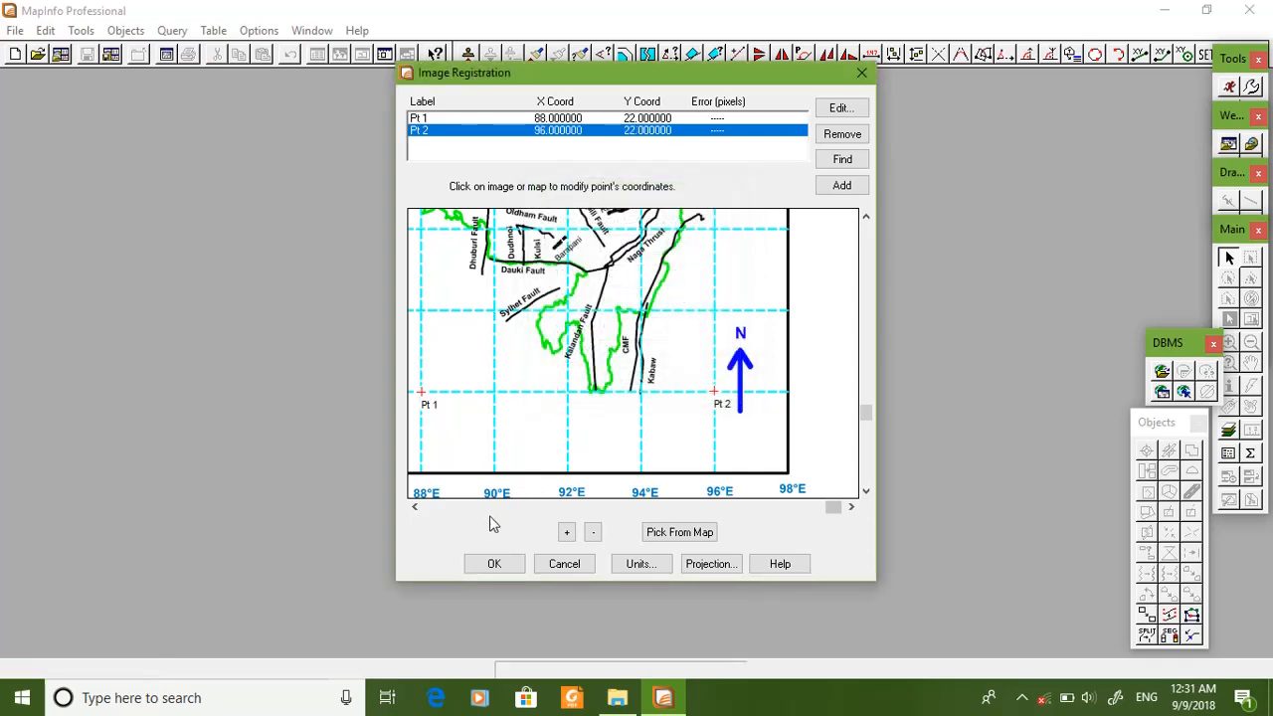
Step: Refine the image position of Pt 2 so it sits exactly on its grid intersection
click(566, 535)
click(852, 508)
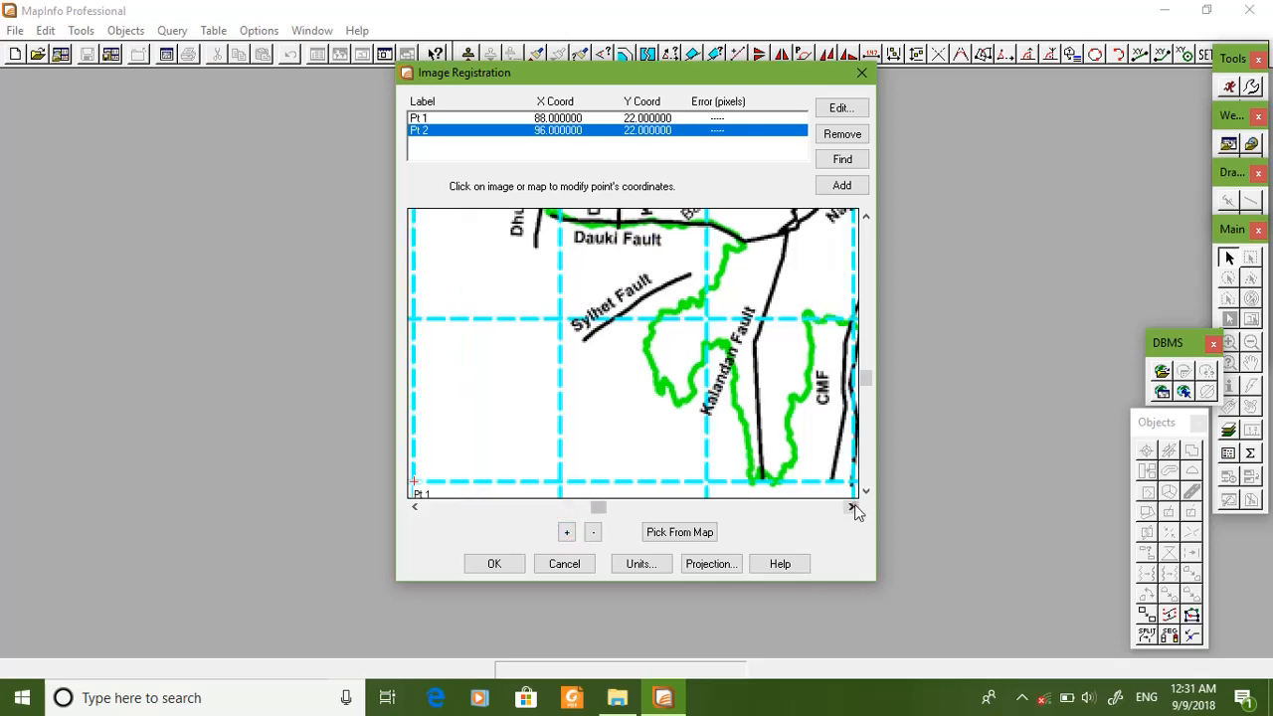
click(852, 508)
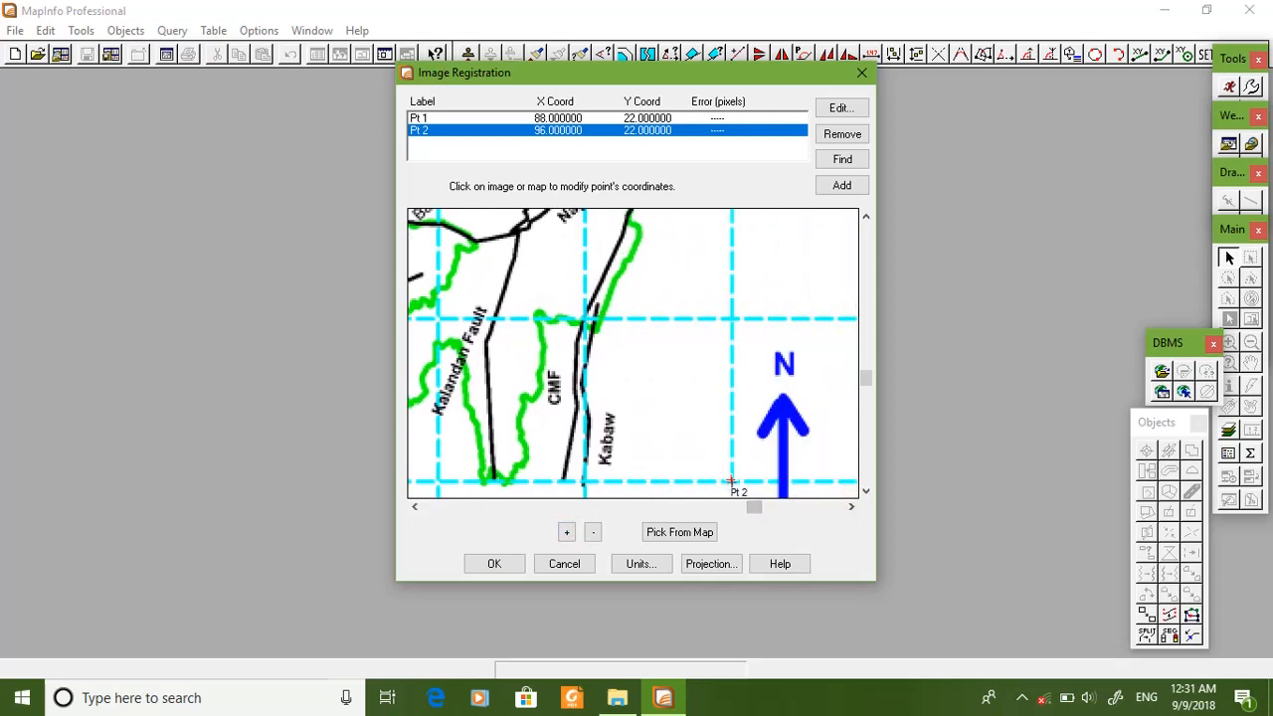
click(731, 482)
click(566, 383)
Step: Add a third control point, Pt 3, with the map's northeastern grid intersection at 96°E, 28°N in view
click(864, 218)
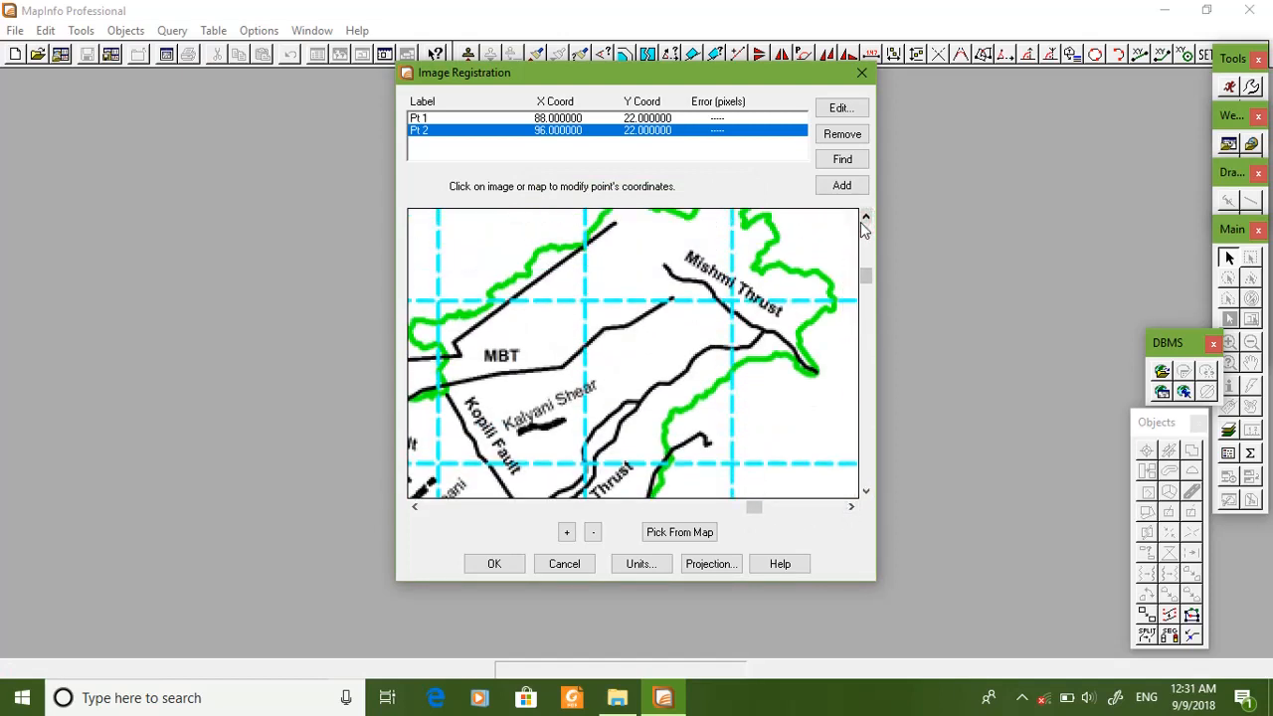
click(865, 218)
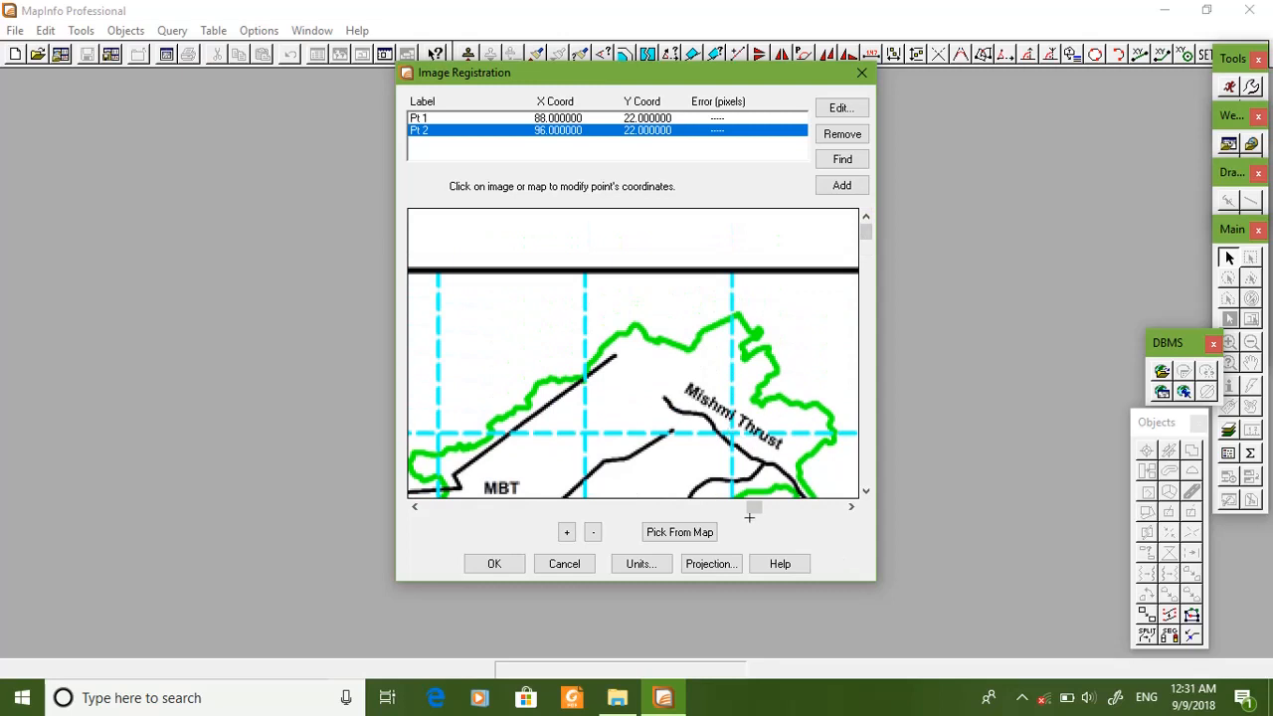
drag(749, 518, 834, 509)
drag(866, 231, 864, 532)
drag(870, 475, 856, 211)
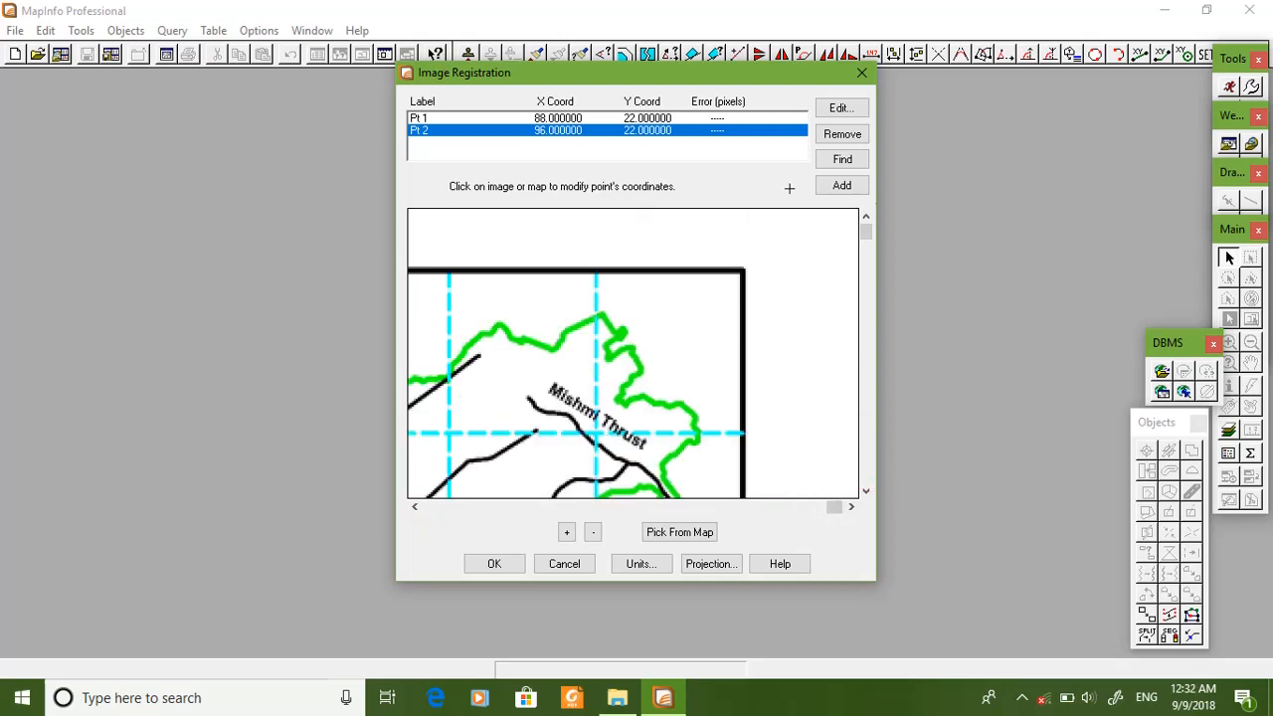
click(842, 185)
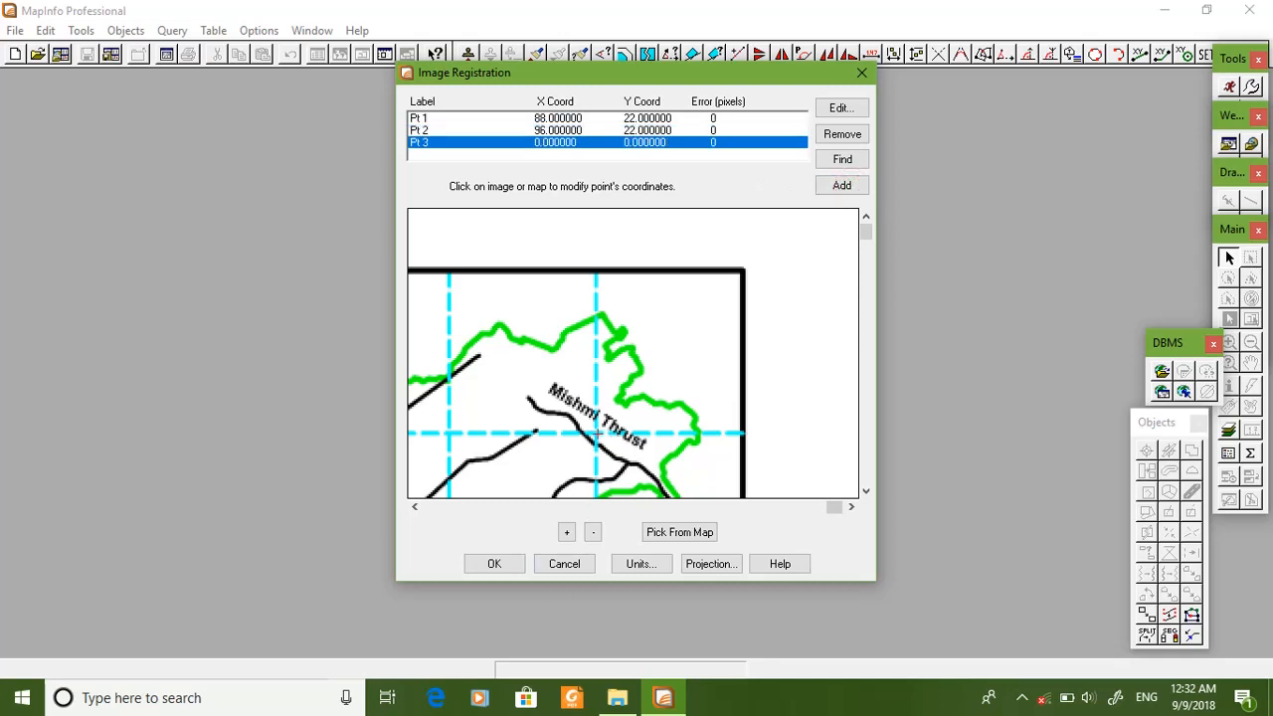
click(597, 434)
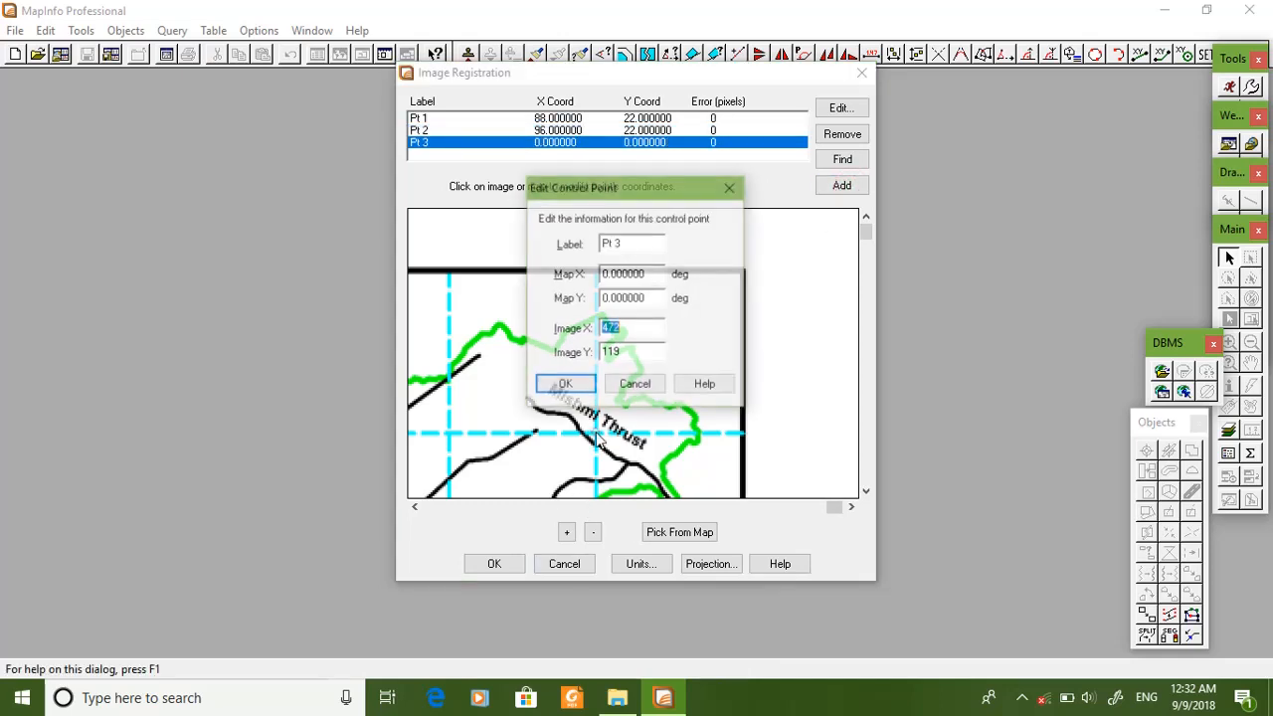
double_click(655, 281)
text(96)
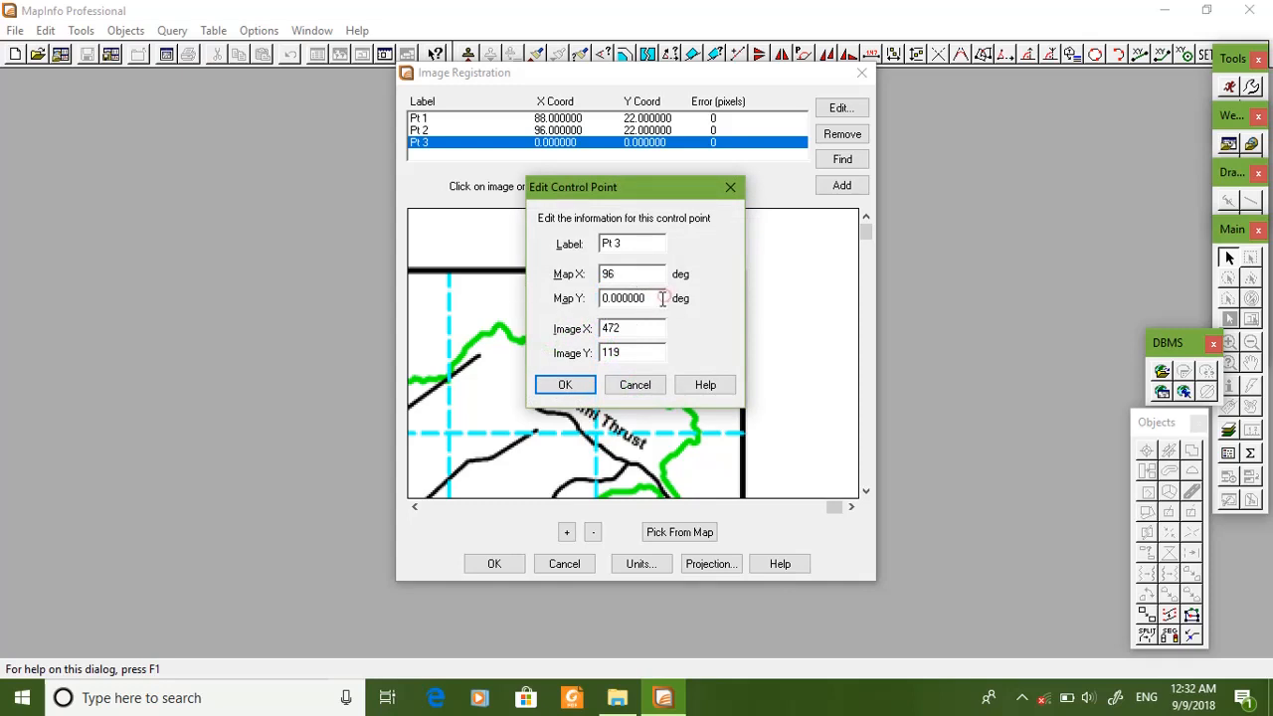
drag(661, 298, 506, 301)
drag(559, 187, 761, 238)
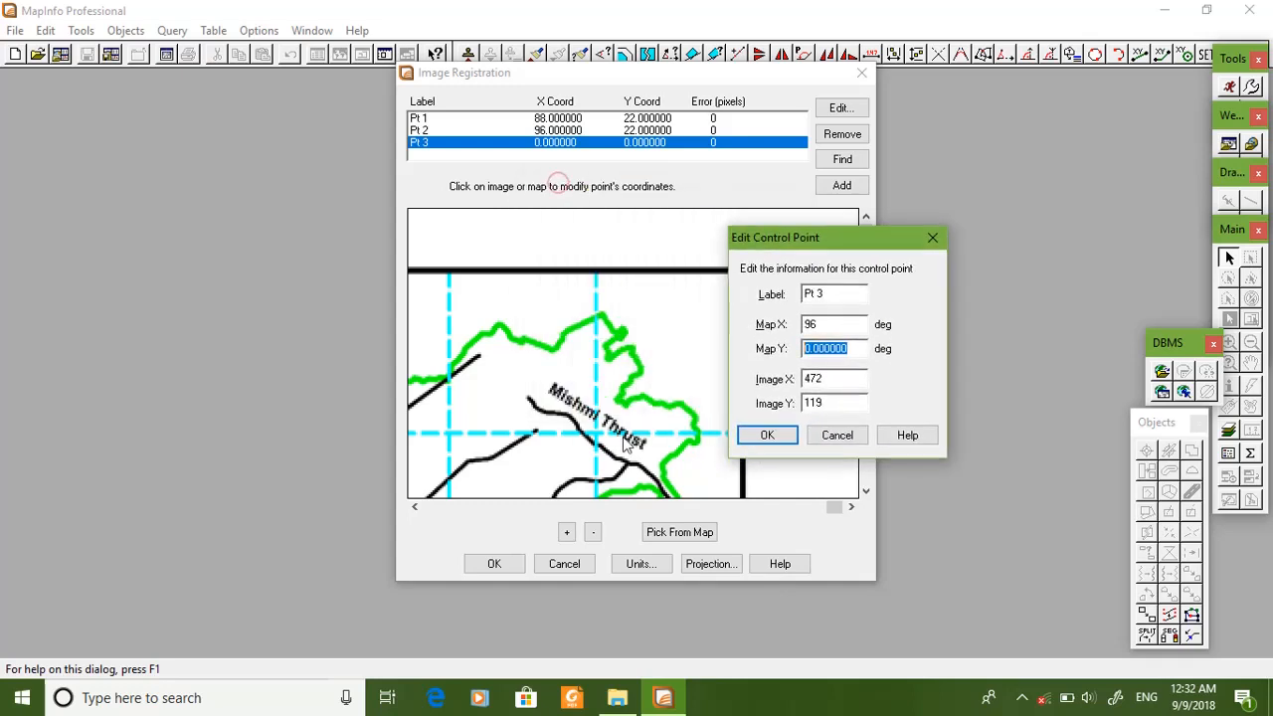
click(415, 504)
click(837, 435)
drag(834, 507, 853, 552)
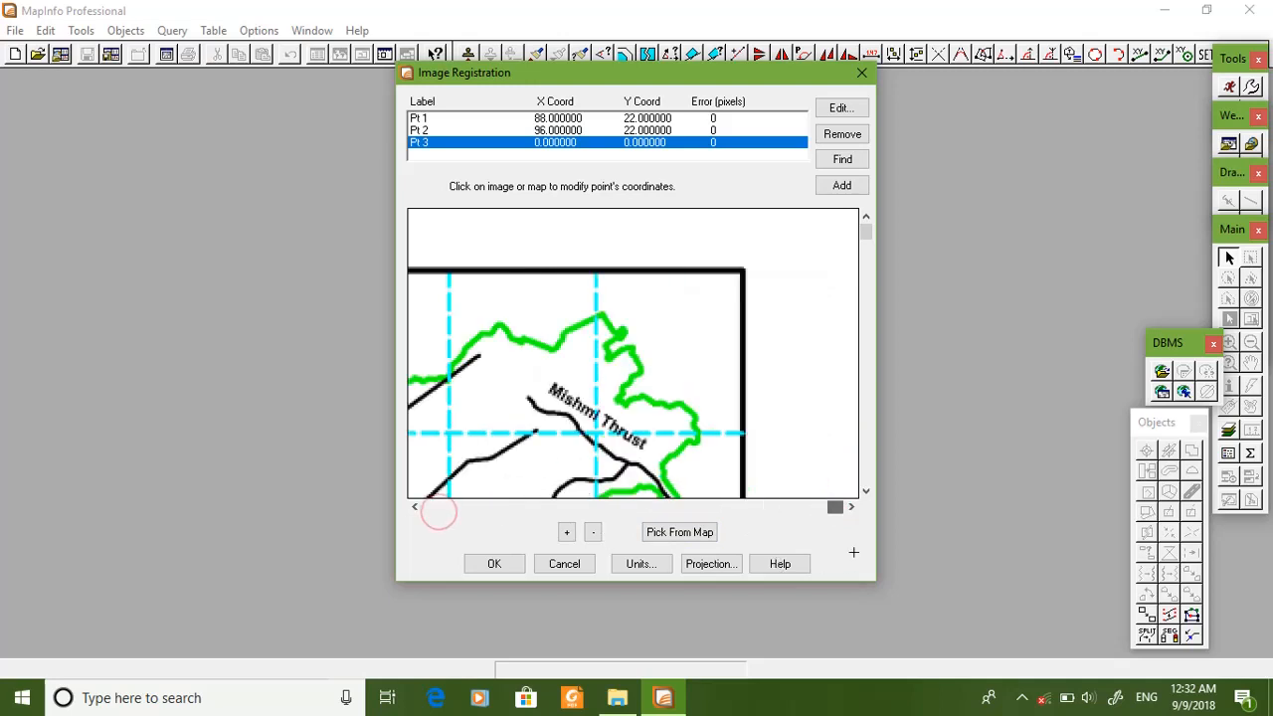
Step: Place Pt 3 on the 96°E, 28°N grid intersection and set its map coordinates to X 96 and Y 28 degrees
click(597, 432)
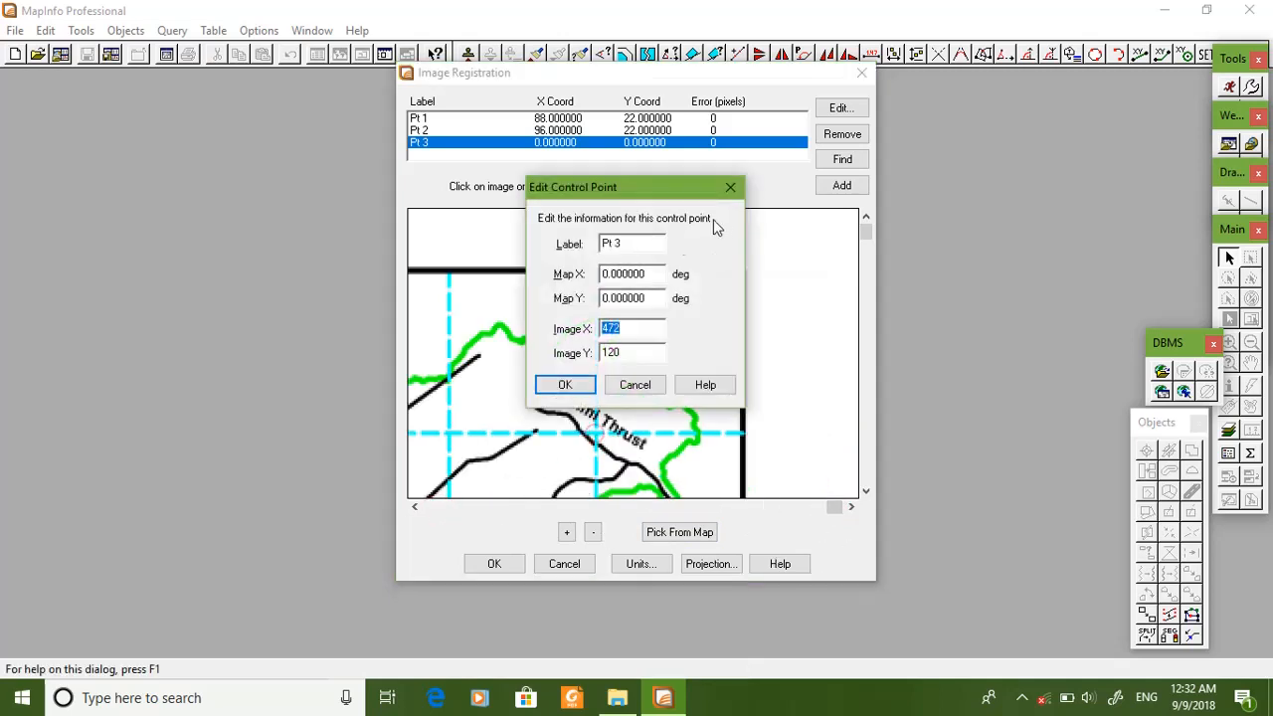
drag(649, 274, 473, 282)
text(96)
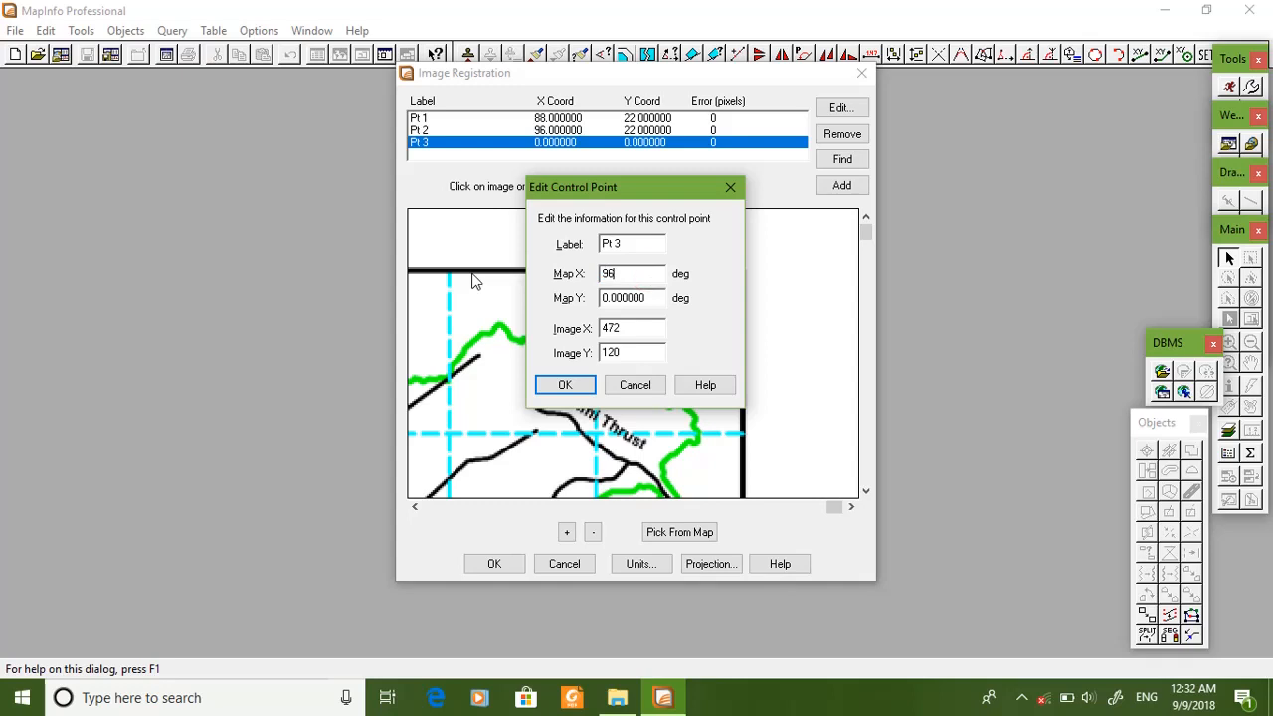
drag(648, 299, 574, 315)
text(28)
click(565, 385)
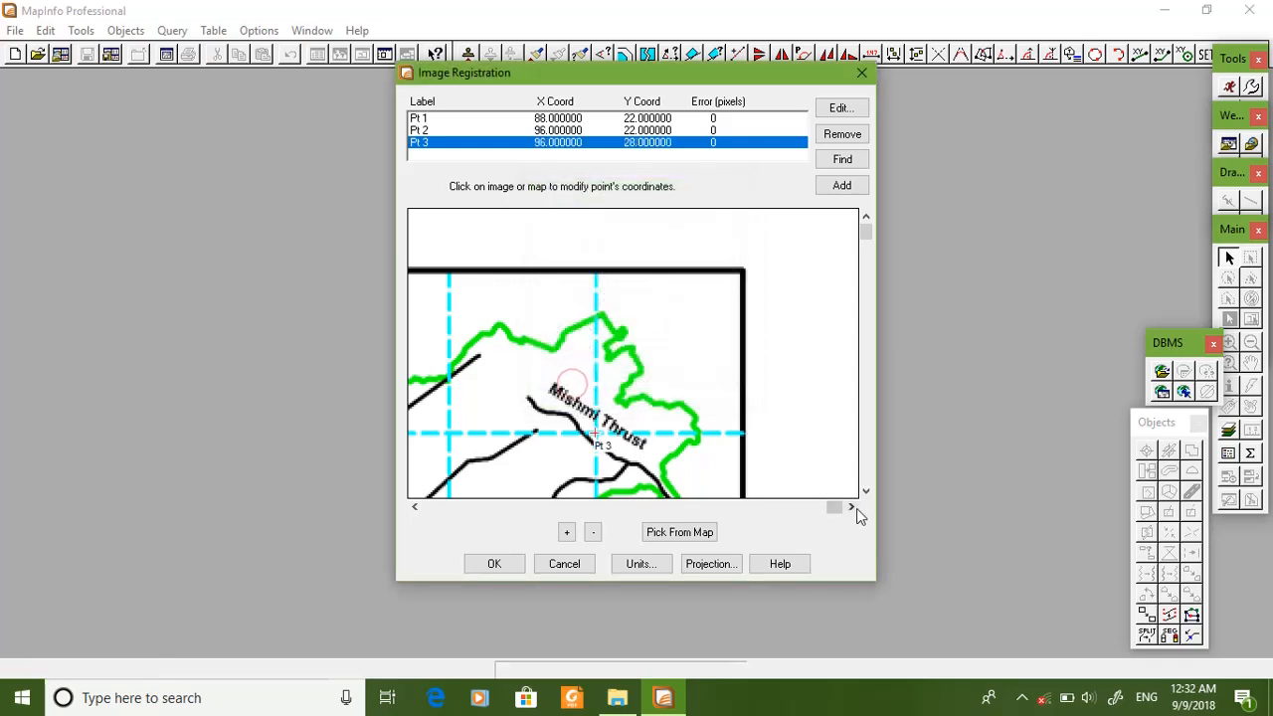
Step: Add a fourth control point, Pt 4, and place it on the 88°E, 28°N grid intersection
drag(831, 511, 426, 517)
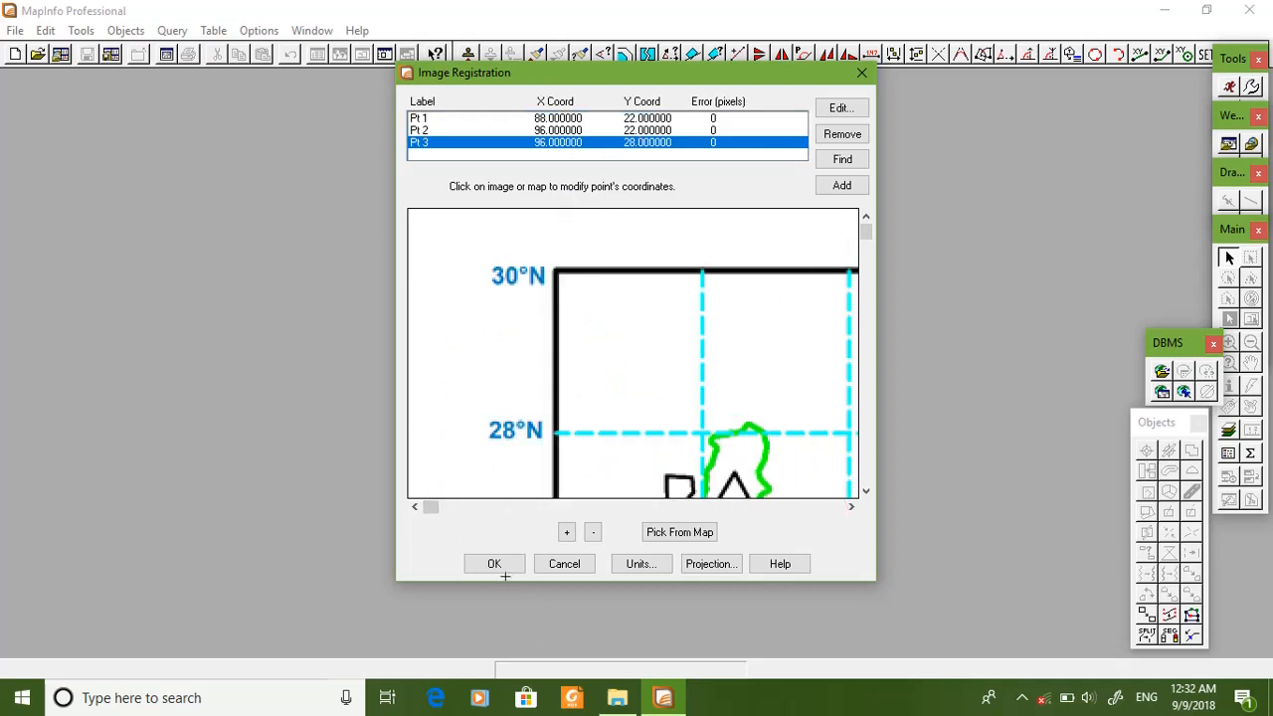
click(838, 189)
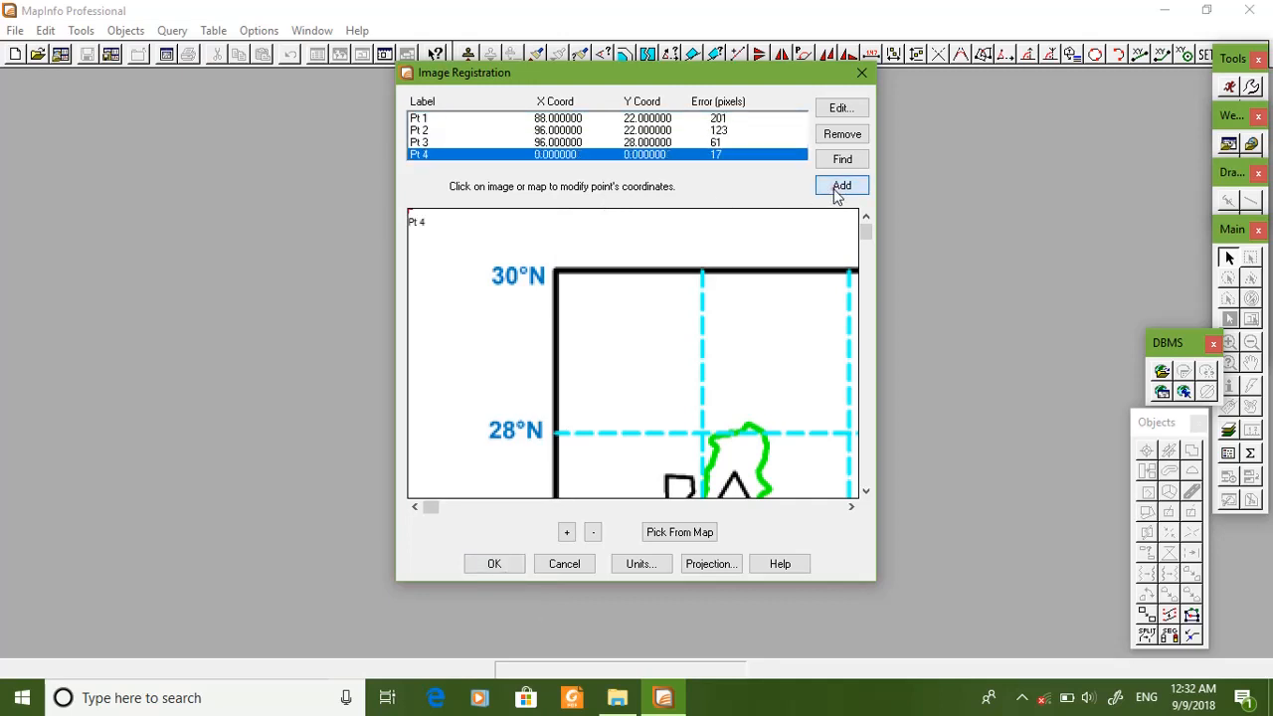
click(700, 435)
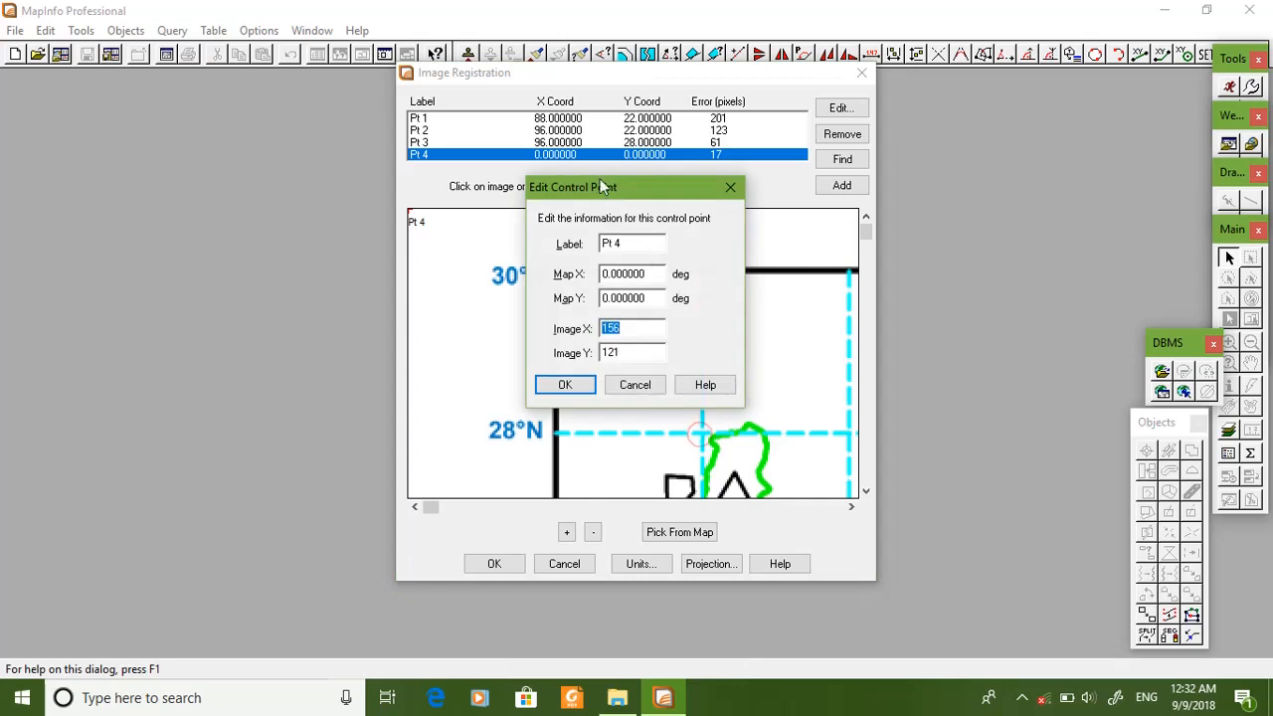
drag(574, 179, 747, 208)
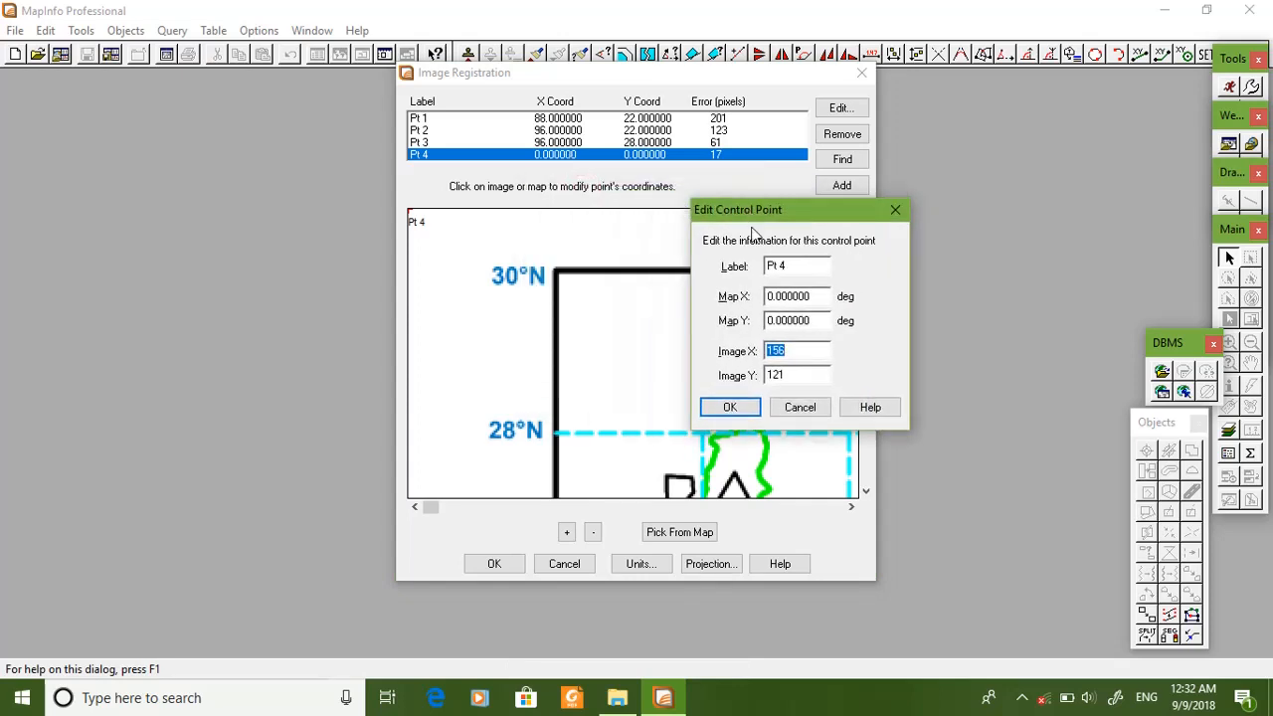
Step: Set Pt 4's map coordinates to X 88 and Y 28 degrees
double_click(806, 297)
text(88)
double_click(811, 320)
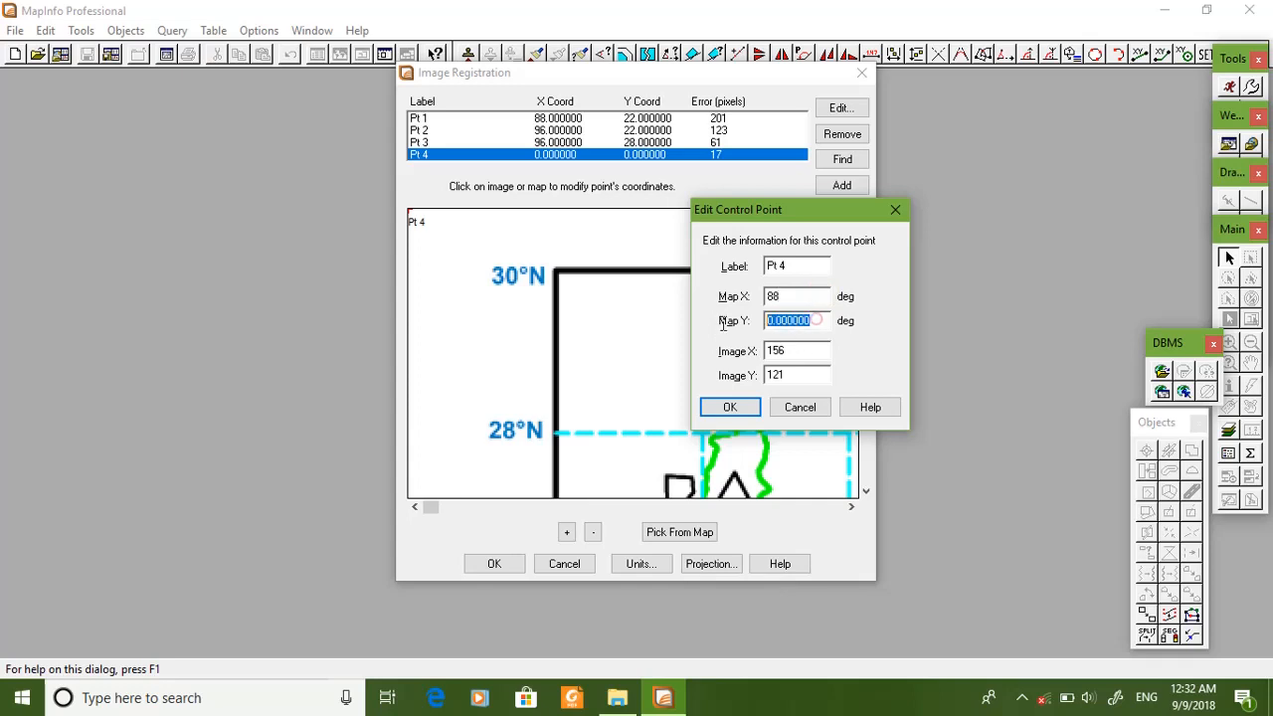
text(28)
click(746, 408)
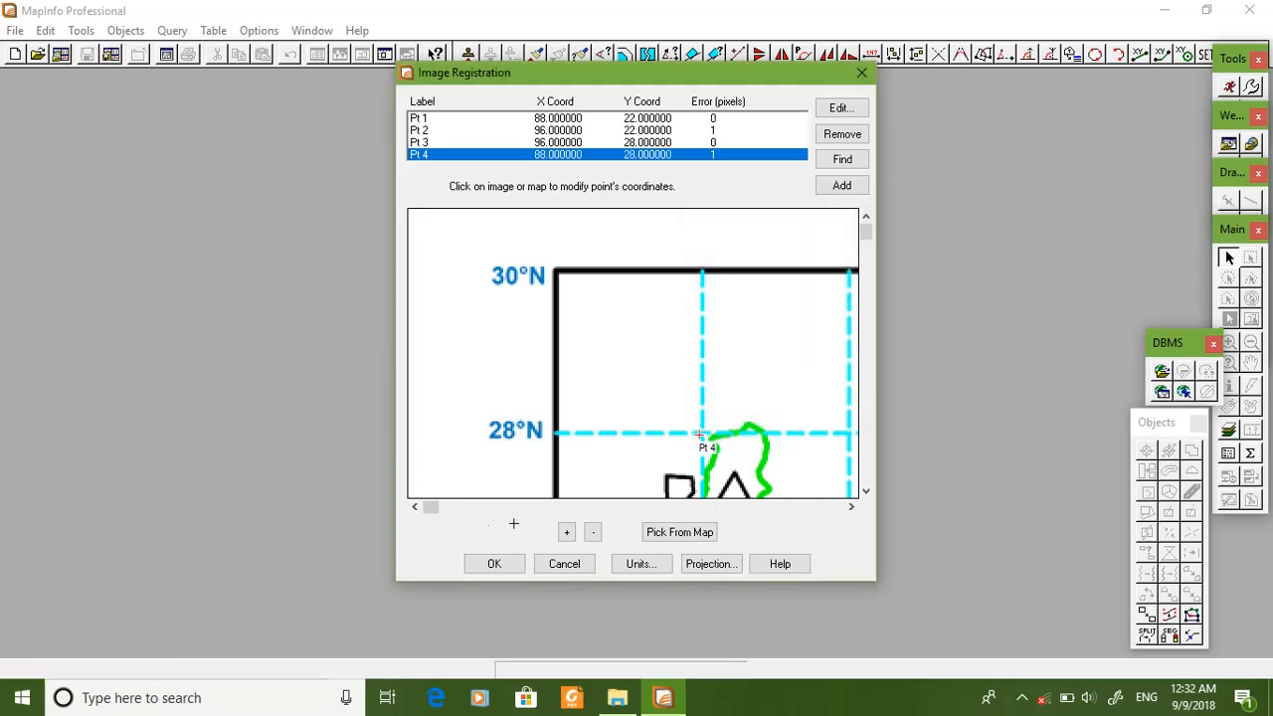
Step: Refine the image position of Pt 3 on its 96°E, 28°N grid intersection
drag(435, 509, 836, 506)
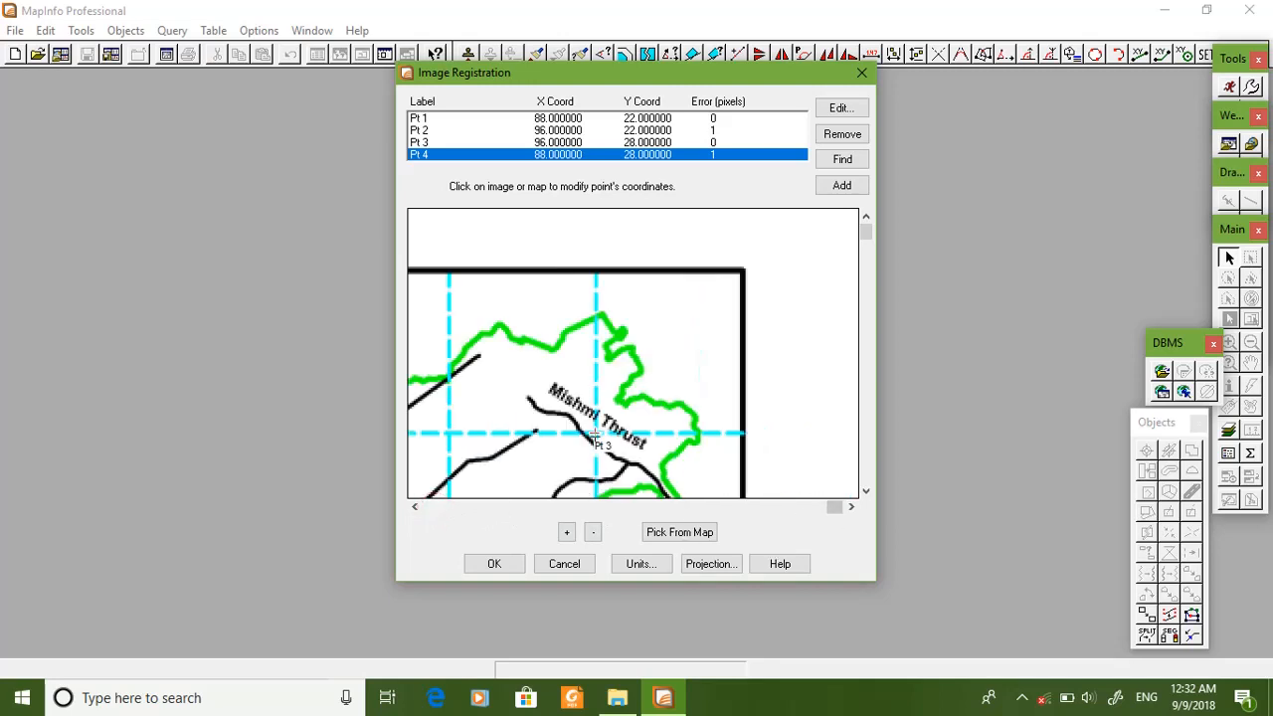
click(445, 142)
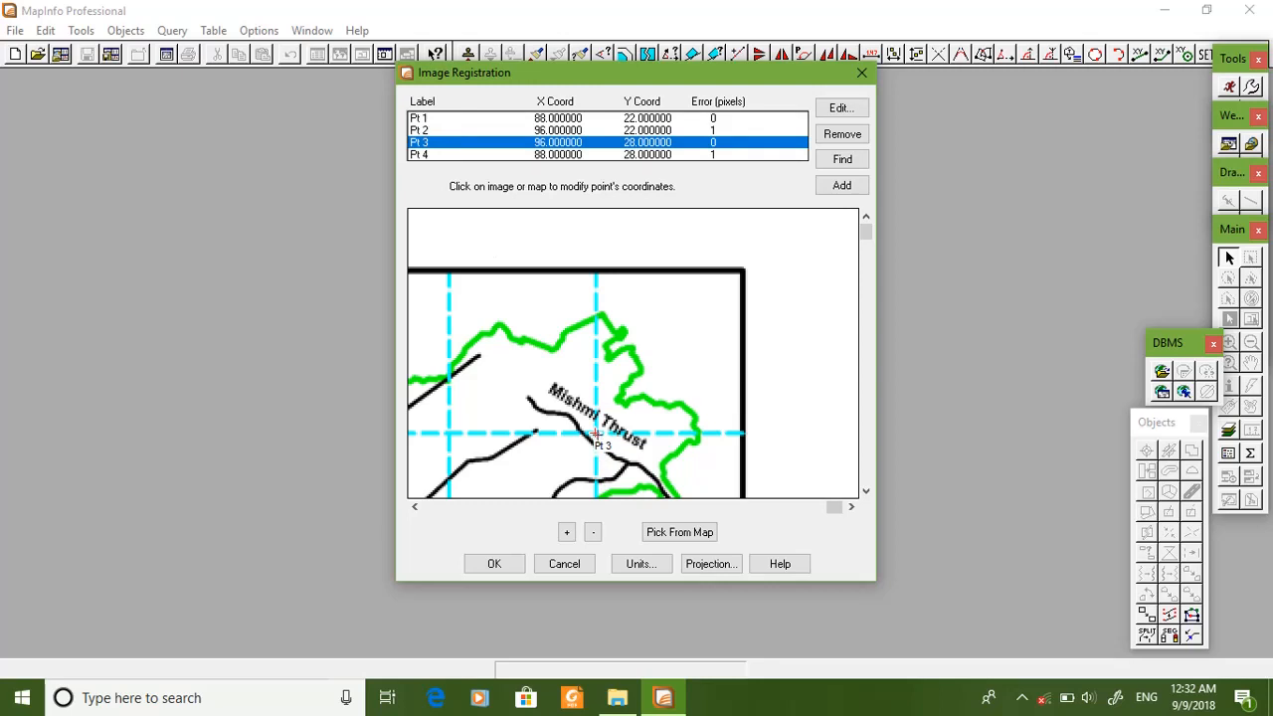
click(597, 434)
click(563, 381)
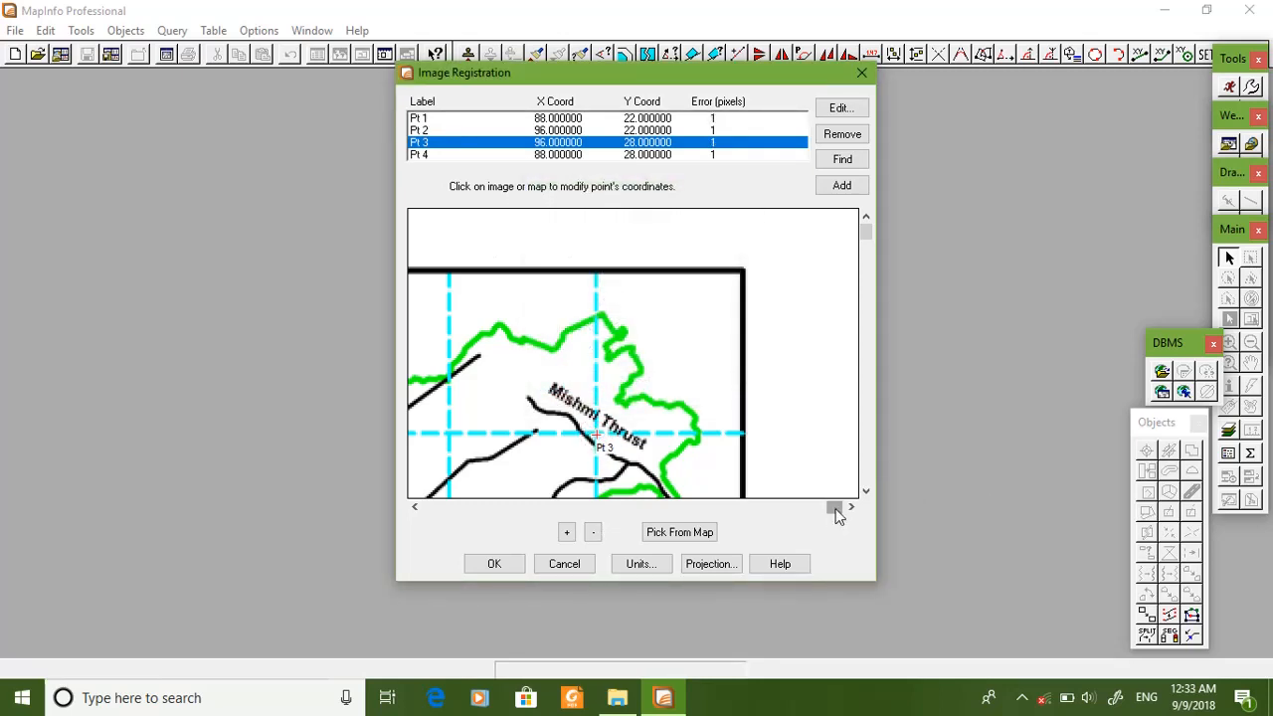
Step: Refine the image position of Pt 4 so it sits on its 88°E, 28°N grid intersection
drag(833, 506, 431, 507)
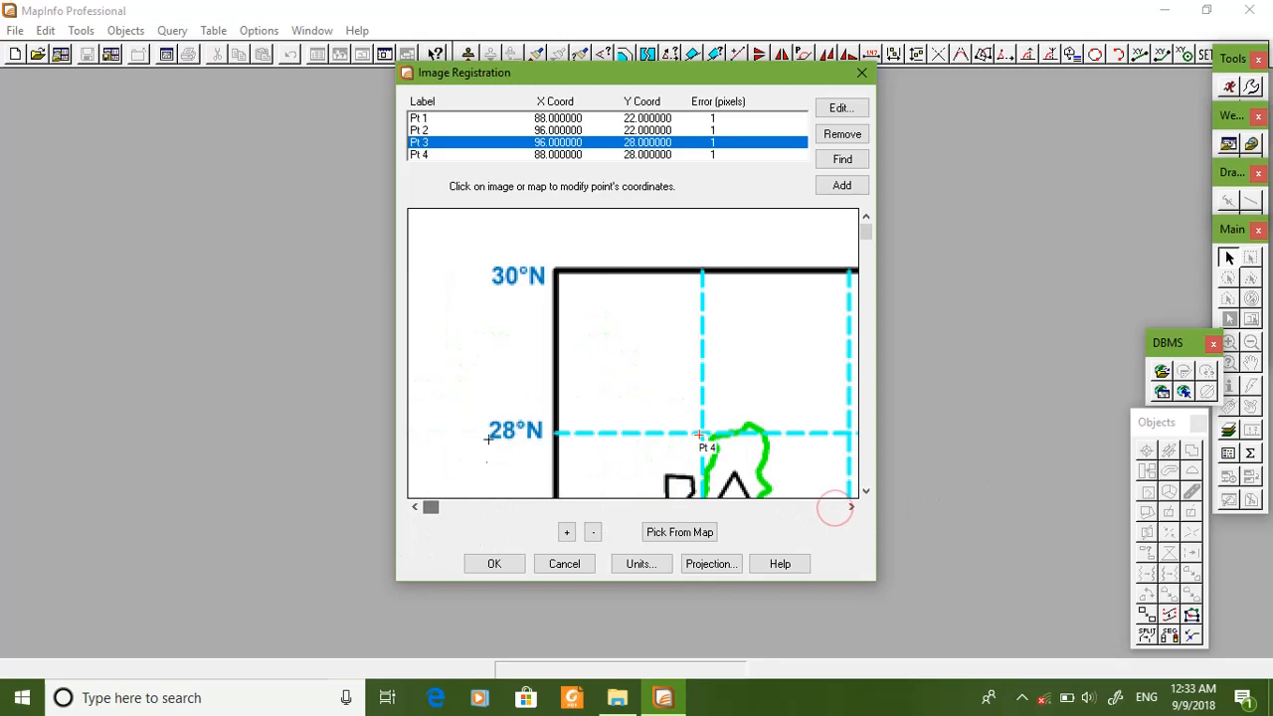
click(549, 155)
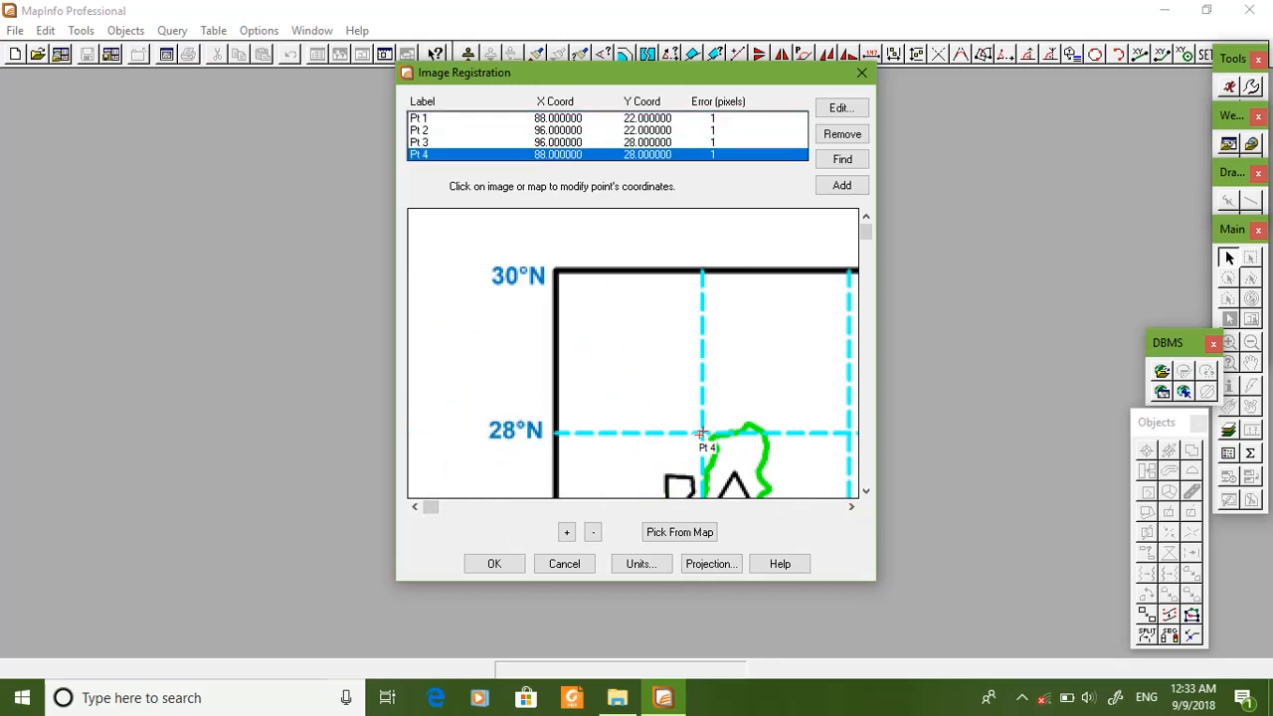
click(702, 435)
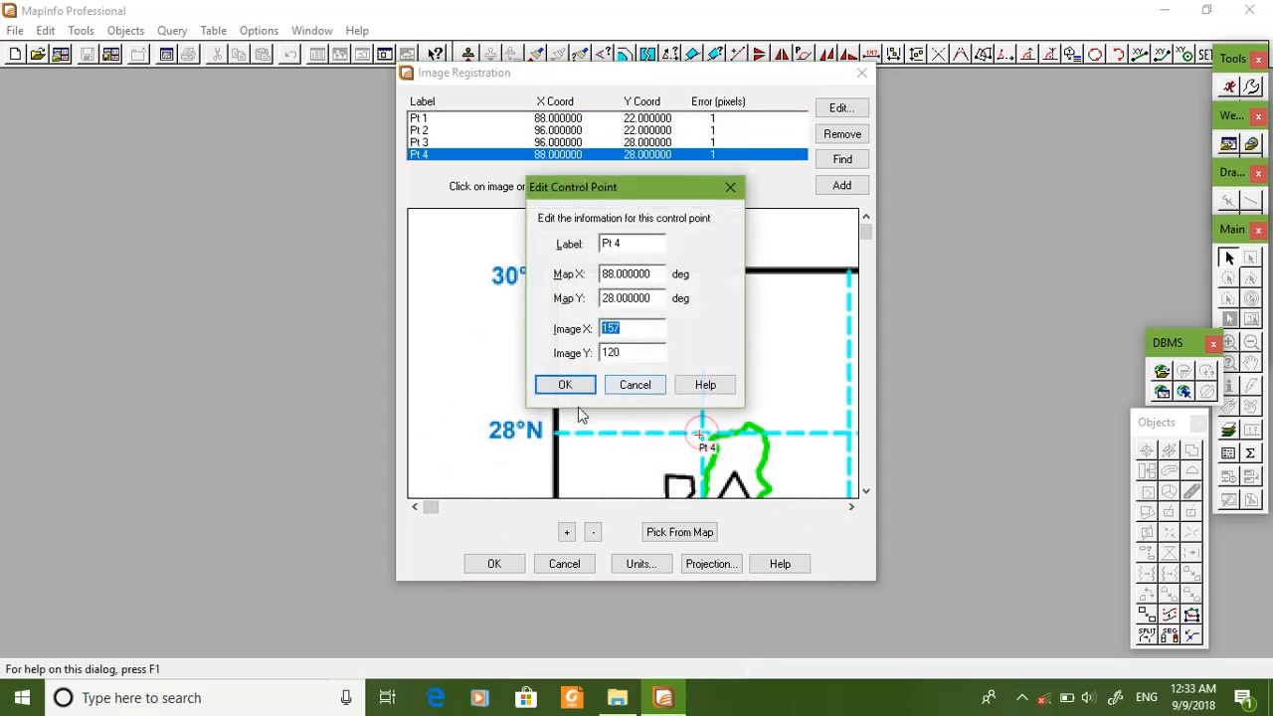
click(568, 384)
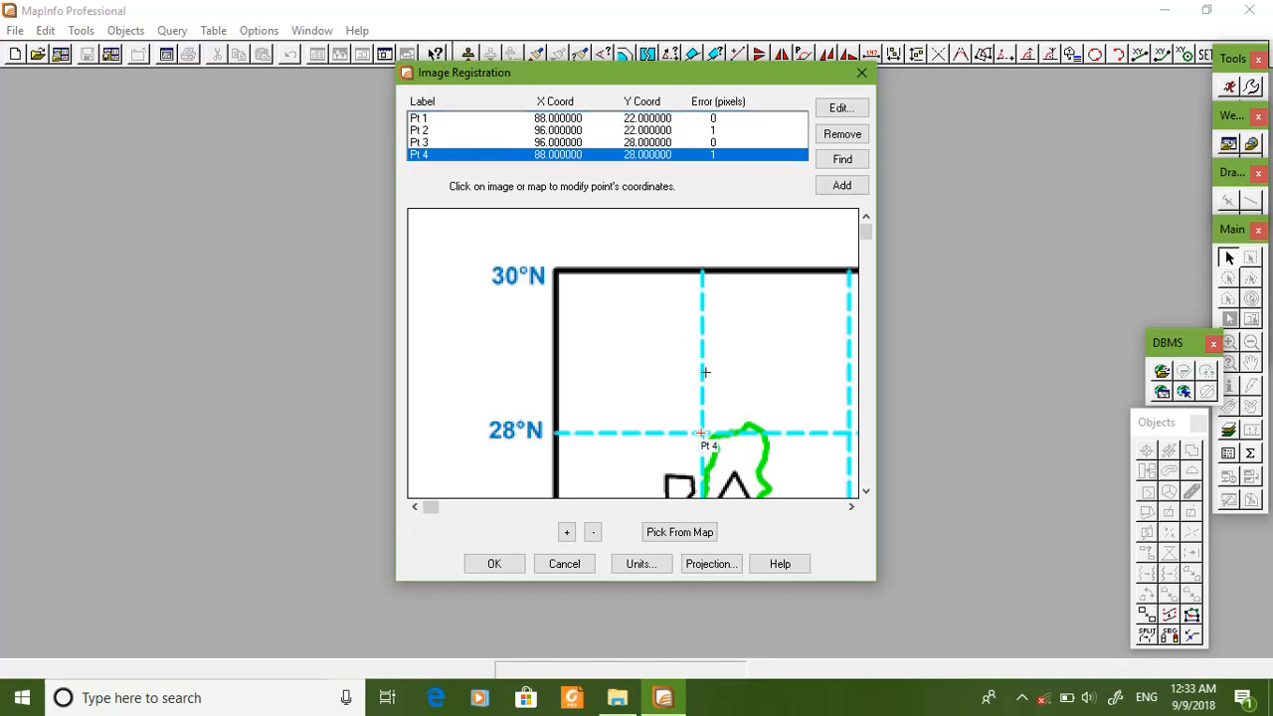
Step: Check the spread of the four control points over the whole image and complete the registration
click(593, 532)
click(592, 532)
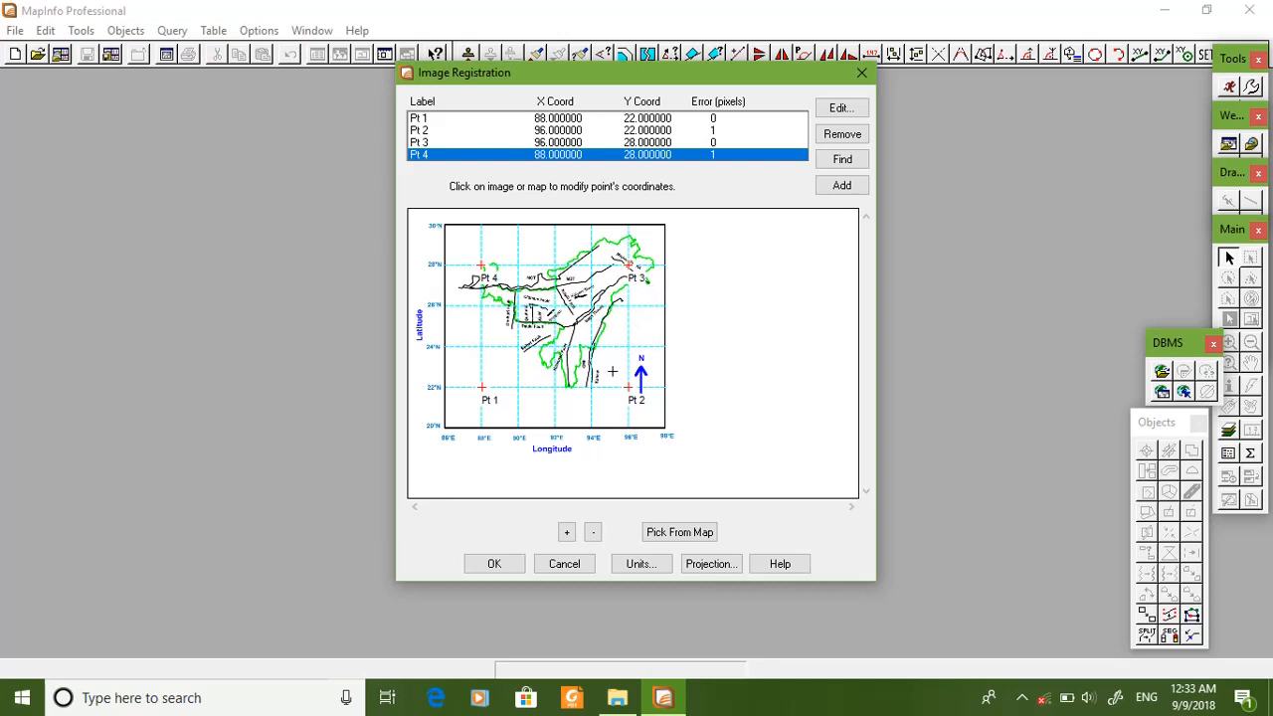
click(481, 568)
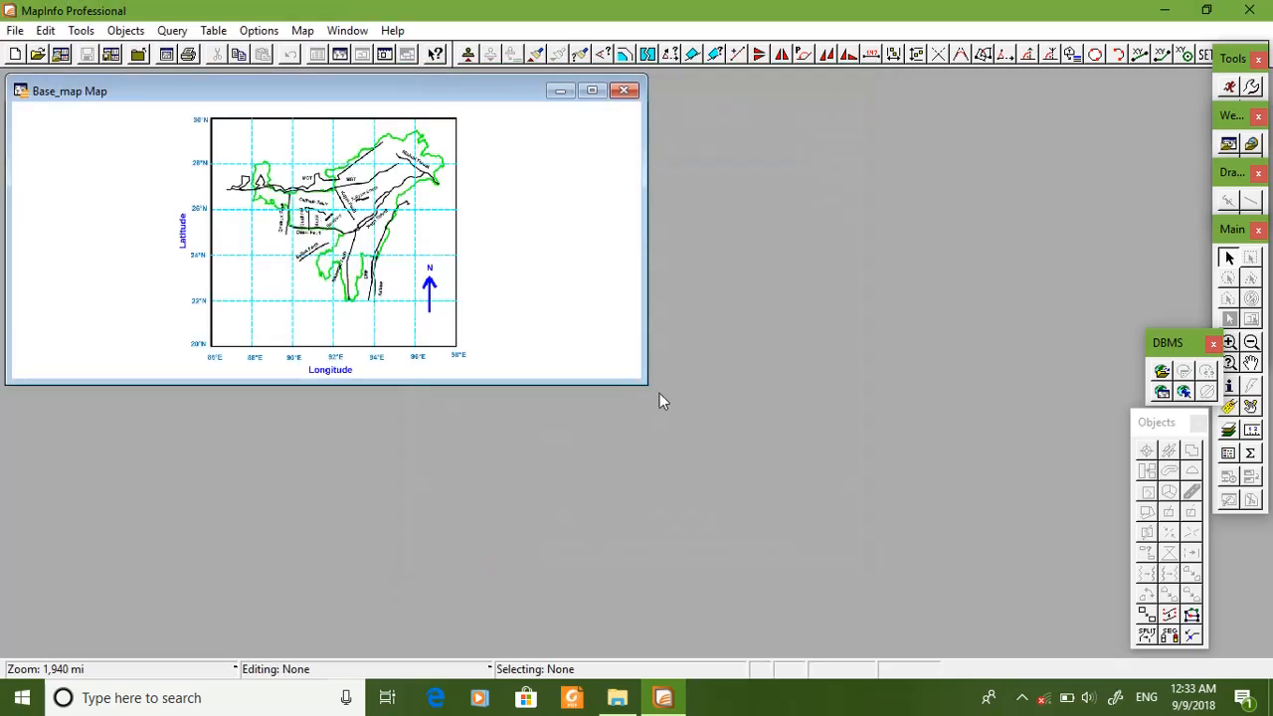
Step: Maximize the Base_map map window and switch the status read-out to Cursor Location
click(591, 91)
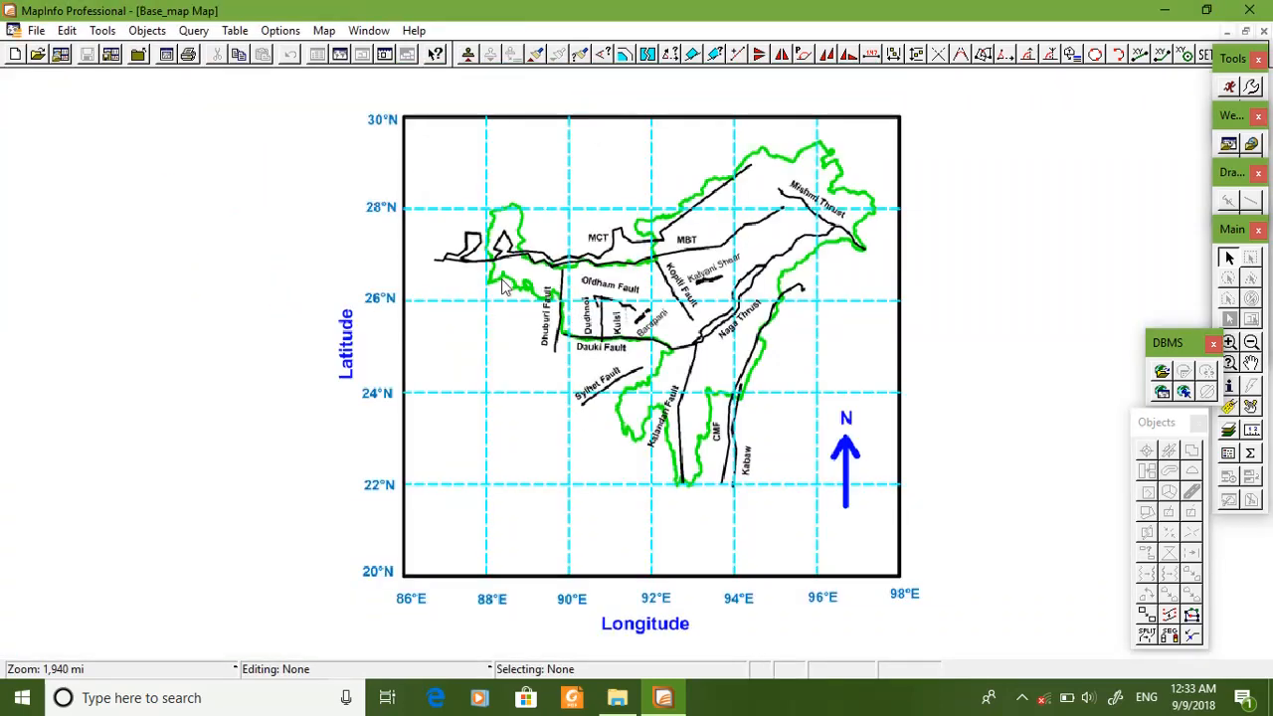
click(65, 671)
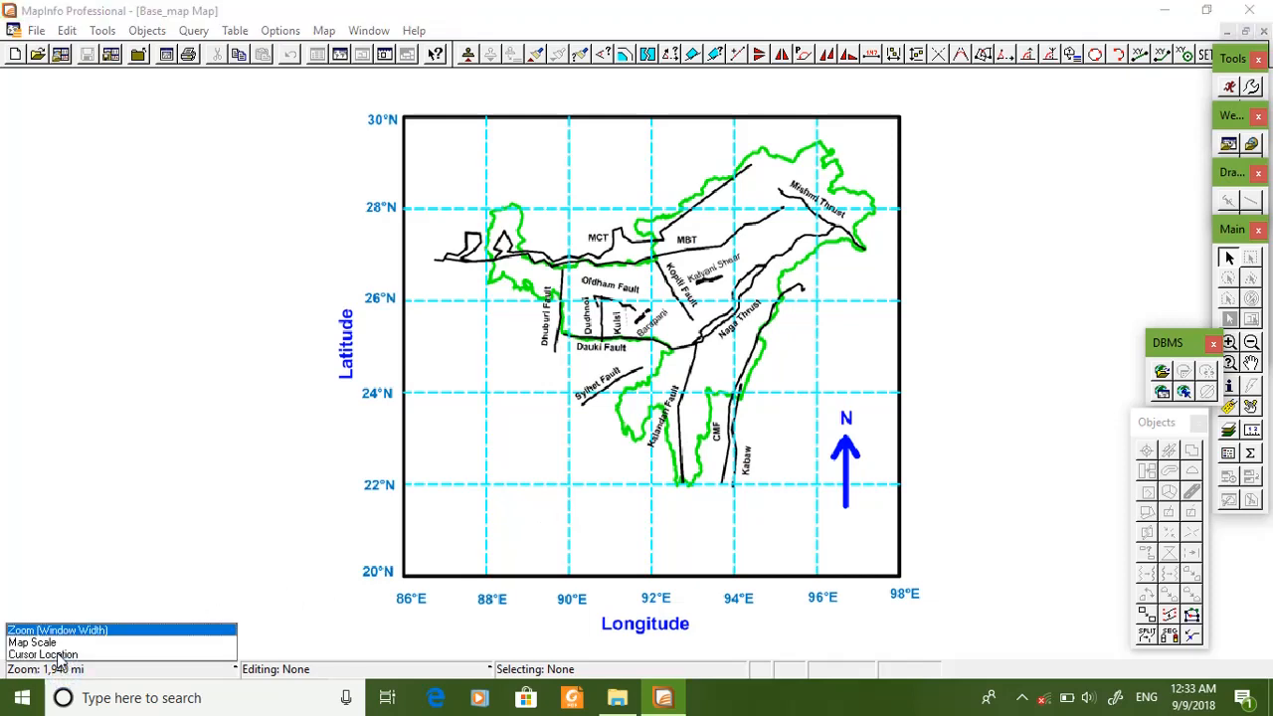
click(58, 656)
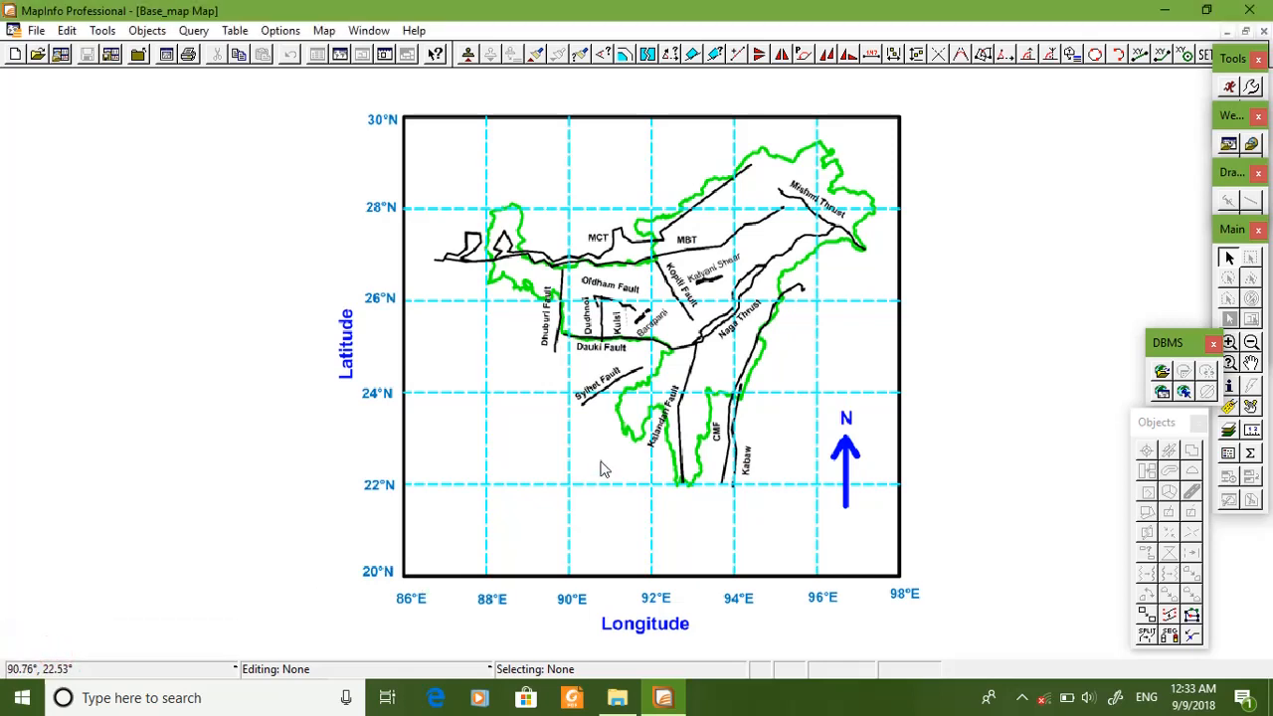
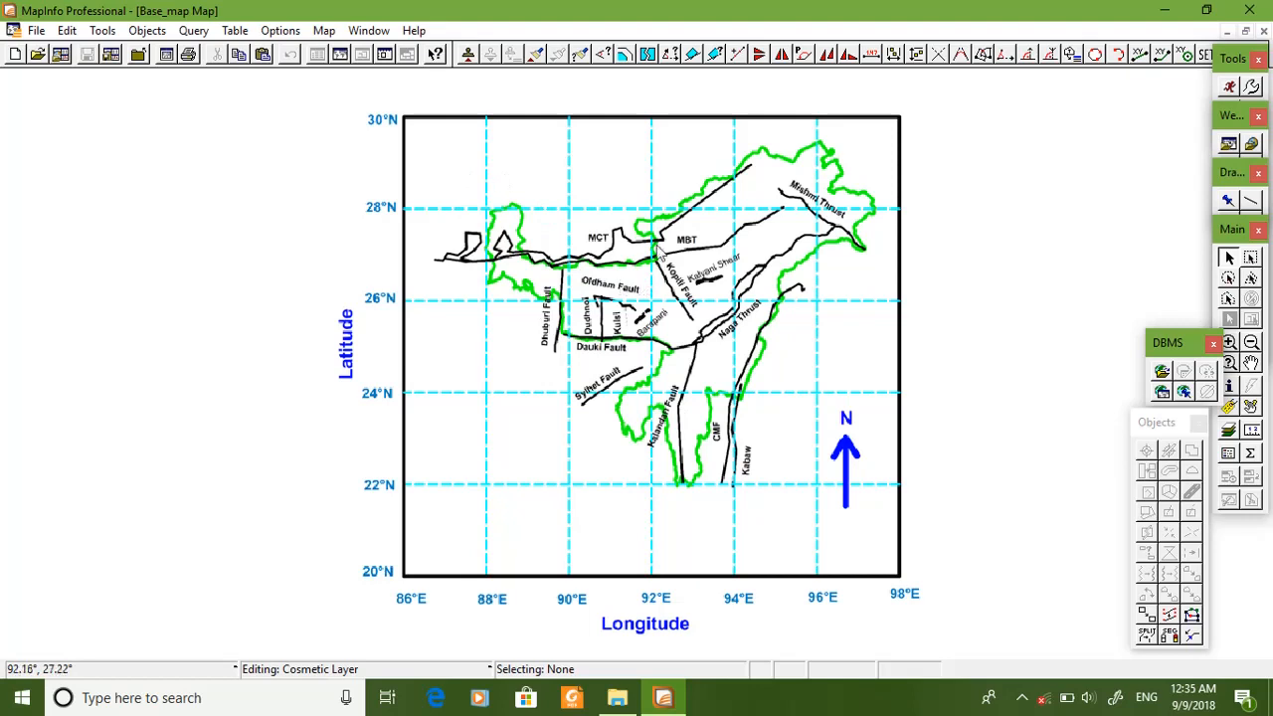
Step: Move the DBMS, Objects, Main and Drawing tool palettes apart so that all their tools are accessible
drag(1170, 331, 1071, 273)
drag(1155, 428, 1033, 408)
drag(1222, 249, 1154, 349)
mouse_move(1230, 173)
mouse_down()
mouse_move(998, 114)
mouse_move(986, 139)
mouse_up()
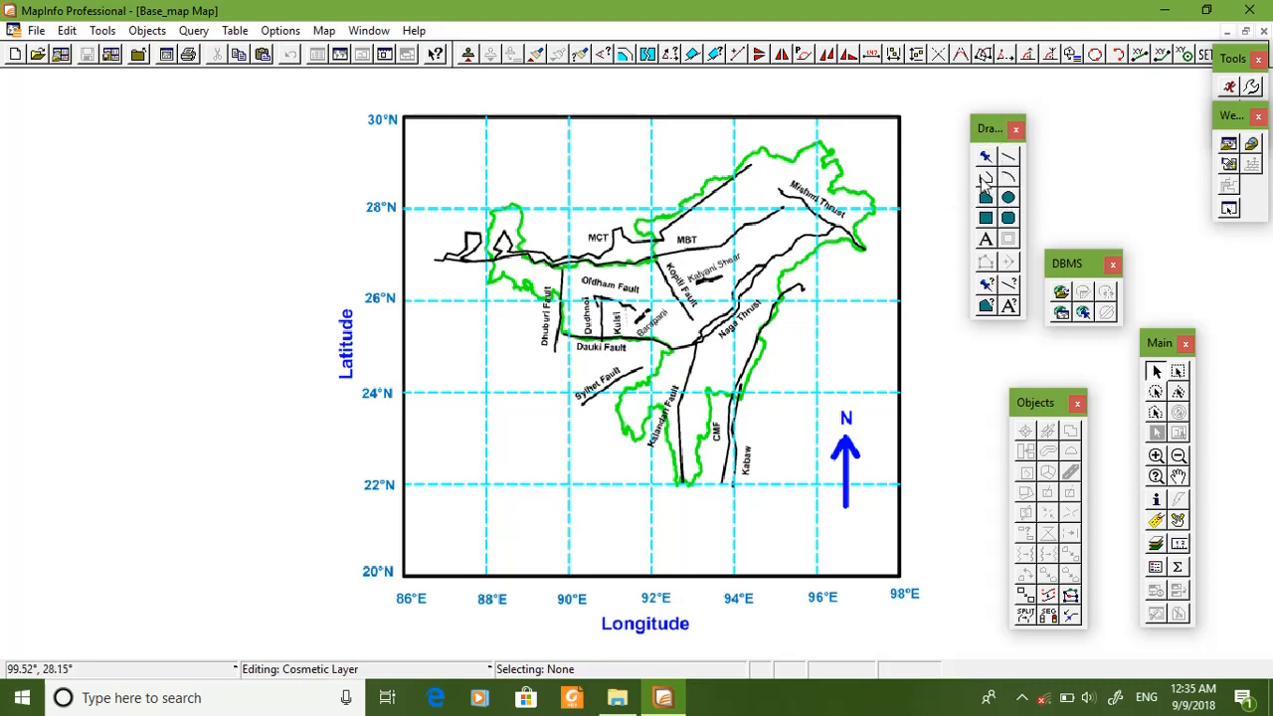
Step: Trace the green boundary with the Polyline tool from its western corner near 88°E along the northern edge to the peak near 96°E
click(985, 180)
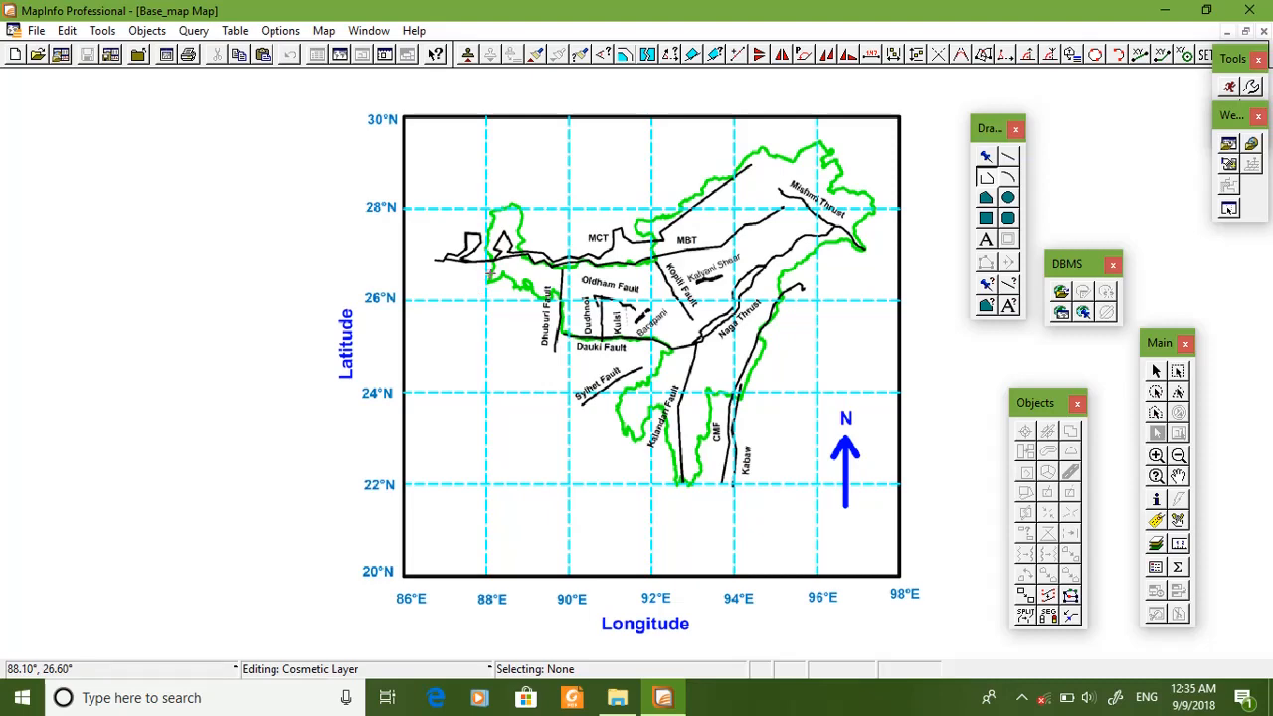
scroll(490, 271, up, 2)
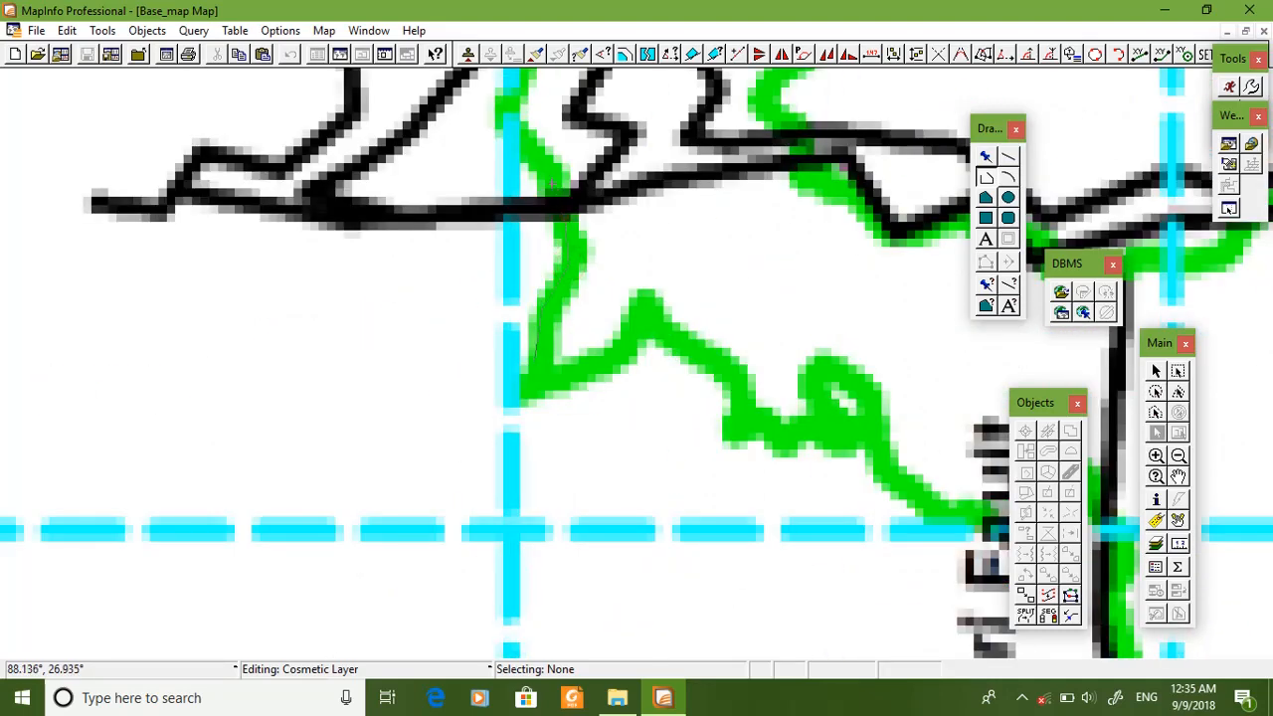
scroll(519, 95, down, 2)
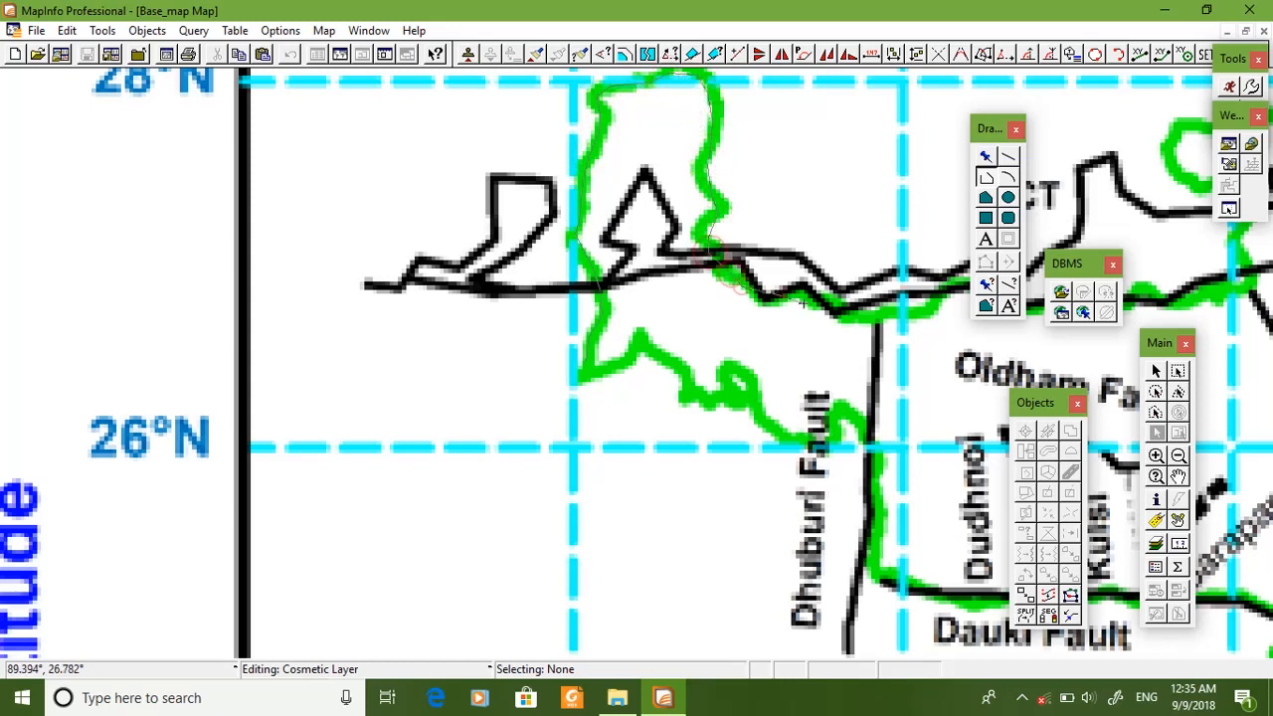
scroll(814, 312, down, 1)
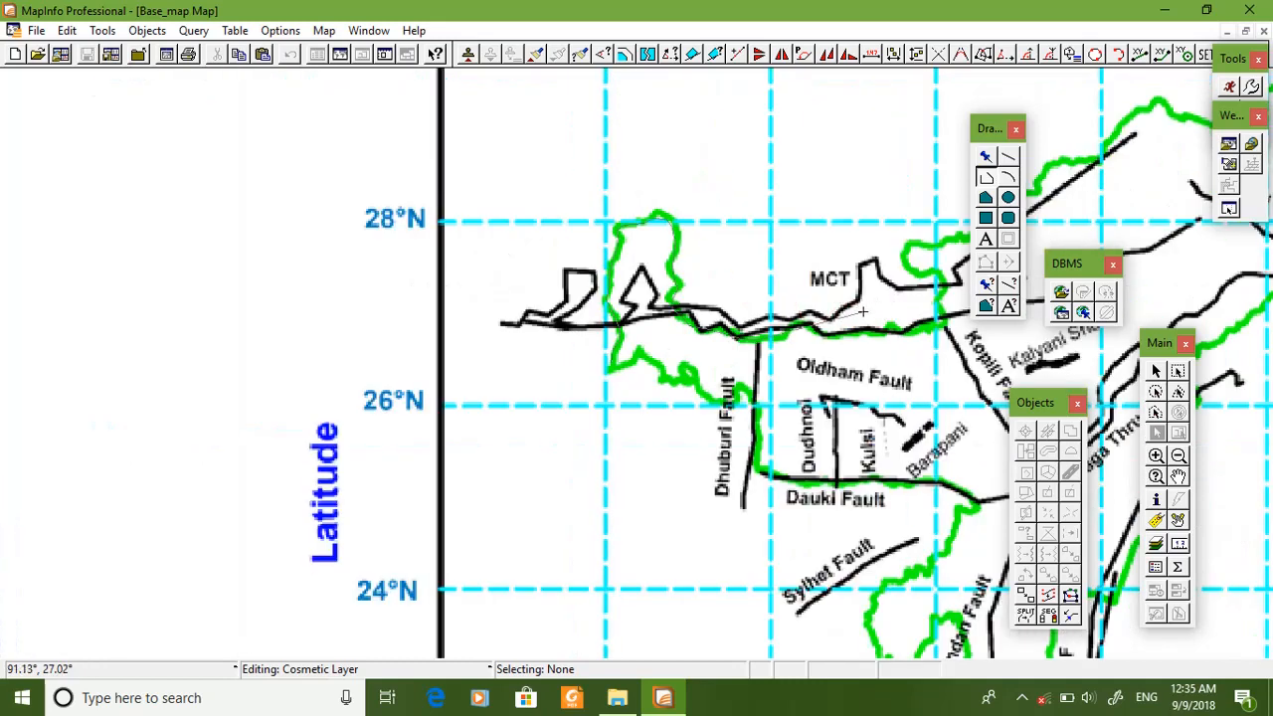
scroll(748, 336, down, 1)
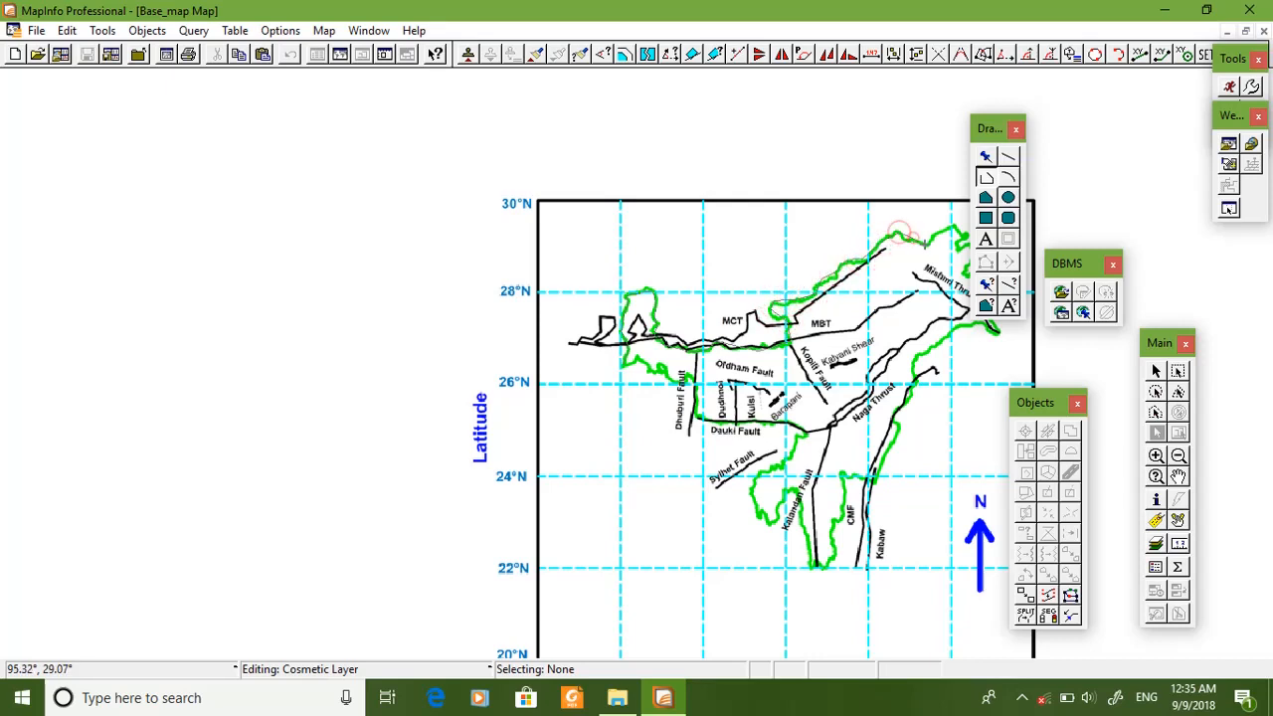
click(959, 228)
Step: Continue the polyline along the green northeastern edge, ending it at the tip beside the end of the Mishmi Thrust
scroll(952, 229, down, 1)
scroll(909, 360, up, 1)
scroll(909, 360, up, 1)
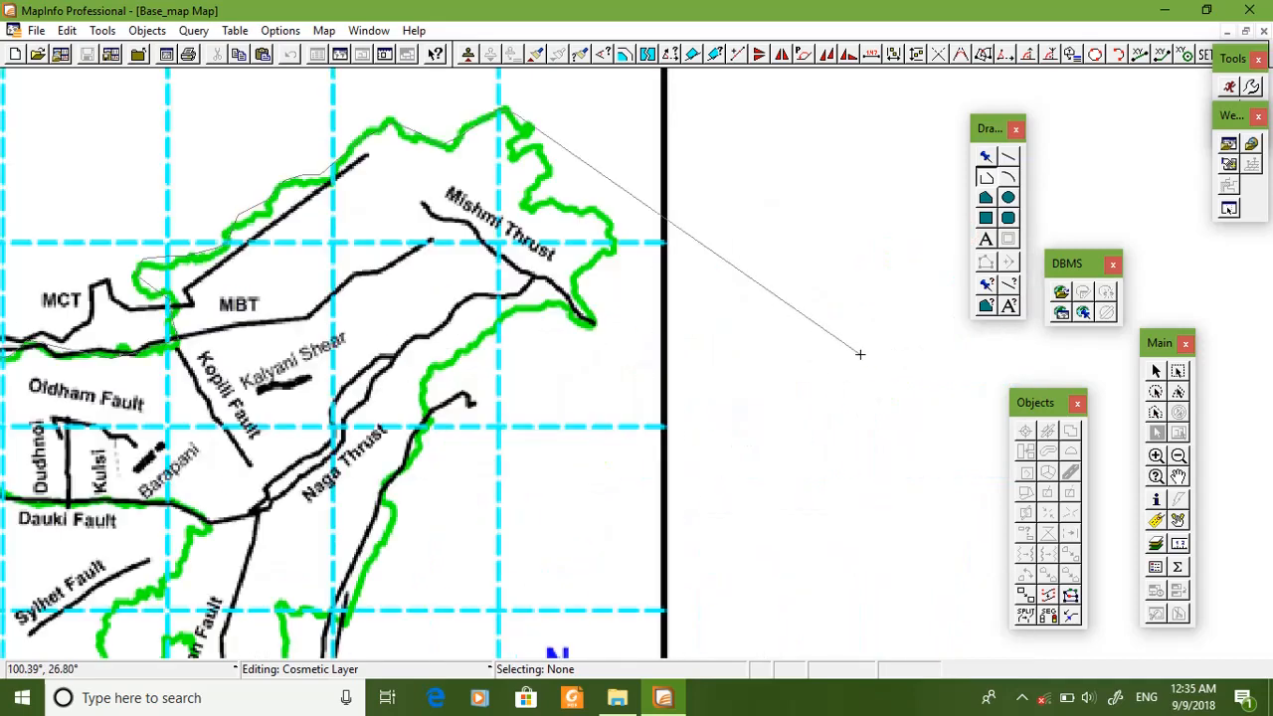
click(514, 145)
click(541, 157)
click(541, 199)
click(568, 209)
click(607, 225)
click(610, 245)
click(598, 261)
click(587, 266)
click(583, 295)
double_click(594, 322)
Step: Trace the southeastern green boundary with a second polyline from the Mishmi Thrust tip past the Naga Thrust to just below 24°N near CMF
click(576, 328)
click(565, 318)
click(538, 310)
click(512, 324)
click(466, 352)
click(434, 400)
click(429, 428)
click(412, 470)
click(389, 493)
click(394, 526)
click(378, 549)
click(366, 575)
click(354, 605)
click(322, 618)
click(308, 614)
click(289, 612)
click(276, 609)
click(287, 625)
click(287, 639)
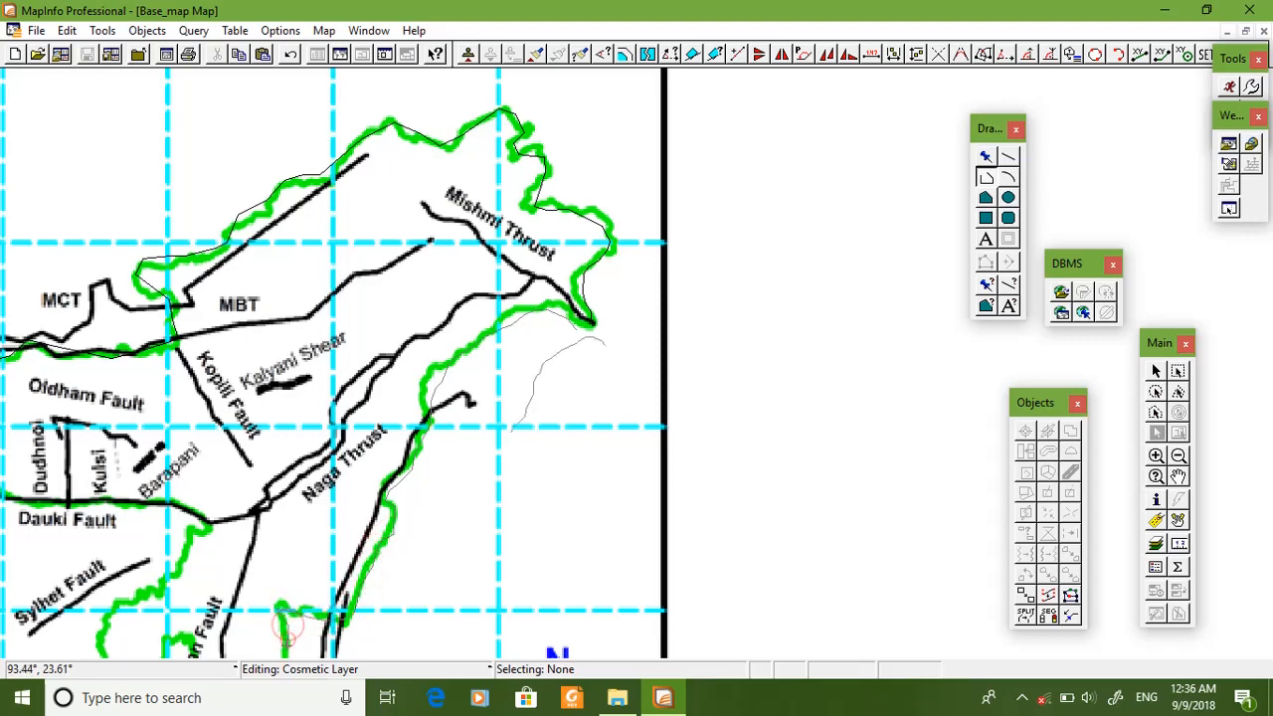
Step: Trace the remaining boundary around the southern lobes near 22°N and back past the Dauki and Dhuburi faults to the western corner, finishing the polyline
scroll(289, 642, down, 1)
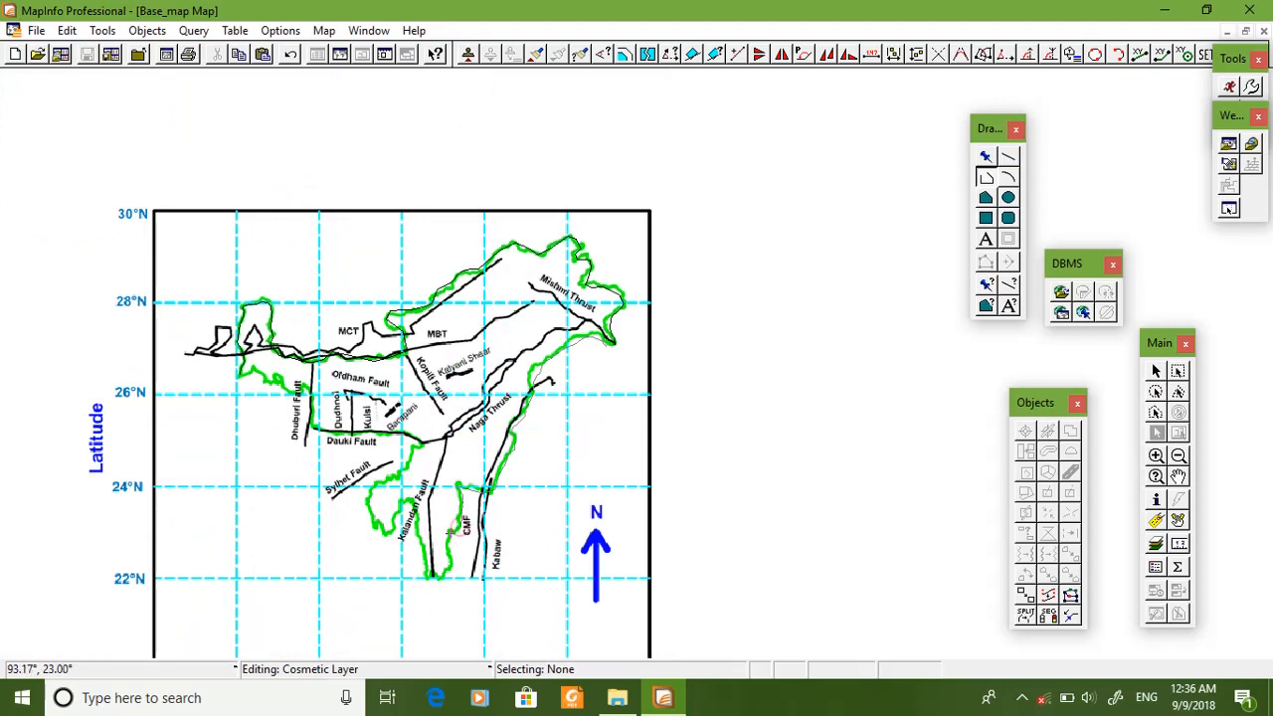
click(425, 575)
click(422, 518)
click(414, 501)
click(405, 501)
click(394, 516)
click(386, 530)
click(350, 513)
click(351, 486)
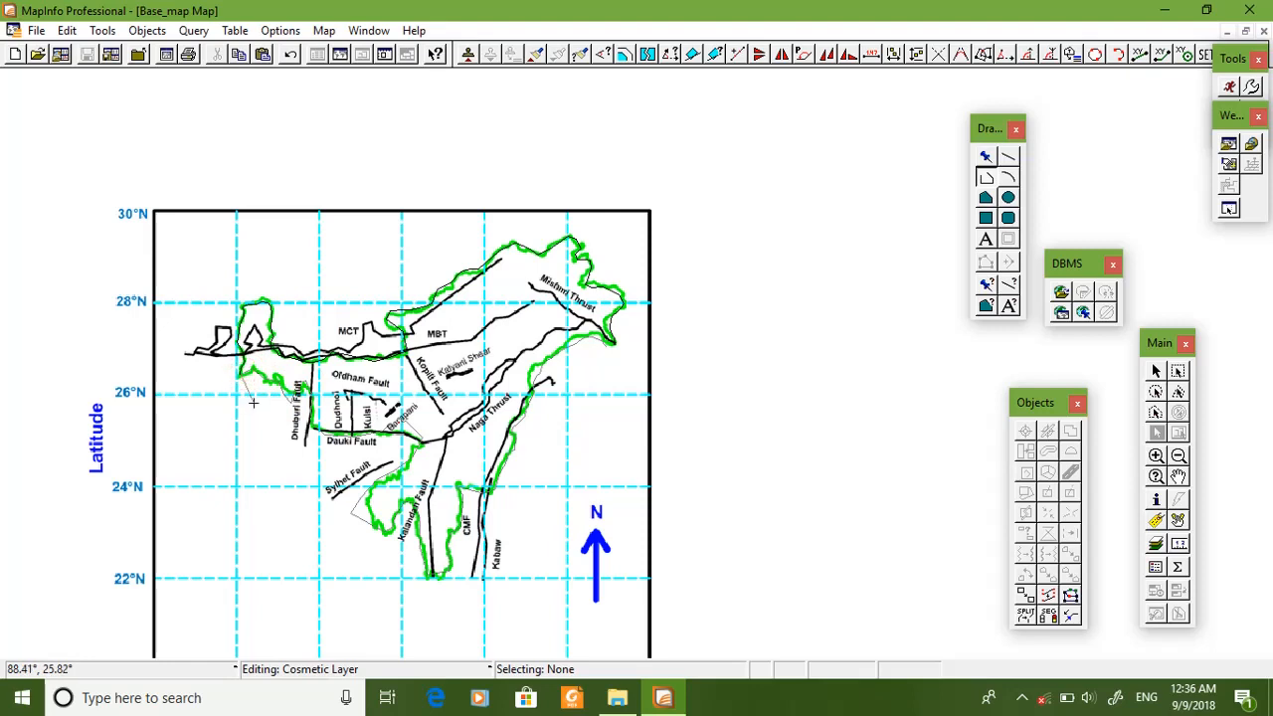
key(Escape)
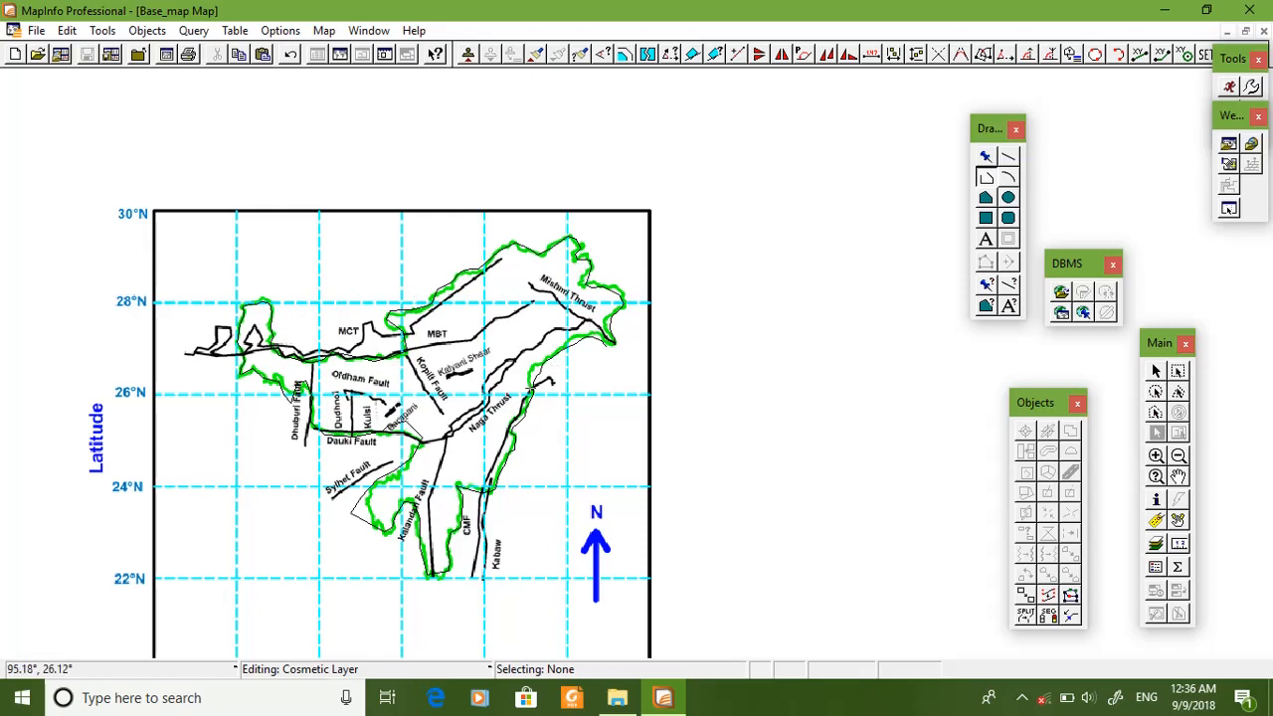
Step: Turn off the visibility of the Base_map layer to view the traced boundary on its own
right_click(427, 186)
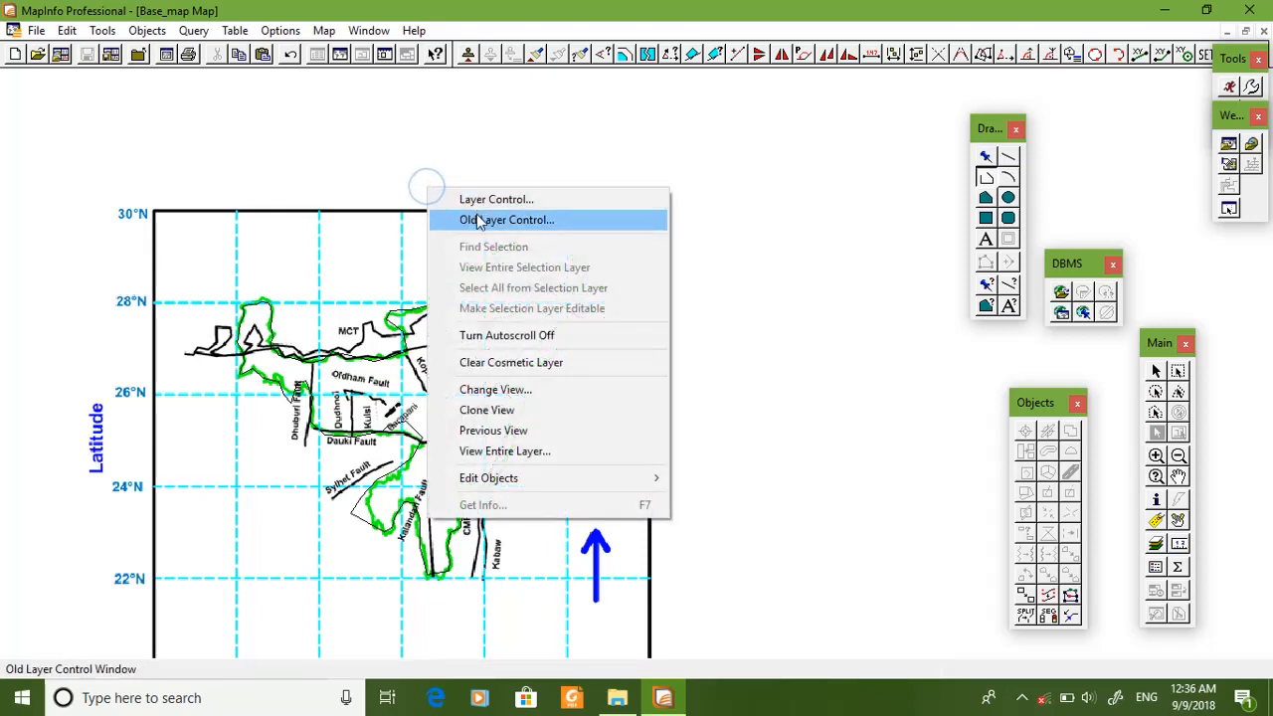
click(476, 213)
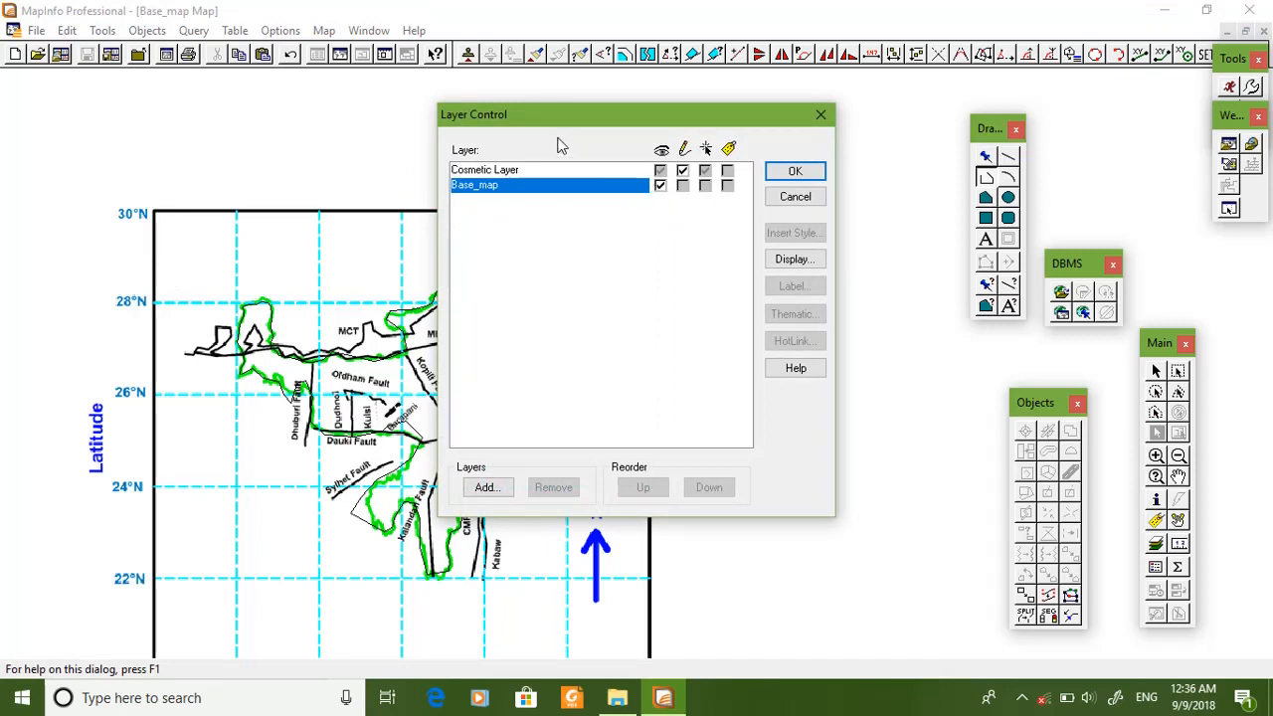
drag(541, 123, 586, 132)
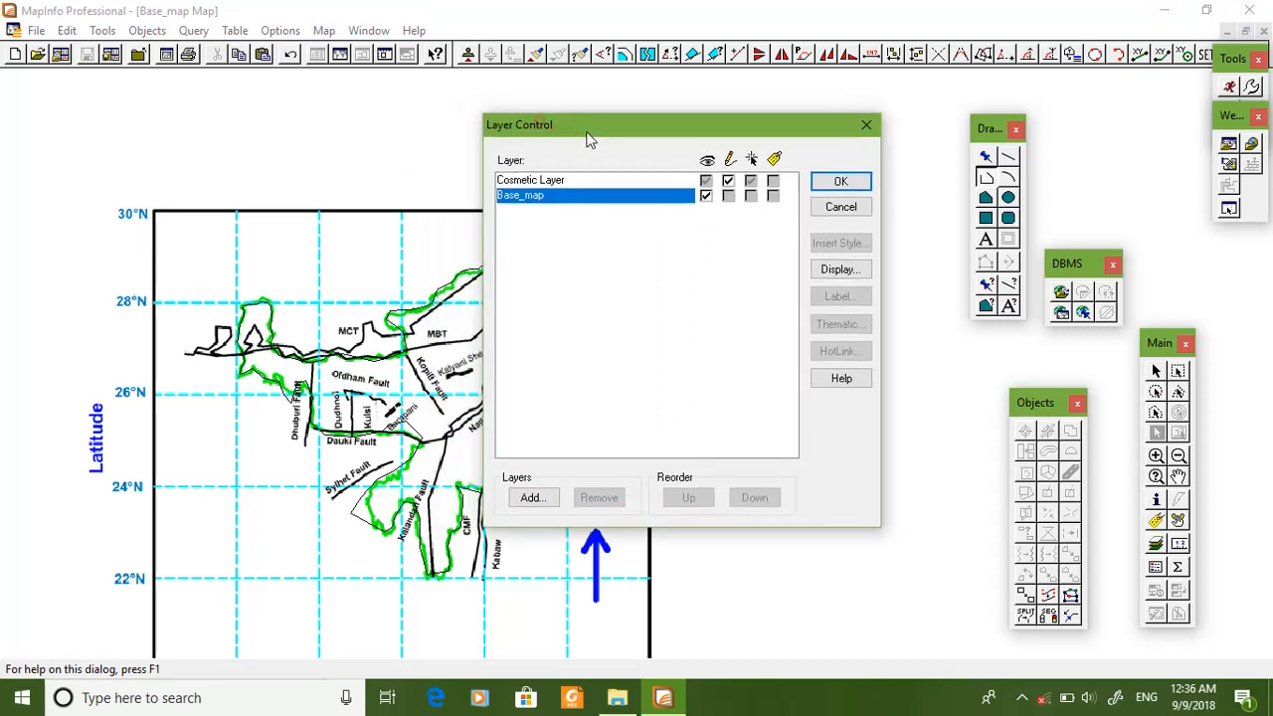
click(706, 196)
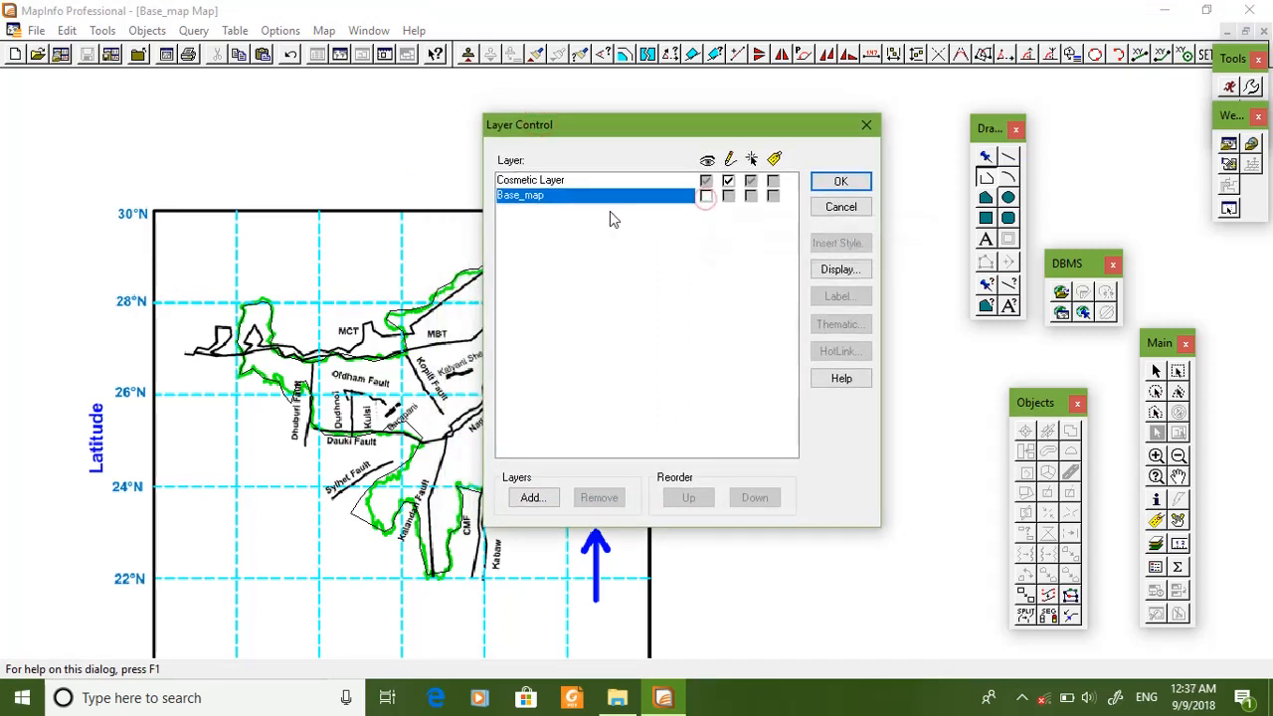
click(840, 183)
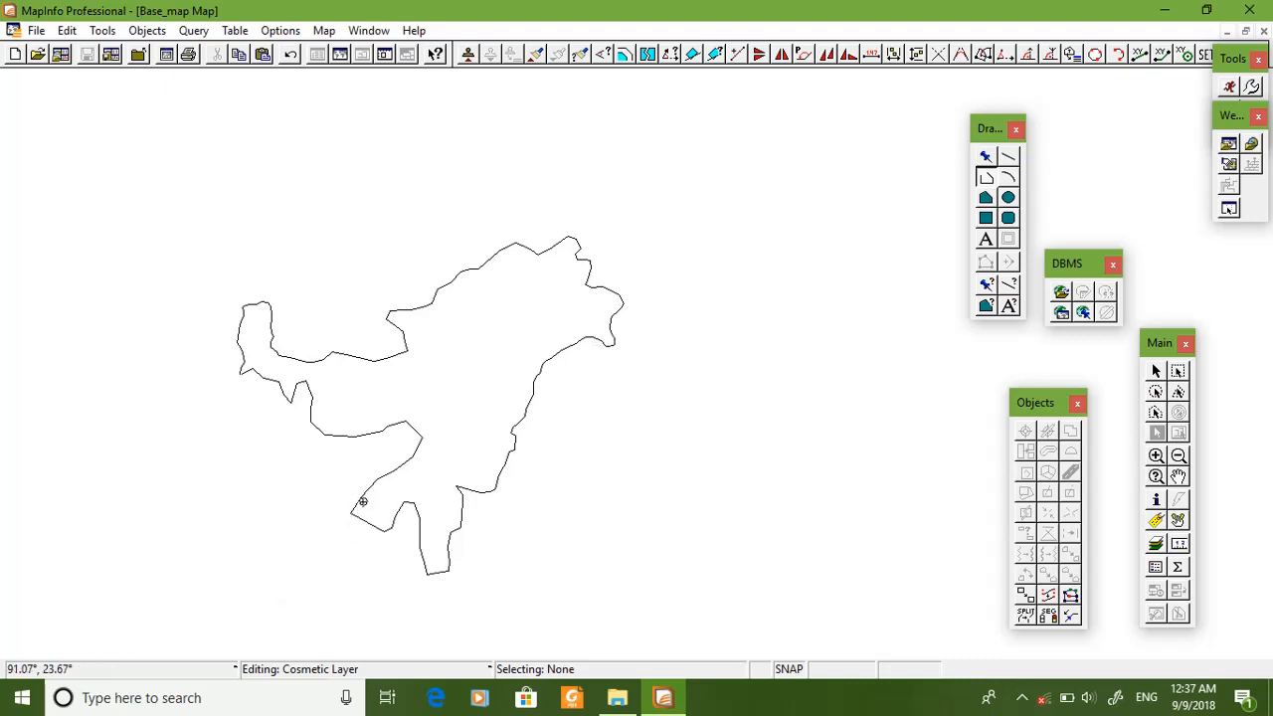
Step: Make the Base_map layer visible again beneath the traced boundary
right_click(338, 278)
click(354, 310)
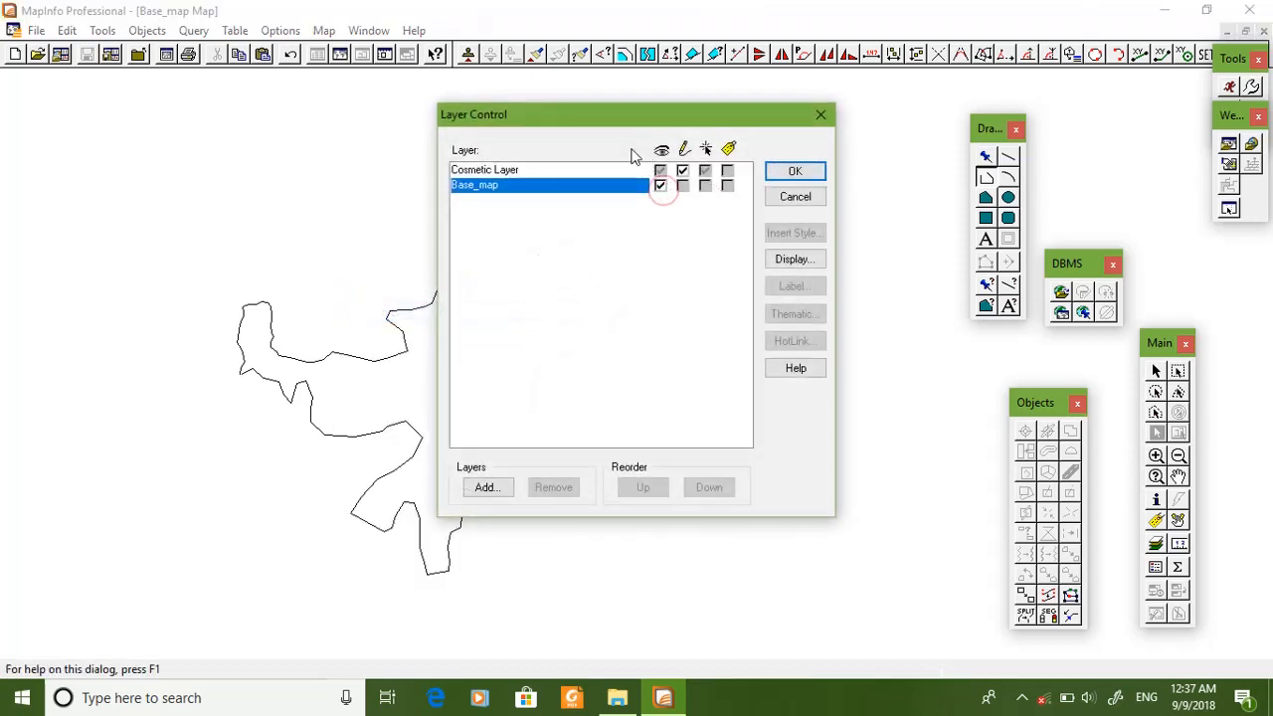
click(791, 172)
Step: Reshape the southern polyline by moving its stray node below the Sylhet Fault onto the green boundary and adding a node along the same lobe
scroll(362, 551, up, 1)
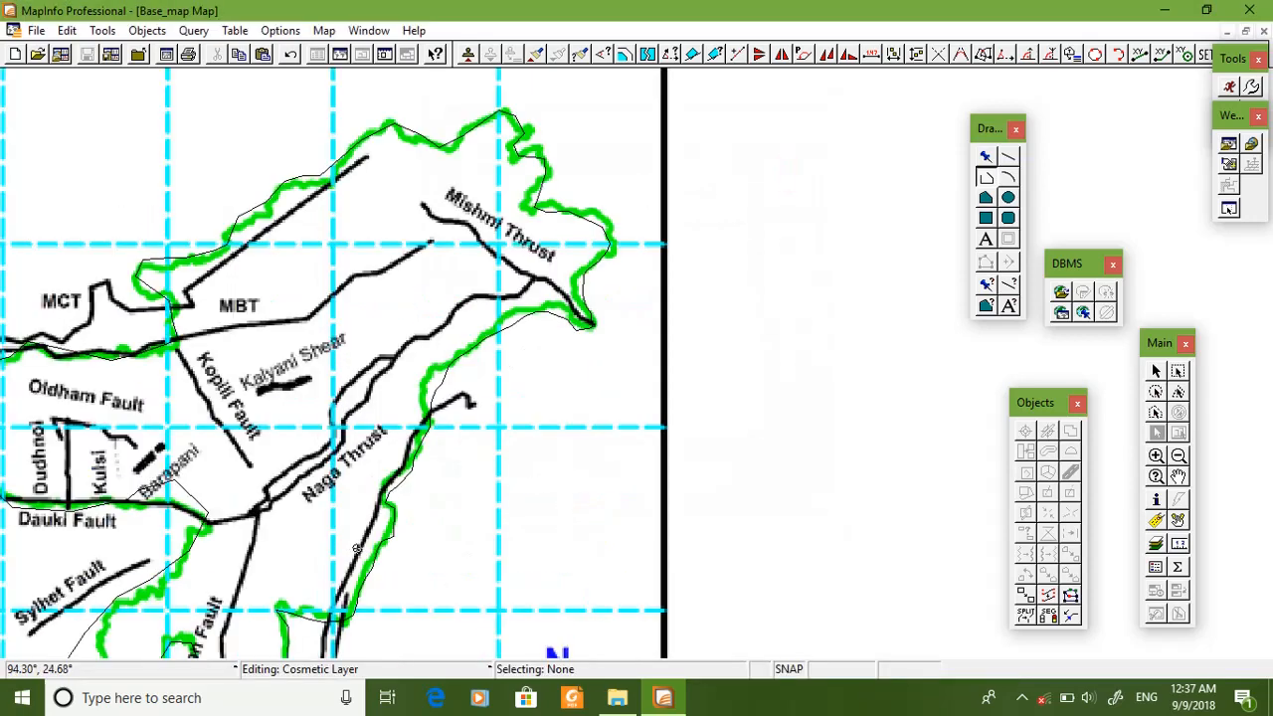
scroll(353, 554, down, 1)
scroll(328, 563, left, 4)
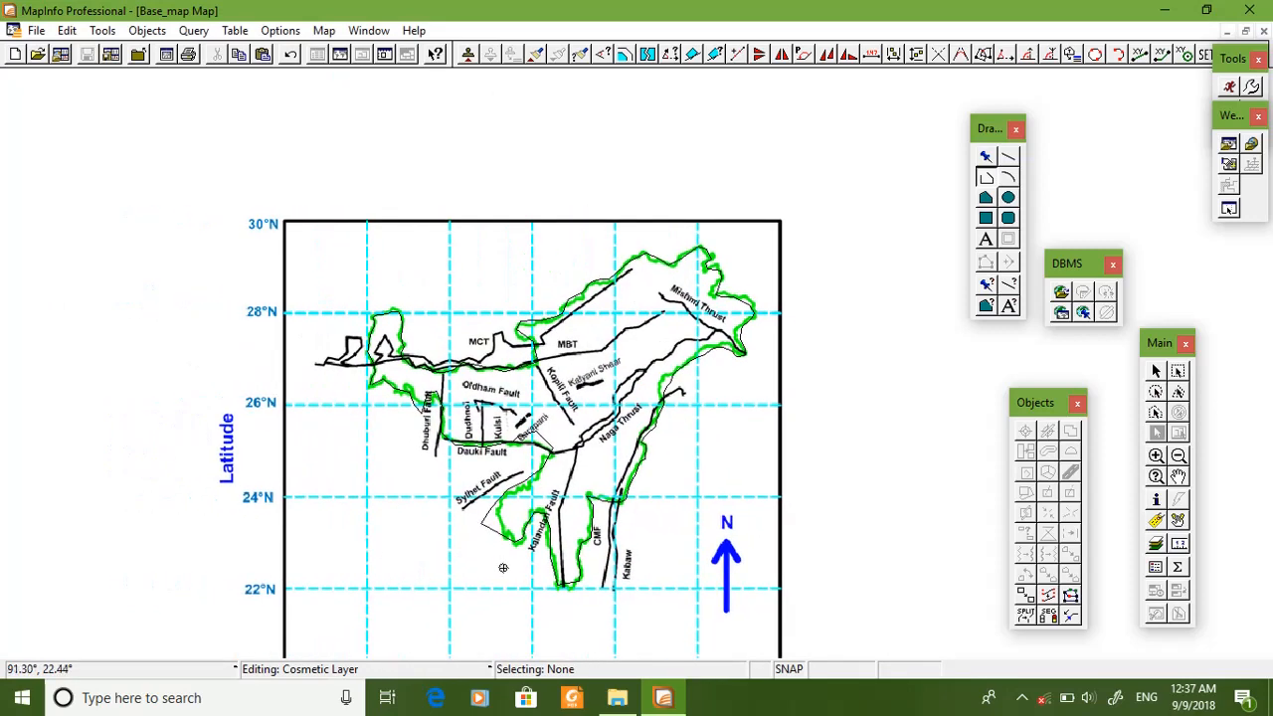
scroll(506, 568, up, 1)
scroll(504, 577, down, 6)
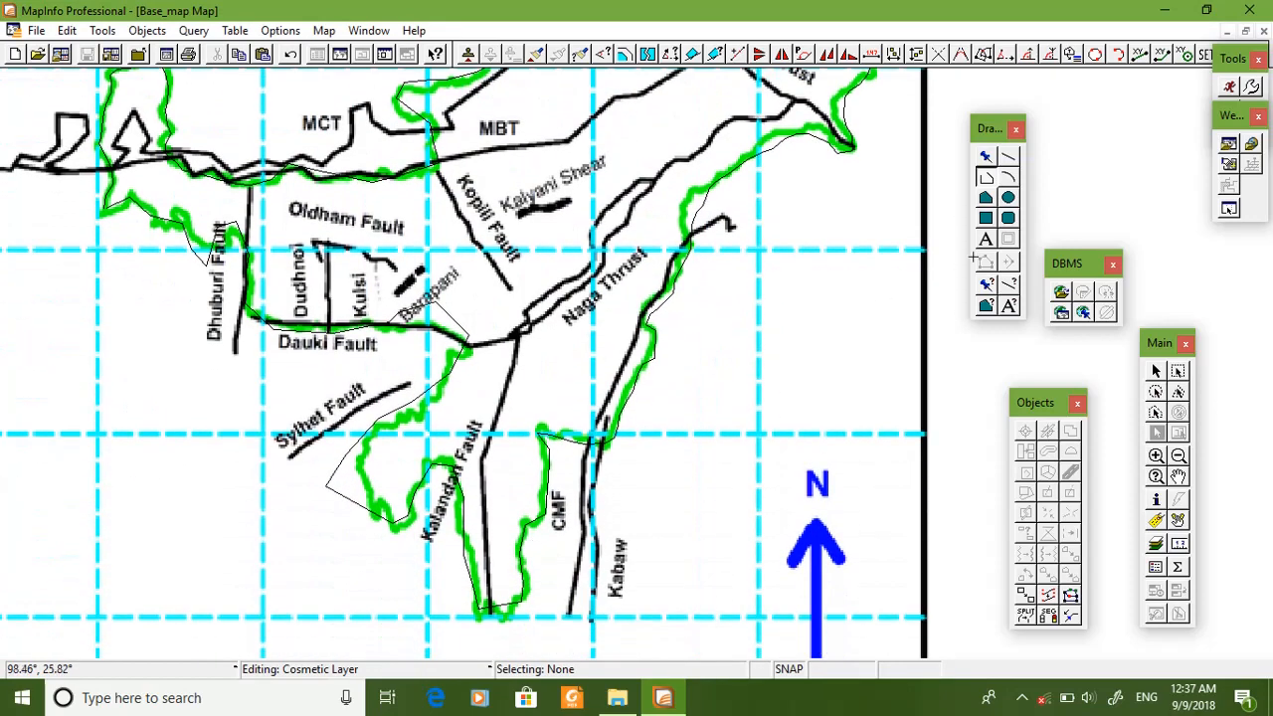
click(1156, 372)
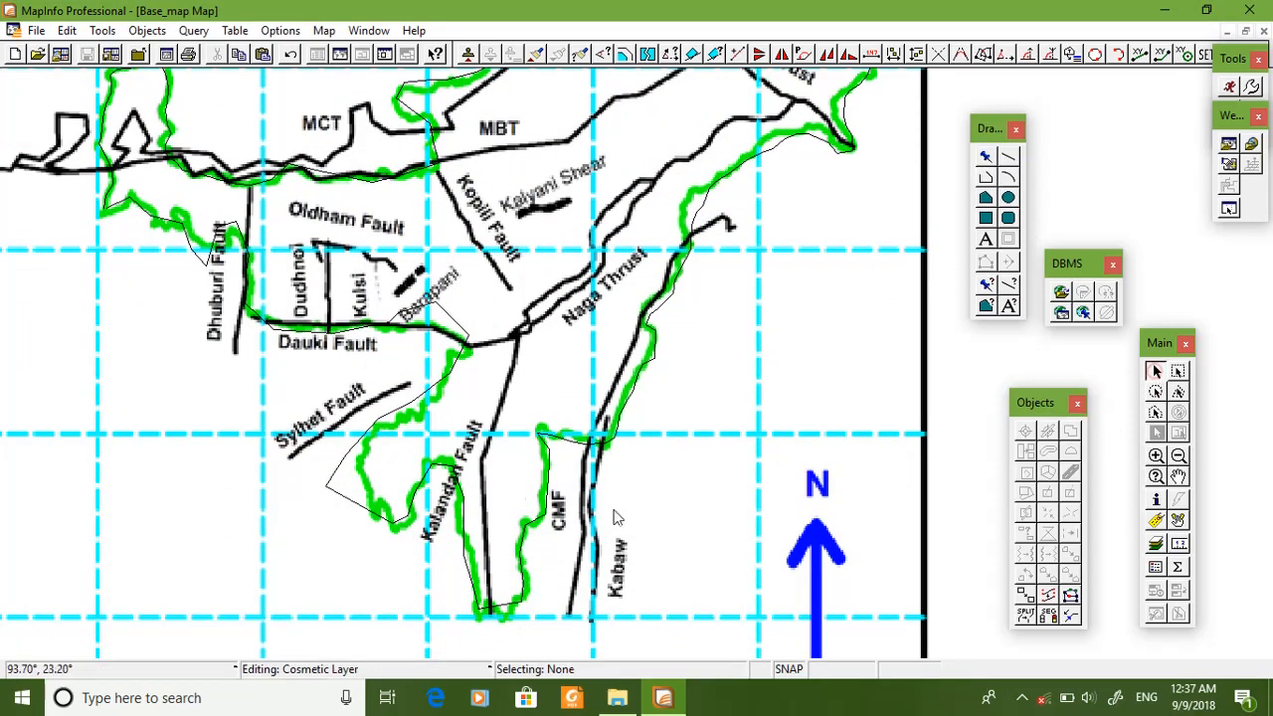
click(338, 499)
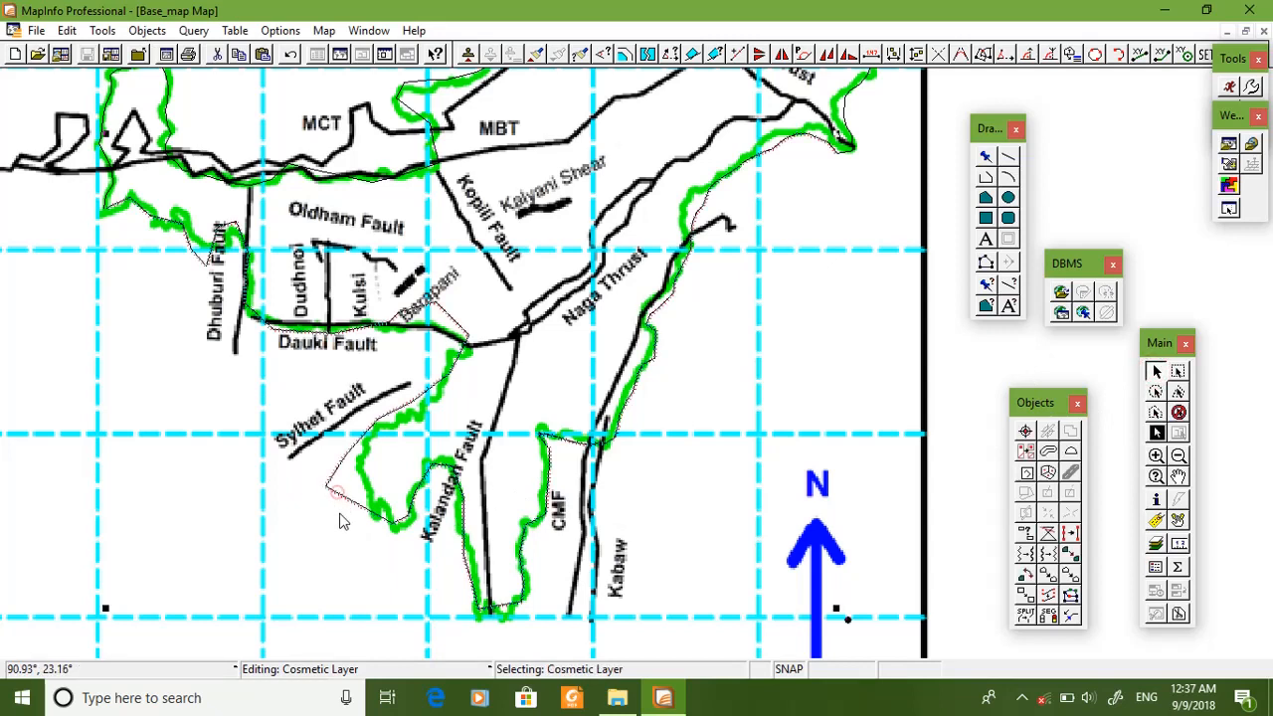
click(985, 267)
drag(326, 488, 347, 455)
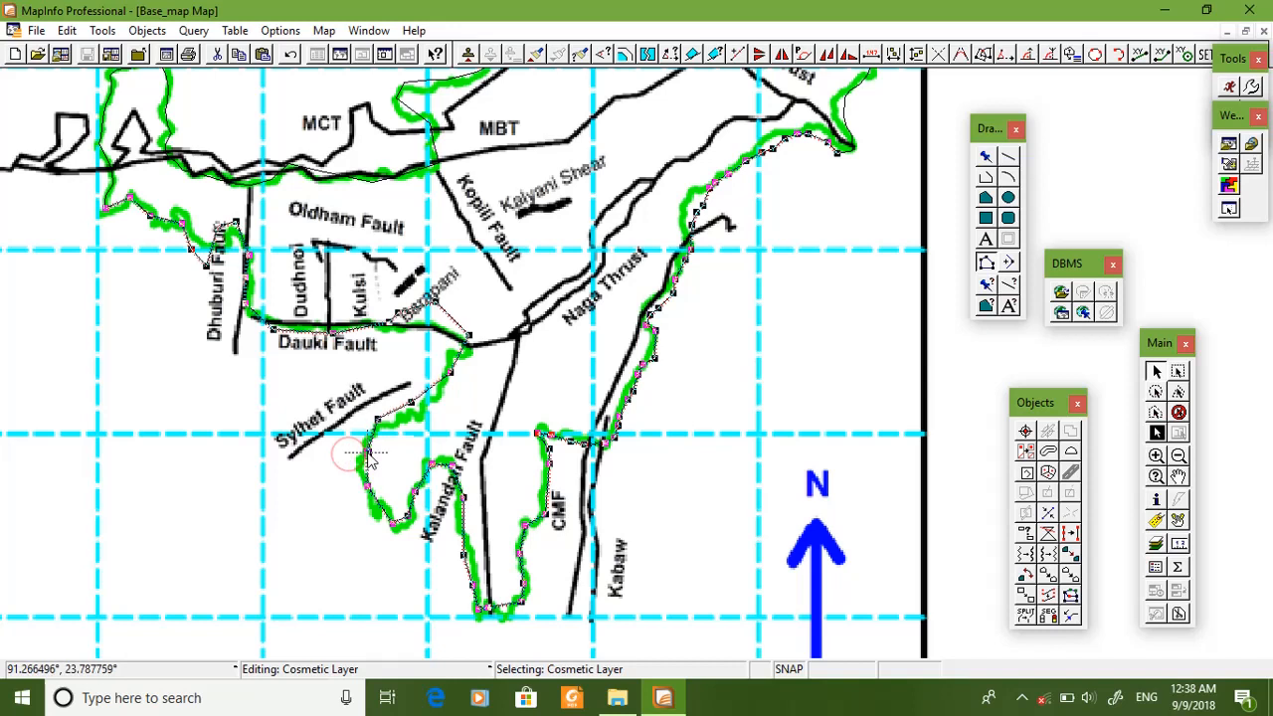
click(1008, 264)
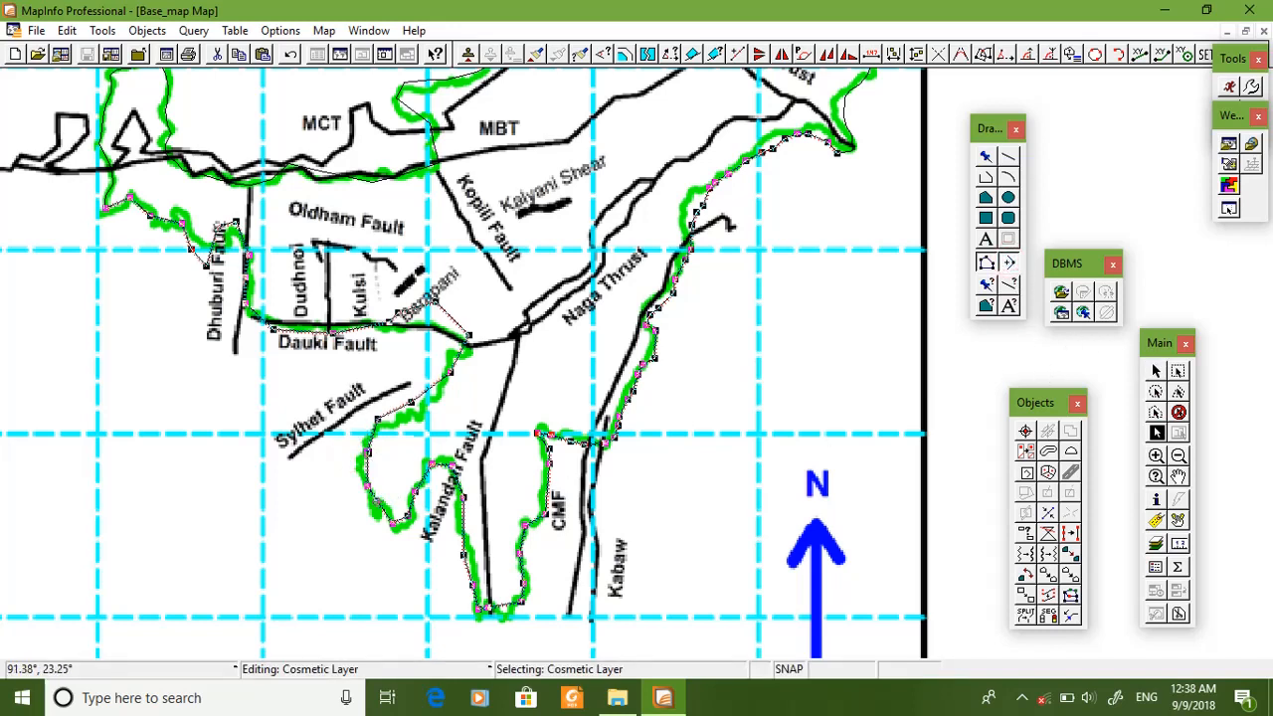
drag(377, 502, 375, 512)
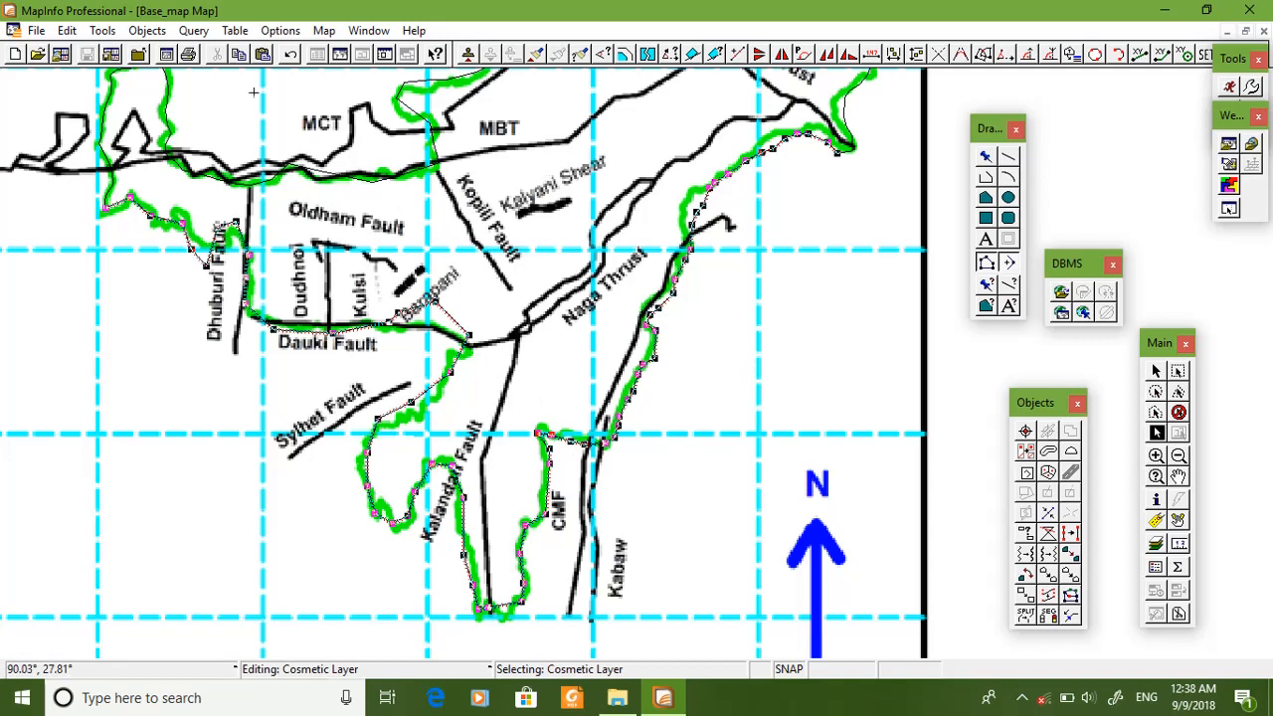
Step: Save the cosmetic objects as the table Boundaries of NE India.TAB in the mapinfo folder, retrying the file write
scroll(328, 249, down, 1)
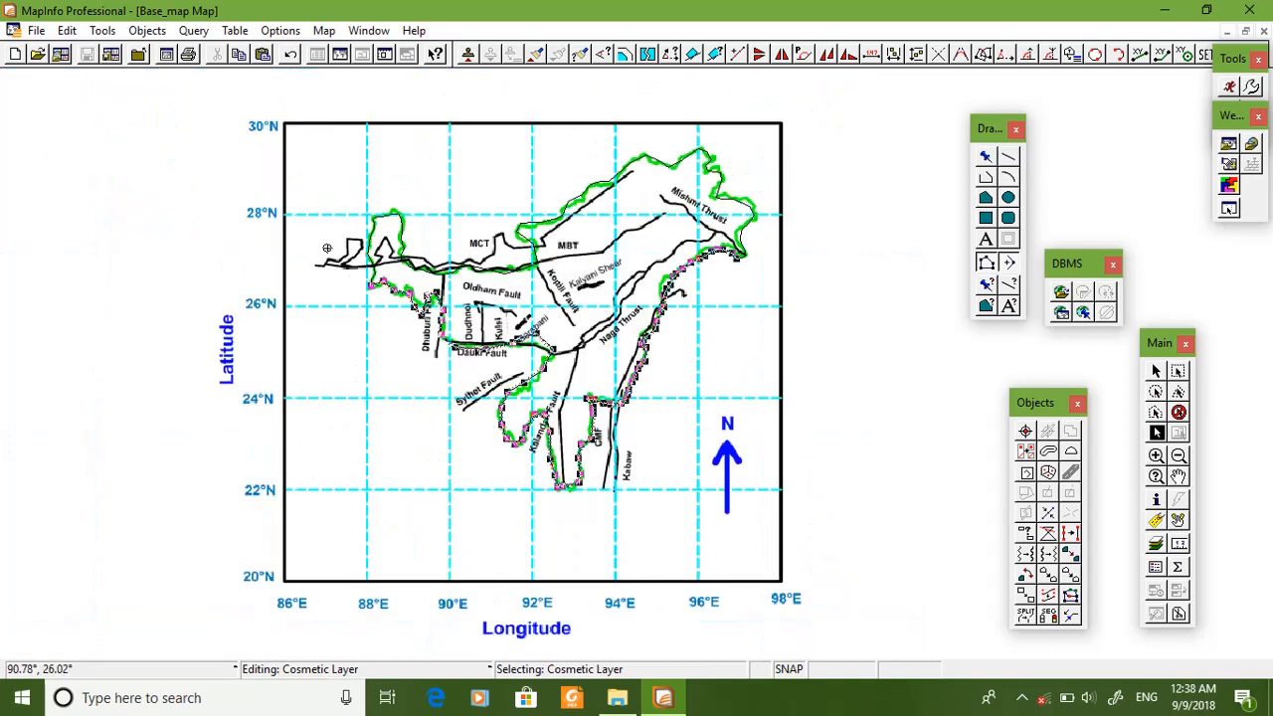
click(325, 31)
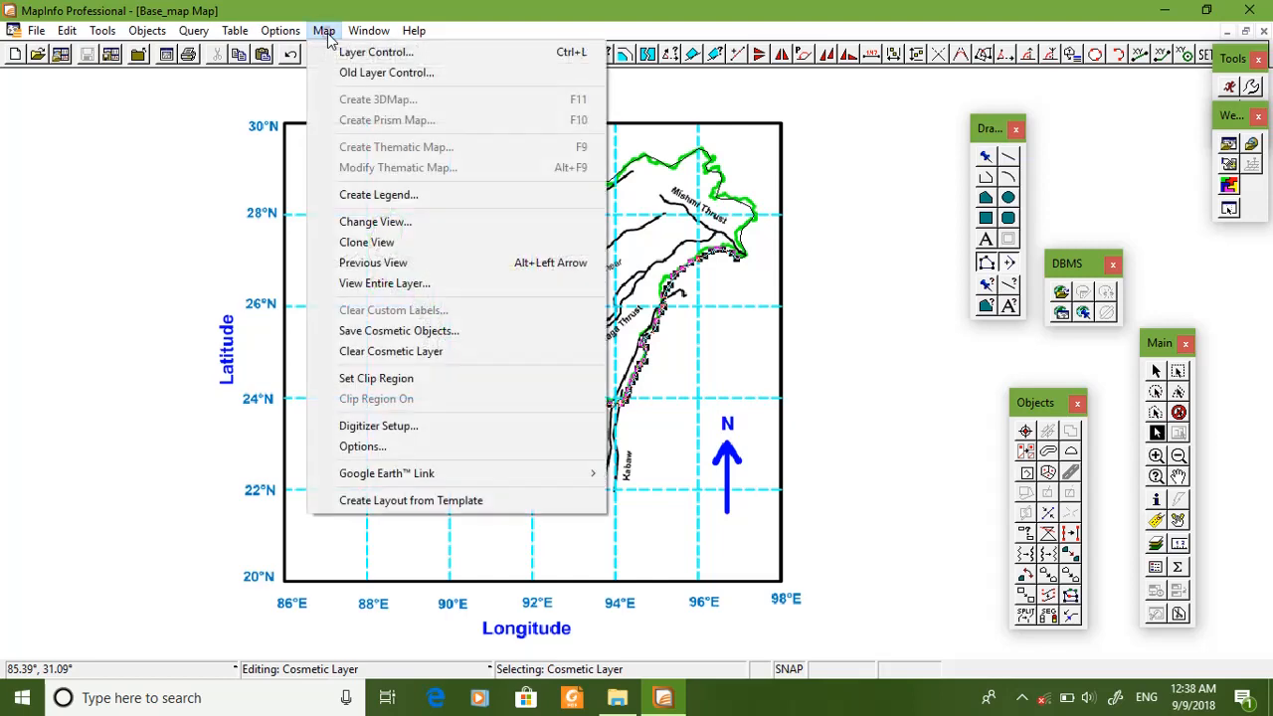
click(378, 333)
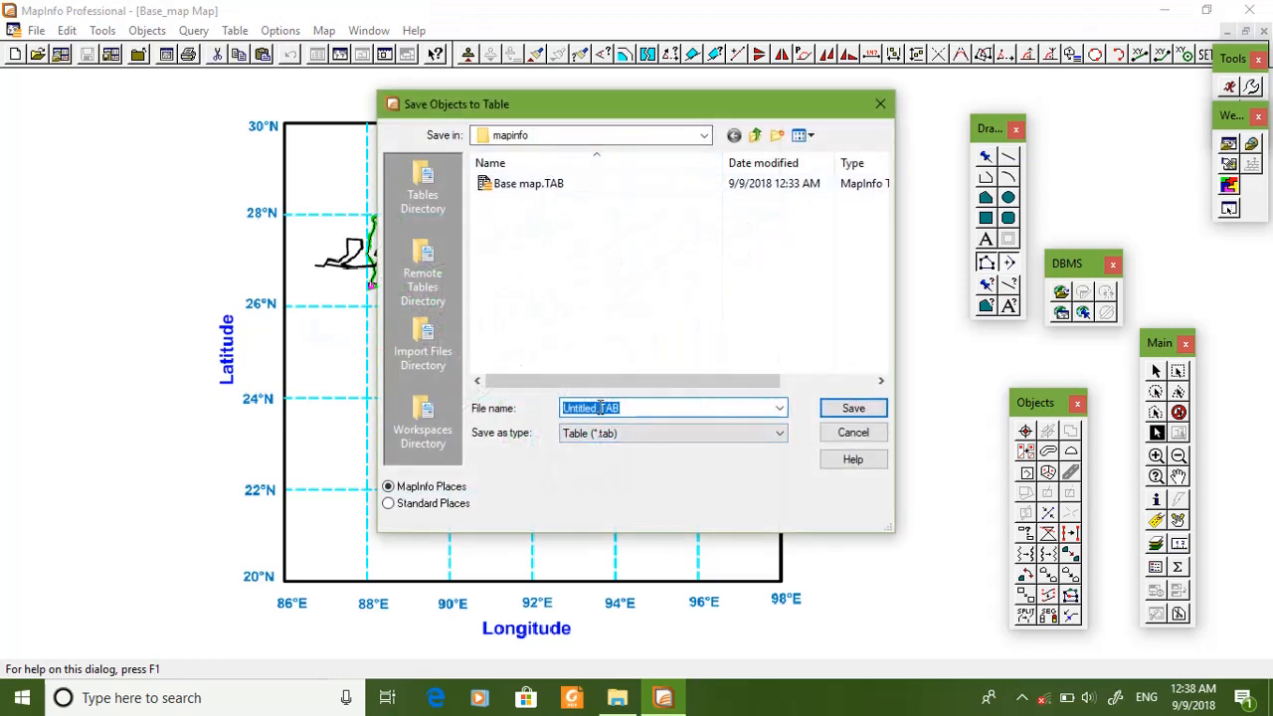
drag(600, 408, 513, 440)
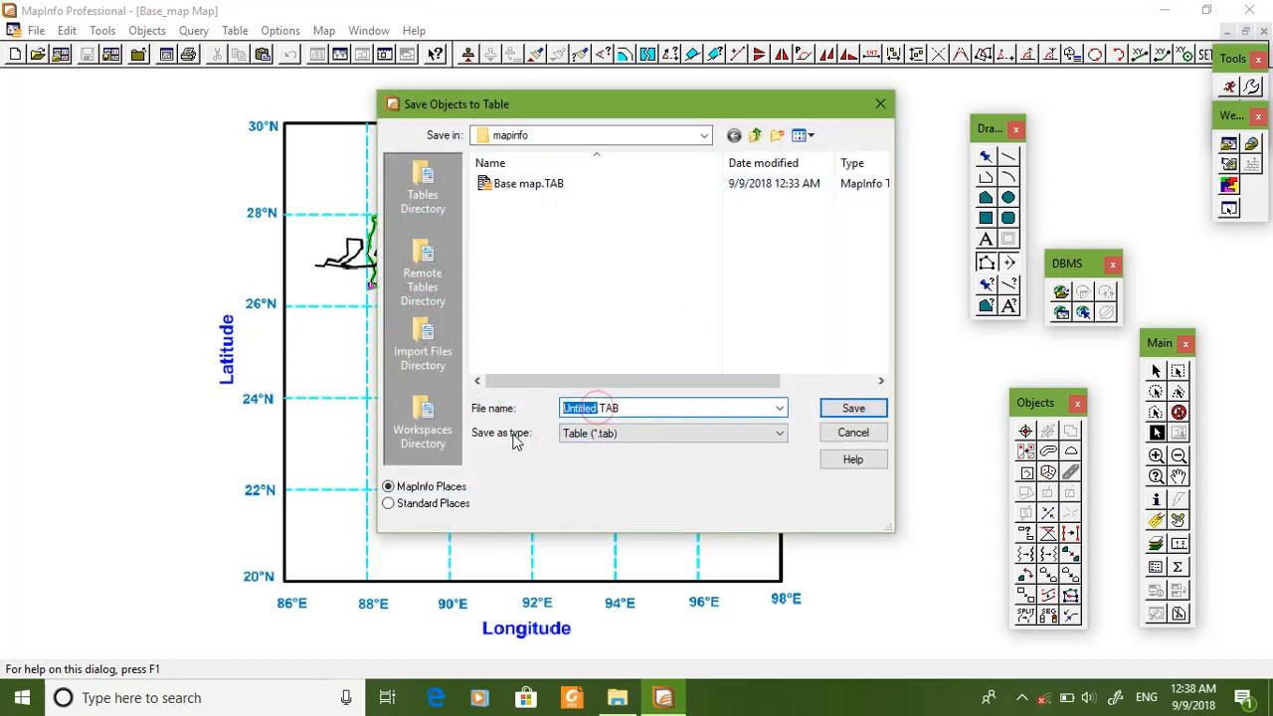
text(Boundaries of NE India)
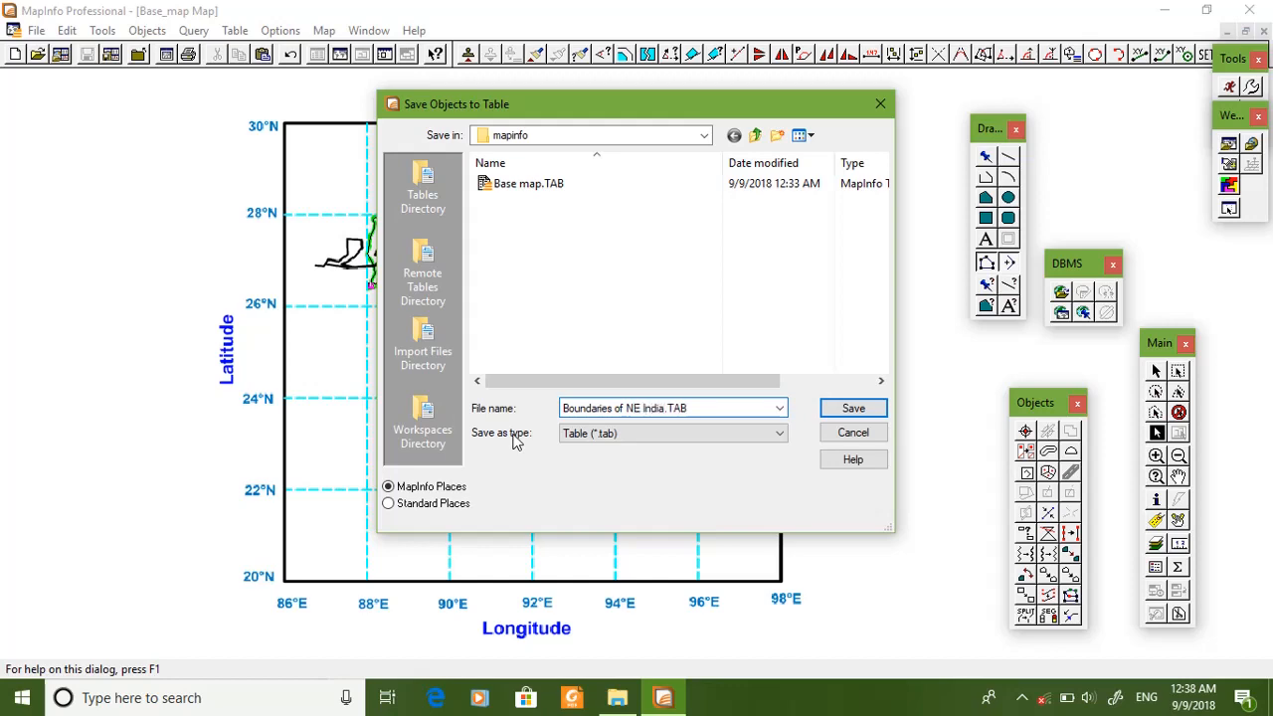
click(853, 408)
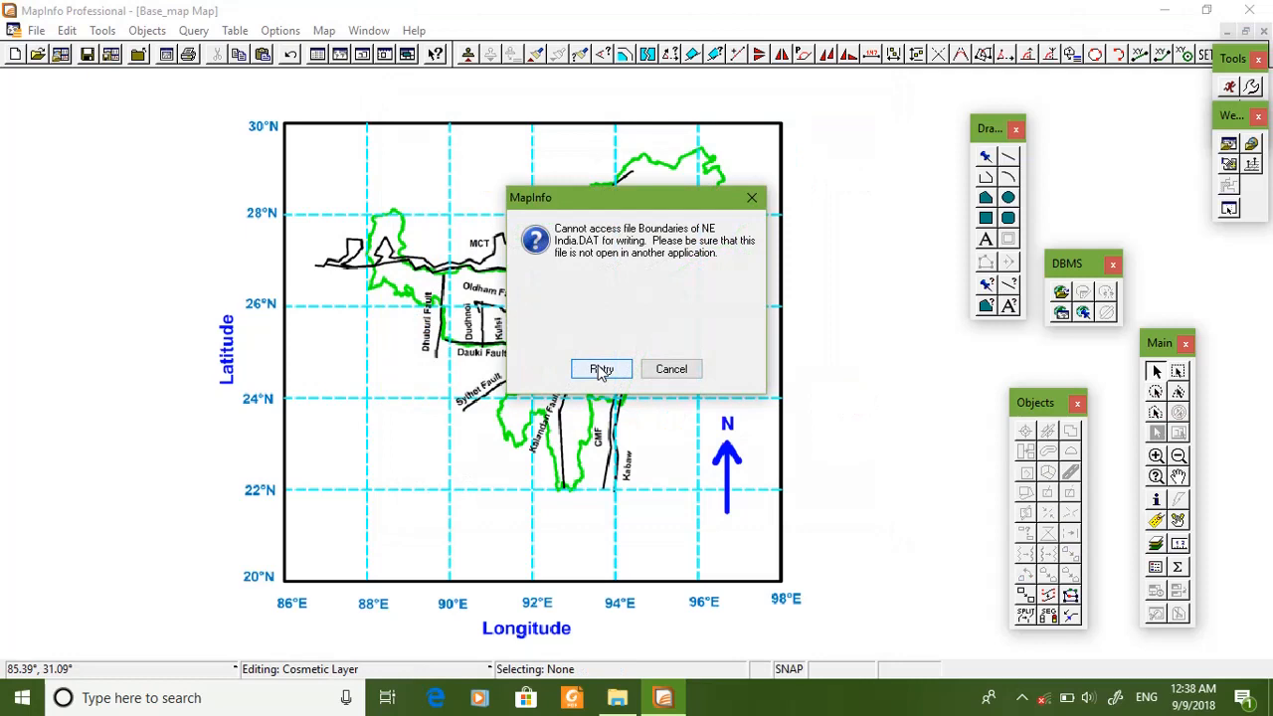
click(601, 367)
click(602, 369)
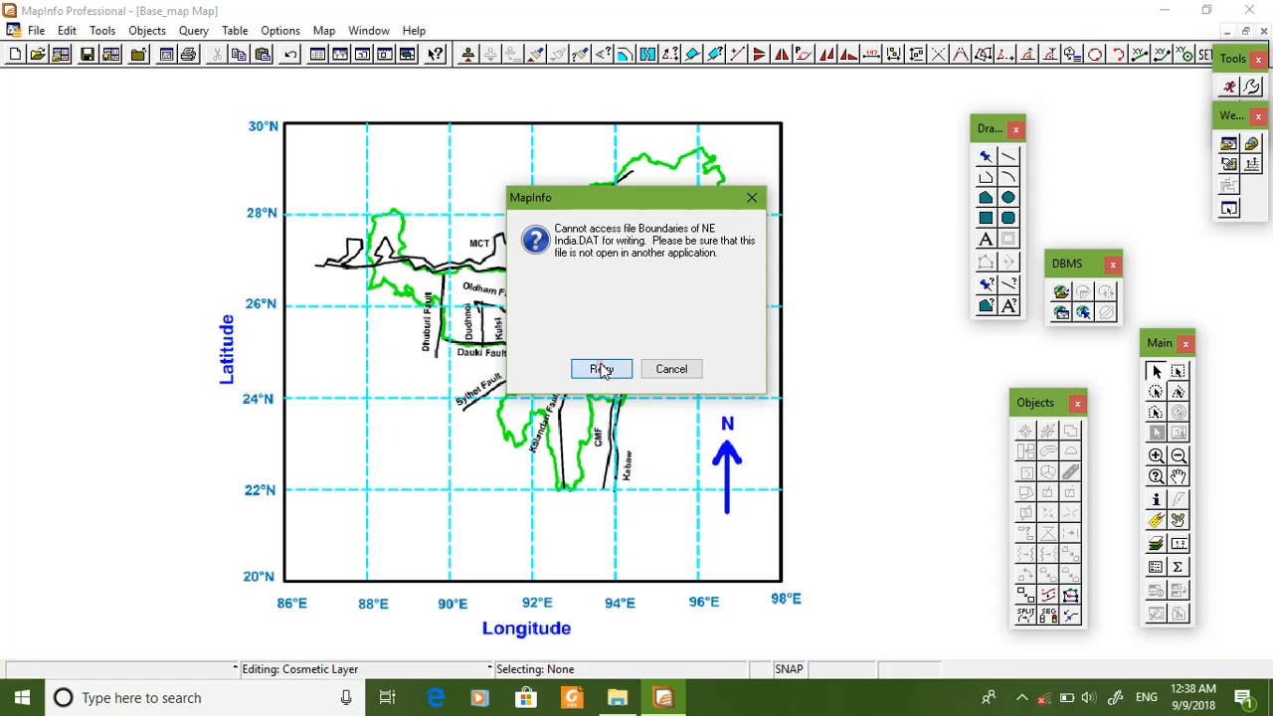
Step: Check the layer list for the saved Boundaries_of_NE_India table and inspect its lines over the base map
click(324, 31)
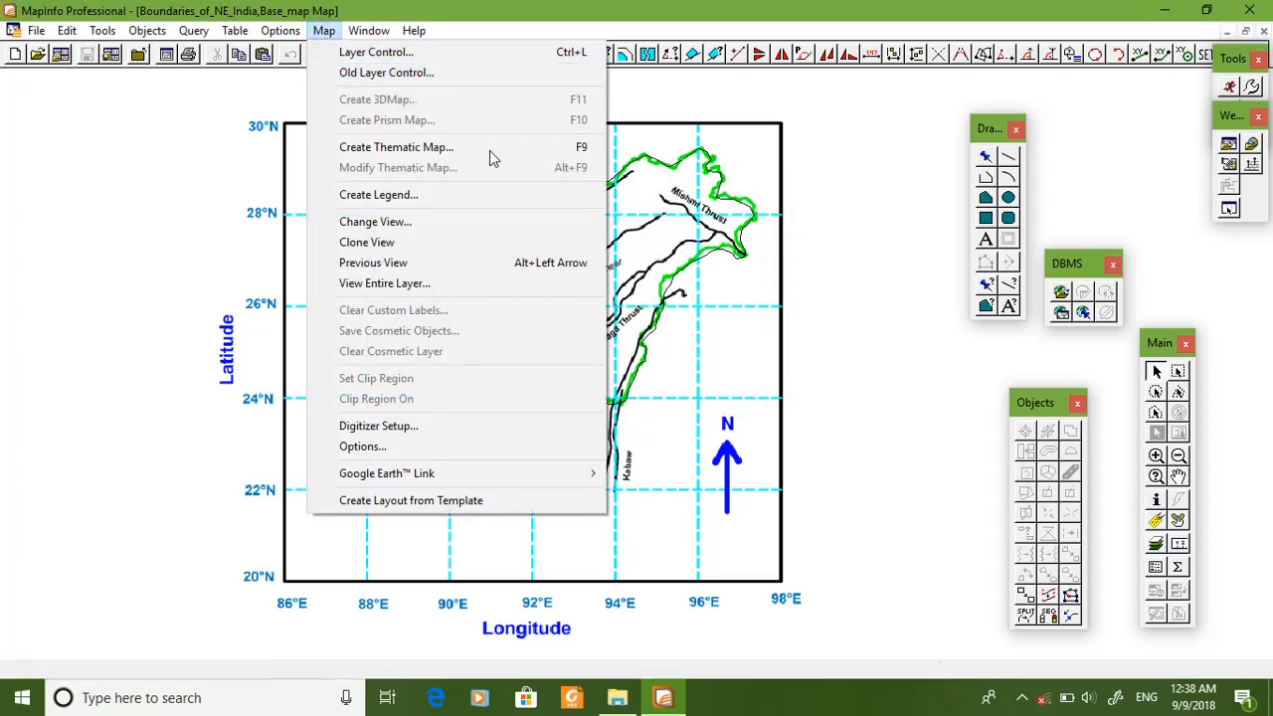
right_click(663, 185)
click(697, 221)
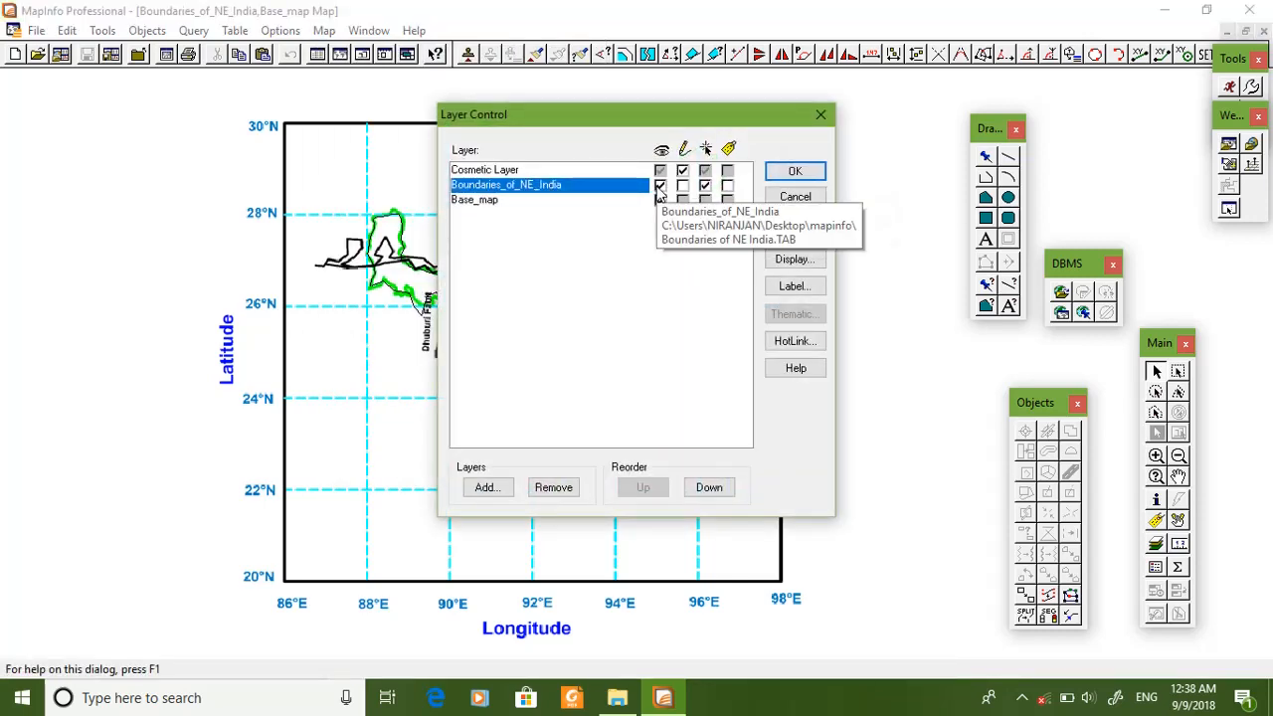
click(504, 173)
click(818, 199)
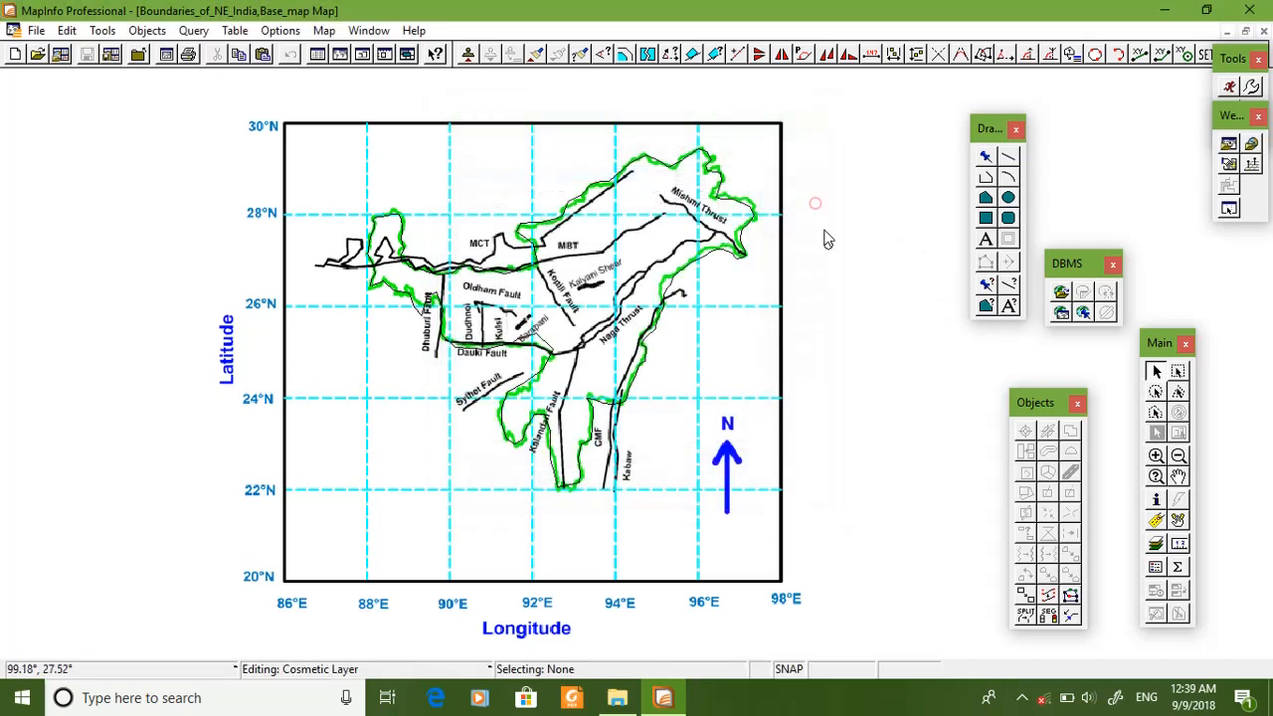
scroll(460, 400, up, 1)
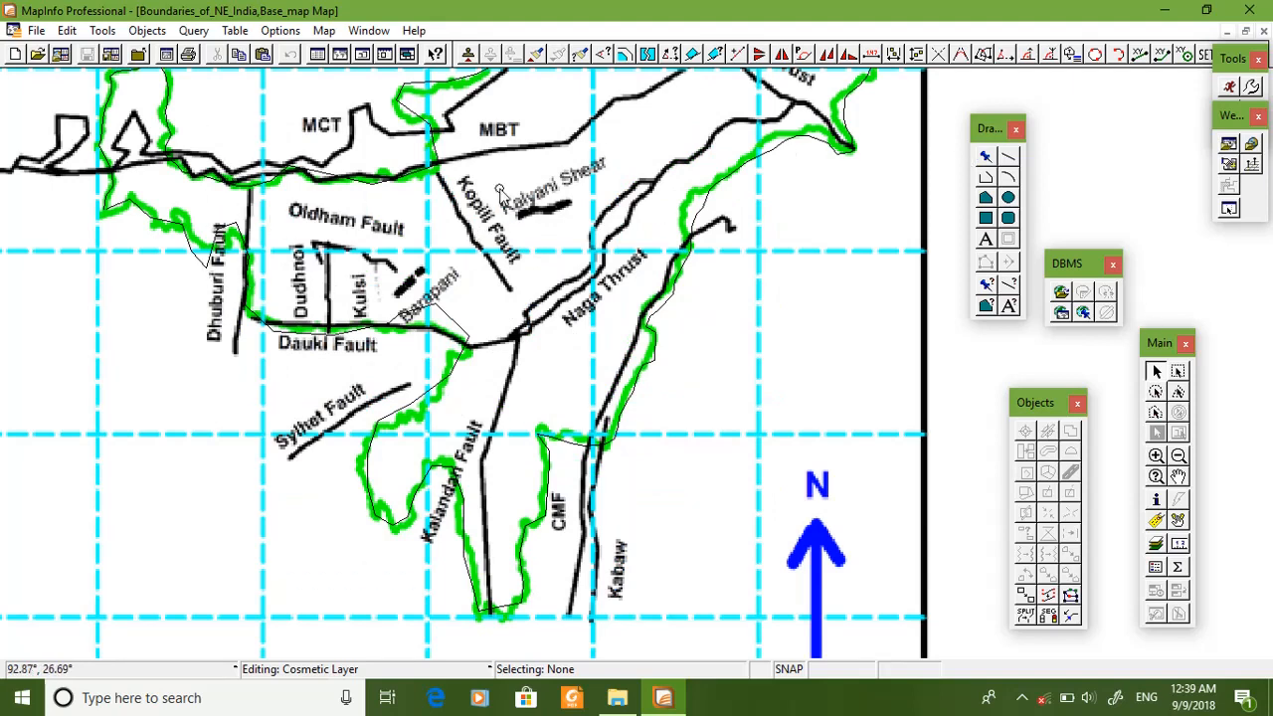
Step: Check in the layer list that the Cosmetic Layer is set as editable
right_click(500, 189)
click(542, 227)
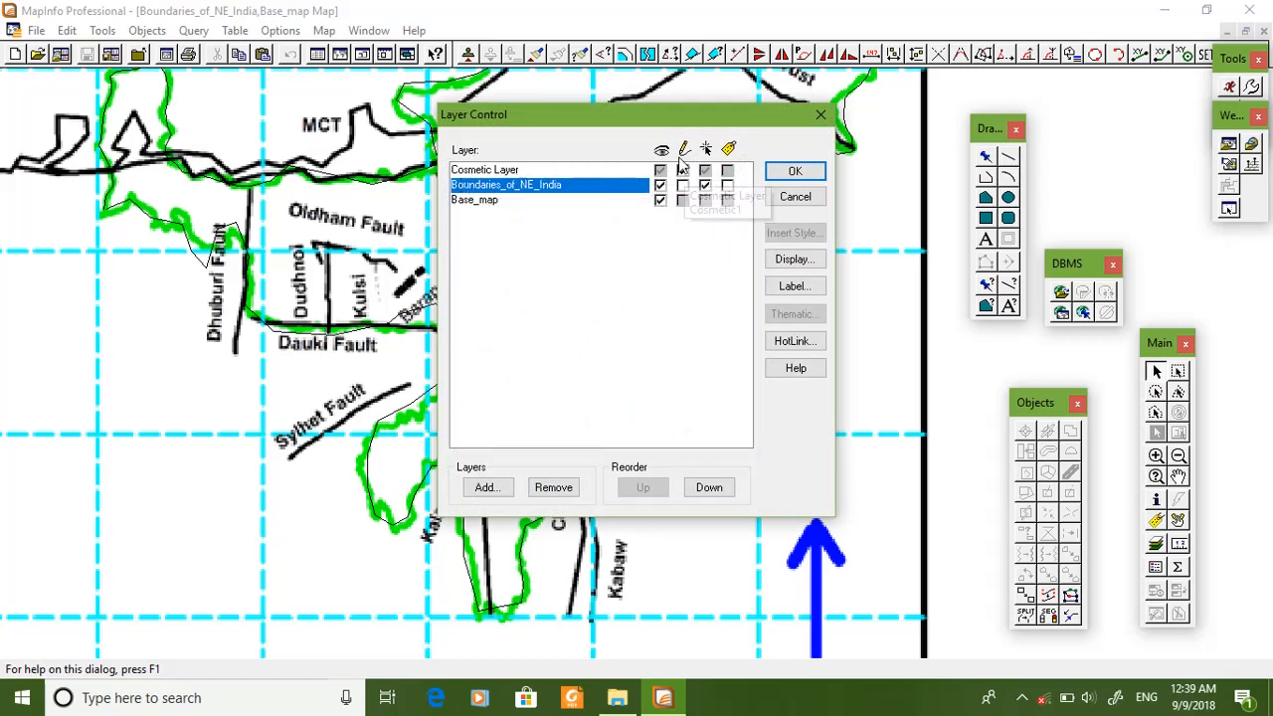
click(795, 172)
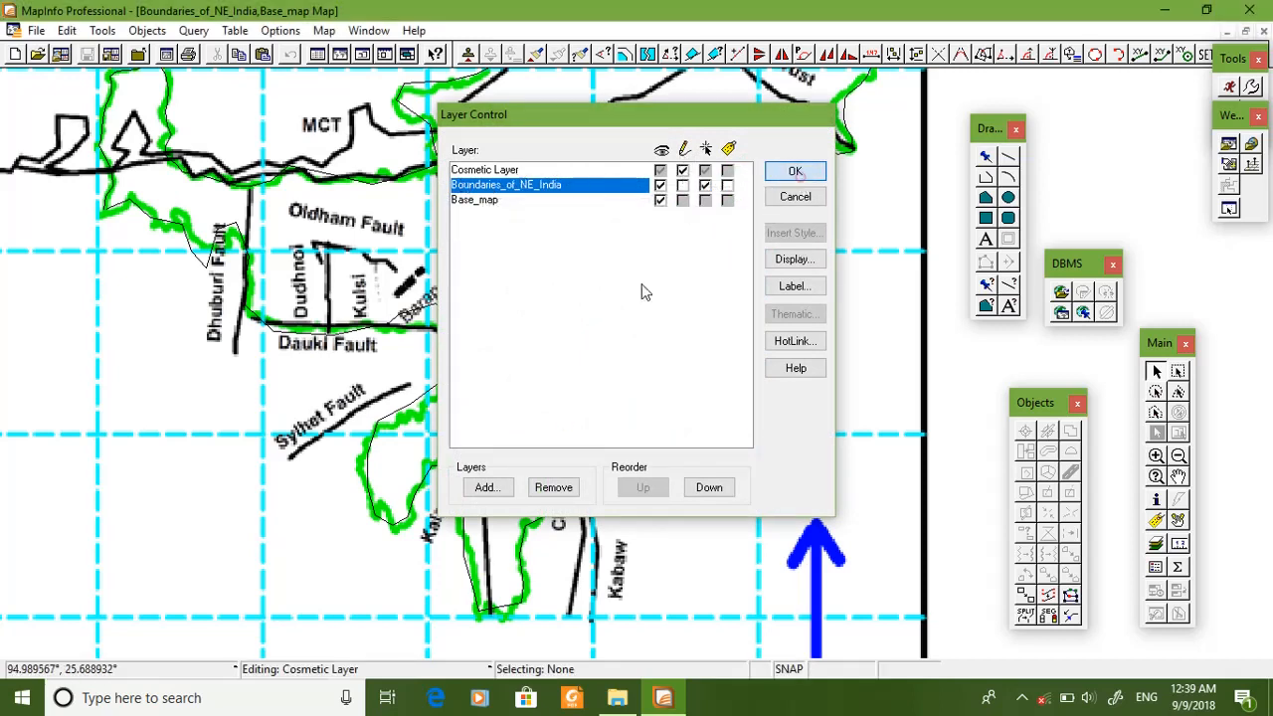
click(795, 172)
Step: Trace the Dhuburi Fault on the Cosmetic Layer as a polyline from its northern end to its southern tip
click(986, 178)
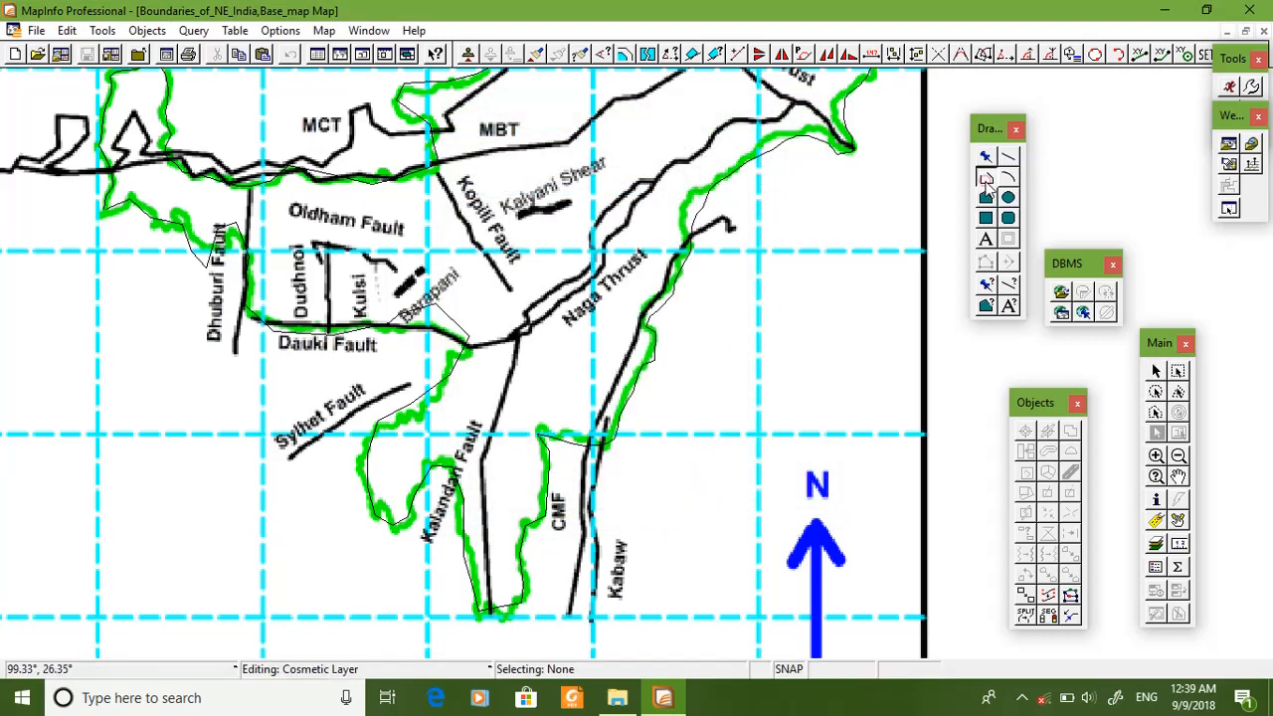
click(251, 193)
click(248, 231)
click(245, 270)
click(237, 314)
click(235, 344)
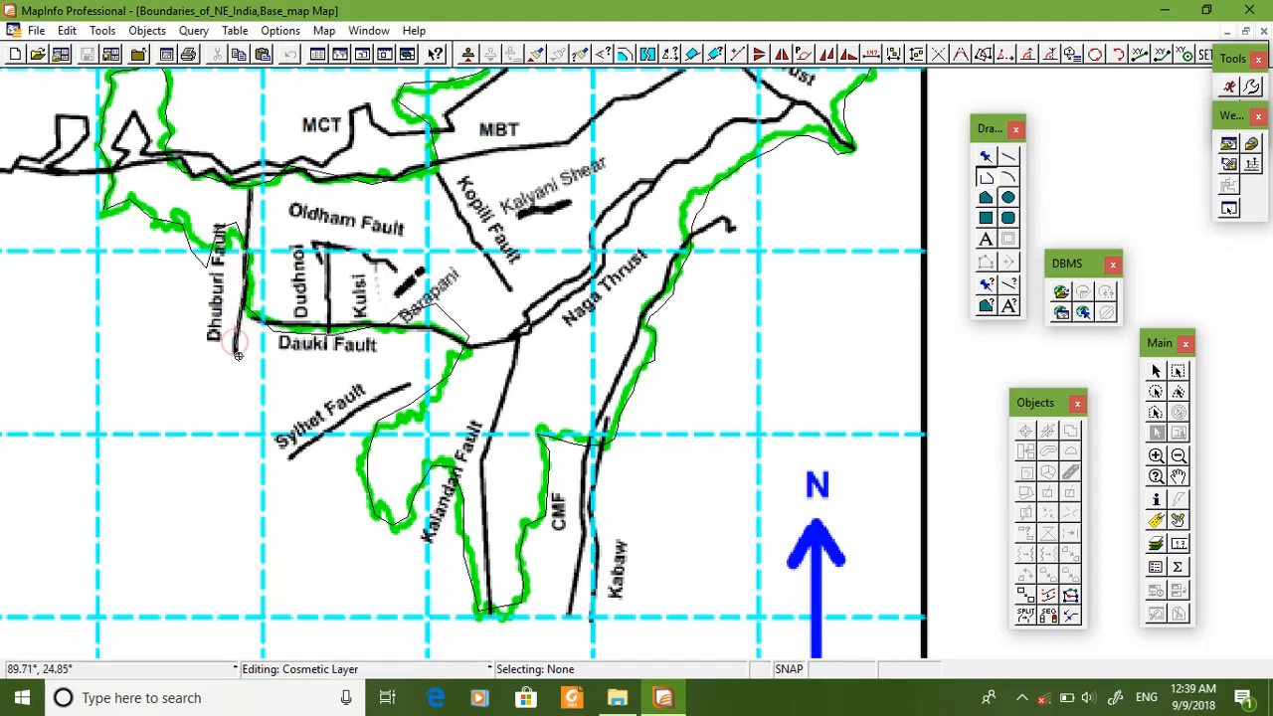
click(237, 356)
double_click(237, 355)
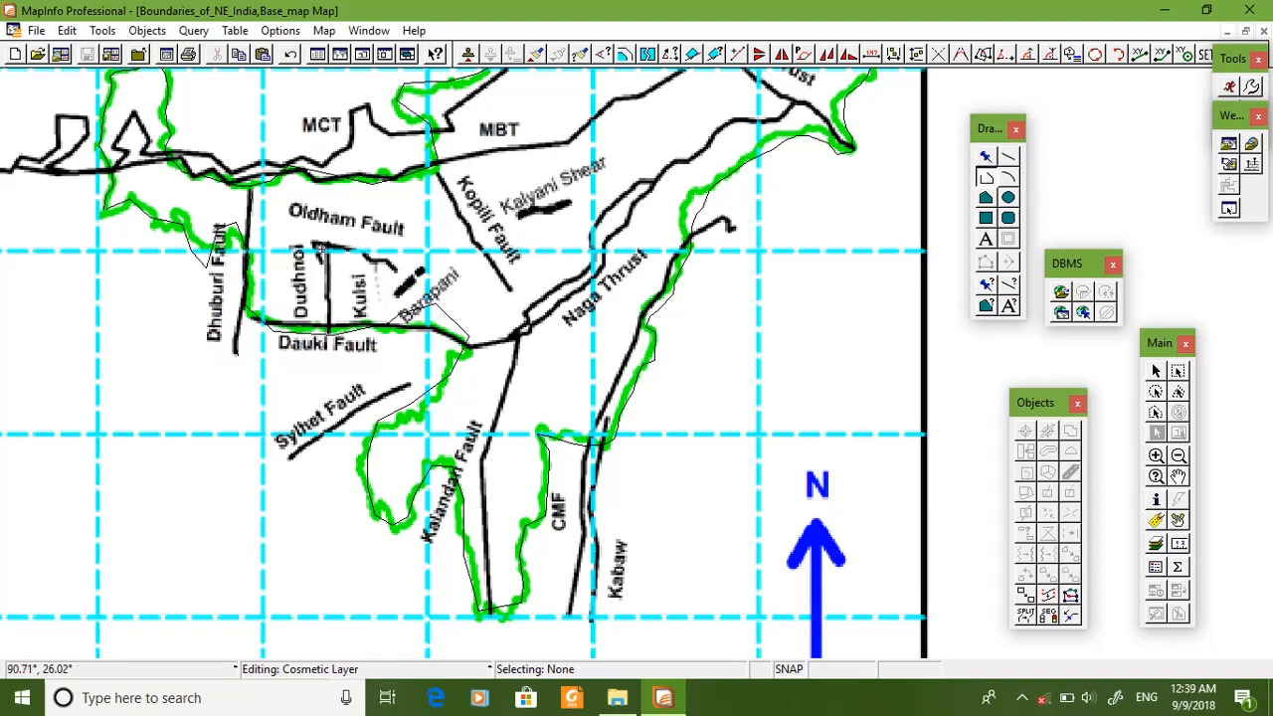
Step: Trace the Dudhnoi fault down to the Dauki Fault and the short curved line below the Oldham Fault label
click(325, 290)
click(327, 307)
click(327, 326)
double_click(326, 325)
click(355, 245)
double_click(394, 267)
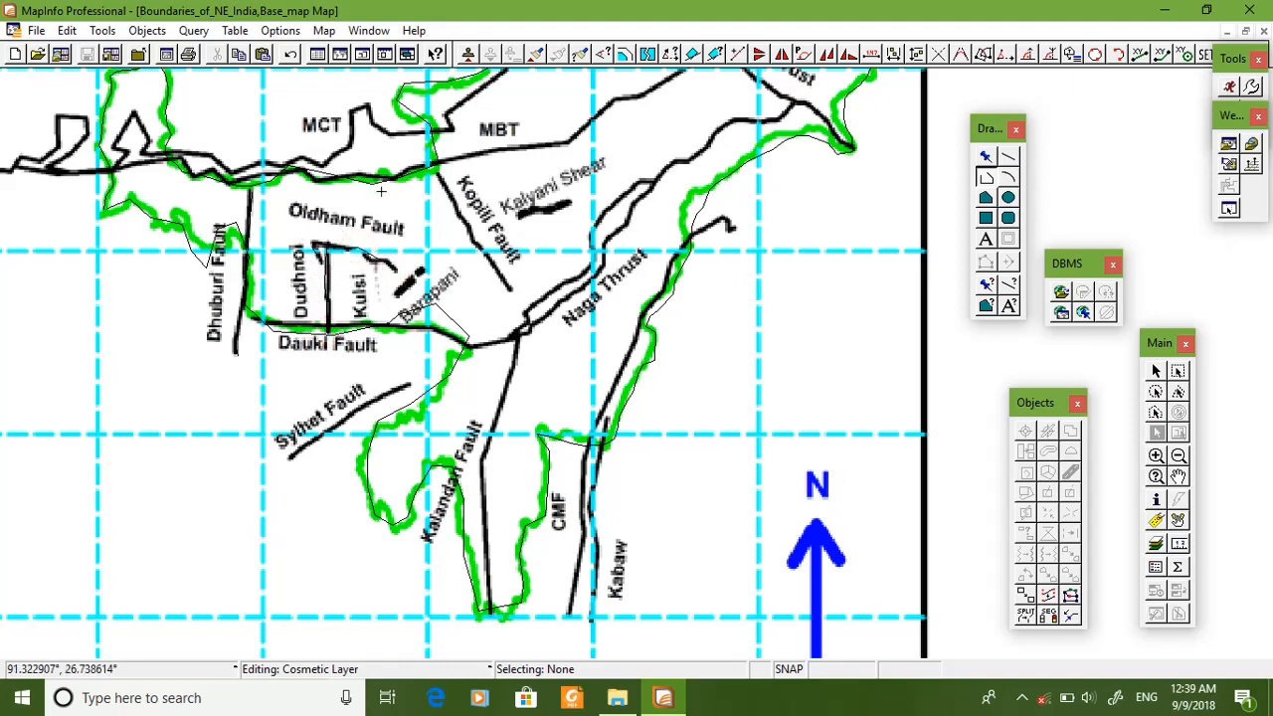
Step: Hide the Base_map layer to inspect the traced fault lines, and show it again
right_click(293, 117)
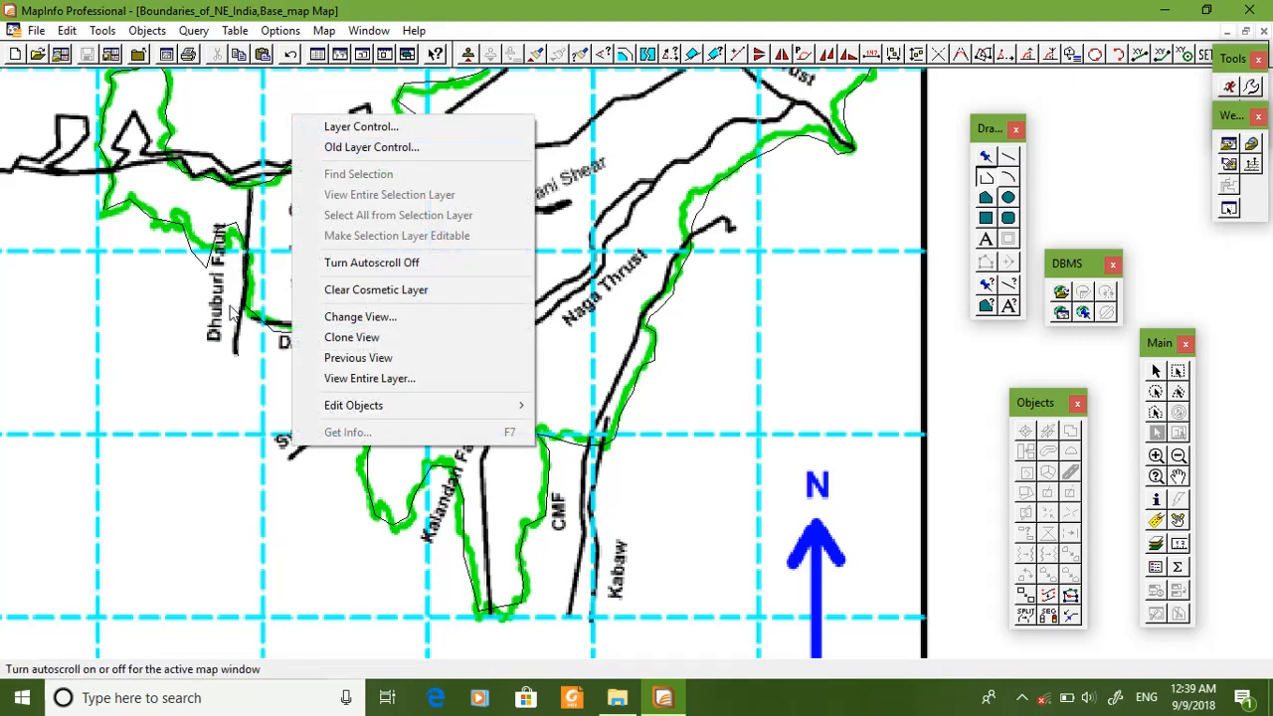
click(360, 126)
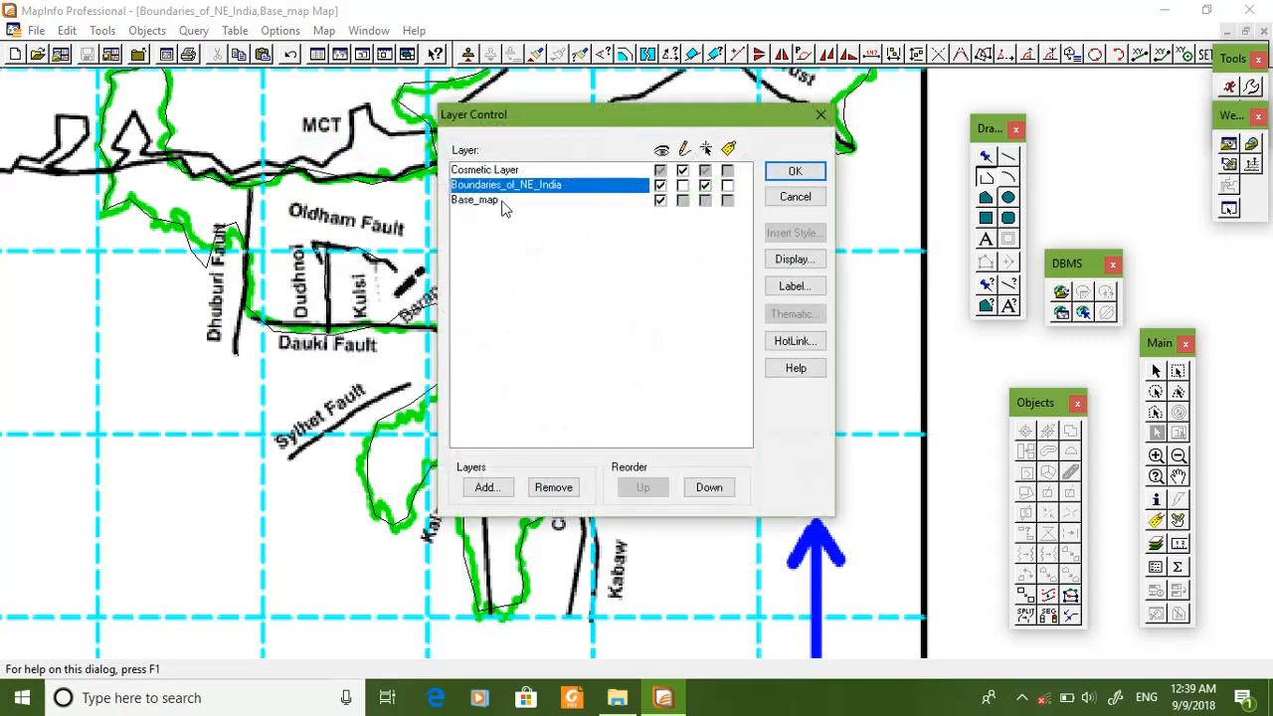
click(639, 202)
click(660, 201)
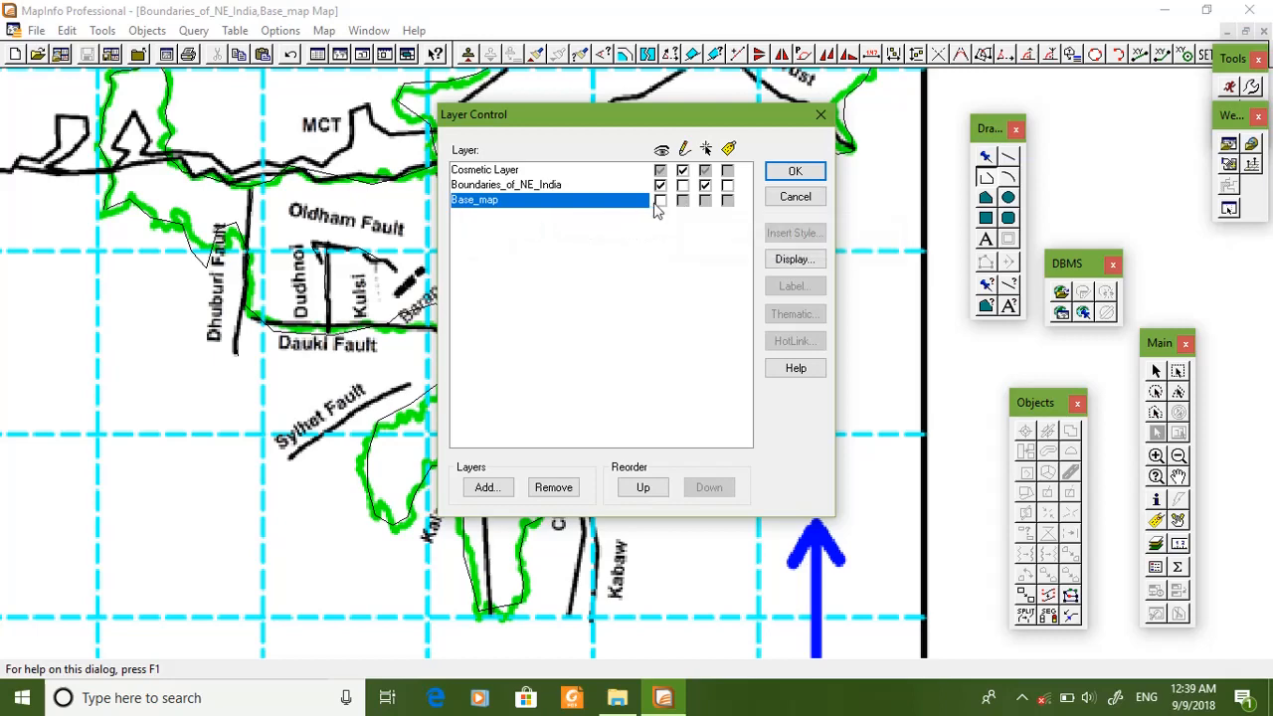
click(796, 172)
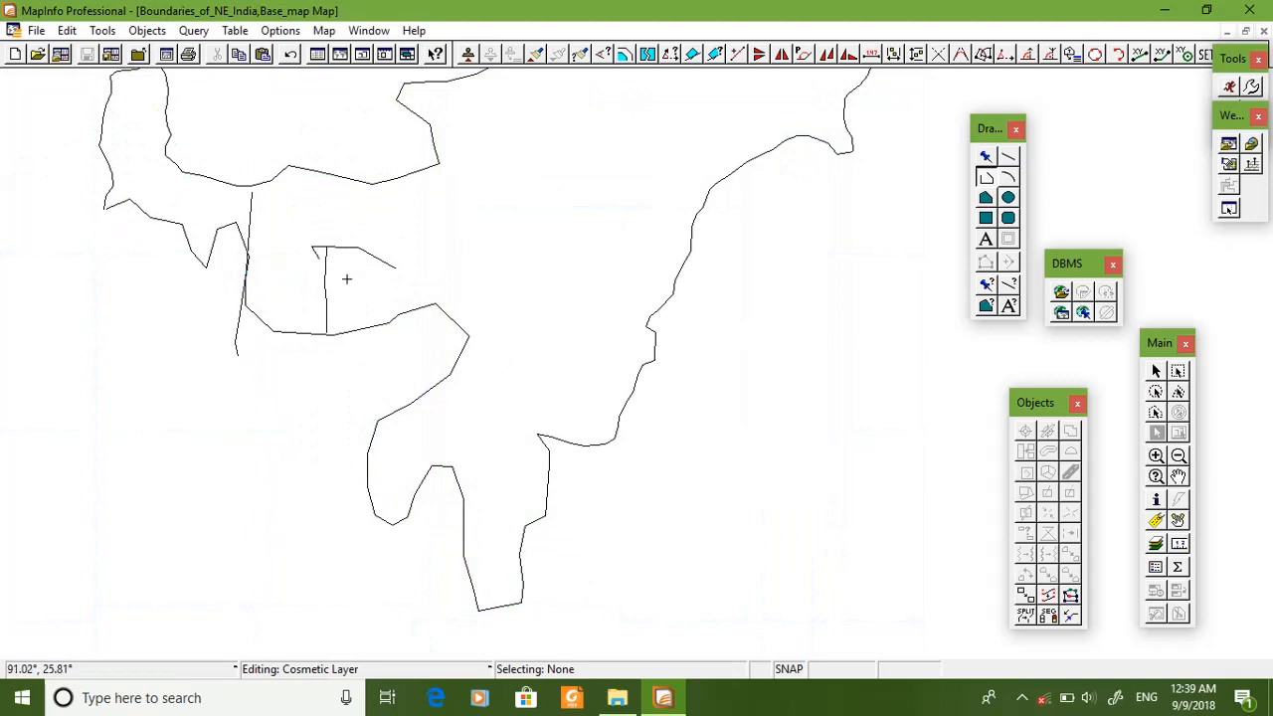
right_click(440, 259)
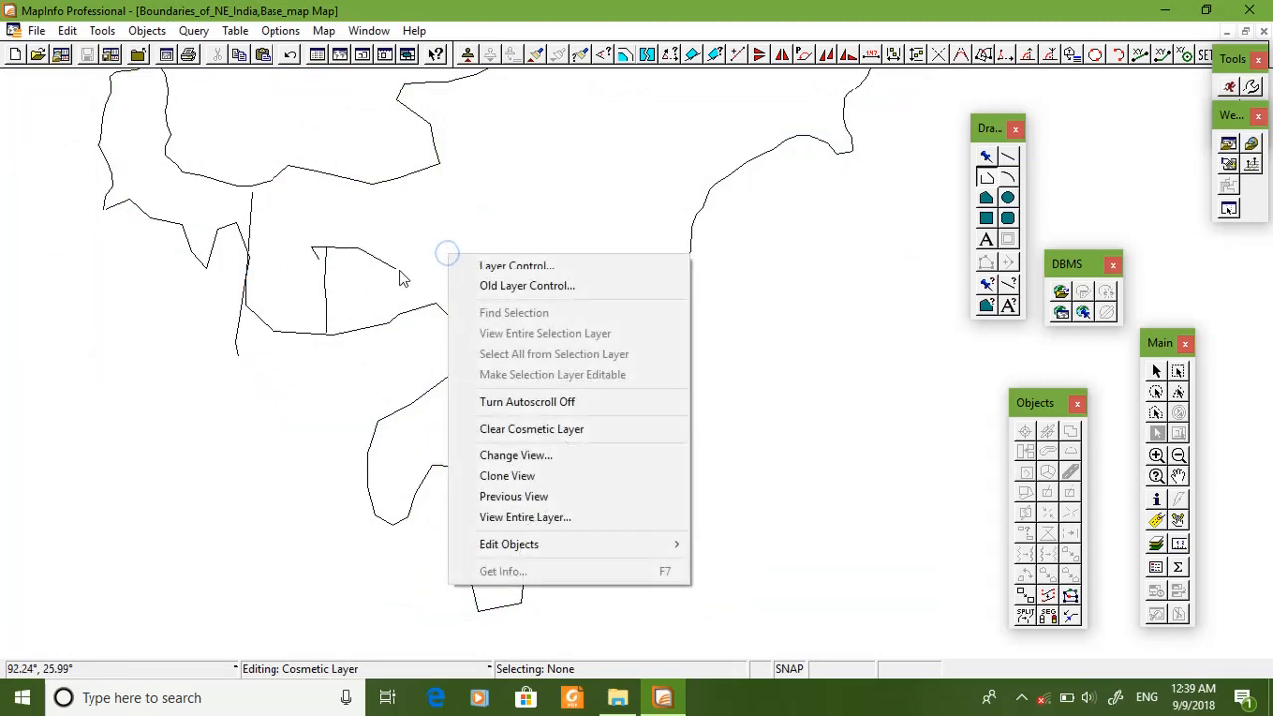
click(495, 286)
click(661, 200)
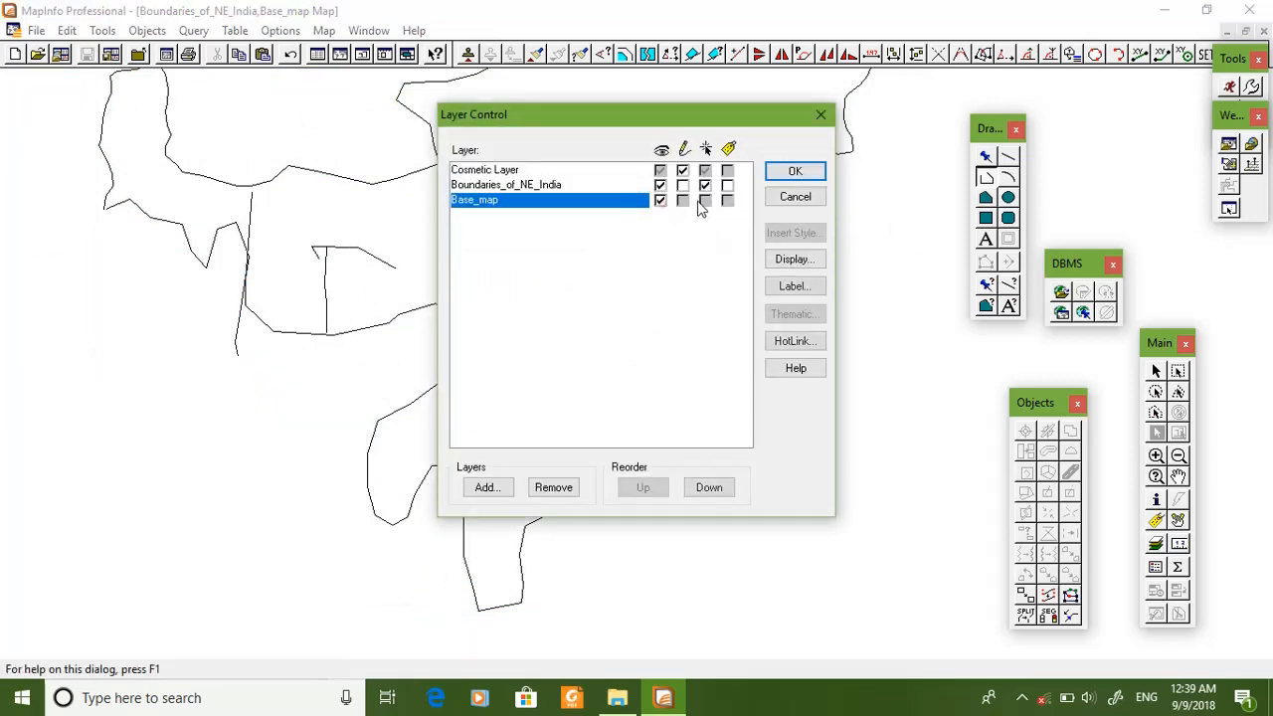
click(779, 169)
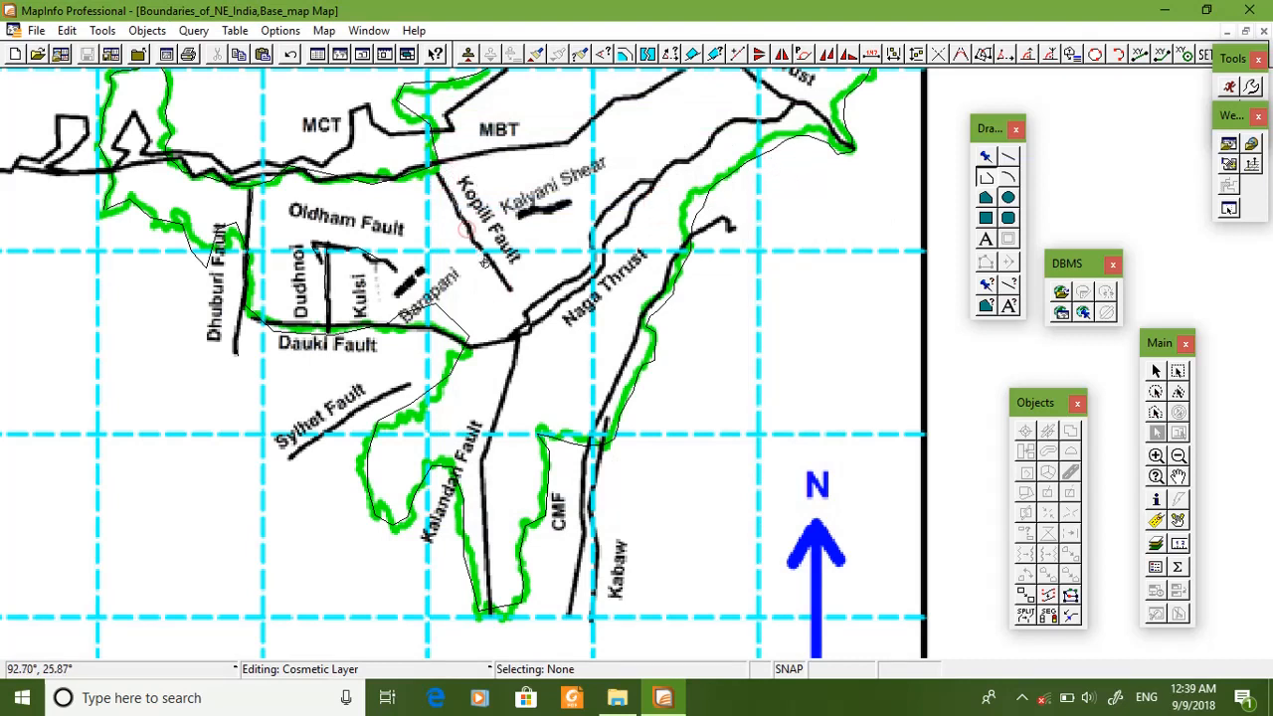
Step: Trace the Kopili Fault and the Sylhet Fault as polylines
click(510, 290)
click(358, 406)
double_click(406, 382)
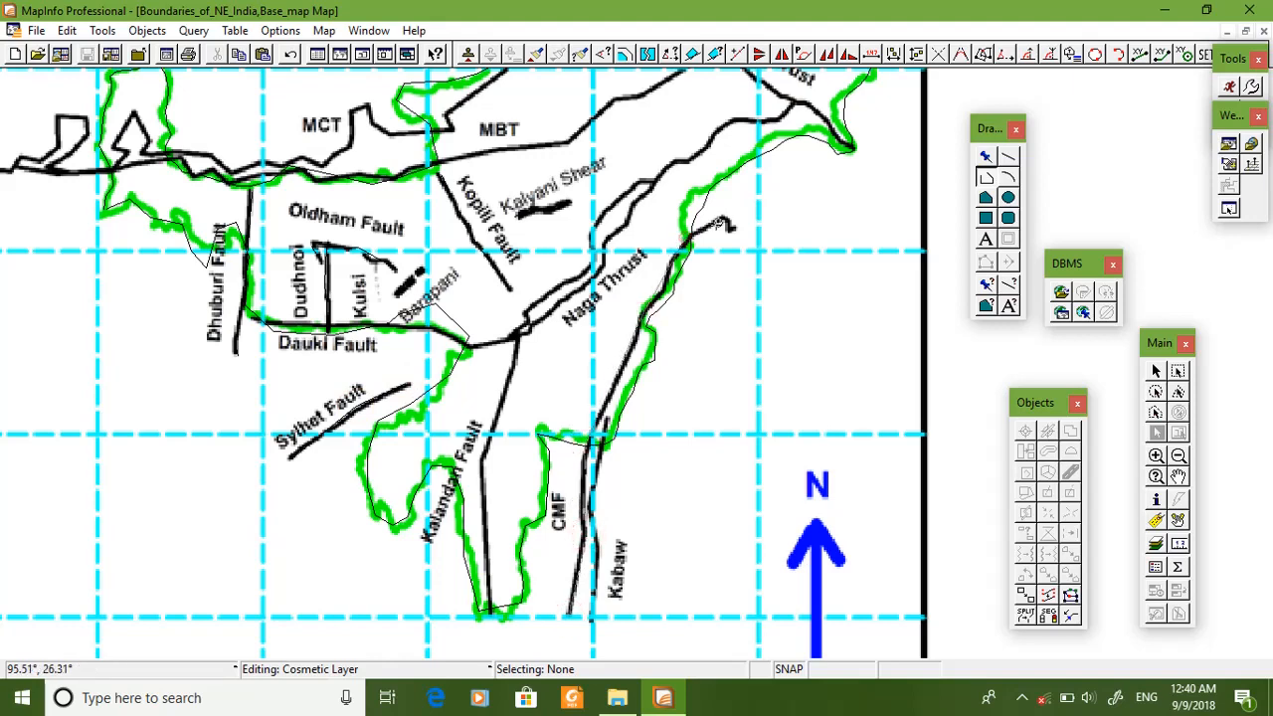
Step: Trace the MCT as one polyline from its western end, around its western peaks and the MCT bend, to its northeastern tip
scroll(731, 227, down, 1)
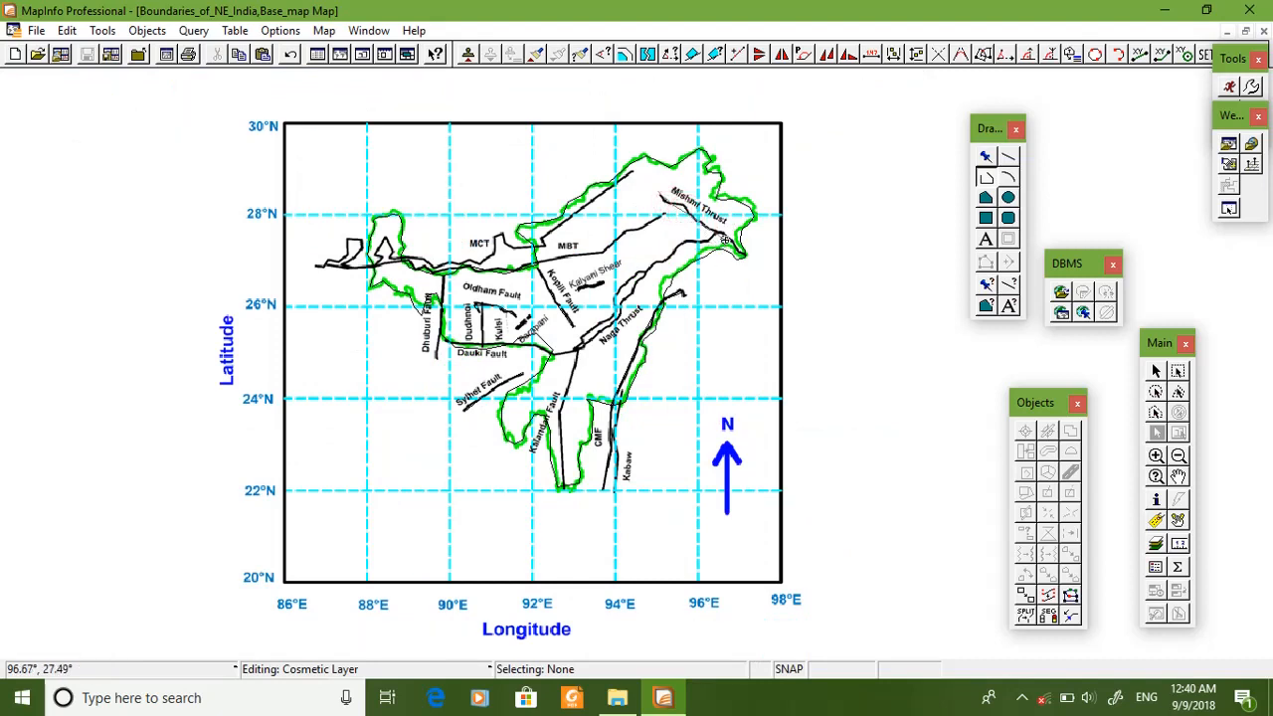
scroll(432, 343, up, 2)
scroll(433, 342, down, 1)
drag(125, 194, 334, 373)
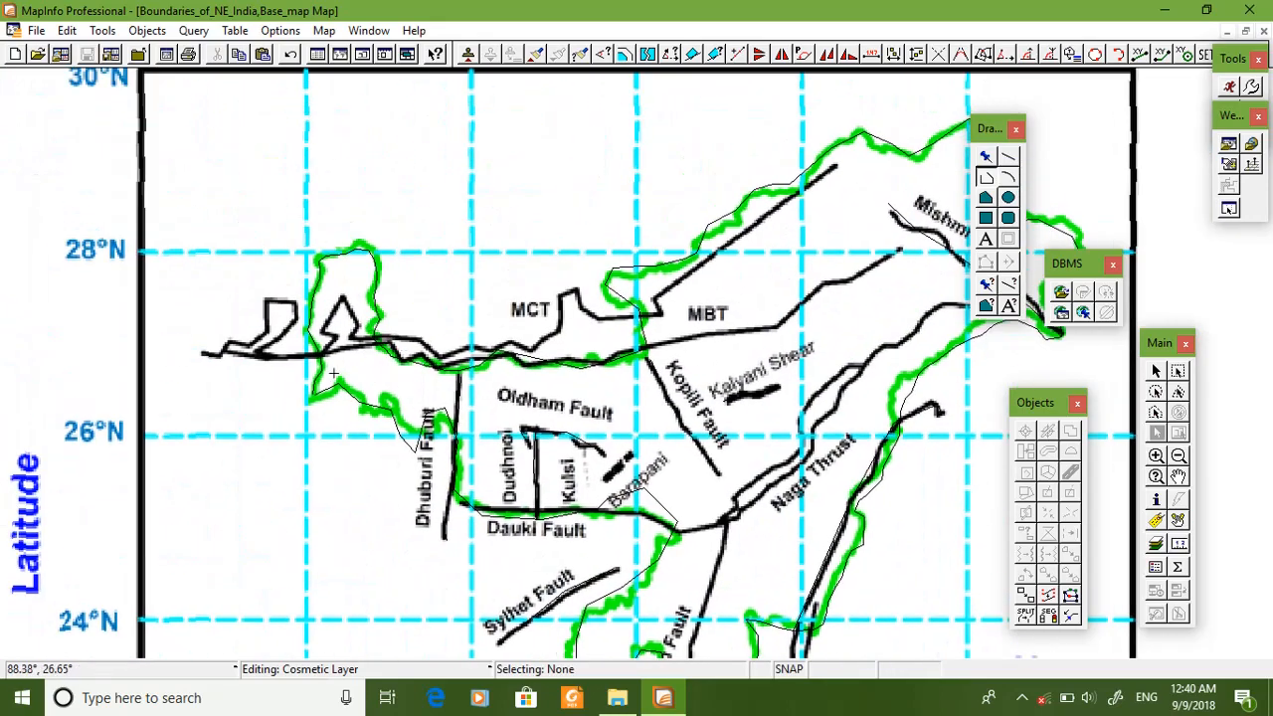
click(230, 339)
click(269, 298)
click(300, 300)
click(296, 318)
click(261, 352)
click(295, 355)
click(337, 340)
click(322, 329)
click(341, 297)
click(358, 333)
click(412, 341)
click(477, 352)
click(500, 343)
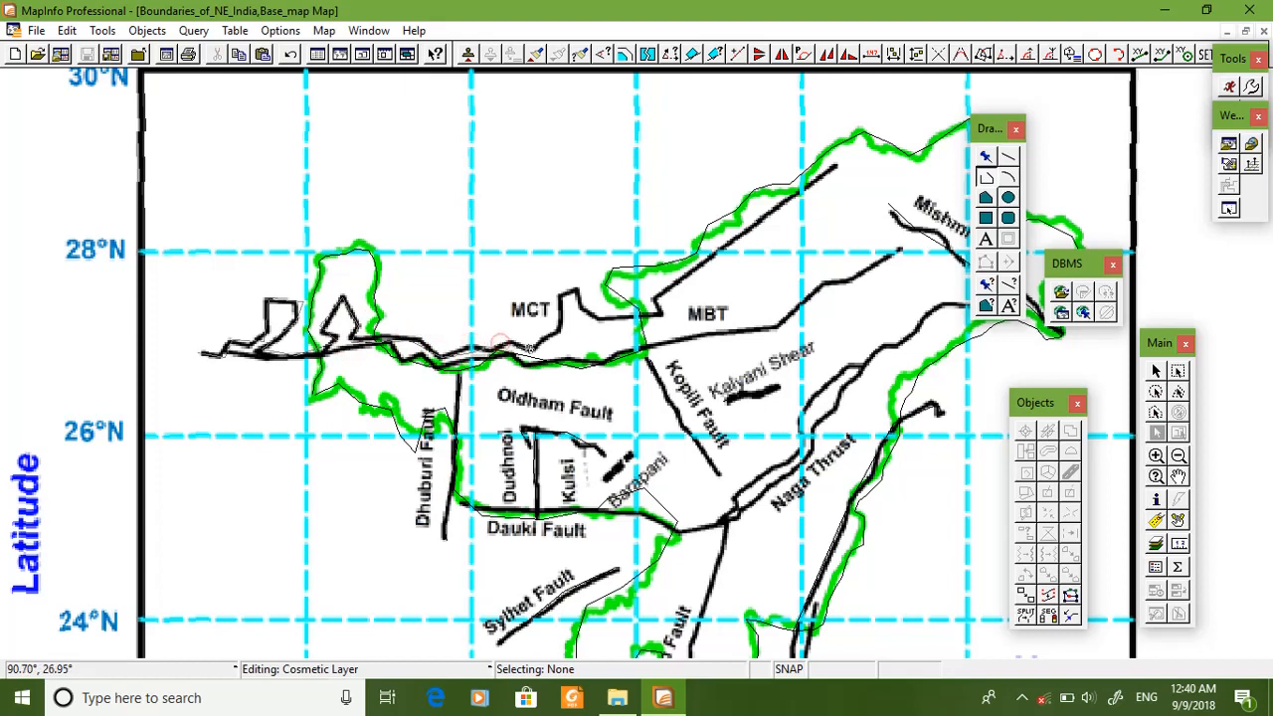
click(560, 344)
click(559, 289)
click(585, 289)
click(599, 318)
click(661, 315)
click(654, 298)
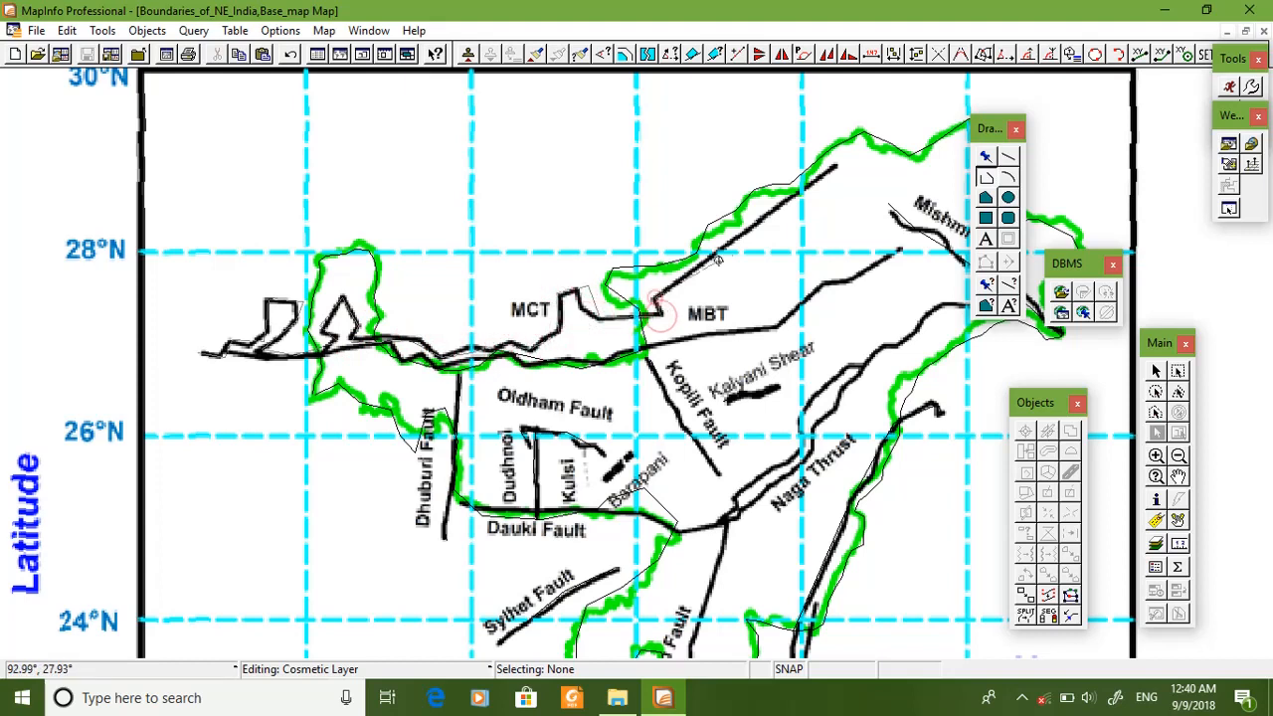
double_click(838, 165)
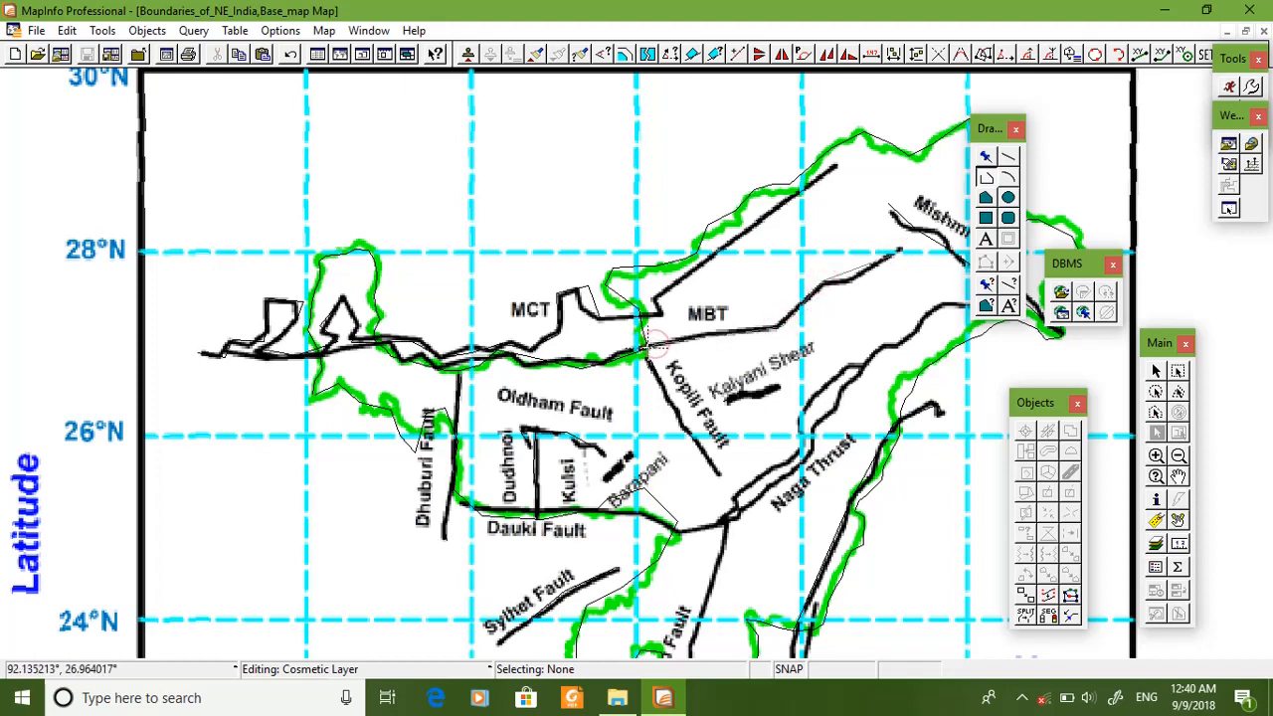
Step: Trace the MBT westward as a polyline along the northern green boundary to its western end
click(559, 358)
click(534, 366)
click(510, 360)
click(473, 361)
click(429, 367)
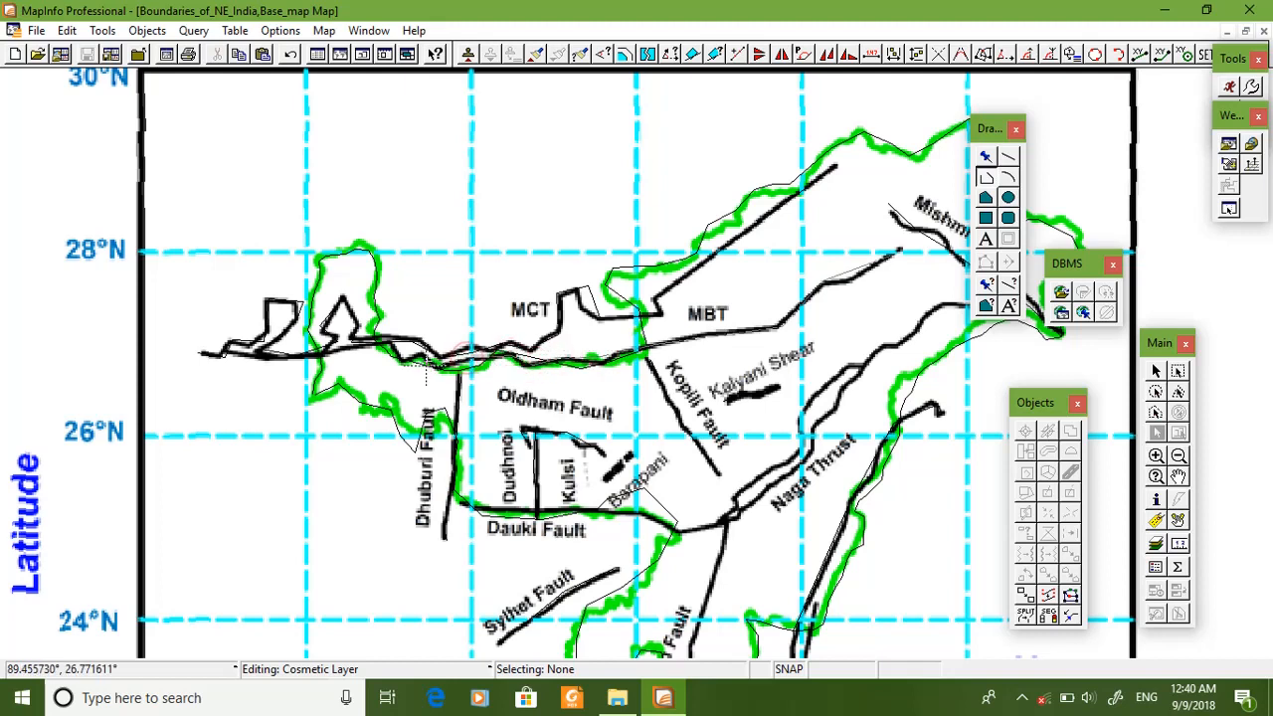
click(406, 359)
click(382, 346)
click(321, 354)
double_click(229, 357)
Step: Hide the Base_map layer so that only the traced boundary and fault lines are displayed
scroll(916, 306, down, 1)
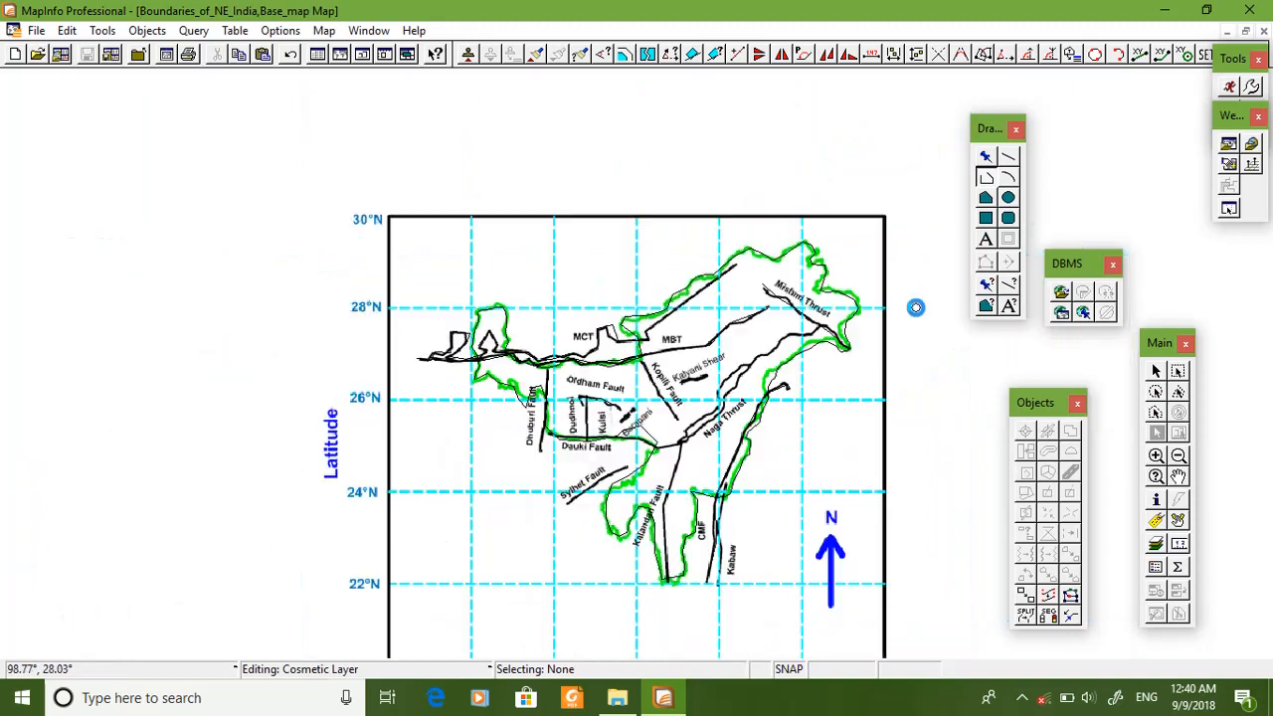
key(Down)
key(Down)
key(Down)
key(Down)
key(Down)
key(Down)
key(Down)
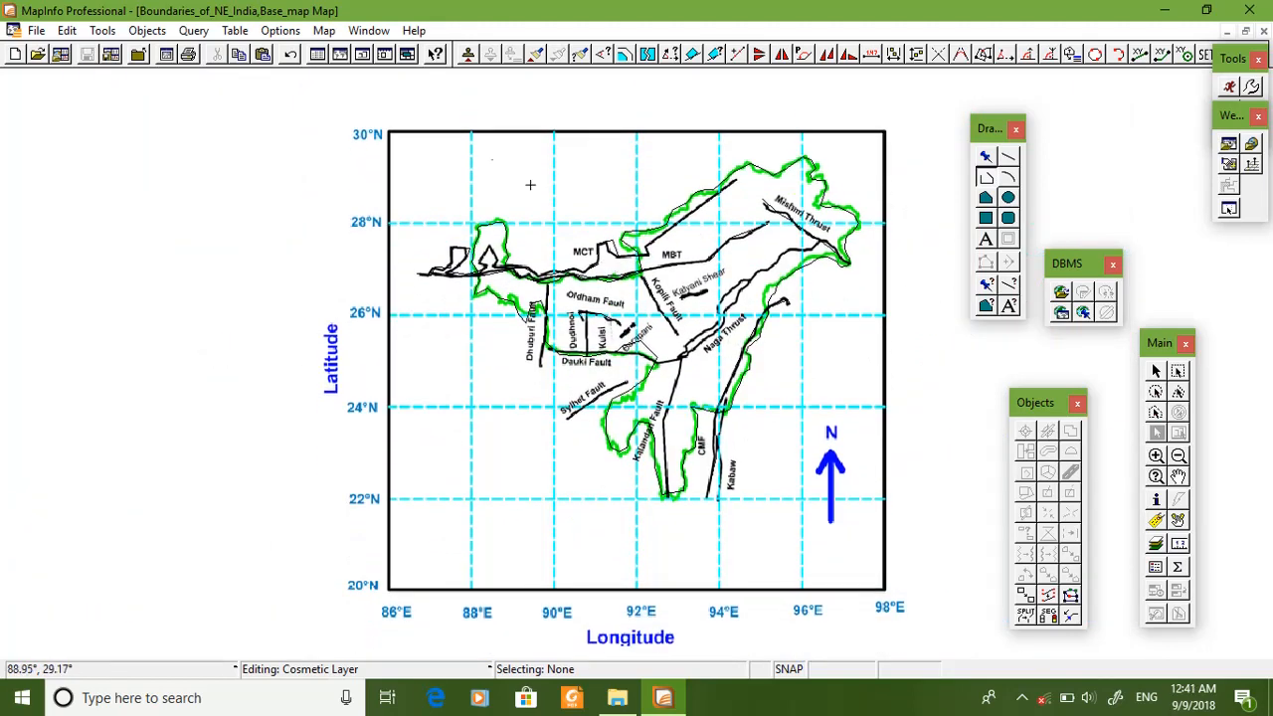
right_click(460, 171)
click(507, 202)
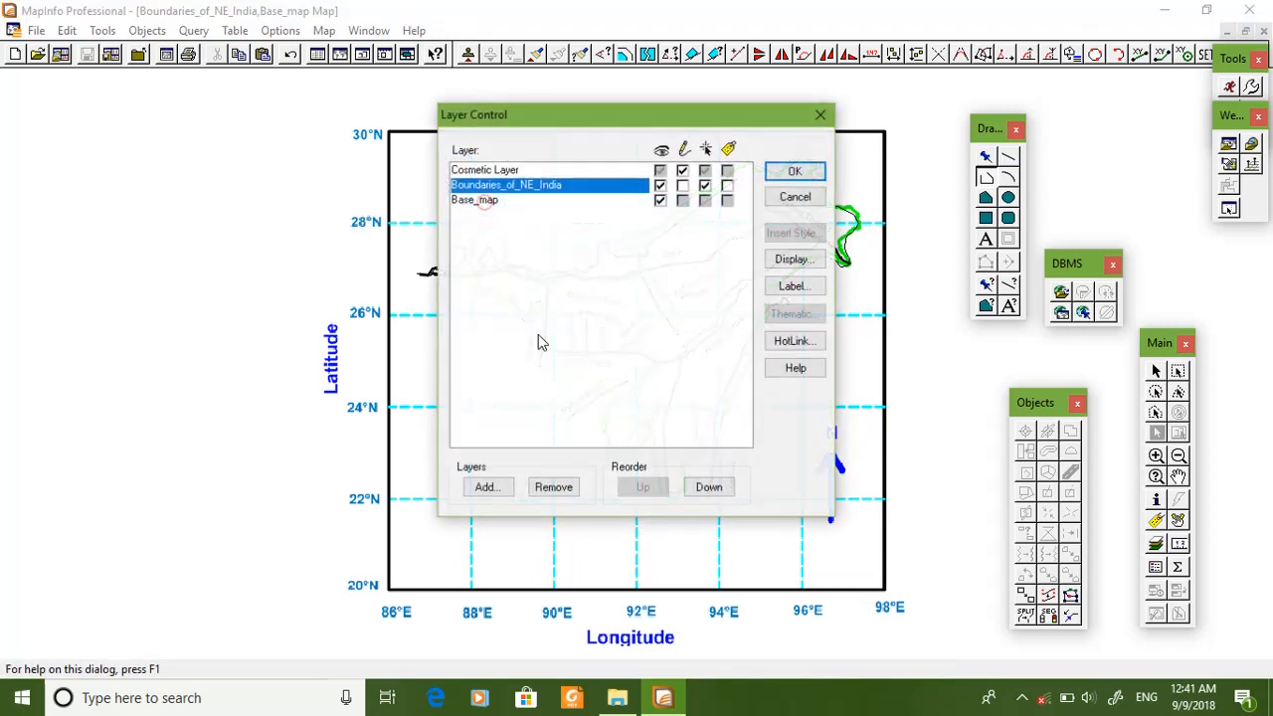
click(661, 200)
click(795, 171)
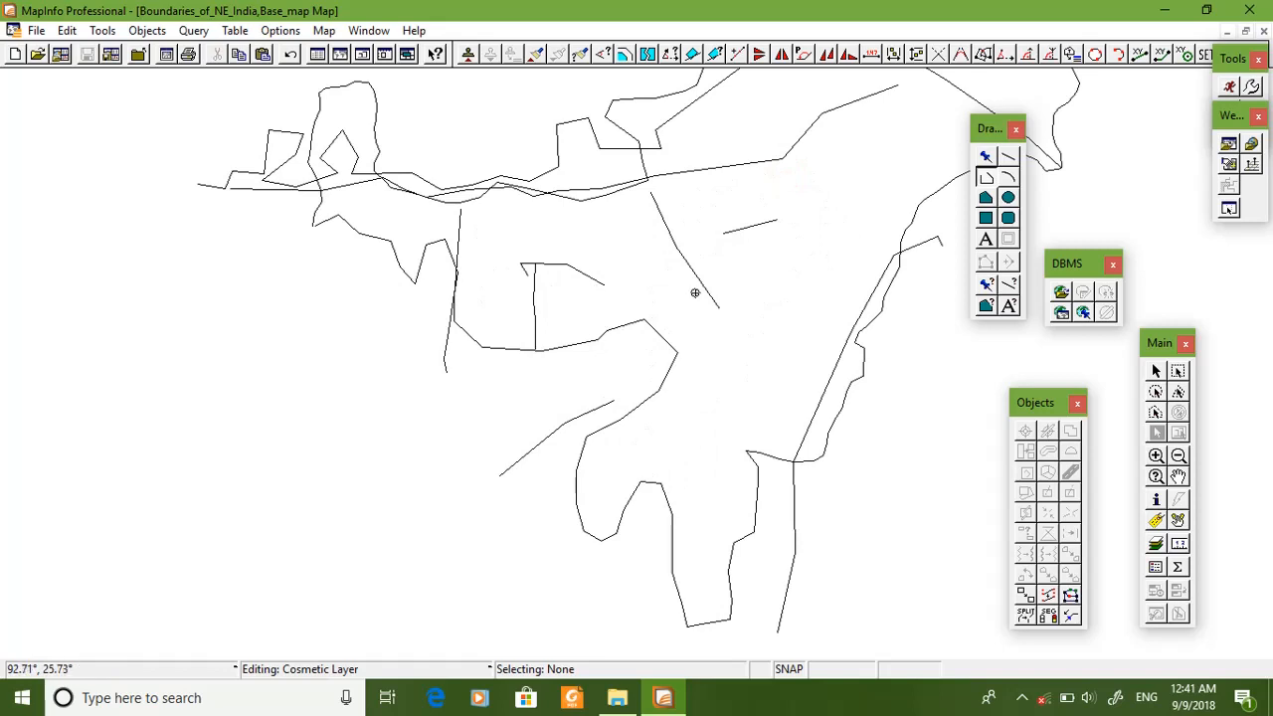
scroll(693, 299, down, 1)
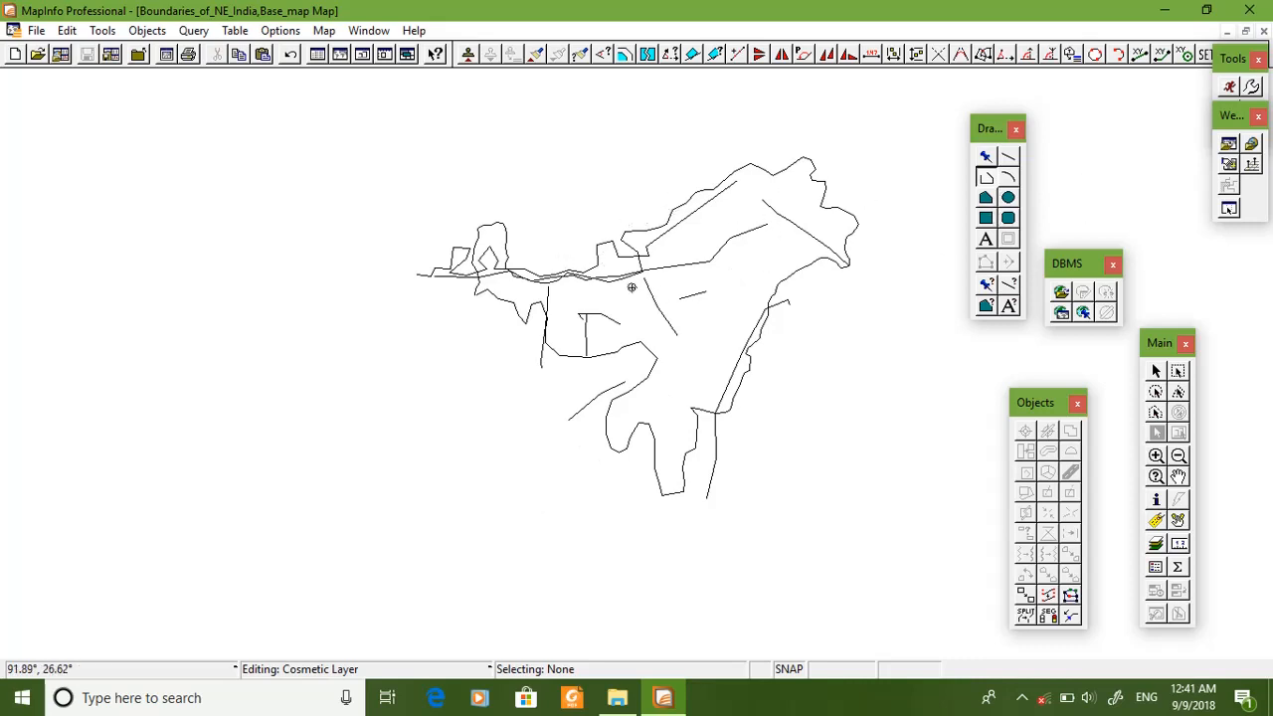
Step: Save the cosmetic objects as the new table Faults.TAB in the mapinfo folder, retrying the file write
click(324, 30)
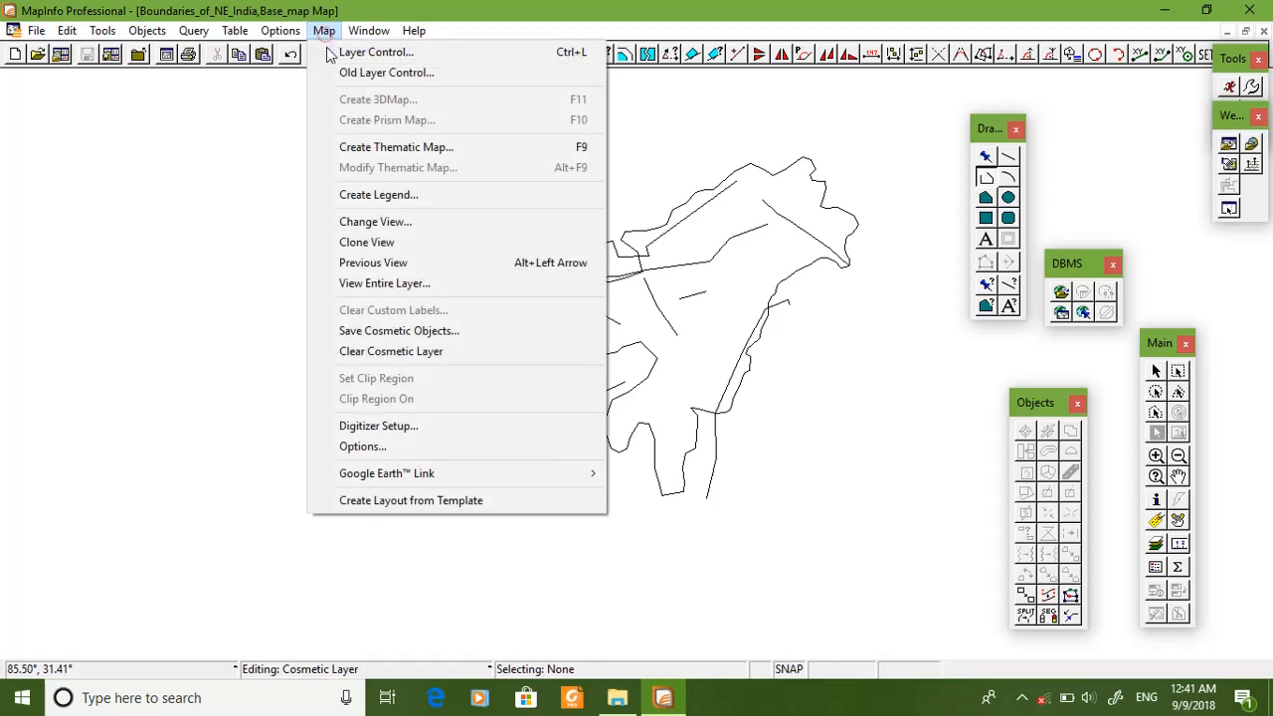
click(408, 334)
click(566, 317)
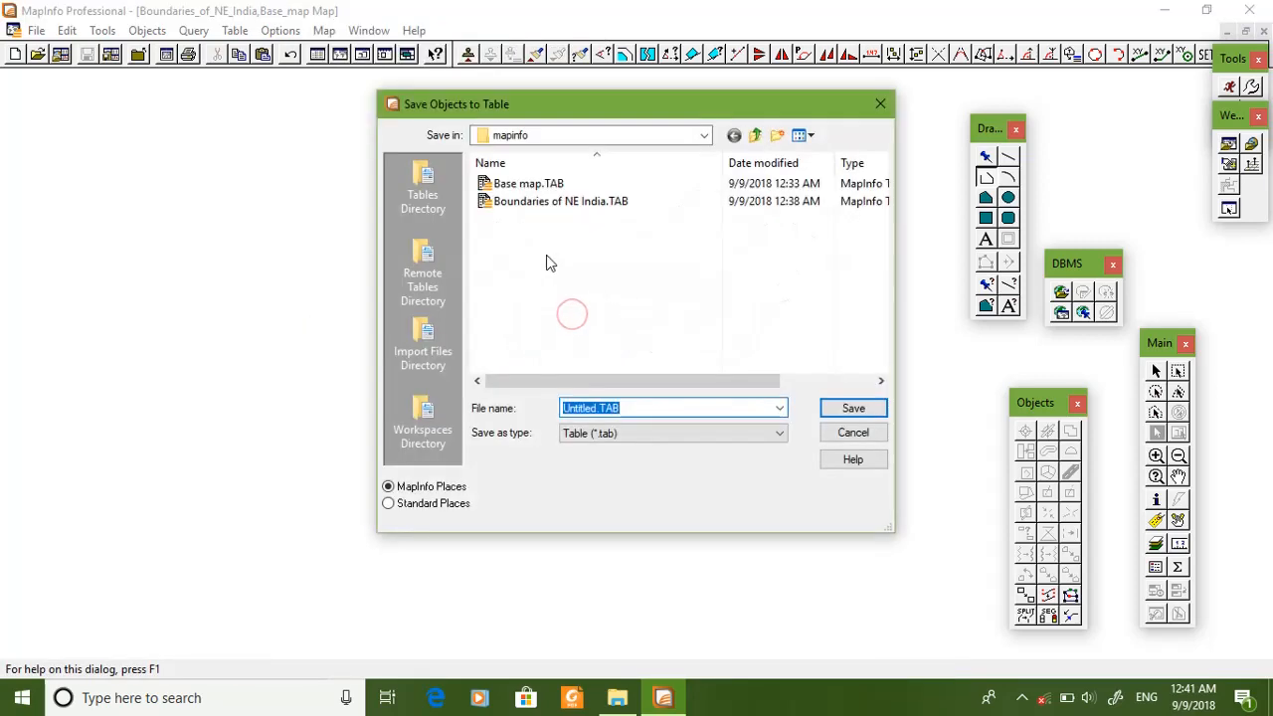
double_click(597, 409)
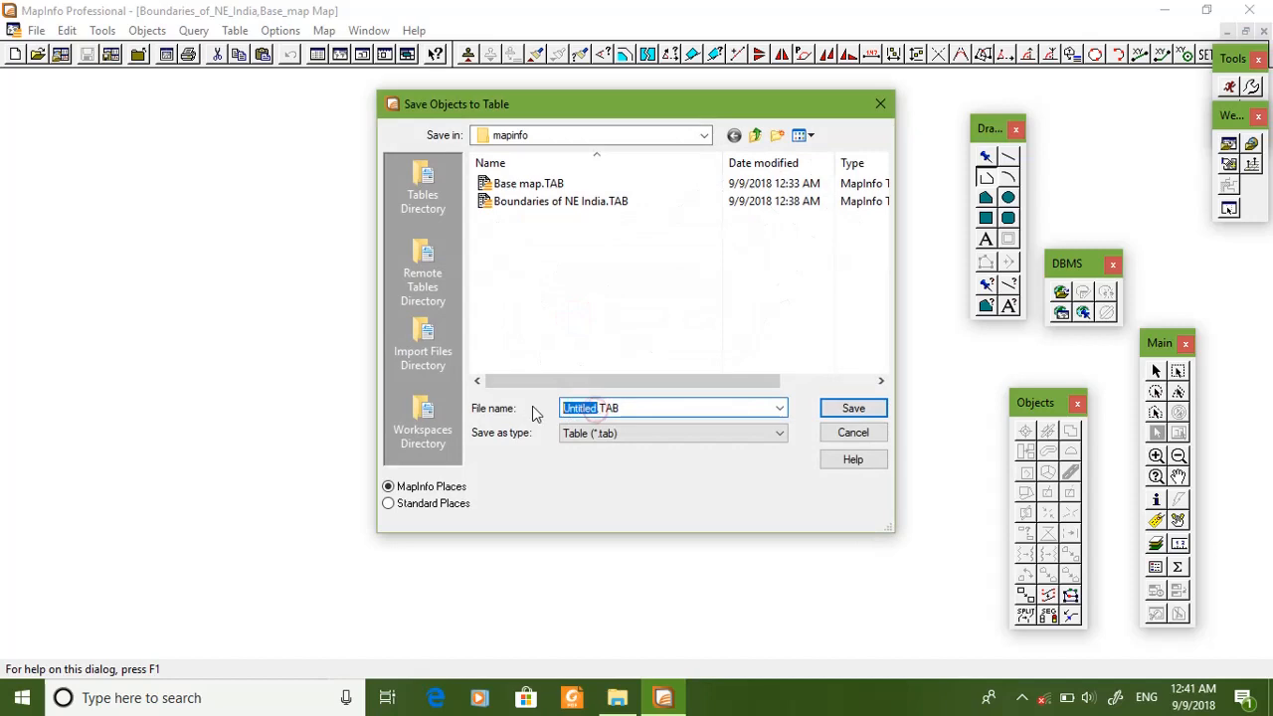
text(Fau)
text(lts)
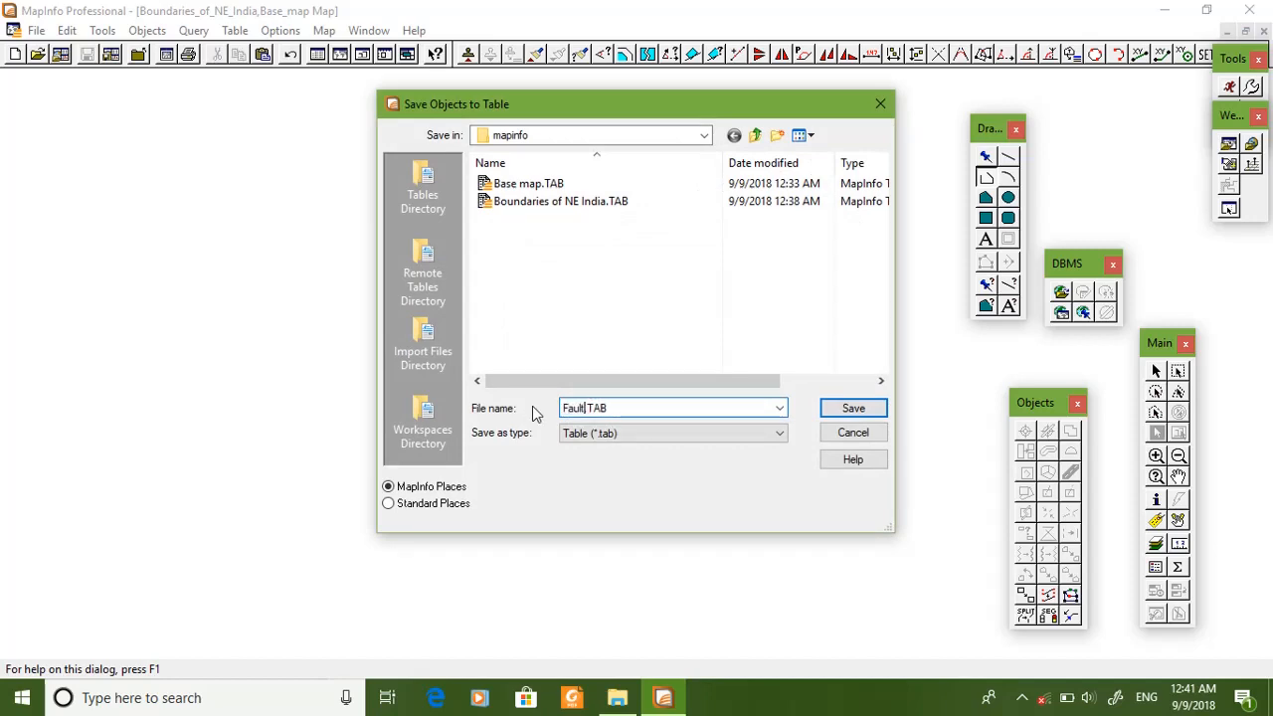
click(825, 411)
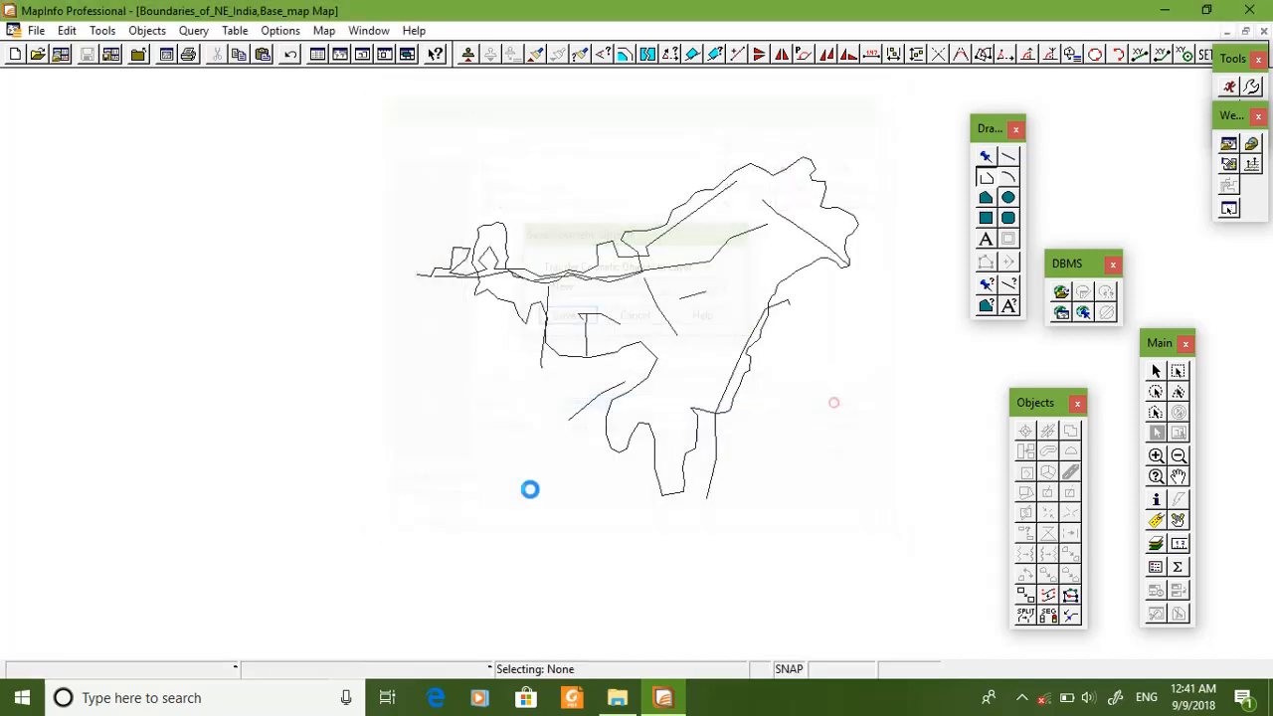
click(599, 376)
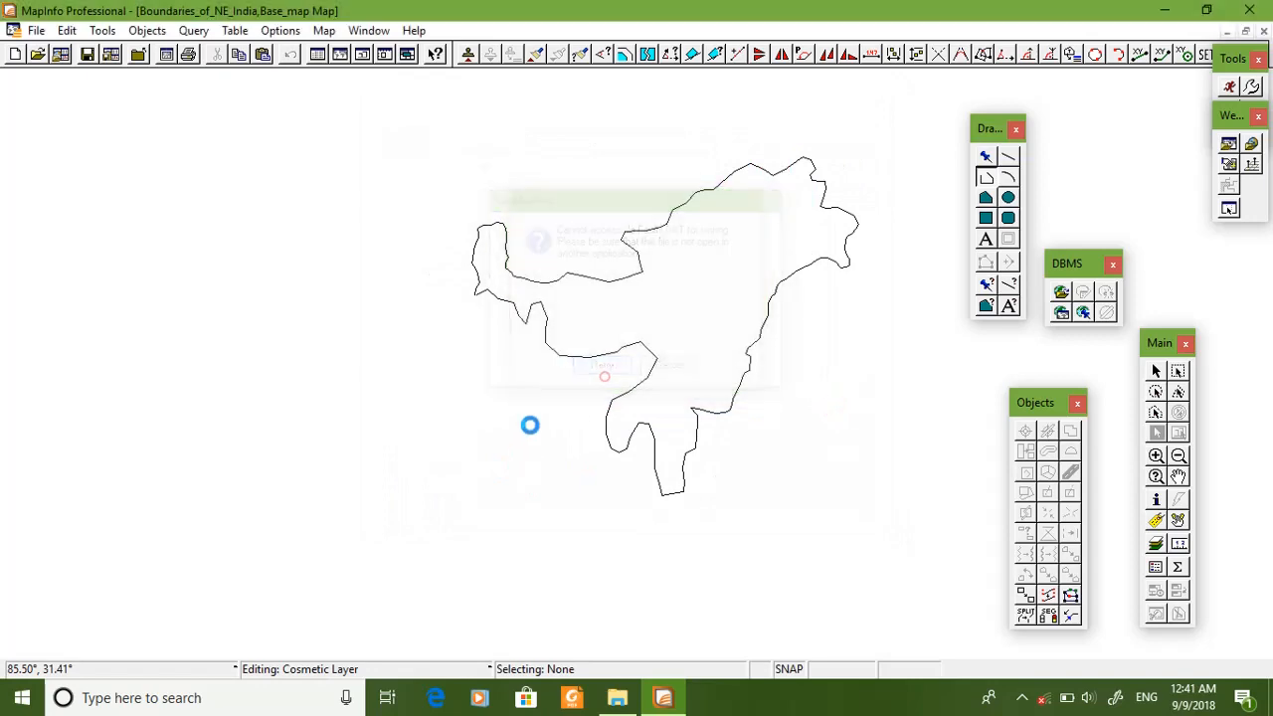
Step: Check the layer list for the saved Faults table
right_click(614, 191)
click(651, 224)
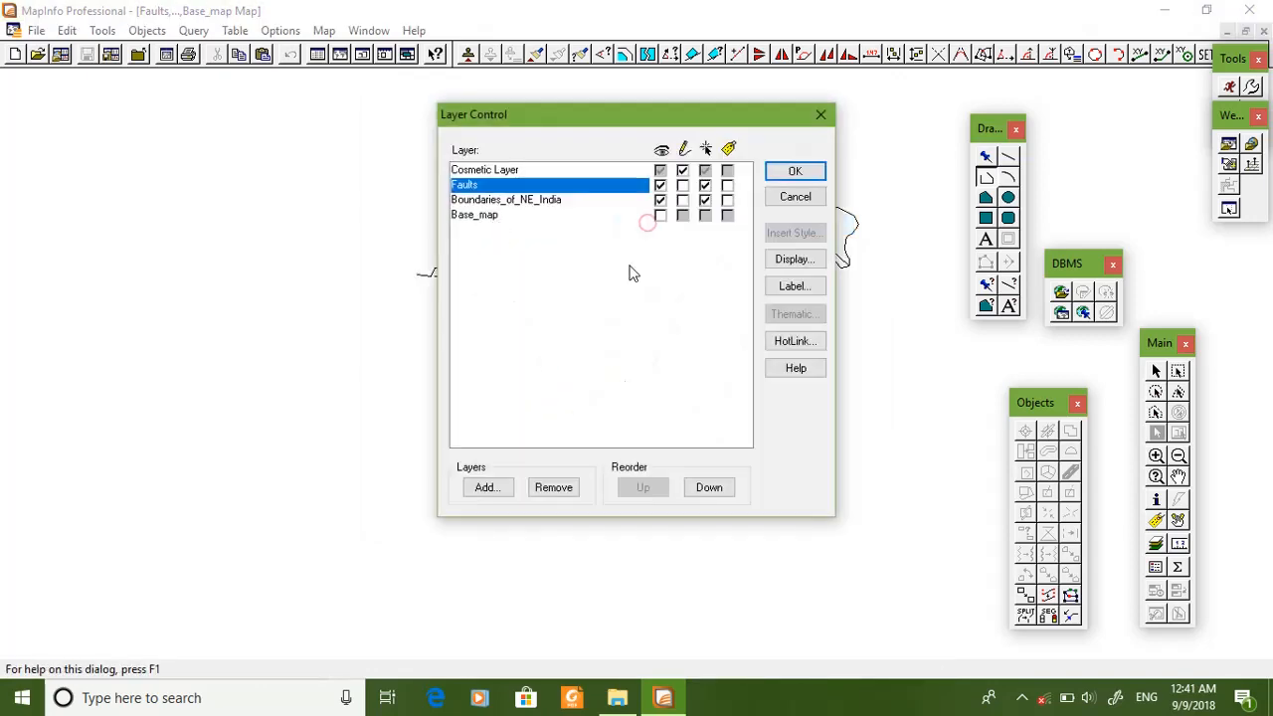
click(802, 172)
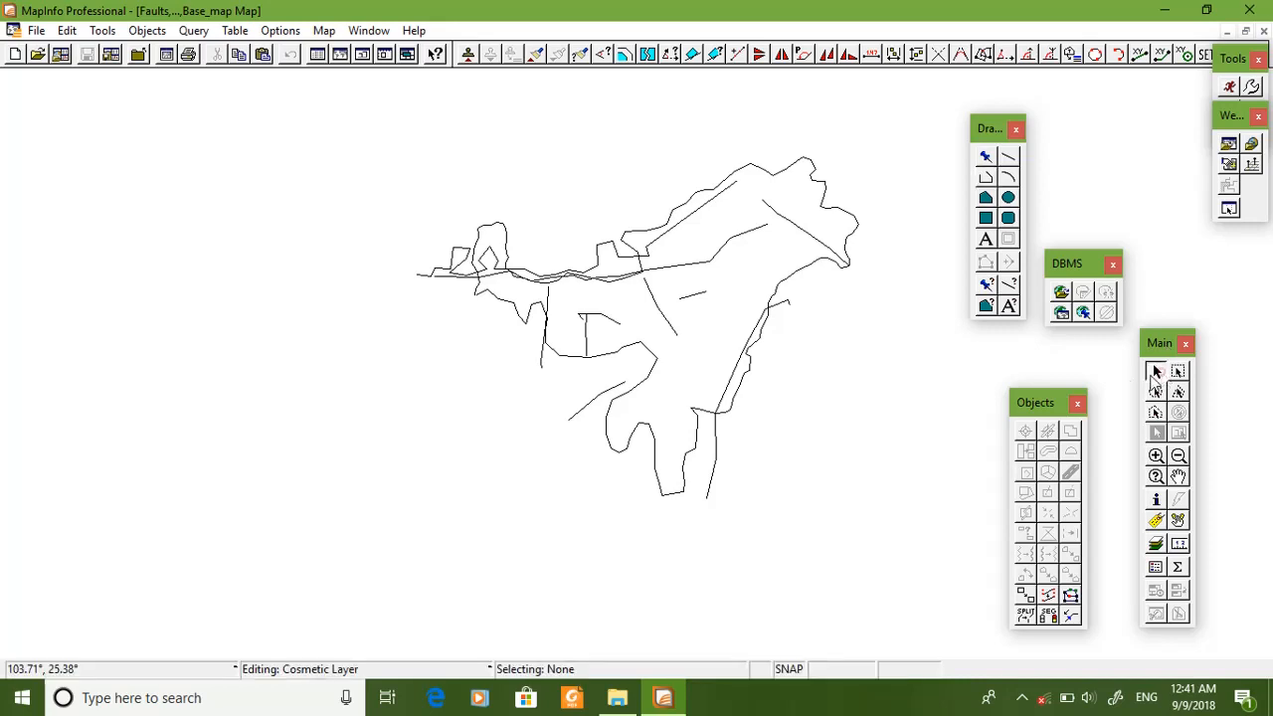
Step: Select the northern boundary line and make the Boundaries_of_NE_India layer editable
click(782, 173)
right_click(632, 149)
click(677, 182)
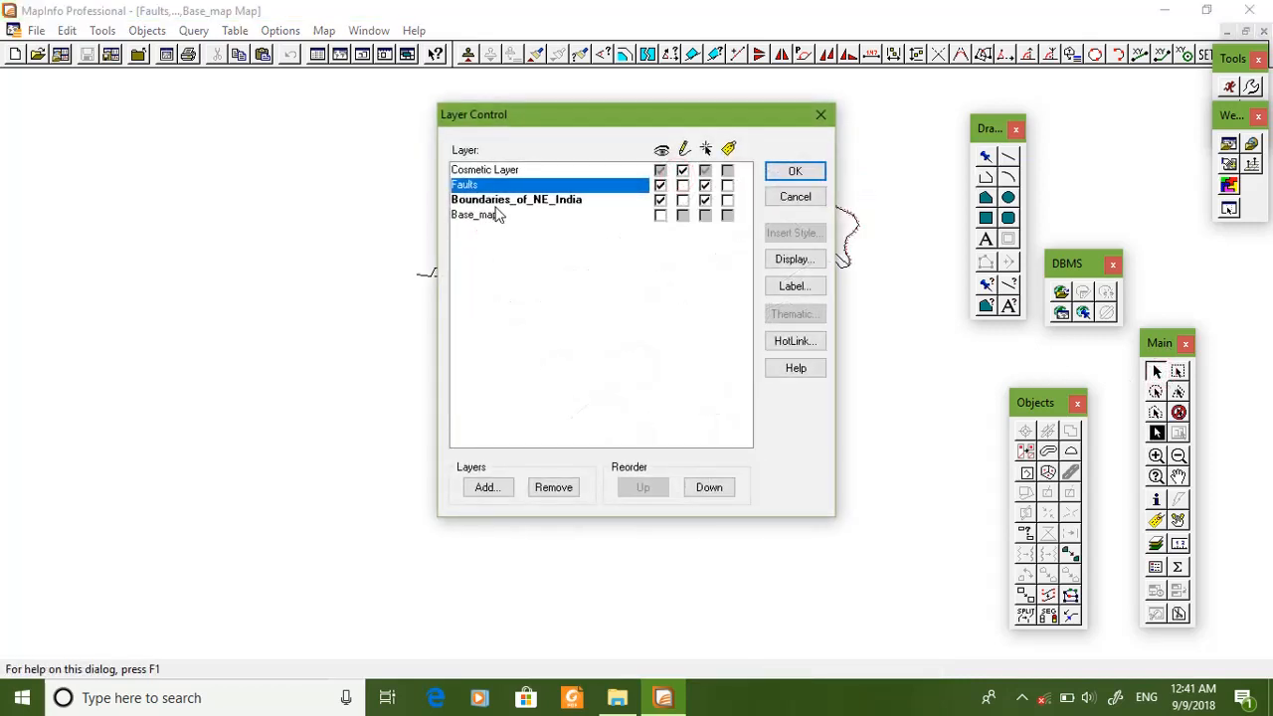
click(507, 200)
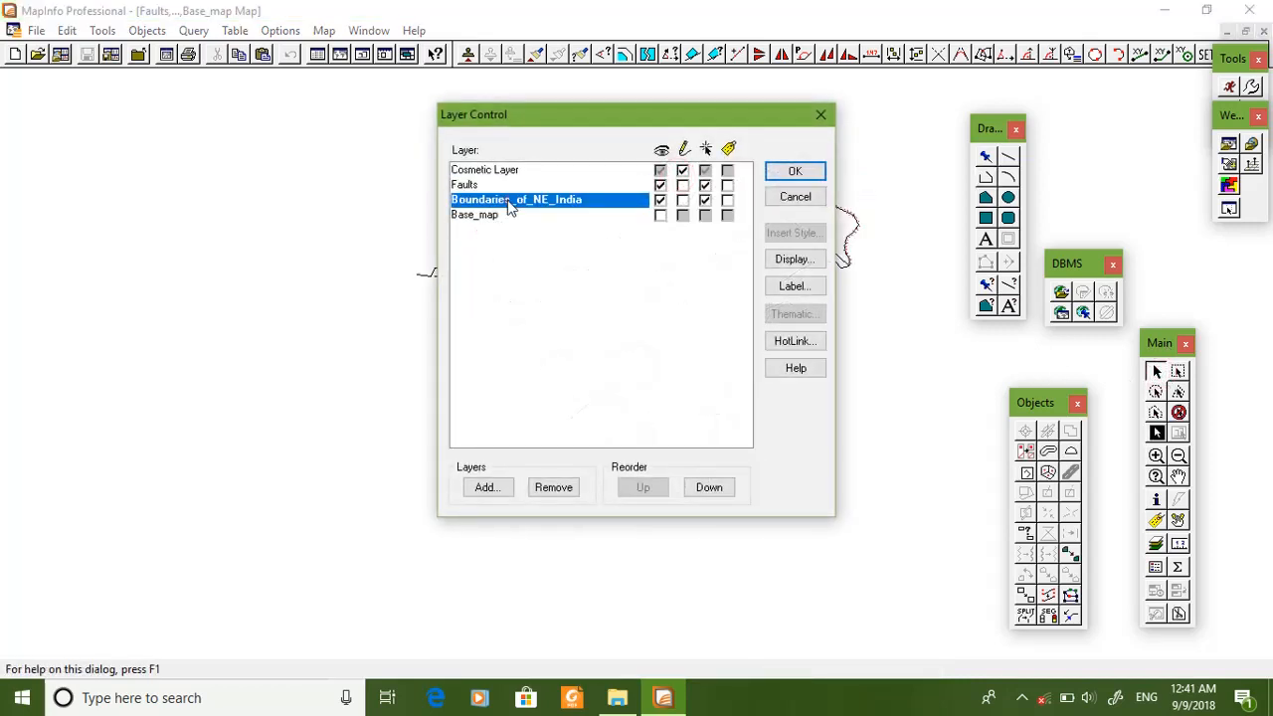
click(683, 200)
click(797, 173)
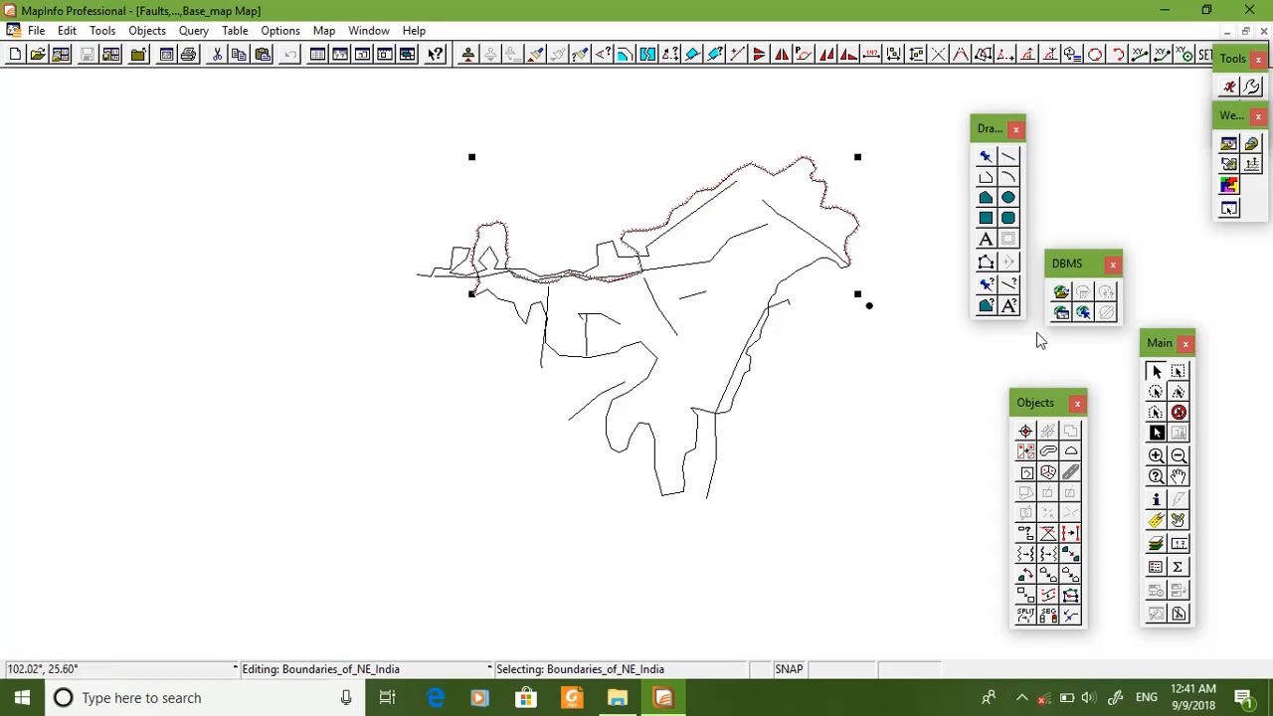
Step: Change the line color of the selected northern boundary to cyan
click(1010, 285)
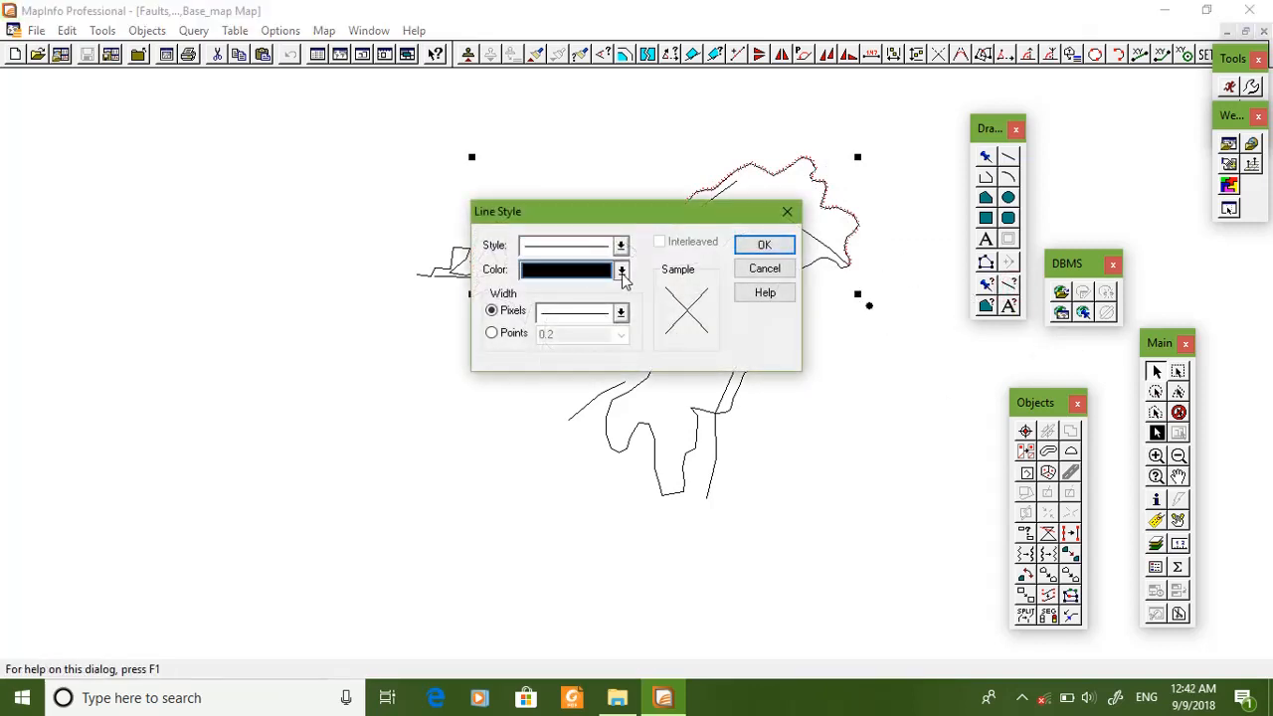
click(620, 269)
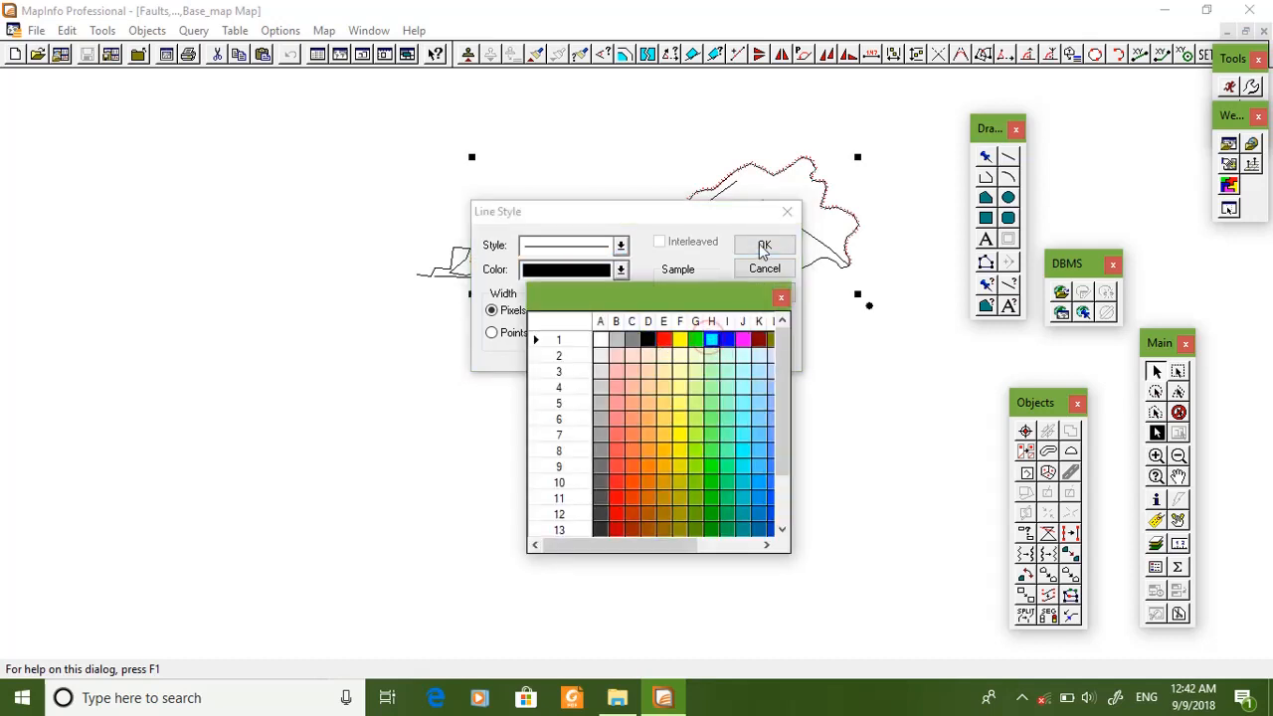
click(714, 345)
click(763, 246)
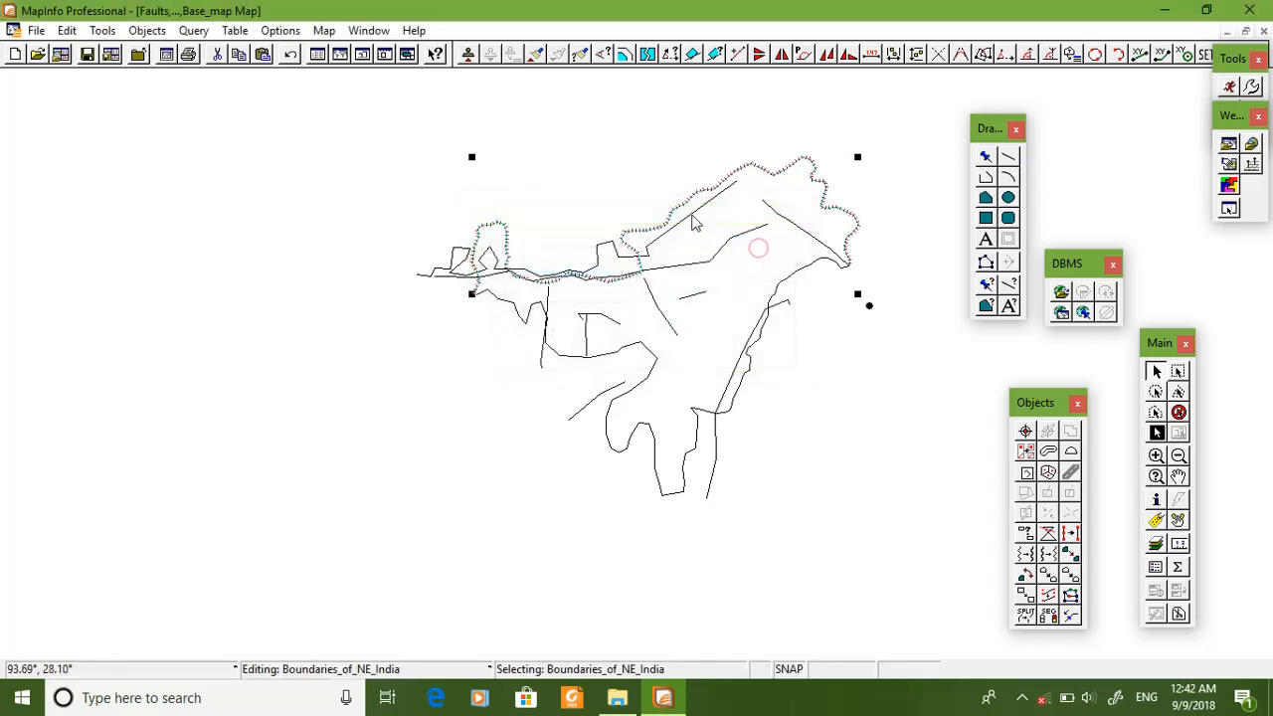
Step: Recolor the southern boundary line cyan as well and save the Boundaries_of_NE_India table
click(816, 322)
click(801, 277)
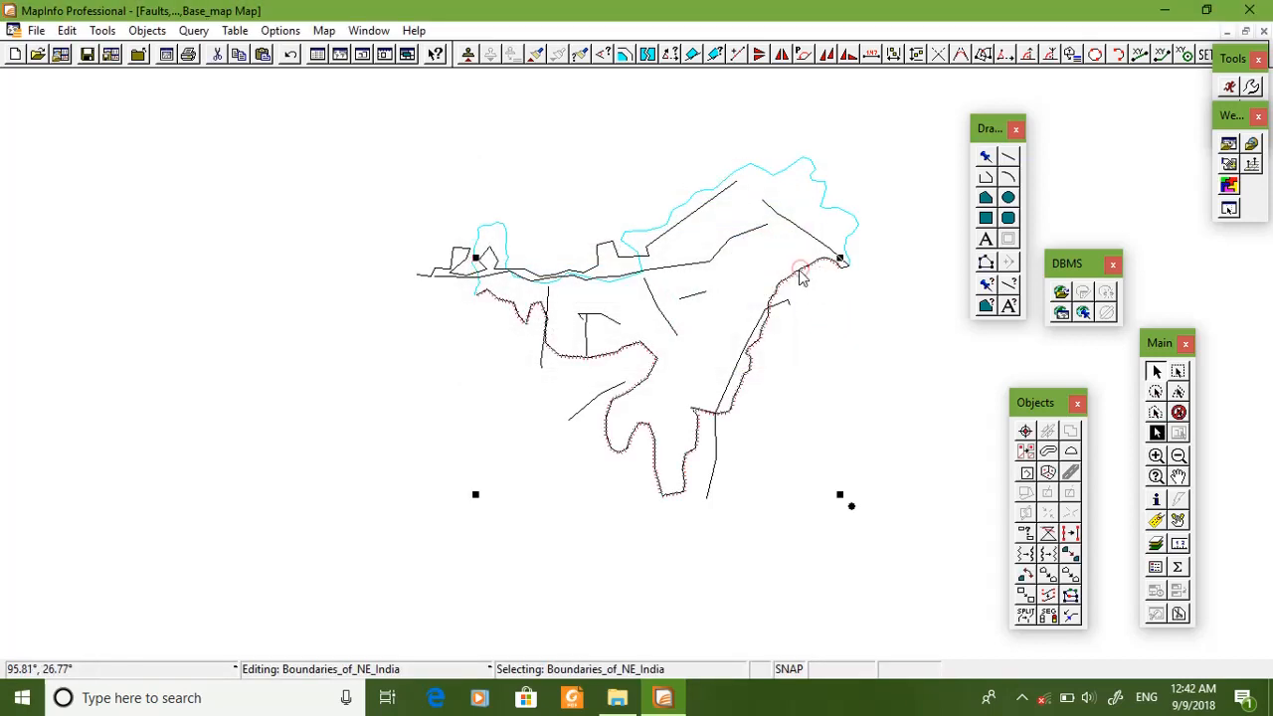
click(1009, 285)
click(620, 269)
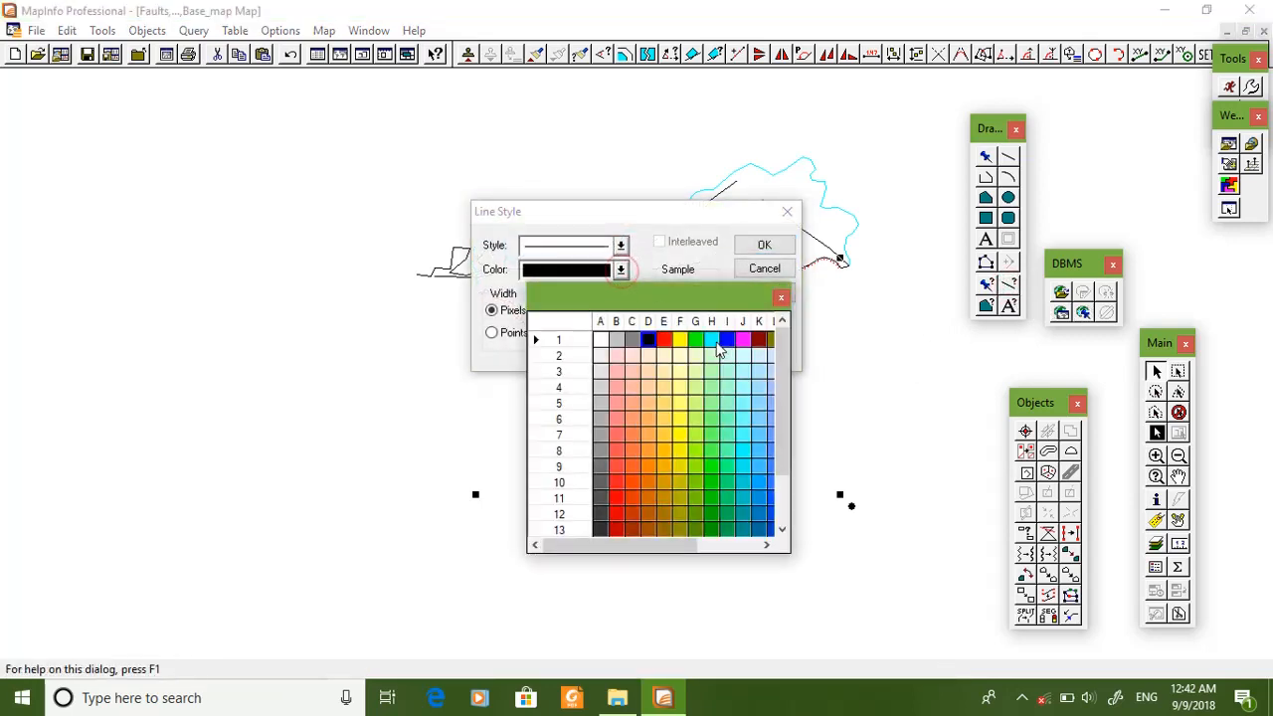
click(714, 341)
click(764, 245)
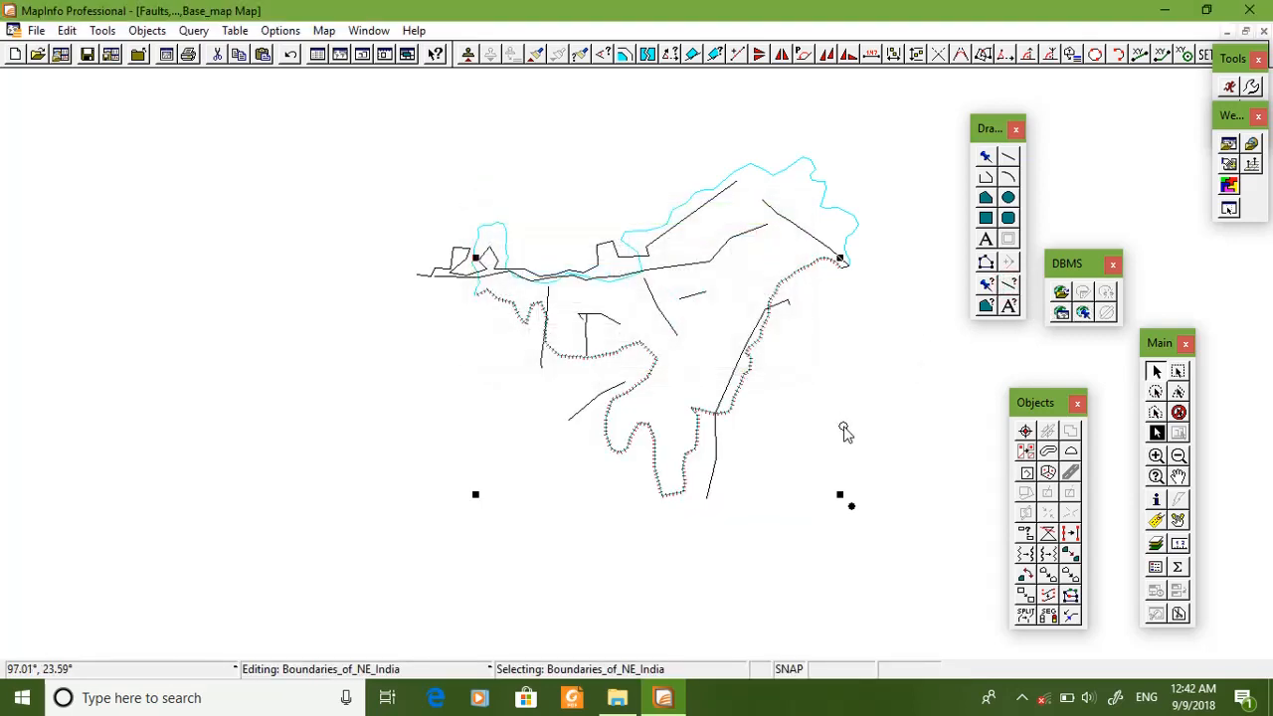
click(843, 432)
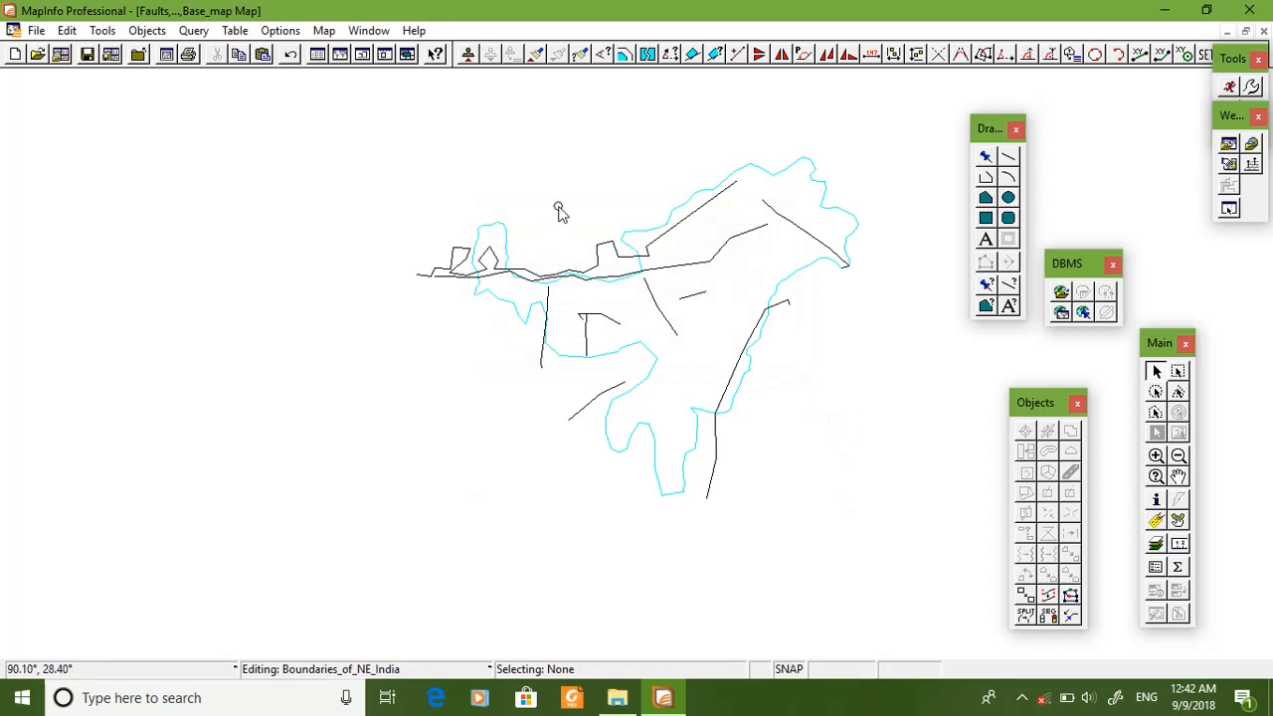
key(ctrl+s)
click(762, 267)
Step: Switch to the mapinfo folder, open Guwahati.xlsx in Excel and review its longitude and latitude values
click(617, 697)
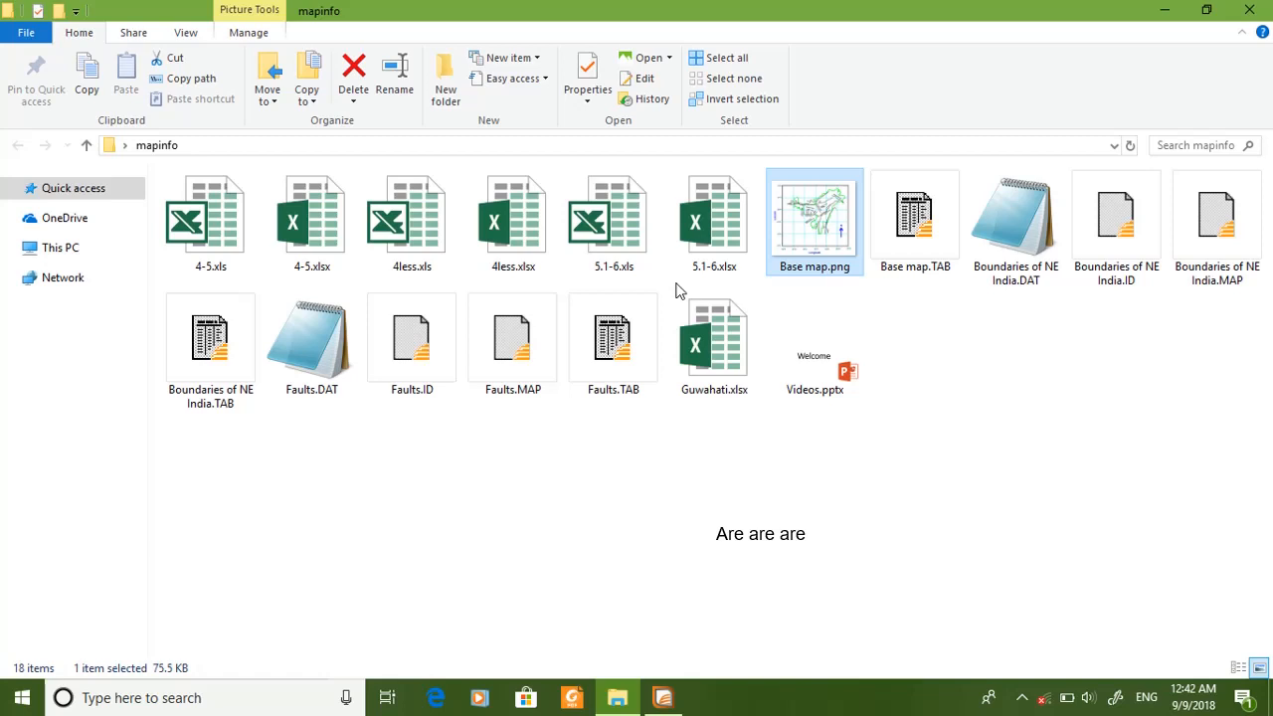
double_click(711, 369)
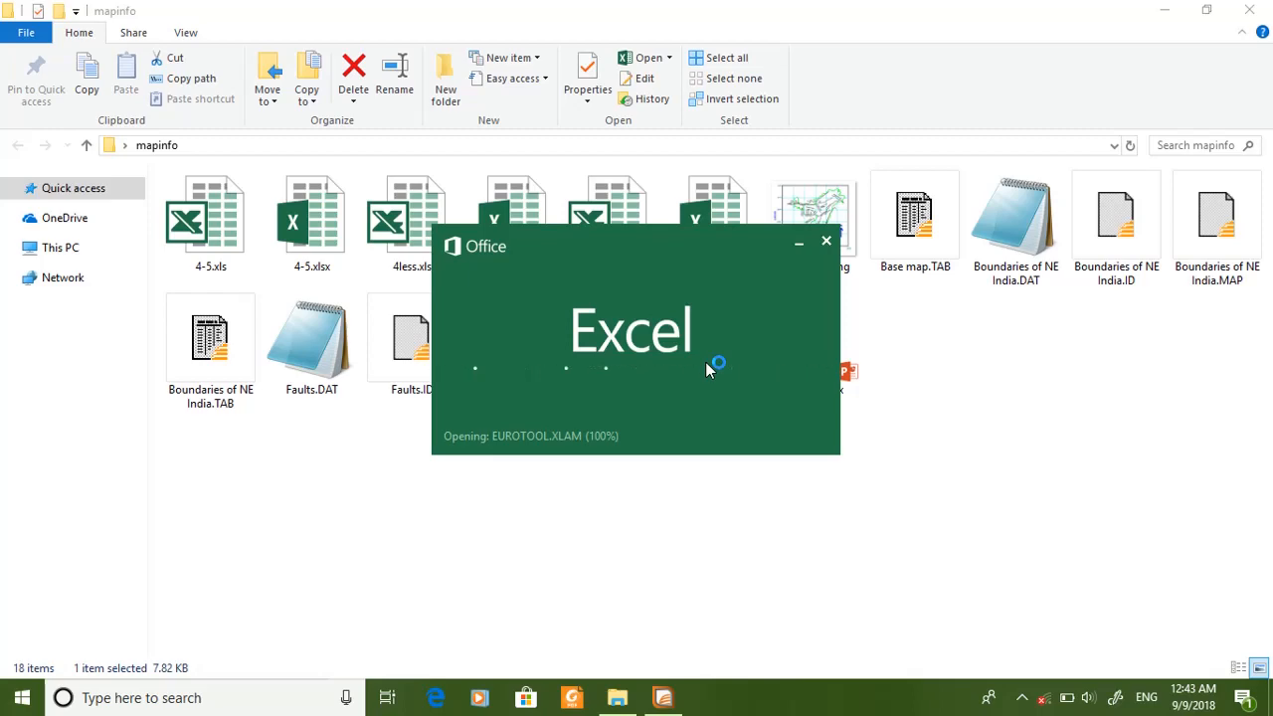
click(662, 697)
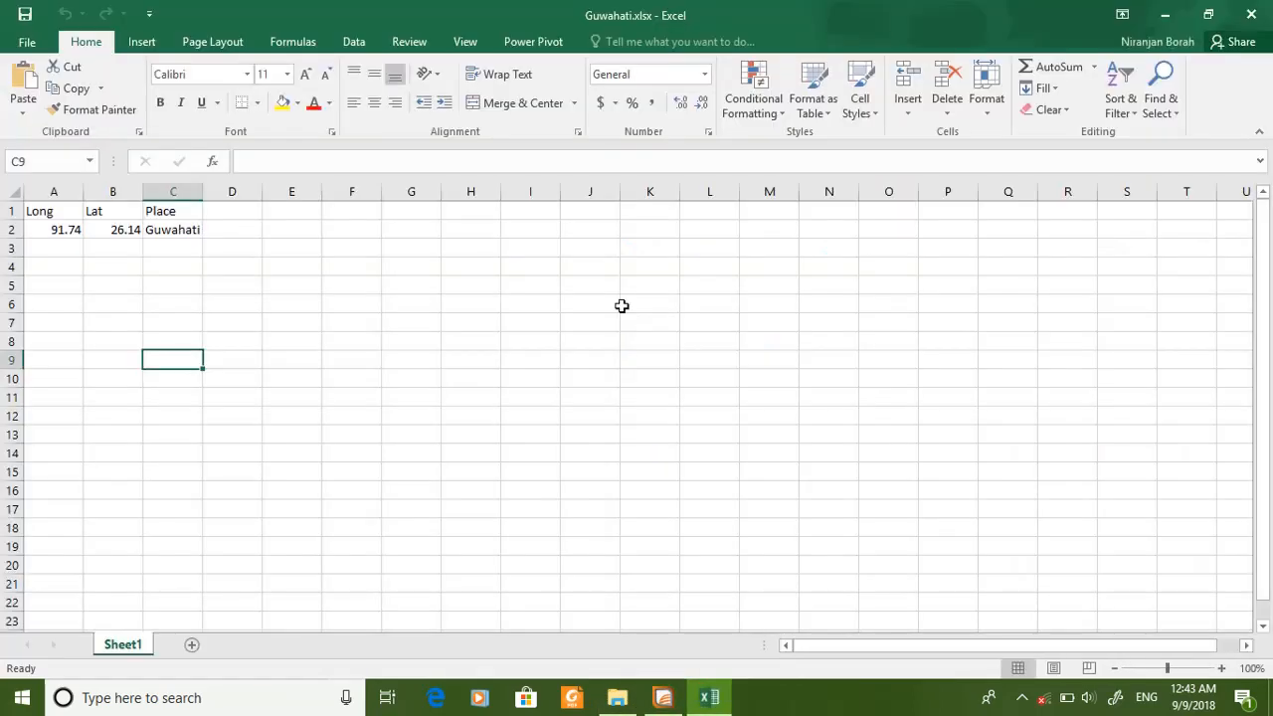
click(58, 232)
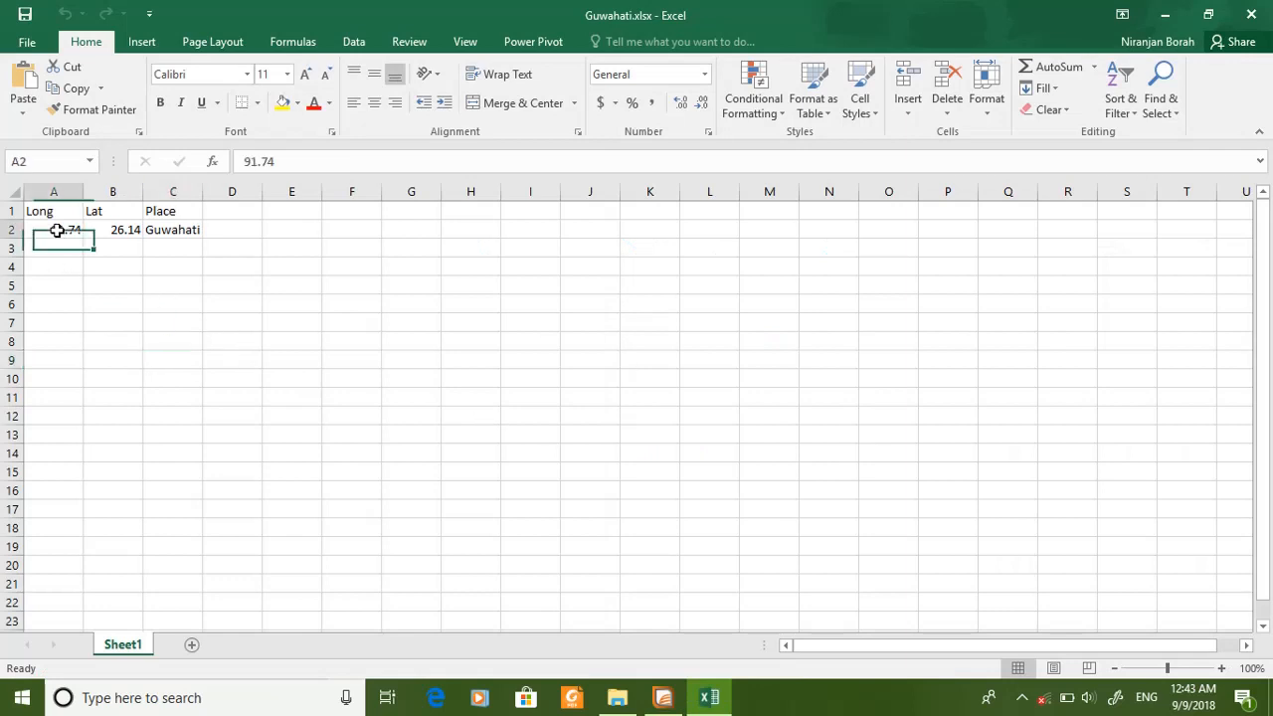
click(100, 232)
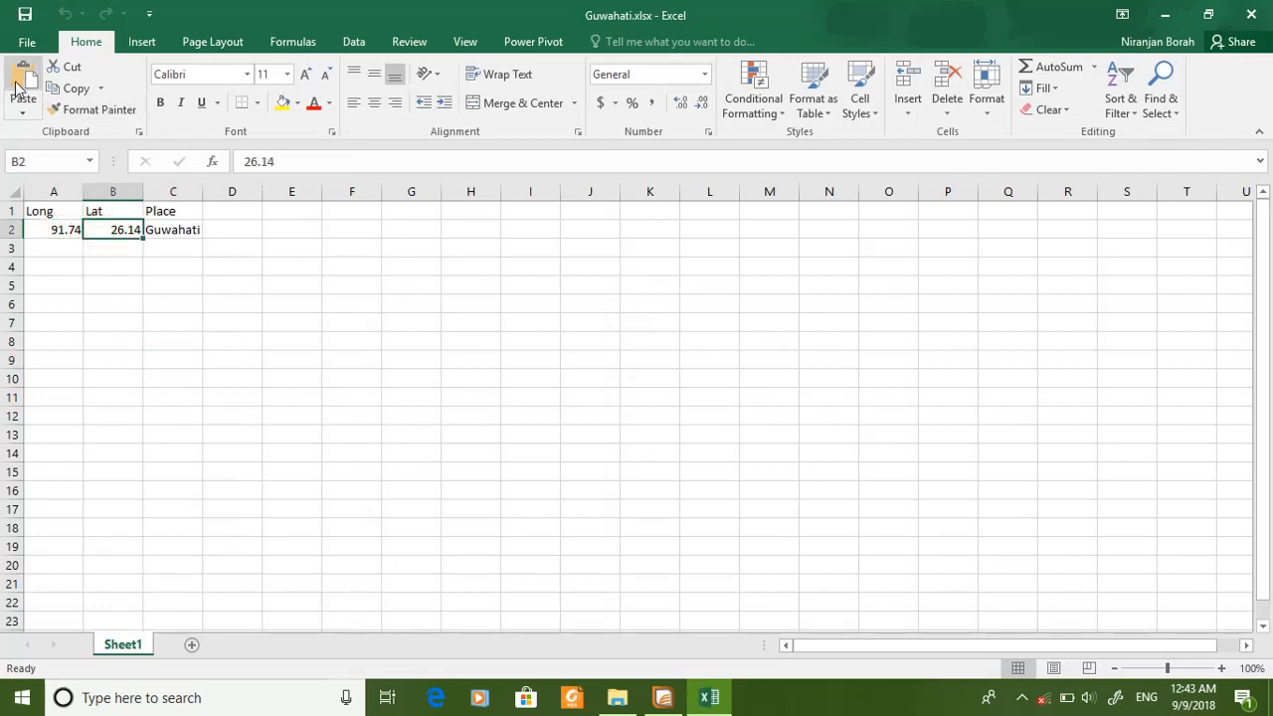
click(662, 699)
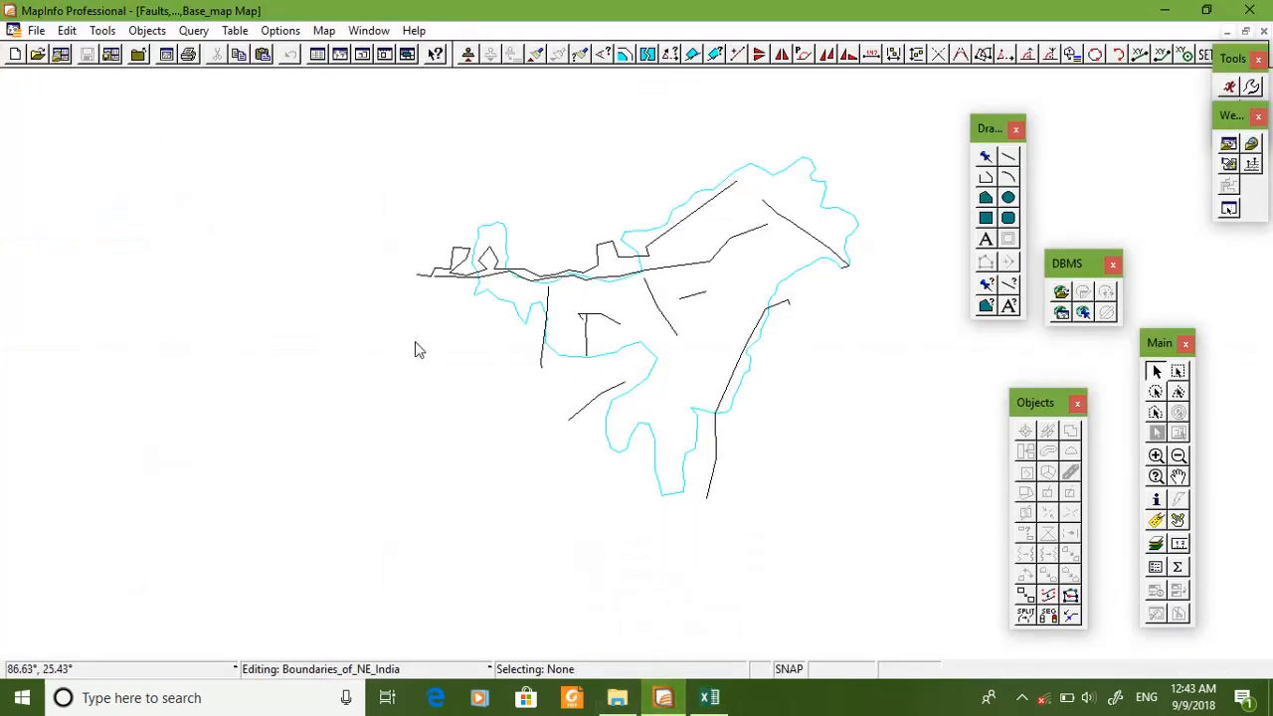
click(709, 699)
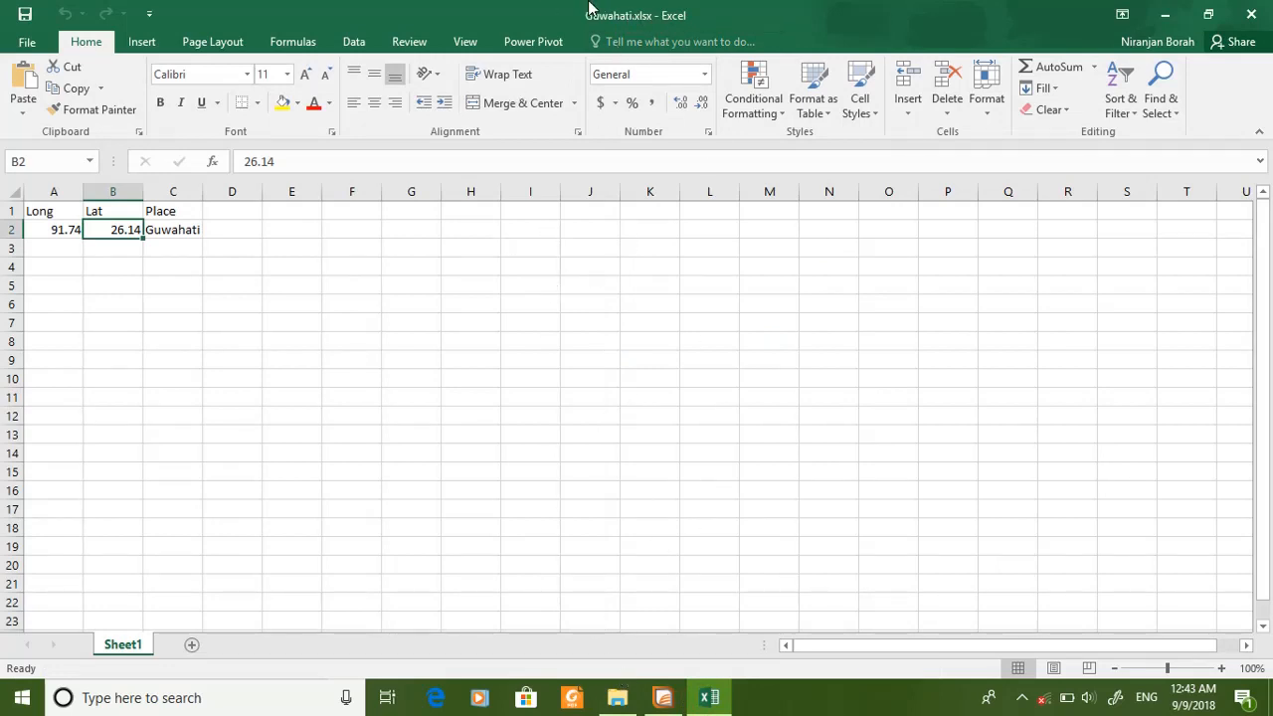
Step: Save the workbook in the mapinfo folder as Guwahati.xls in Excel 97-2003 Workbook format and close it
click(30, 41)
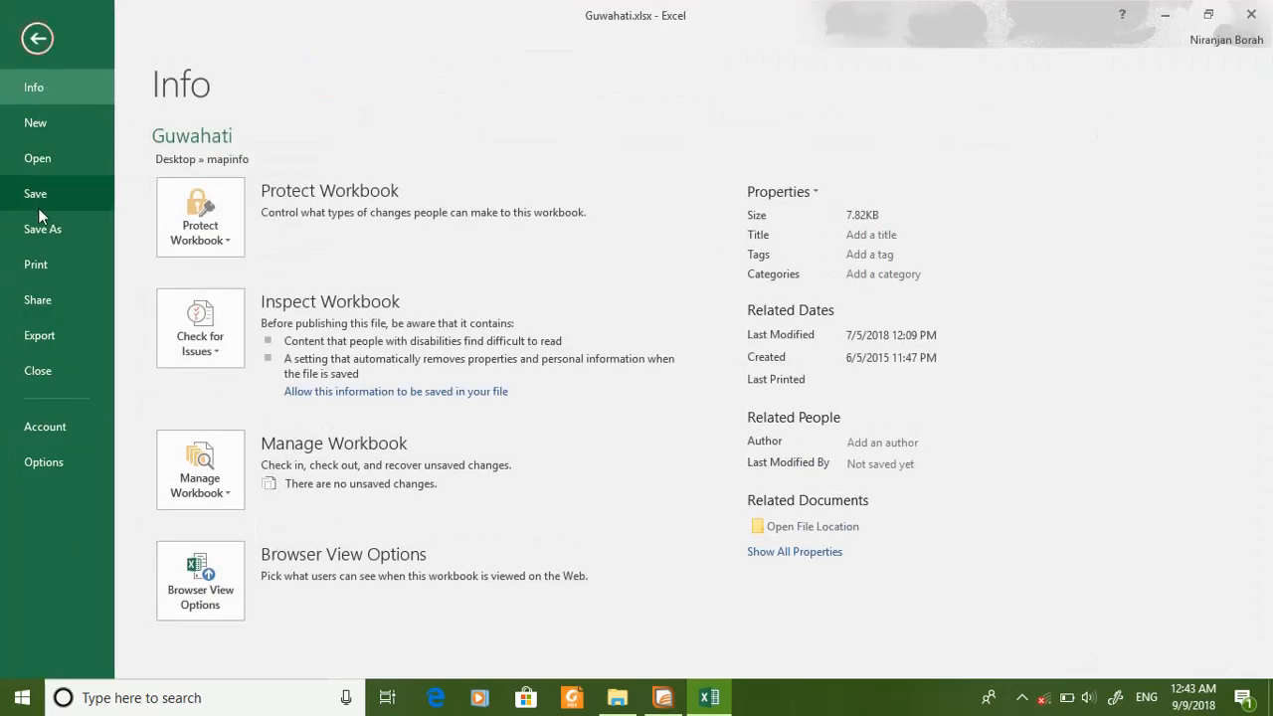
click(42, 231)
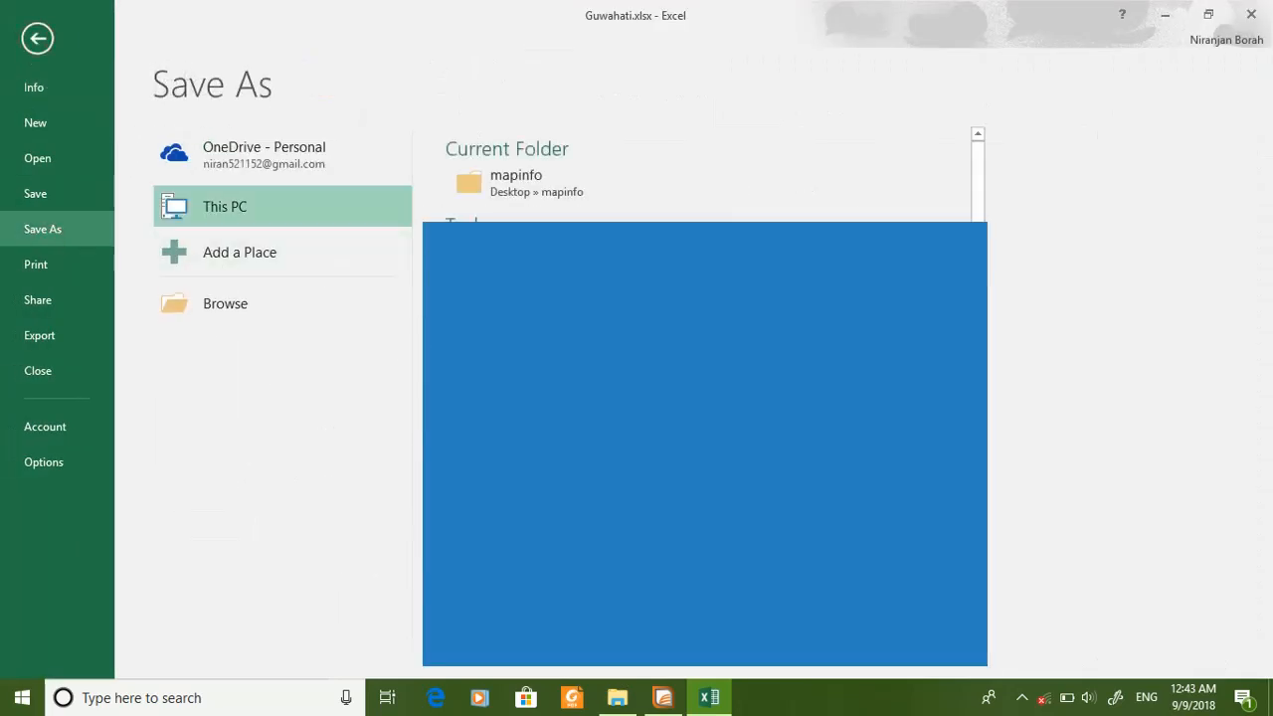
click(515, 189)
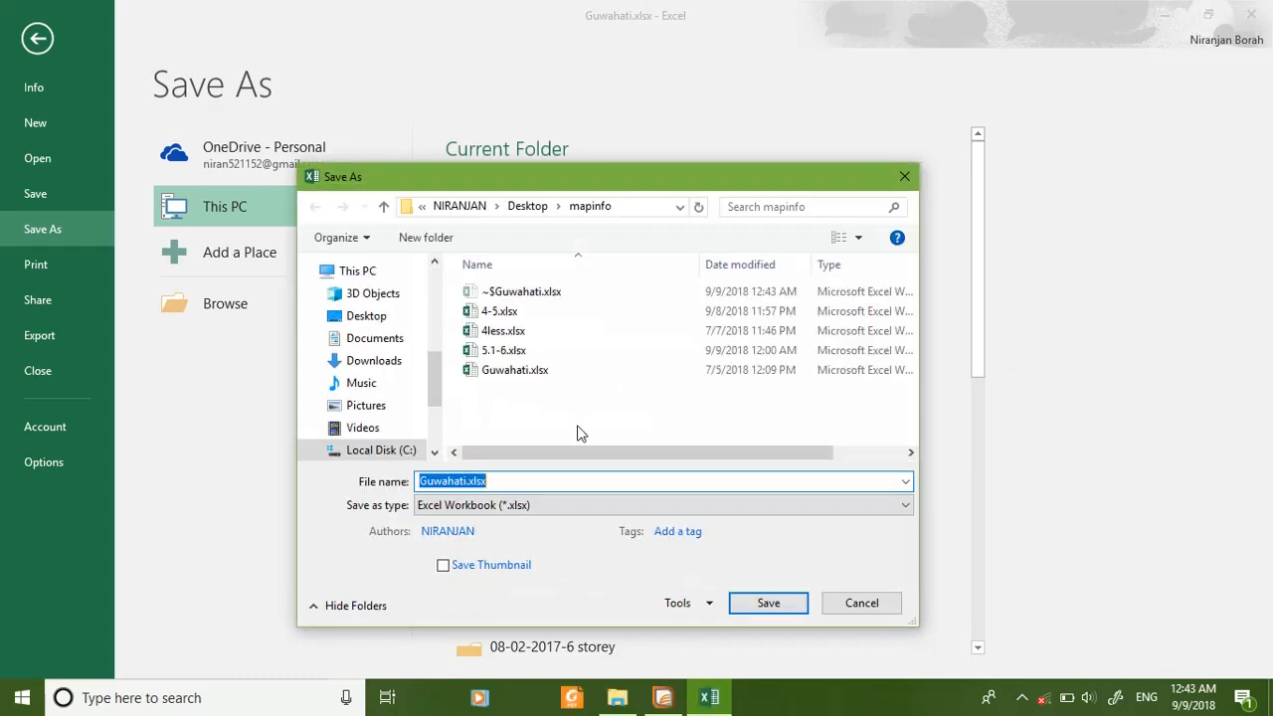
click(502, 506)
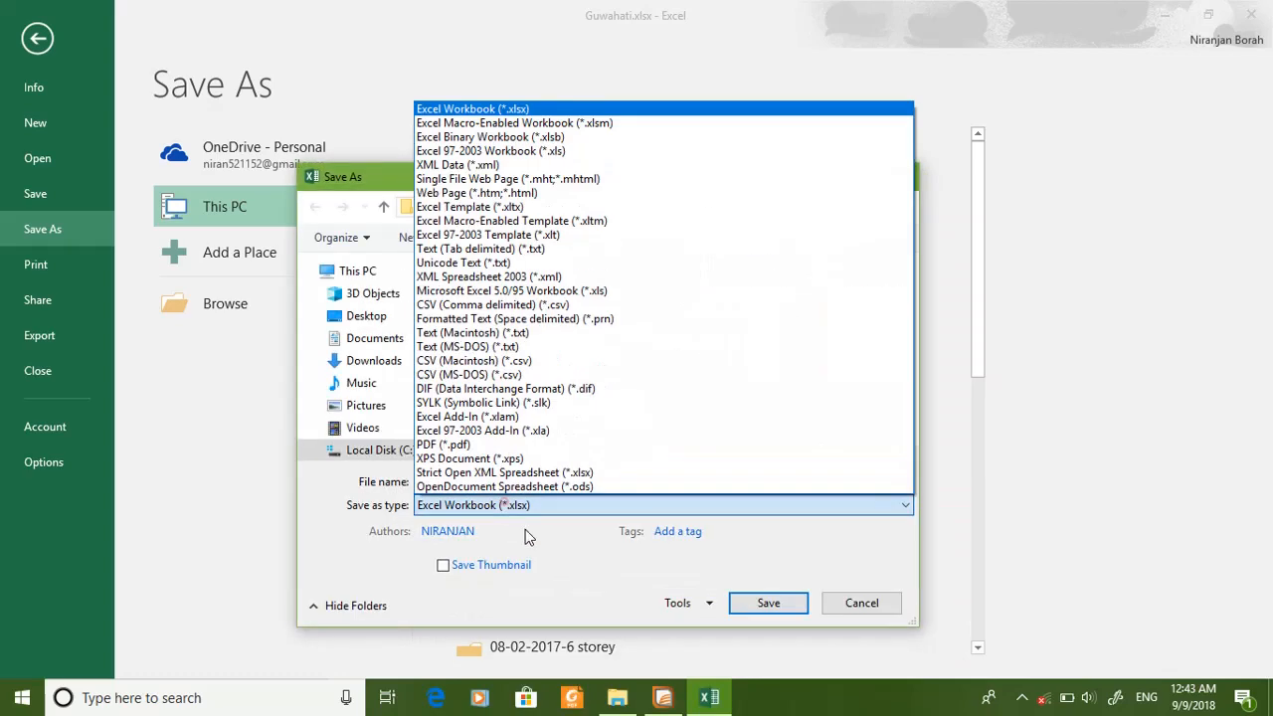
click(565, 150)
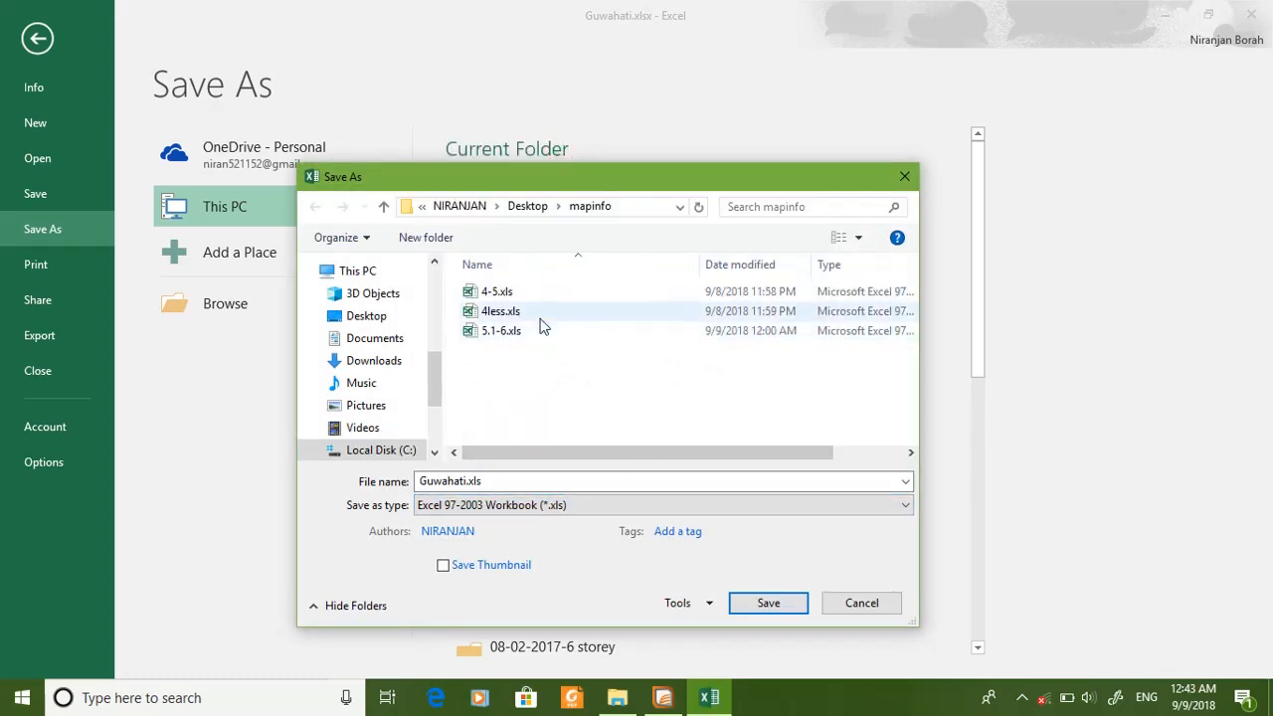
click(747, 605)
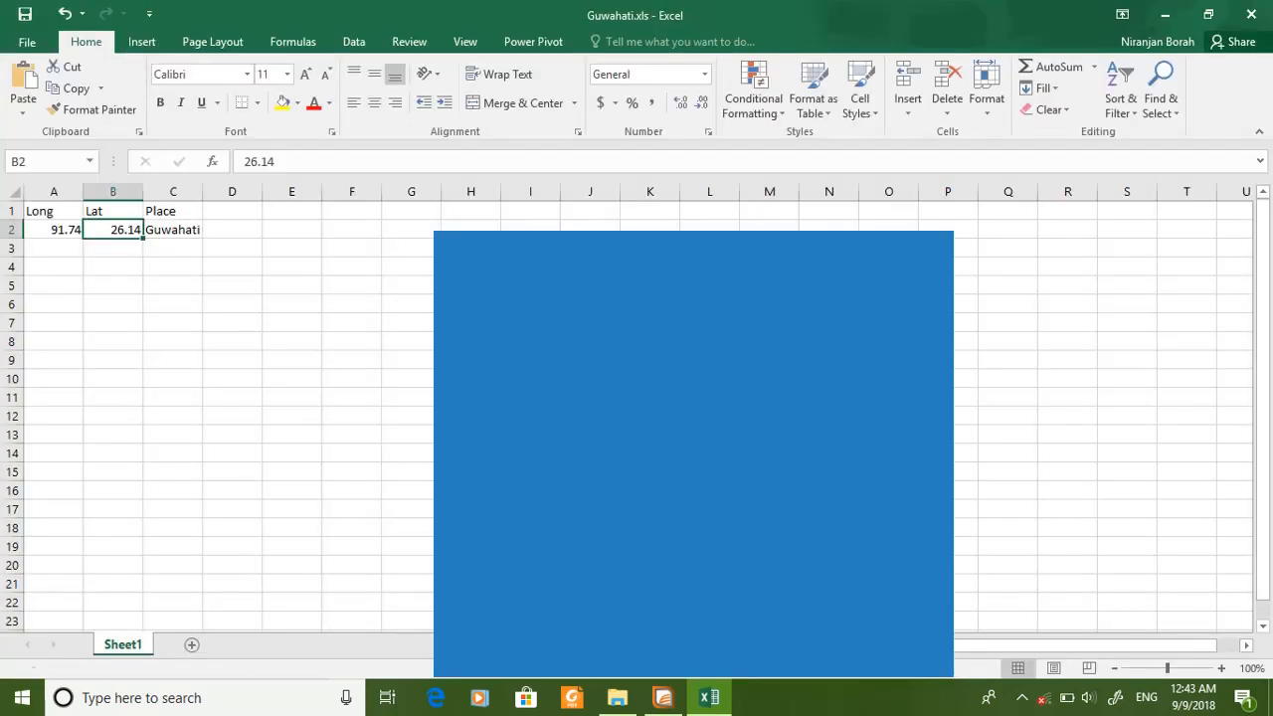
click(1253, 18)
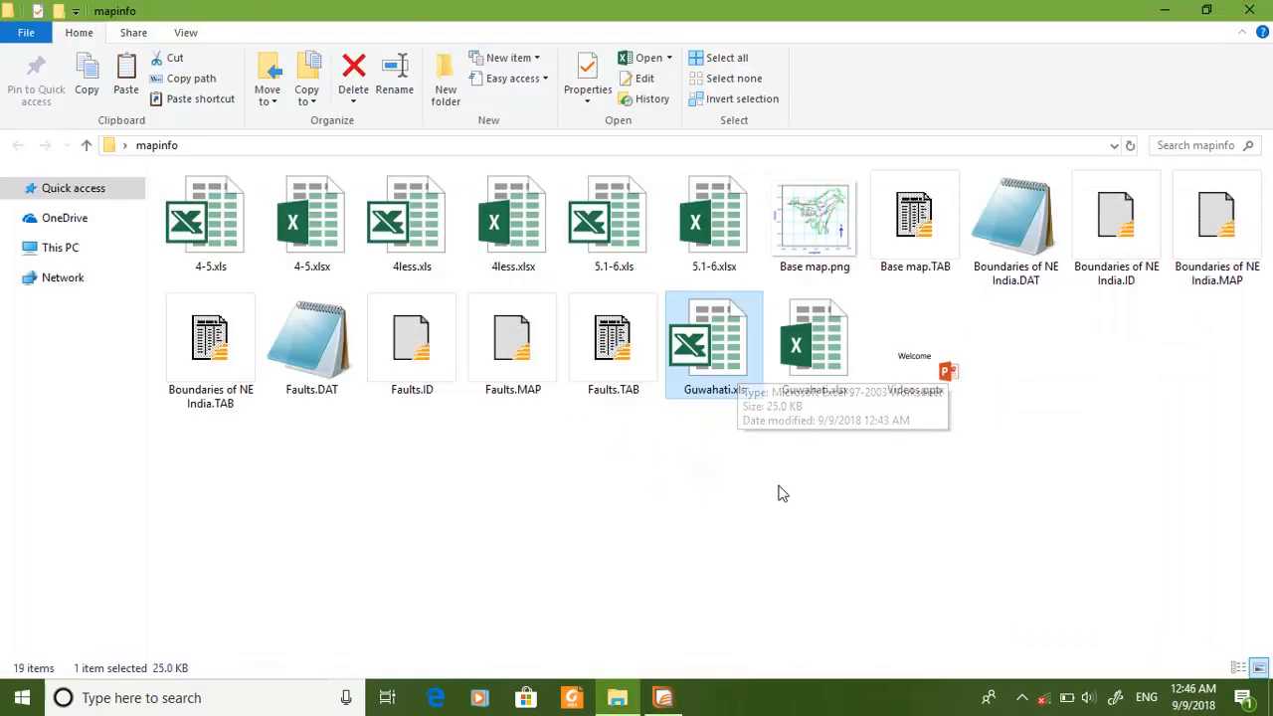
Step: Duplicate Guwahati.xls within the mapinfo folder, then open the copy to check its contents and close it
key(ctrl+c)
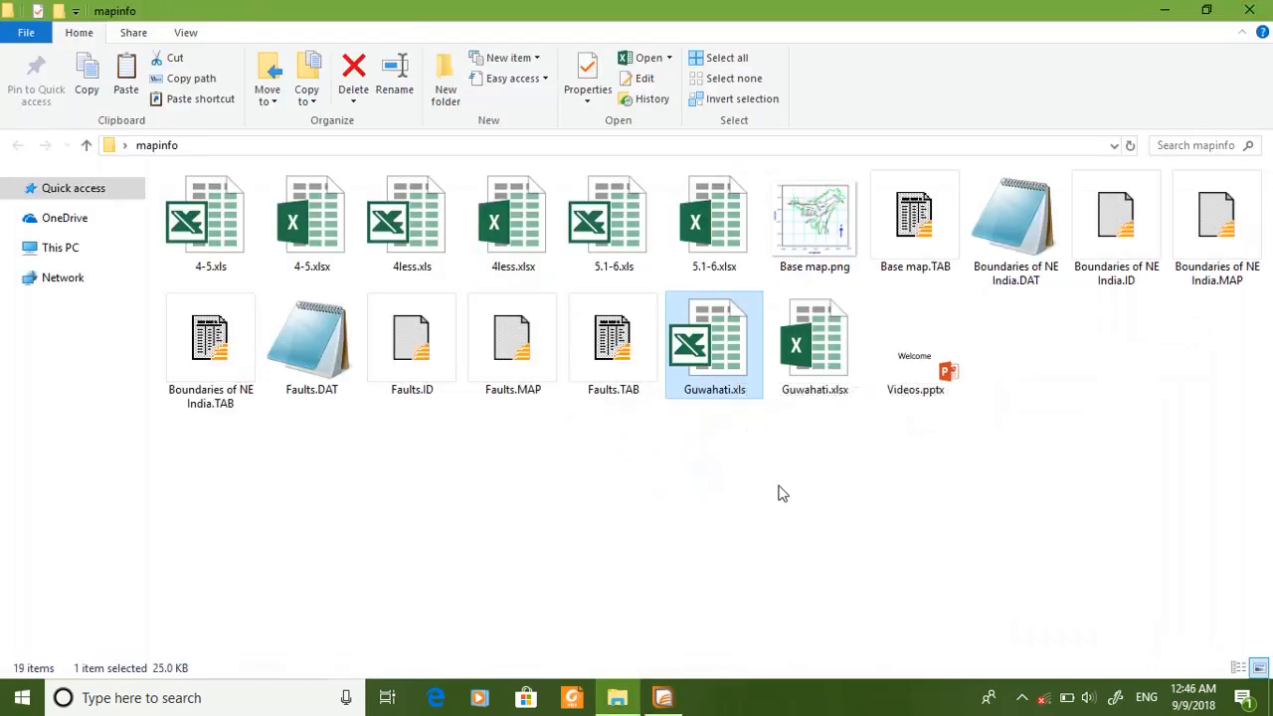
key(ctrl+v)
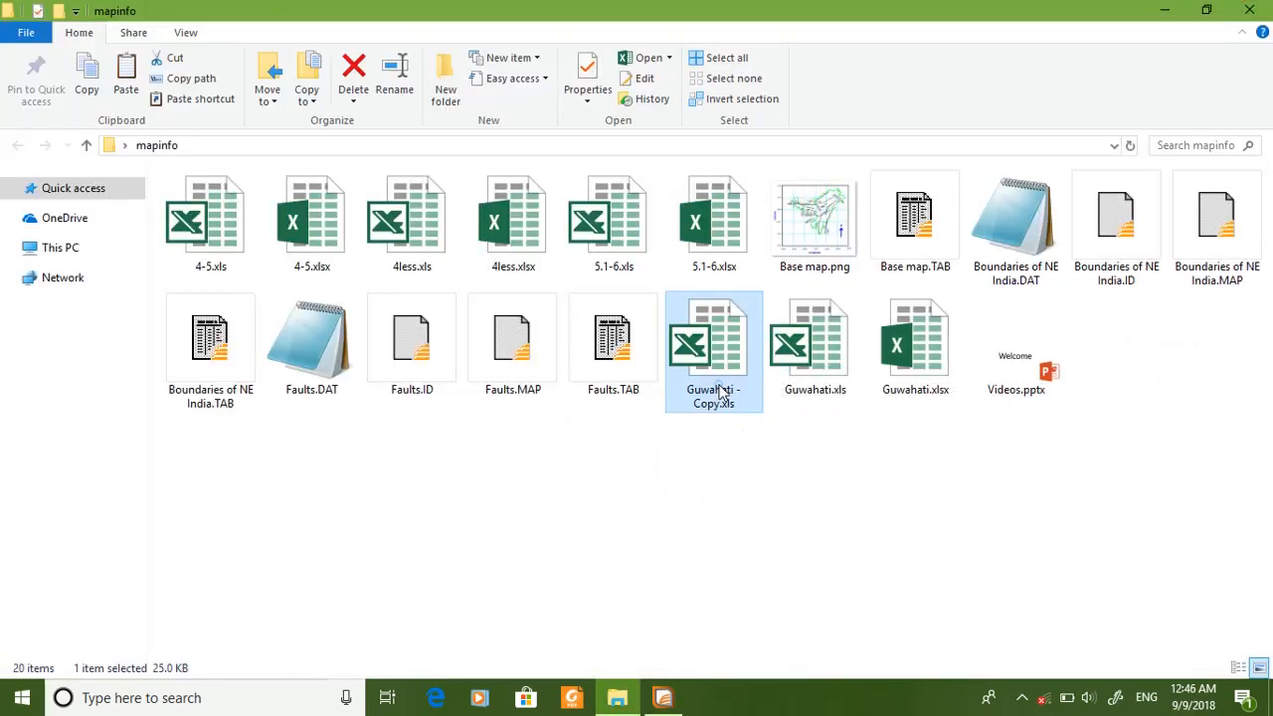
right_click(721, 391)
click(844, 543)
double_click(731, 366)
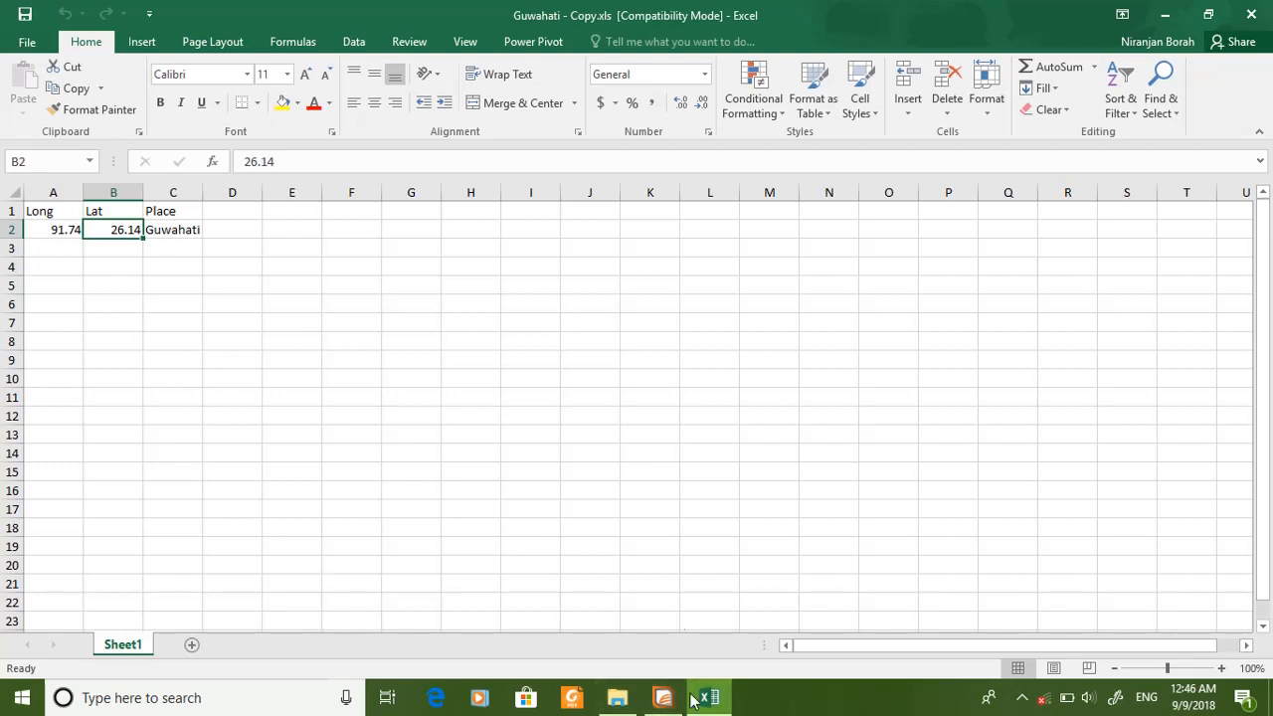
click(1251, 20)
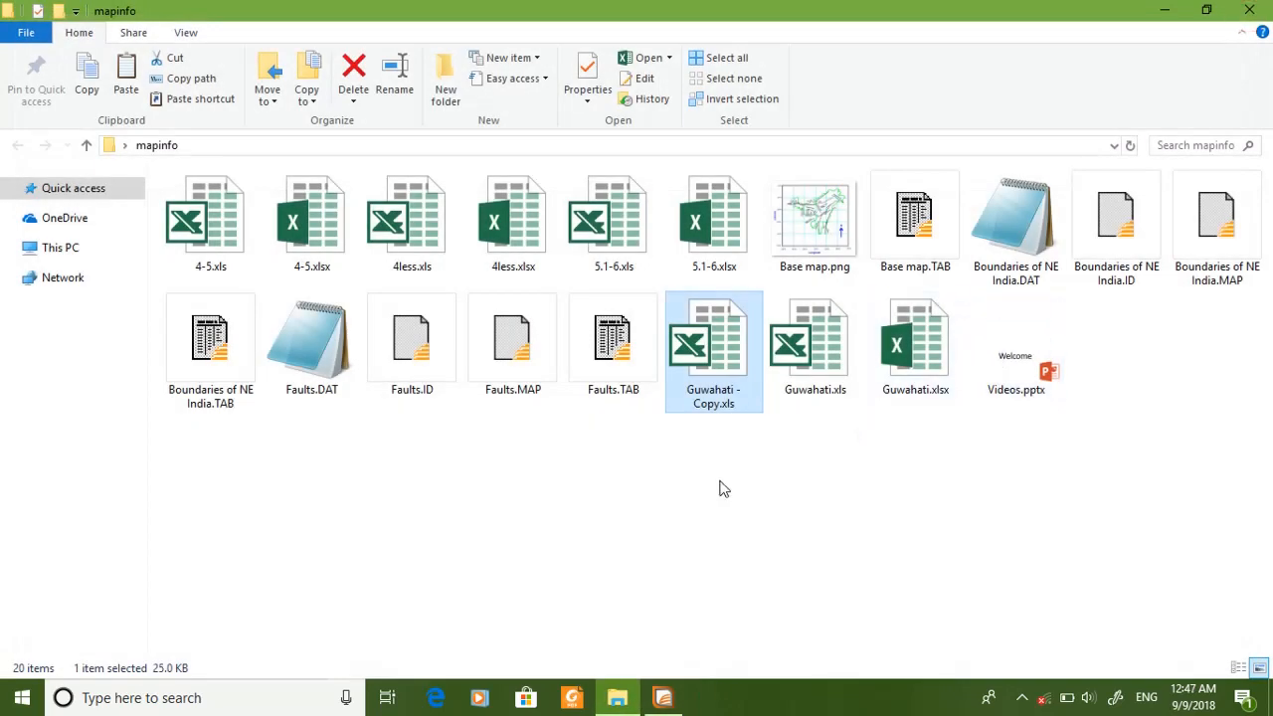
Step: Rename the copied Guwahati workbook as GuwahatiCC.xls
right_click(718, 370)
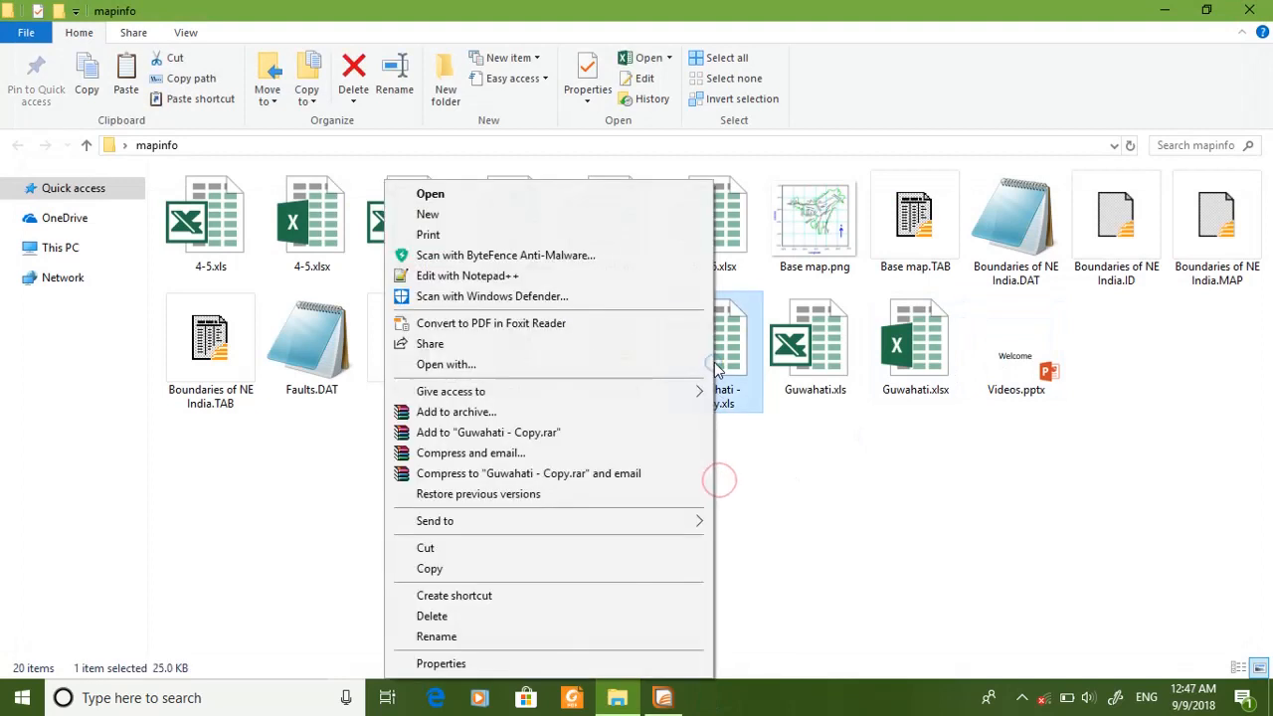
click(542, 649)
click(719, 406)
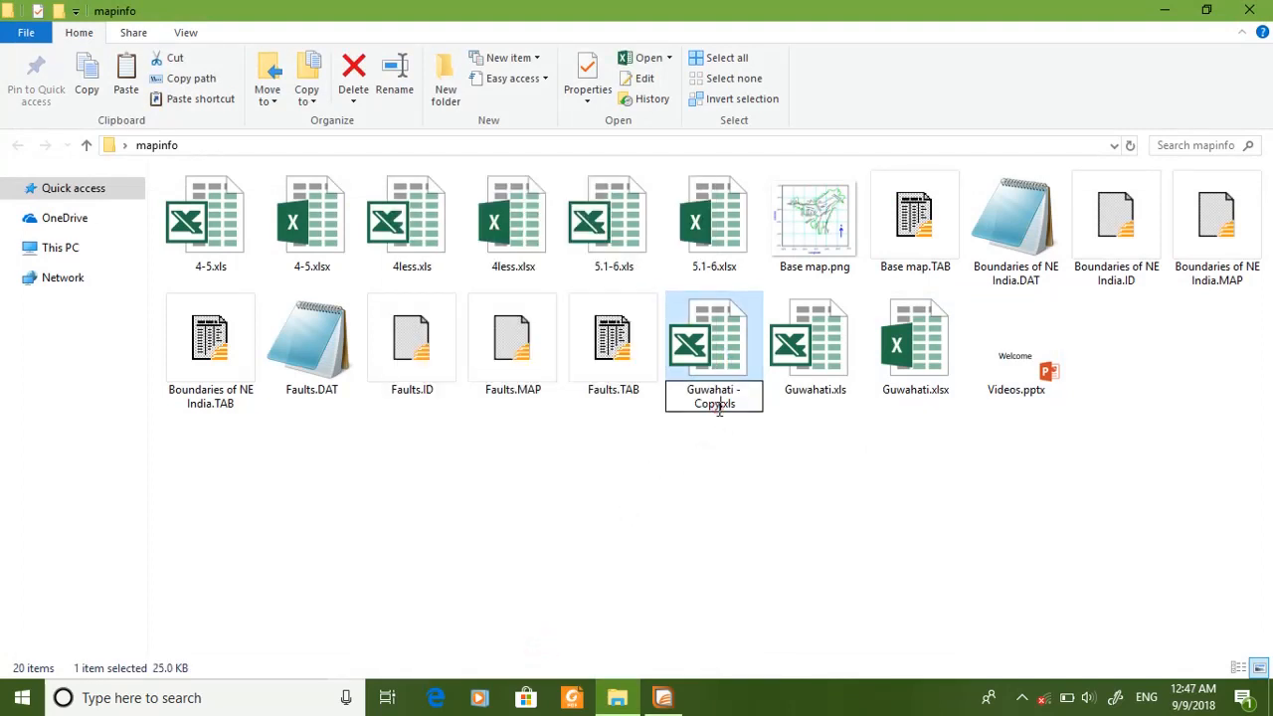
key(BackSpace)
key(BackSpace)
key(BackSpace)
key(BackSpace)
key(BackSpace)
key(BackSpace)
key(BackSpace)
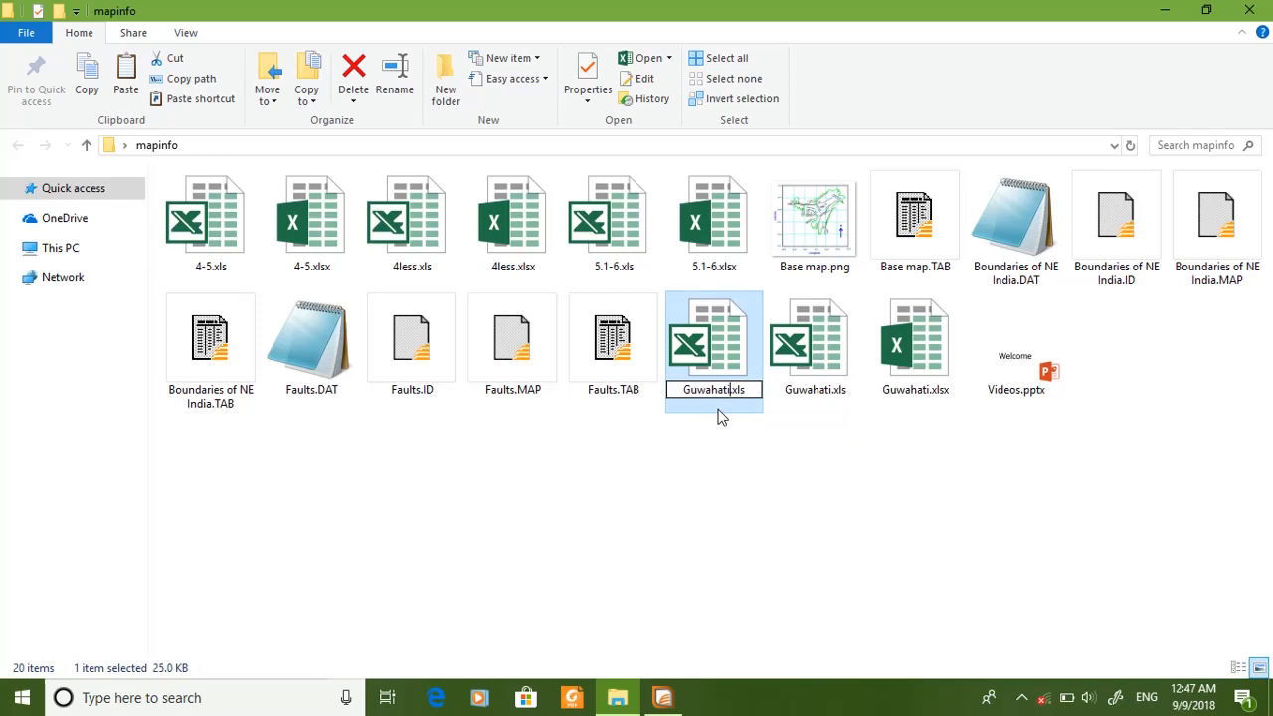
text(CC)
key(Return)
Step: Switch to MapInfo and open GuwahatiCC.xls from the mapinfo folder as a Microsoft Excel table, keeping the default field properties
click(667, 698)
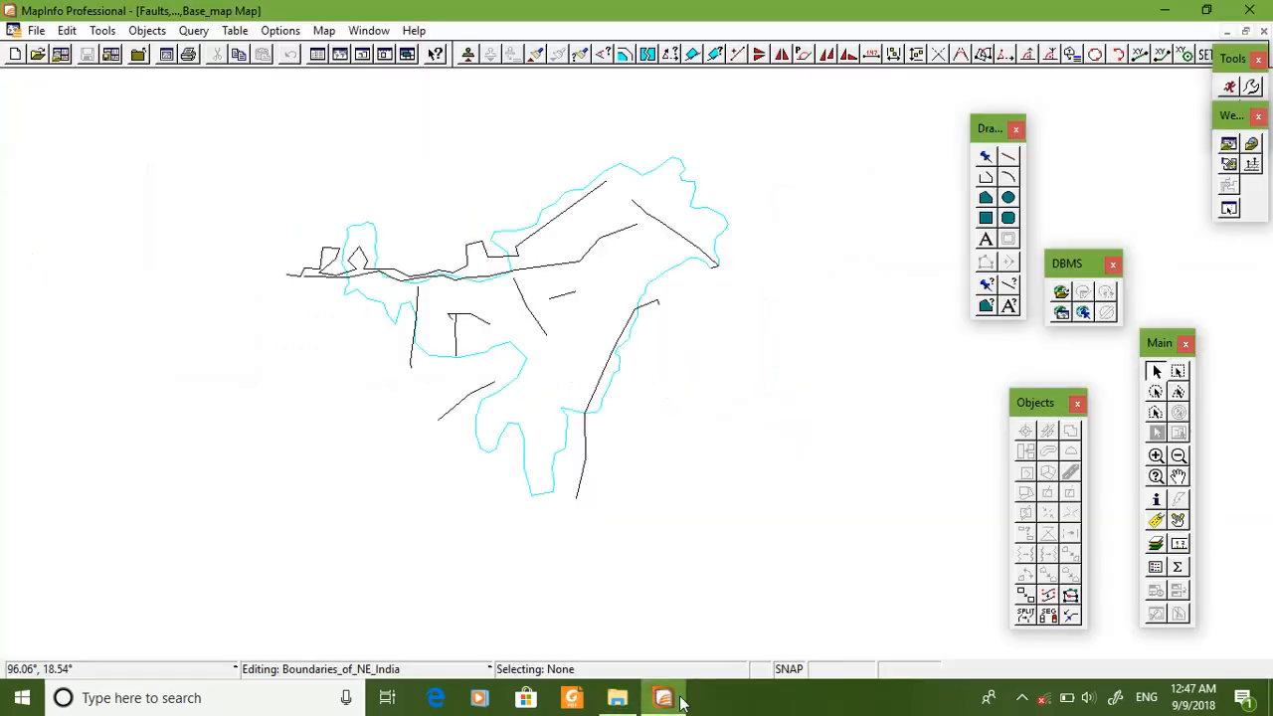
click(38, 53)
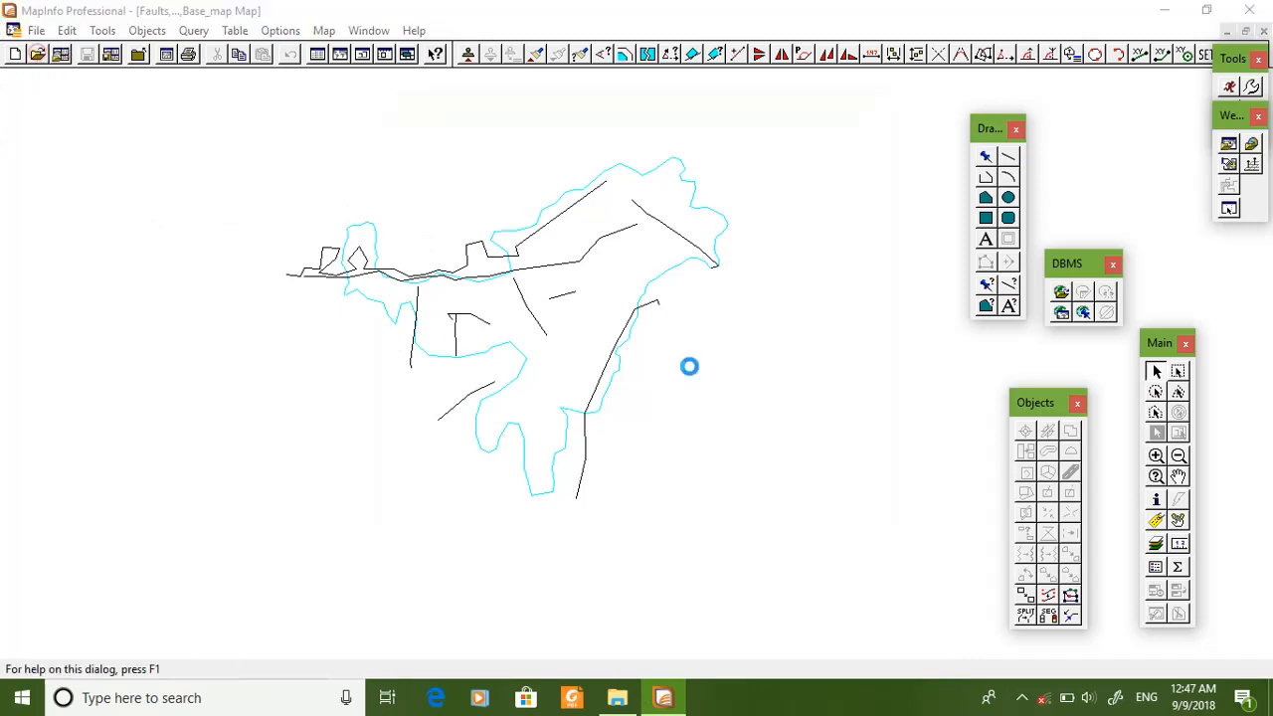
click(676, 449)
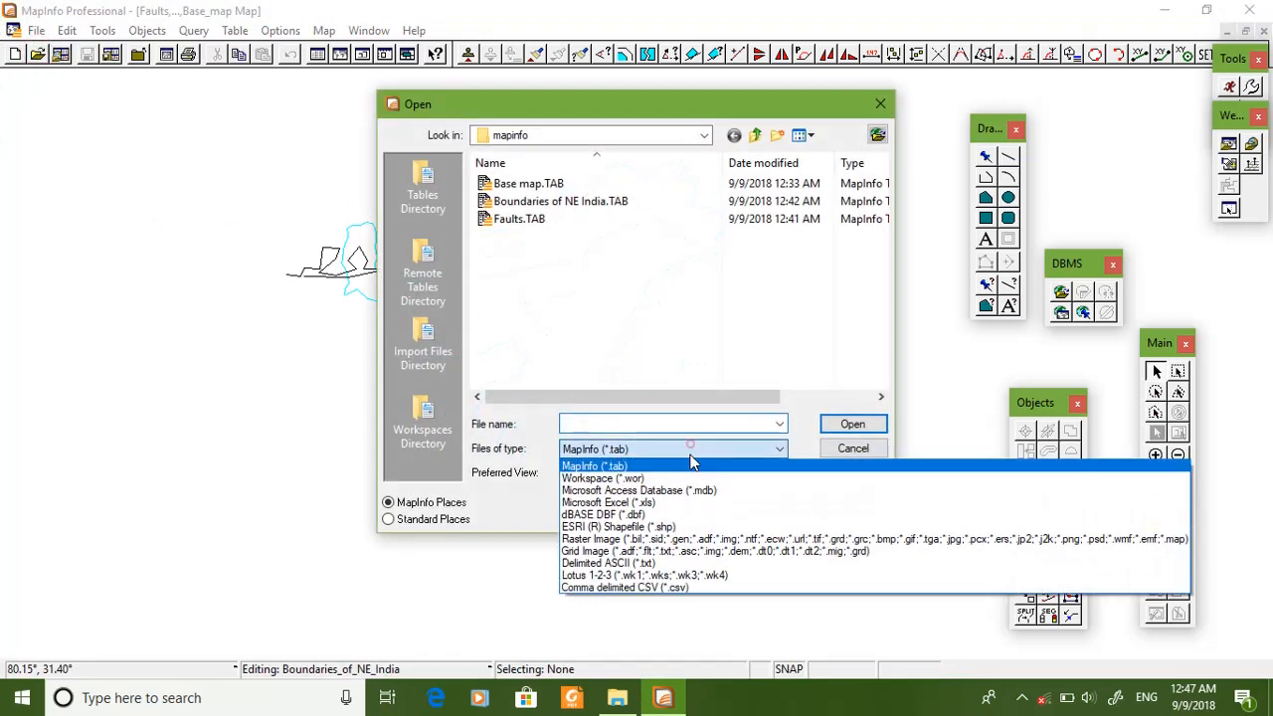
click(664, 503)
click(553, 257)
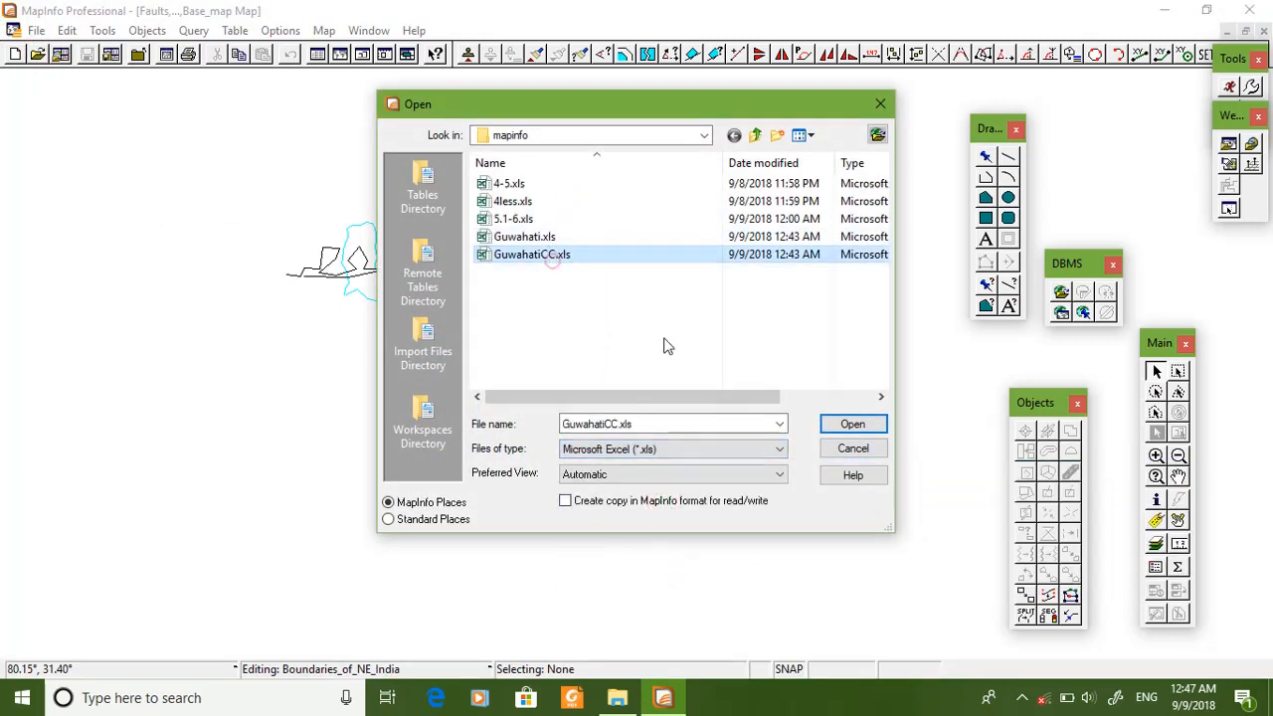
click(854, 425)
click(565, 347)
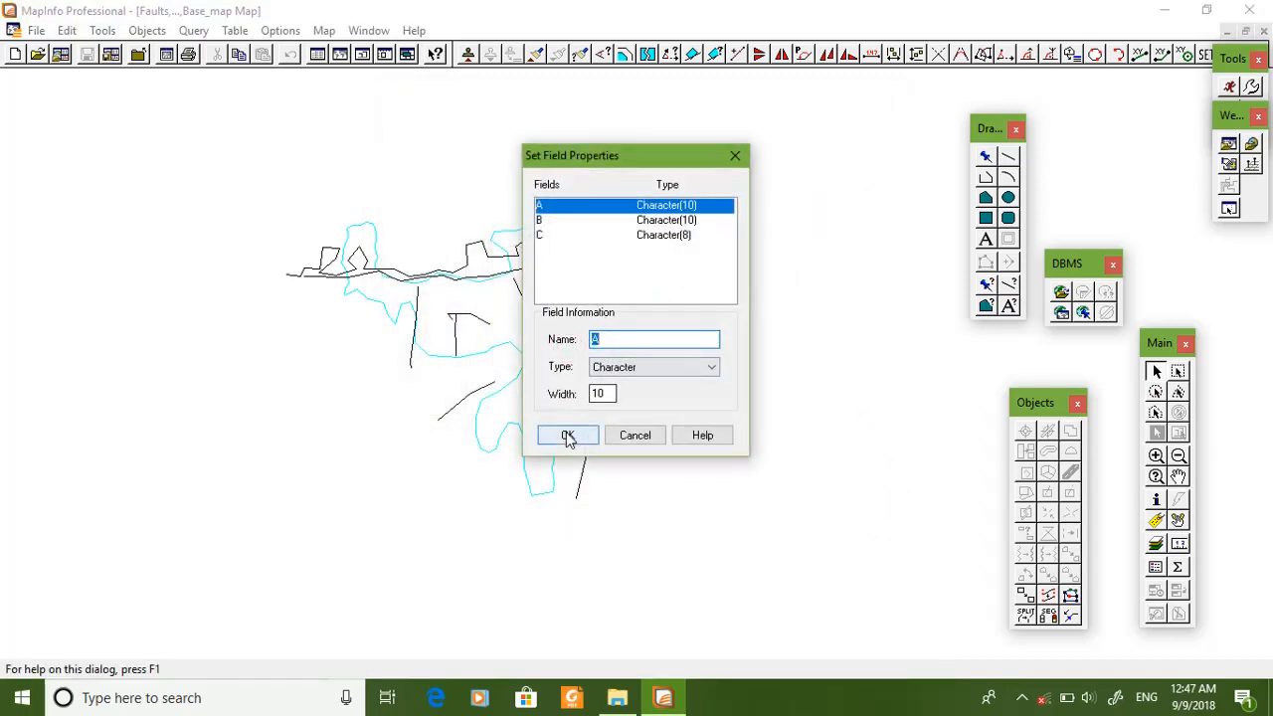
click(567, 437)
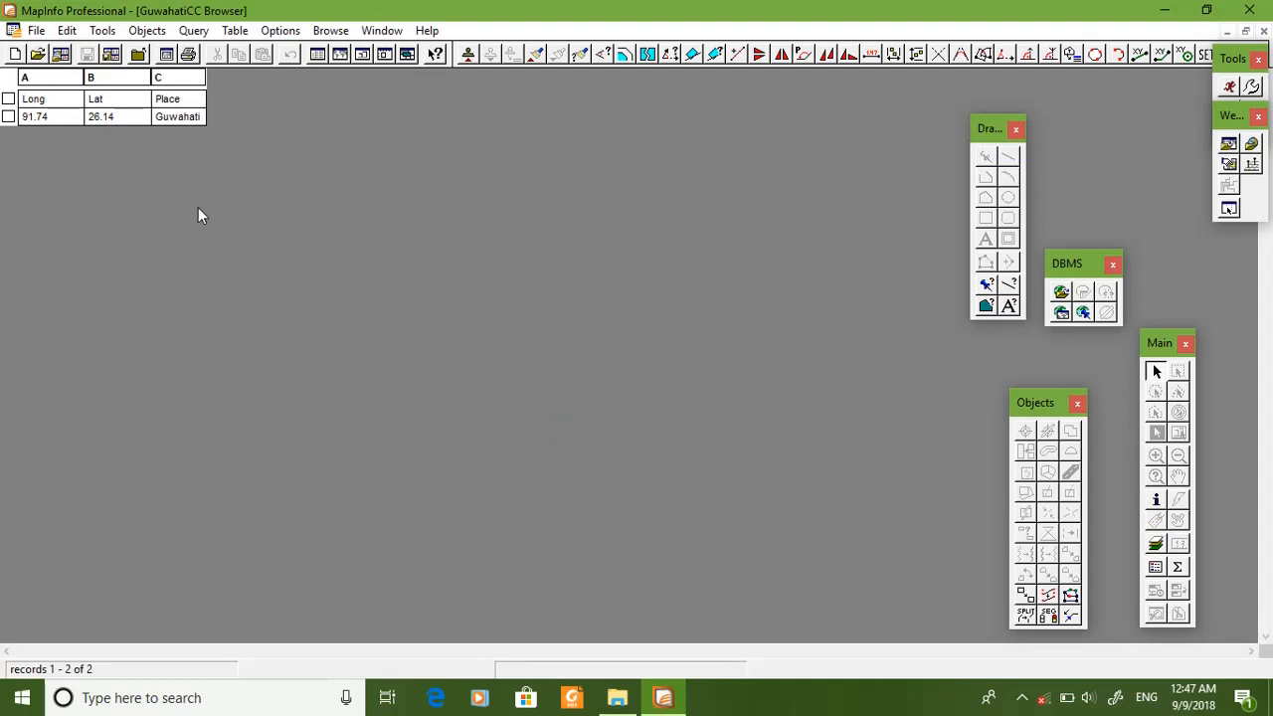
Step: Start Create Points for the GuwahatiCC table, taking X coordinates from column A and Y coordinates from column B
click(236, 31)
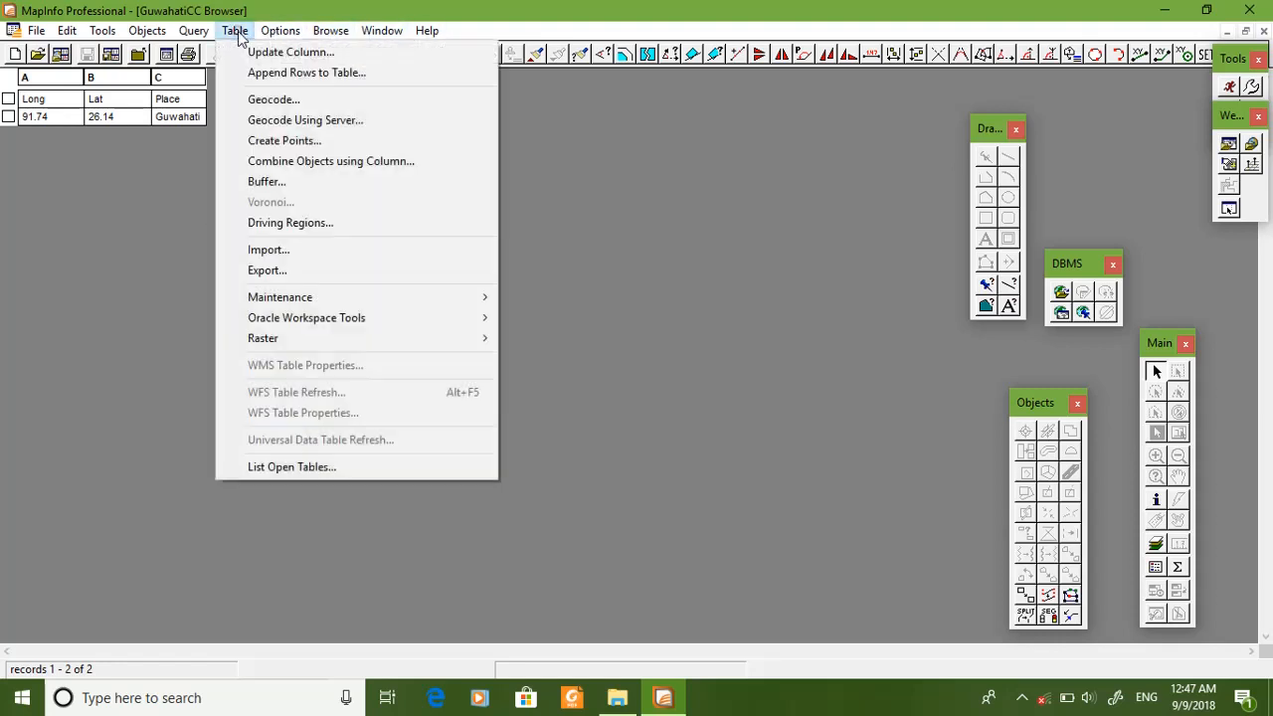
click(307, 142)
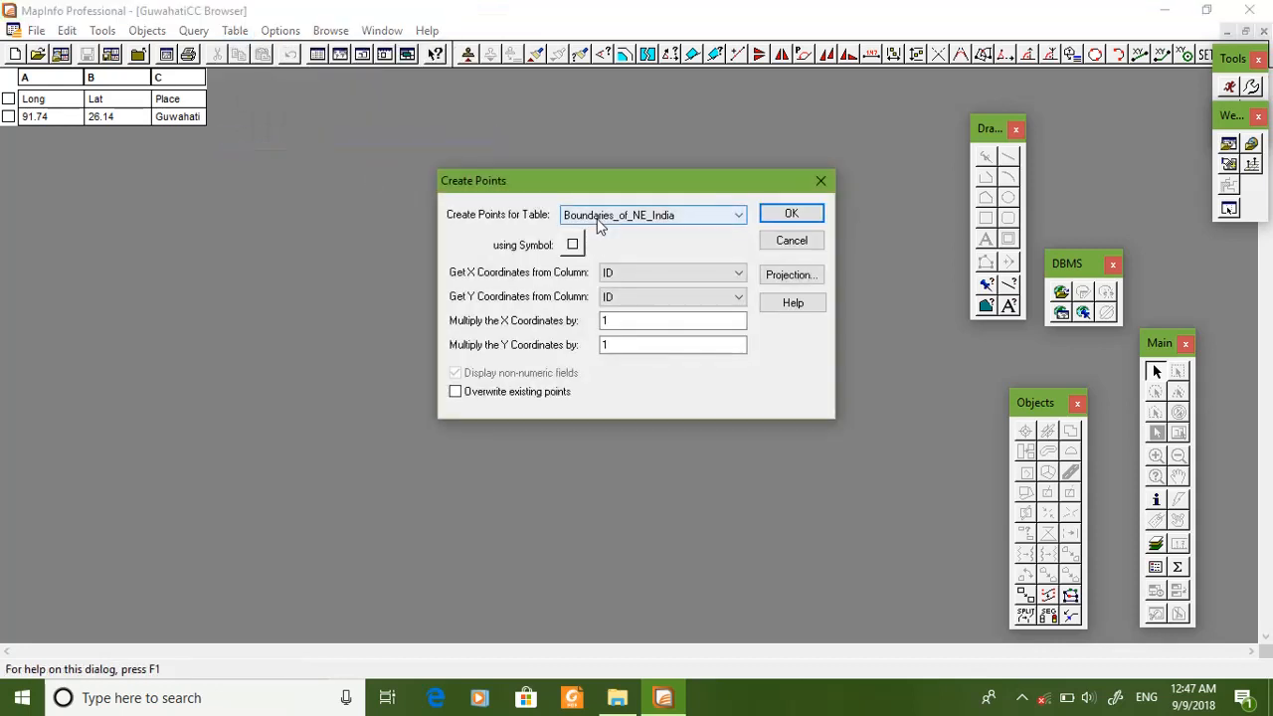
click(597, 225)
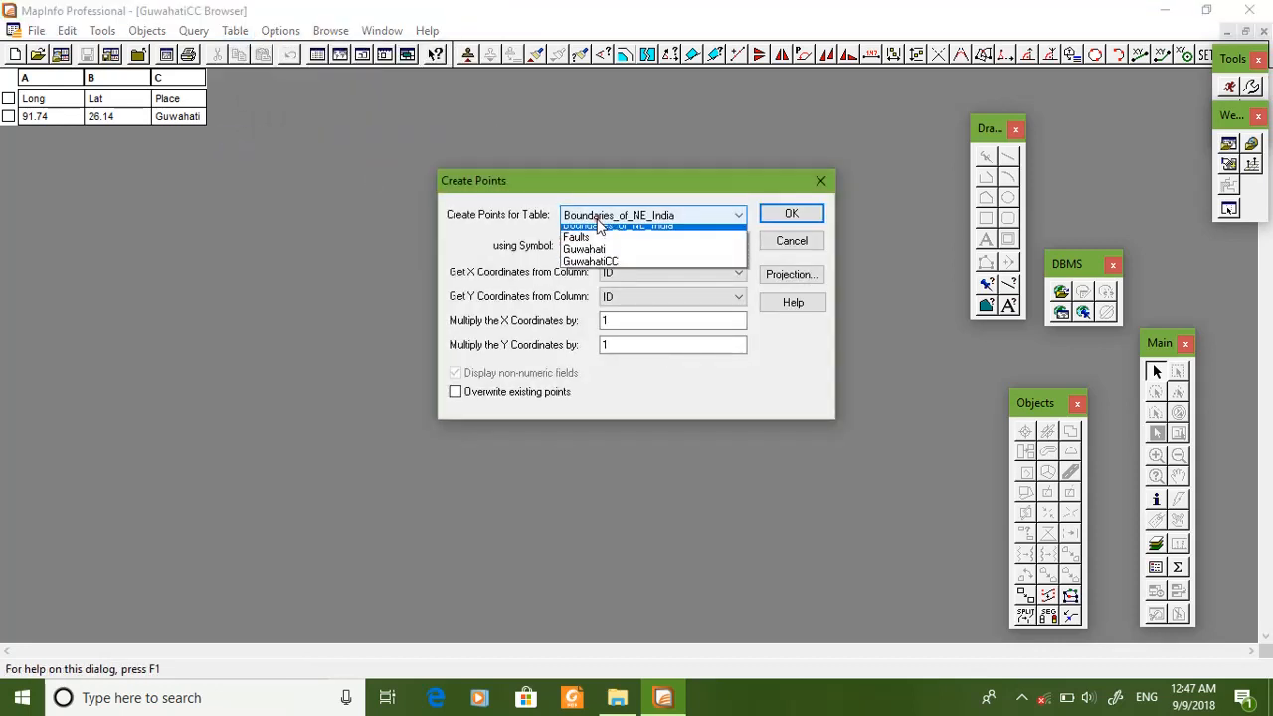
click(634, 270)
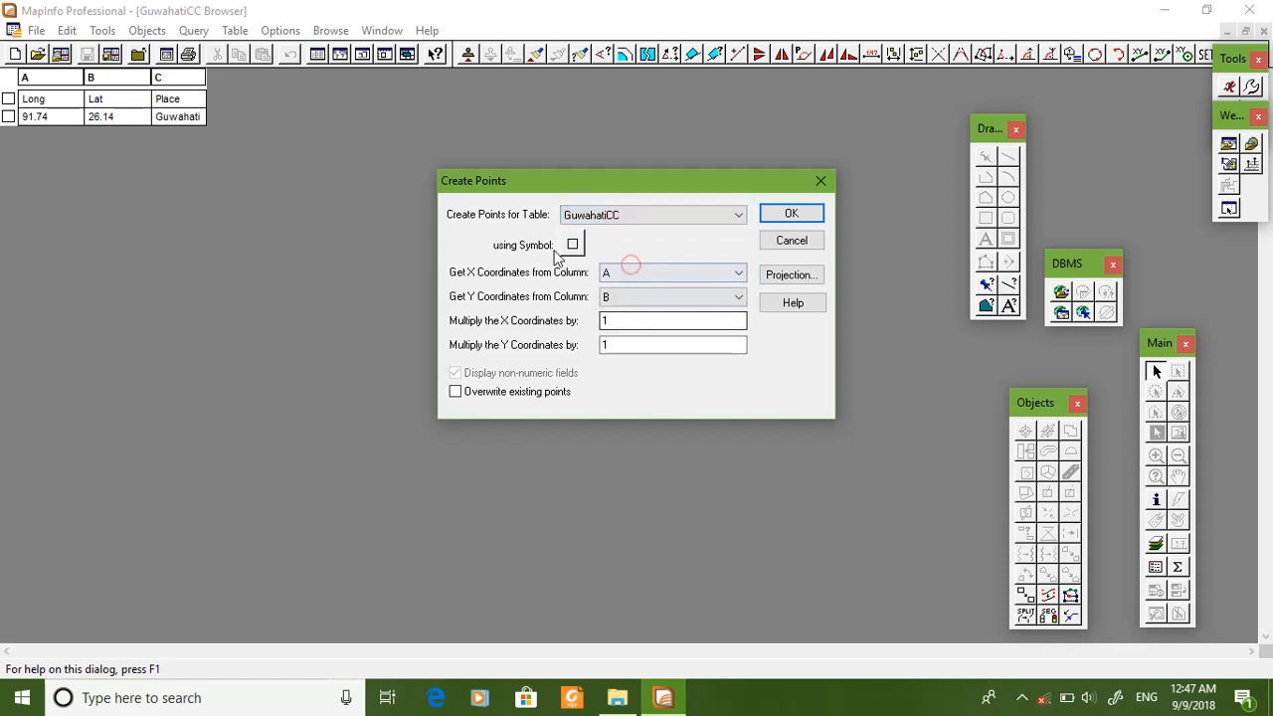
Step: Set the point symbol to a yellow filled star of size 14 and create the points, retrying the file access if needed
click(572, 247)
click(637, 227)
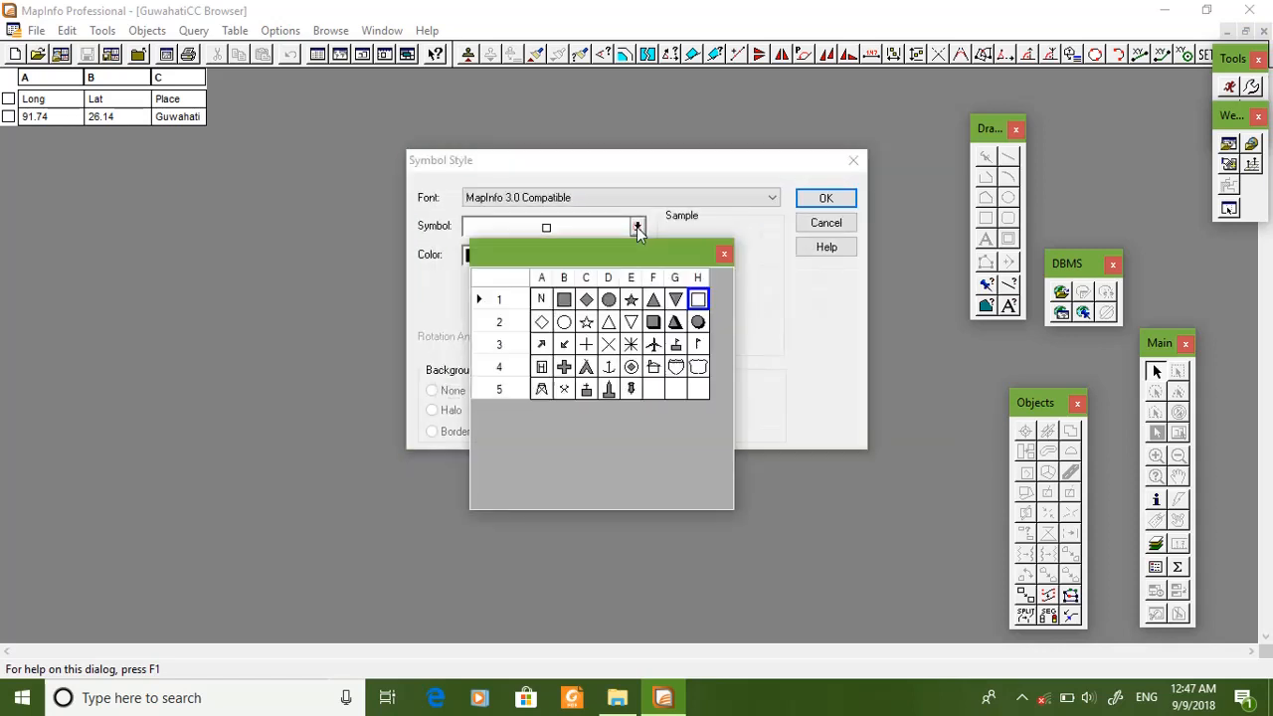
click(629, 300)
click(587, 255)
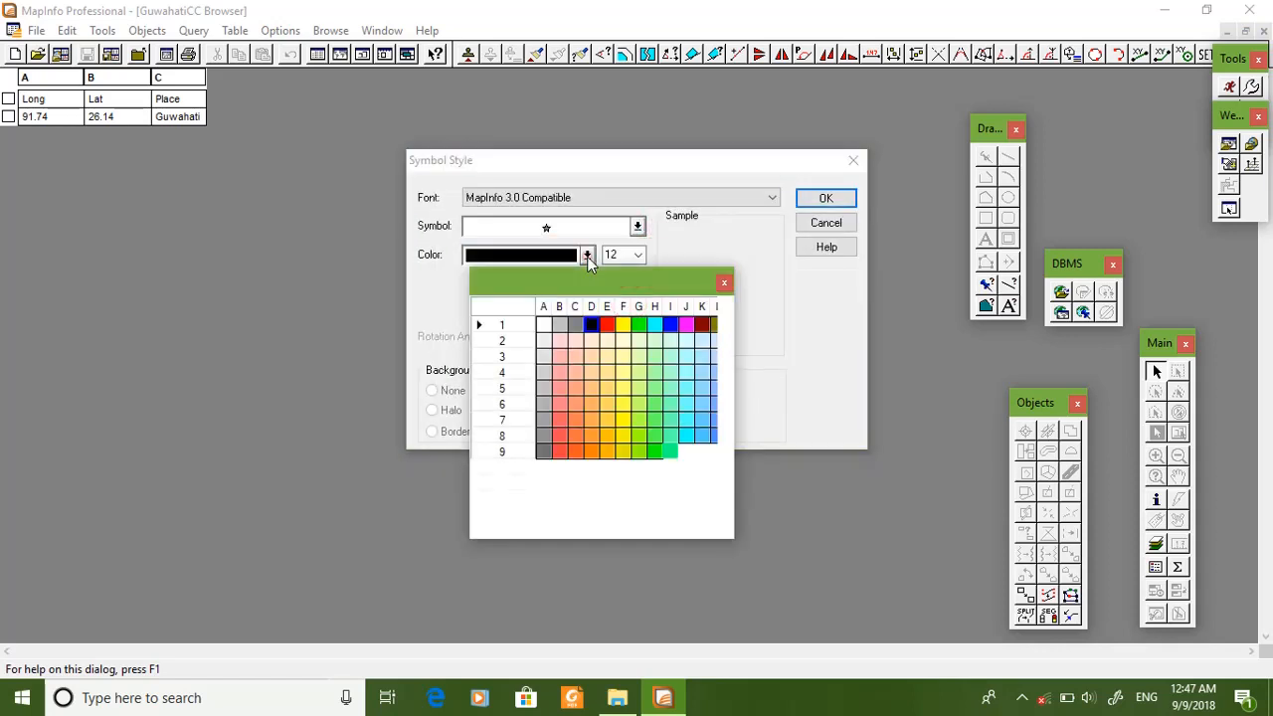
click(625, 329)
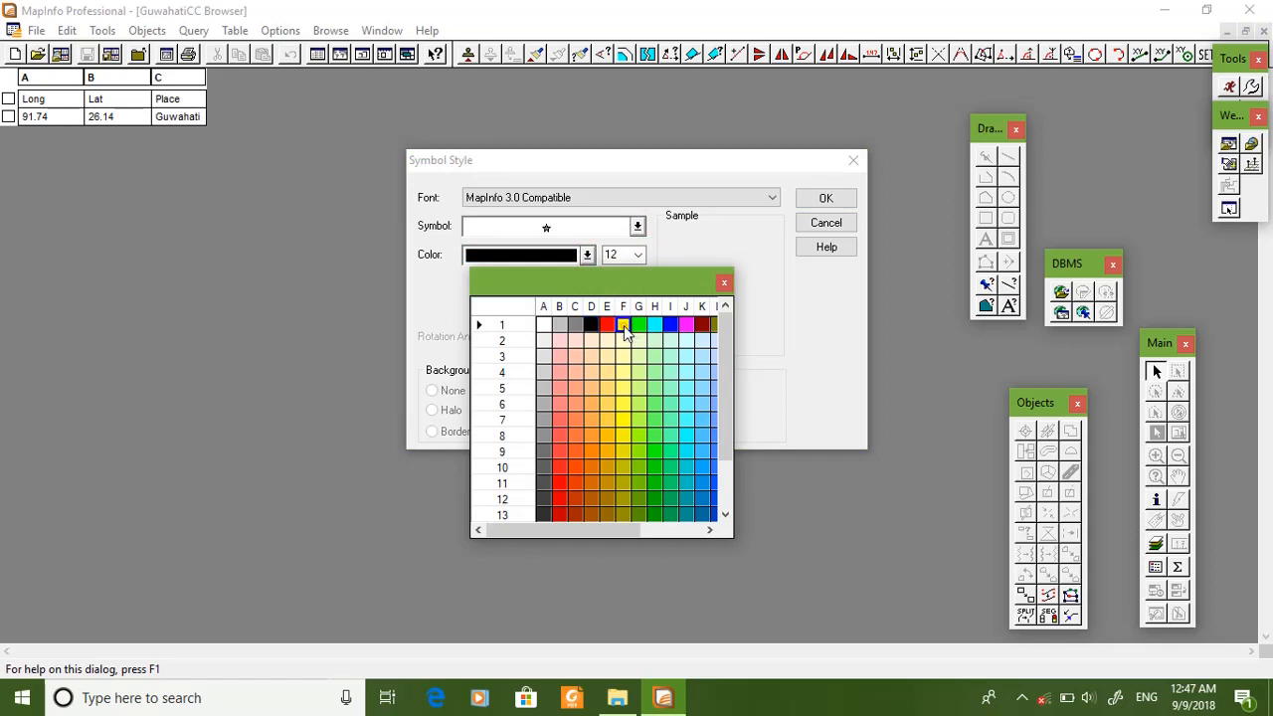
click(607, 324)
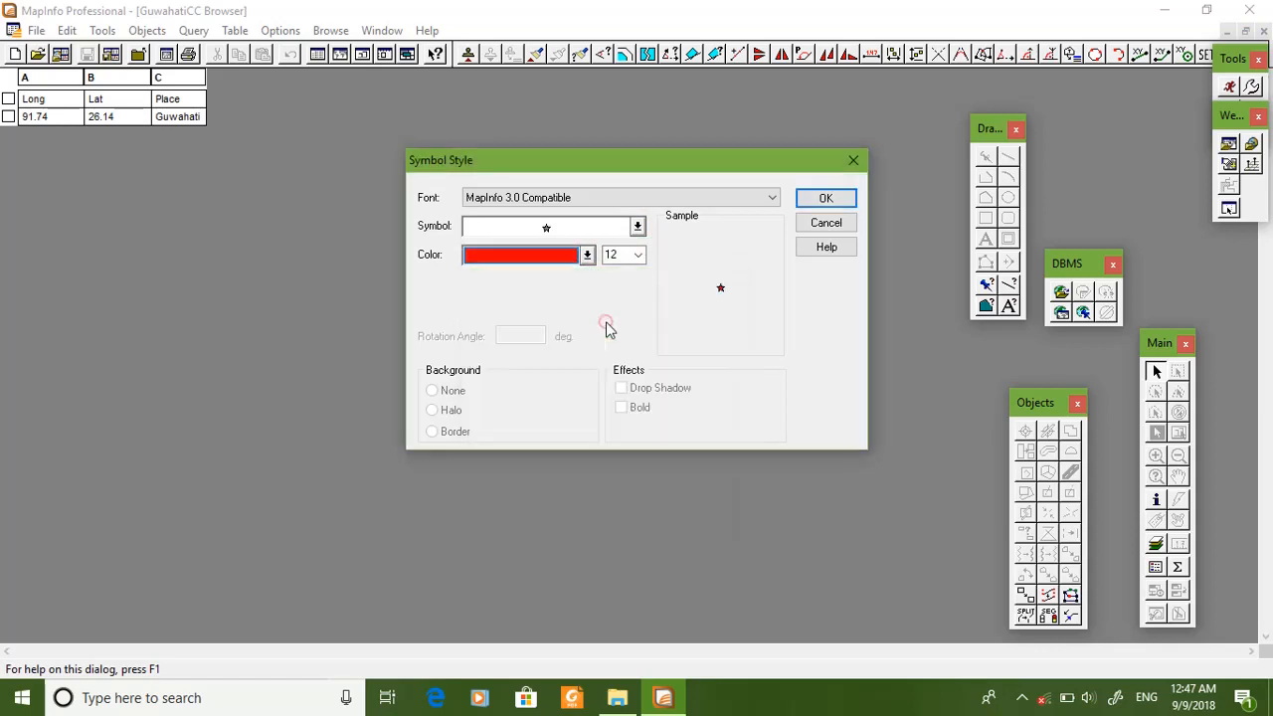
click(587, 255)
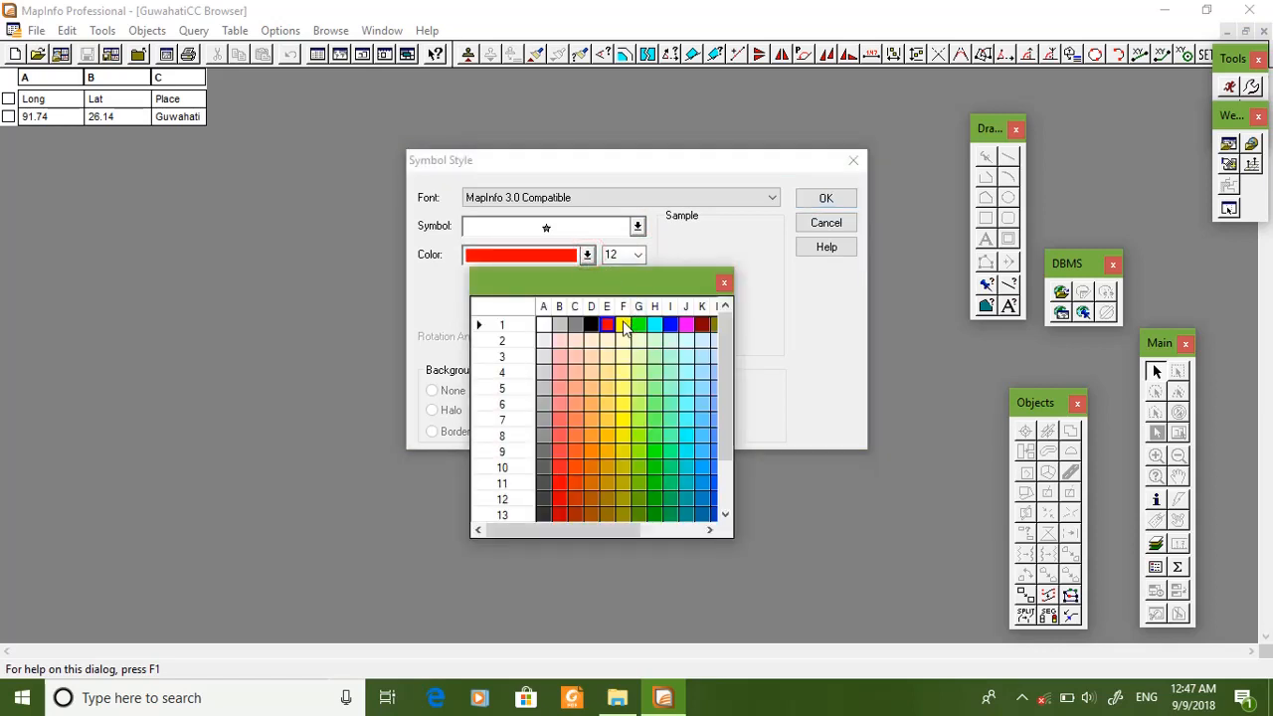
click(622, 326)
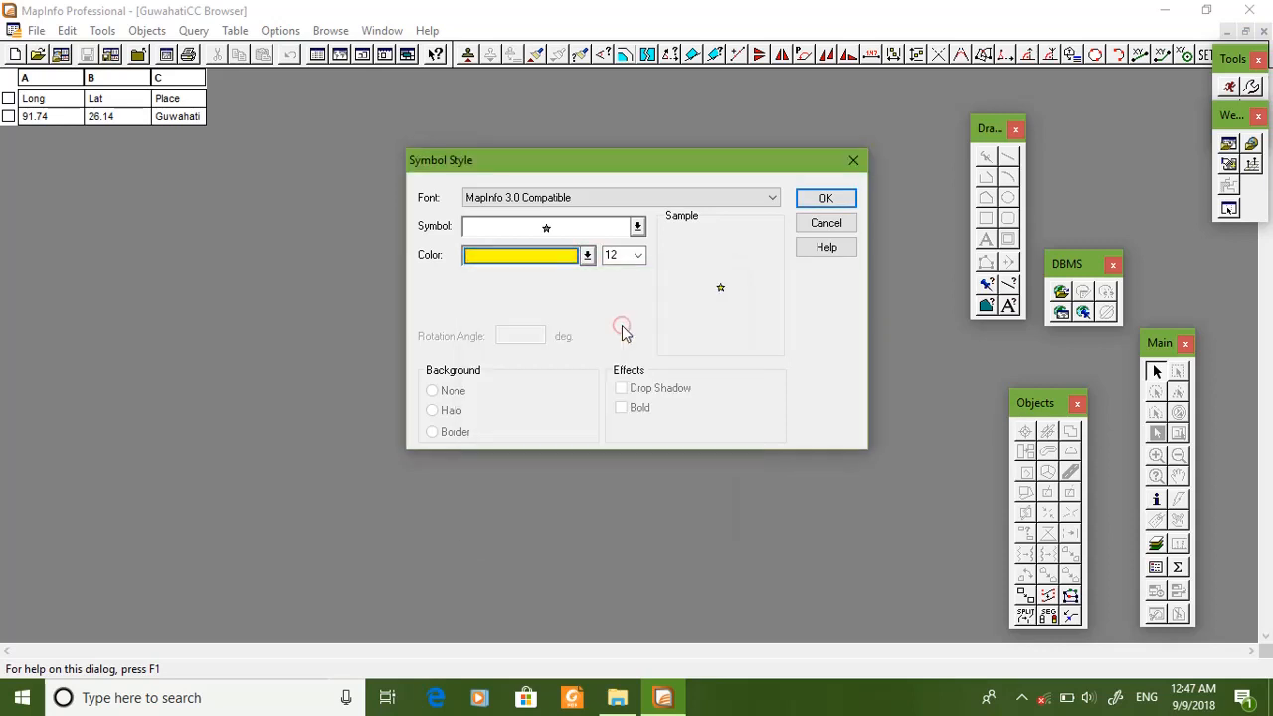
click(637, 254)
click(610, 321)
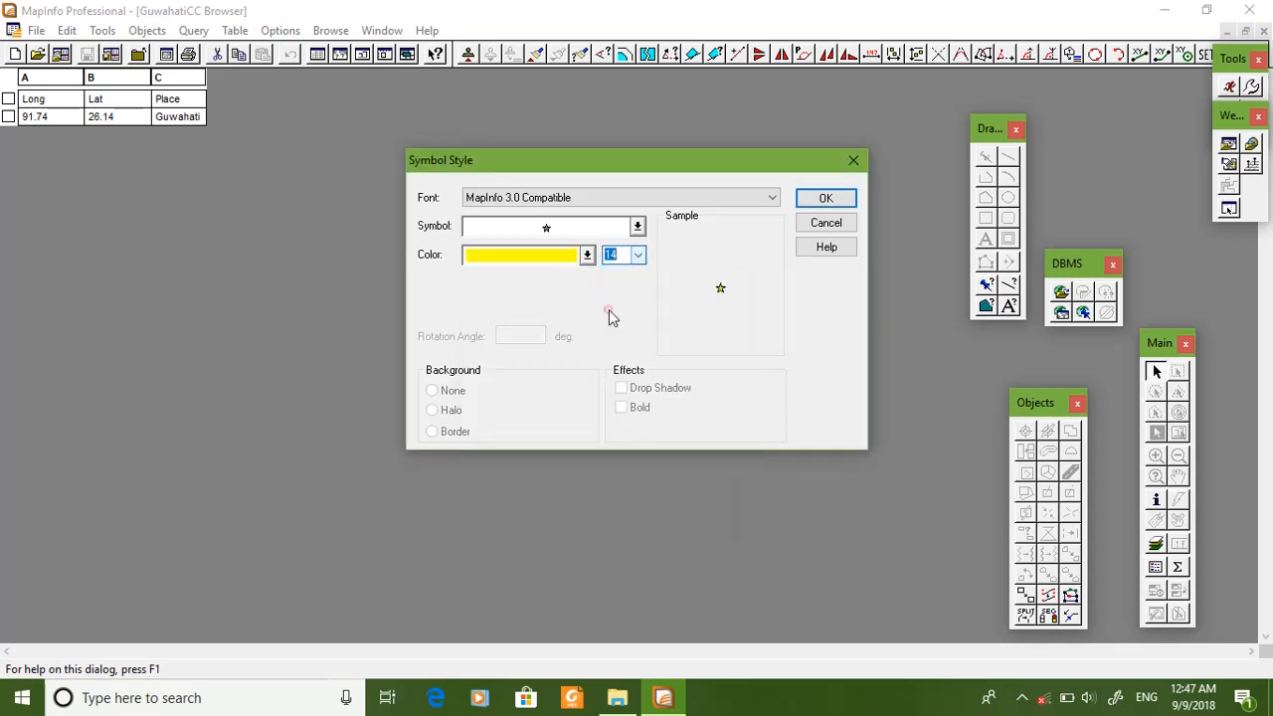
click(825, 198)
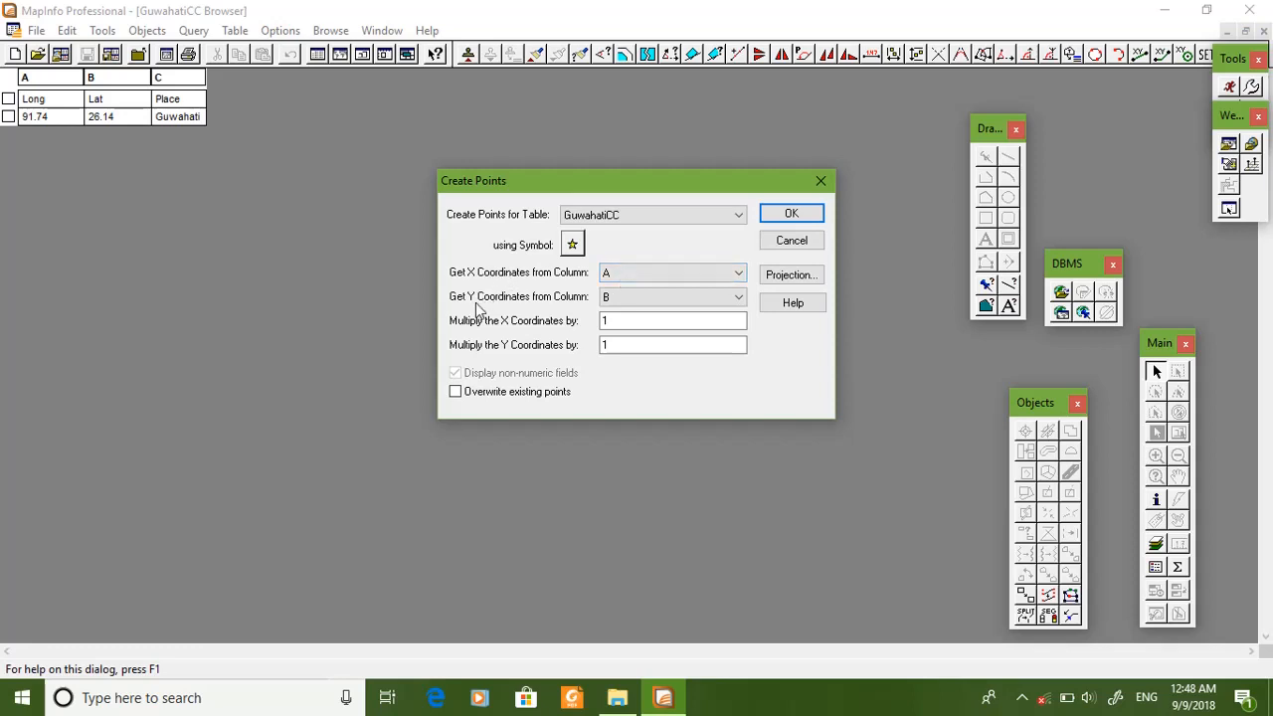
click(792, 218)
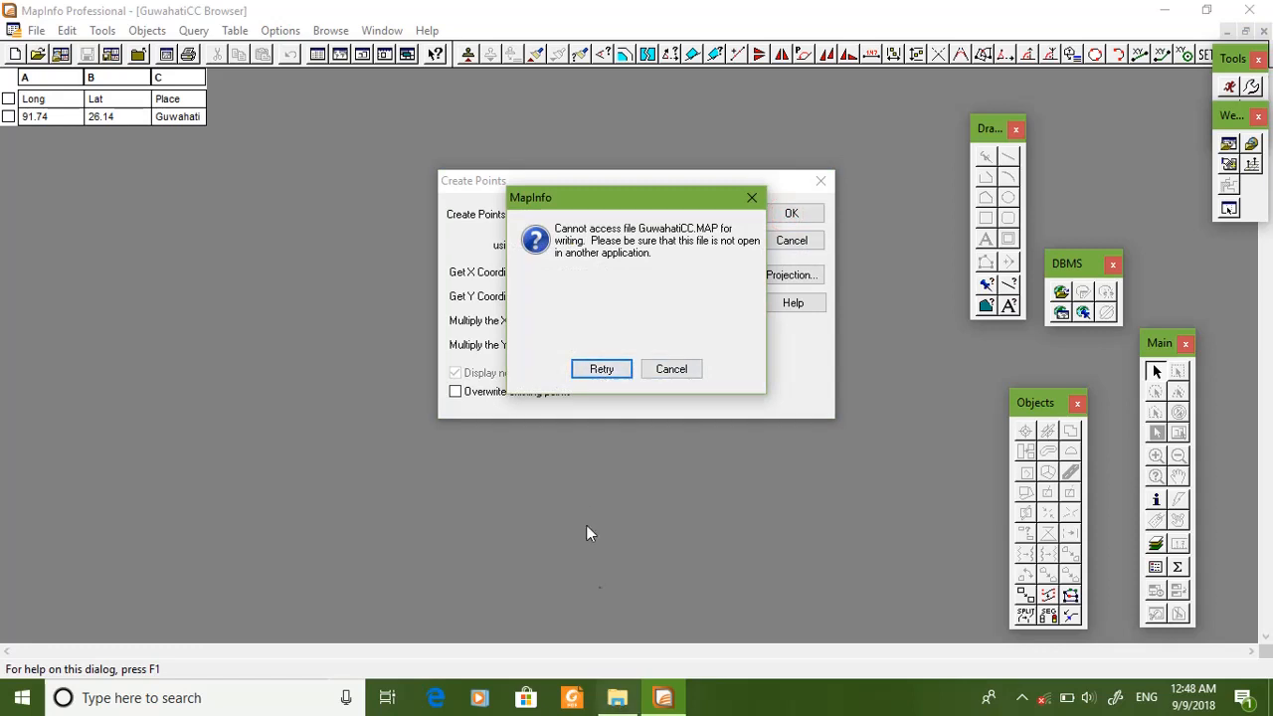
click(587, 374)
Step: Return to the Faults and Base_map map window and add GuwahatiCC.TAB to it
click(617, 697)
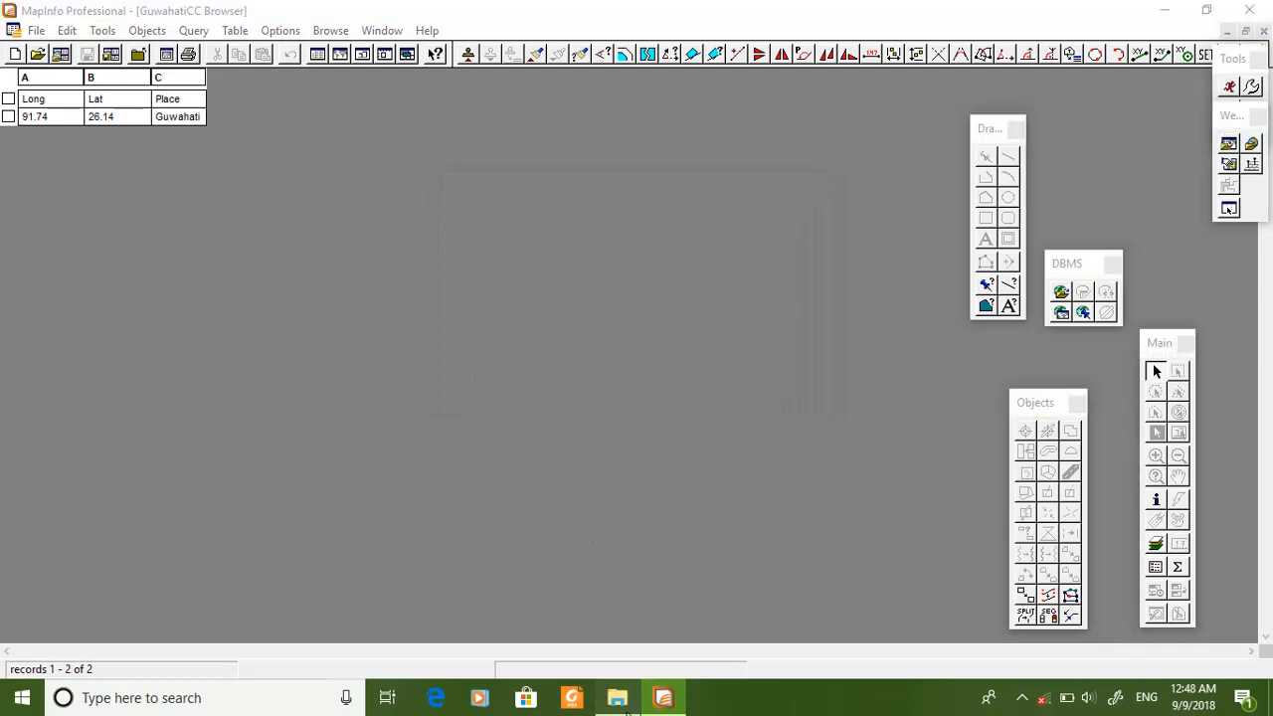
click(662, 697)
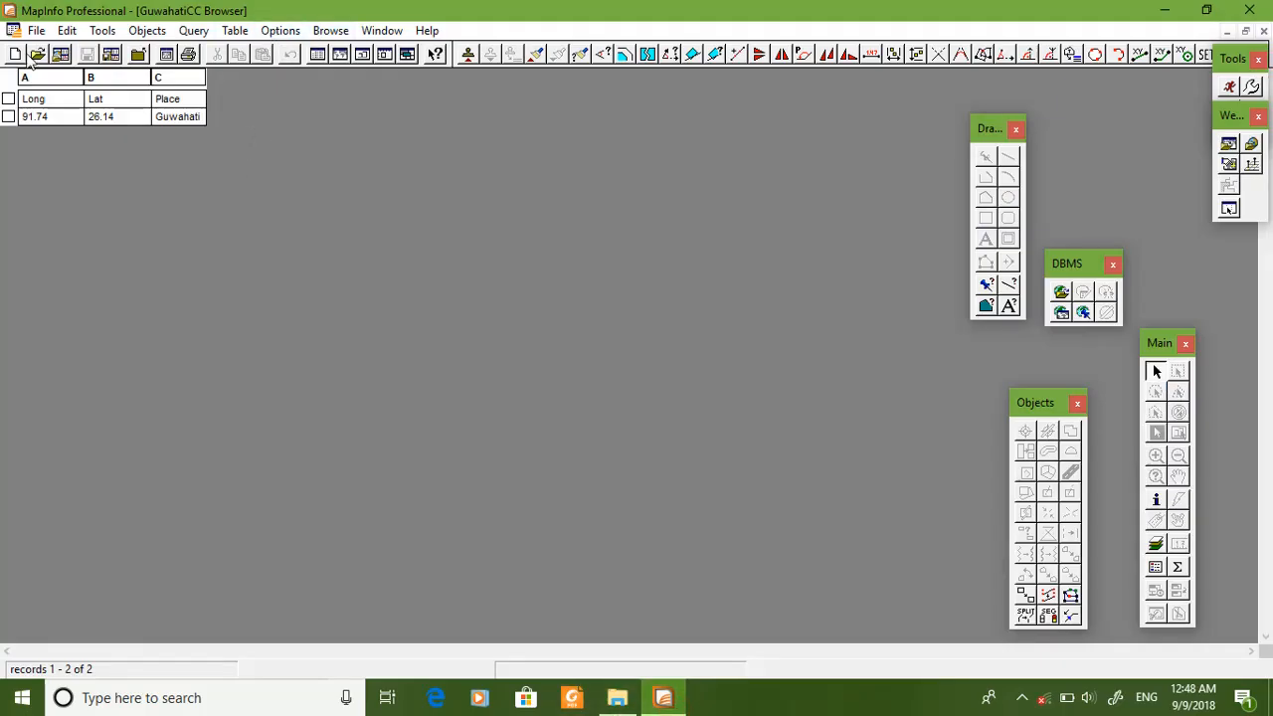
click(382, 30)
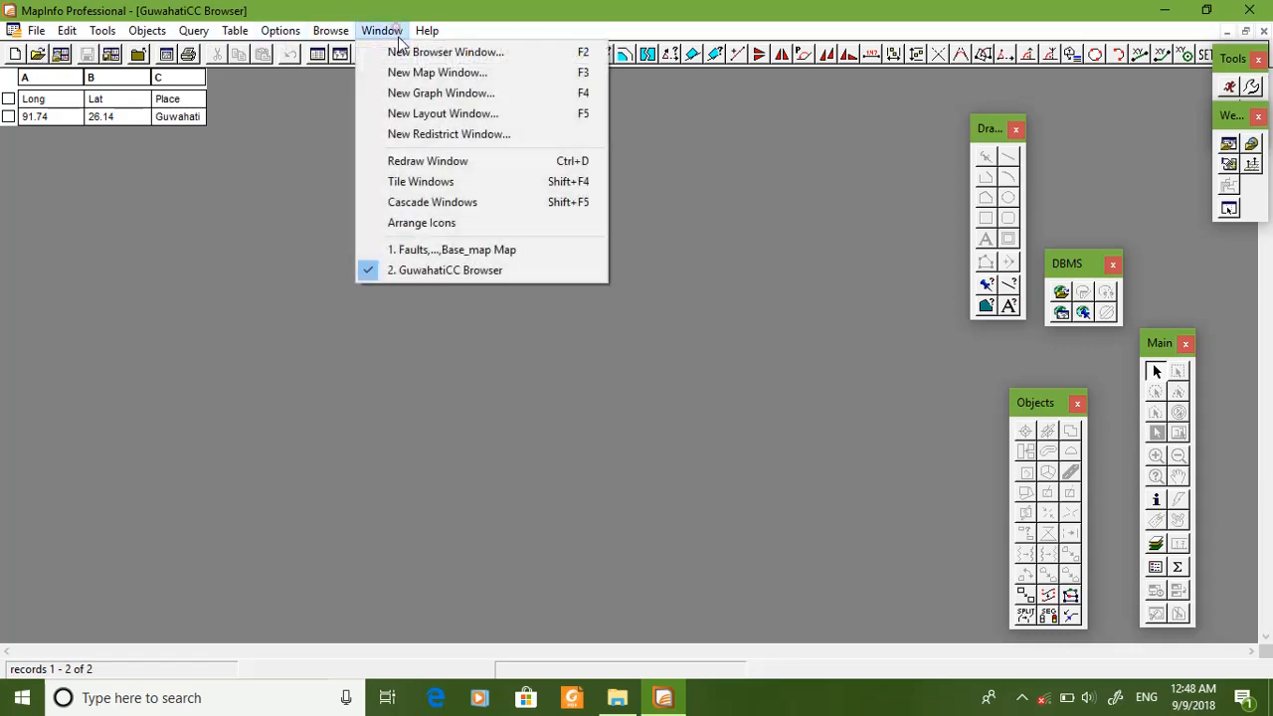
click(438, 249)
click(37, 54)
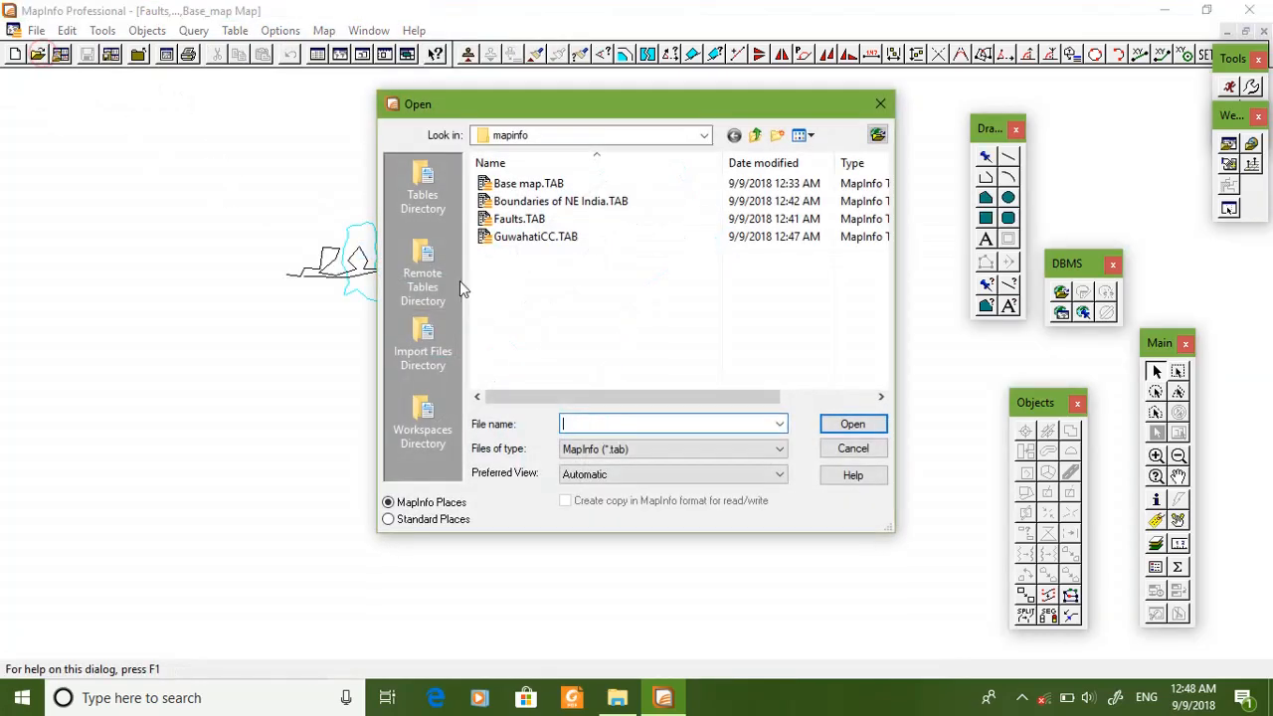
click(530, 238)
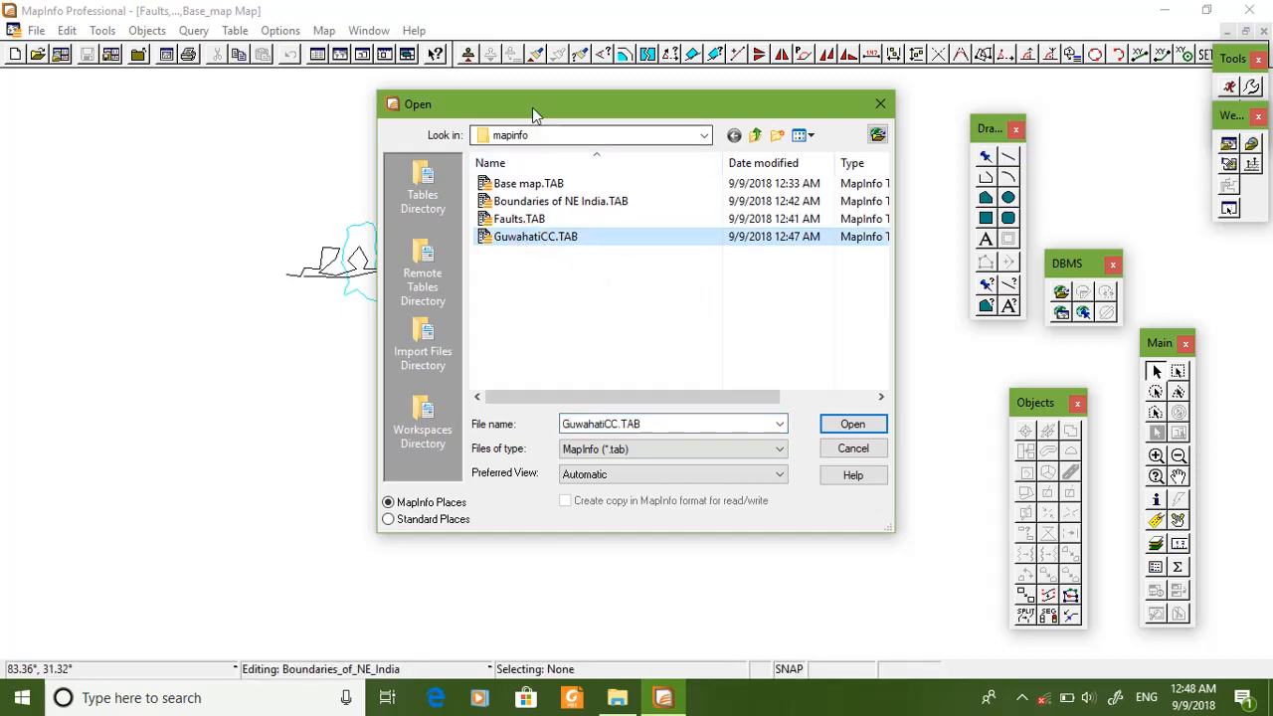
drag(532, 105, 457, 128)
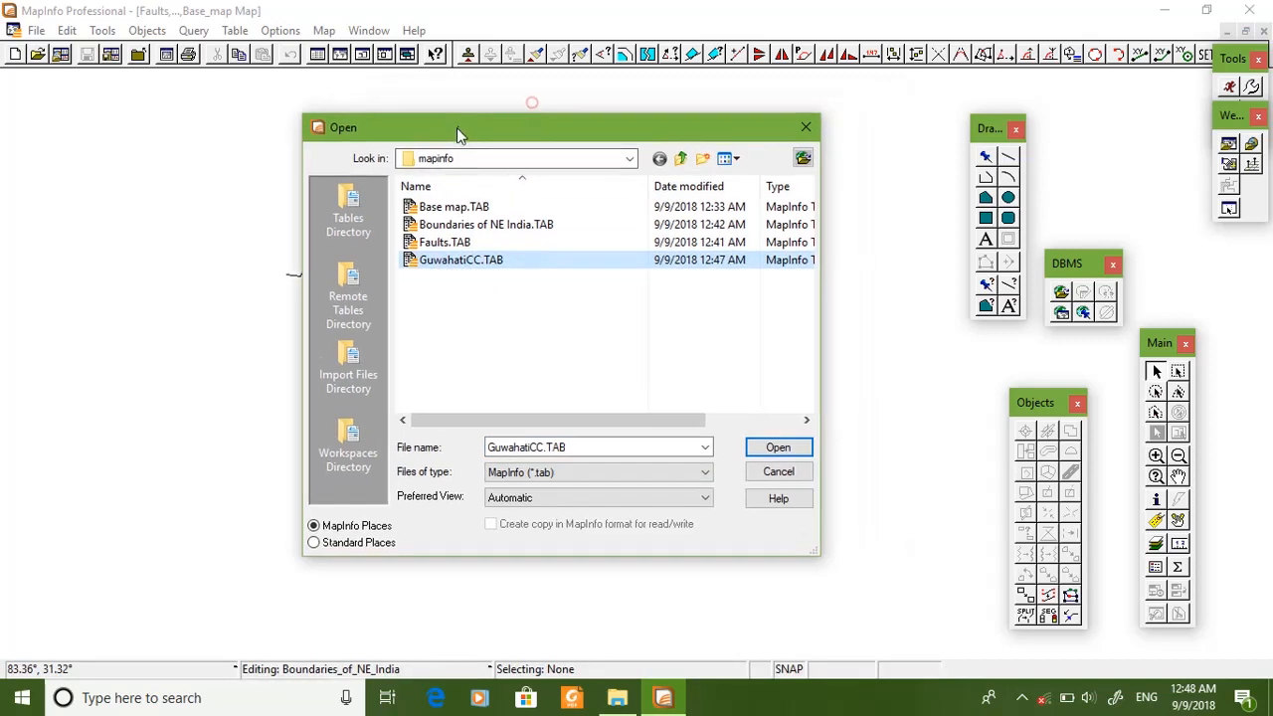
click(778, 448)
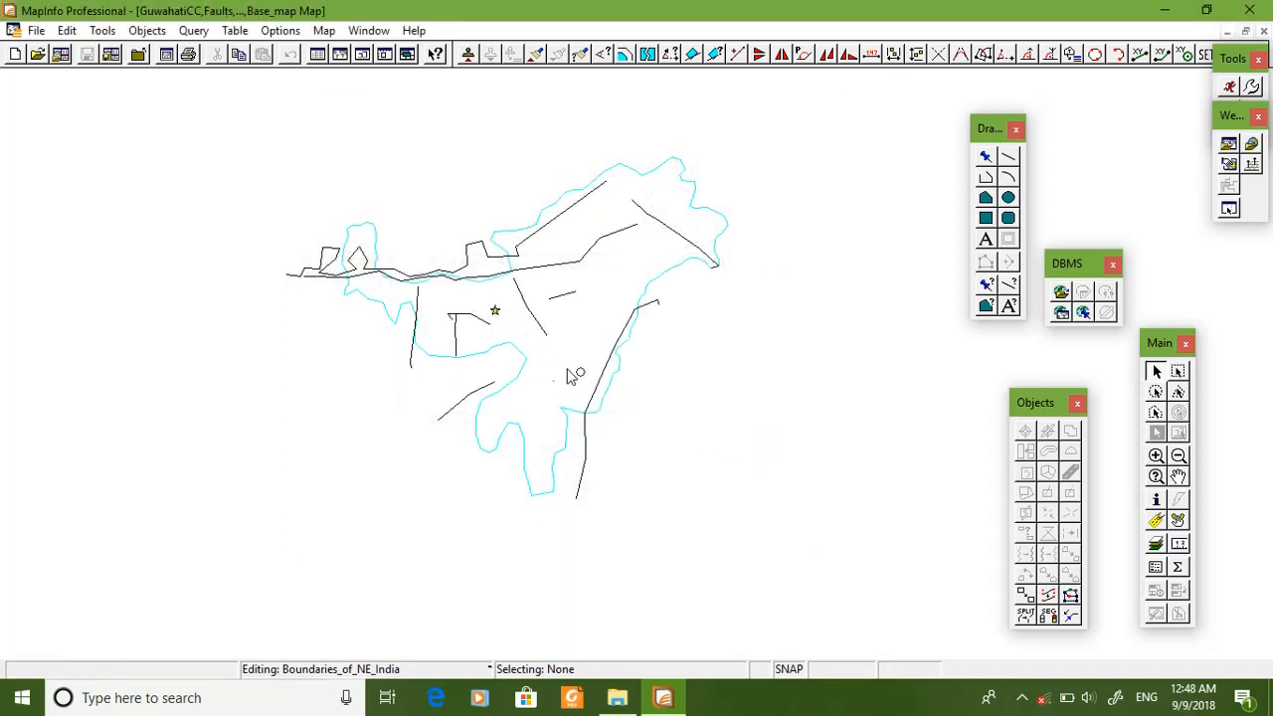
scroll(367, 353, up, 1)
scroll(368, 352, down, 1)
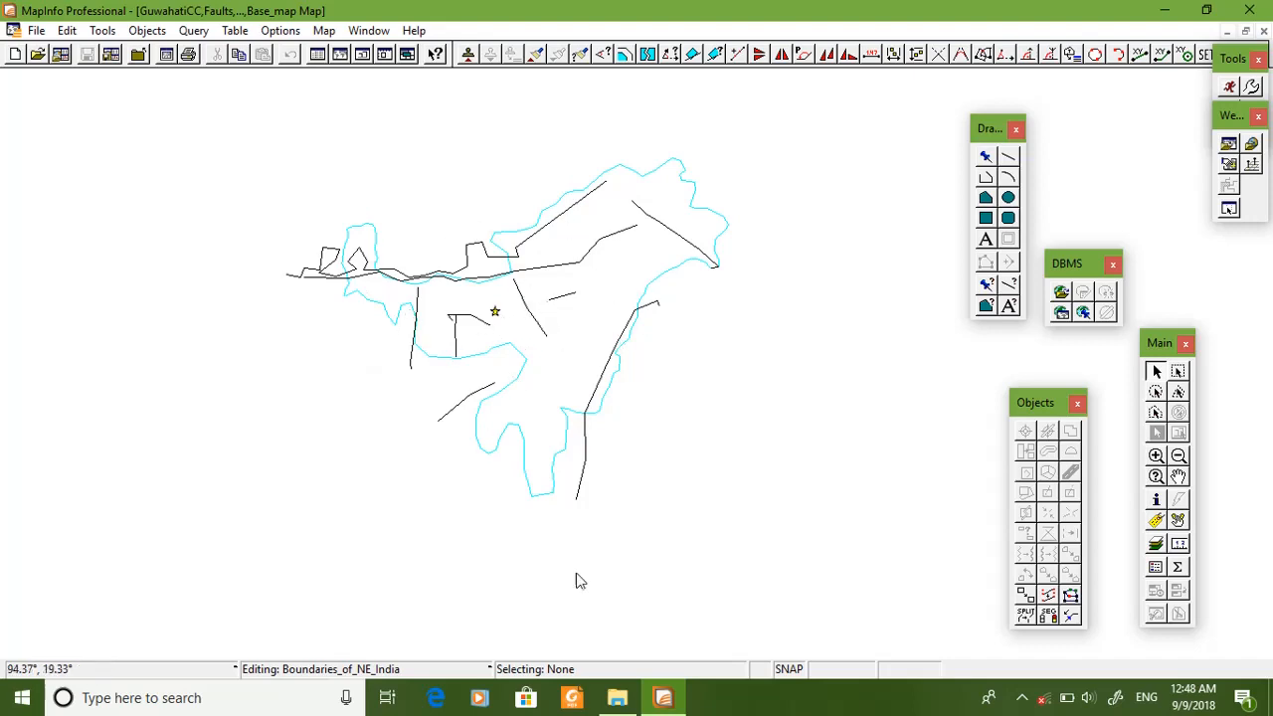
Step: Open 4less.xlsx from the mapinfo folder in Excel, examine its Lat, Long and Mw columns, close it and switch back to MapInfo
click(616, 698)
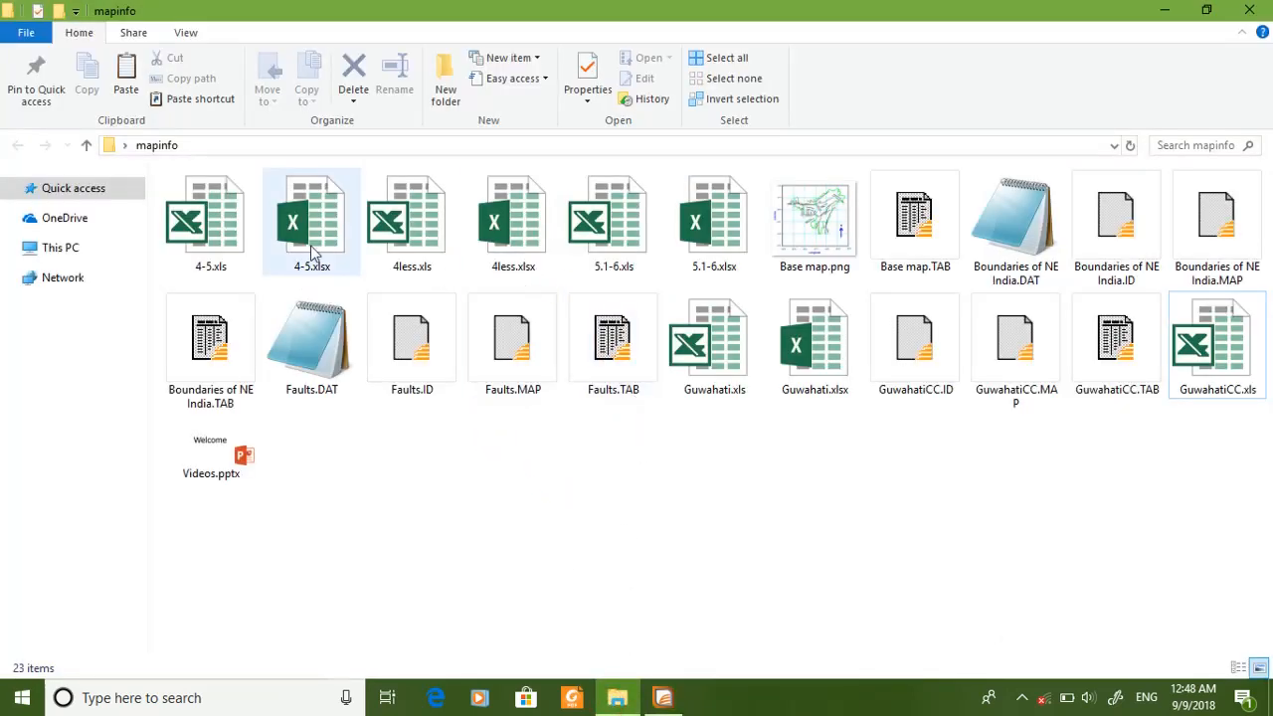
click(506, 227)
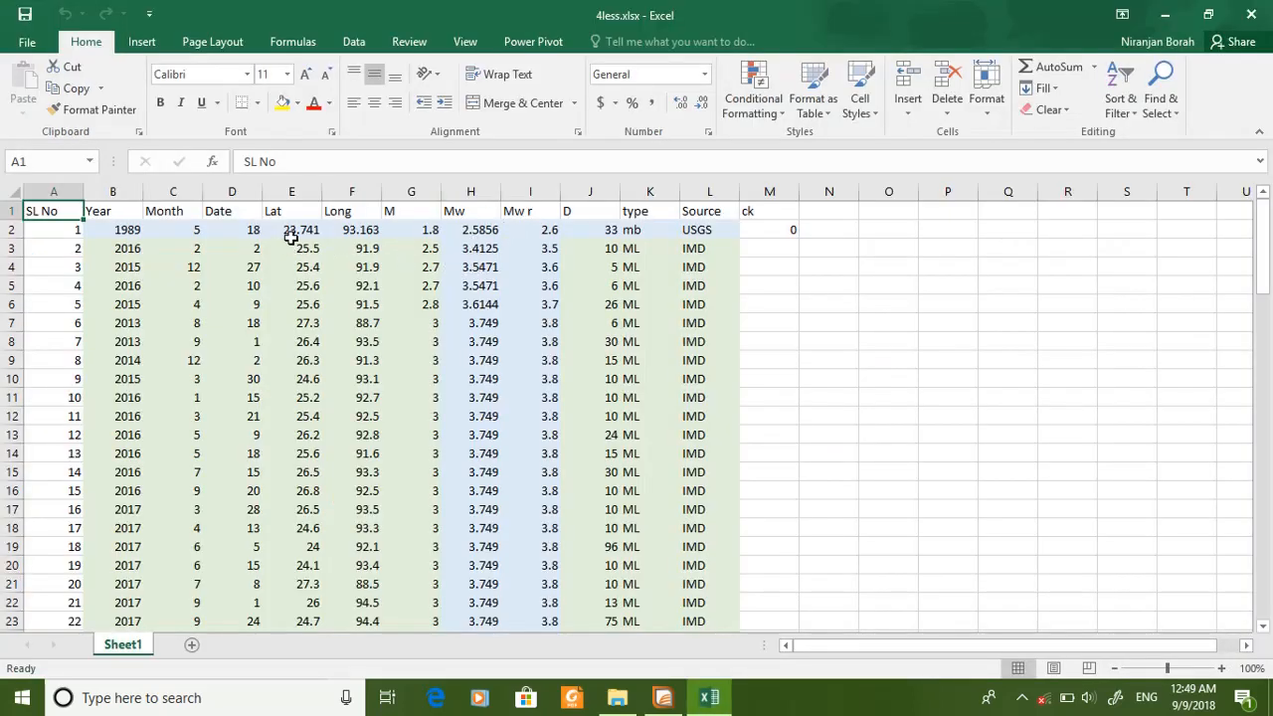
click(292, 192)
click(353, 193)
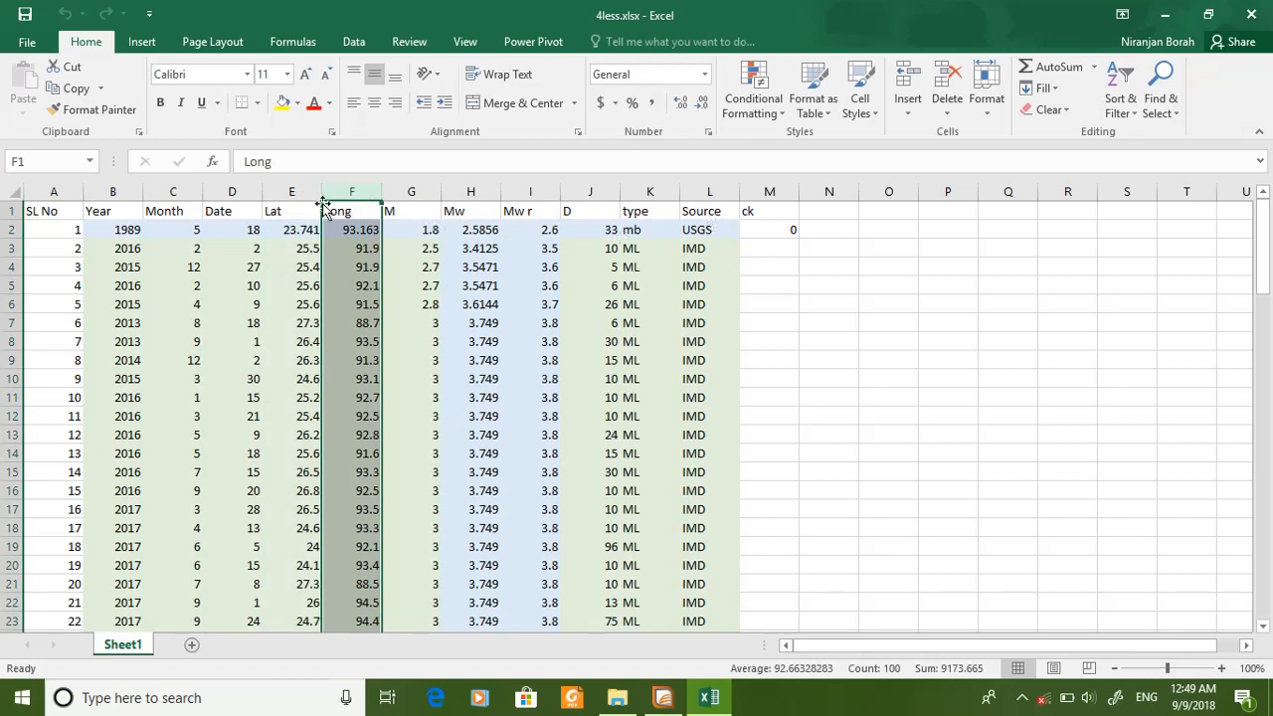
click(298, 192)
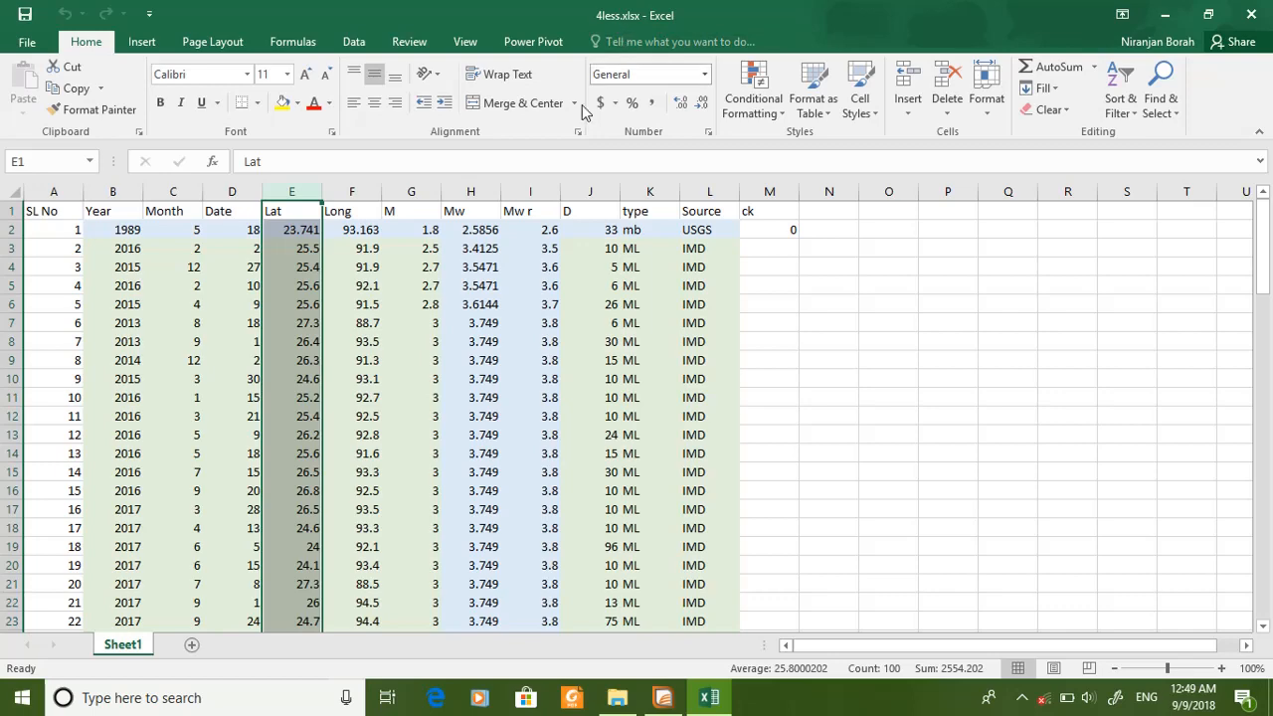
click(461, 228)
scroll(472, 289, down, 11)
scroll(499, 410, up, 11)
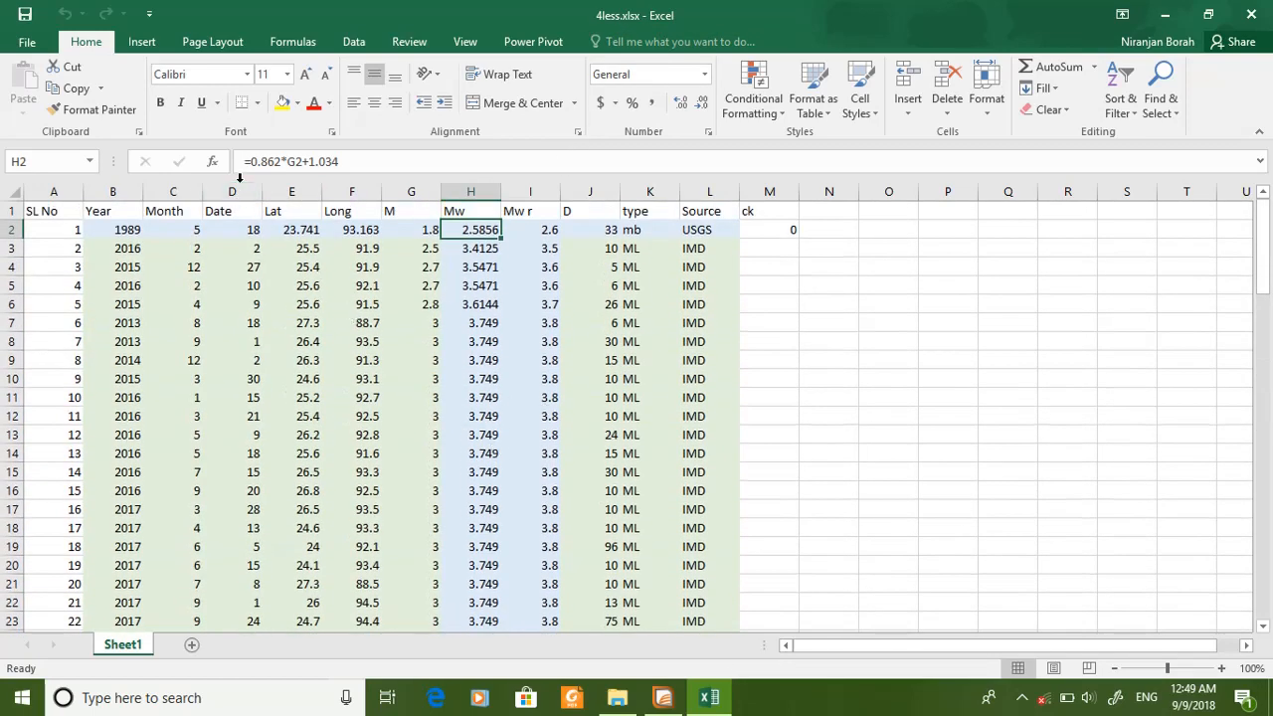
click(1251, 14)
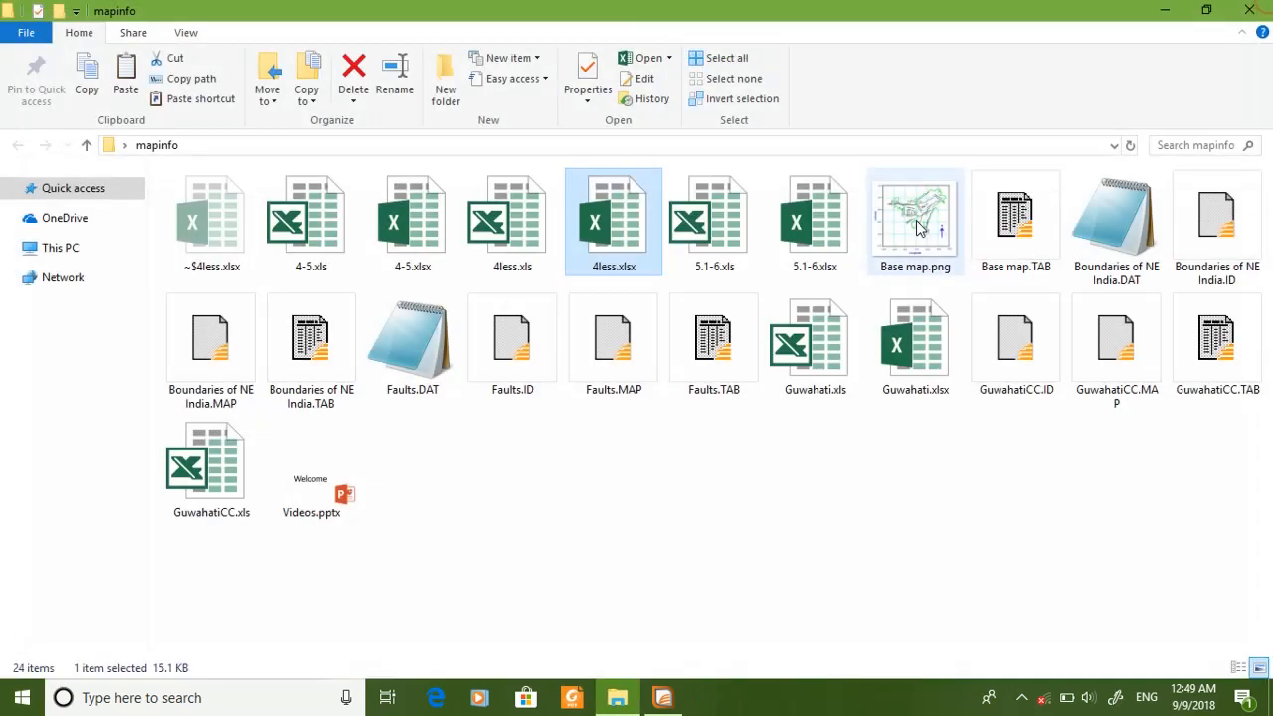
click(767, 604)
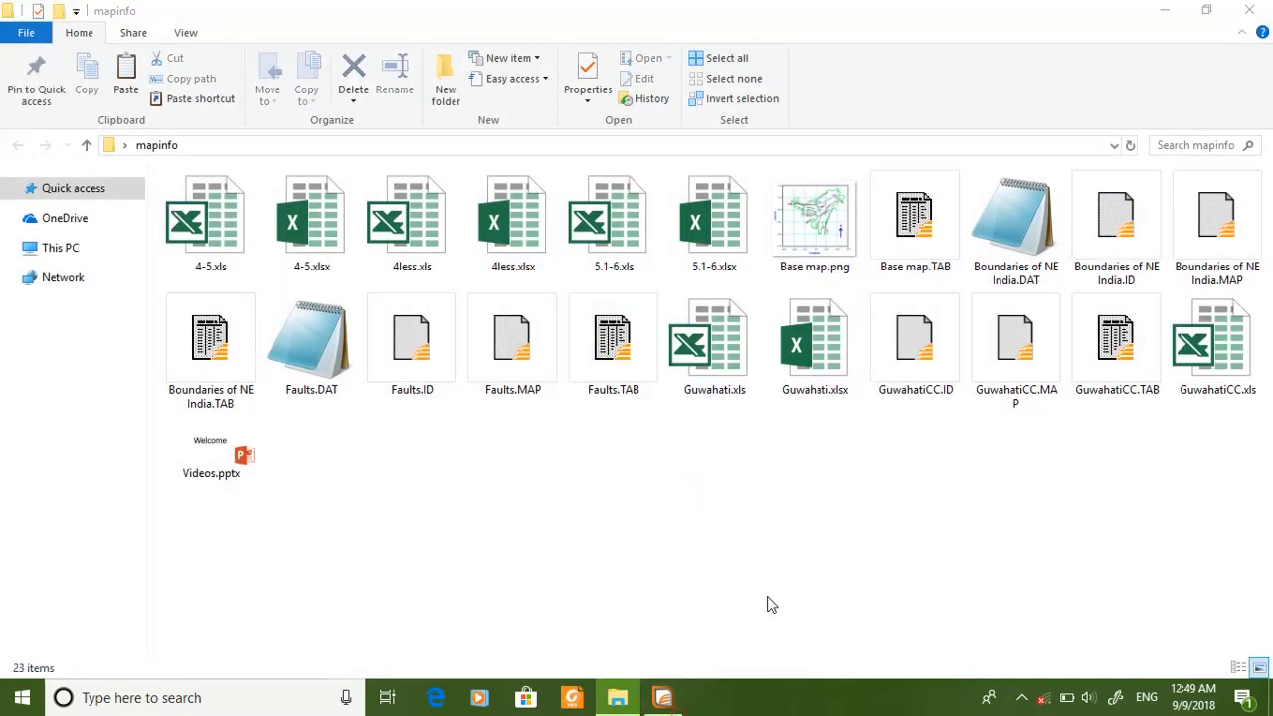
click(663, 698)
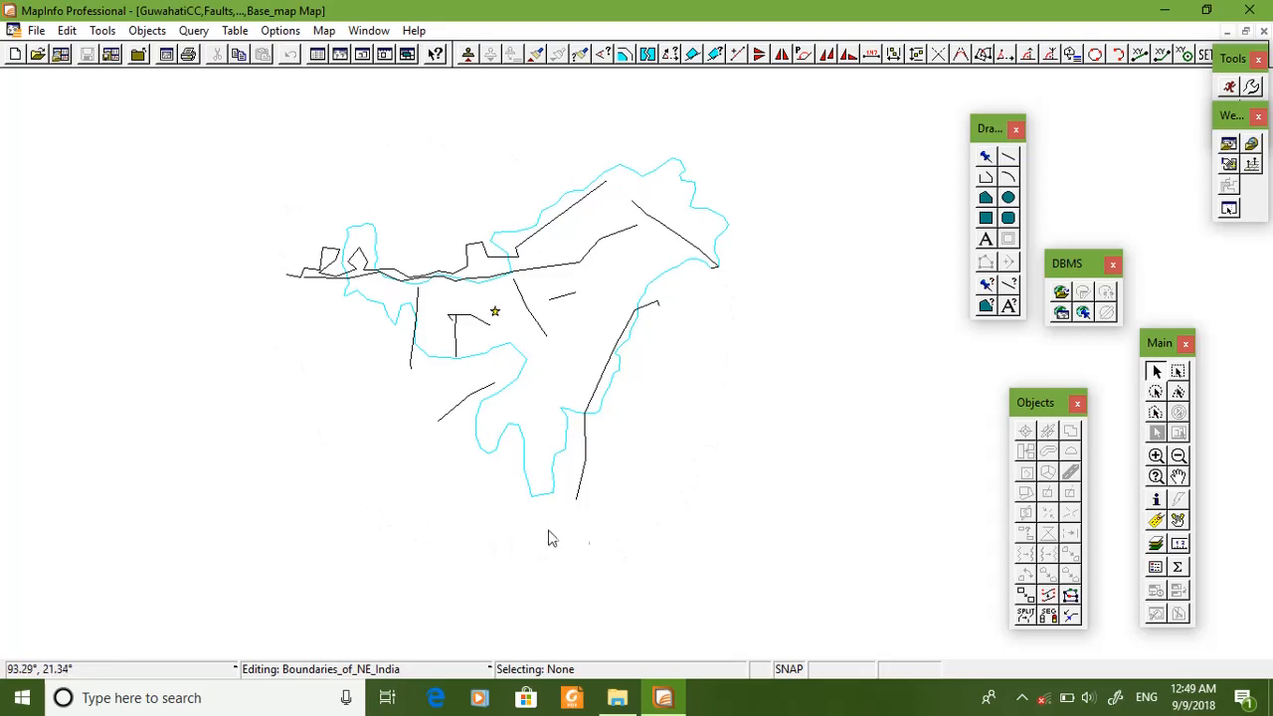
Step: Check in the Tool Manager that the Concentric Ring Buffers tool is loaded, leaving the tool list as it is
click(495, 311)
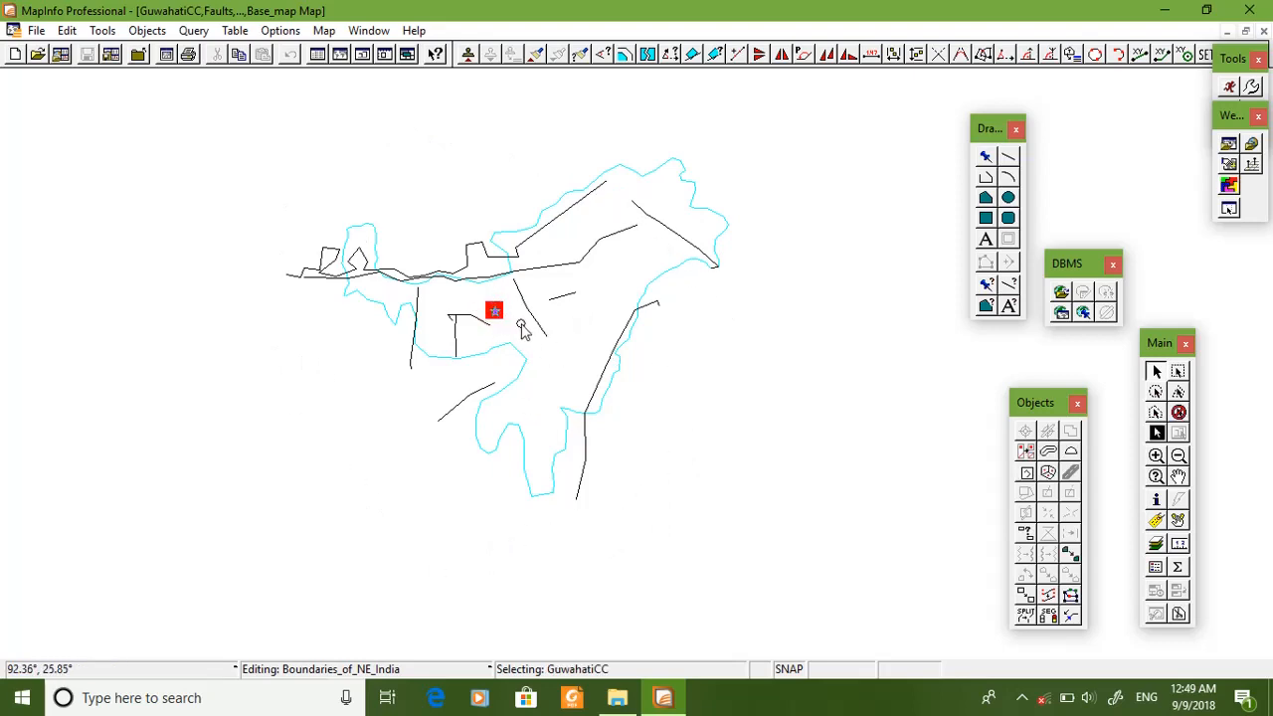
click(520, 323)
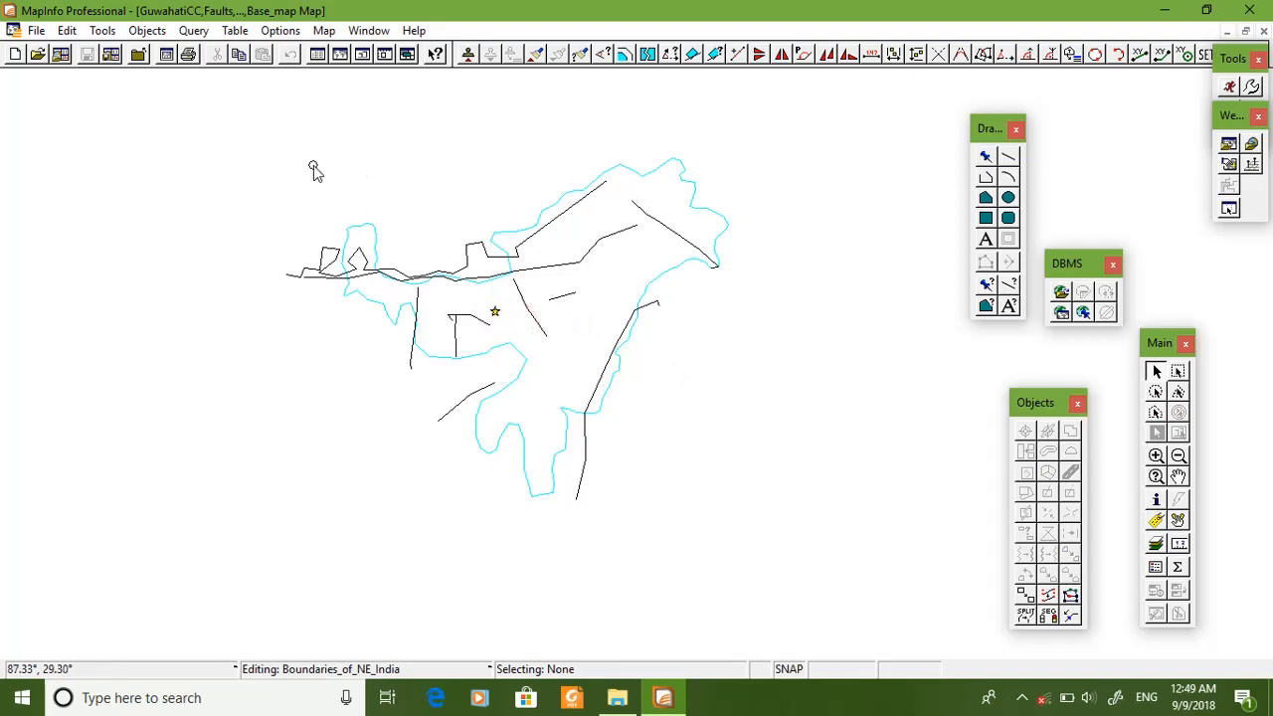
click(103, 30)
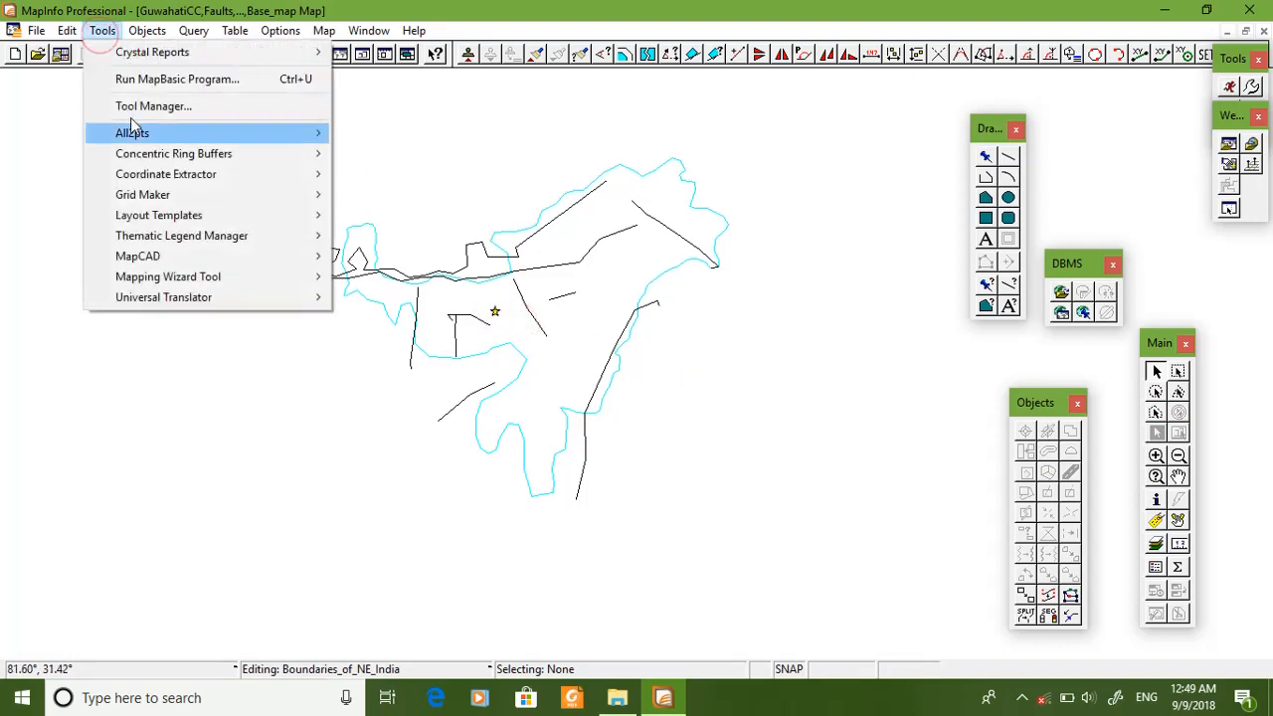
mouse_move(163, 160)
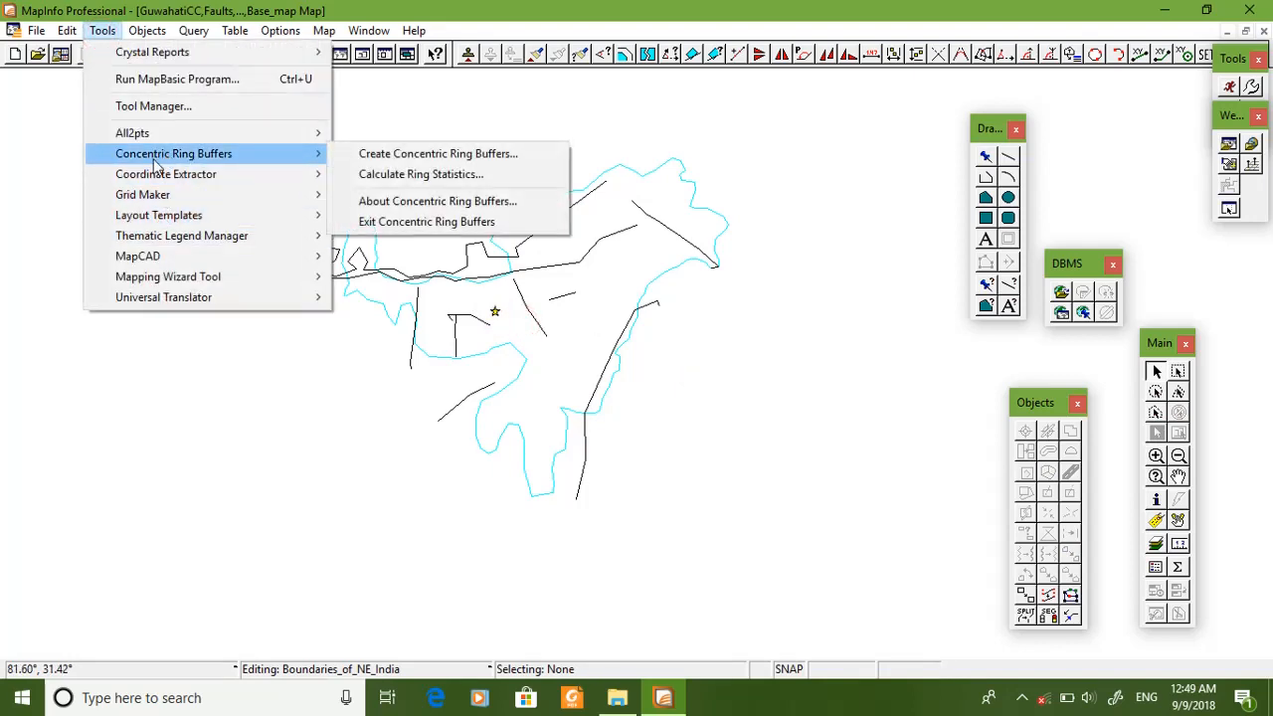
click(182, 109)
scroll(487, 260, down, 2)
scroll(487, 260, up, 1)
scroll(488, 268, up, 2)
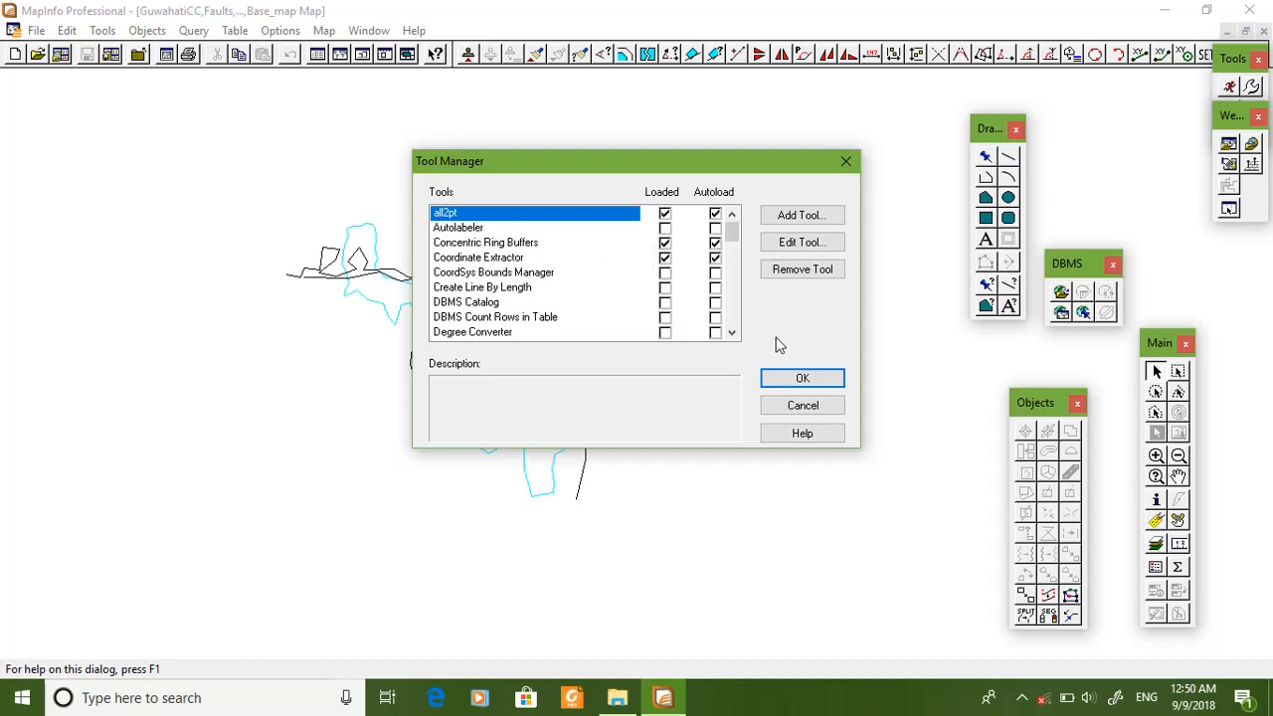
click(803, 381)
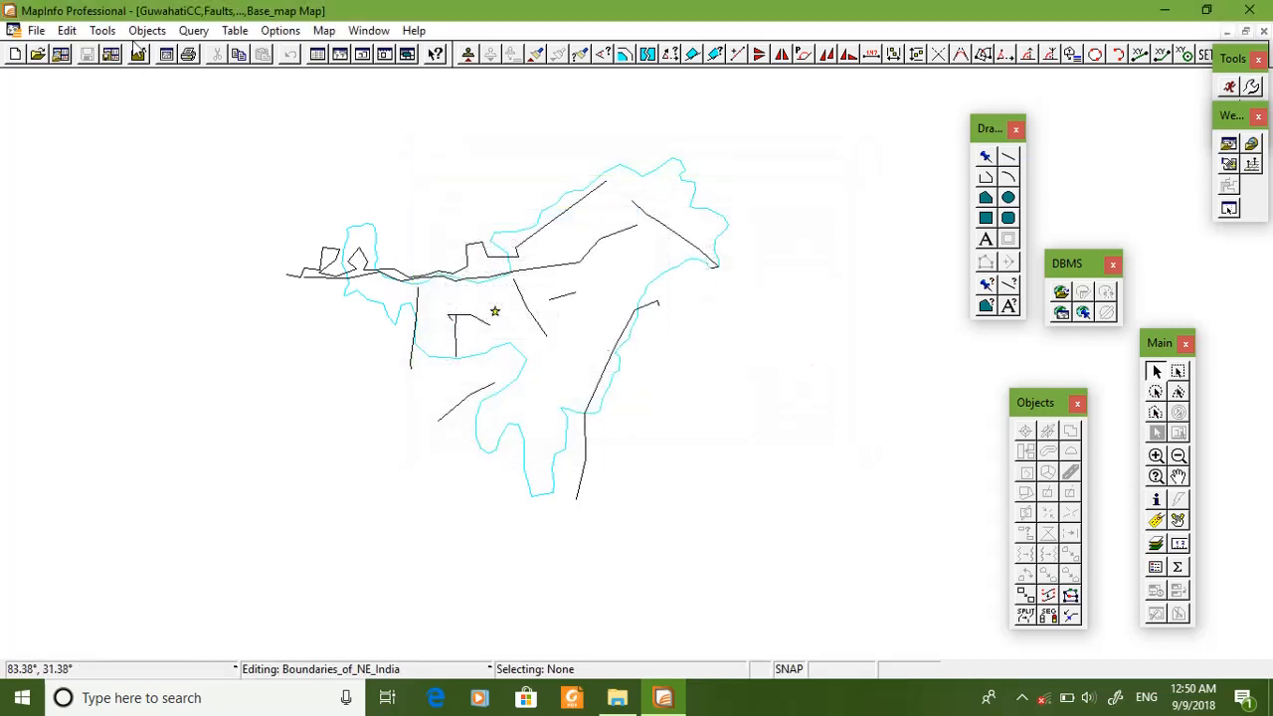
Step: Select the yellow Guwahati star point on the map and start creating concentric ring buffers around it
click(102, 31)
click(457, 169)
click(494, 312)
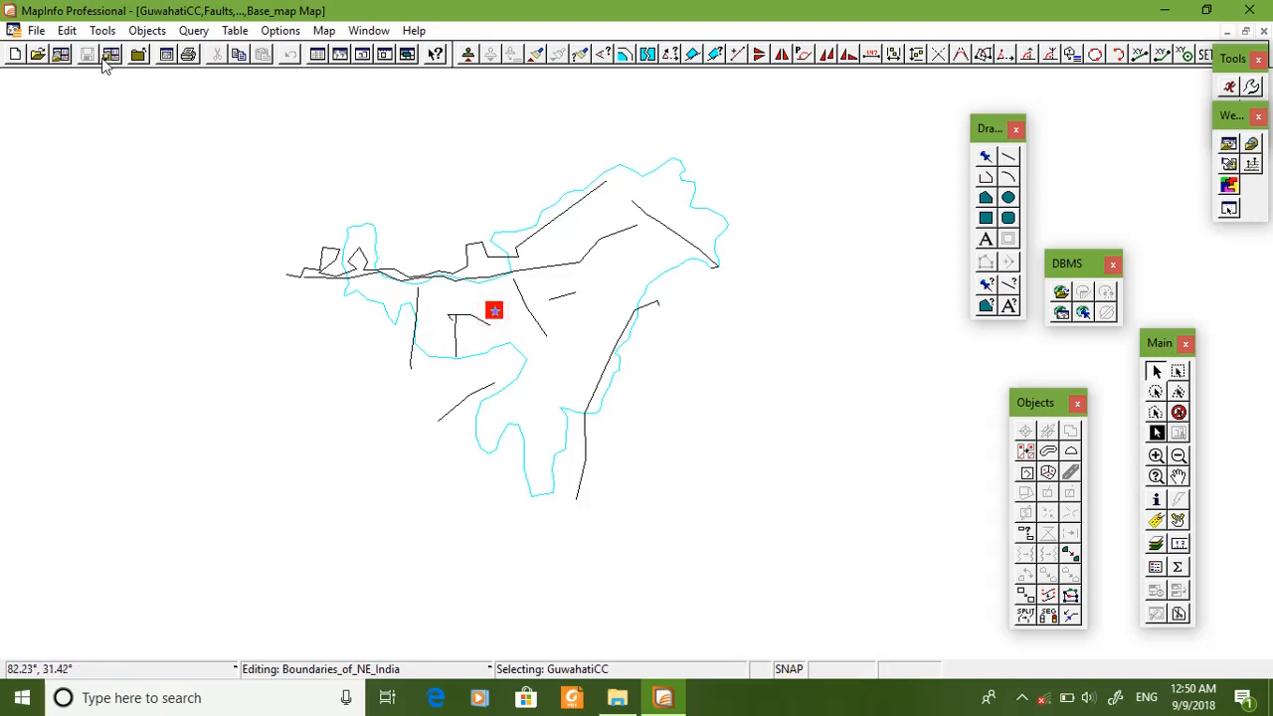
click(103, 31)
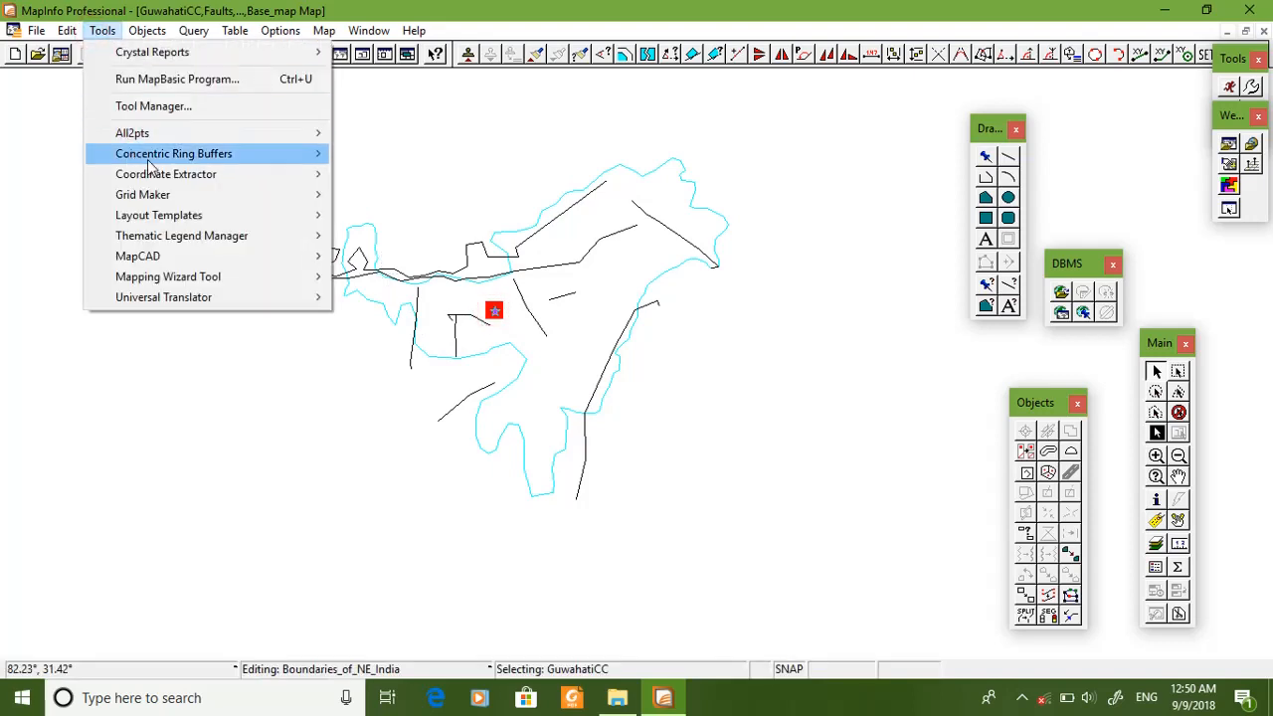
mouse_move(157, 165)
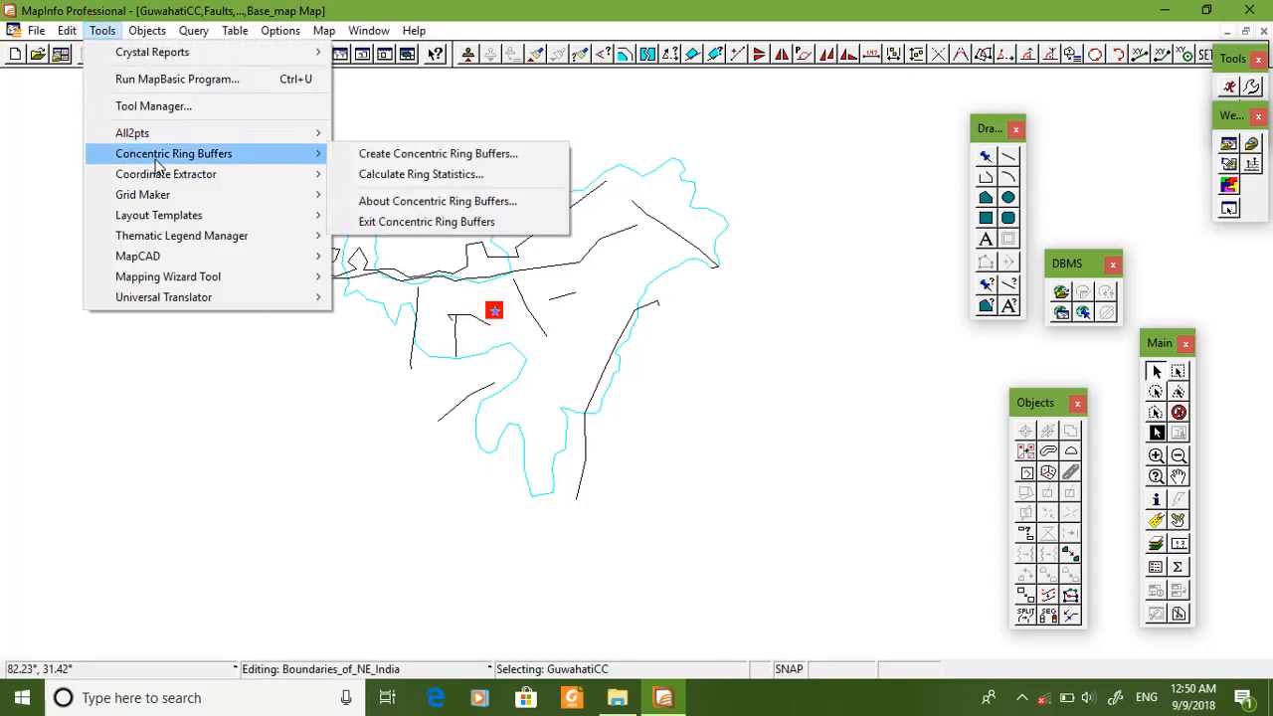
click(411, 162)
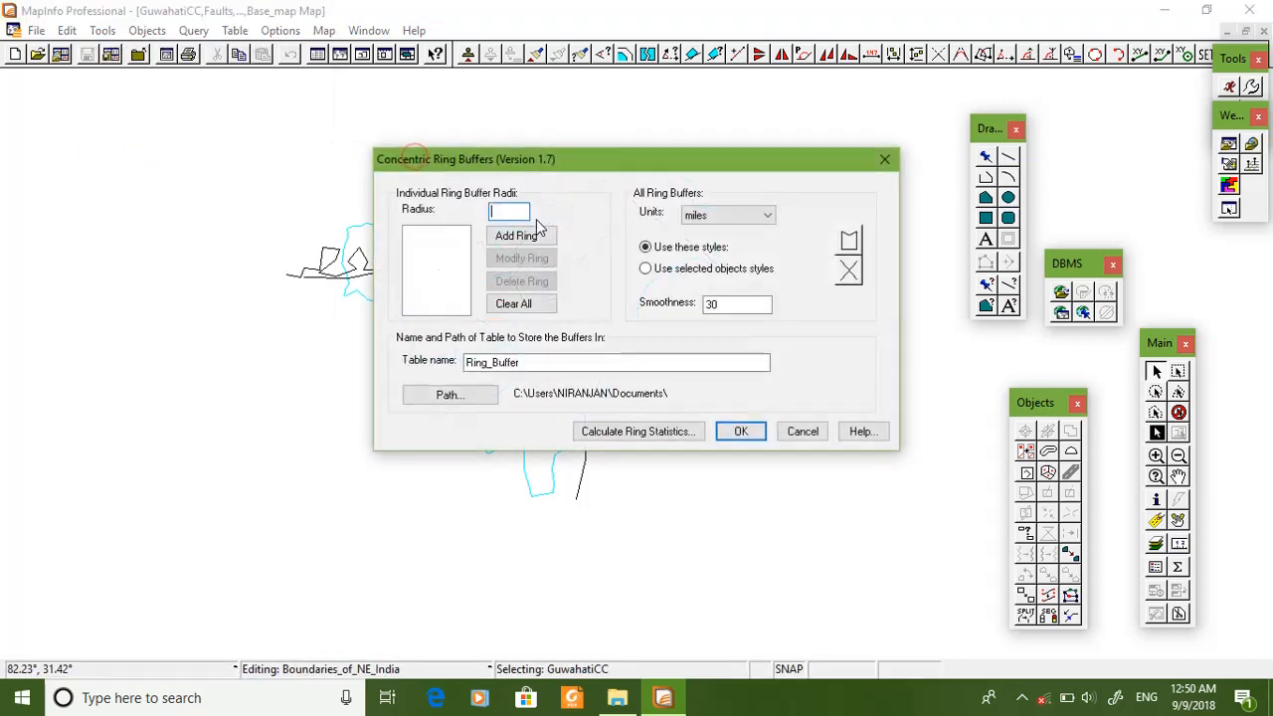
Step: Add a ring buffer with a radius of 500 kilometers and set the smoothness to 80
drag(519, 167, 435, 194)
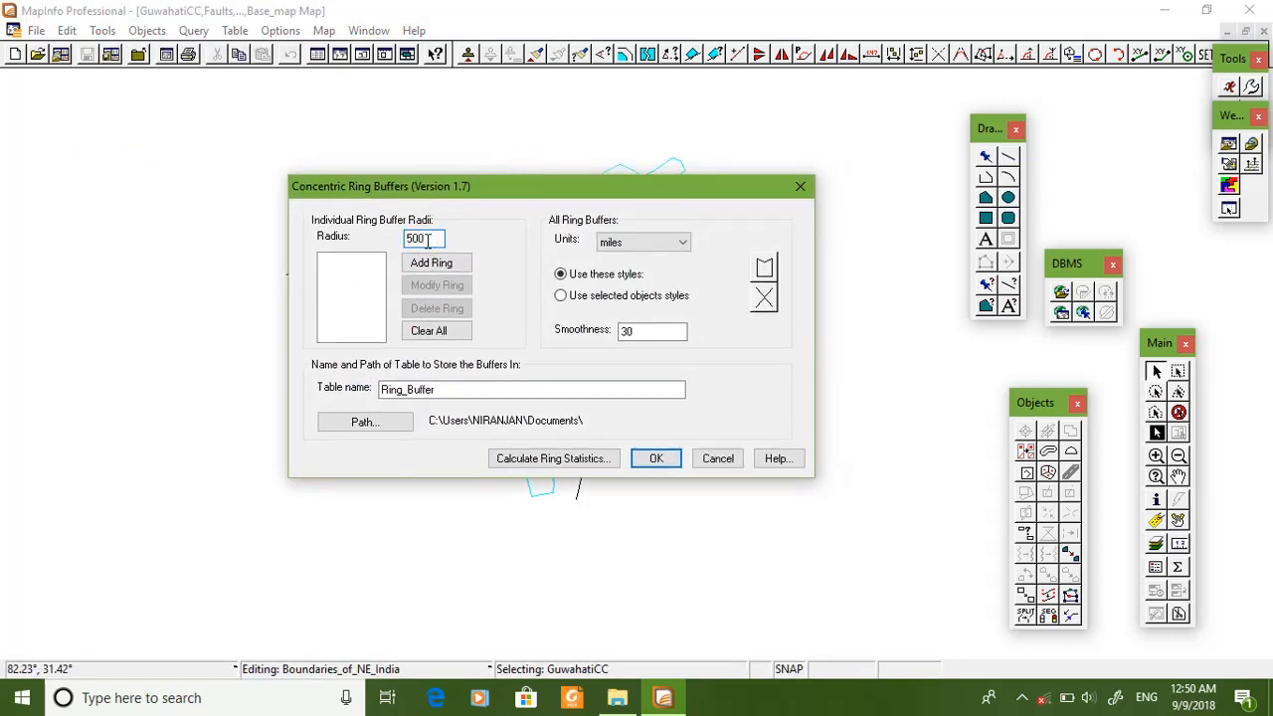
click(668, 237)
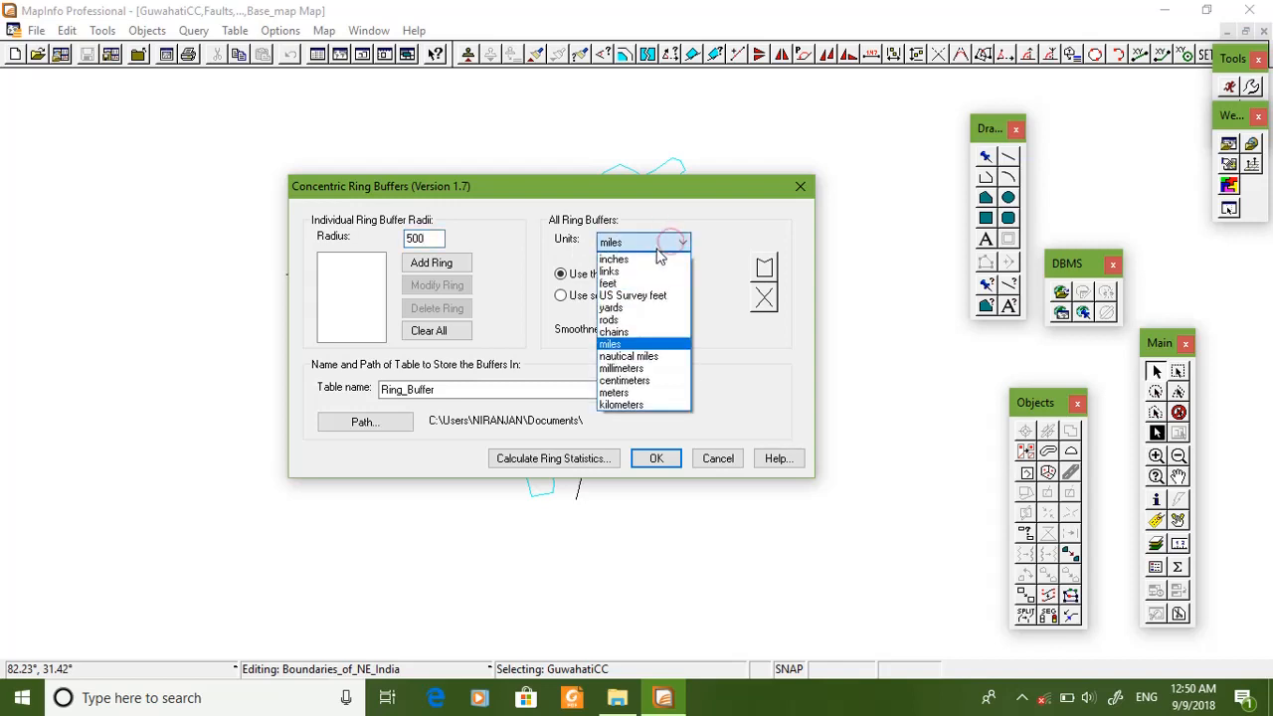
click(622, 405)
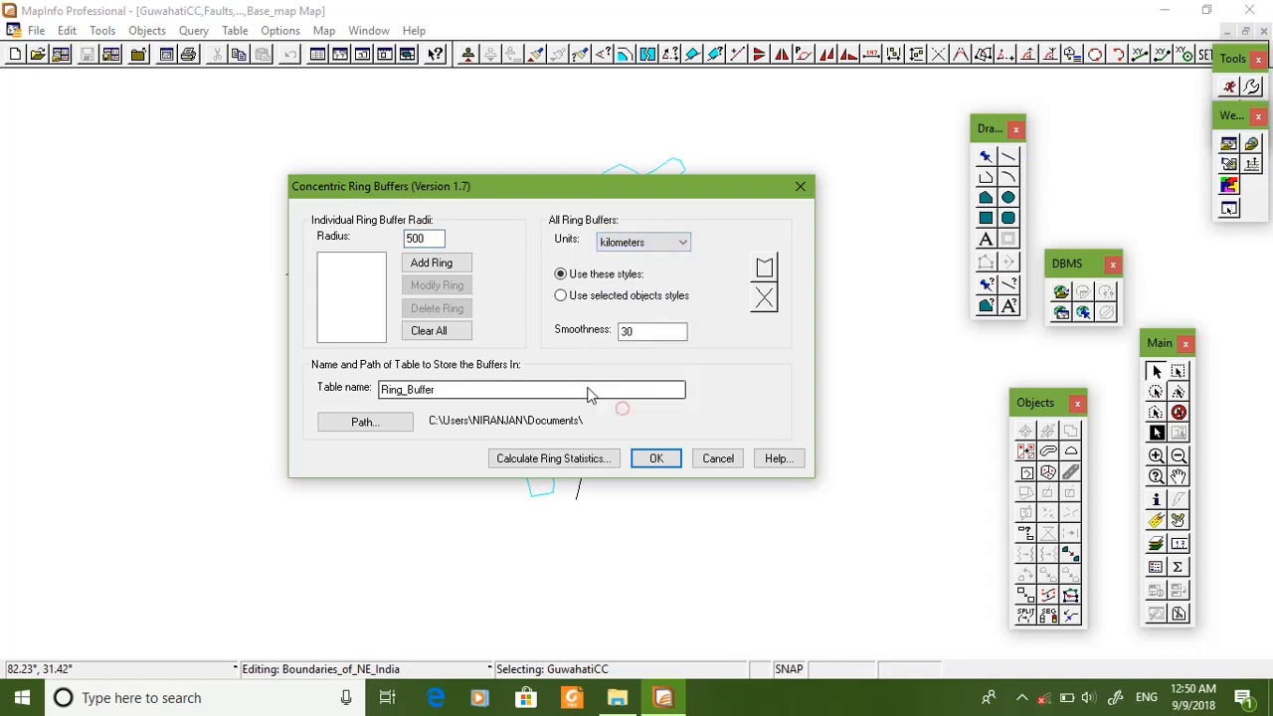
click(434, 264)
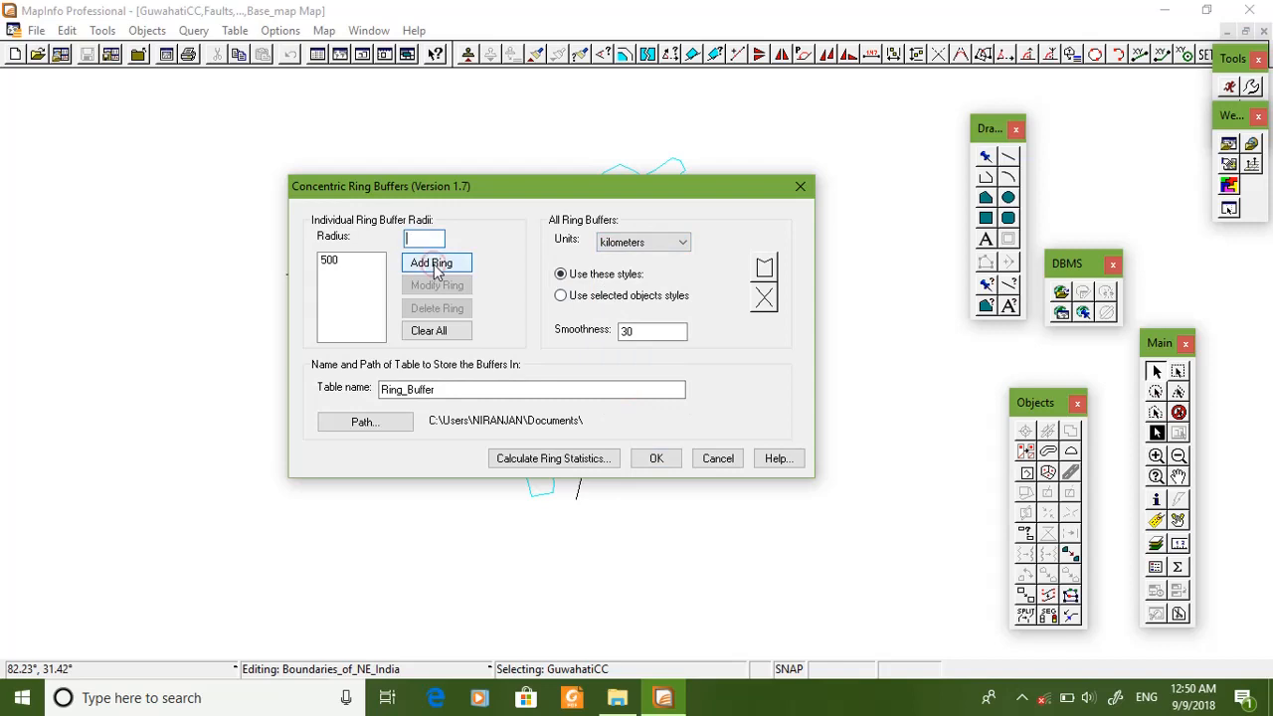
double_click(652, 332)
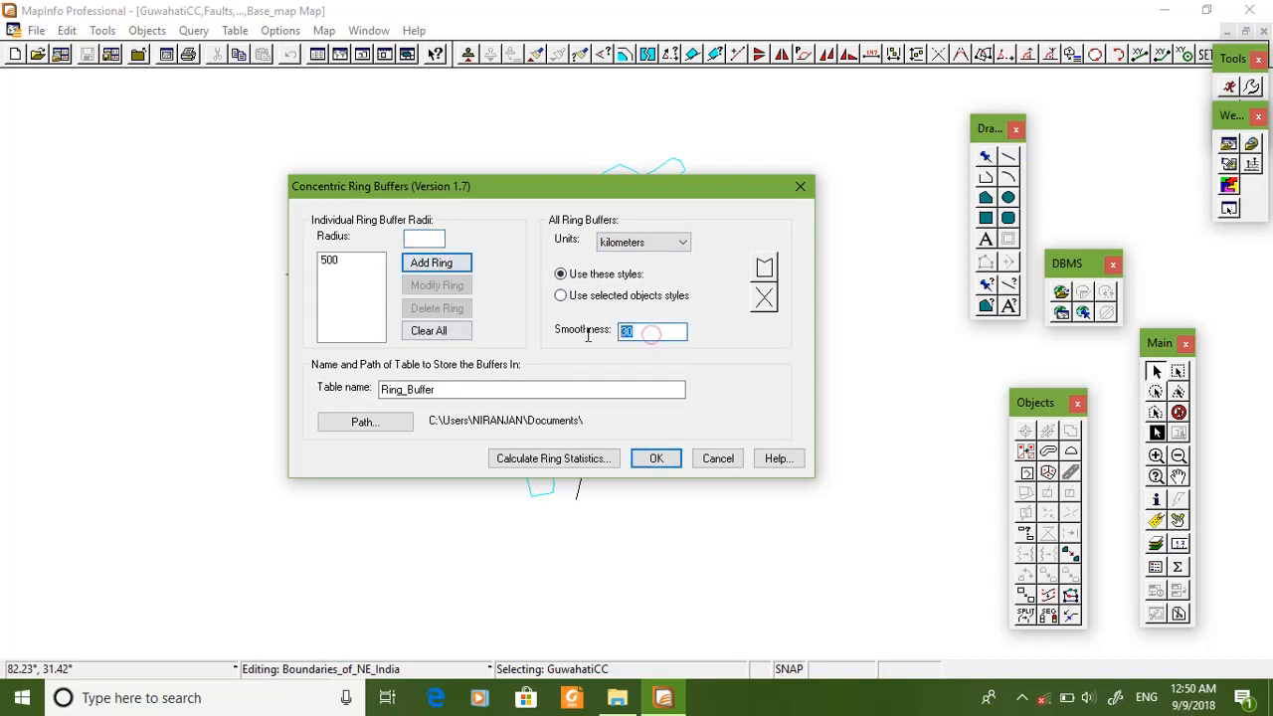
text(8)
Step: Store the buffers in the mapinfo folder as Ring_Buffer500.tab and generate the ring on the map
click(365, 428)
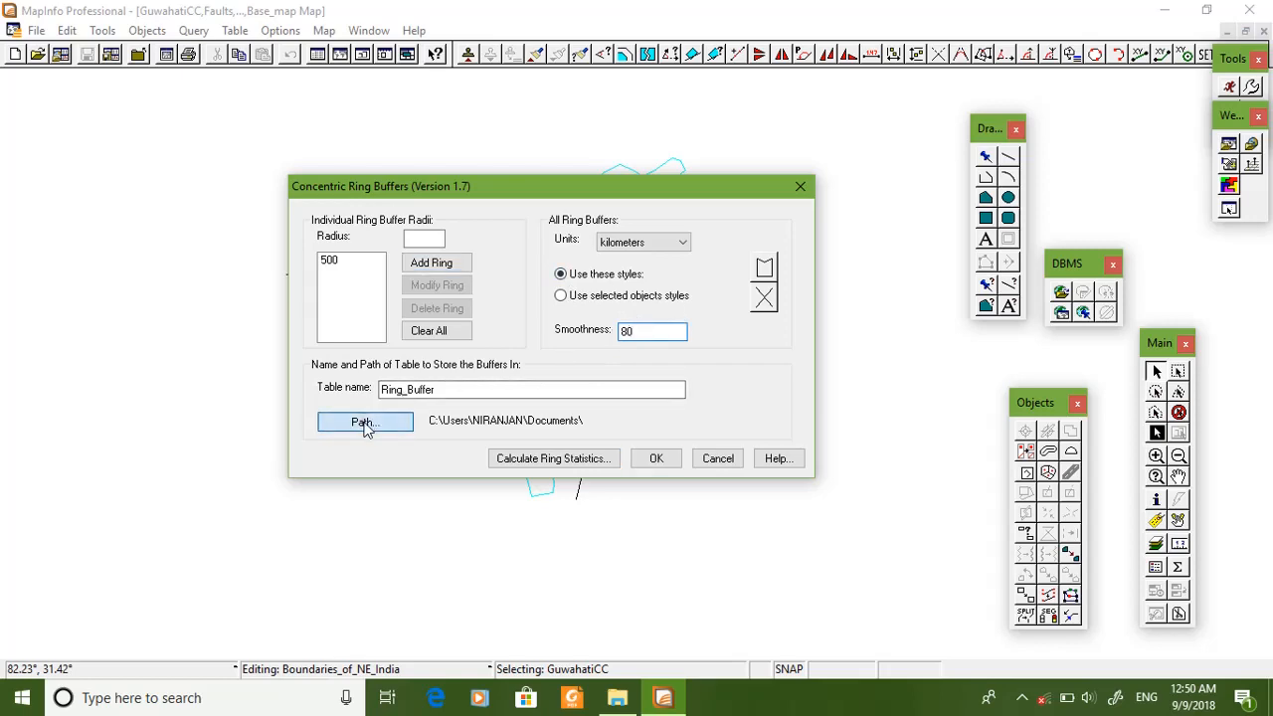
click(418, 504)
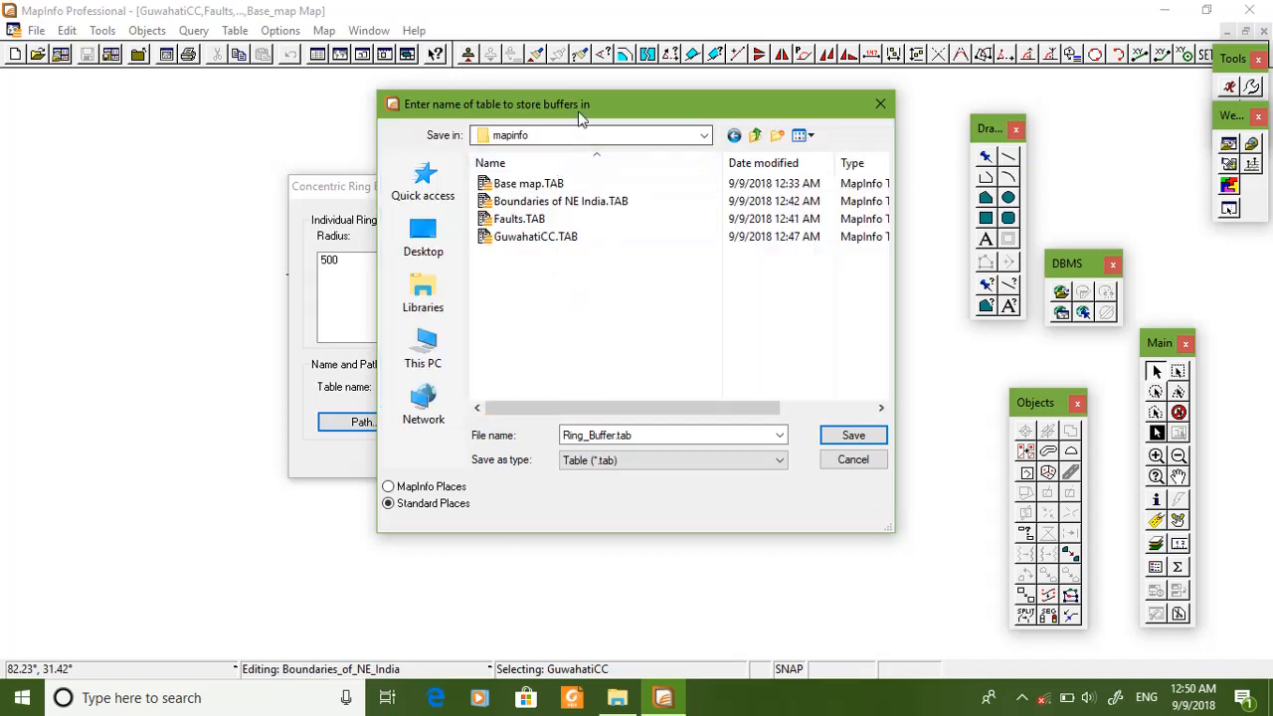
click(622, 438)
click(614, 436)
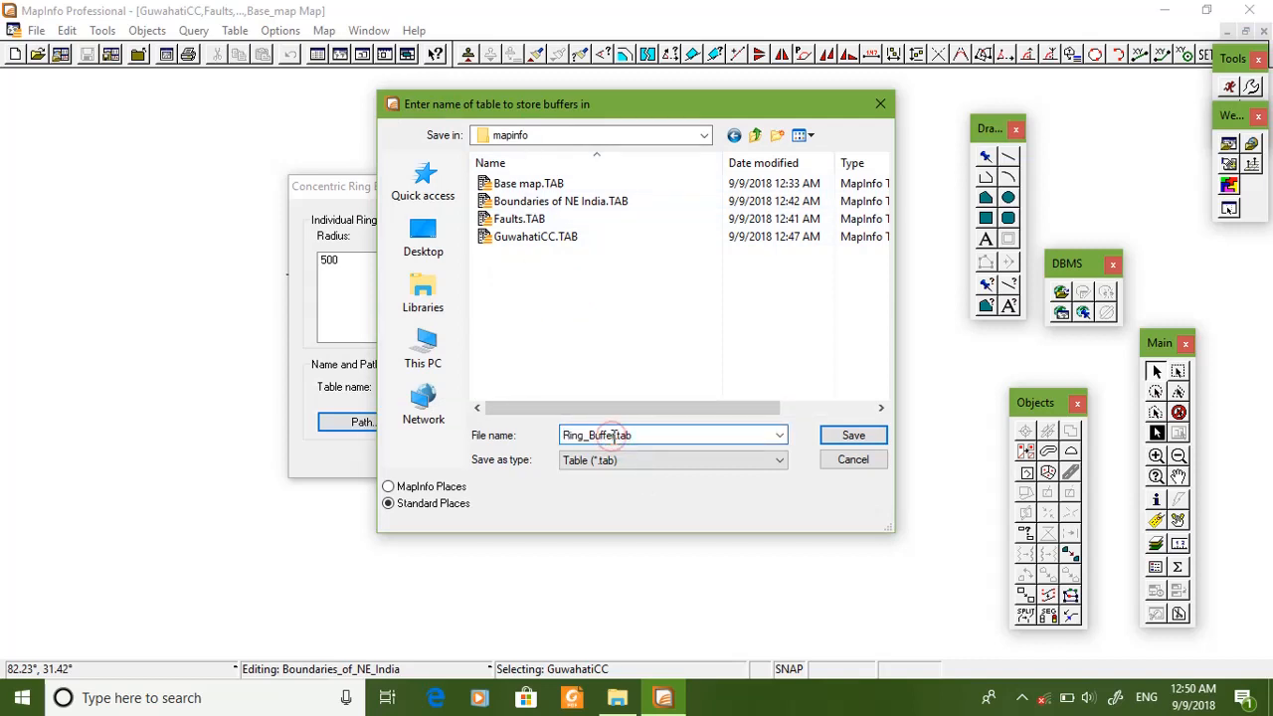
click(642, 460)
text(500)
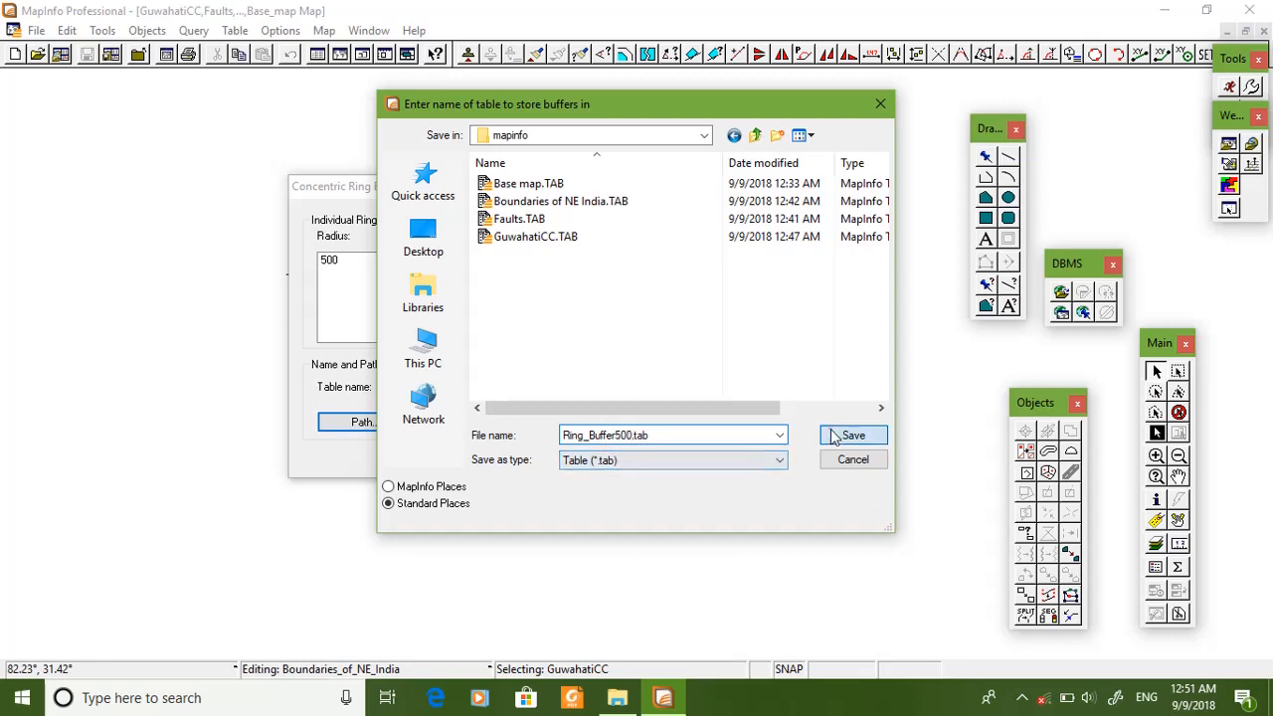
click(848, 436)
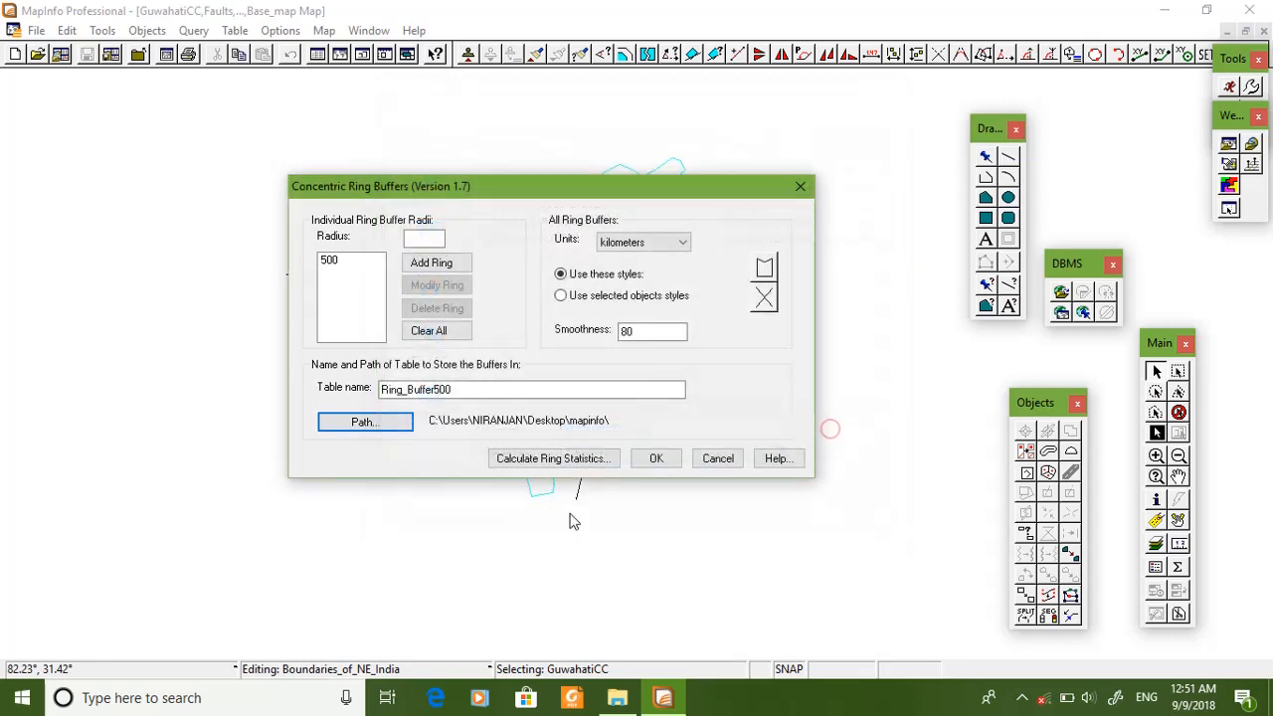
click(659, 459)
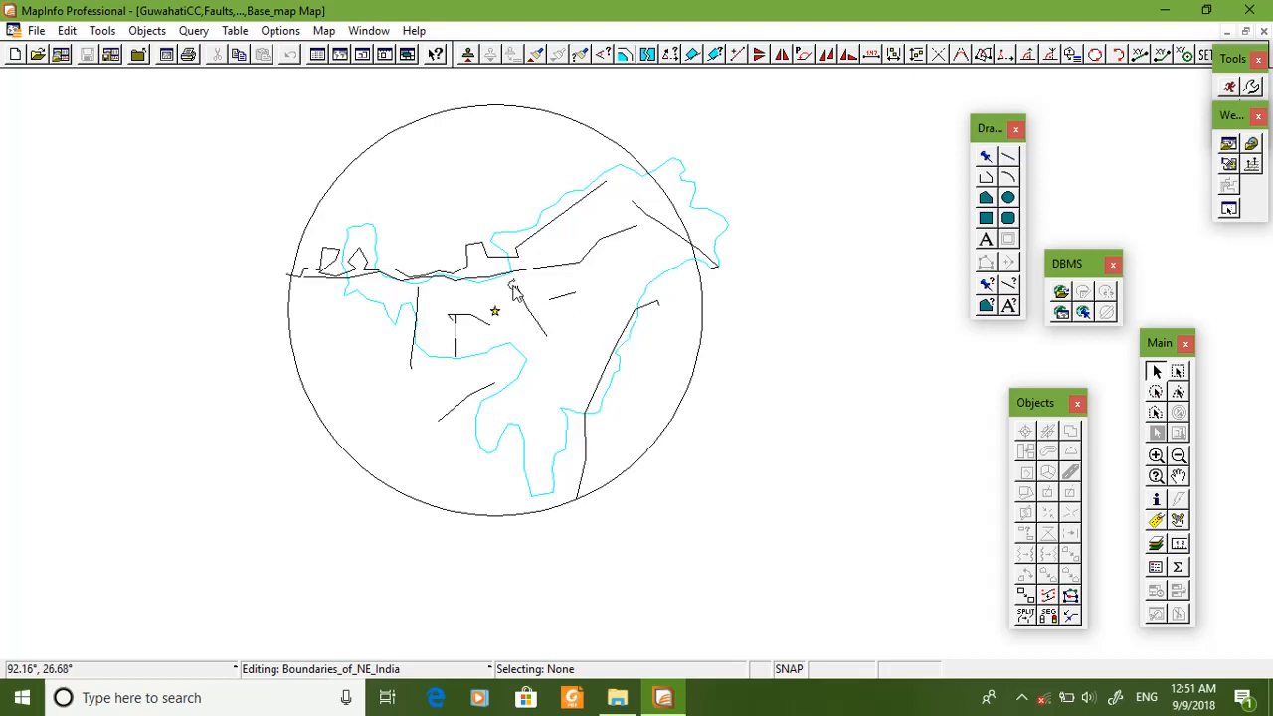
Step: Open the Excel file 4less.xls from the mapinfo folder, using the entire worksheet Sheet1 as the range
click(38, 54)
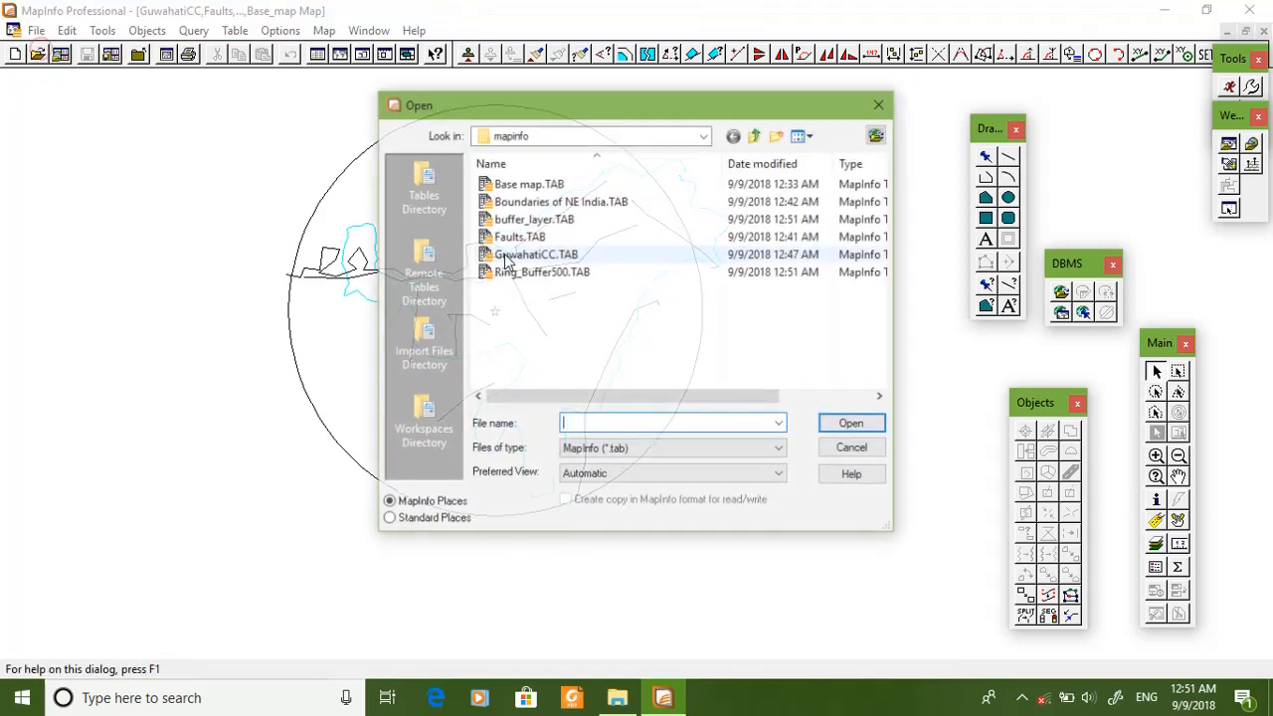
click(624, 450)
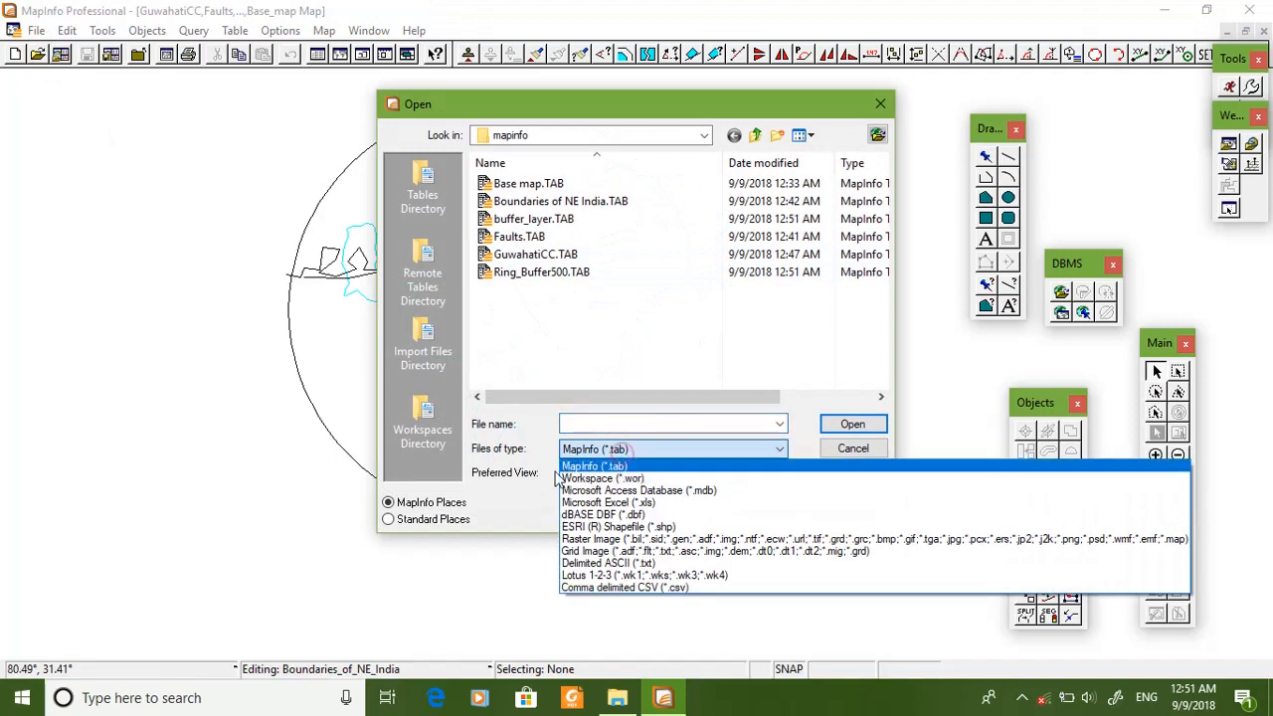
click(588, 505)
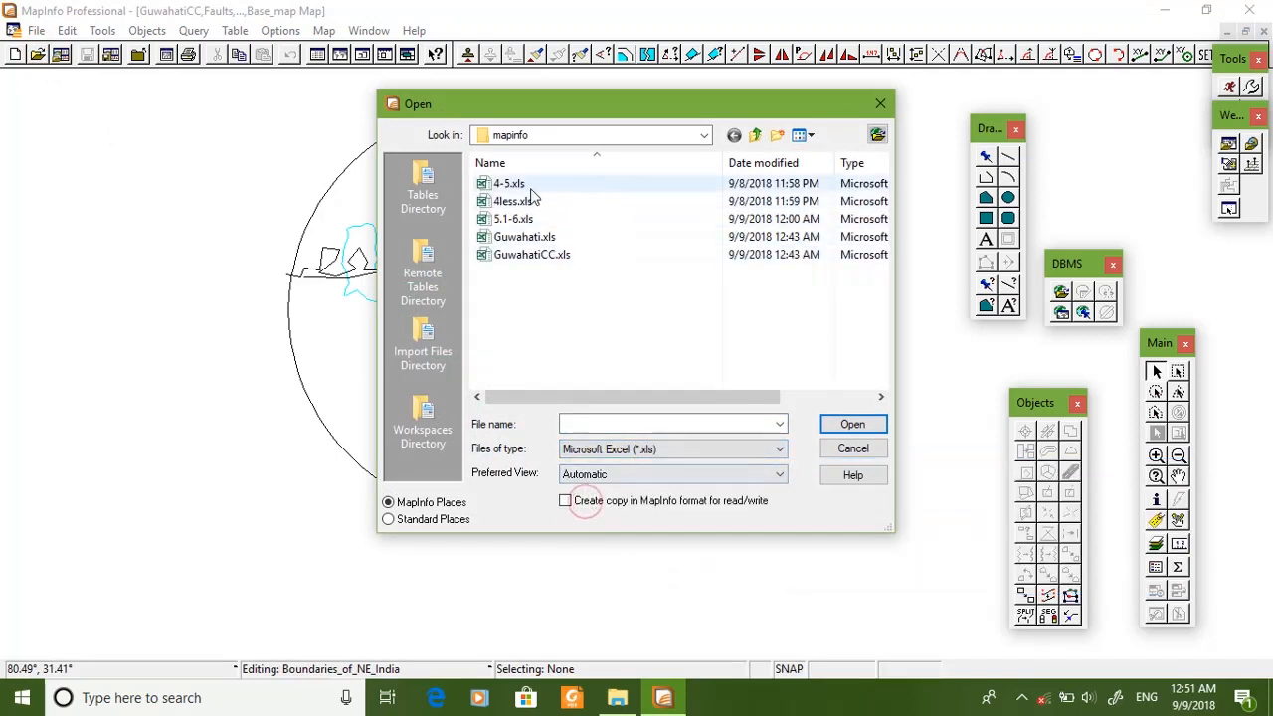
click(515, 203)
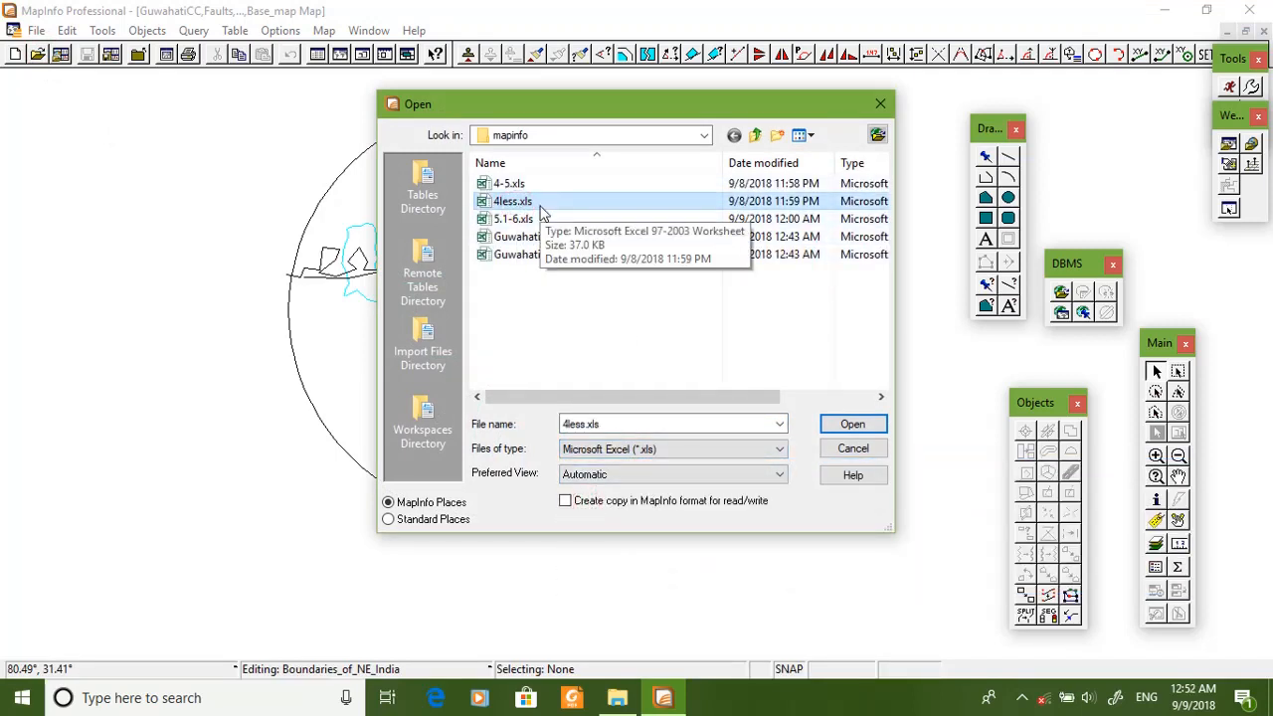
click(849, 426)
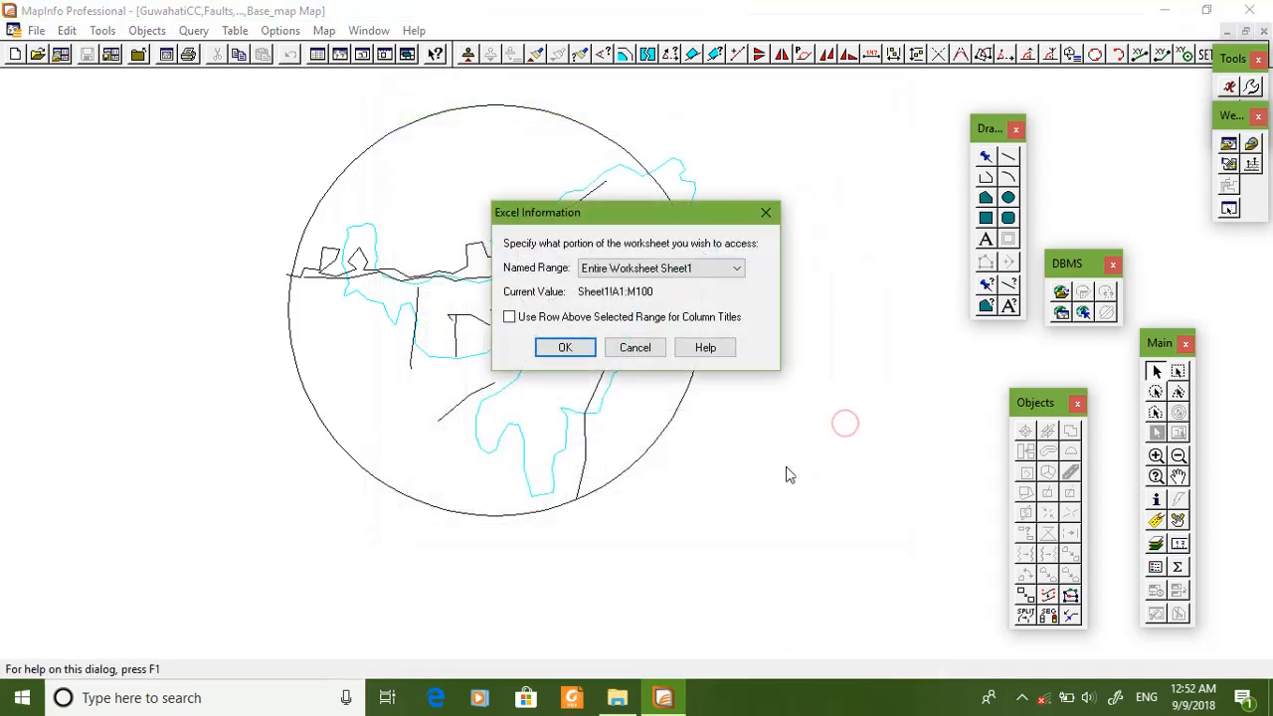
click(565, 348)
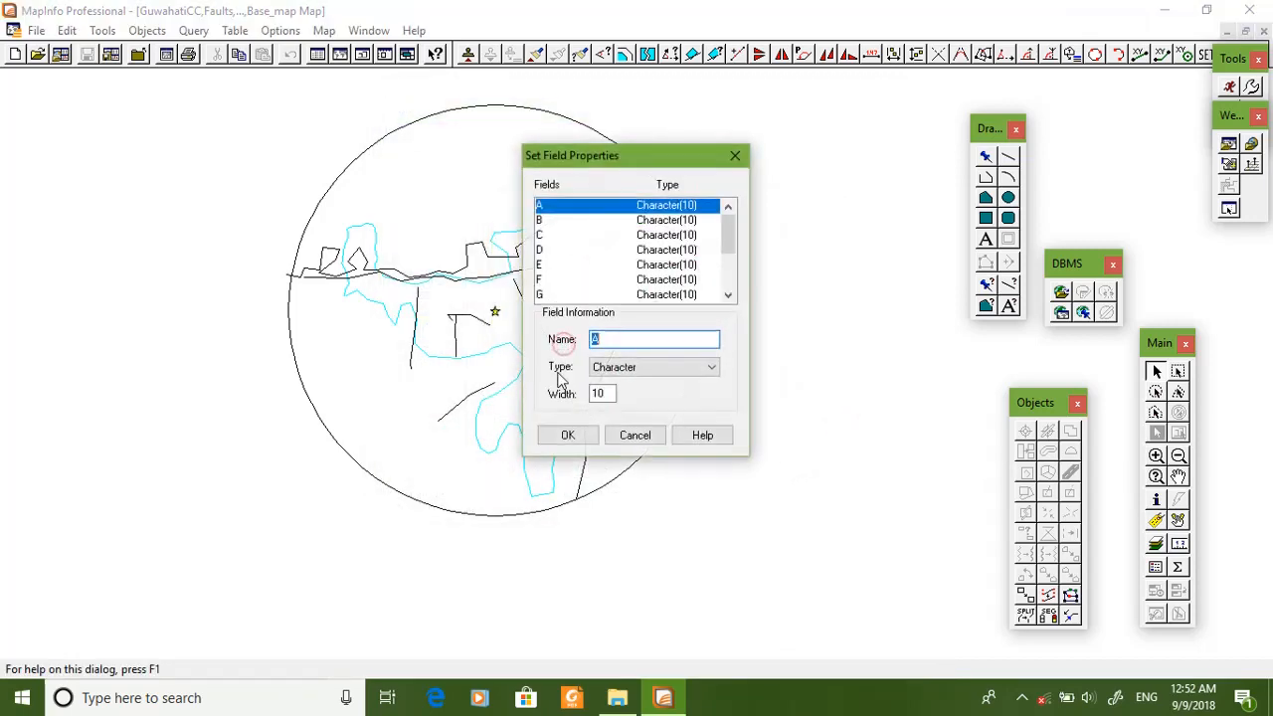
Step: Accept the default field properties for the imported 4less worksheet and start Create Points with _4less as the table
click(565, 437)
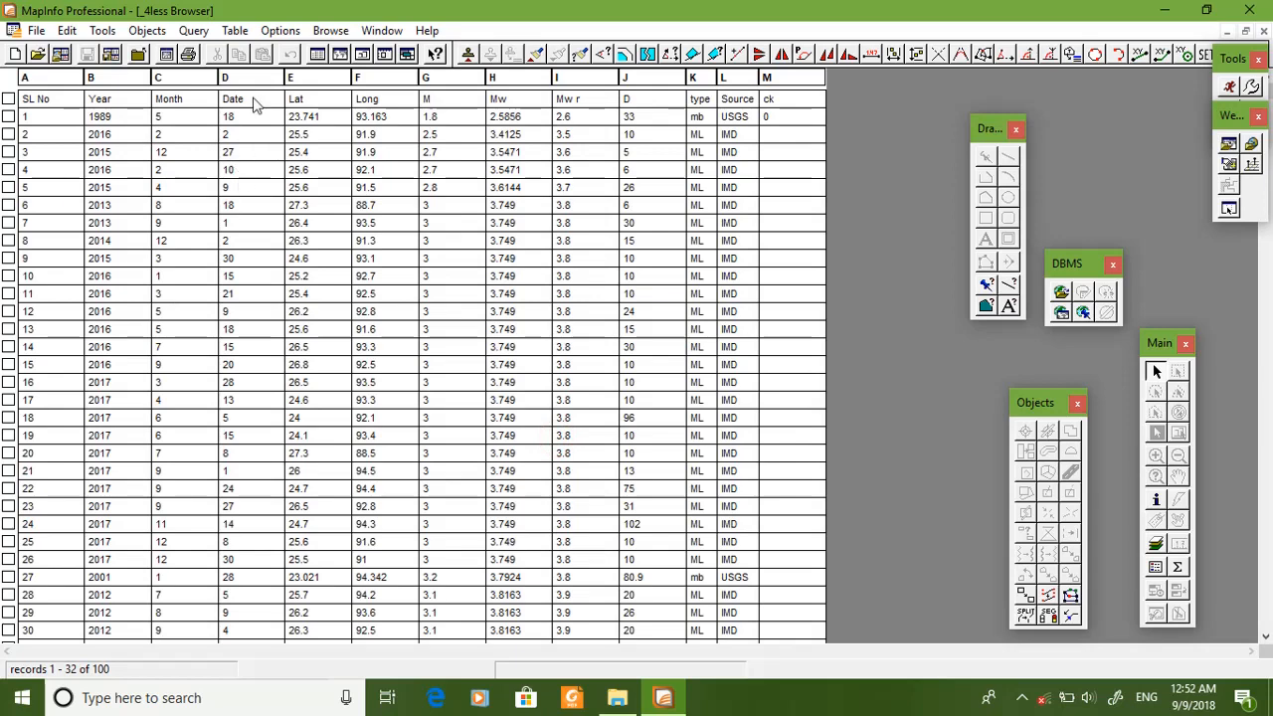
click(235, 30)
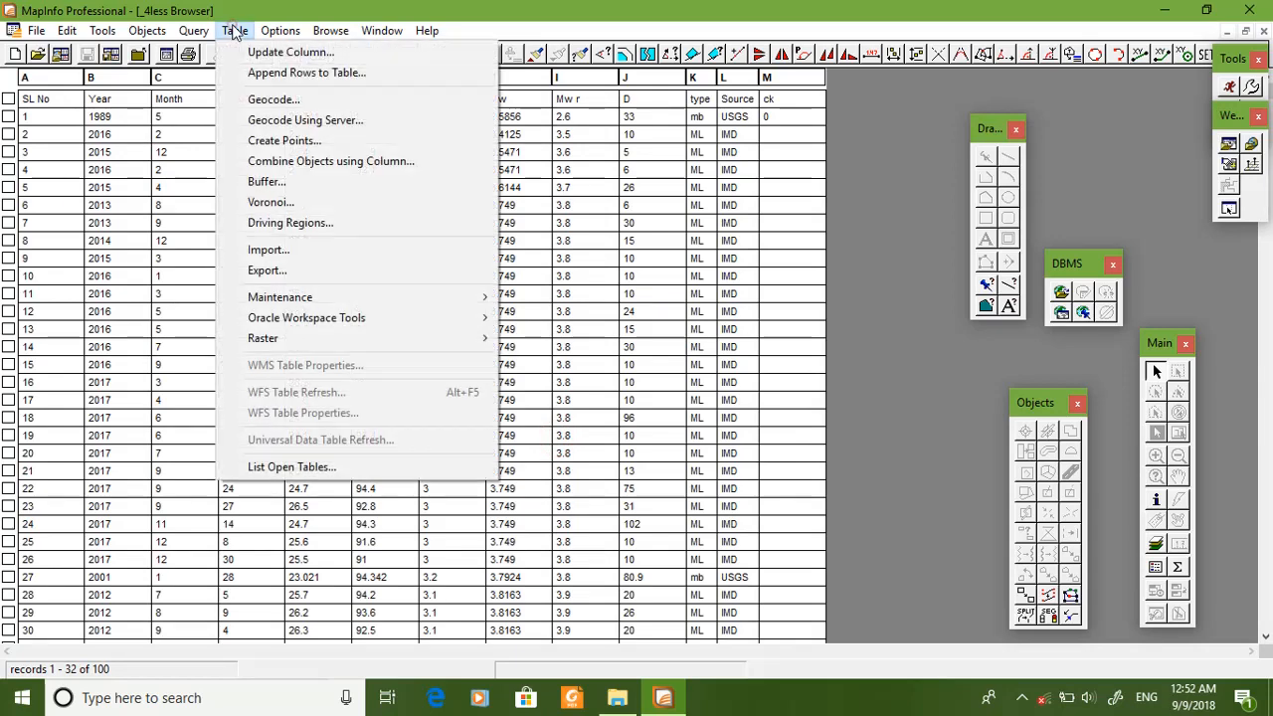
click(277, 147)
mouse_move(566, 167)
mouse_down()
mouse_move(625, 168)
mouse_move(576, 174)
mouse_up()
click(652, 229)
click(829, 231)
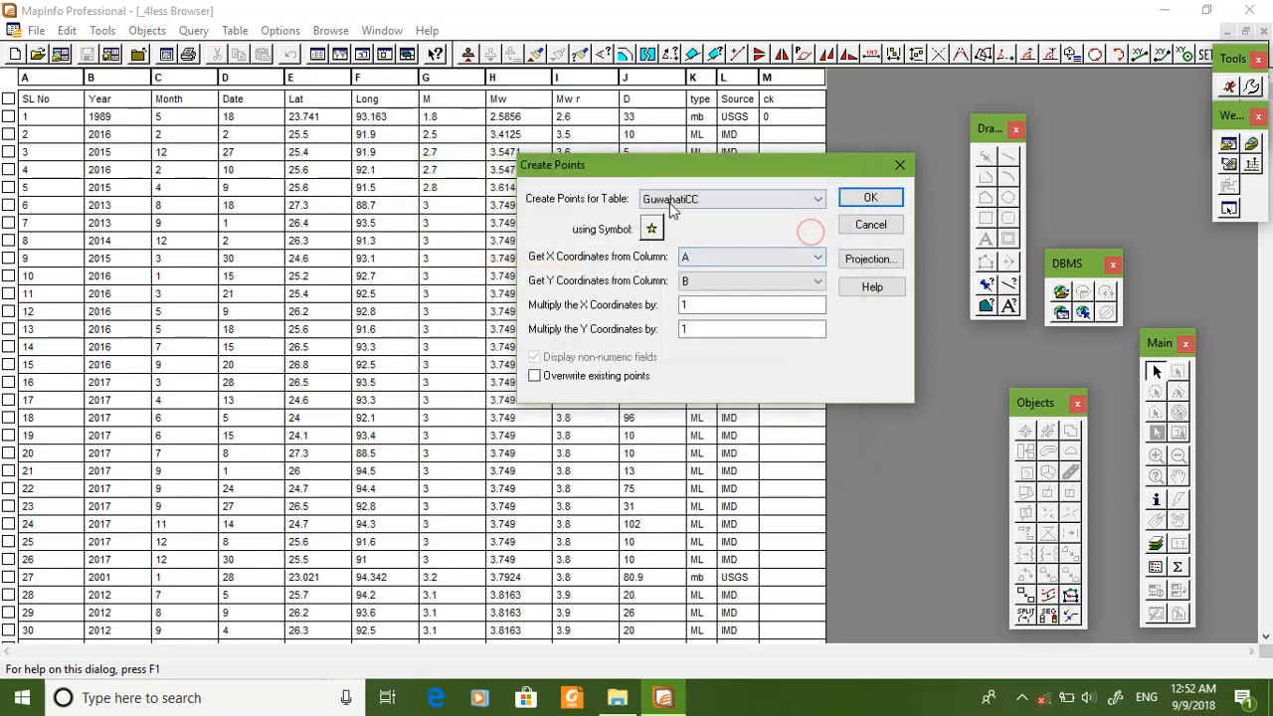
click(675, 200)
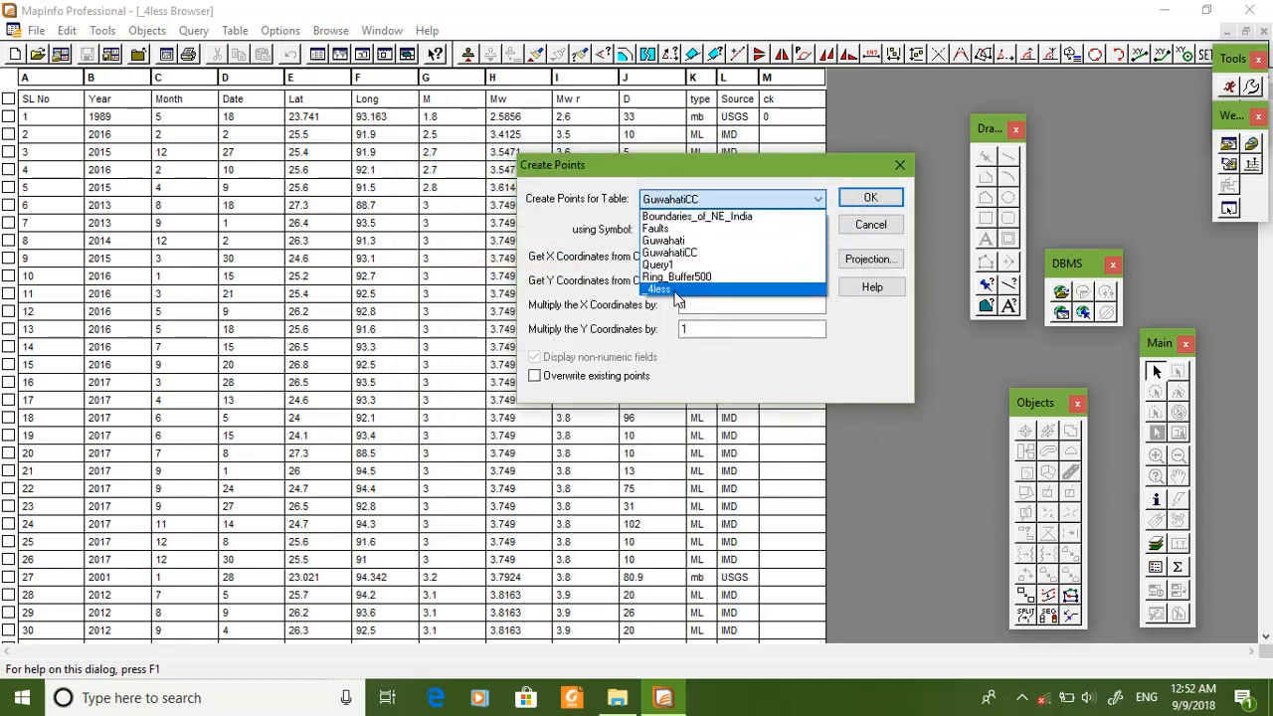
click(677, 289)
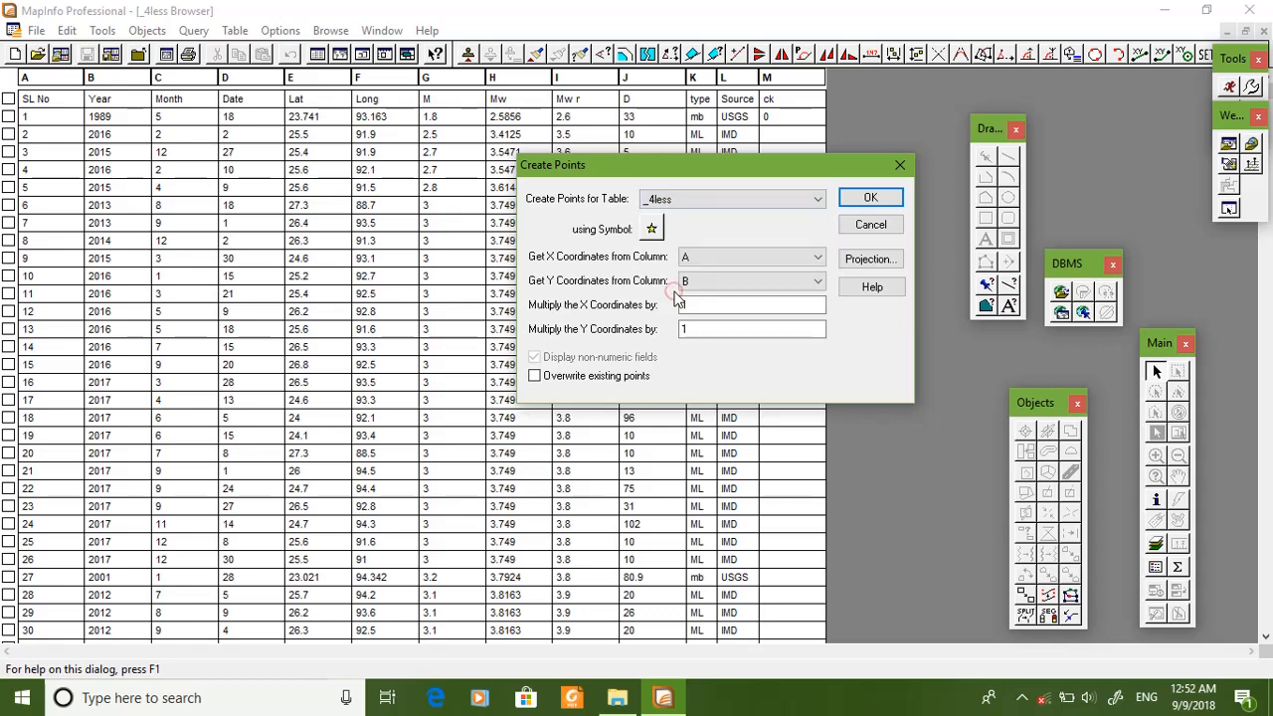
Step: Set the symbol for the _4less points to a green filled circle at size 12
click(652, 229)
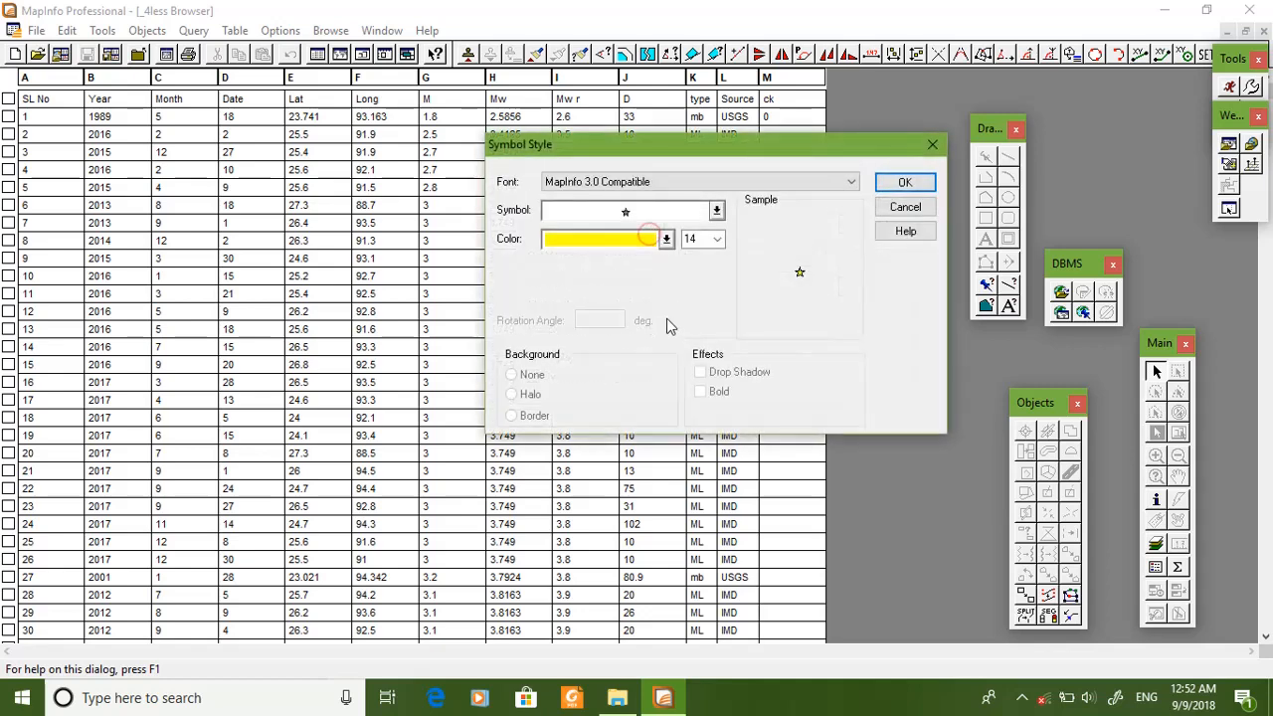
click(717, 212)
click(691, 285)
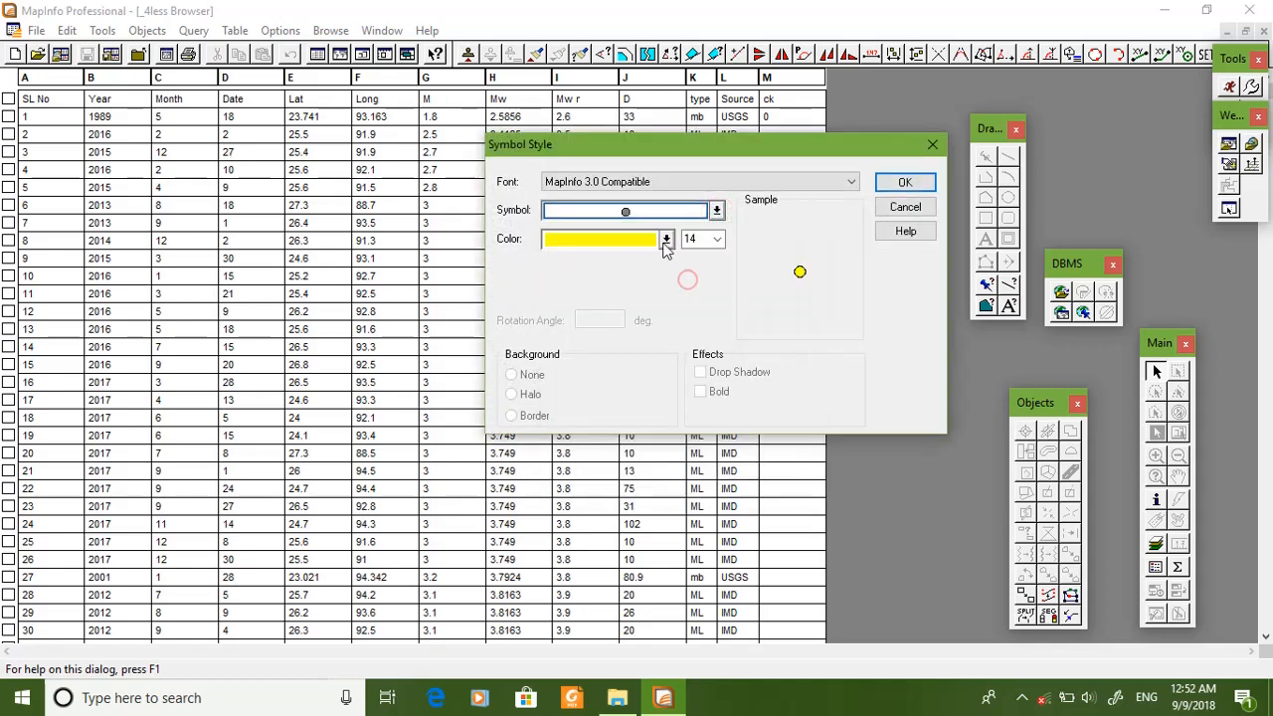
click(666, 240)
click(632, 147)
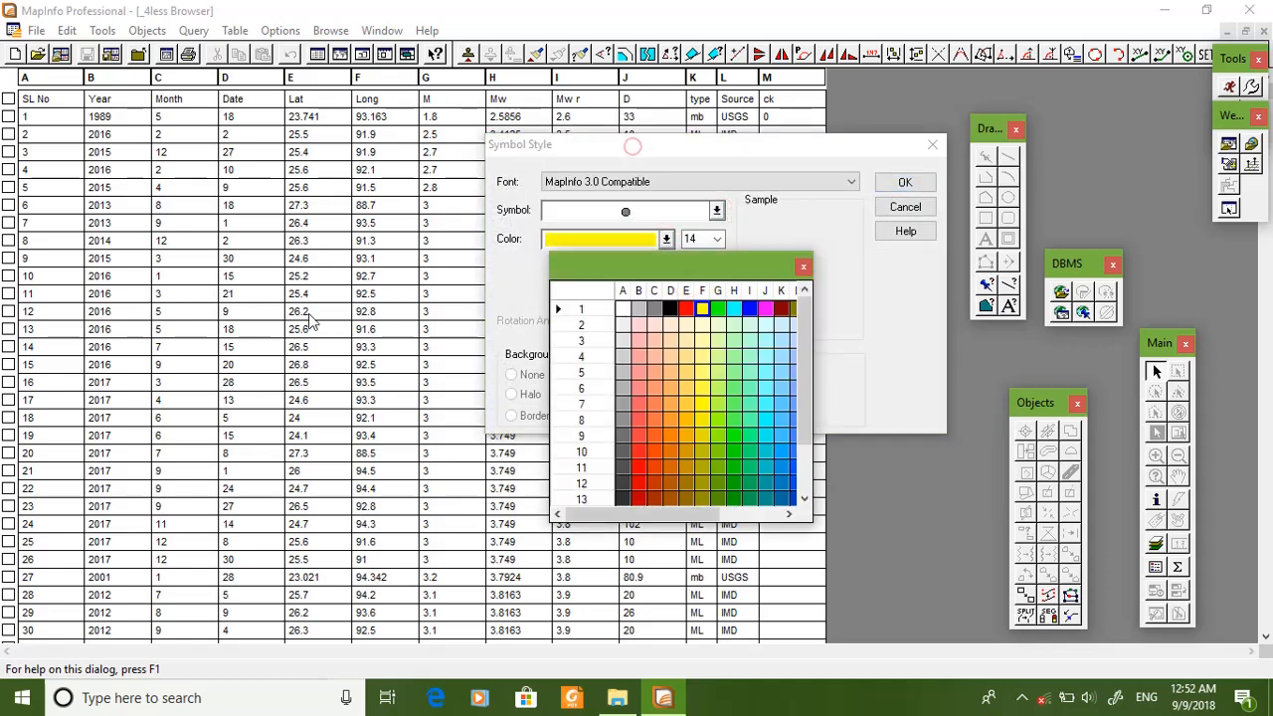
click(718, 311)
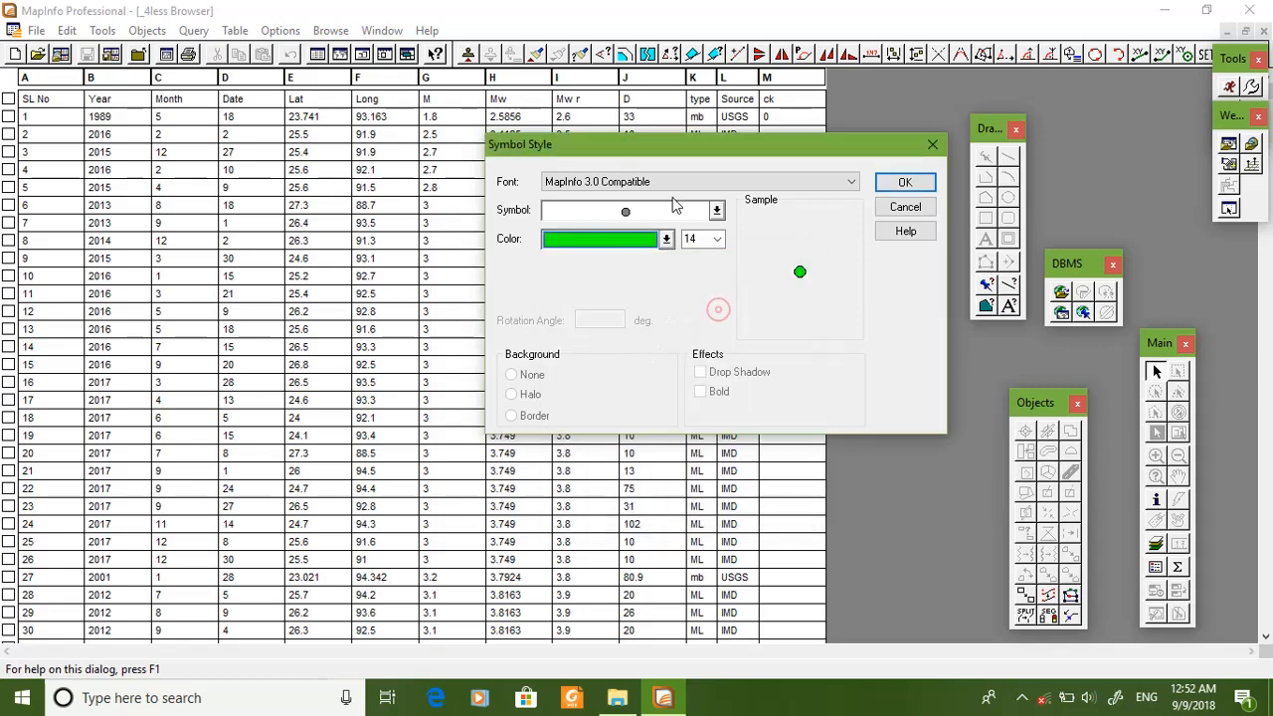
click(716, 239)
click(704, 285)
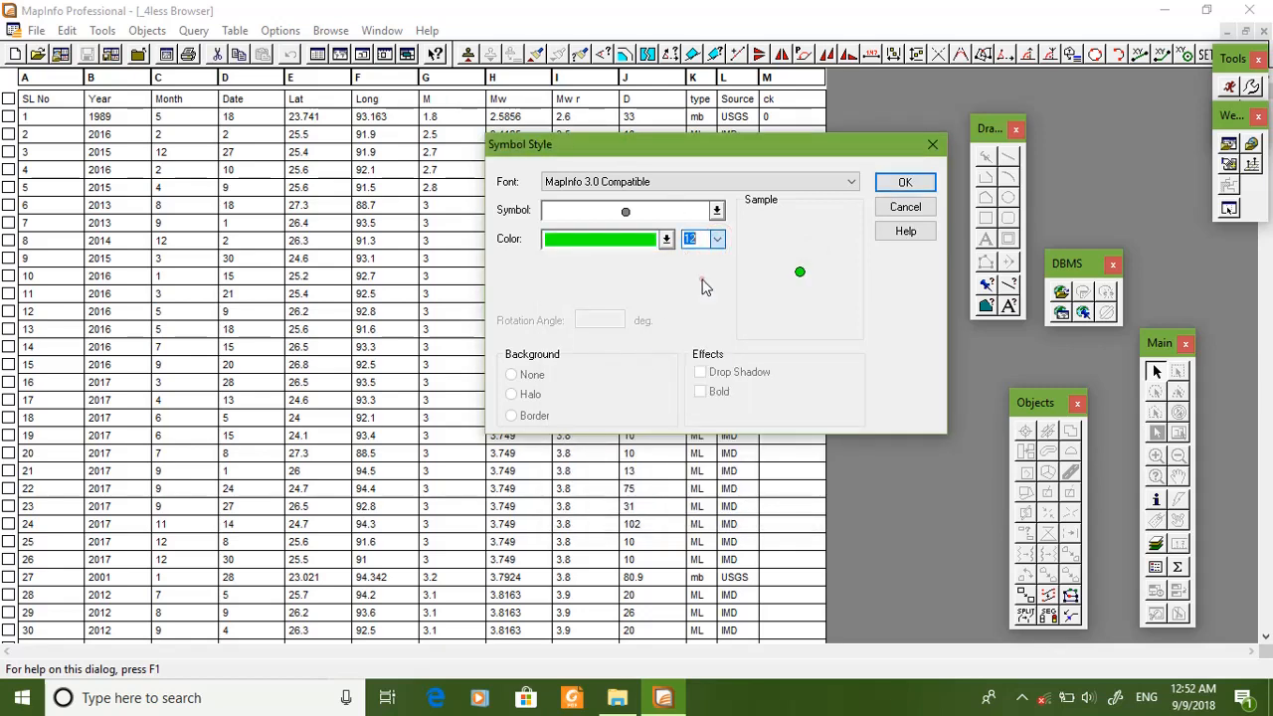
click(895, 180)
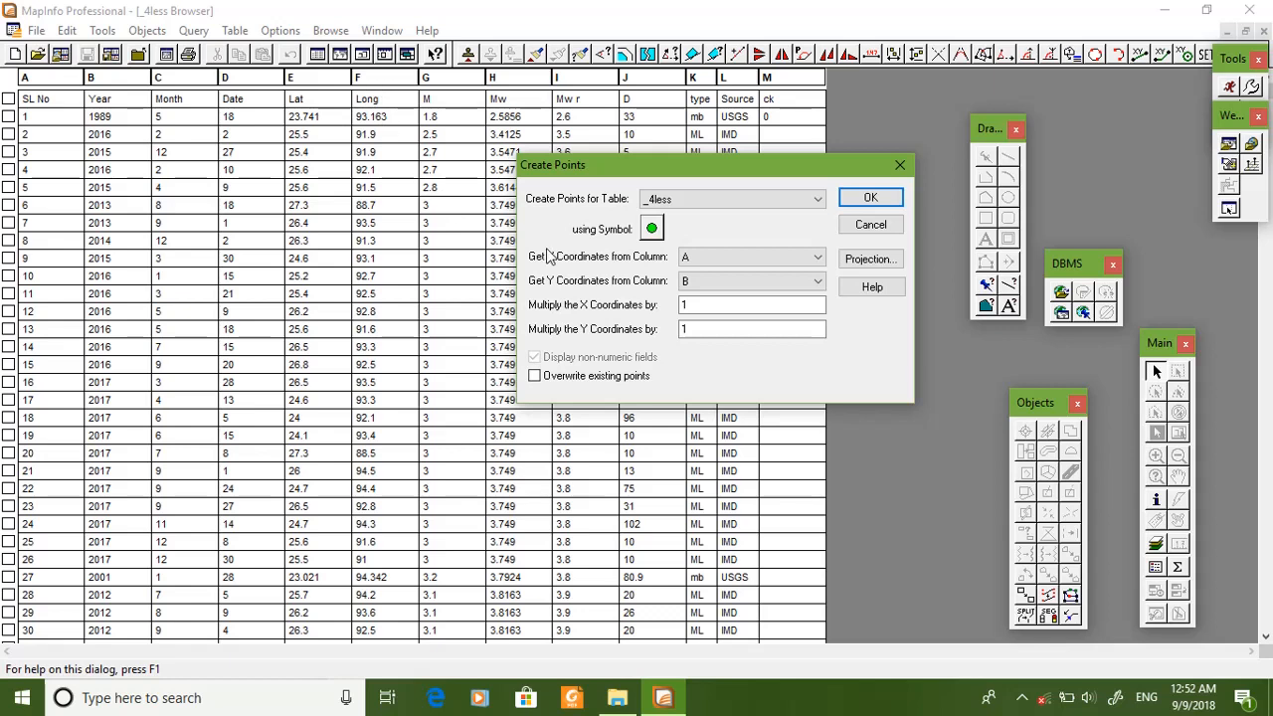
Step: Create the _4less points with X coordinates from column F and Y coordinates from column E
click(717, 255)
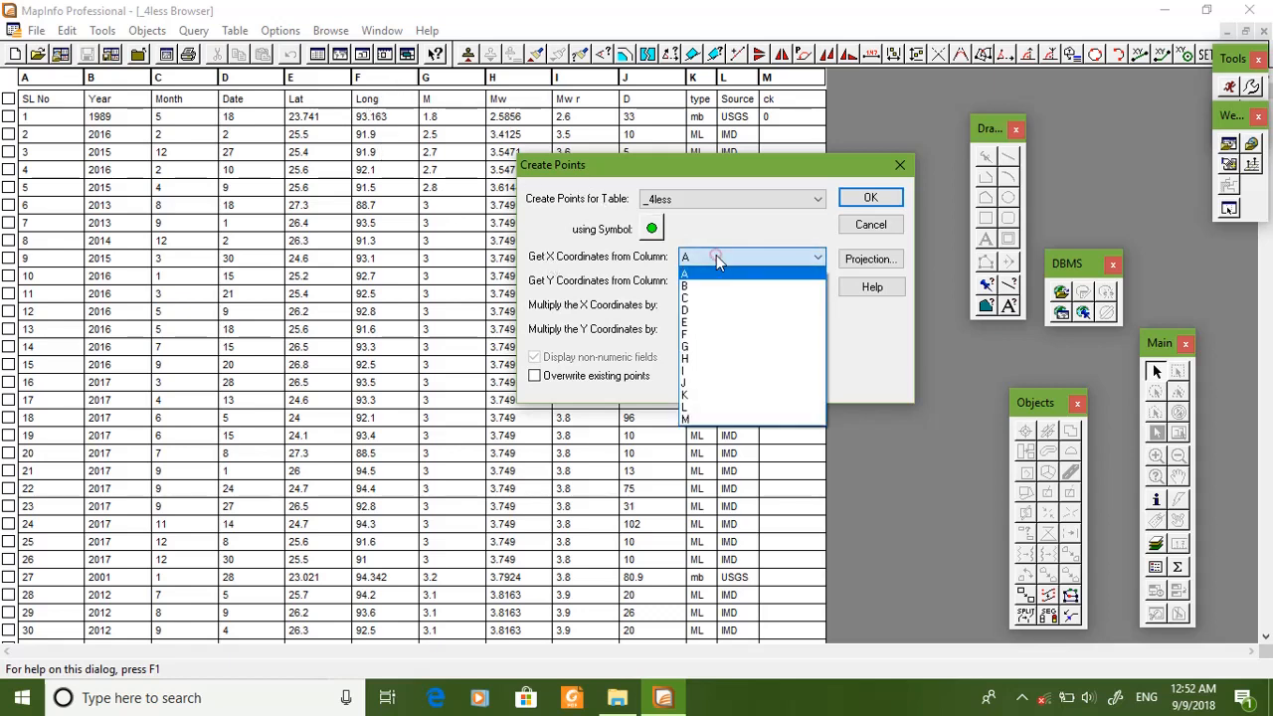
click(707, 337)
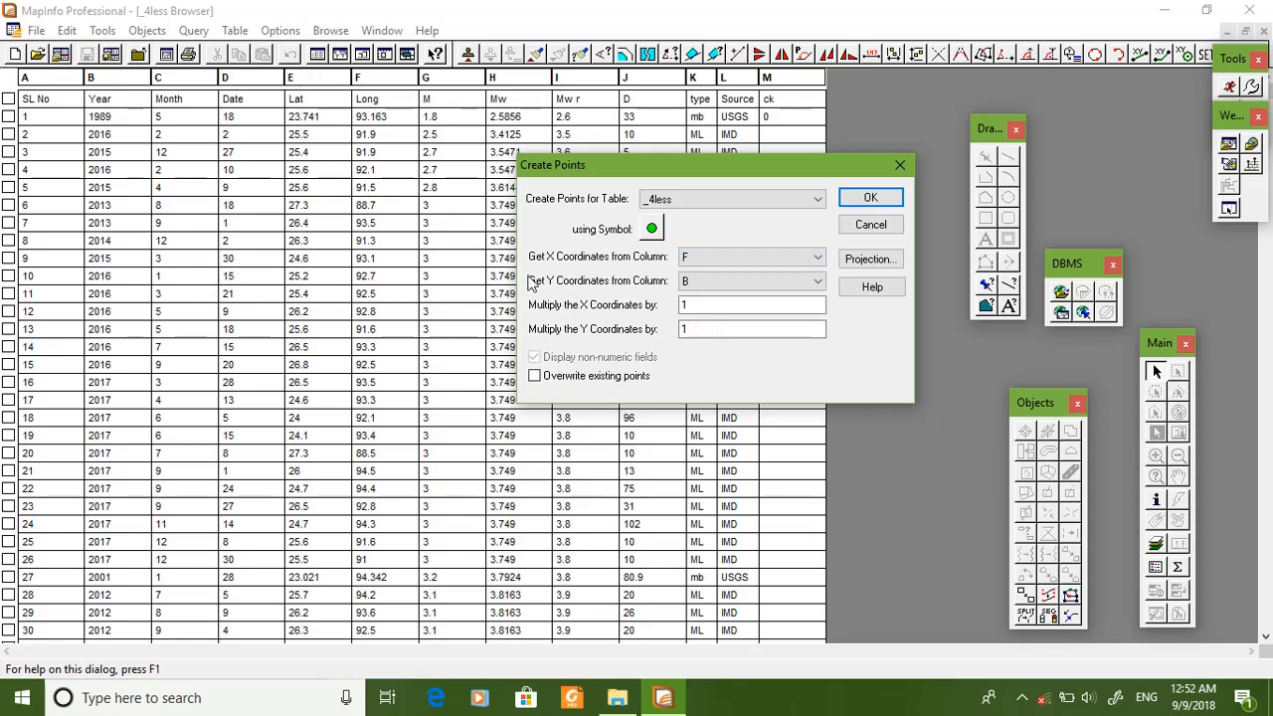
click(697, 282)
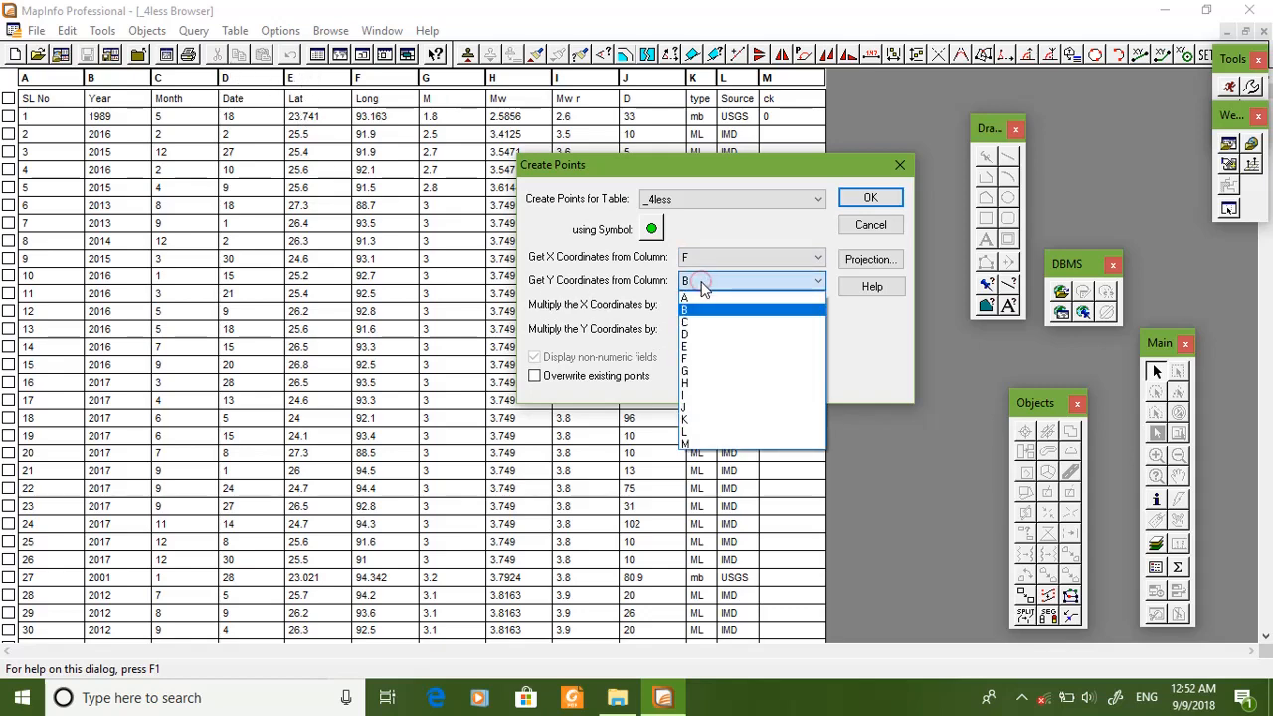
click(702, 353)
click(883, 199)
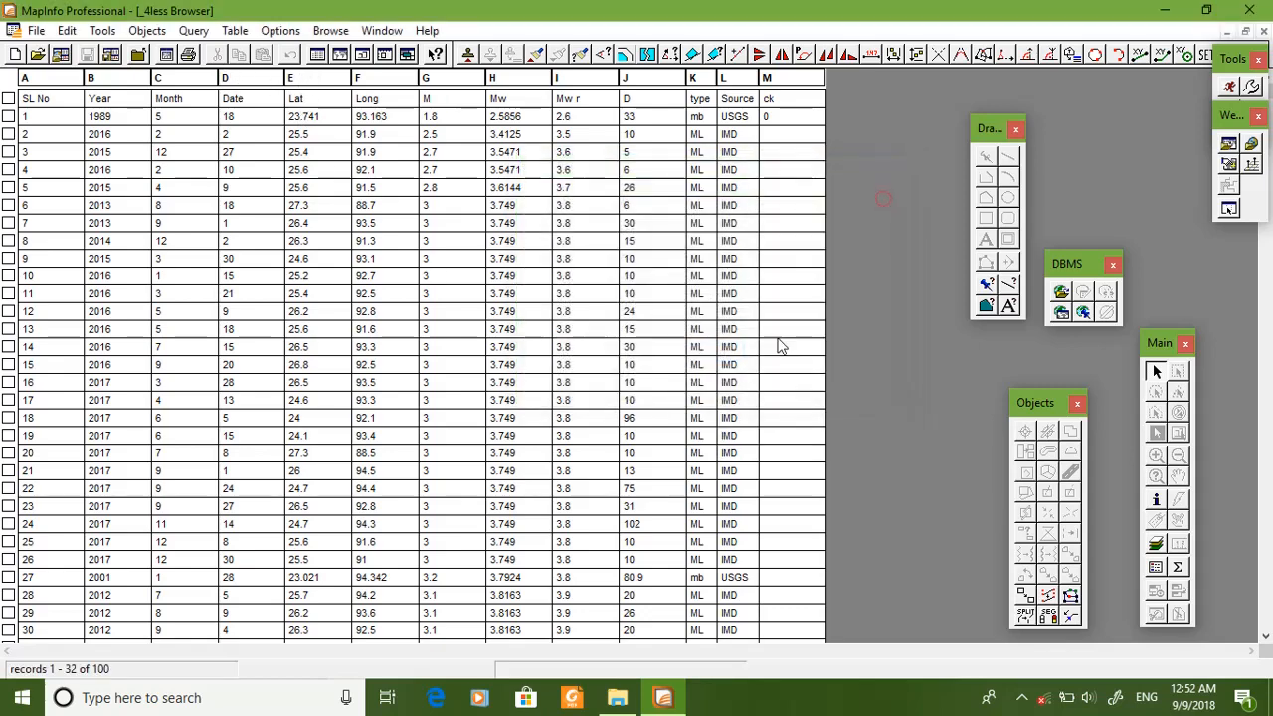
Step: Switch to the GuwahatiCC, Faults, Base_map map window and add the 4less.TAB table to it
click(382, 30)
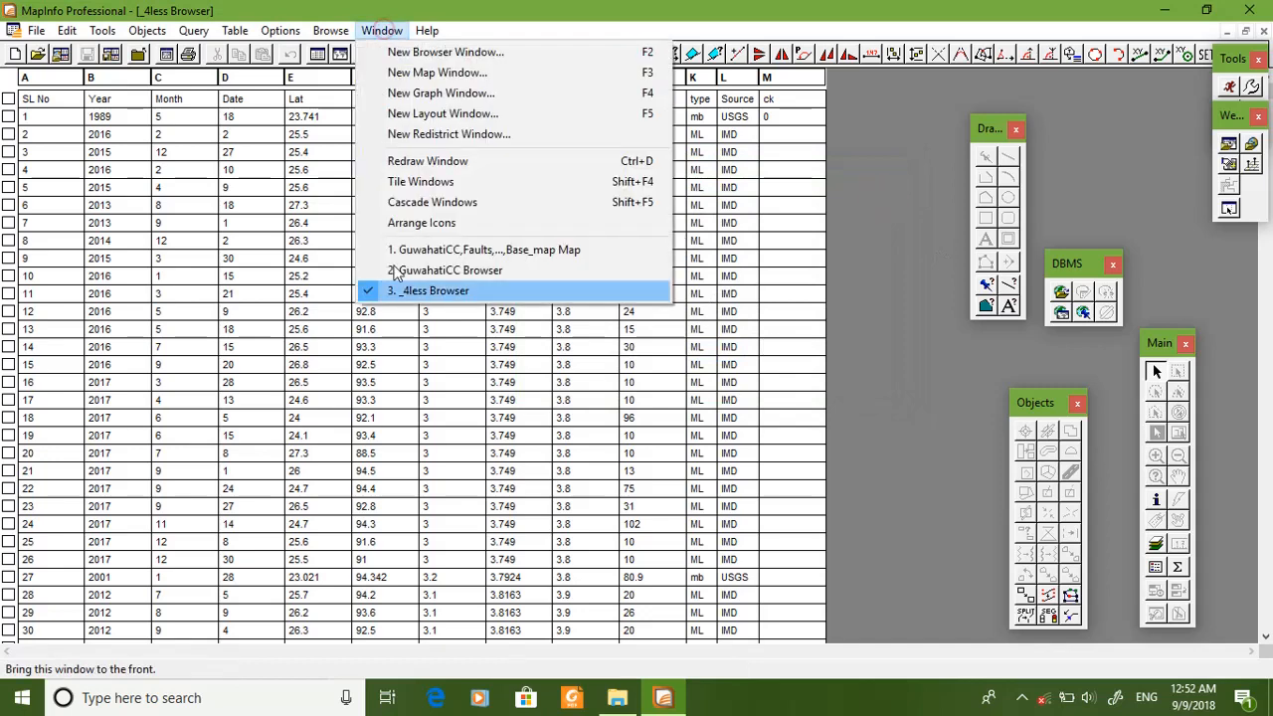
click(425, 255)
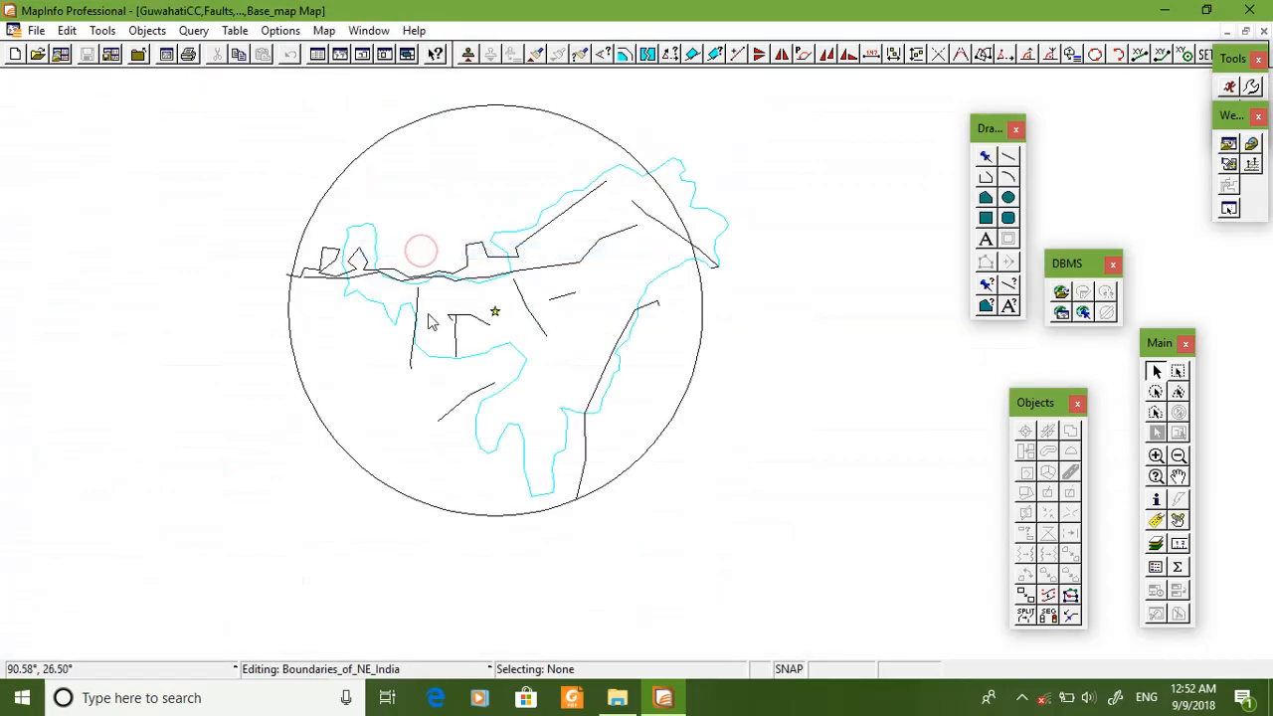
click(38, 54)
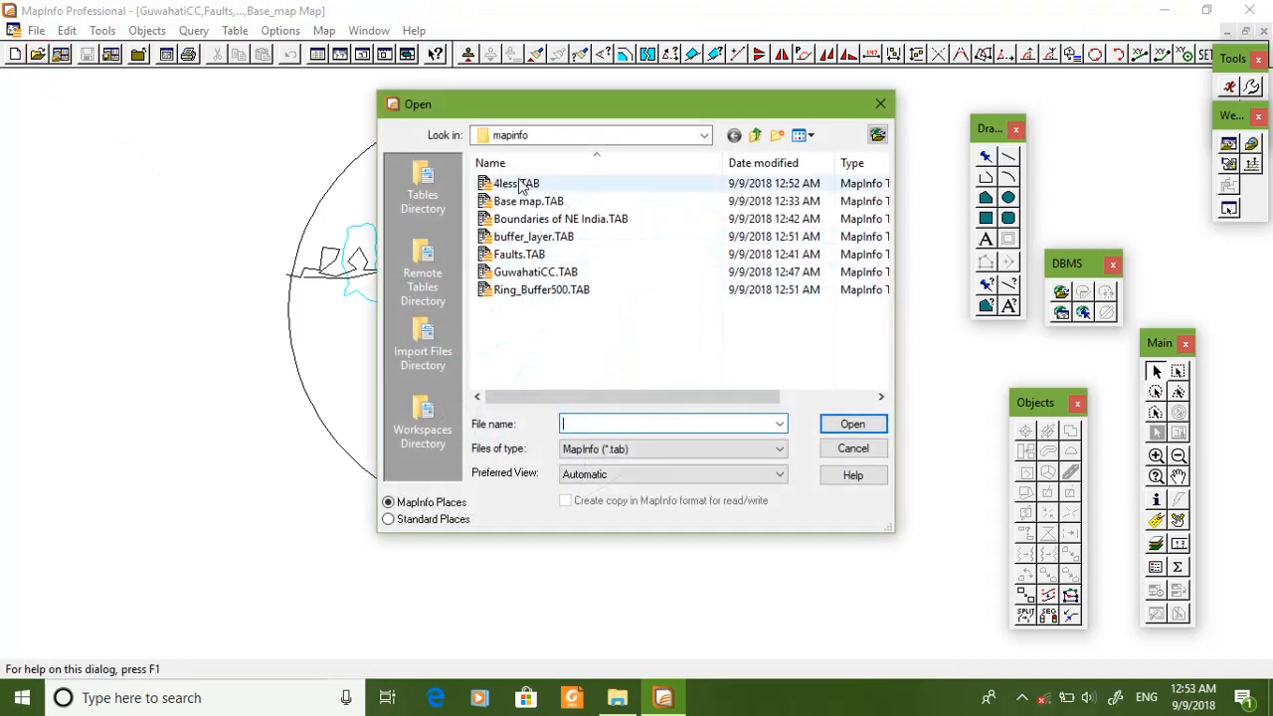
click(523, 186)
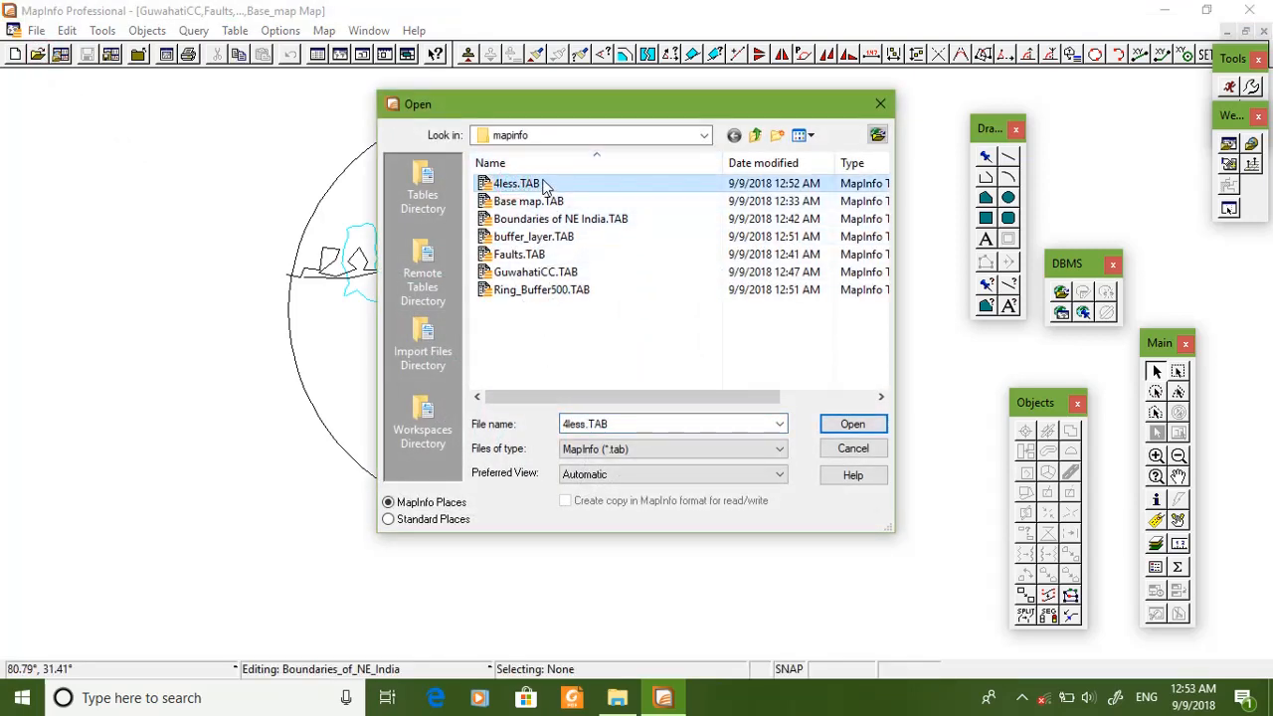
click(840, 424)
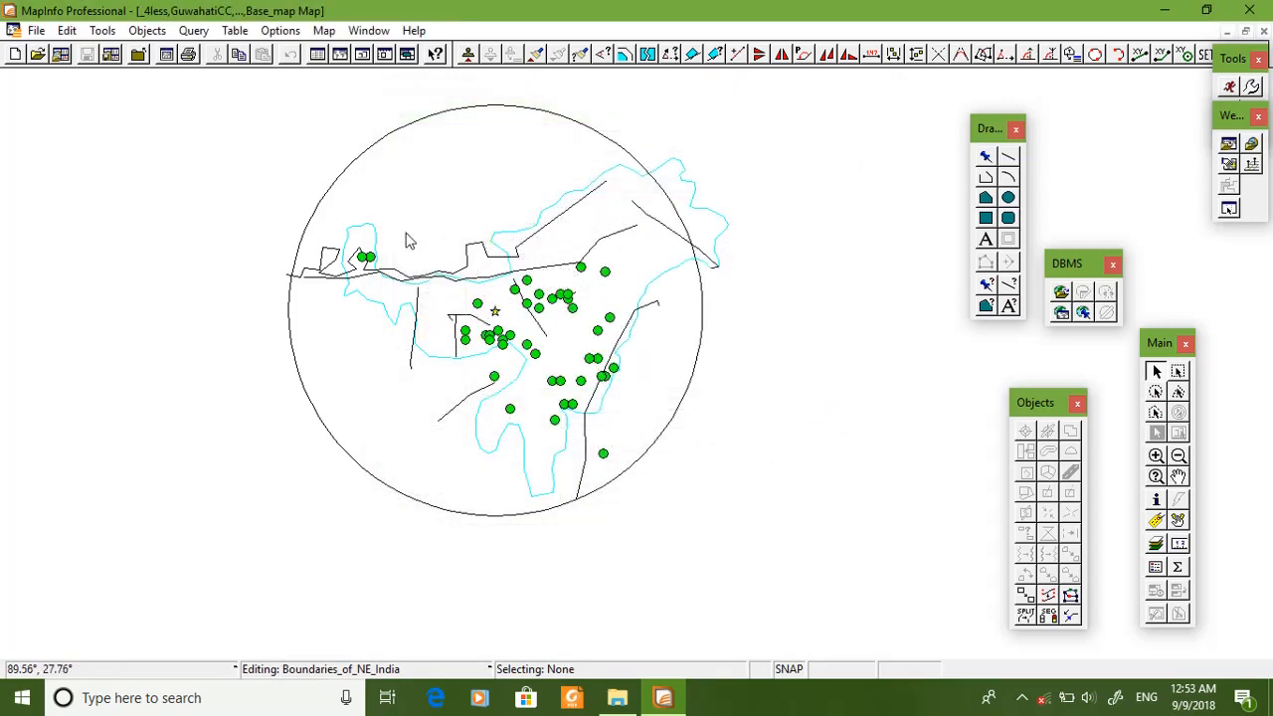
Step: Open the Microsoft Excel file 4-5.xls using the entire Sheet1 worksheet and the default field properties
click(35, 53)
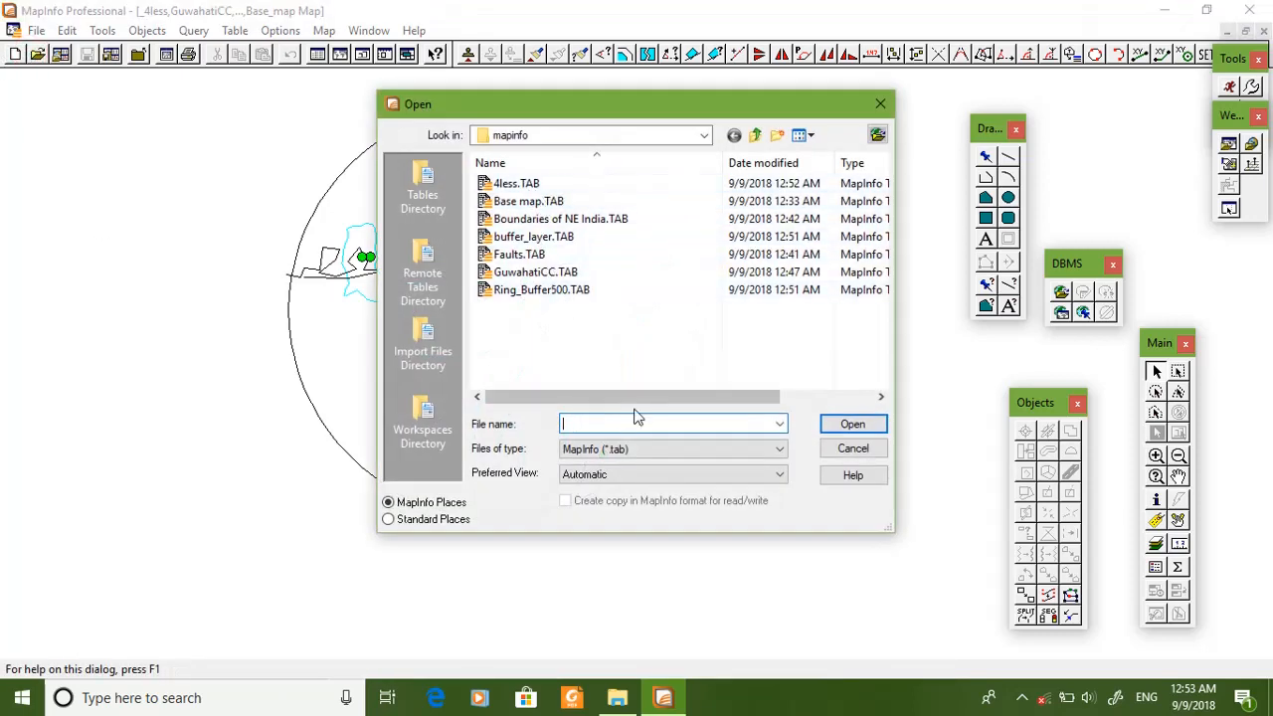
click(647, 449)
click(648, 504)
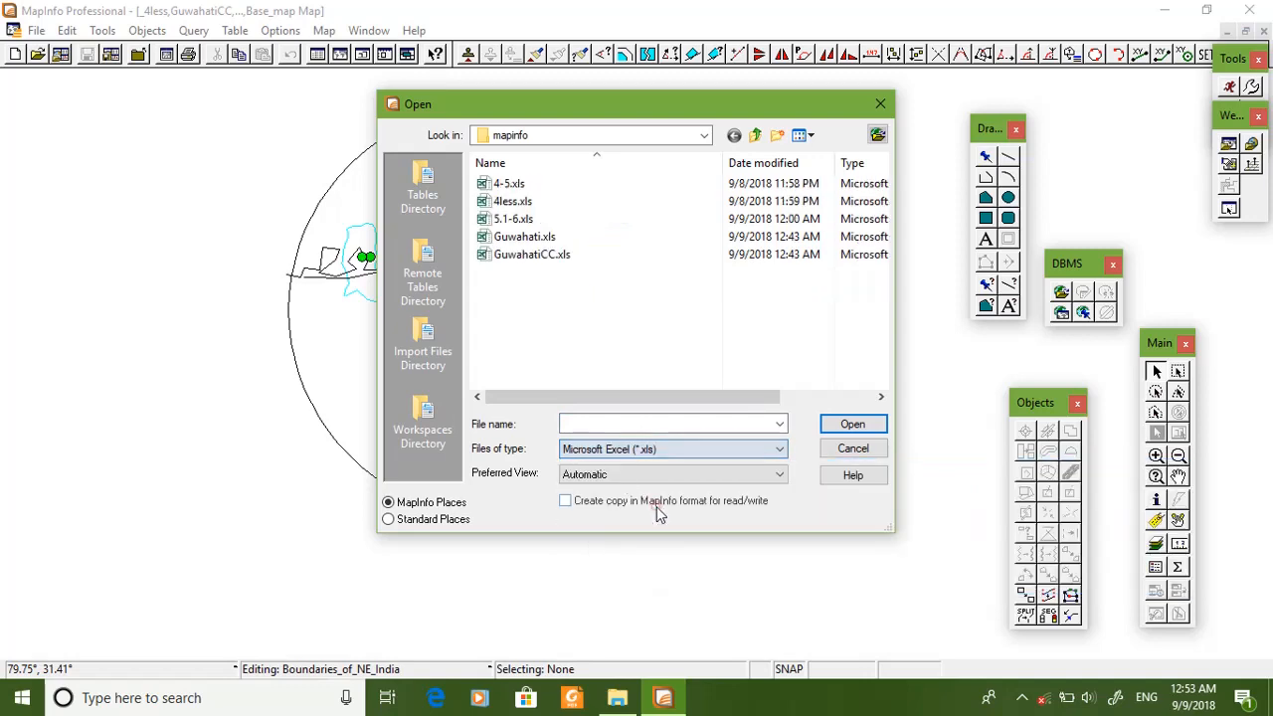
click(513, 183)
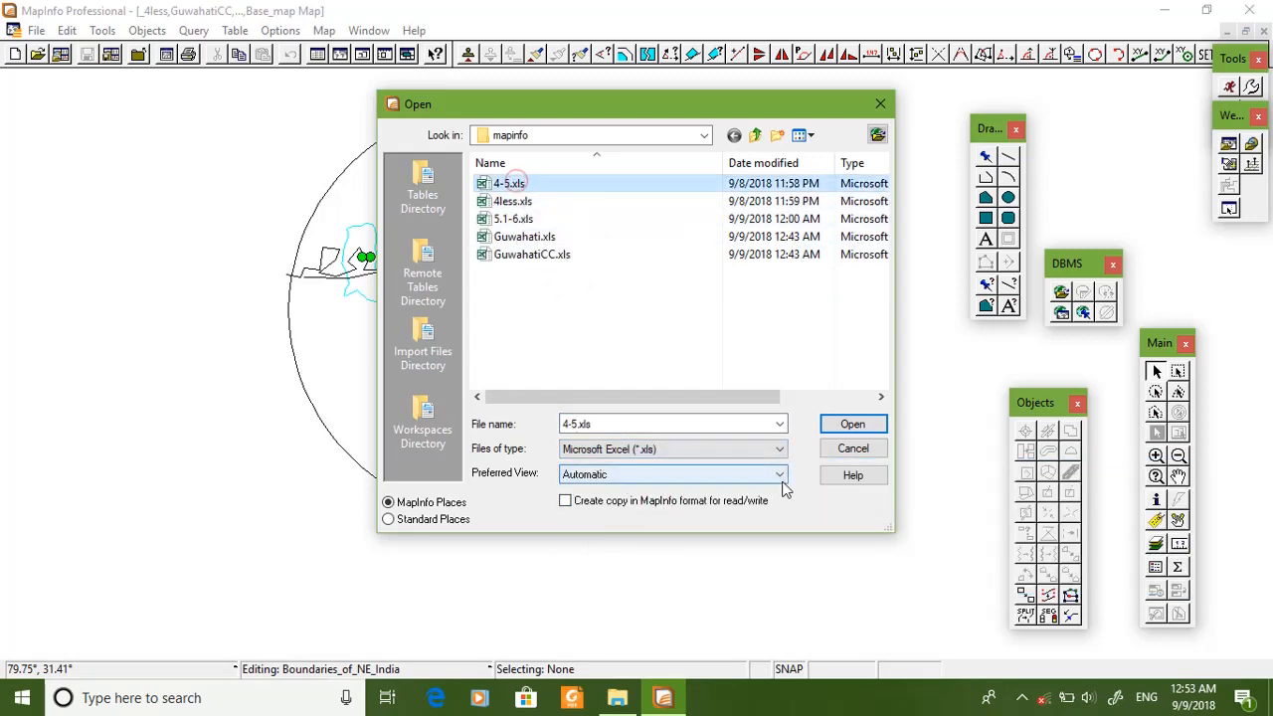
click(870, 422)
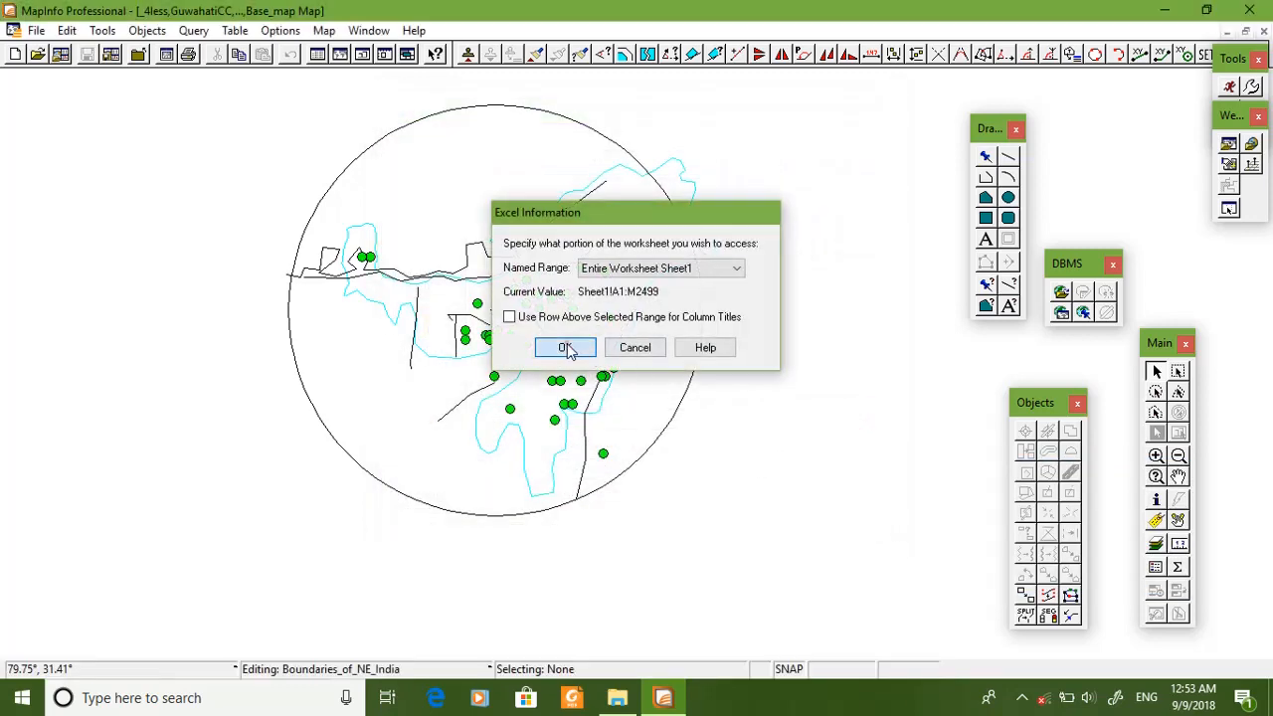
click(569, 347)
click(568, 435)
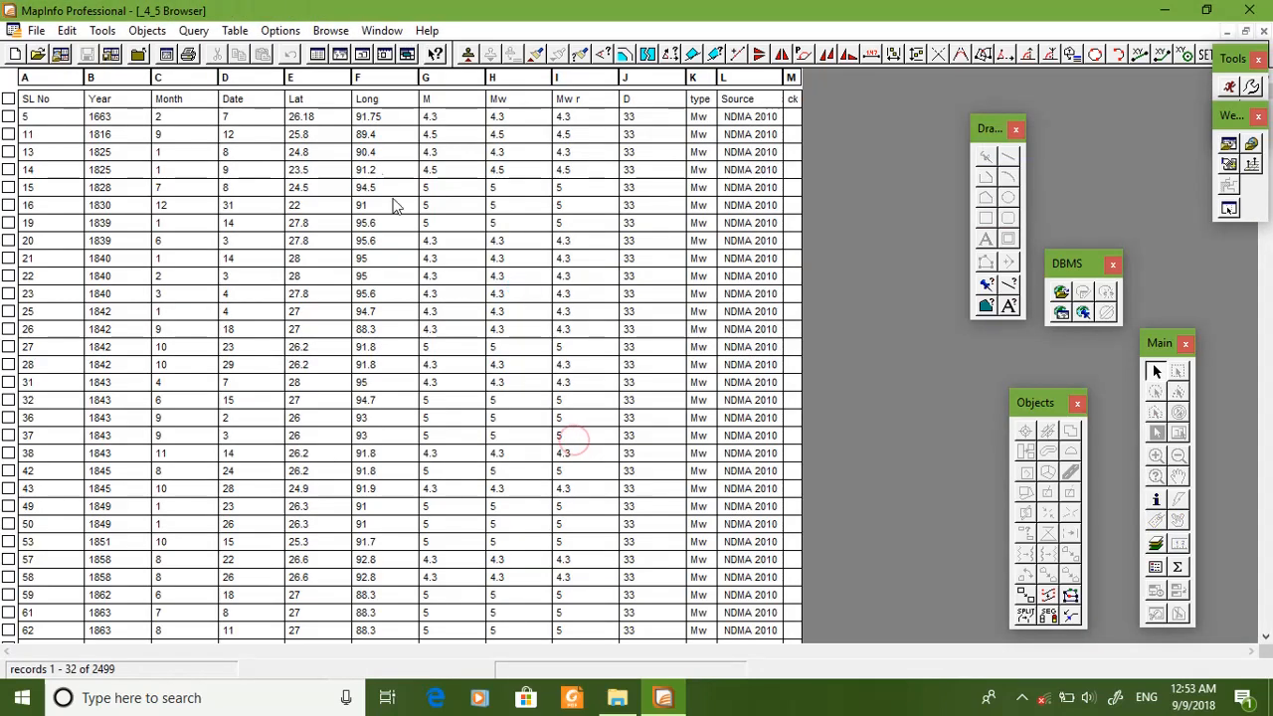
Step: Start Create Points and choose _4_5 as the table to create points for
click(234, 30)
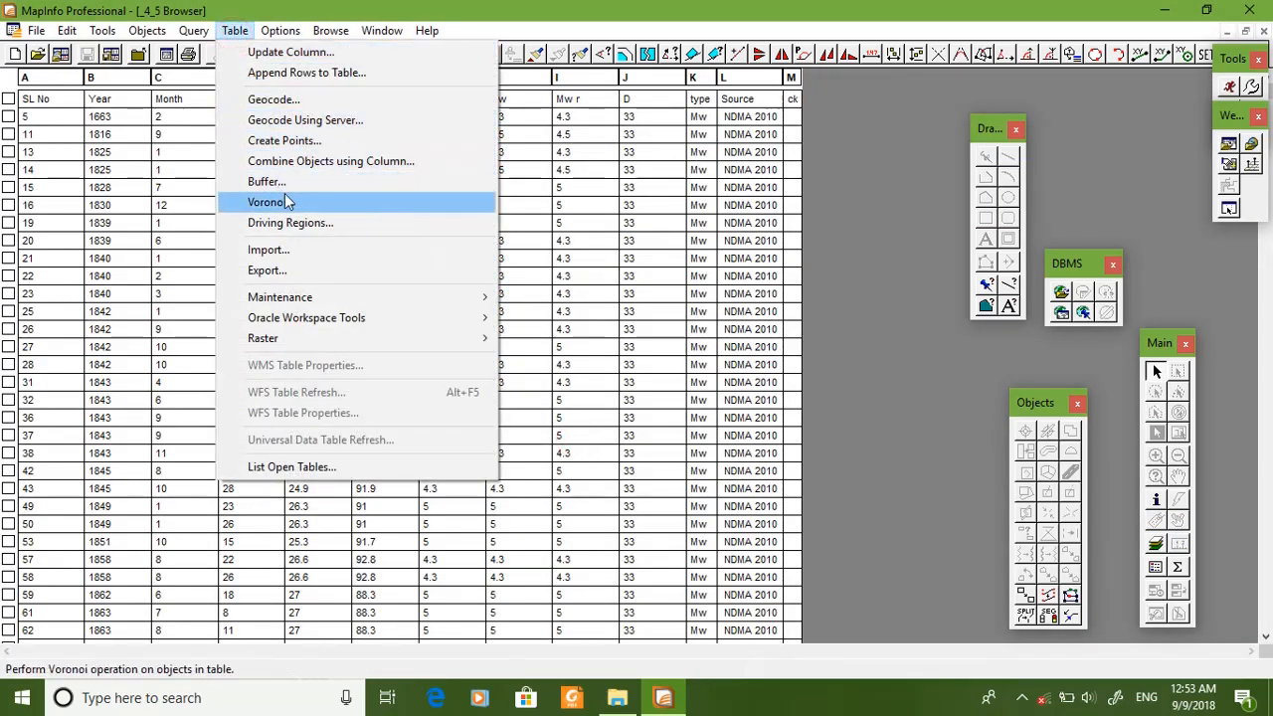
click(288, 140)
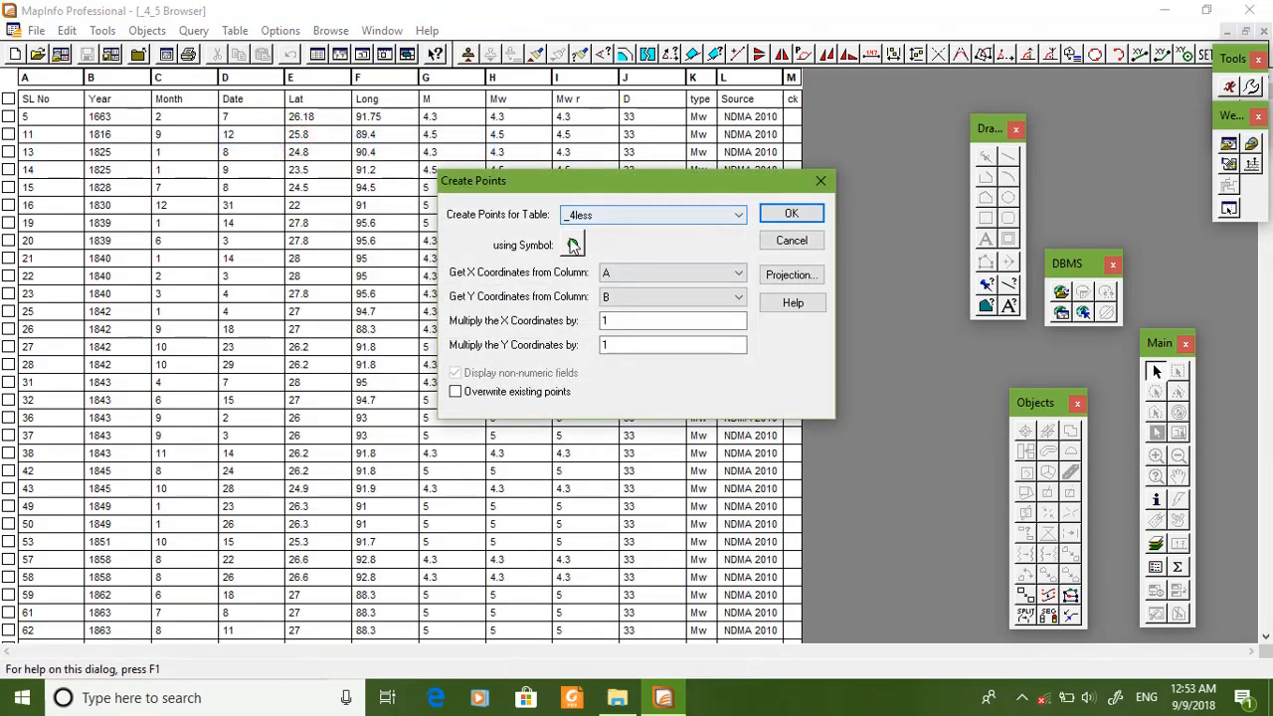
click(601, 221)
click(604, 320)
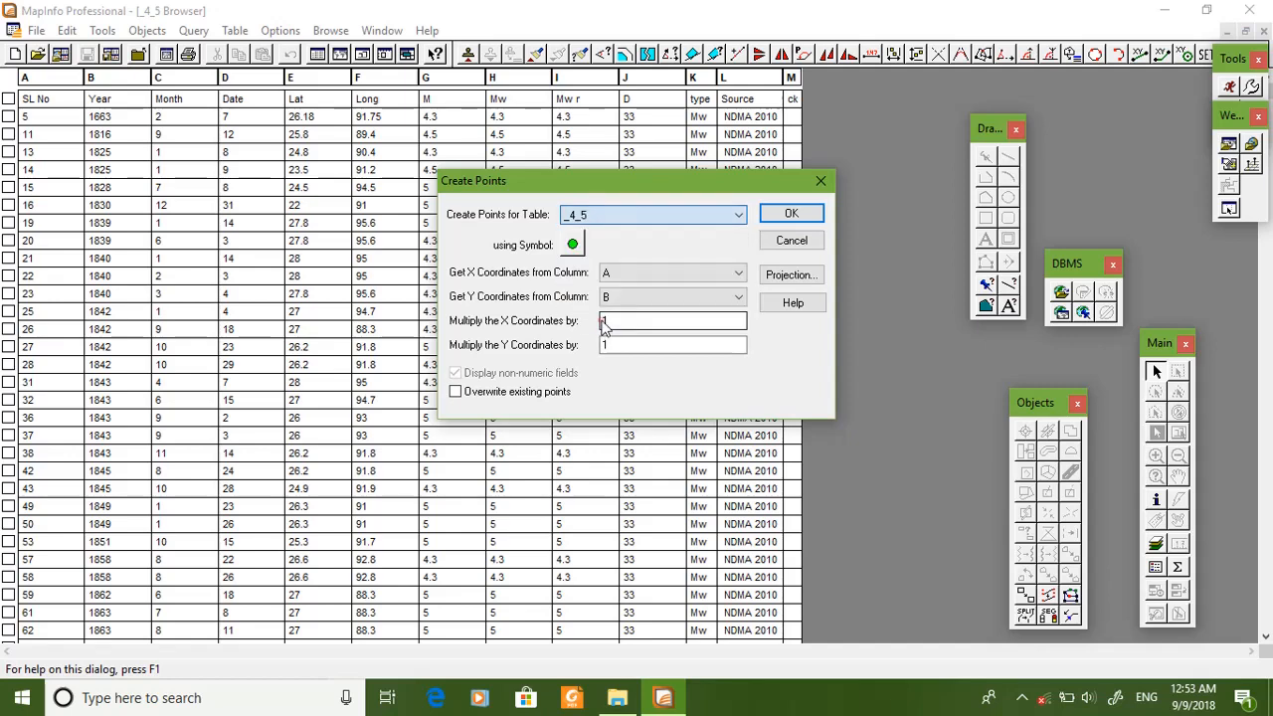
Step: Set the colour of the circle symbol for the _4_5 points to blue
click(572, 244)
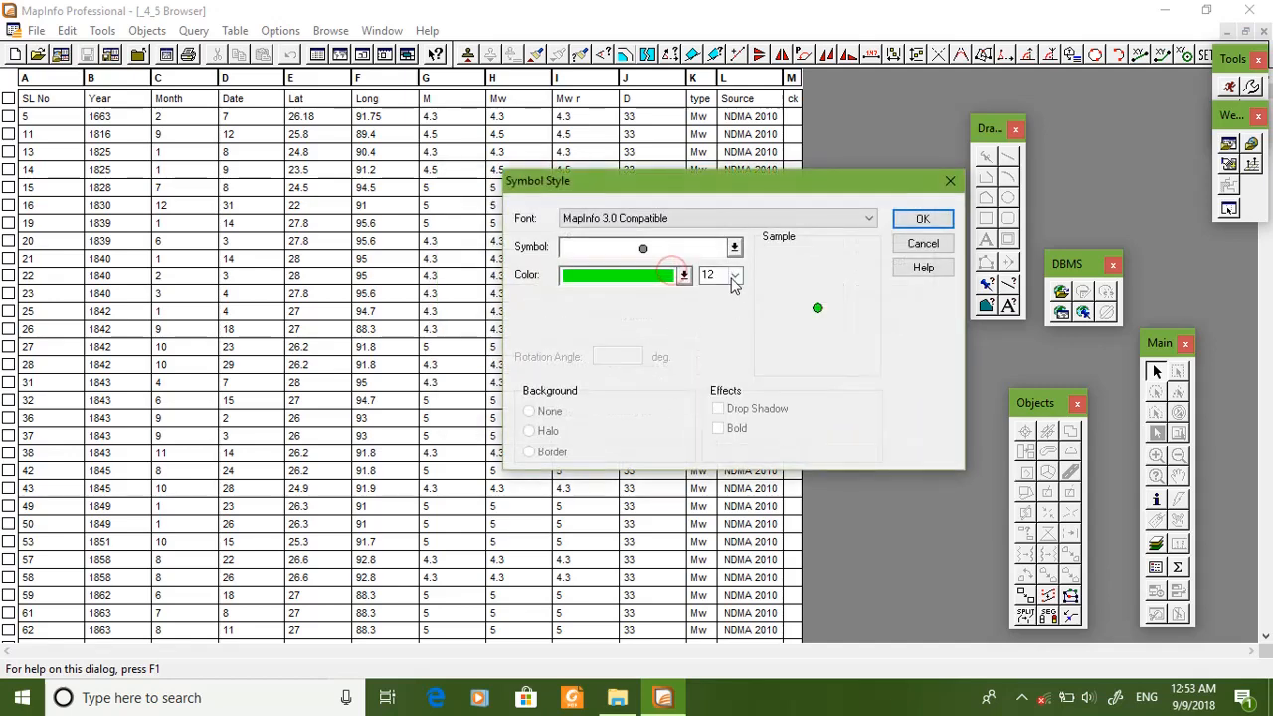
click(685, 277)
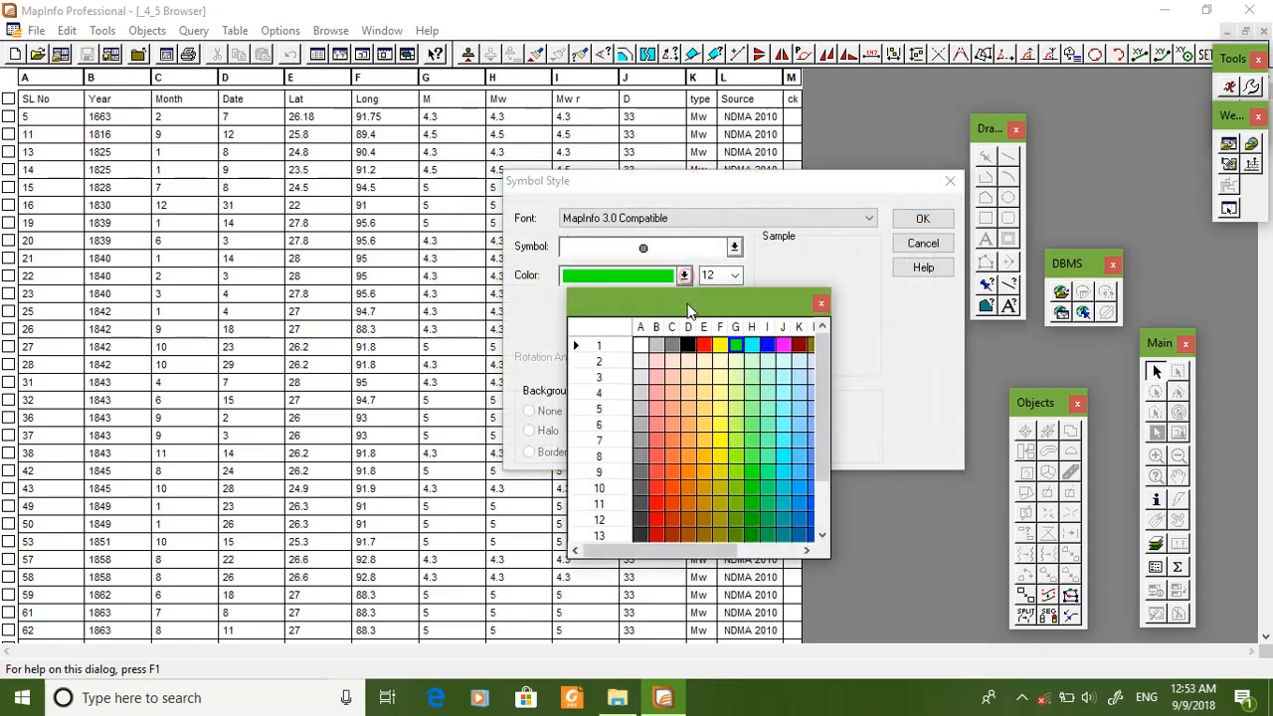
click(768, 346)
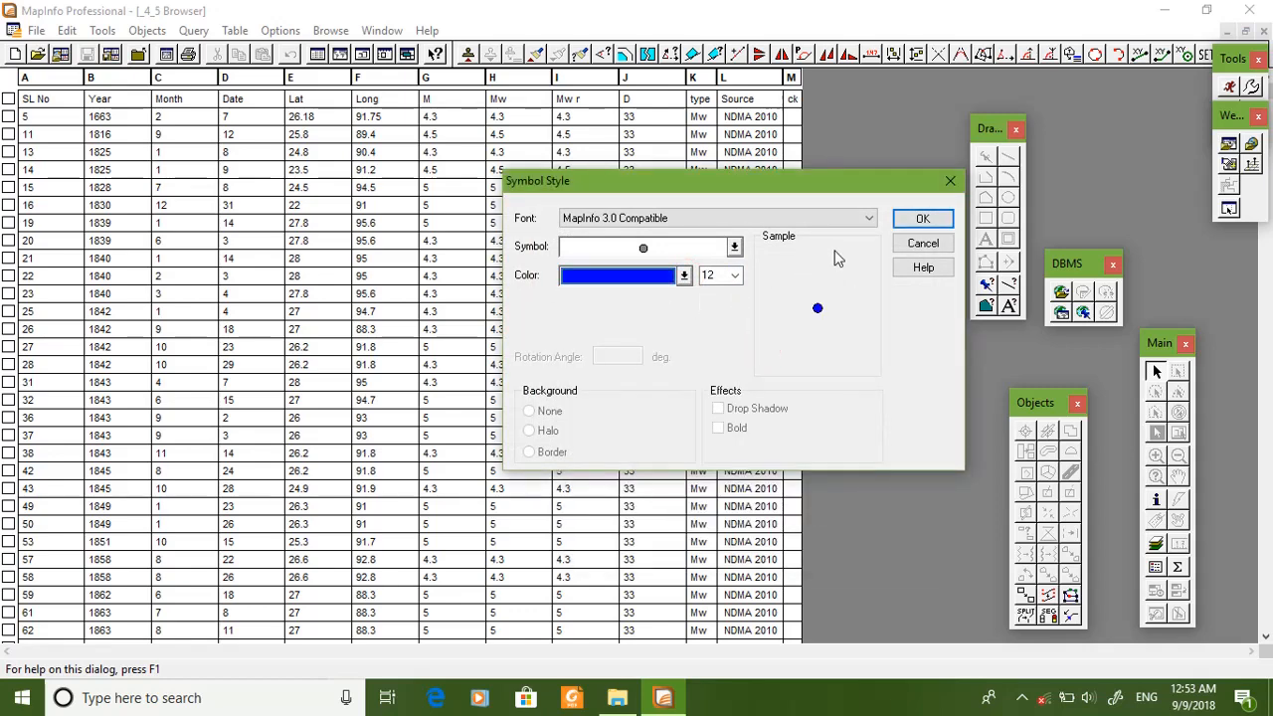
click(919, 221)
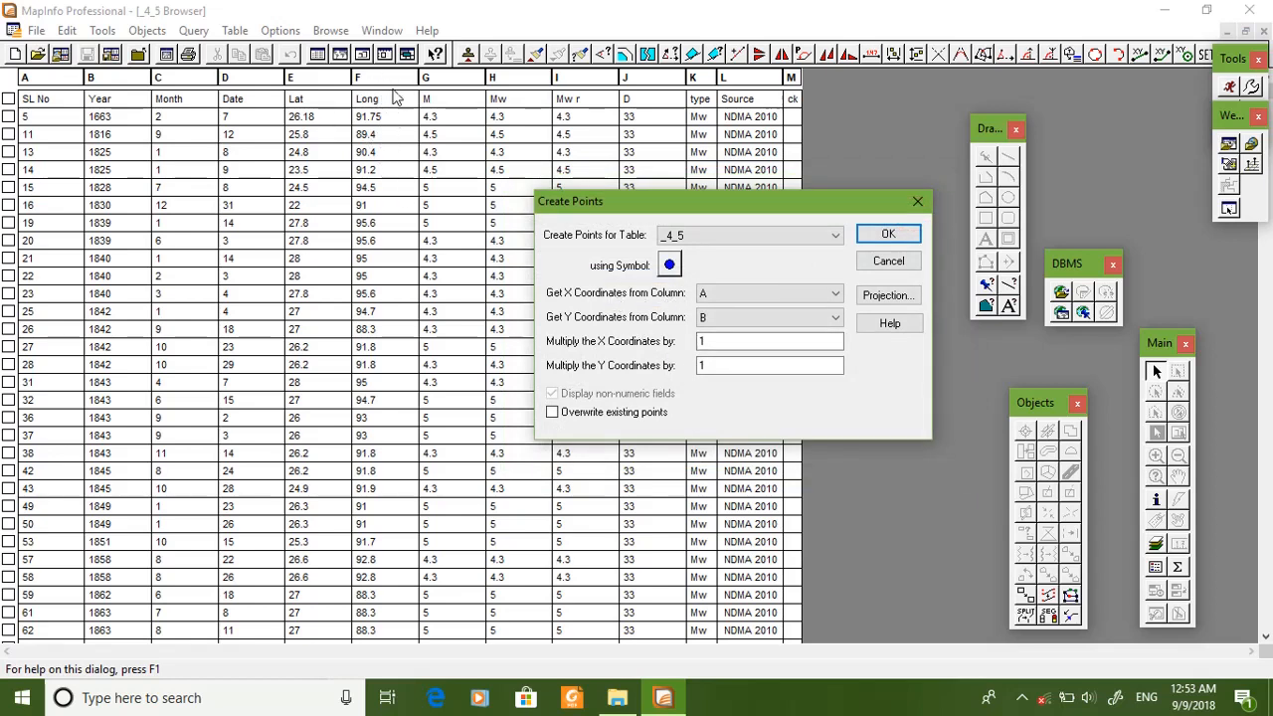
Step: Create the _4_5 points with X coordinates from column F and Y coordinates from column E
click(702, 293)
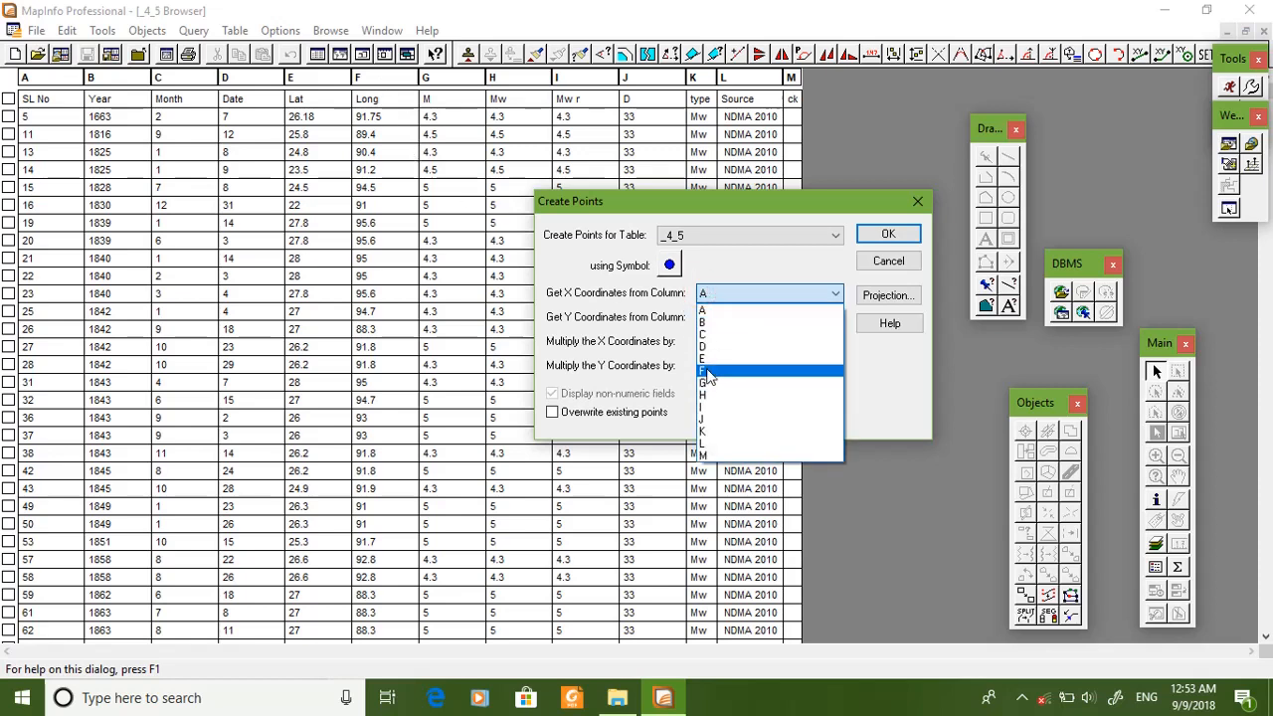
click(708, 373)
click(715, 319)
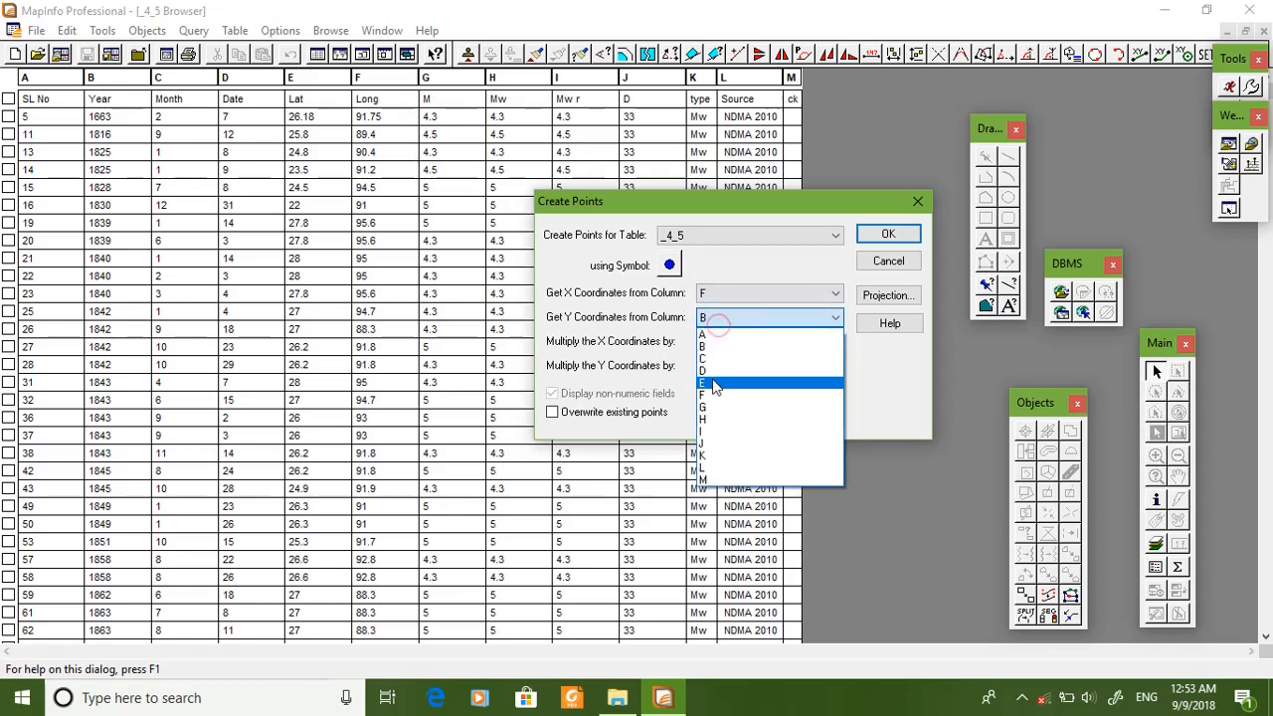
click(714, 383)
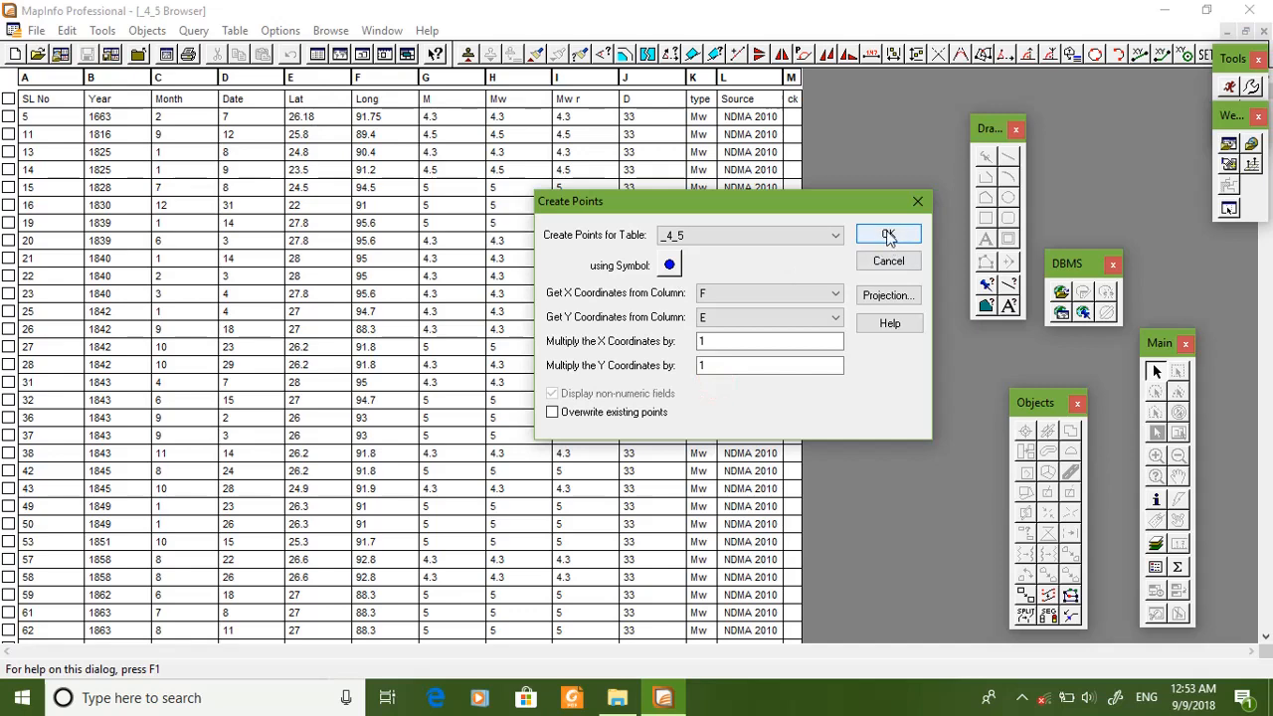
click(886, 234)
Step: Switch to the _4less, GuwahatiCC, Base_map map window and add the 4-5.TAB table to it
click(382, 31)
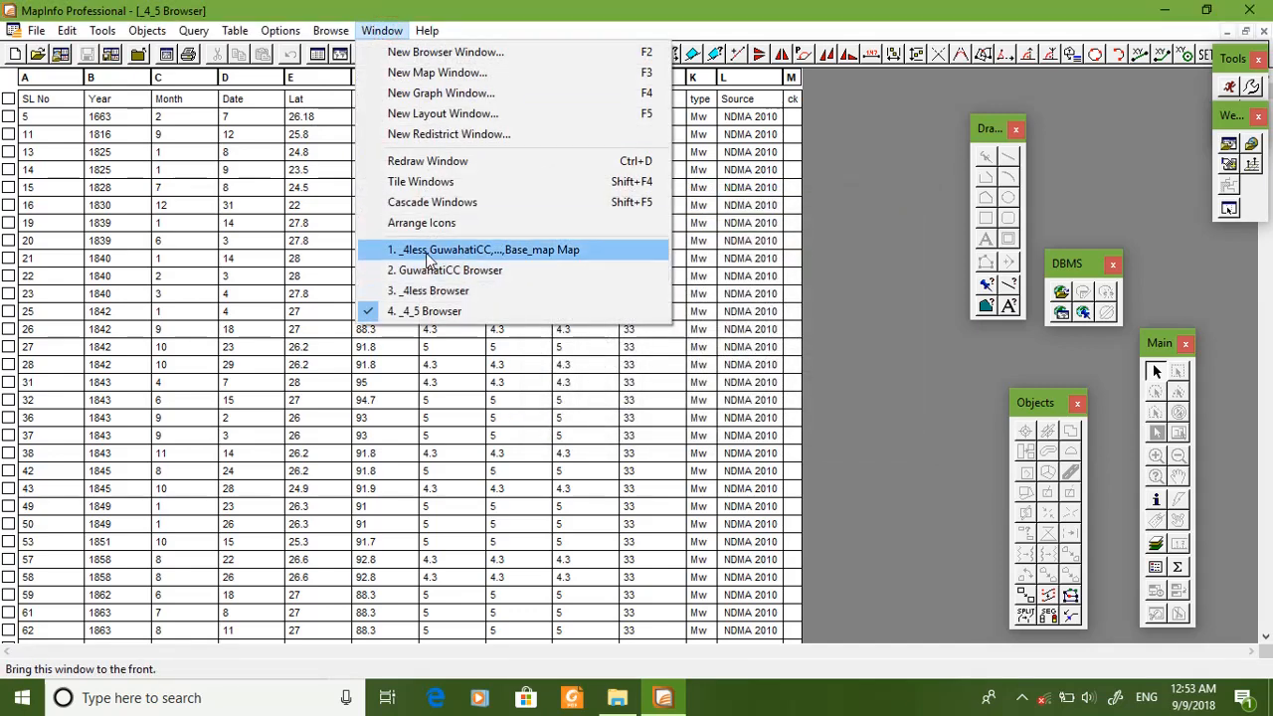
click(430, 250)
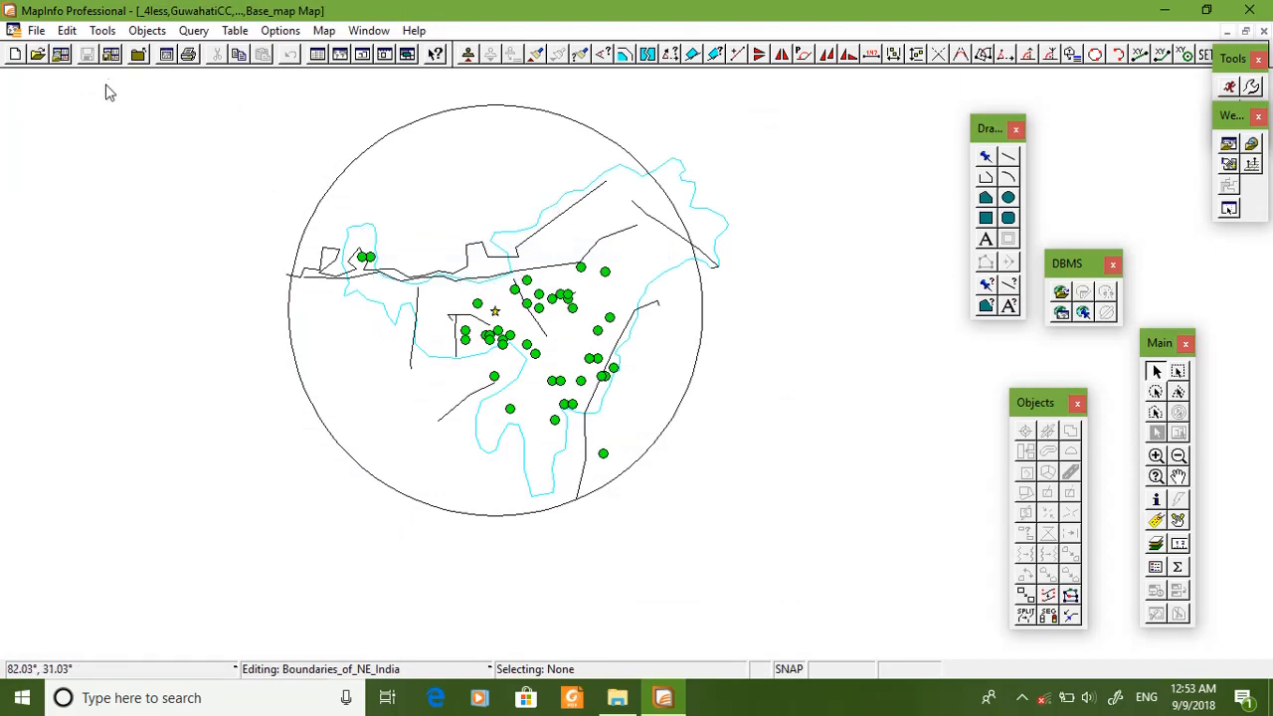
click(37, 54)
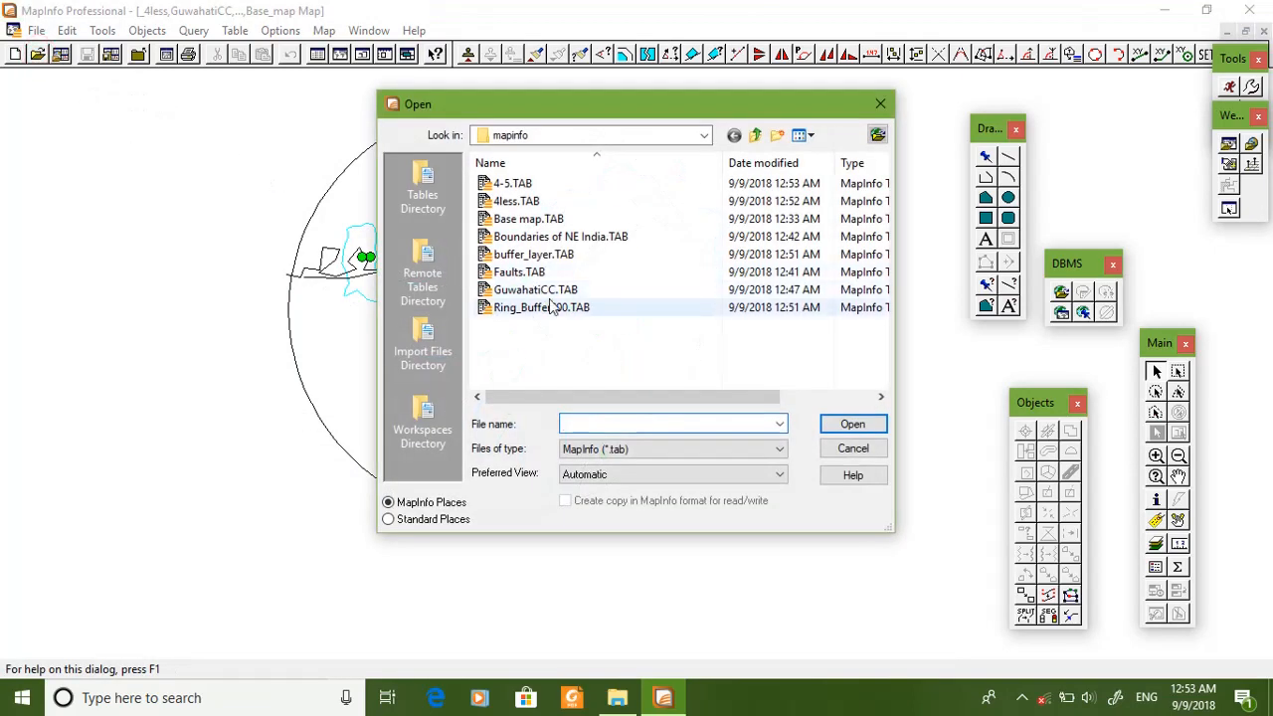
click(527, 184)
click(851, 424)
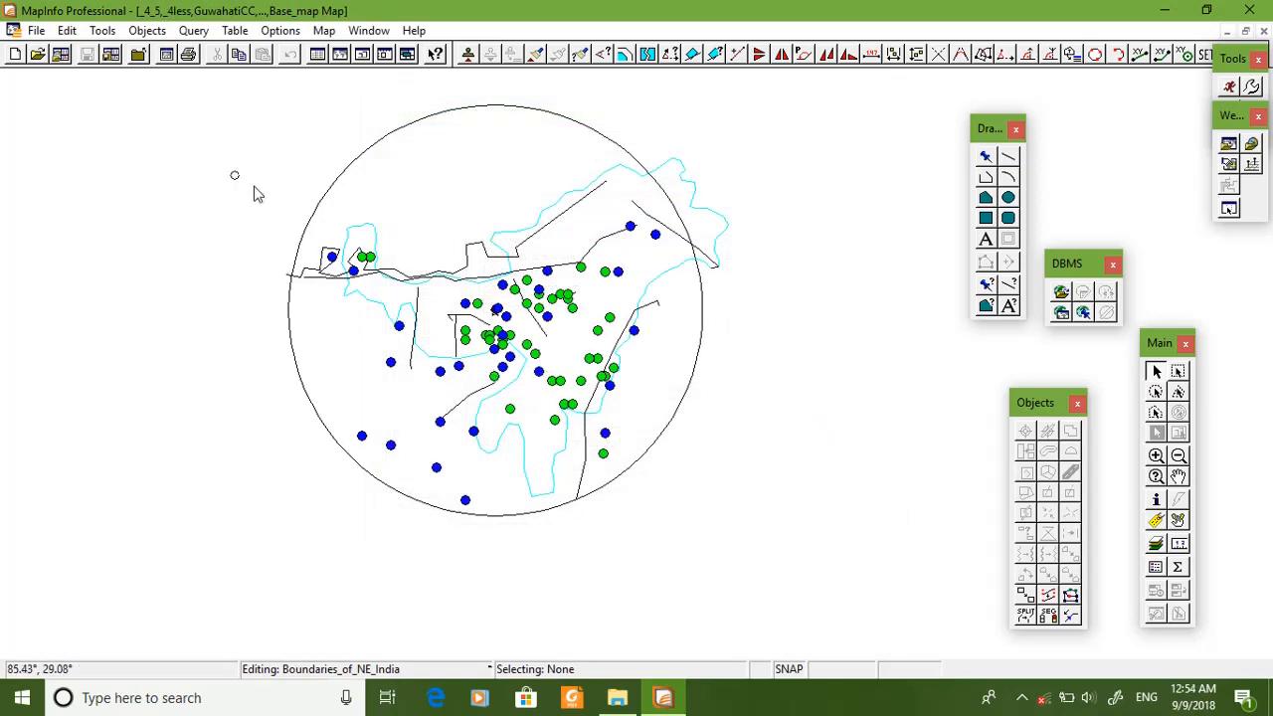
Step: Open the Microsoft Excel file 5.1-6.xls using the entire Sheet1 worksheet and the default field properties
click(36, 54)
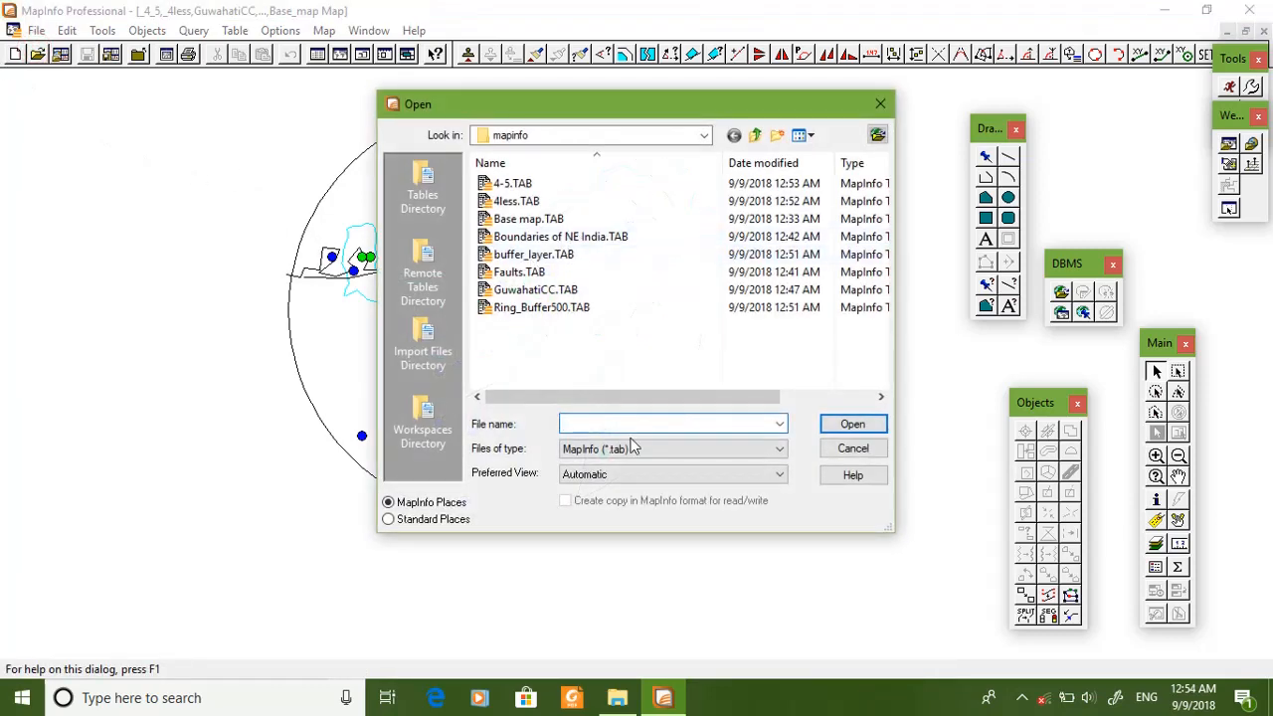
click(637, 450)
click(631, 503)
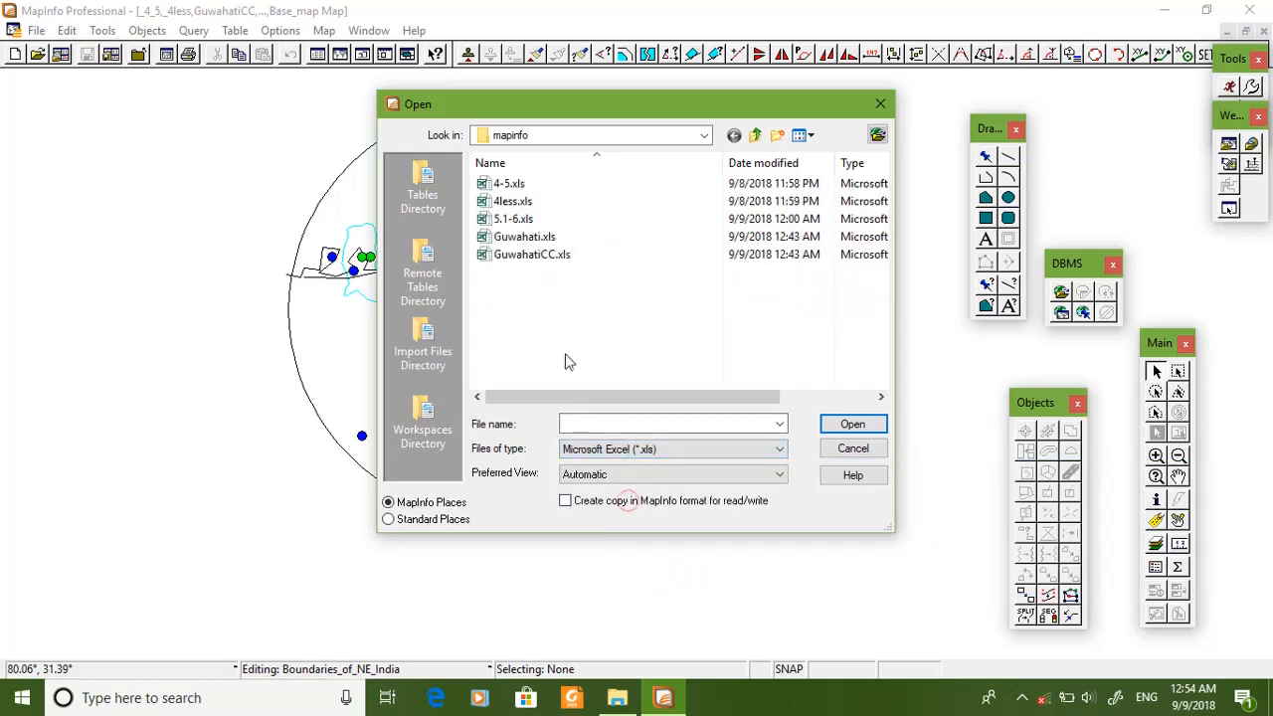
click(505, 221)
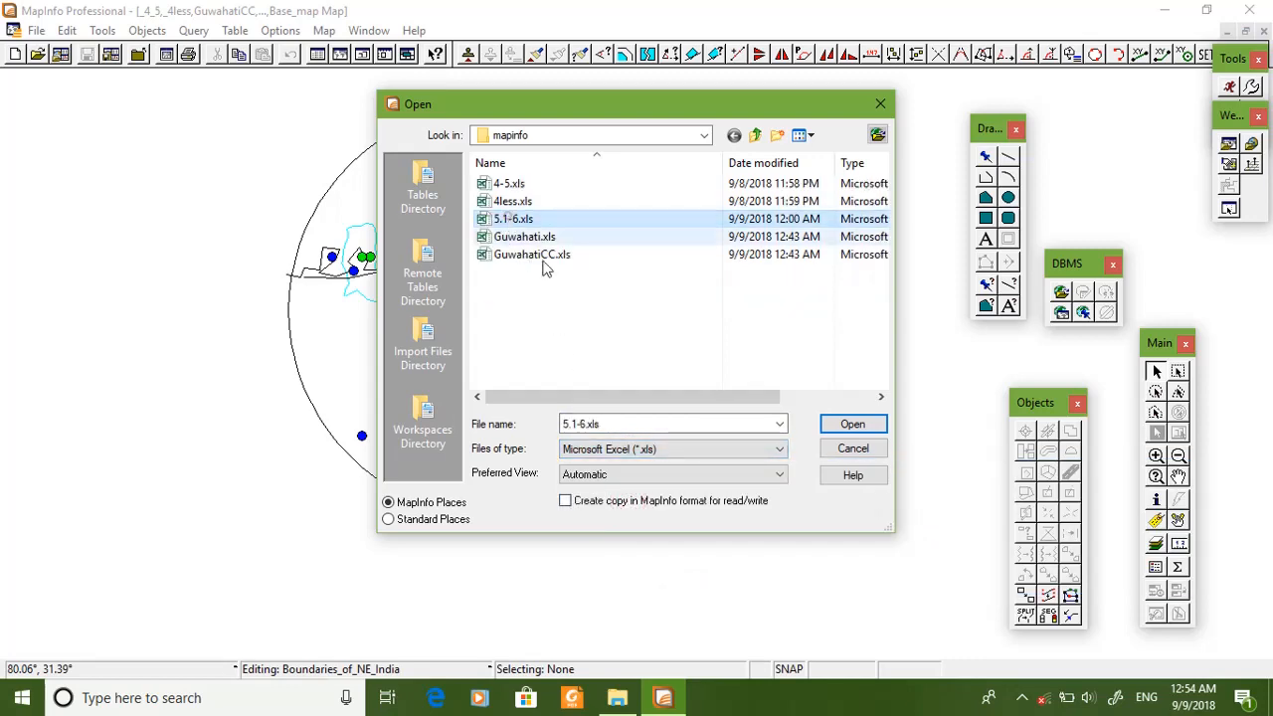
click(844, 424)
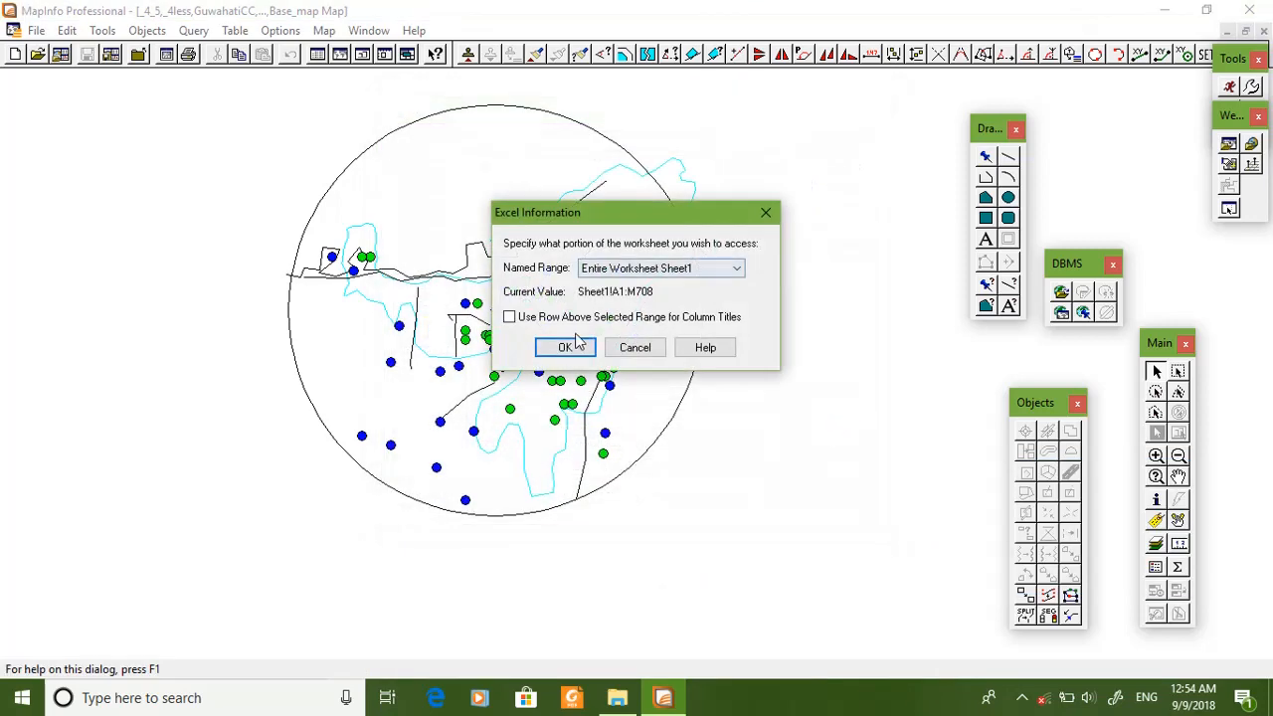
click(567, 343)
click(580, 437)
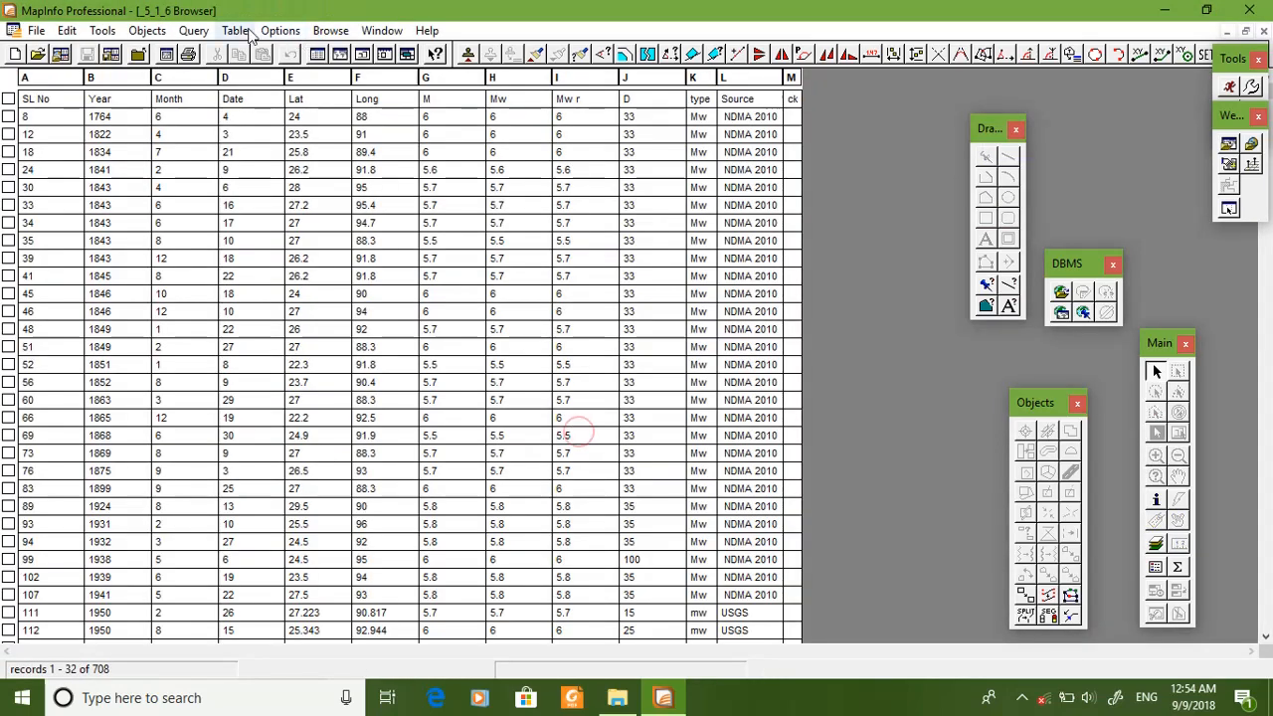
Step: Start Create Points and choose _5_1_6 as the table to create points for
click(234, 29)
click(284, 140)
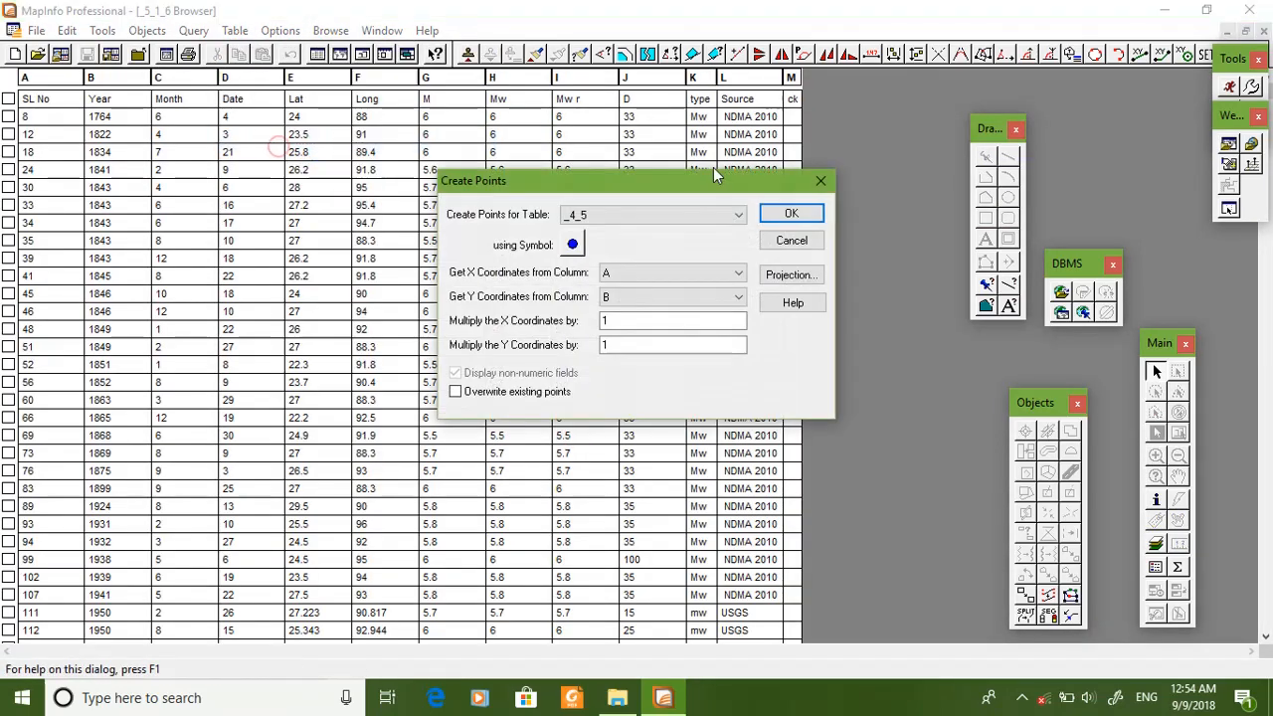
click(636, 214)
click(637, 328)
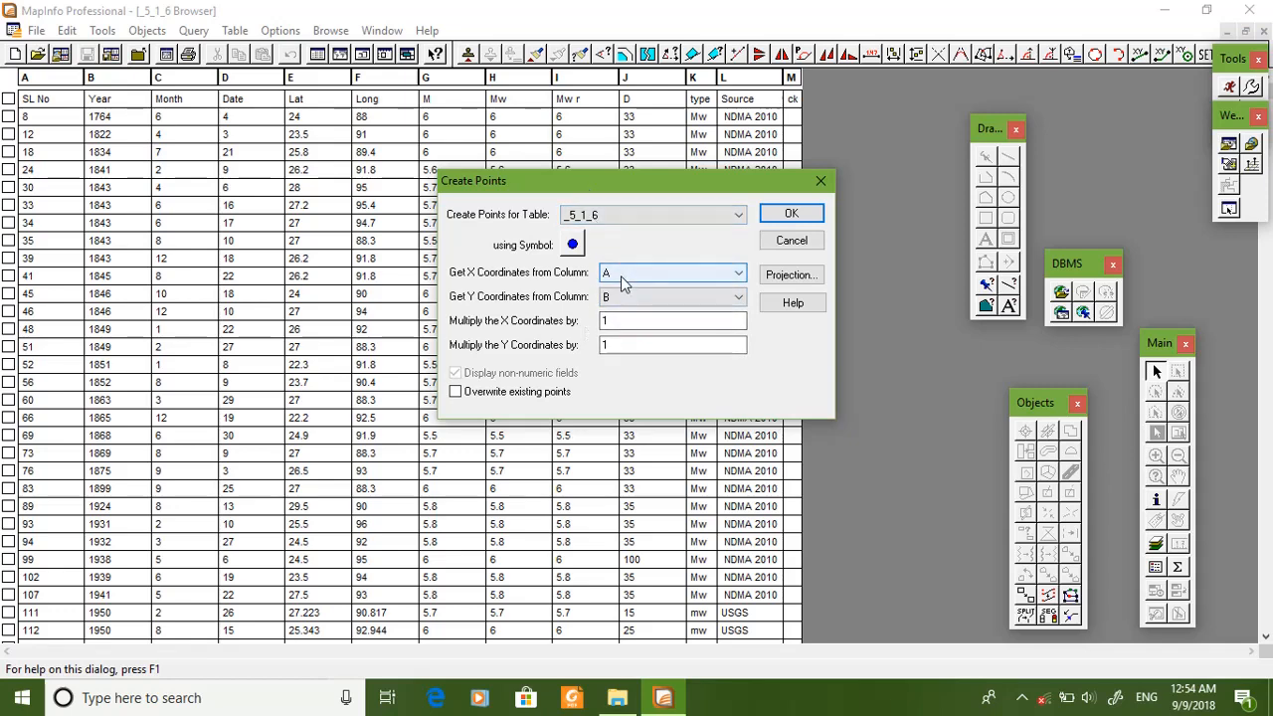
Step: Set the colour of the circle symbol for the _5_1_6 points to red
click(573, 245)
click(587, 255)
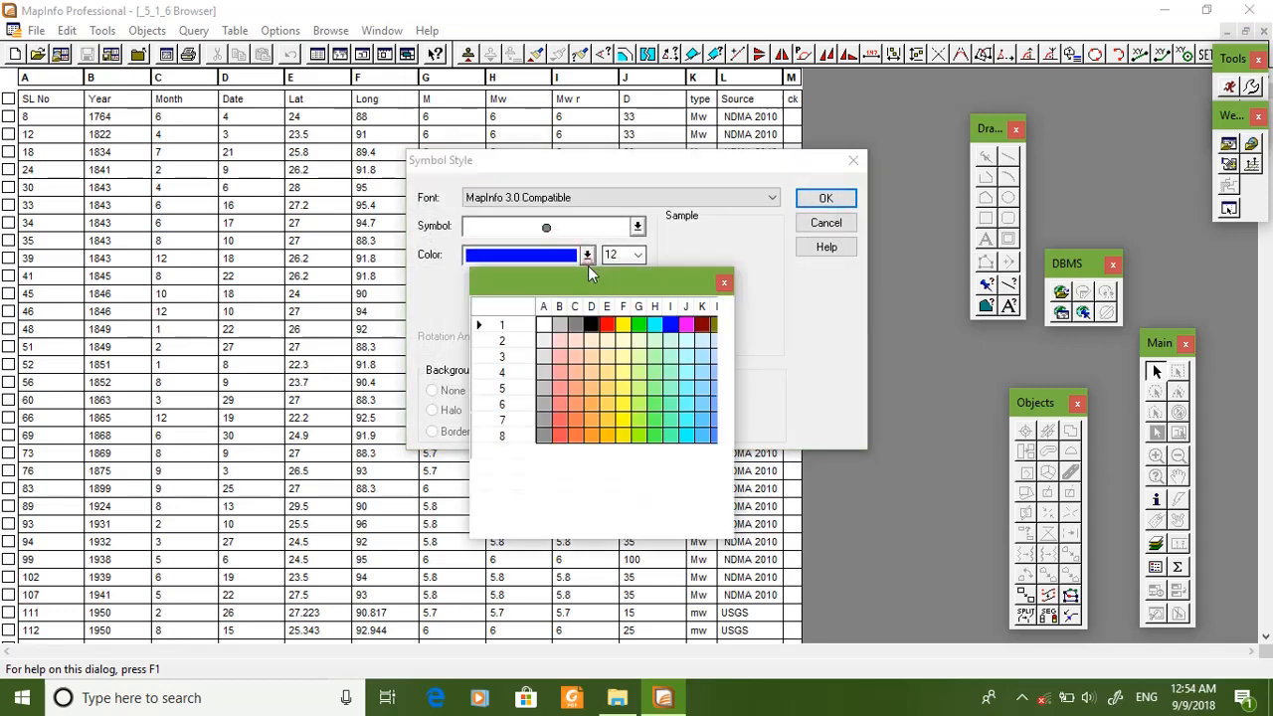
click(607, 327)
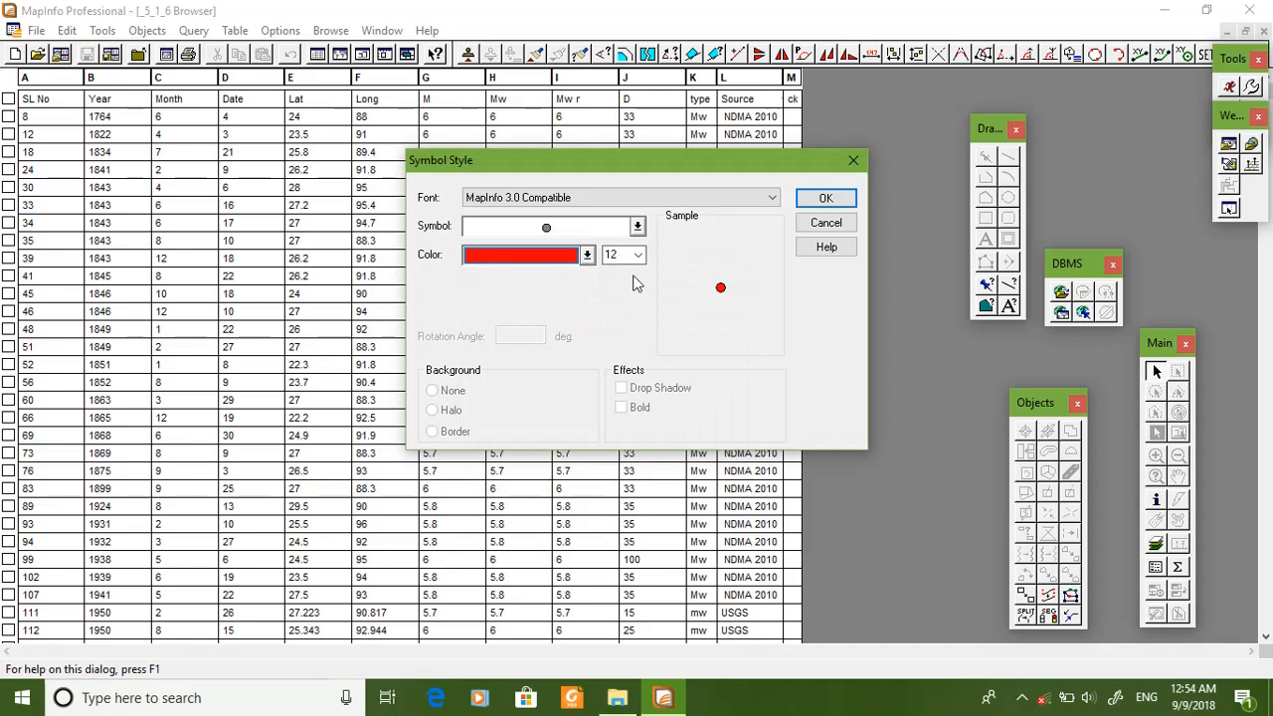
click(825, 200)
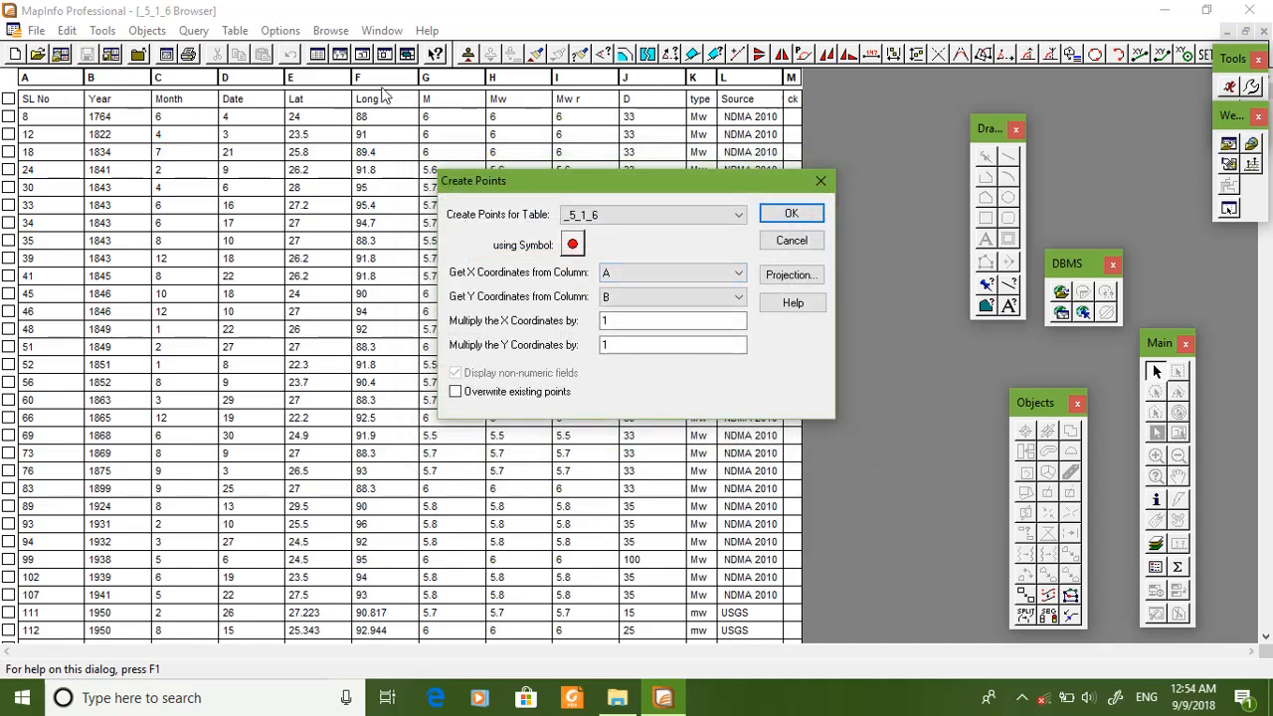
Step: Create the _5_1_6 points with X coordinates from column F and Y coordinates from column E
click(681, 274)
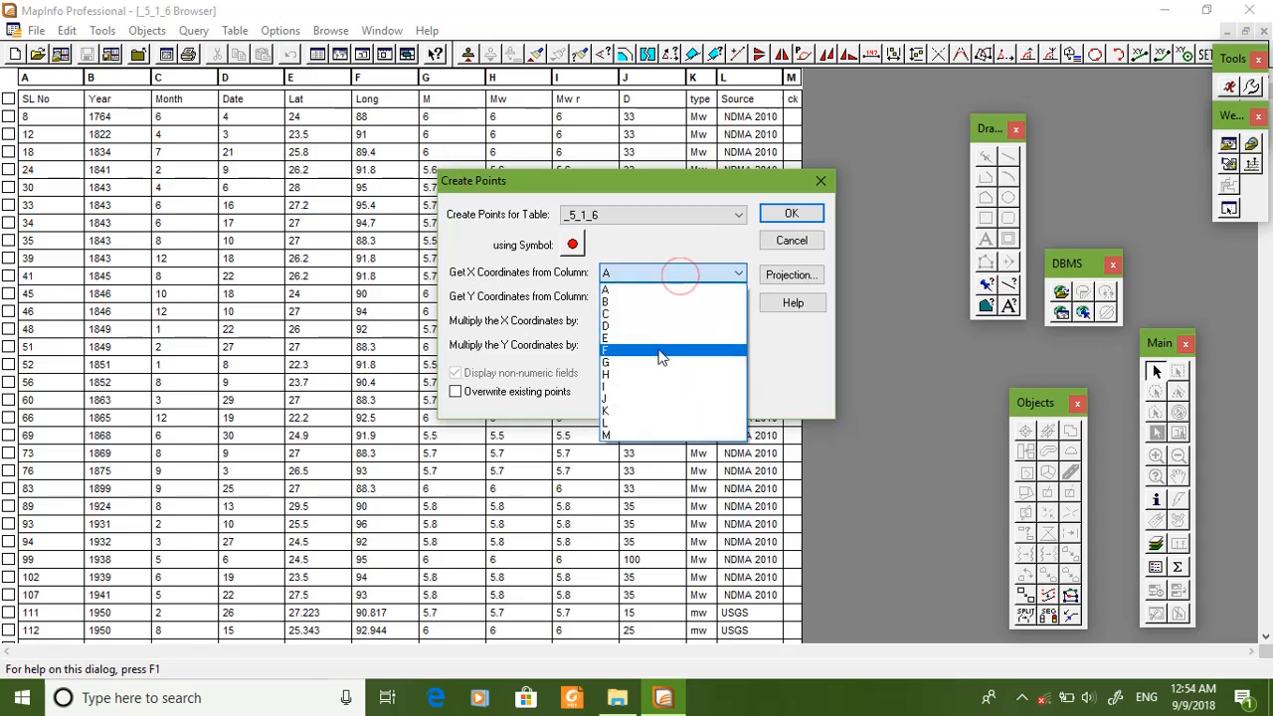
click(662, 357)
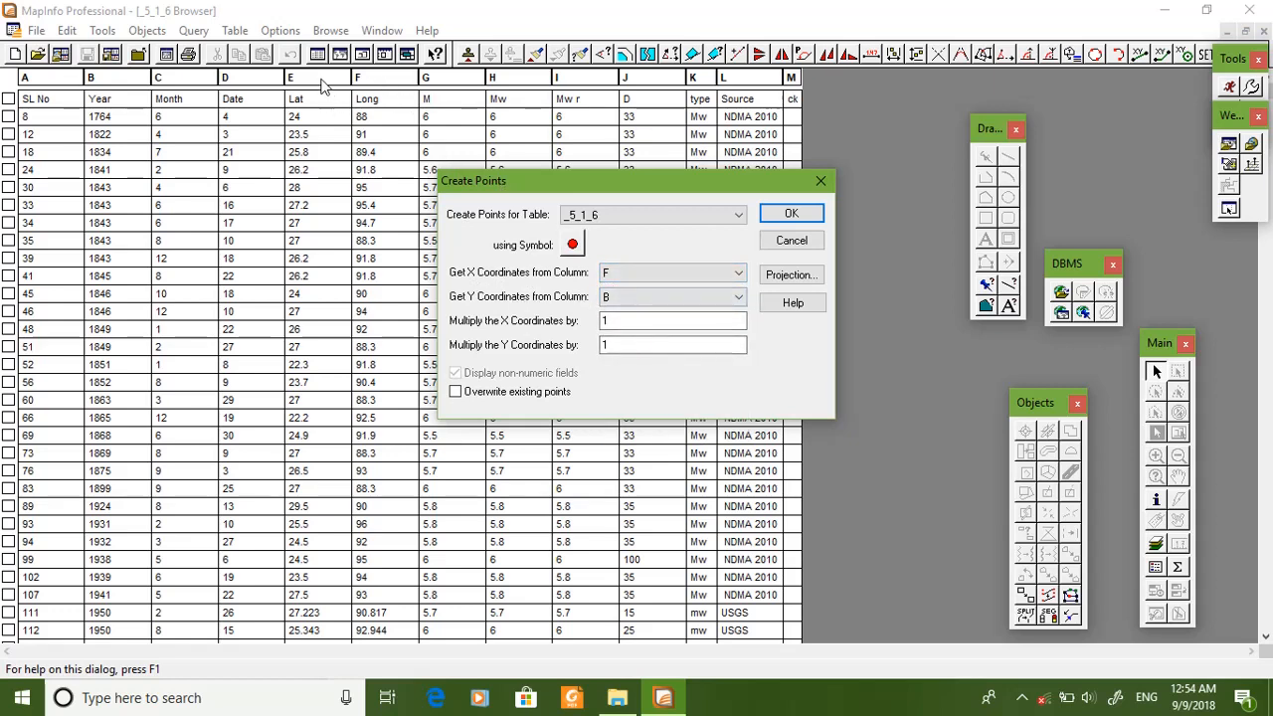
click(610, 296)
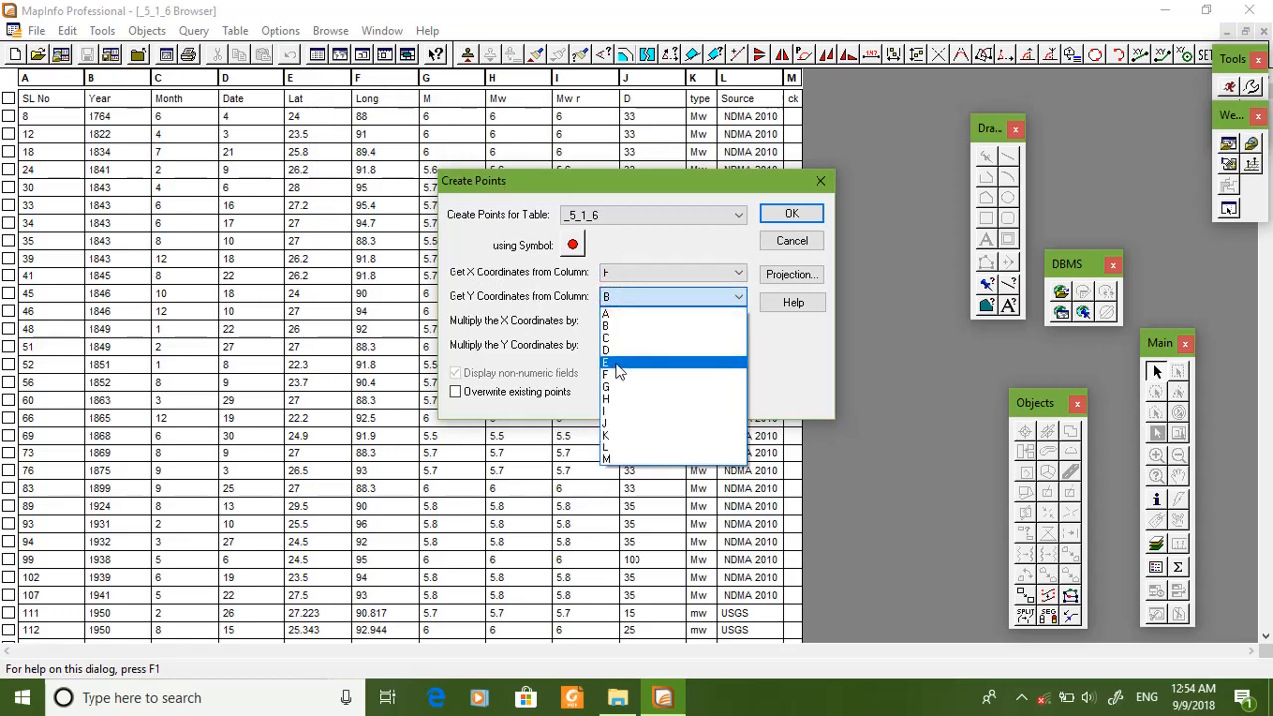
click(615, 364)
click(792, 215)
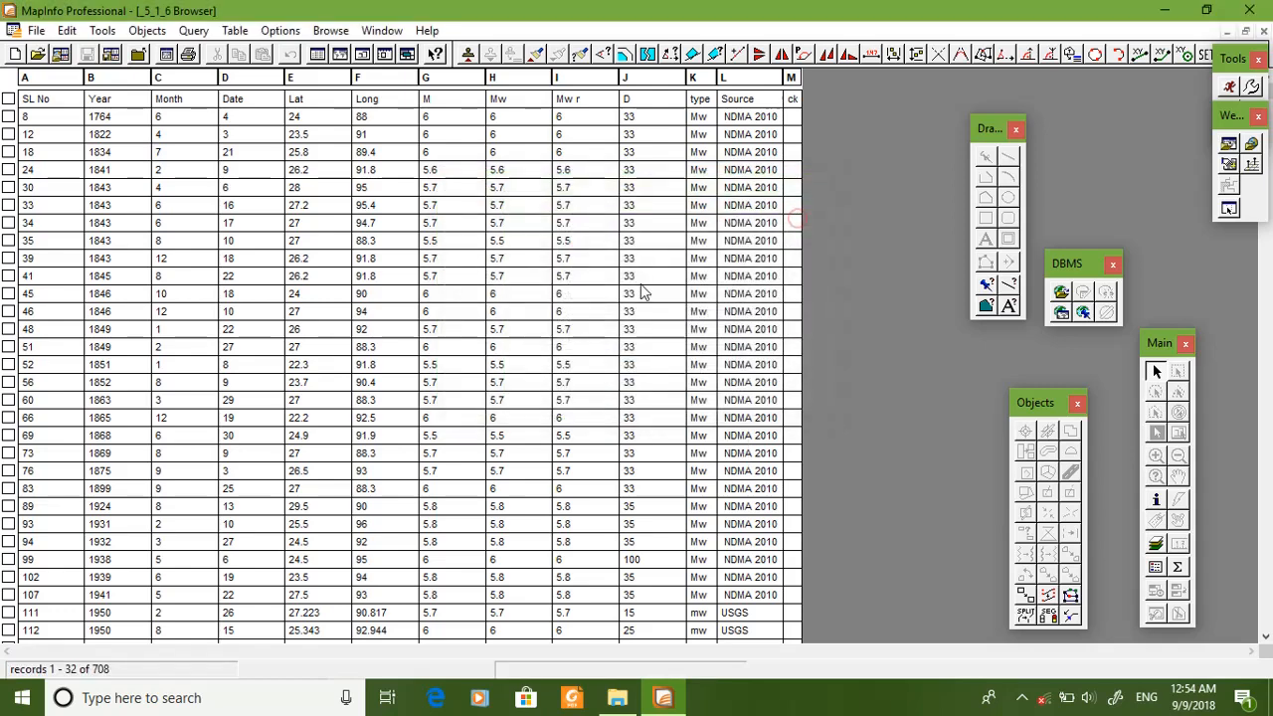
Step: Return to the map window holding the _4_5 and _4less layers and add the 5.1-6.TAB table to it
click(382, 29)
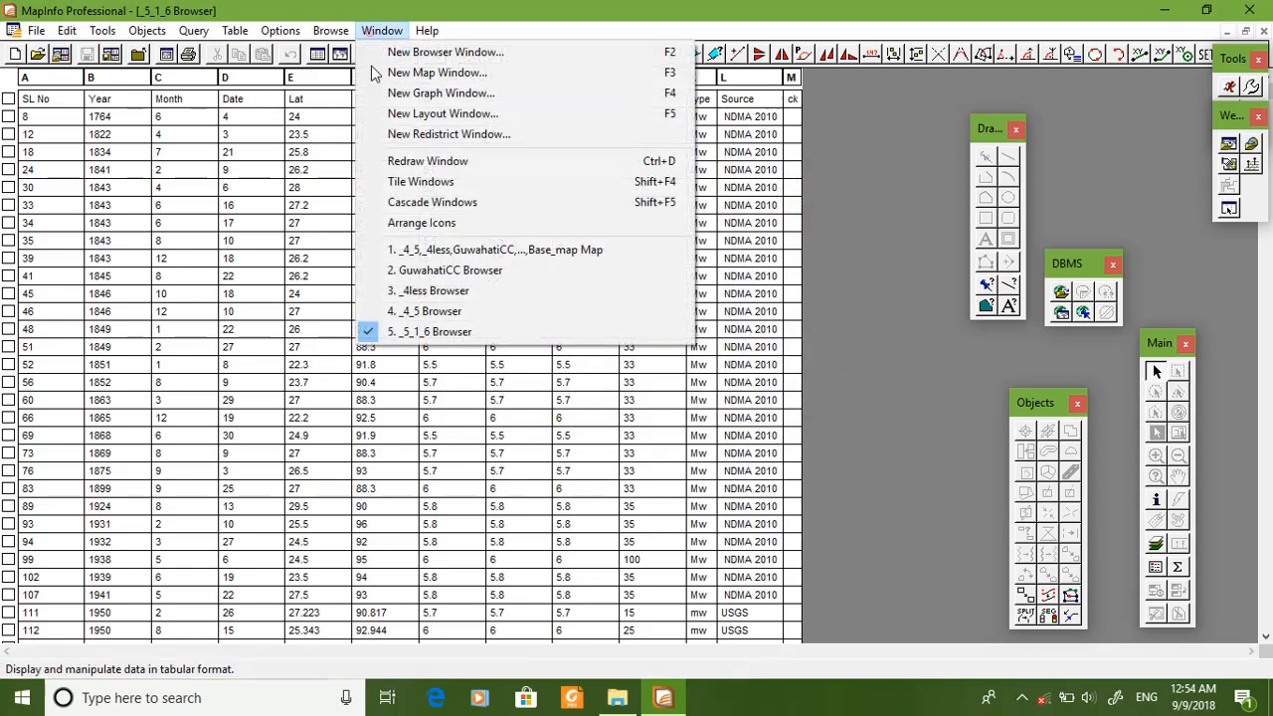
click(370, 250)
click(37, 53)
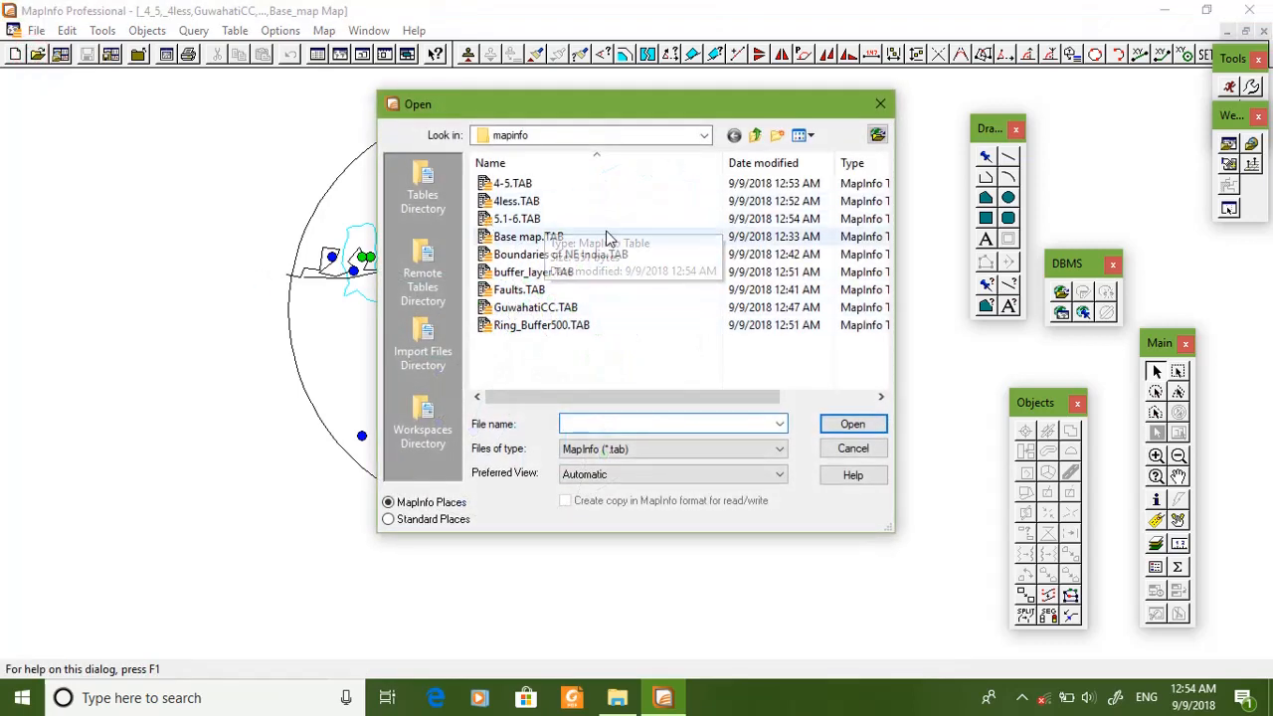
click(593, 218)
click(833, 429)
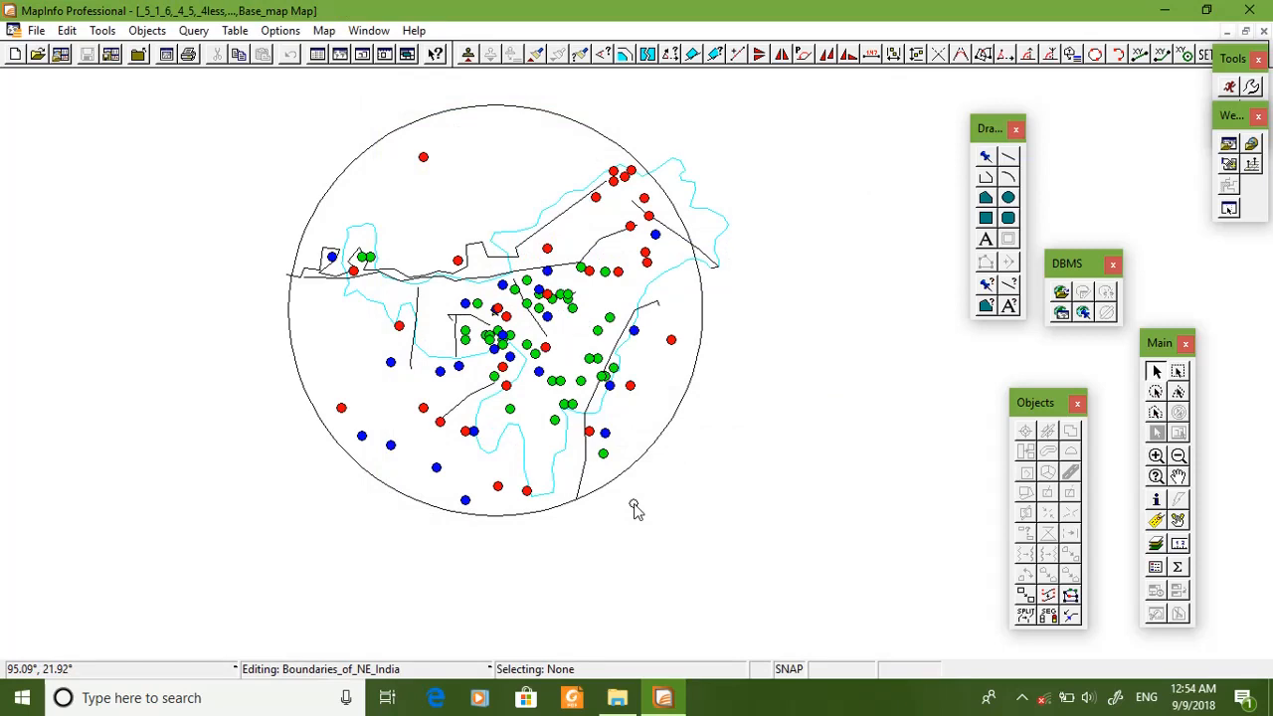
Step: Move the GuwahatiCC layer above the _5_1_6, _4_5 and _4less layers in the map's layer order
right_click(721, 189)
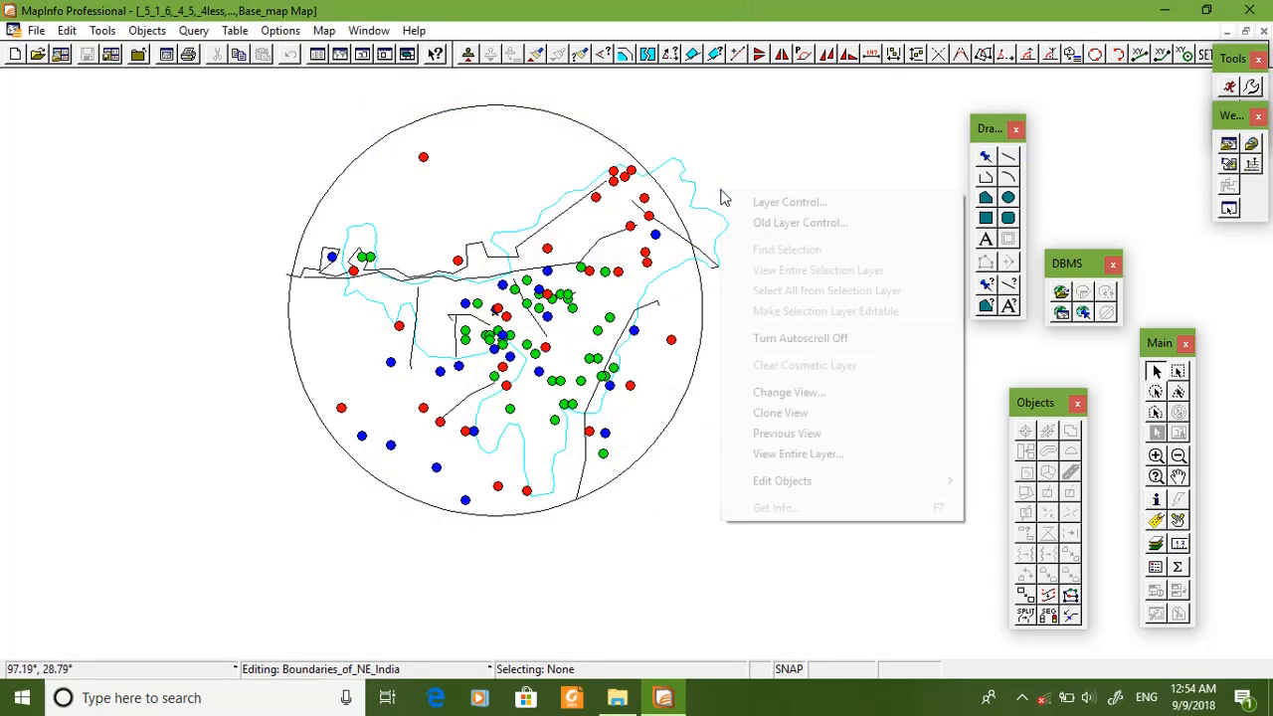
click(753, 231)
drag(608, 123, 932, 171)
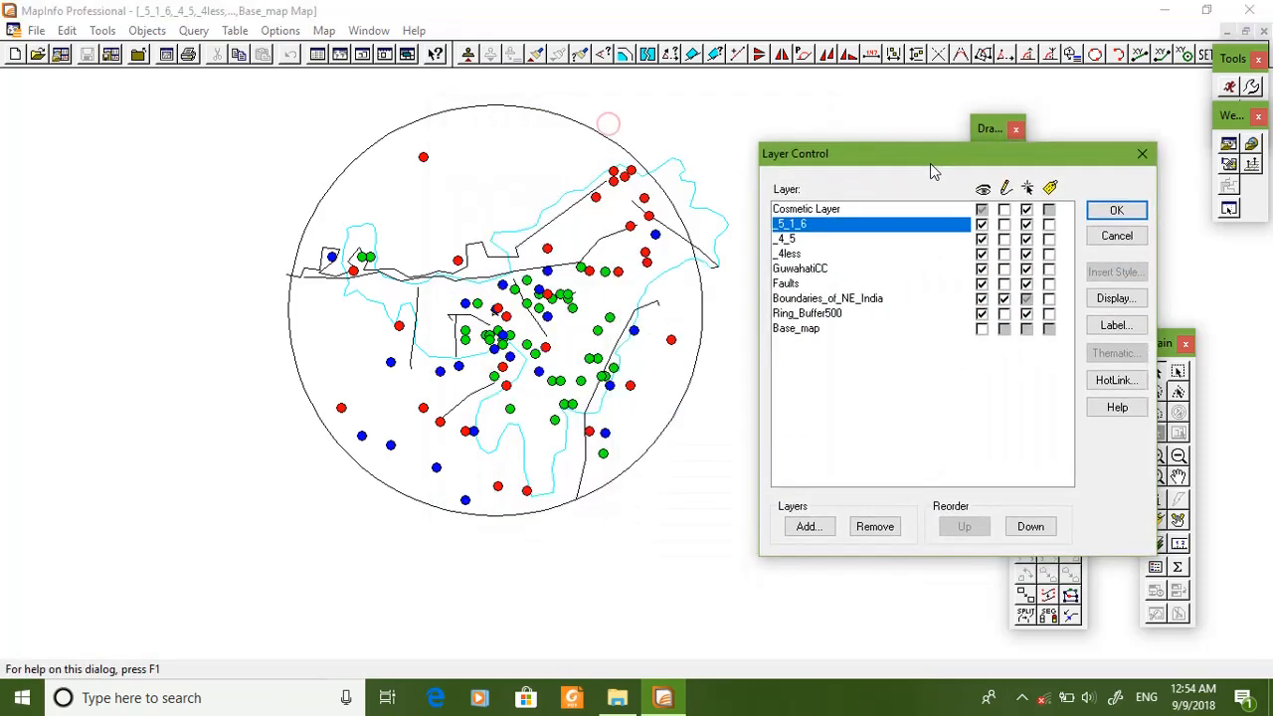
click(808, 268)
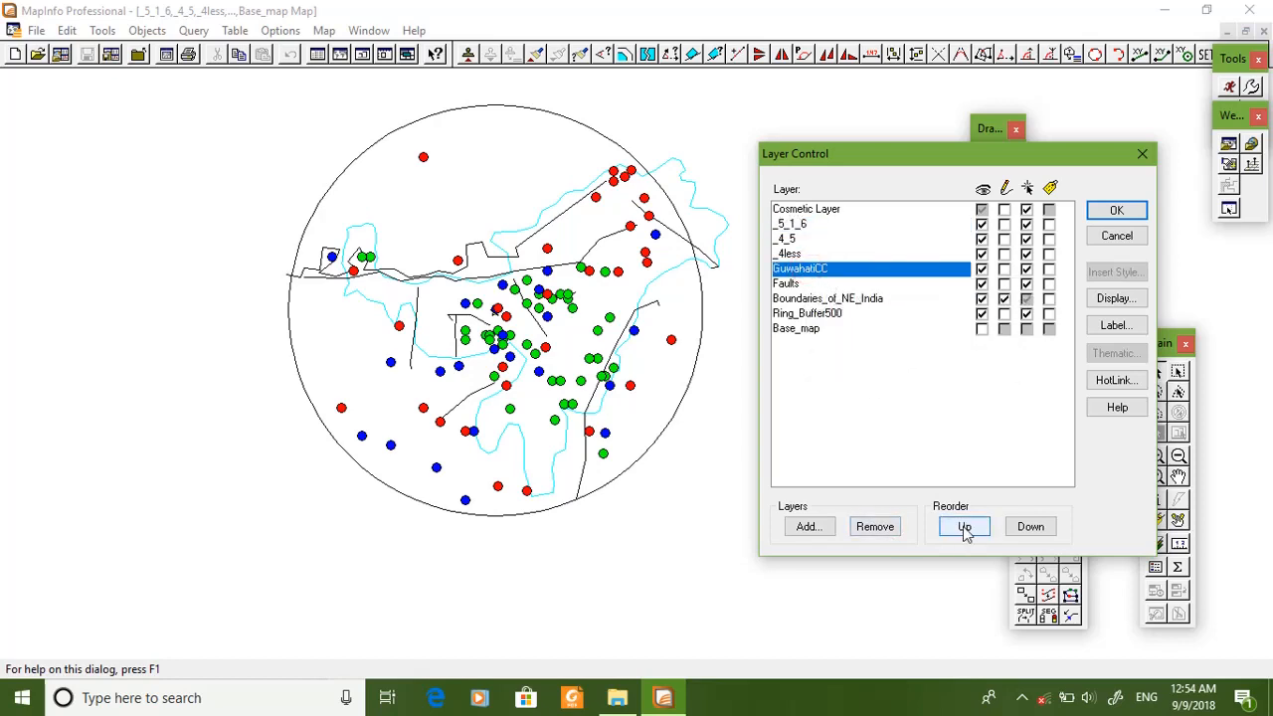
click(964, 529)
click(964, 528)
click(964, 529)
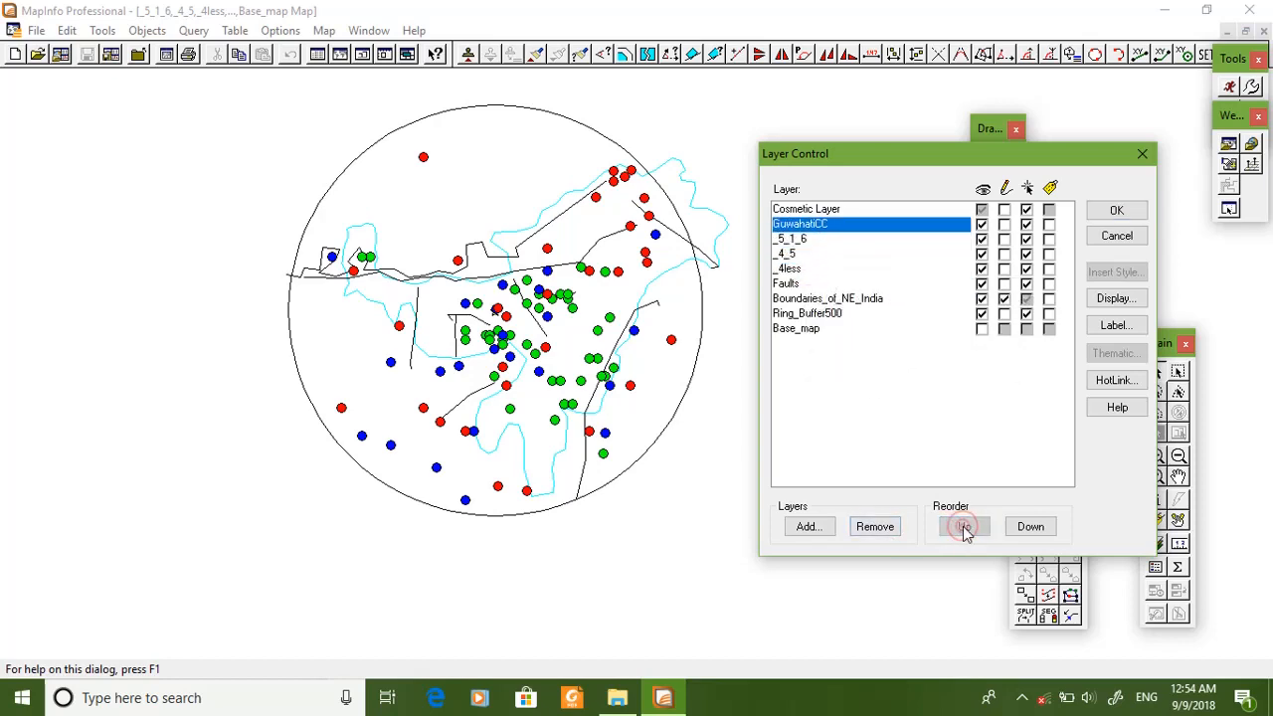
click(1116, 210)
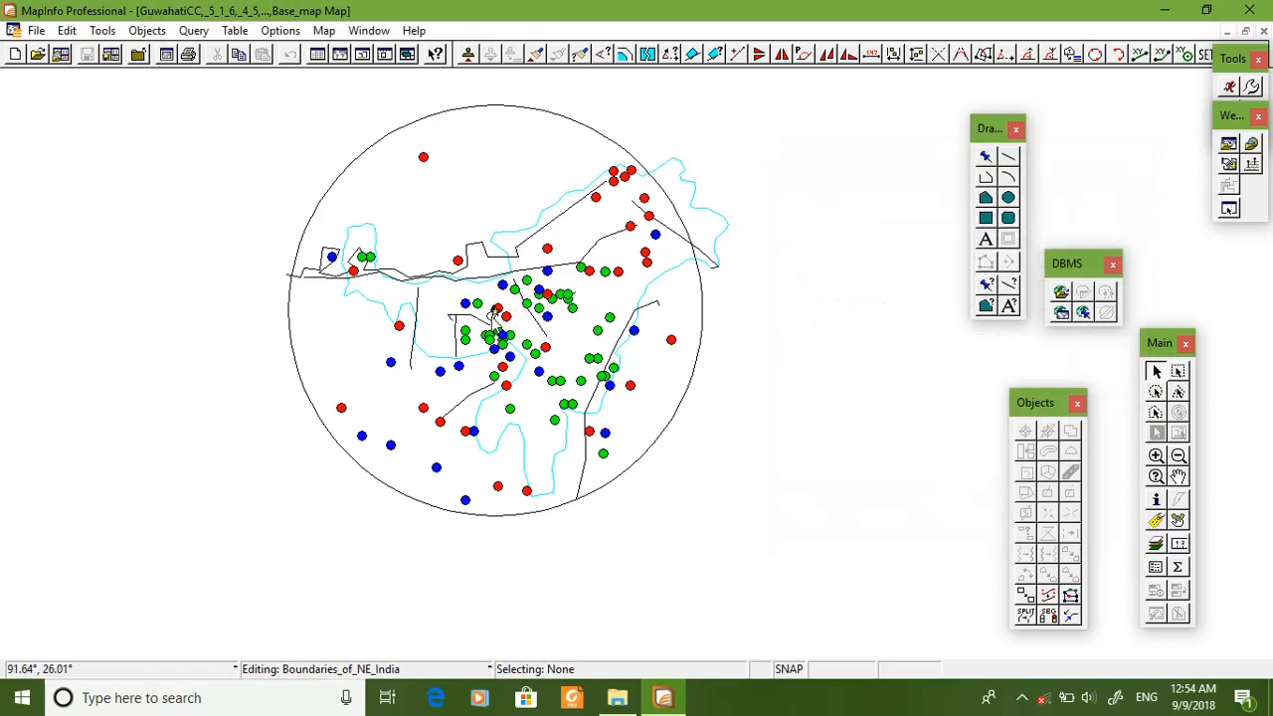
Step: Review the order of the map layers in Layer Control and view the plotted epicentres on the map
right_click(772, 175)
click(821, 211)
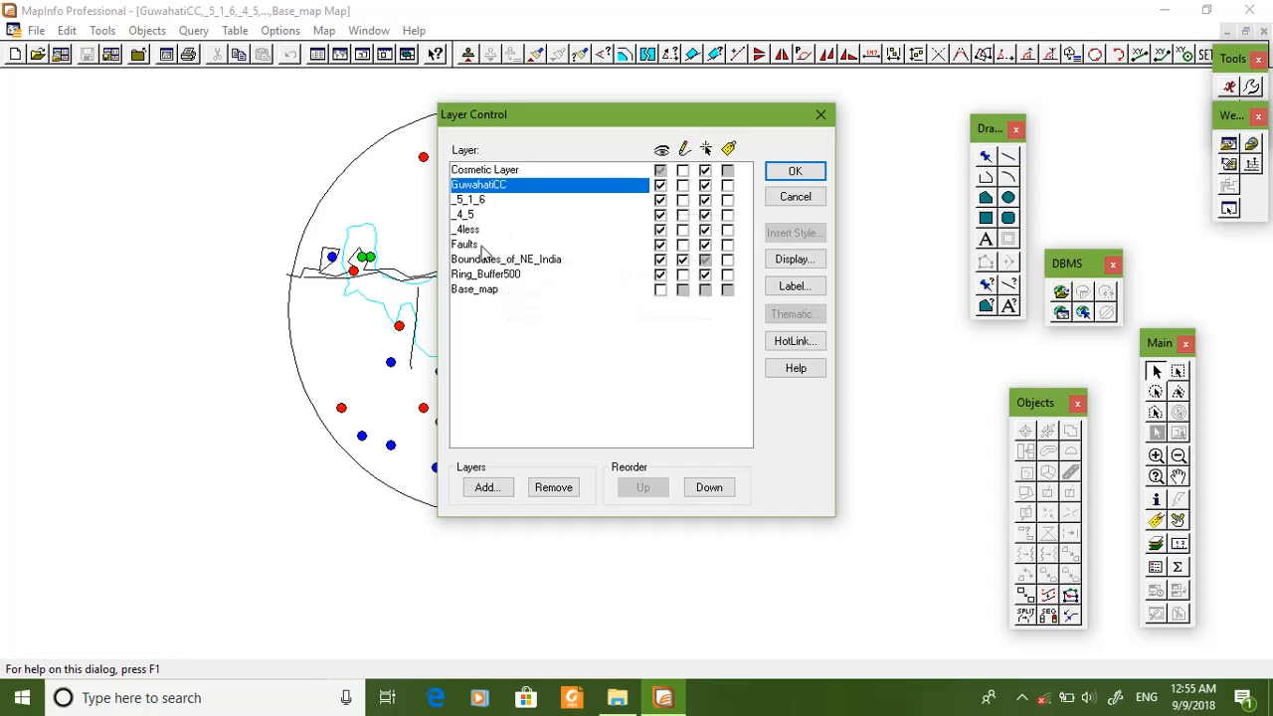
click(802, 171)
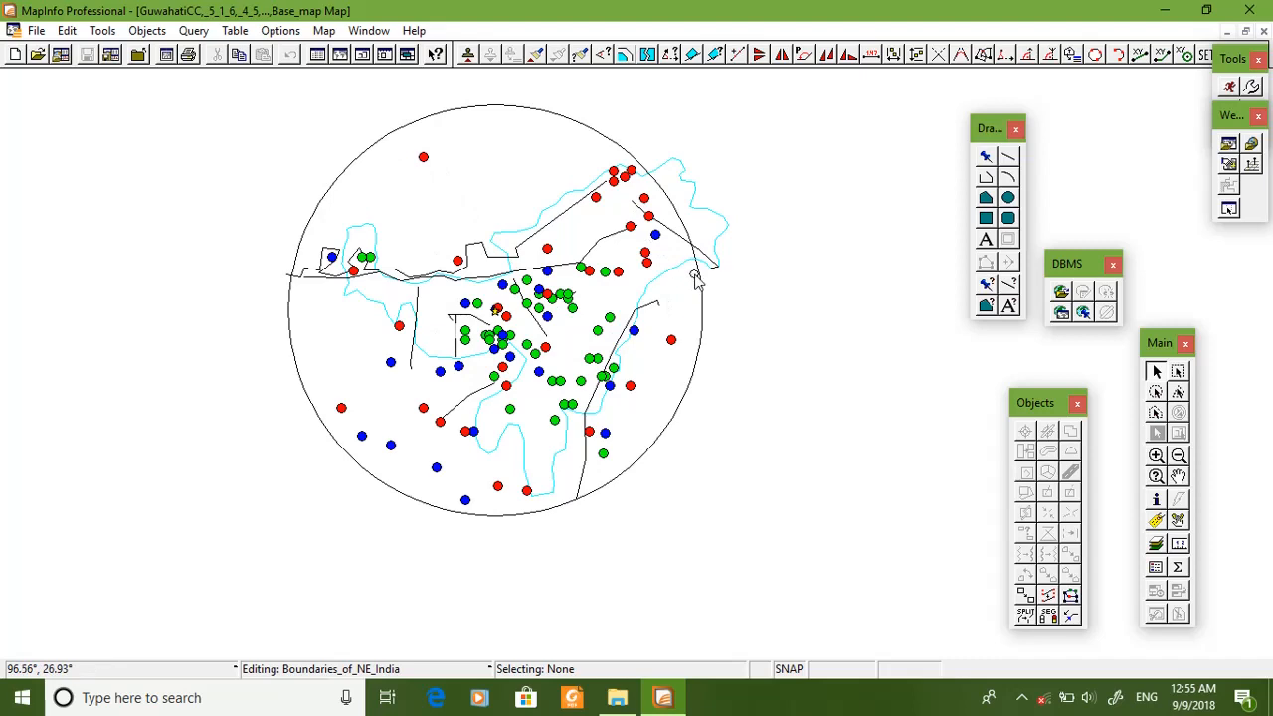
scroll(694, 284, down, 1)
scroll(627, 289, up, 1)
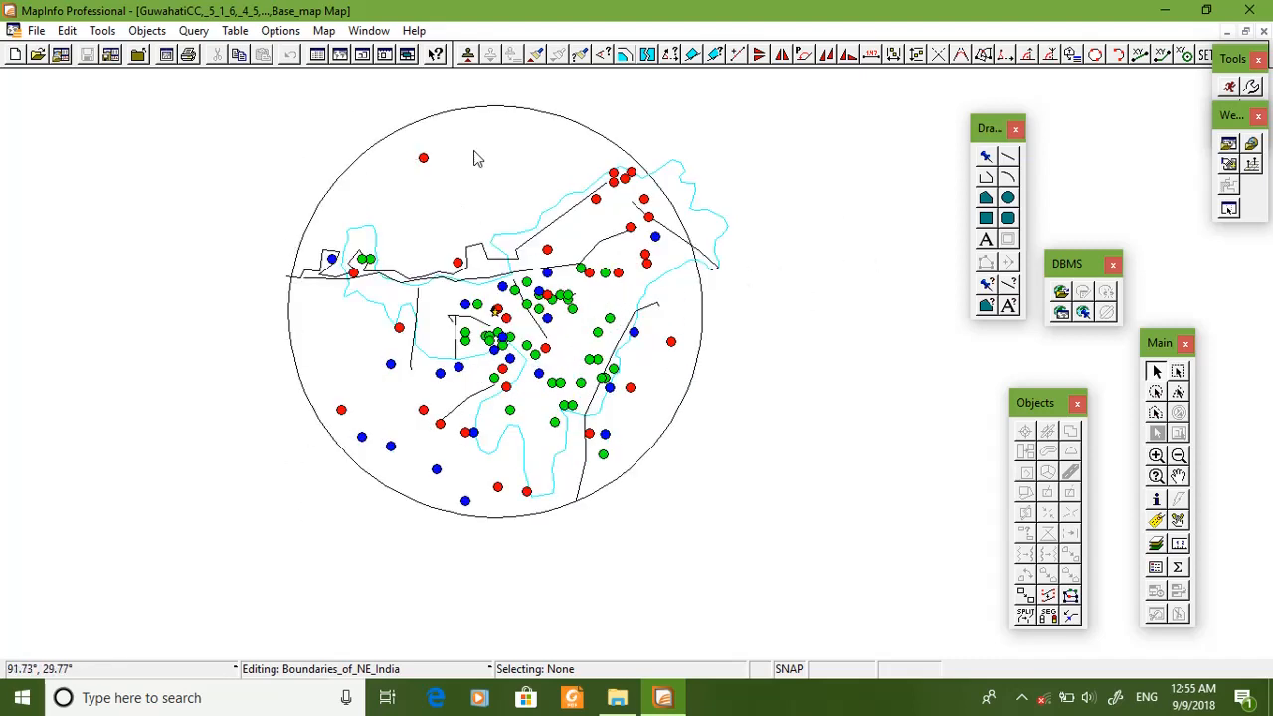
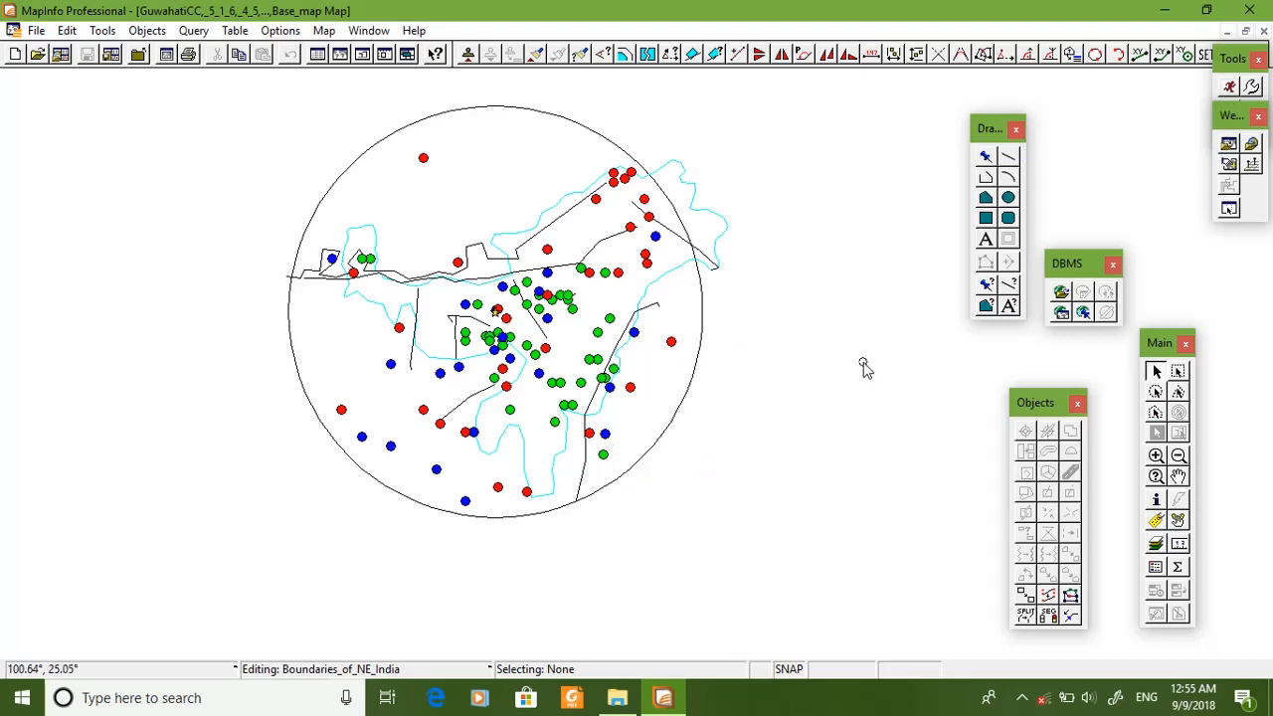
Step: Spread out the floating DBMS, Web and Tools palettes so that they no longer cover one another
drag(1072, 264, 908, 137)
drag(1151, 129, 1109, 99)
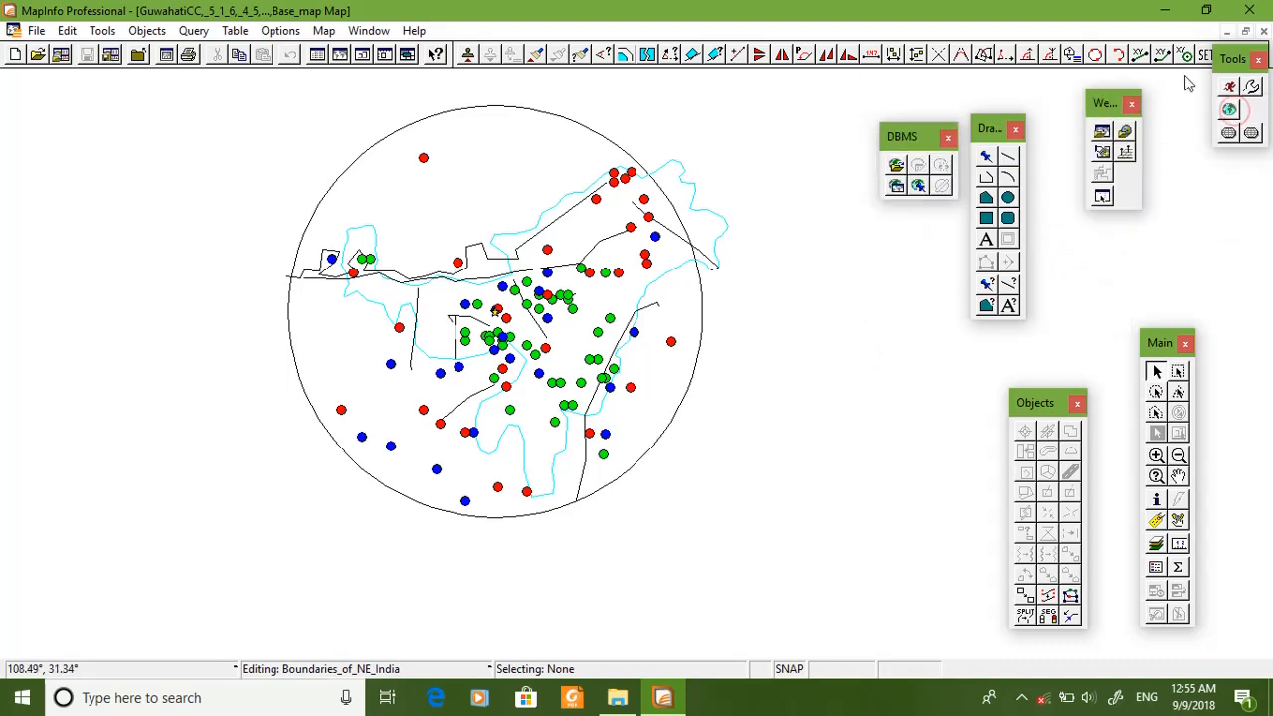
drag(1226, 65, 870, 283)
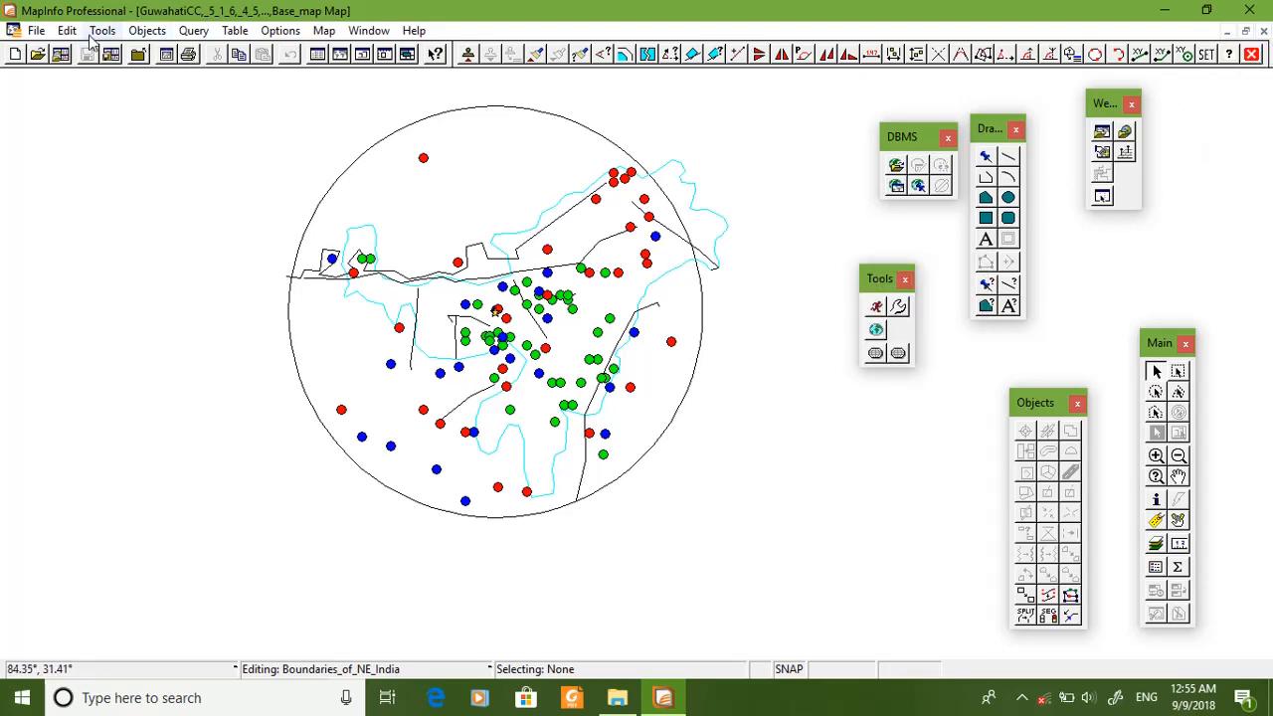
Step: Check in the Tool Manager that Grid Maker is loaded, leaving the tool list as it is
click(96, 32)
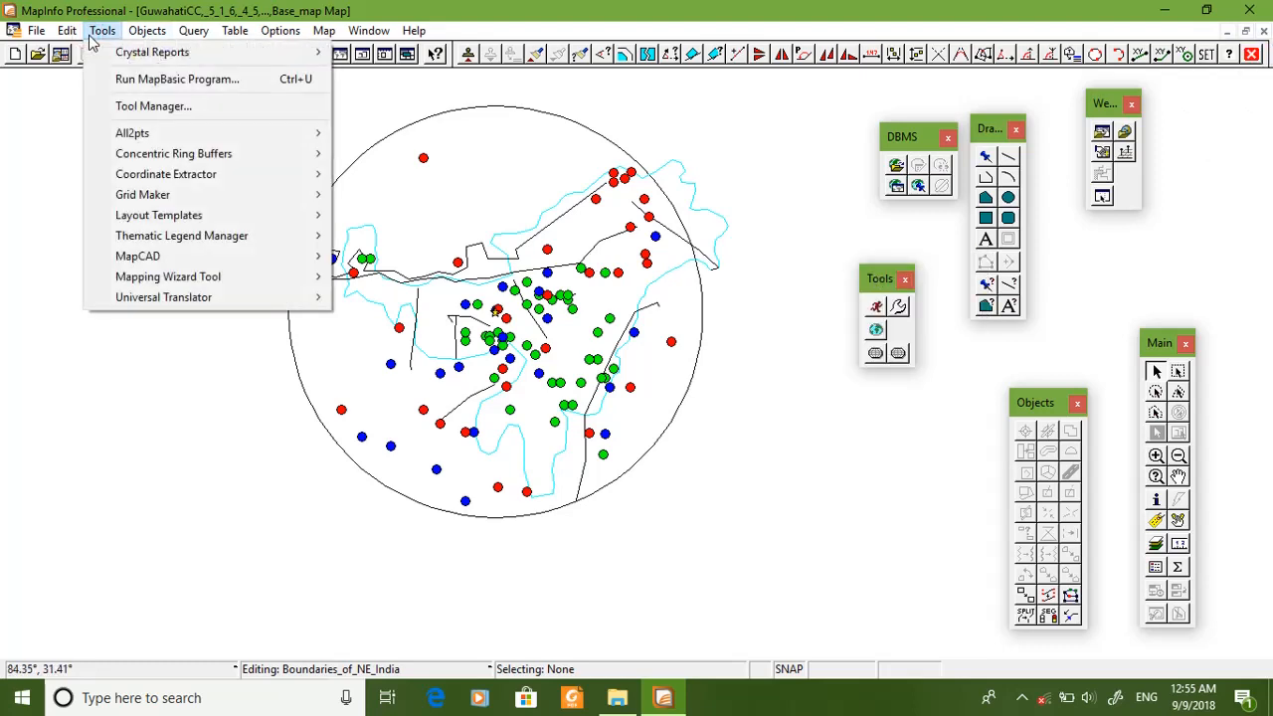
mouse_move(167, 279)
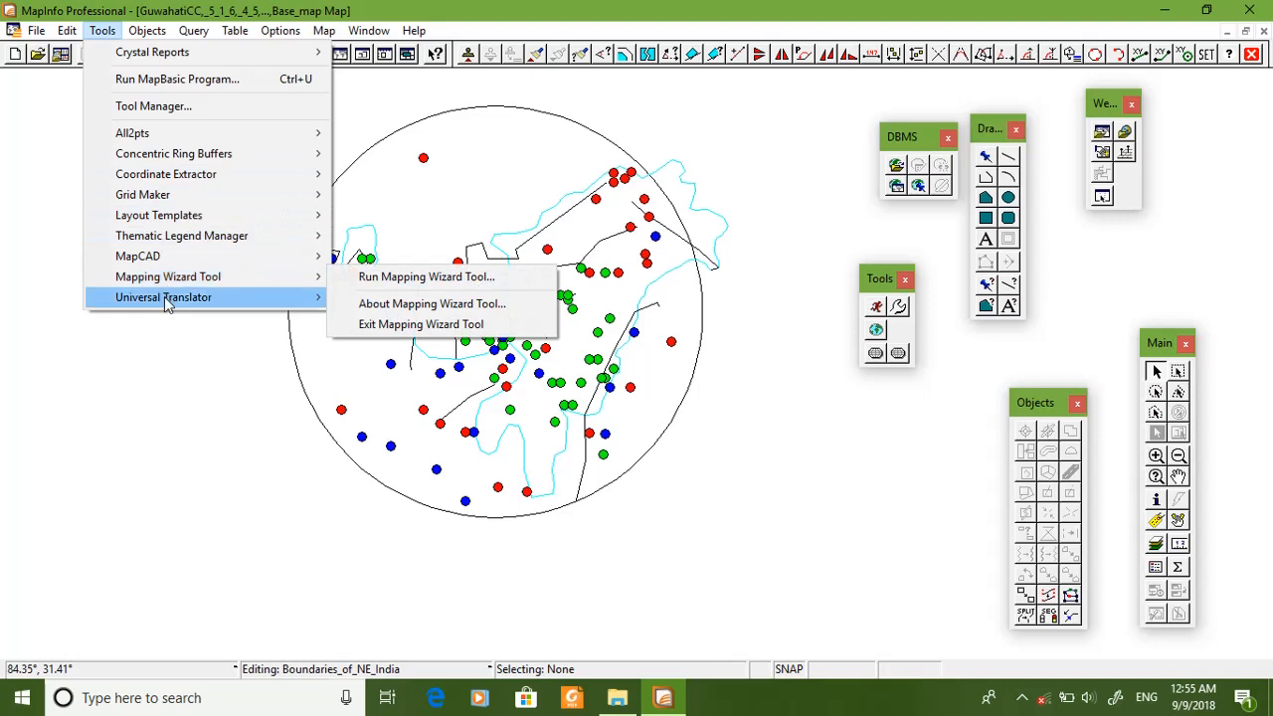
mouse_move(184, 199)
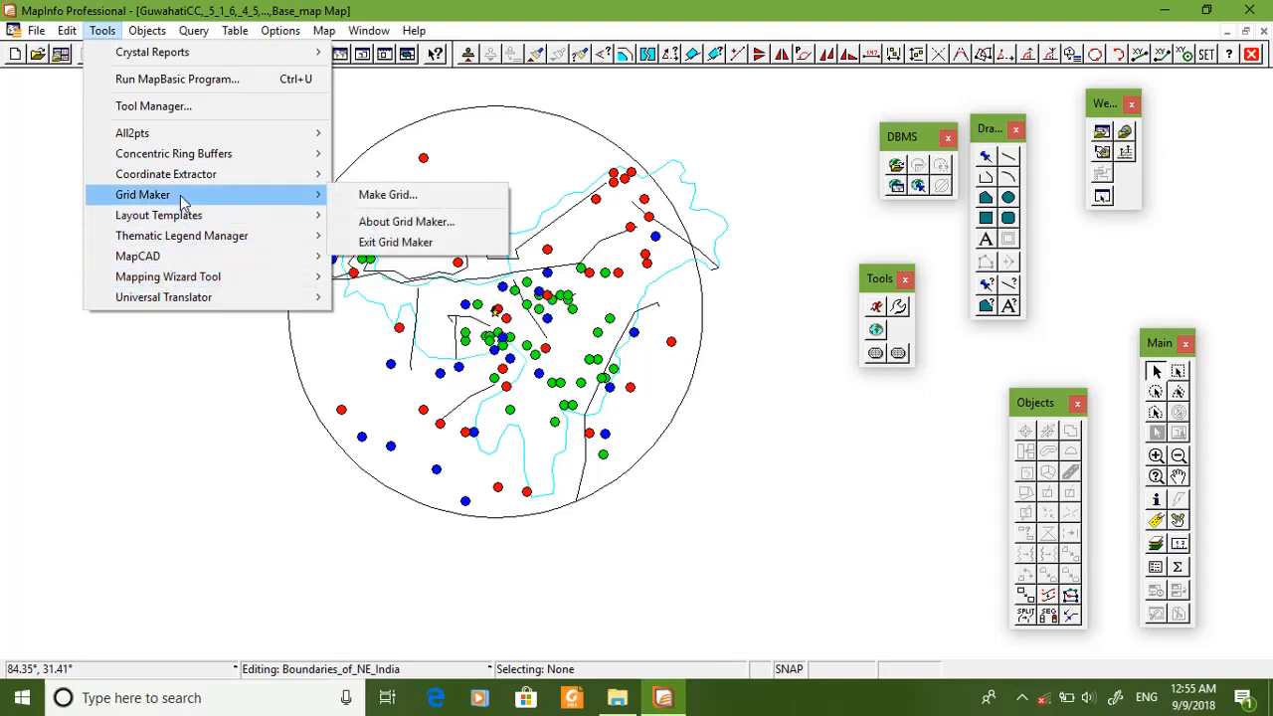
click(159, 106)
scroll(510, 267, down, 12)
scroll(507, 293, up, 2)
scroll(502, 292, up, 2)
scroll(502, 293, down, 5)
scroll(502, 298, up, 8)
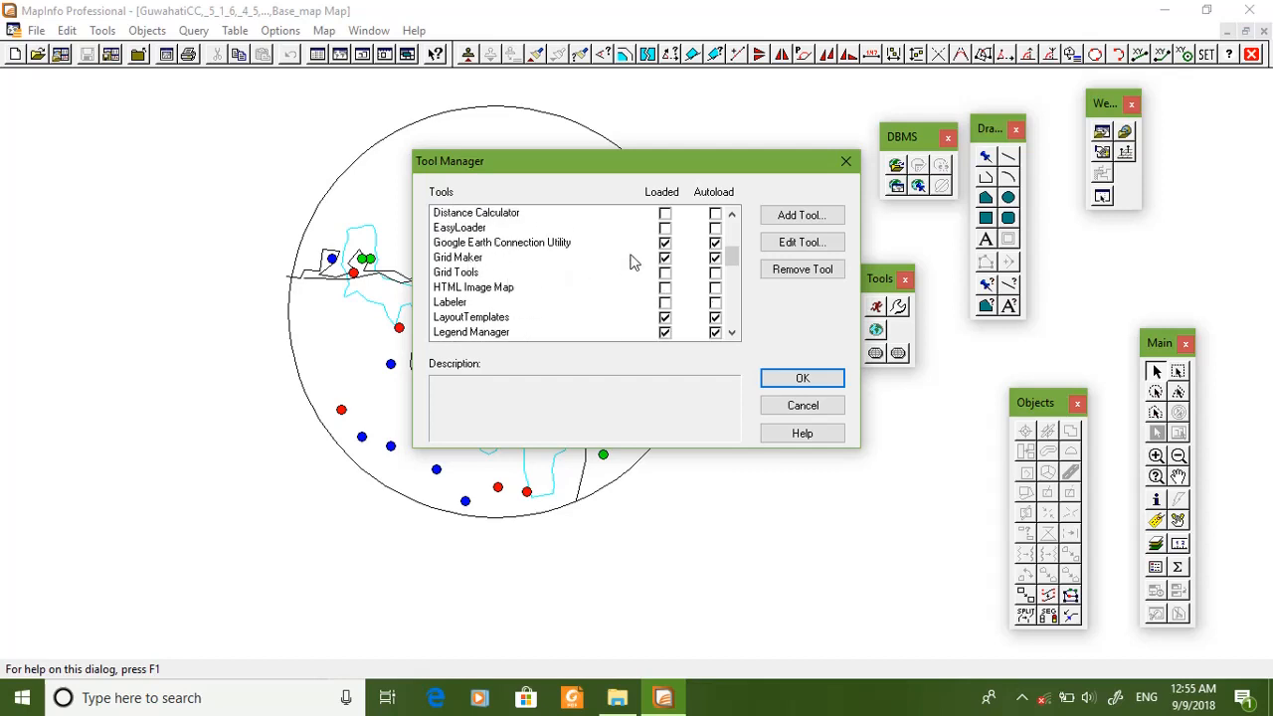
click(802, 405)
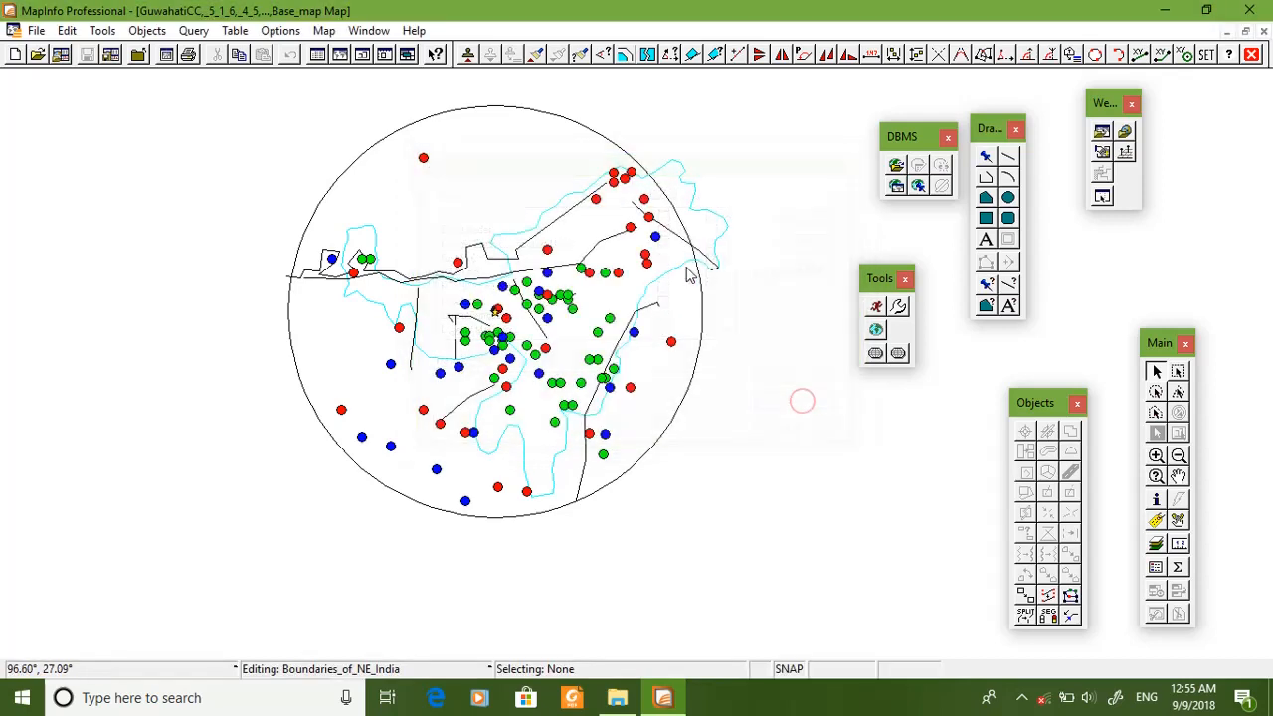
Step: Outline a grid around the circle, about 21.4–30.5°N by 85.8–98.2°E, using straight polylines with 2-degree spacing
click(875, 356)
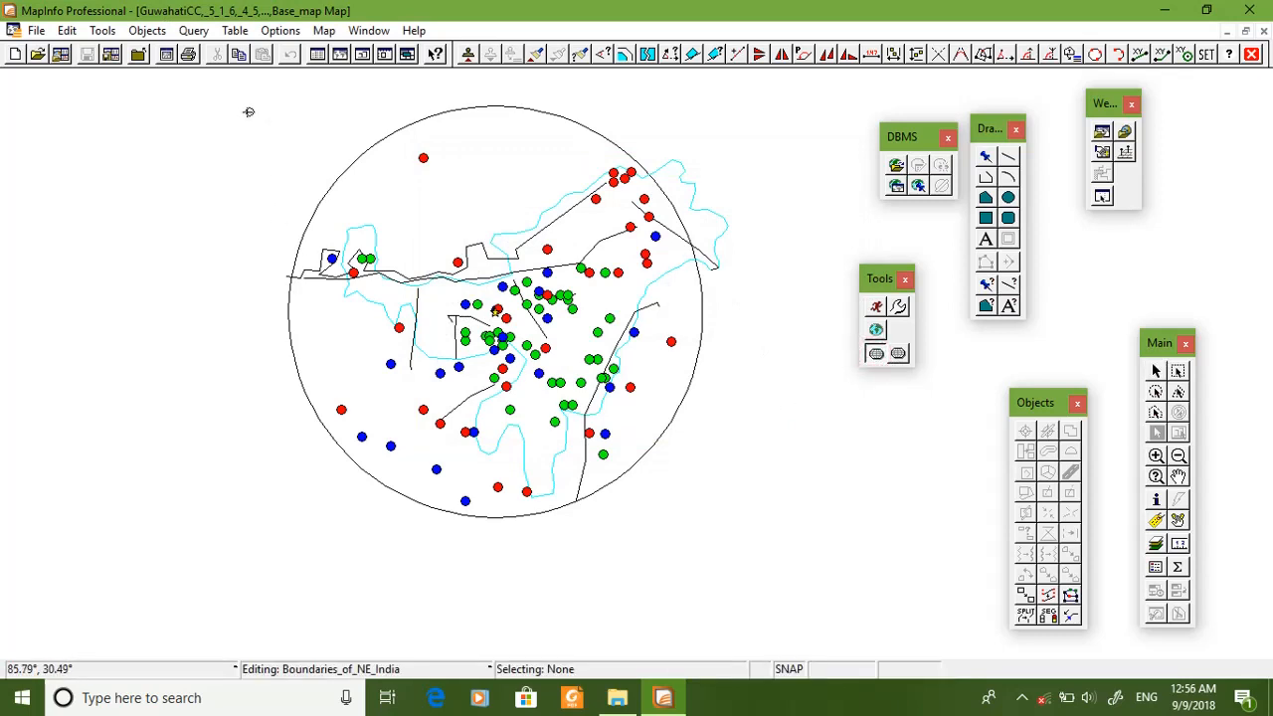
drag(252, 110, 759, 527)
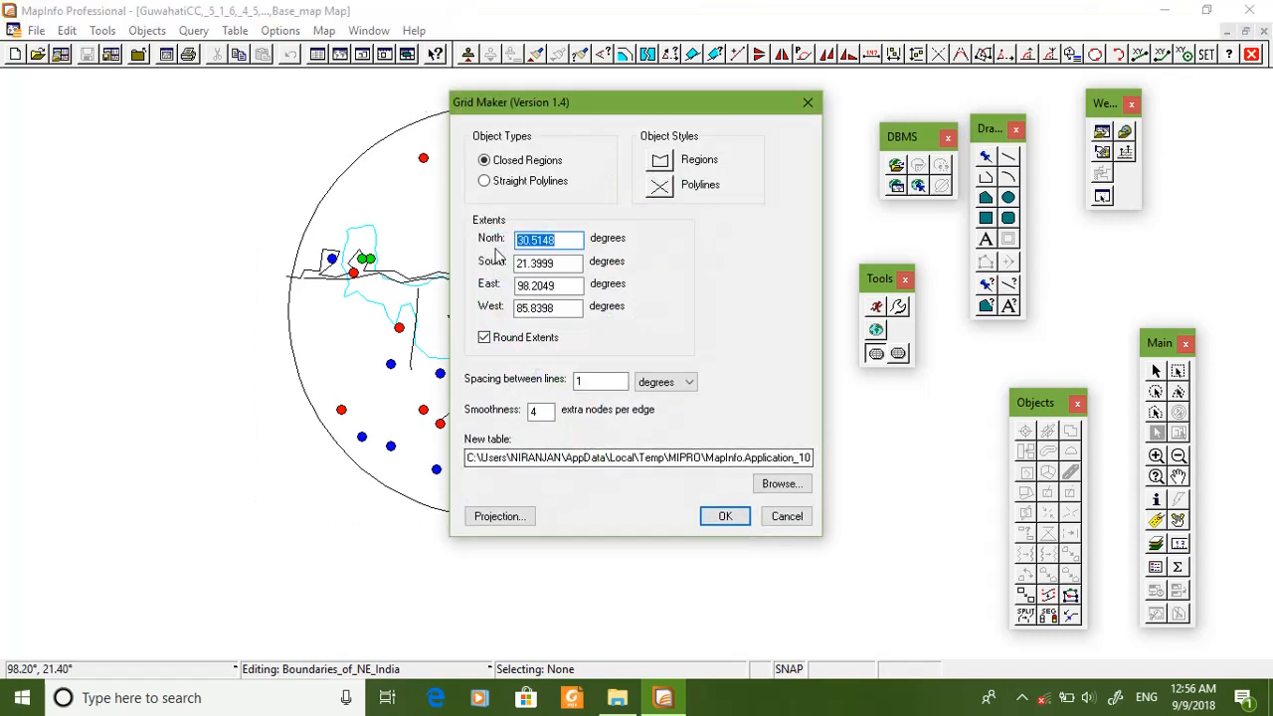
click(485, 183)
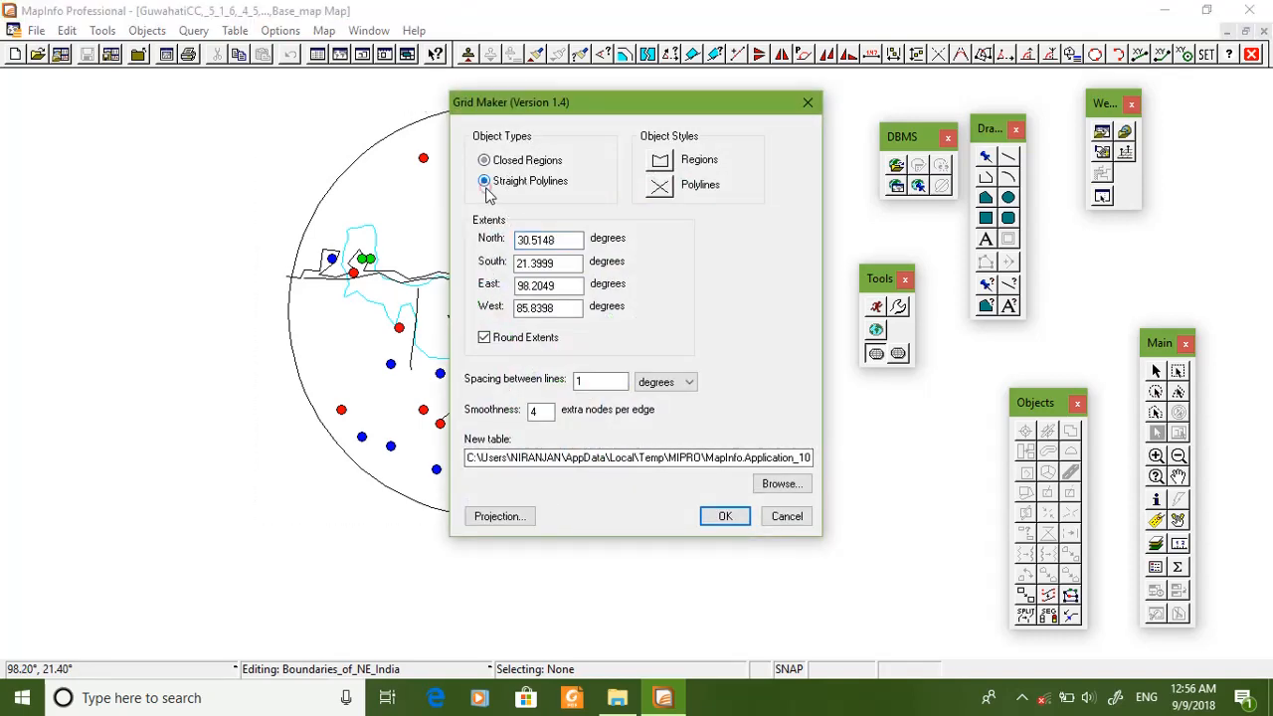
click(589, 381)
drag(594, 382, 544, 394)
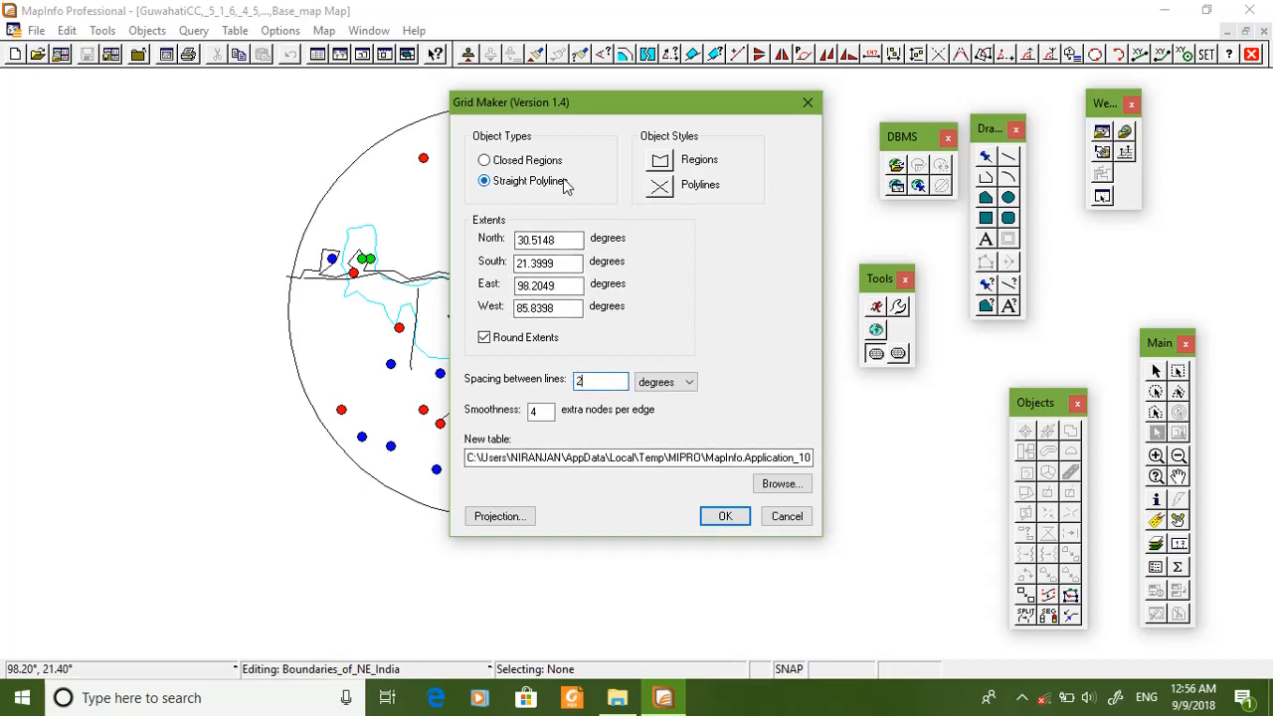
Step: Set the grid's new table to be stored as Grid.tab in the mapinfo folder on the Desktop
click(783, 484)
click(396, 503)
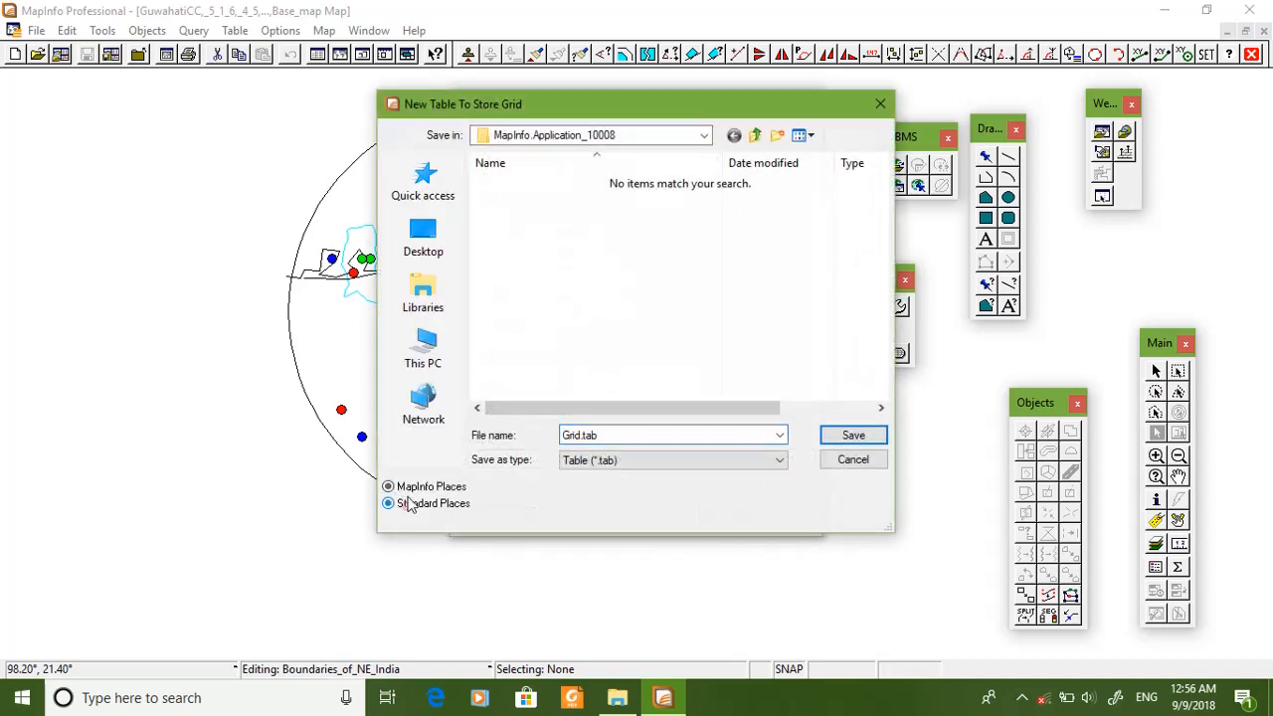
click(422, 341)
click(420, 242)
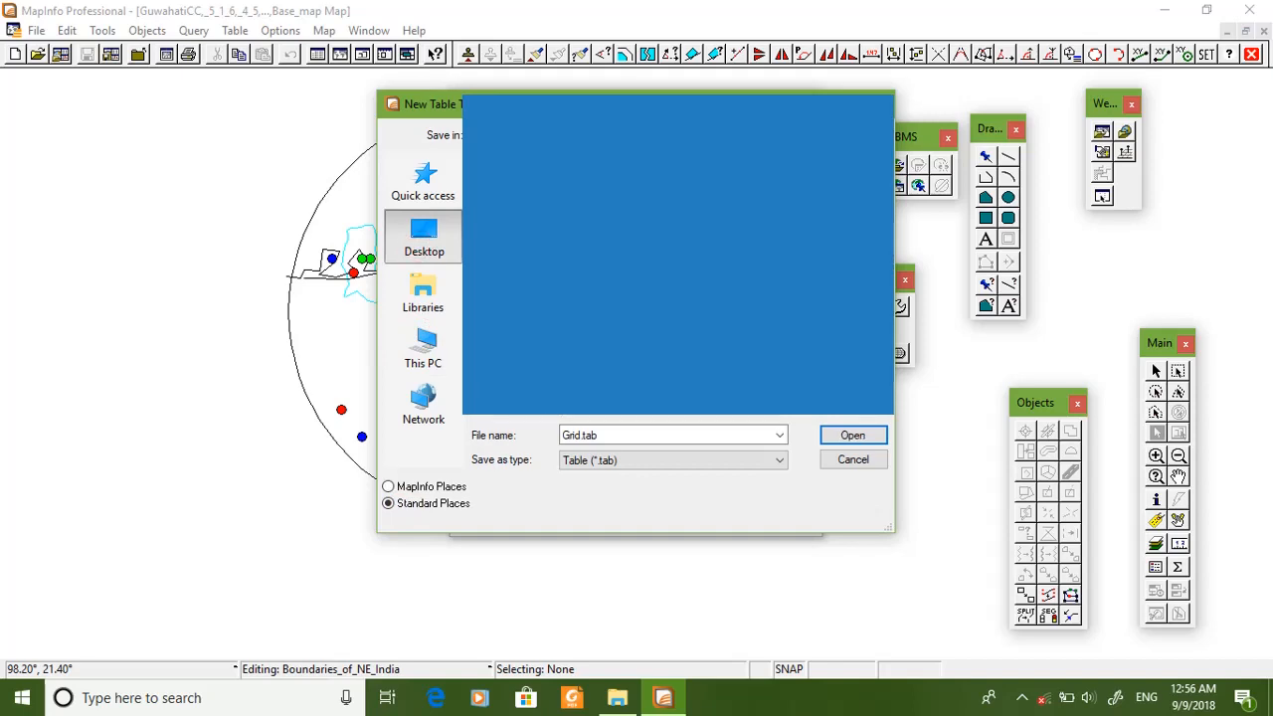
double_click(580, 298)
click(833, 436)
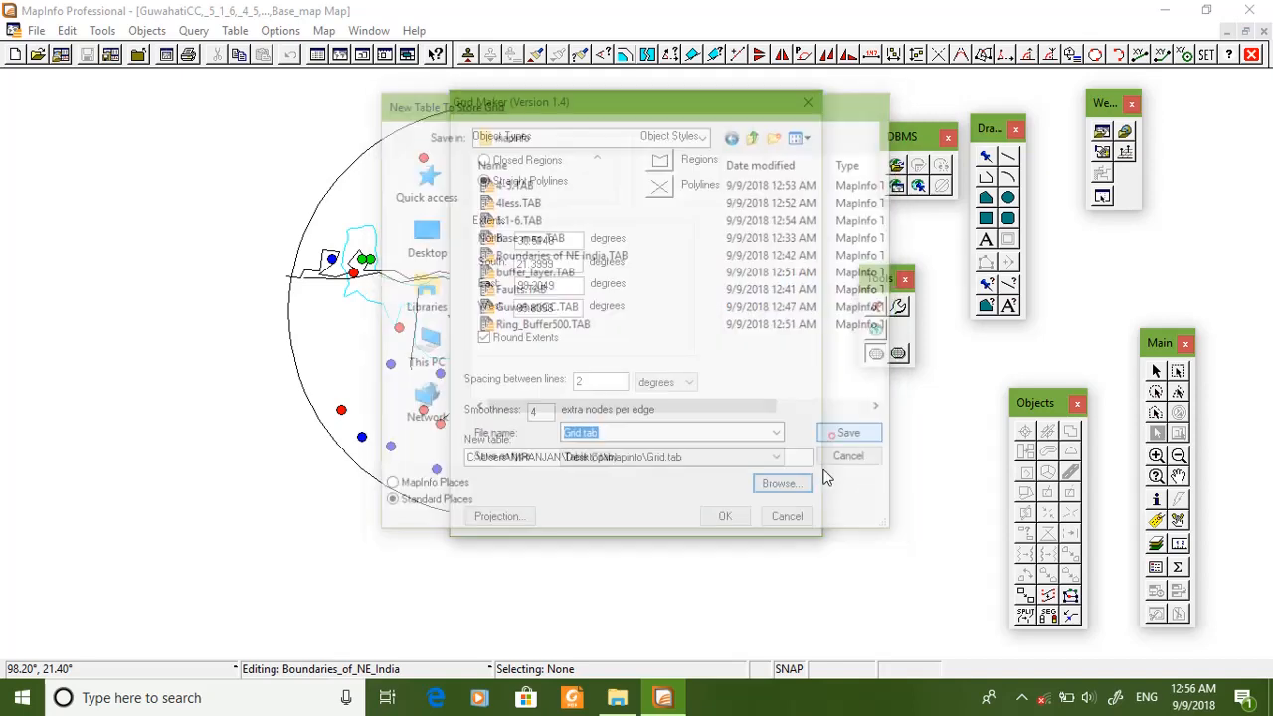
Step: Decline the first grid confirmation, set the spacing between lines to 3 degrees and create the grid
click(728, 517)
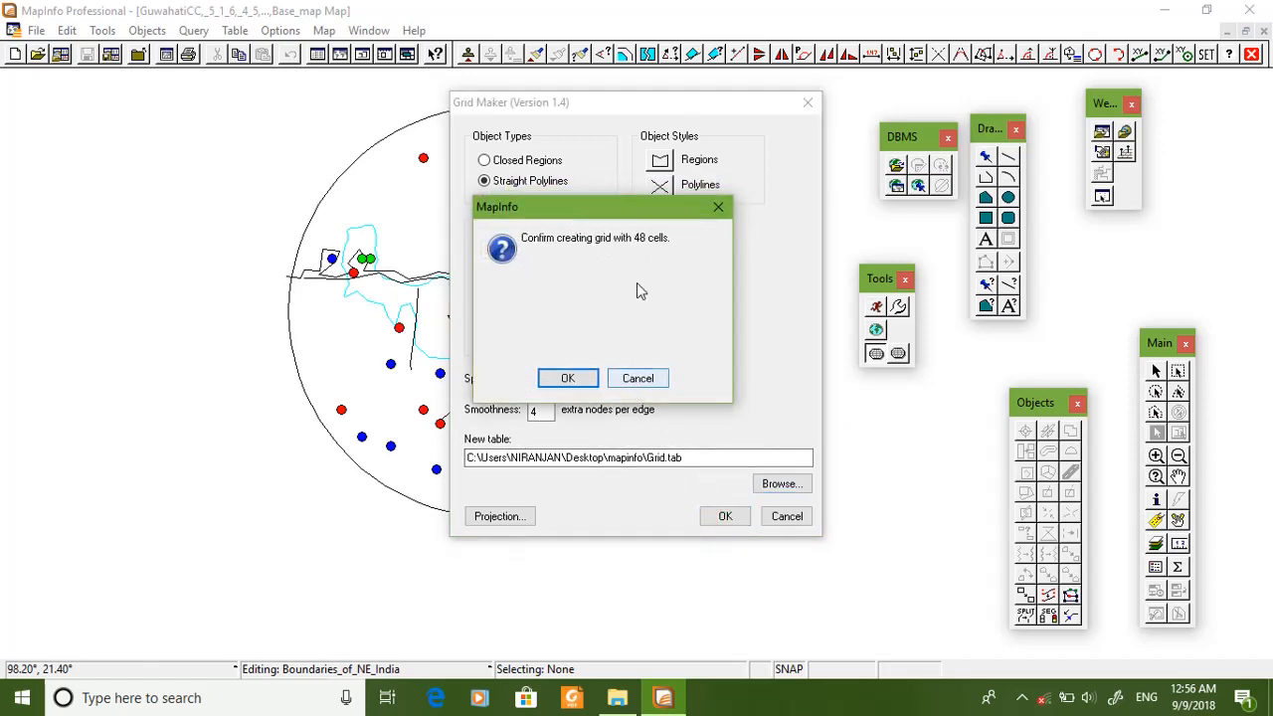
click(652, 379)
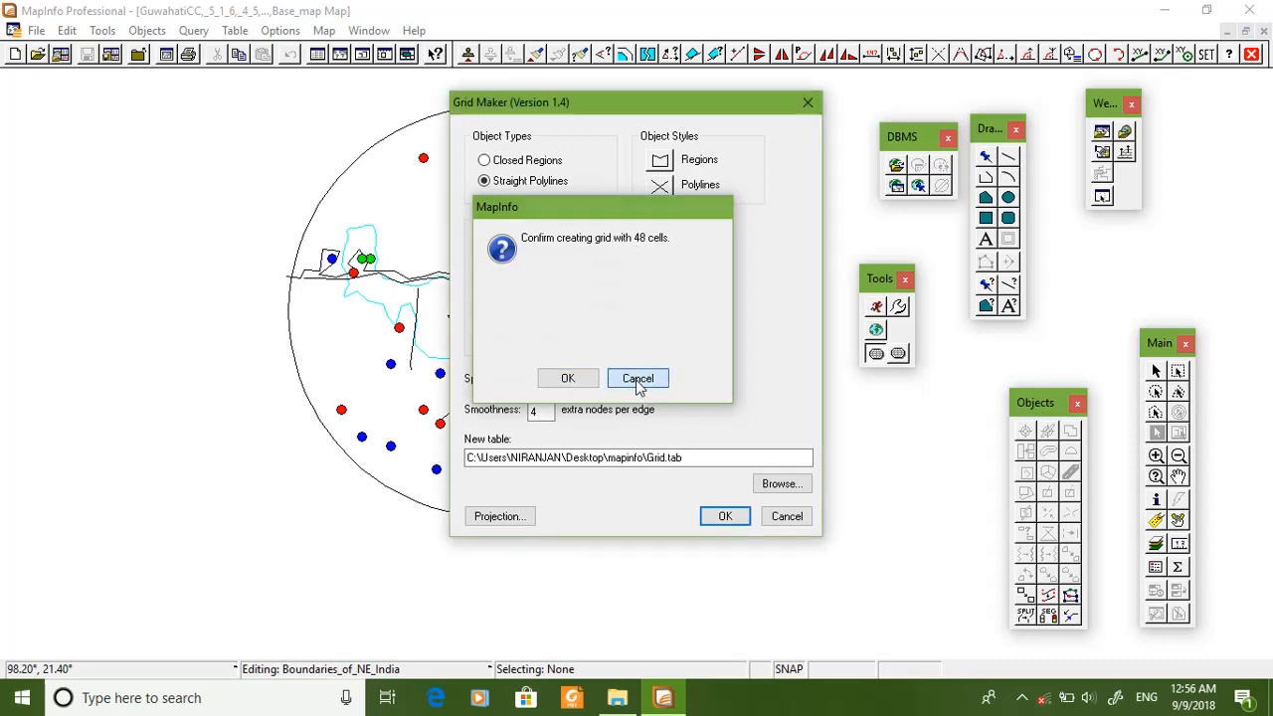
double_click(587, 382)
text(3)
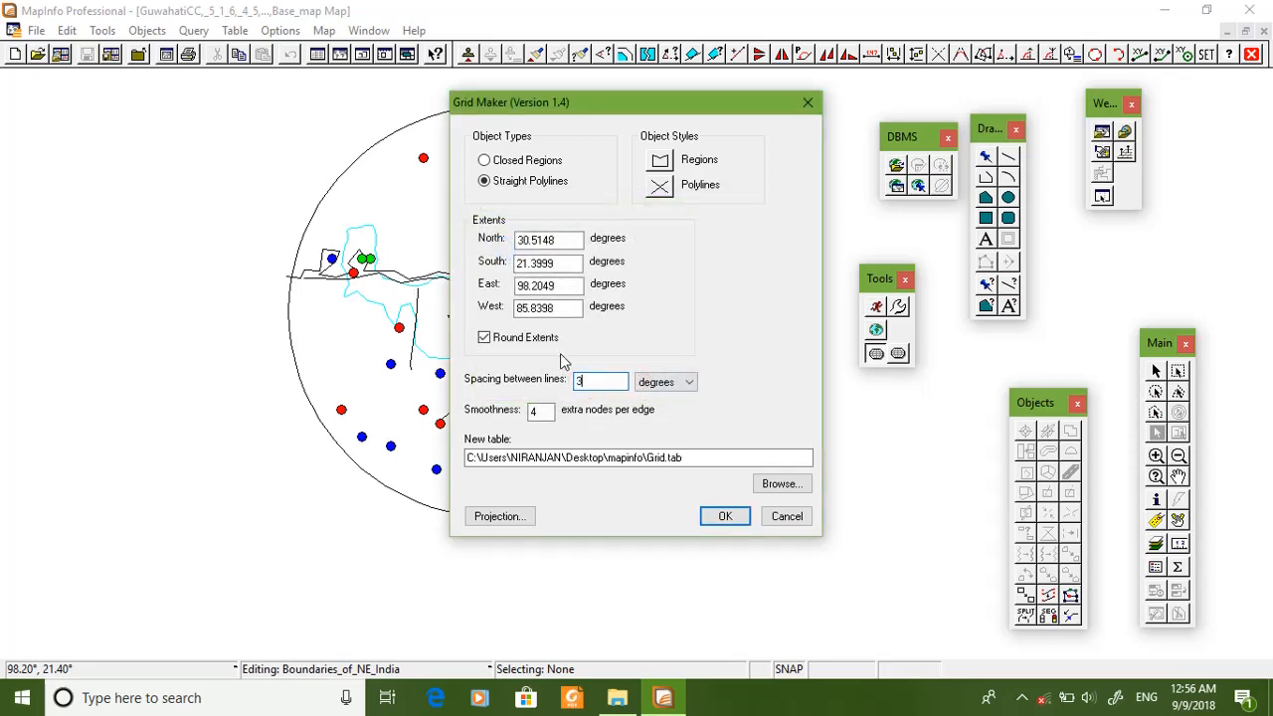
click(708, 519)
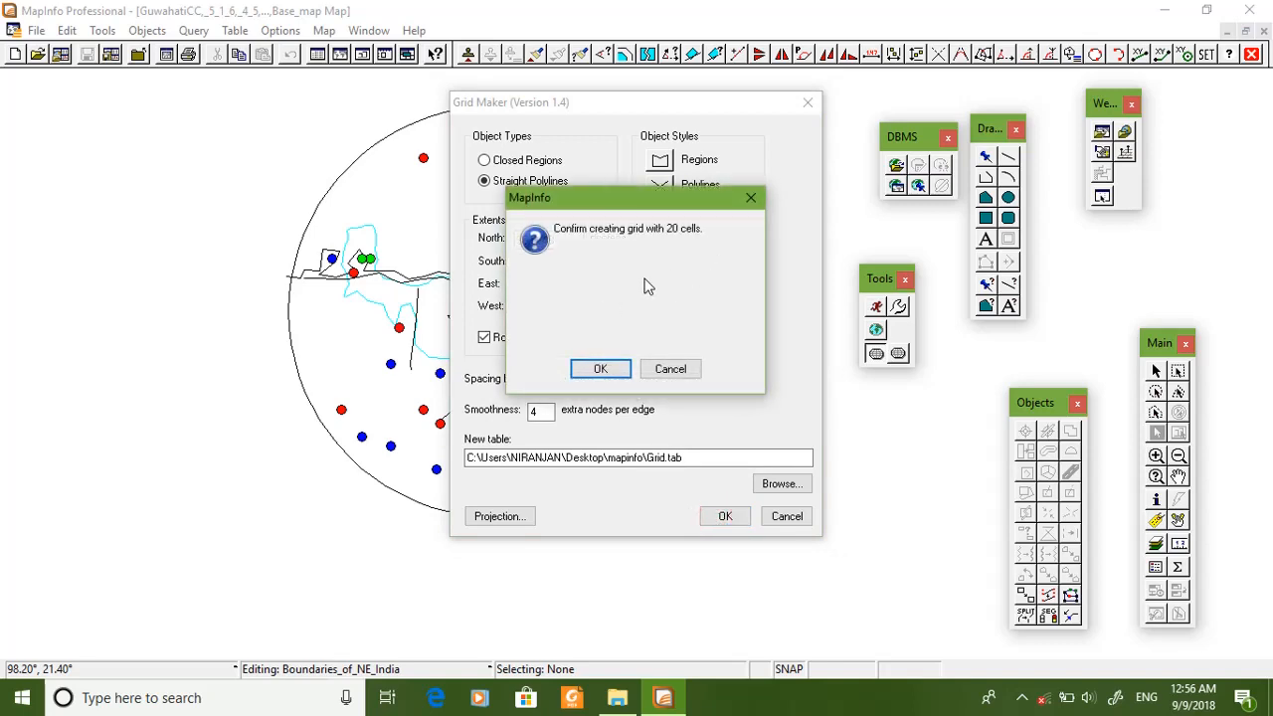
click(605, 369)
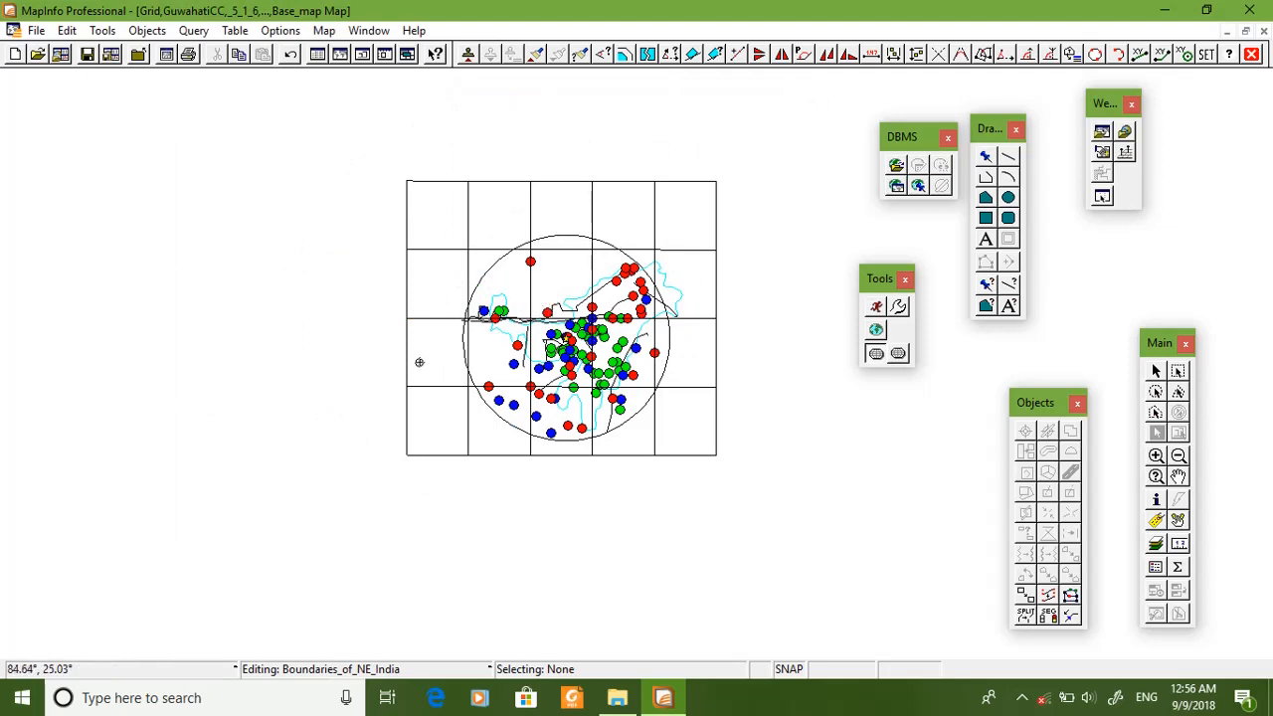
Step: Make the Grid layer editable and turn on its automatic labels in Layer Control
scroll(506, 398, up, 1)
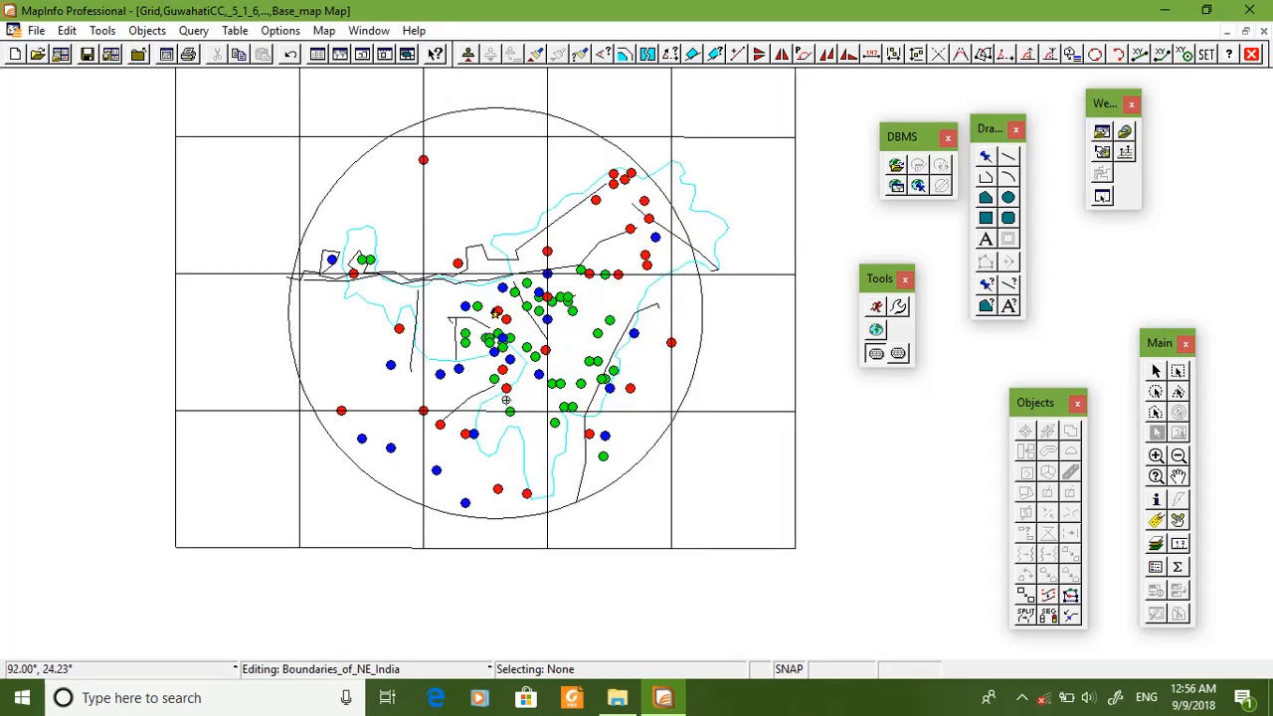
scroll(505, 400, down, 1)
scroll(506, 400, up, 1)
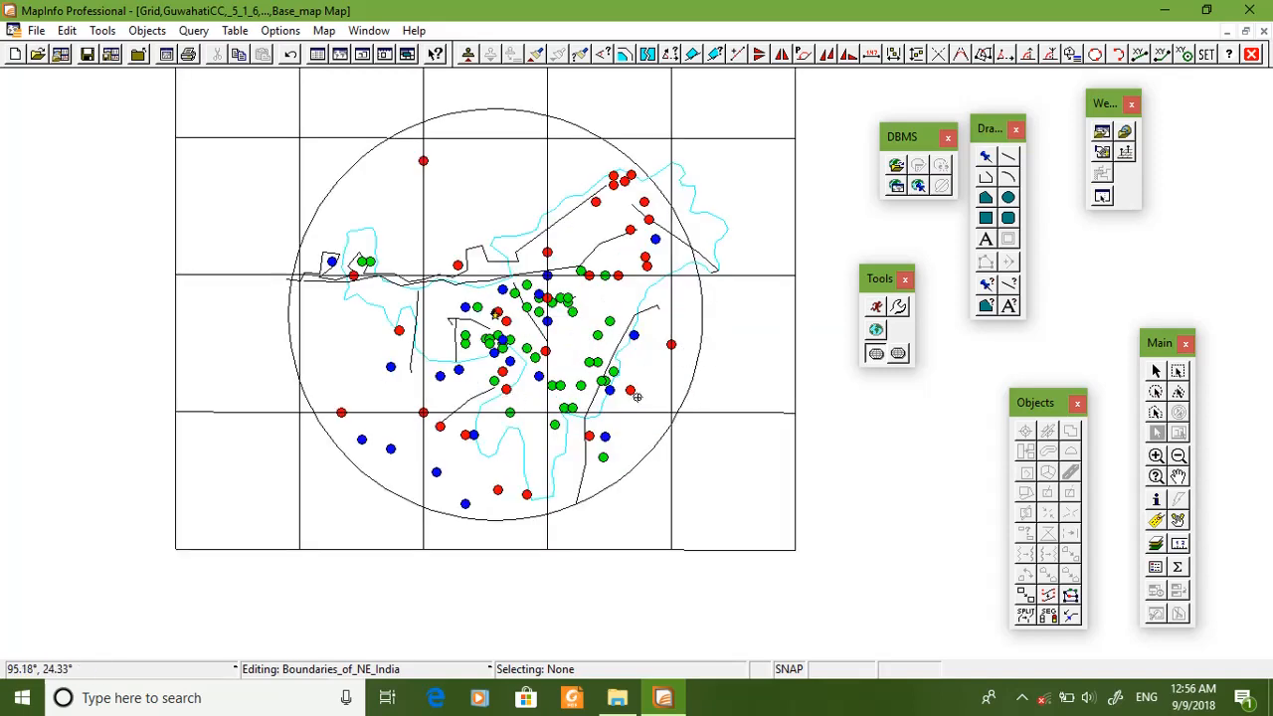
scroll(636, 397, down, 1)
scroll(636, 397, up, 1)
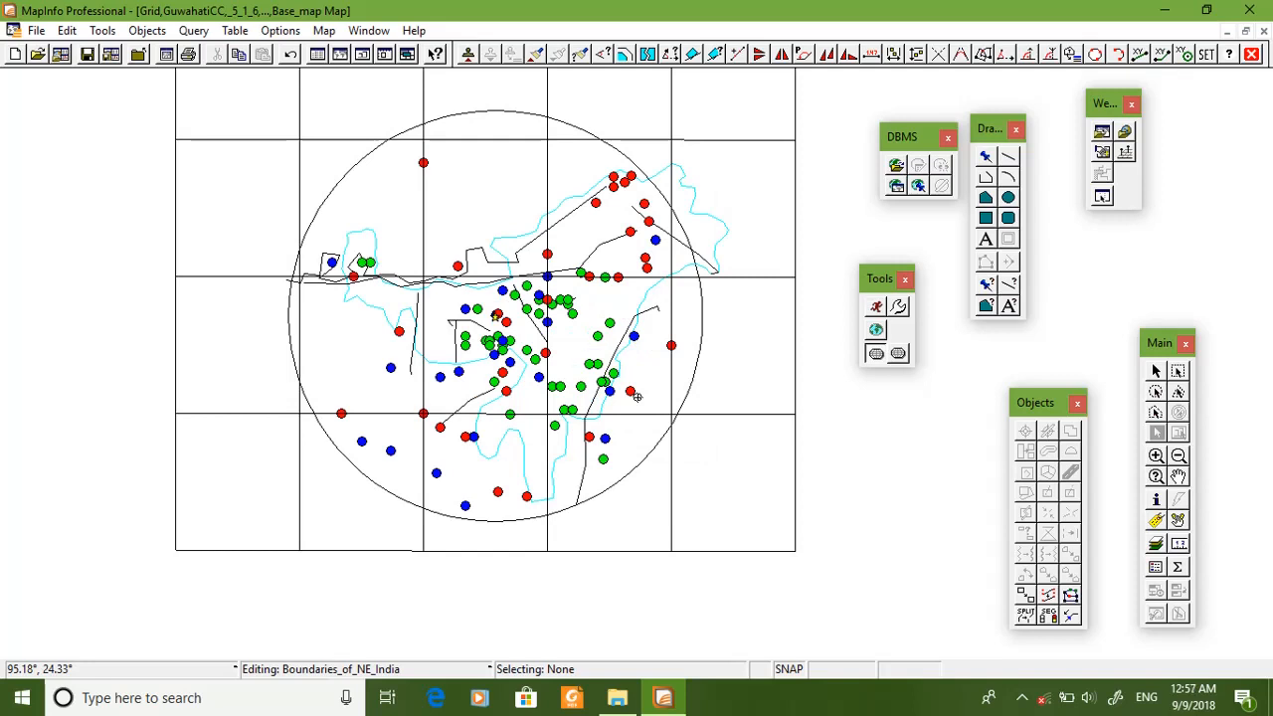
scroll(637, 397, down, 1)
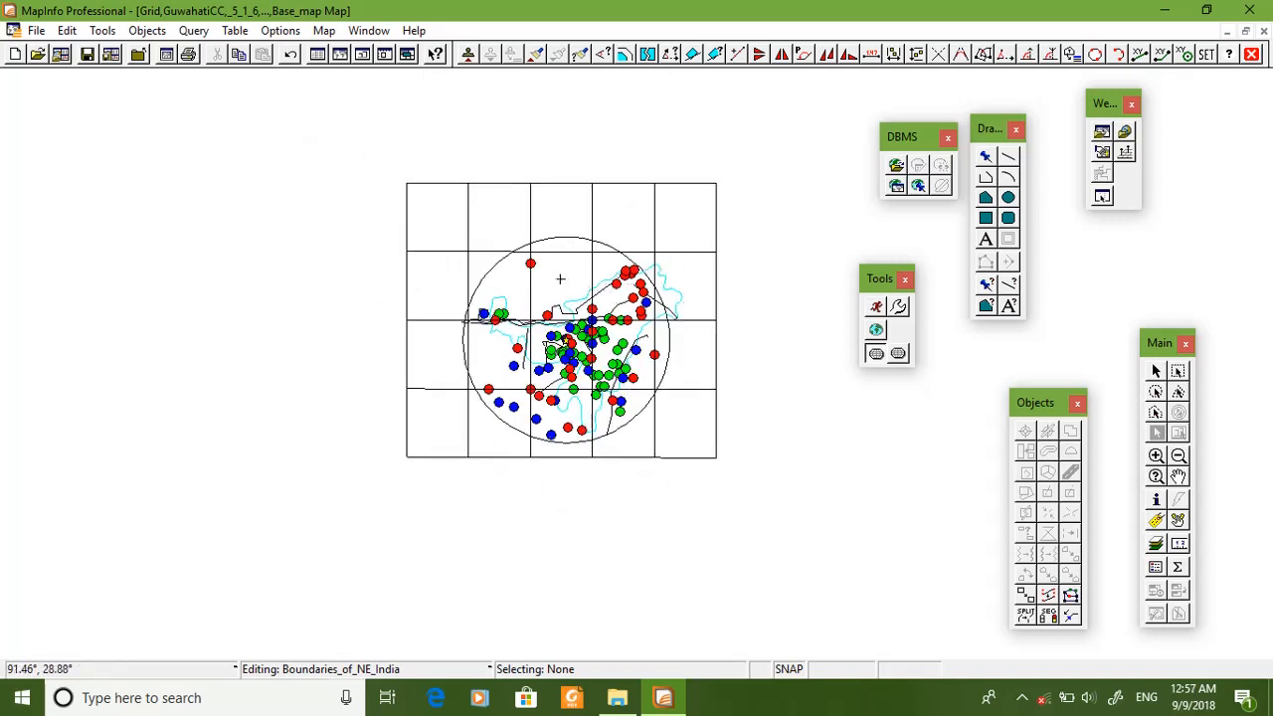
right_click(560, 161)
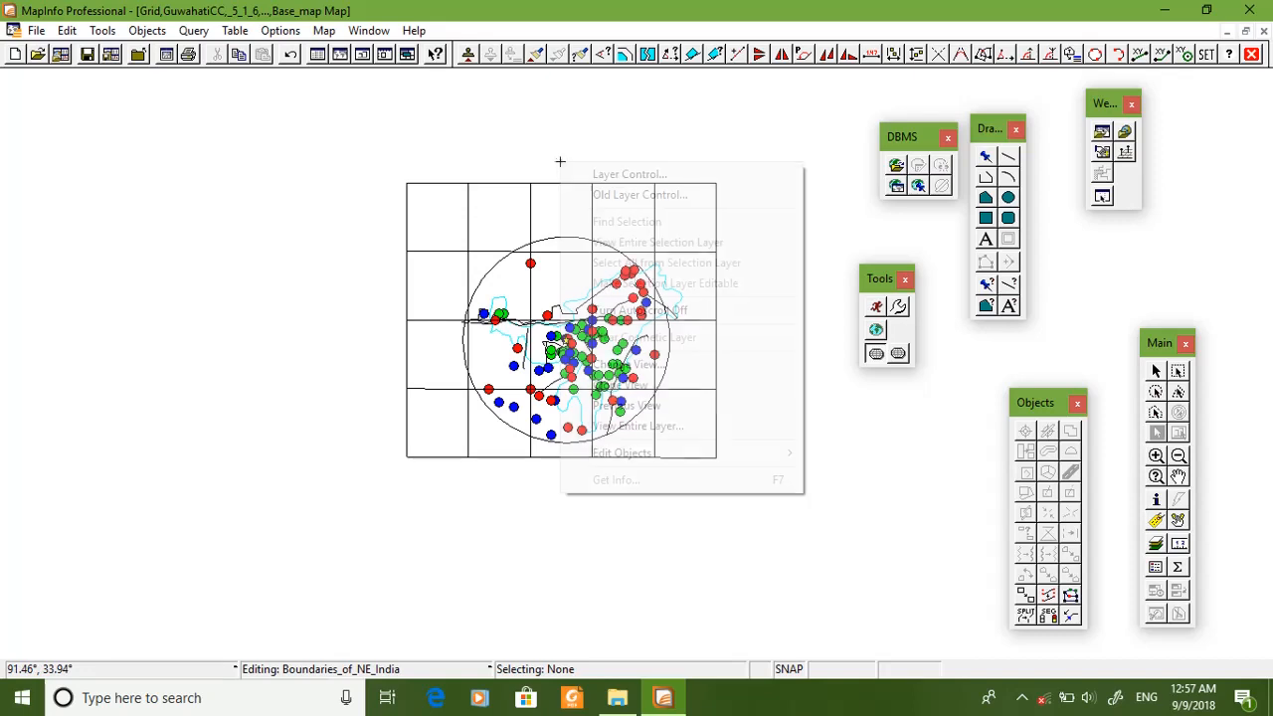
click(598, 196)
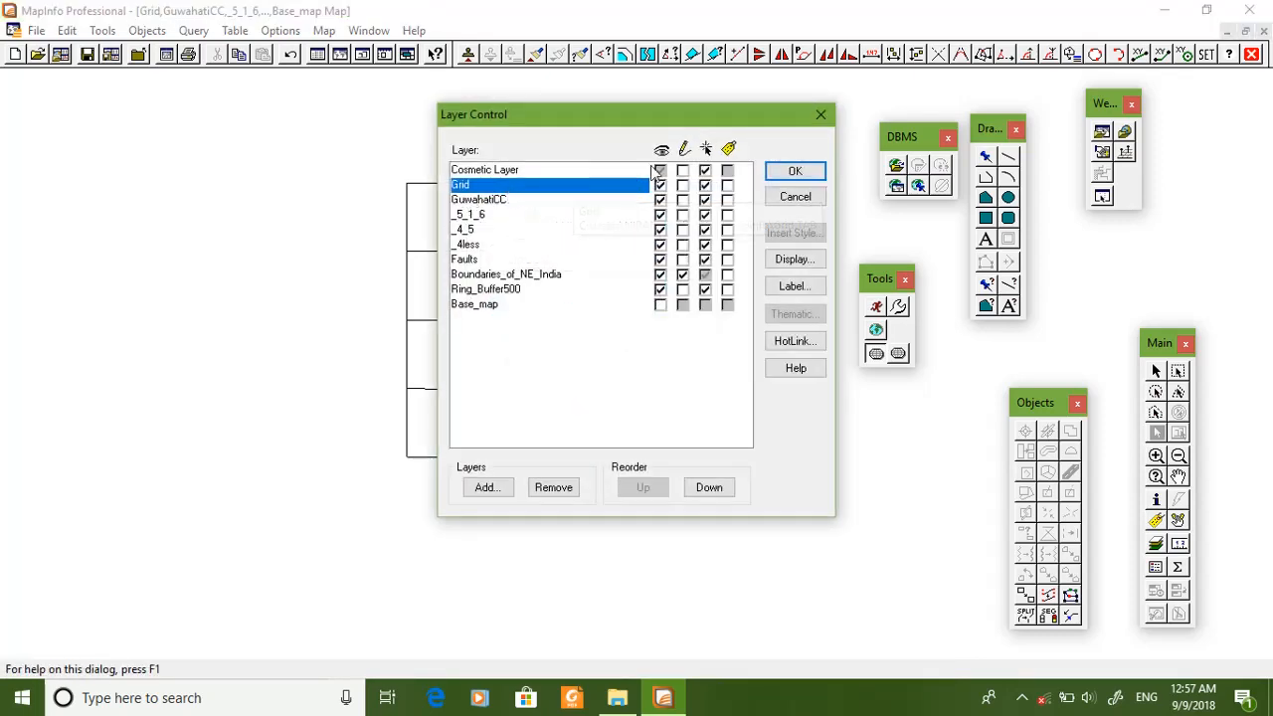
click(682, 185)
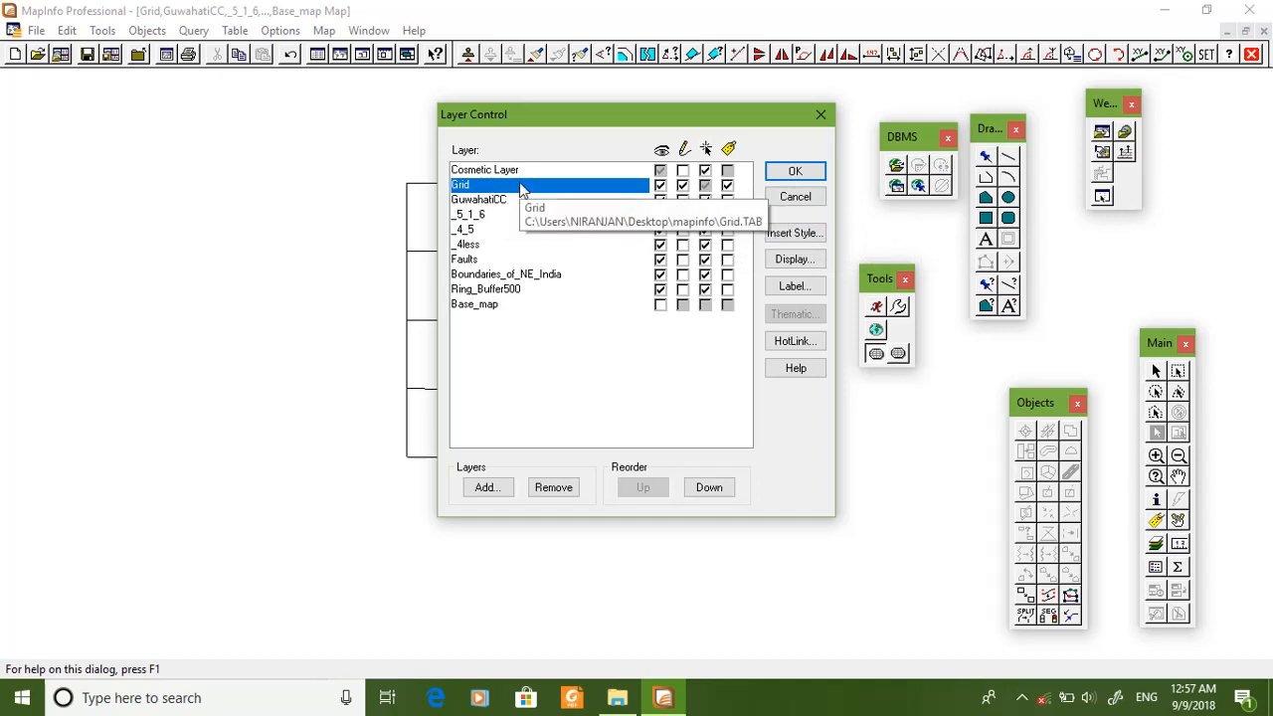
Step: Style the Grid layer's labels in bold 14-point Arial without label lines and apply the layer settings
click(804, 287)
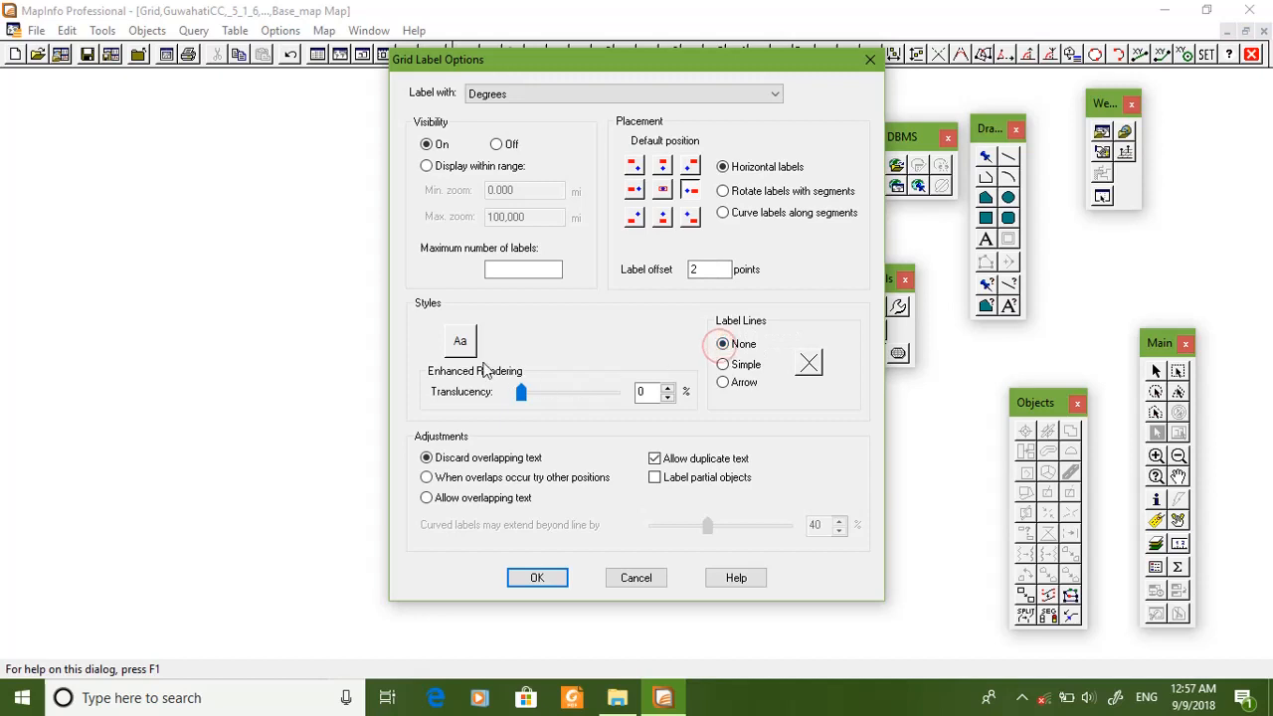
click(460, 341)
click(504, 236)
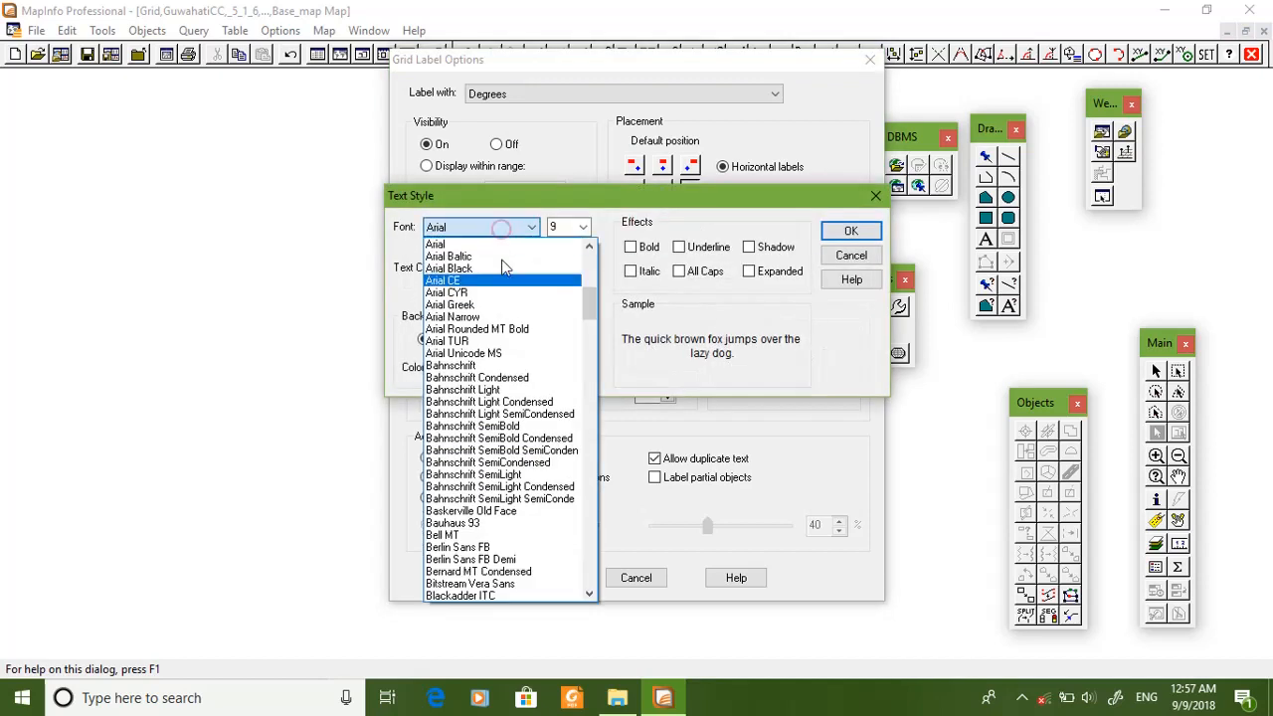
click(449, 239)
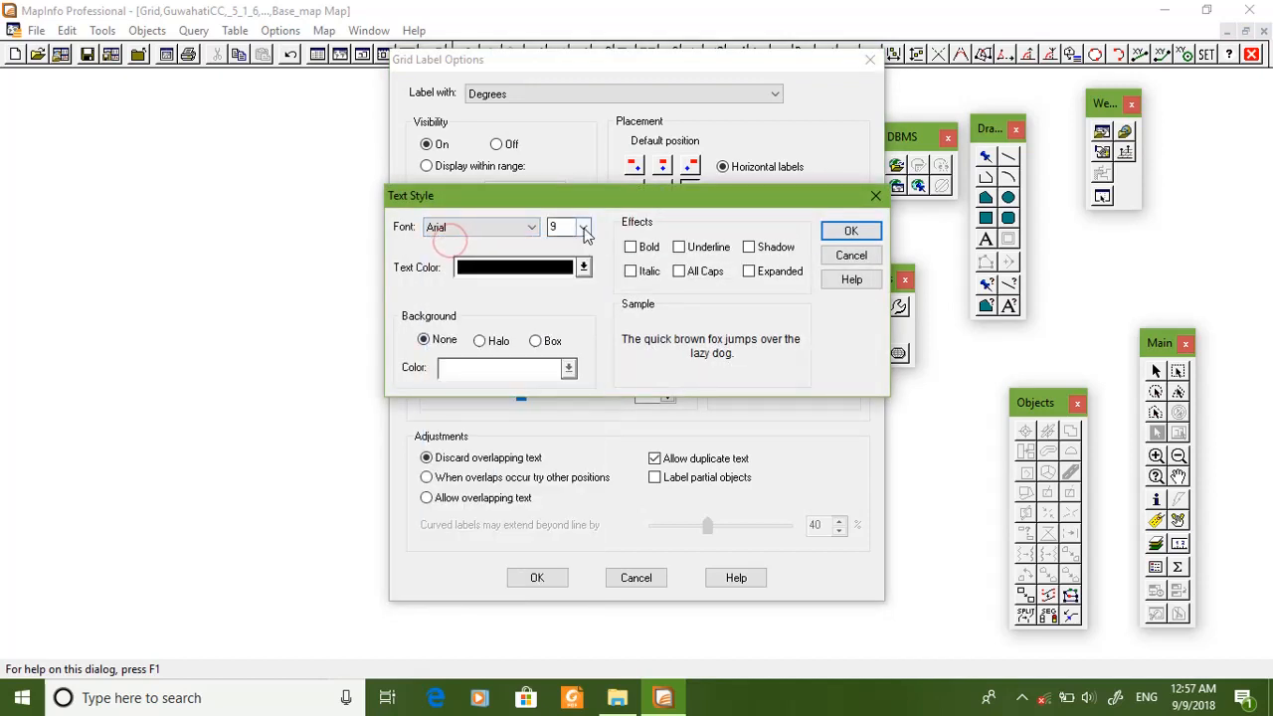
click(582, 227)
click(564, 285)
click(631, 247)
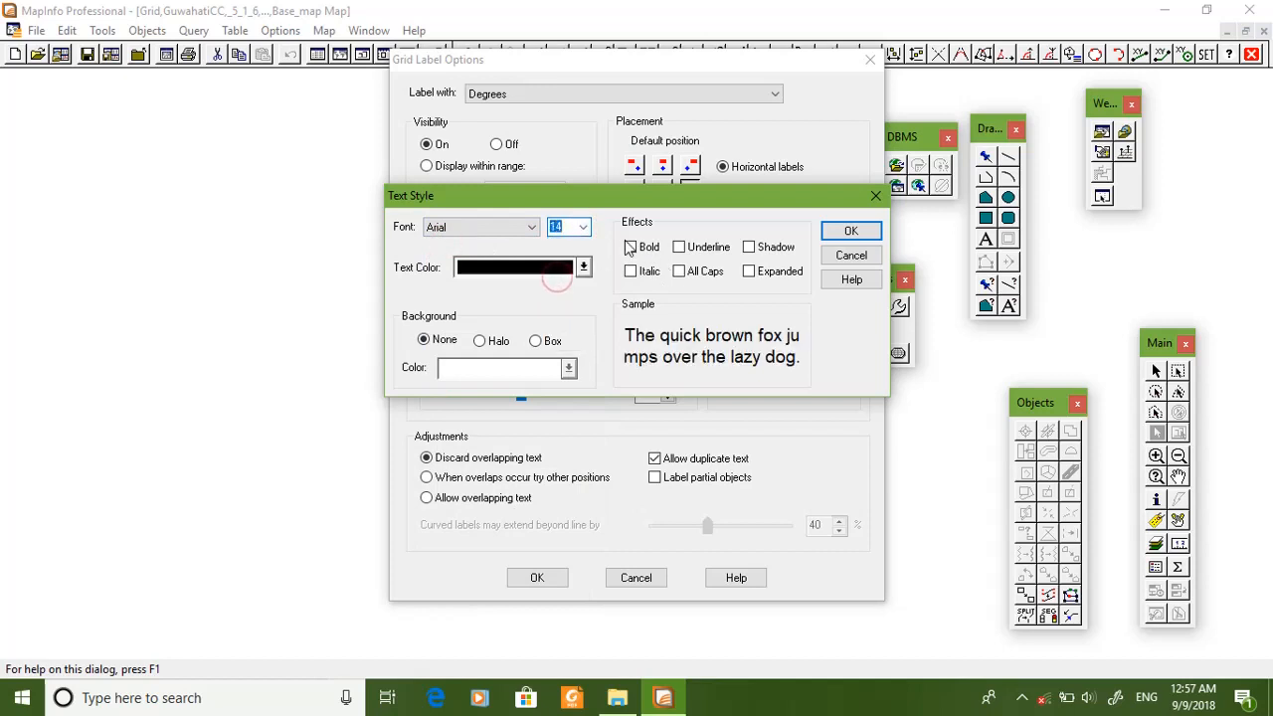
click(851, 231)
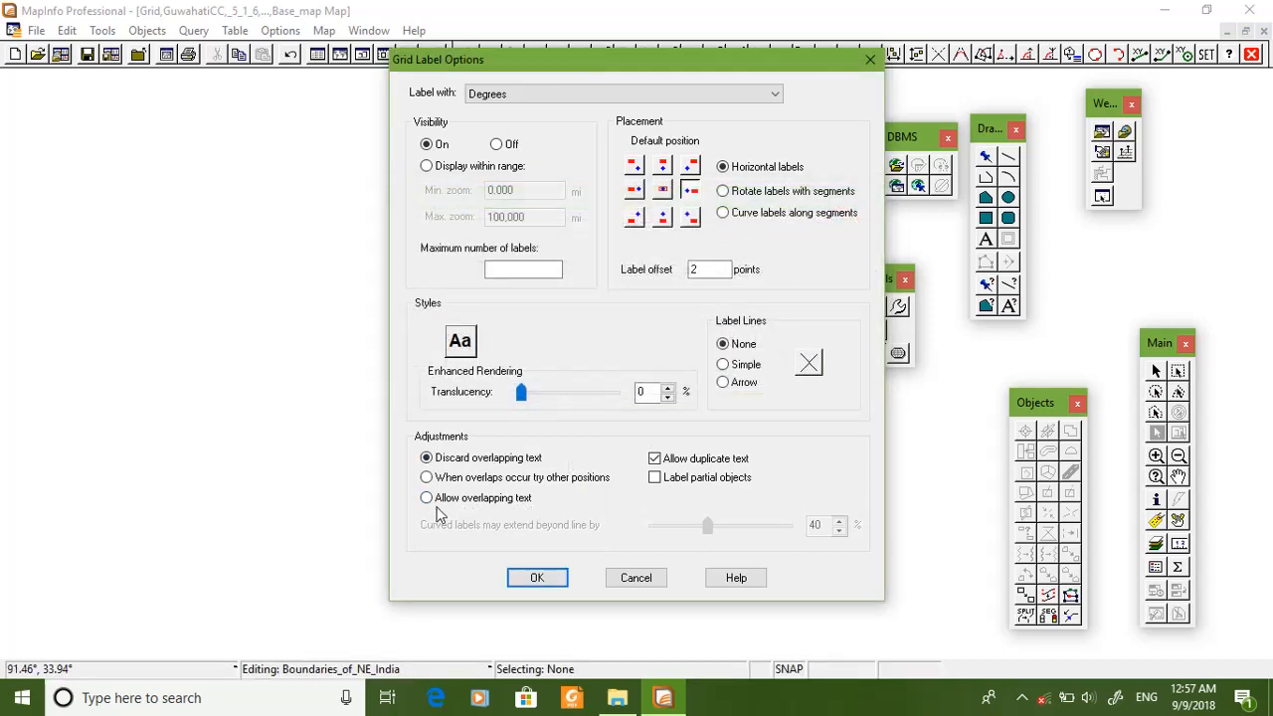
click(532, 578)
click(797, 172)
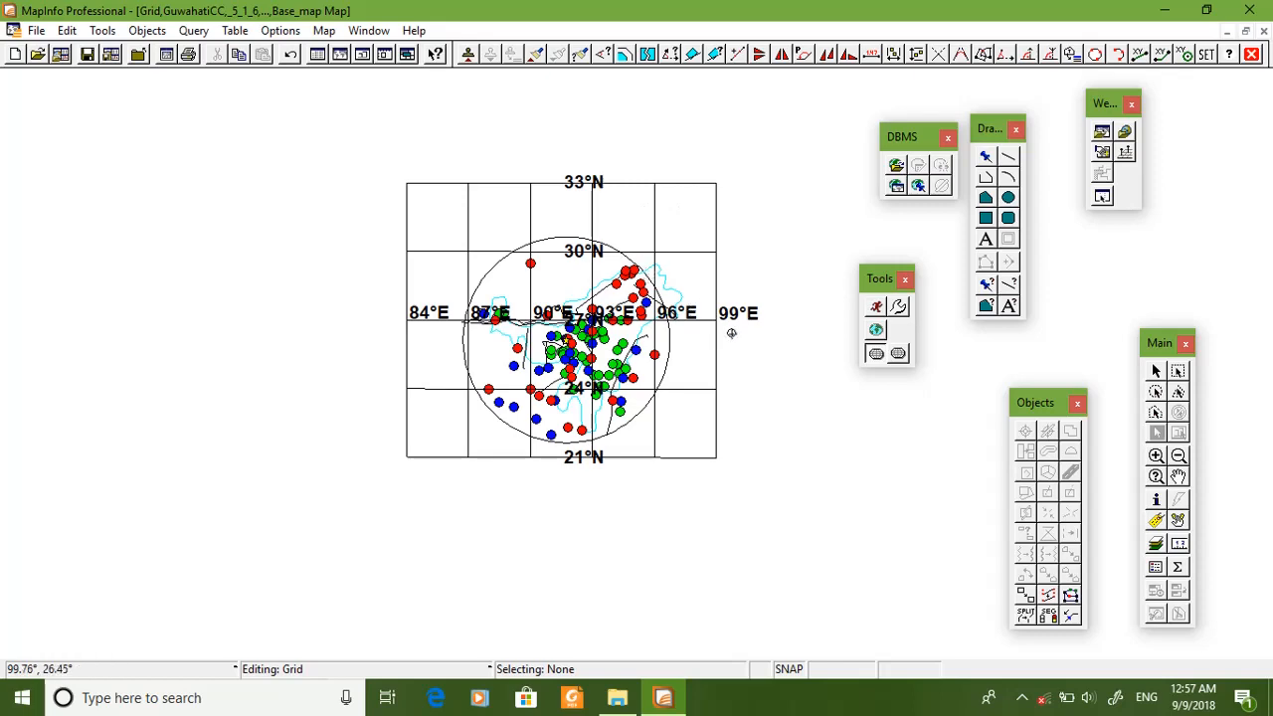
Step: Check the Grid layer's editable and label settings in Layer Control
right_click(767, 186)
click(794, 220)
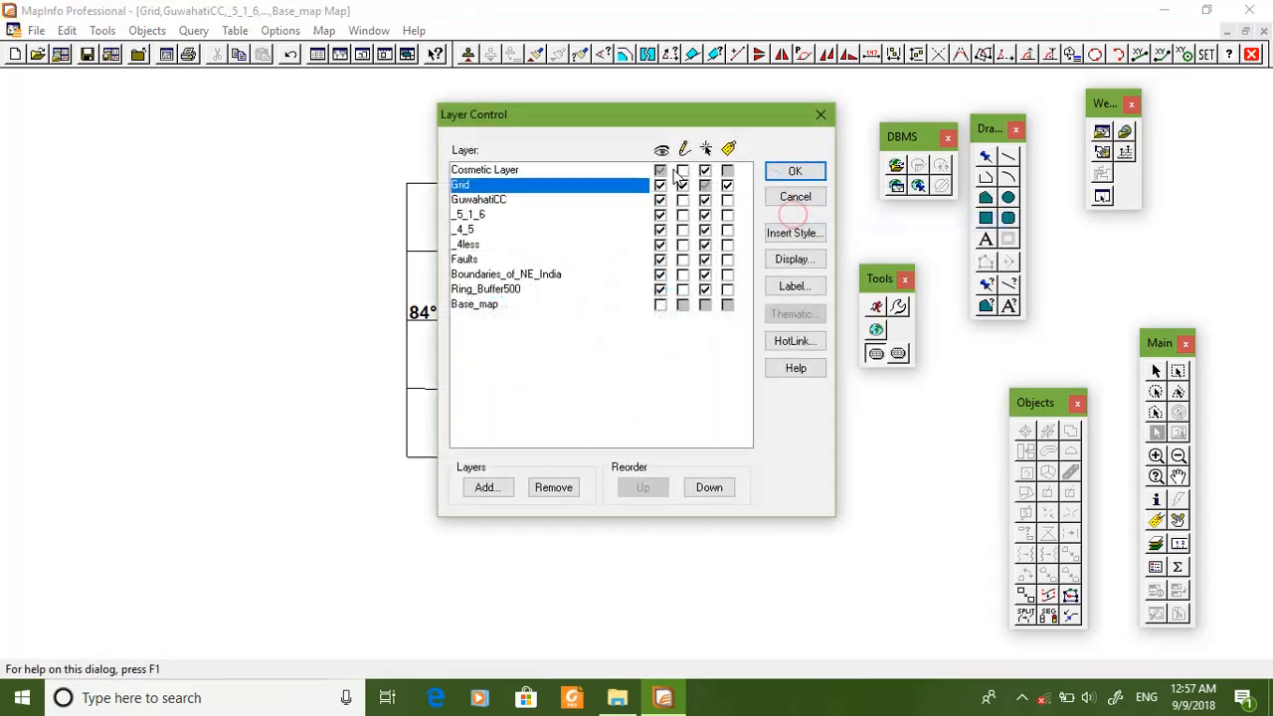
click(795, 171)
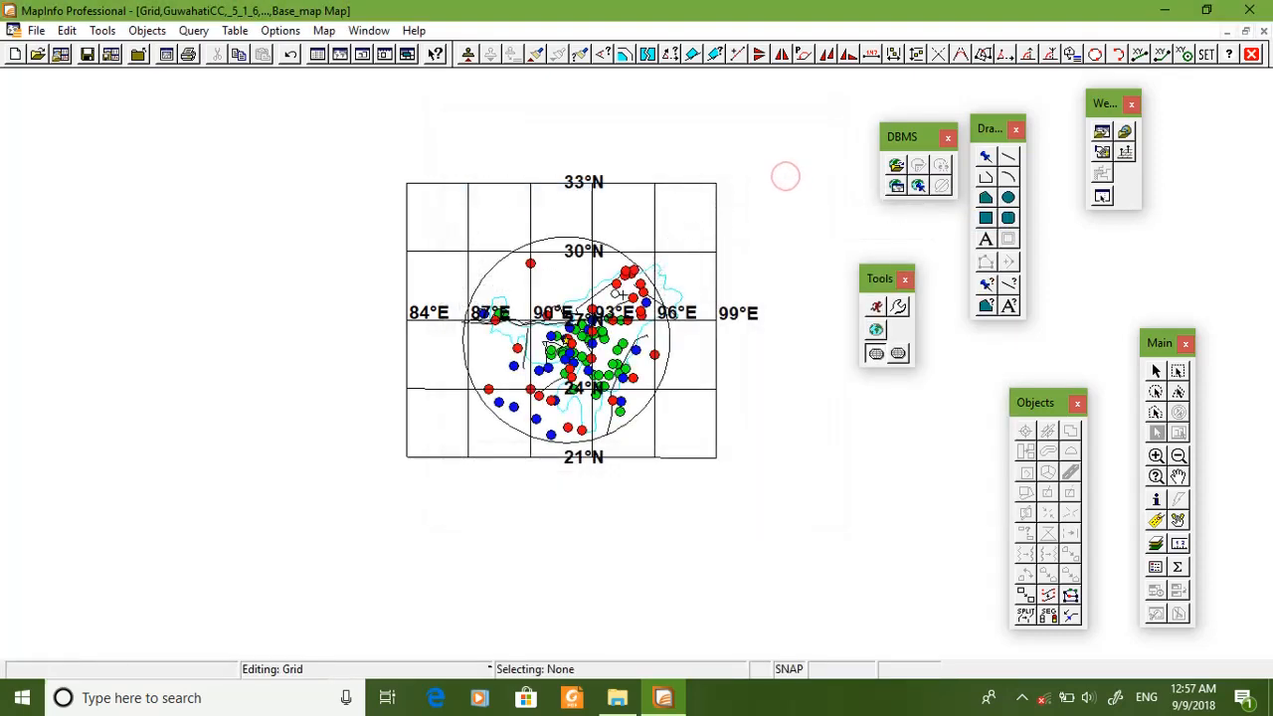
Step: Try to pick the 33°N label on the map, and switch from the grid tool to the Select tool
click(591, 177)
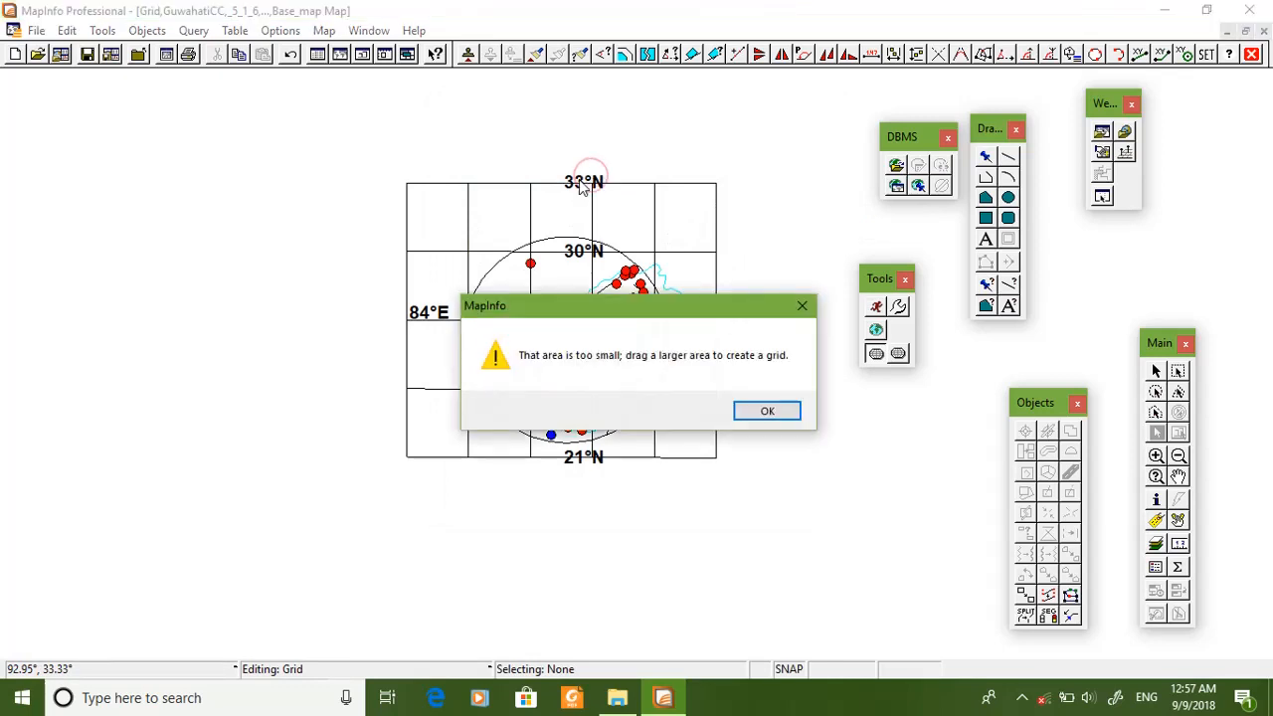
click(802, 305)
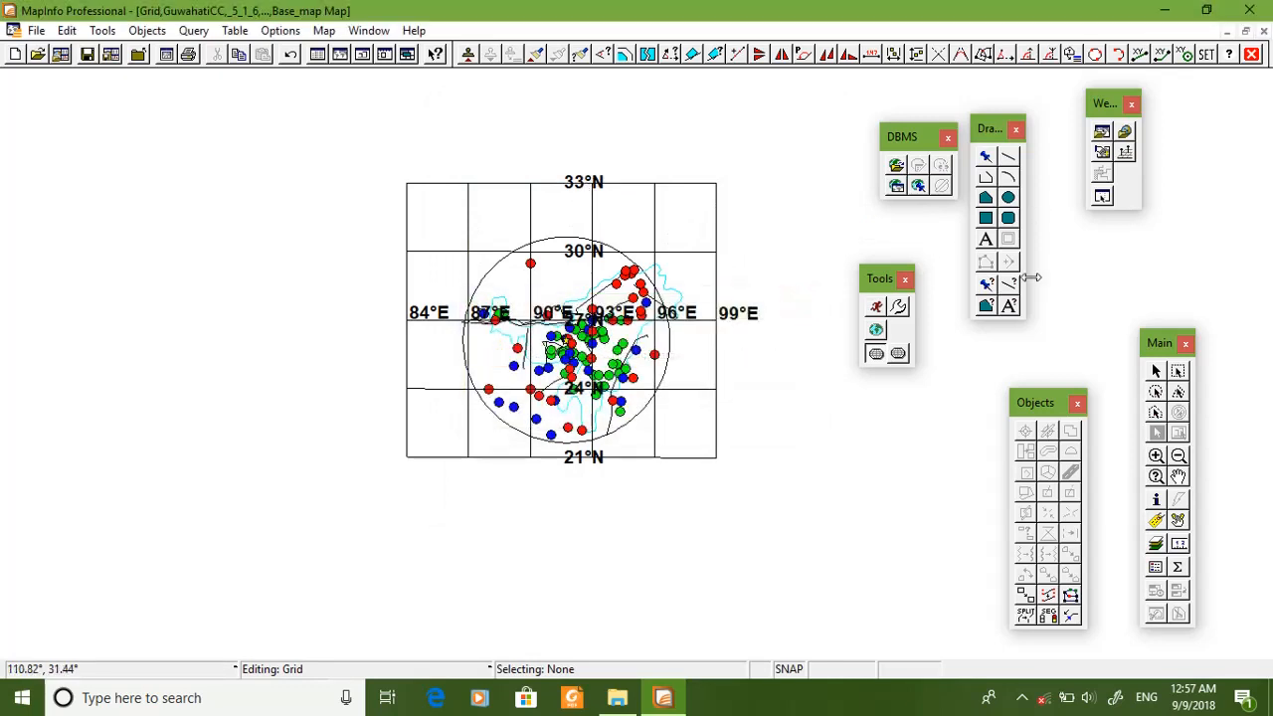
click(1155, 371)
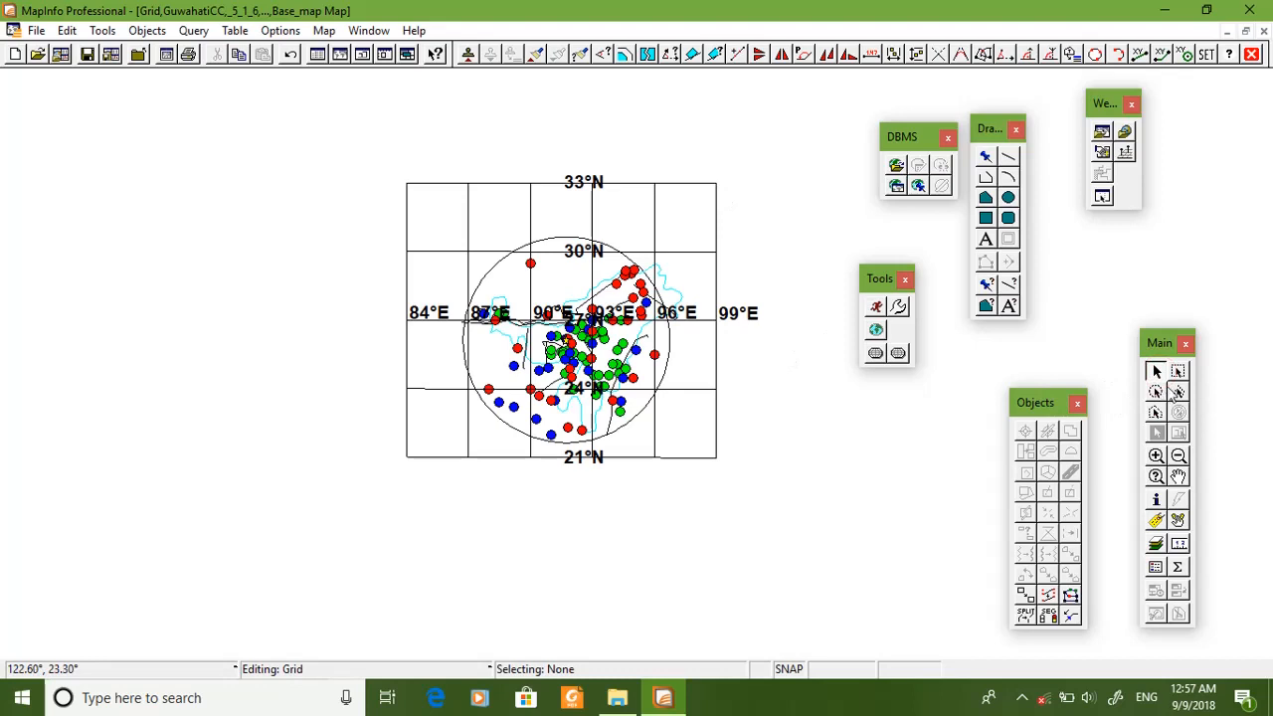
Step: Move the latitude labels 33°N, 30°N, 27°N, 24°N and 21°N outside the grid's left edge, each beside its parallel
click(589, 189)
drag(589, 187, 379, 181)
drag(582, 249, 372, 248)
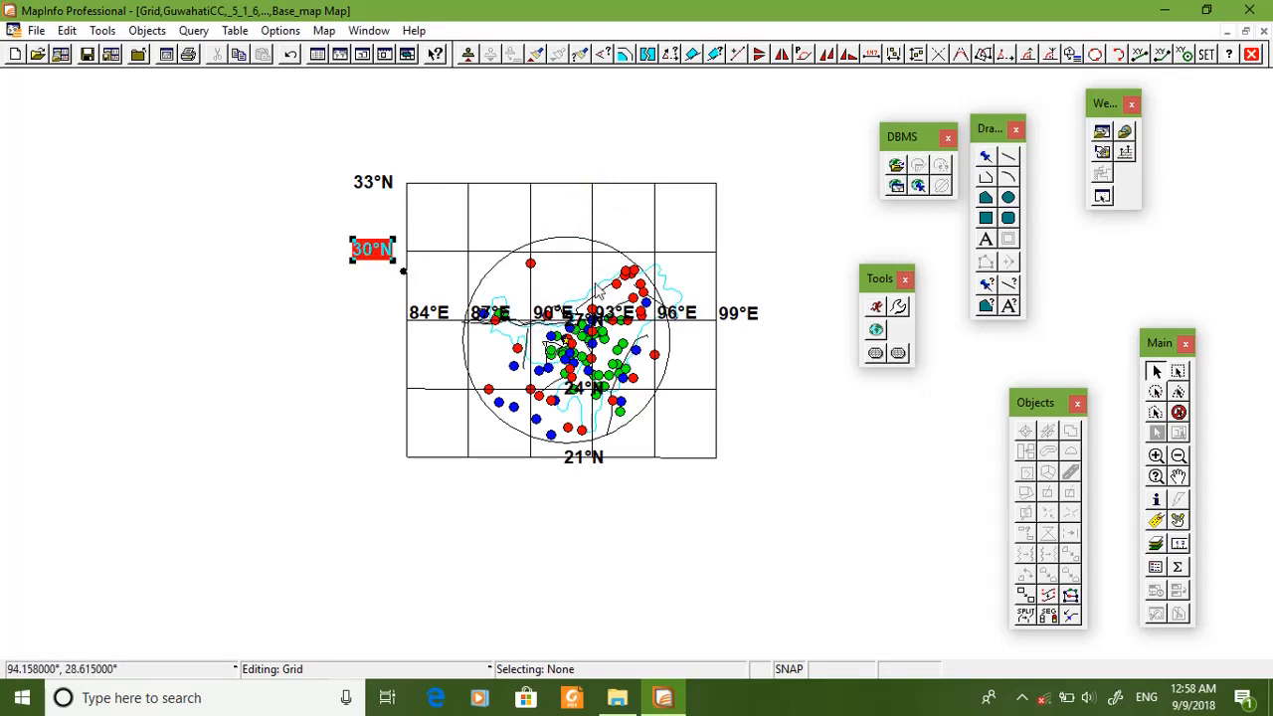
drag(582, 318, 372, 320)
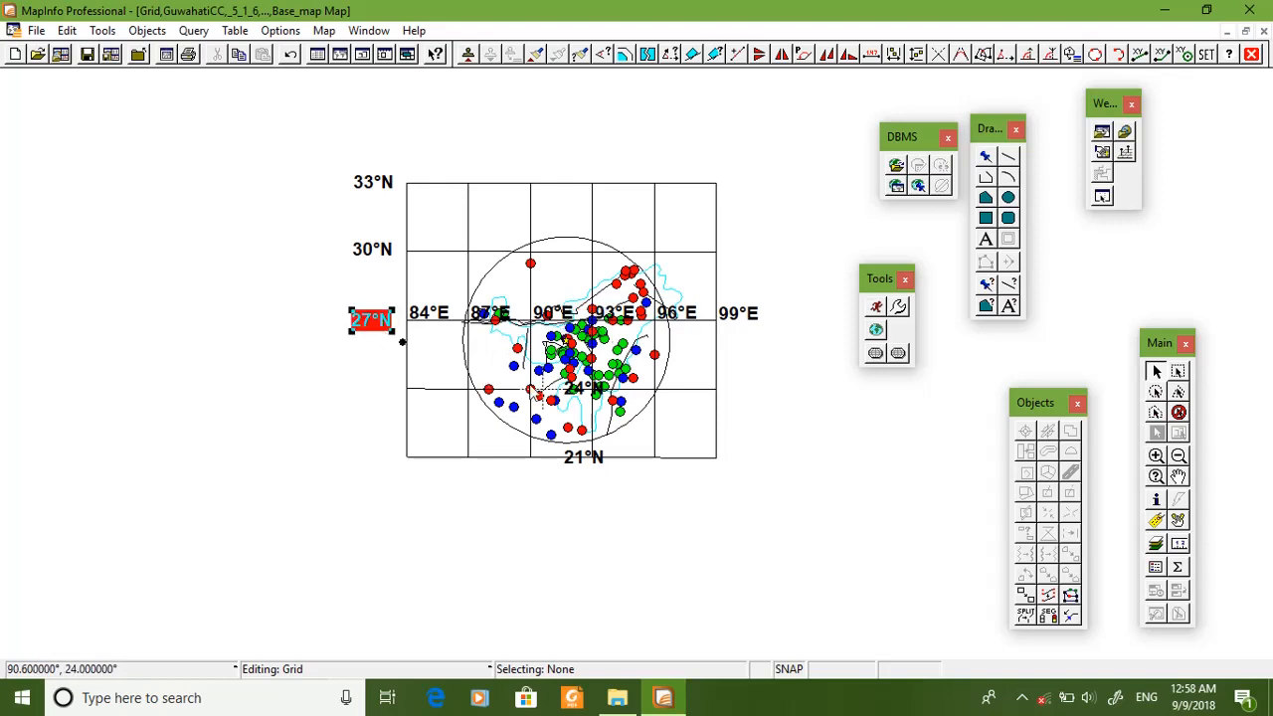
drag(586, 389, 374, 387)
drag(583, 458, 475, 475)
Step: Move the longitude labels 84°E through 99°E below the grid's bottom edge, each under its meridian
click(429, 314)
click(487, 315)
drag(552, 313, 531, 475)
drag(610, 314, 589, 475)
drag(677, 314, 649, 481)
drag(737, 315, 718, 477)
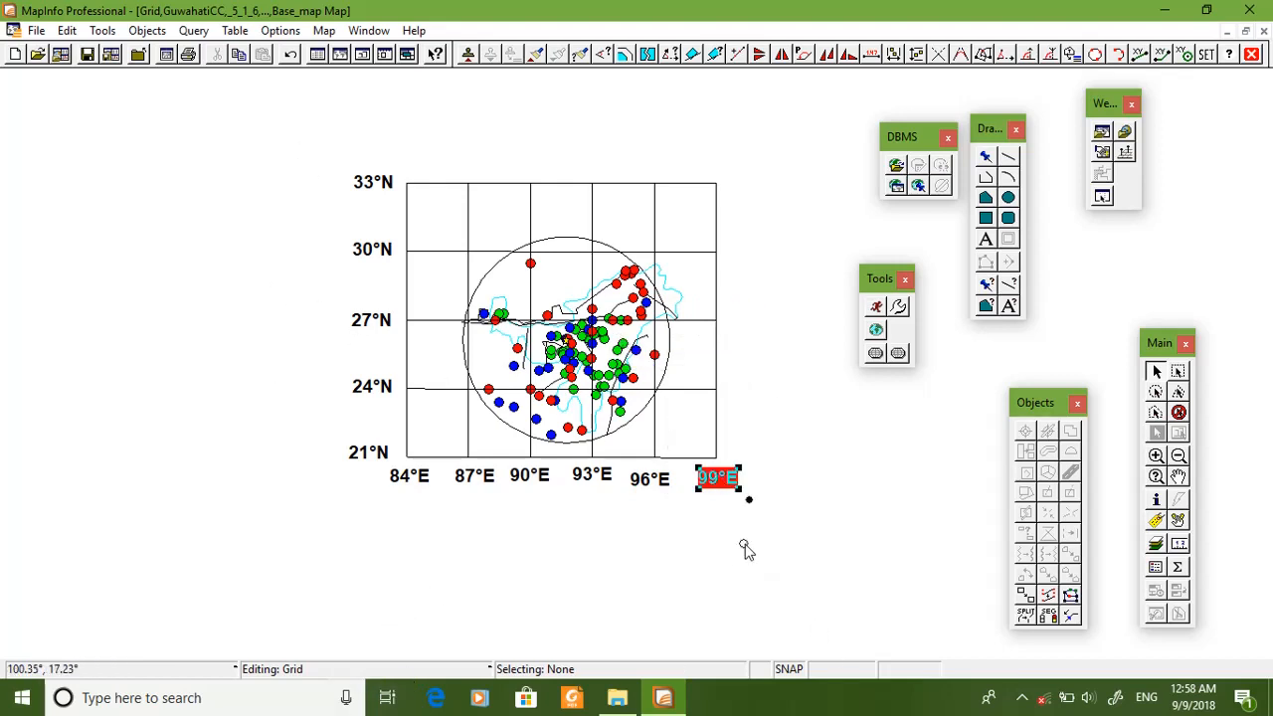
Step: Add the text "Longitude" below the grid and the text "Latitude" to the left of the latitude labels
click(987, 243)
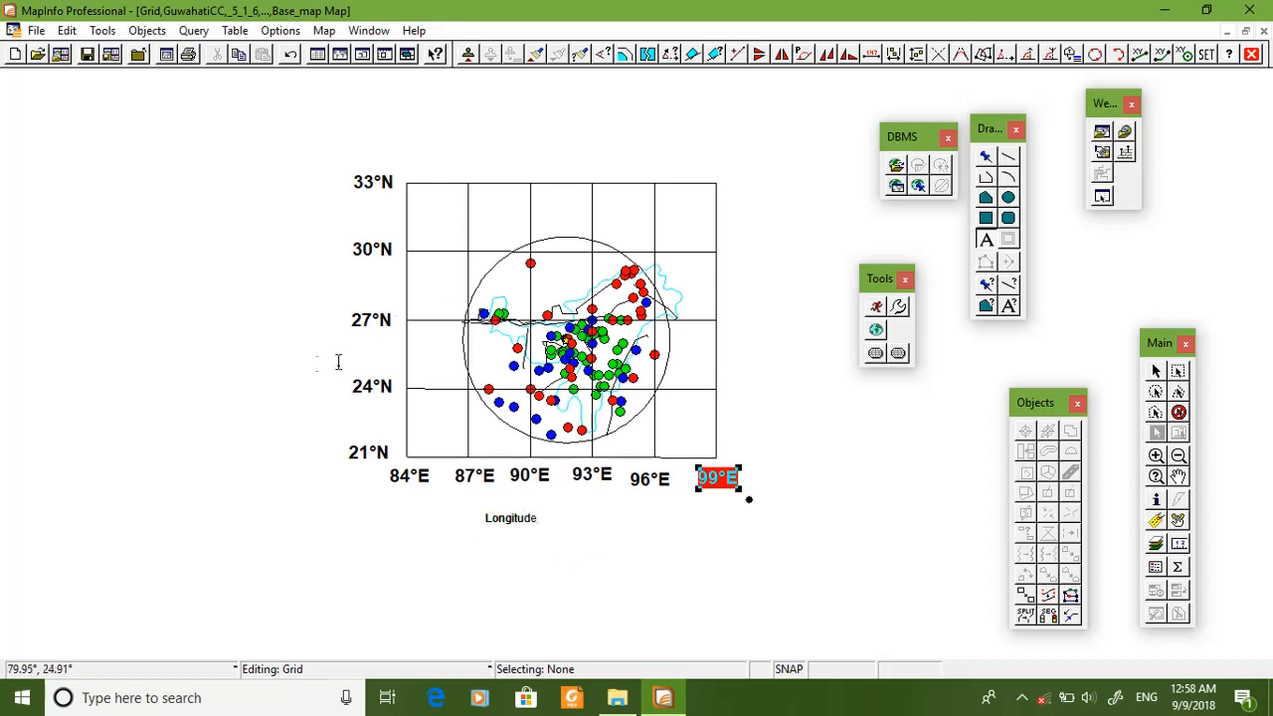
click(285, 353)
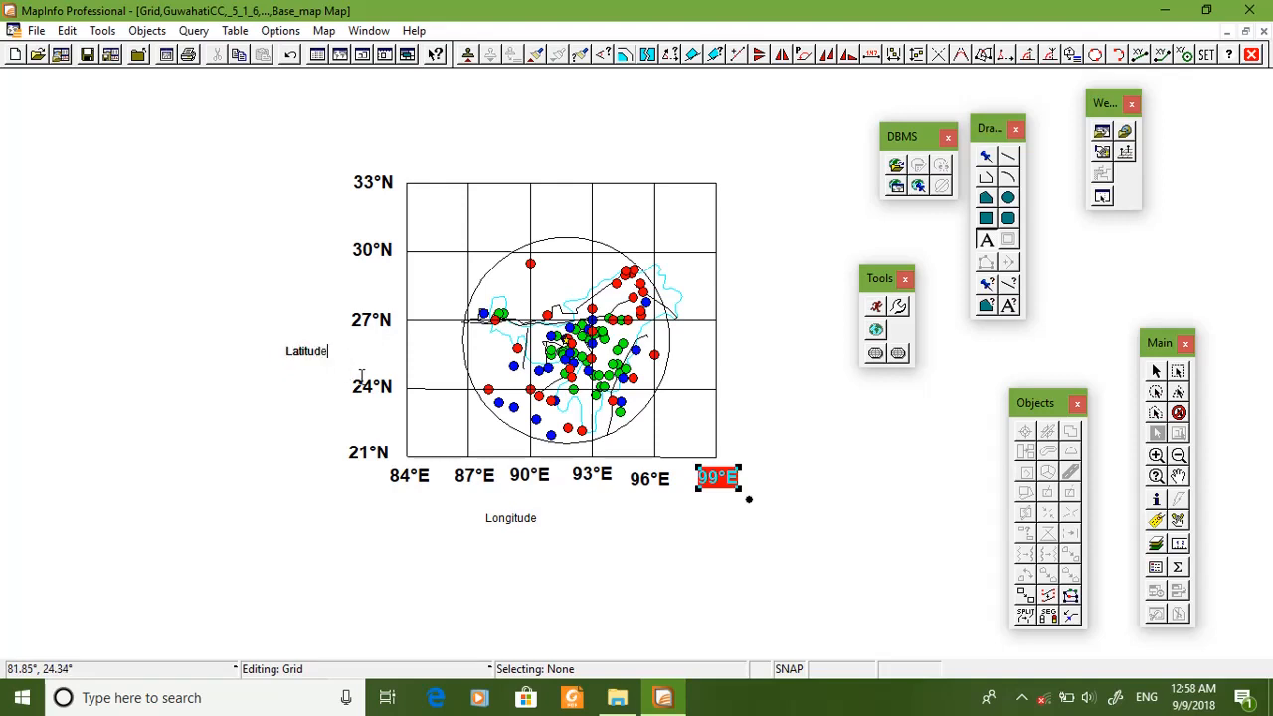
click(293, 419)
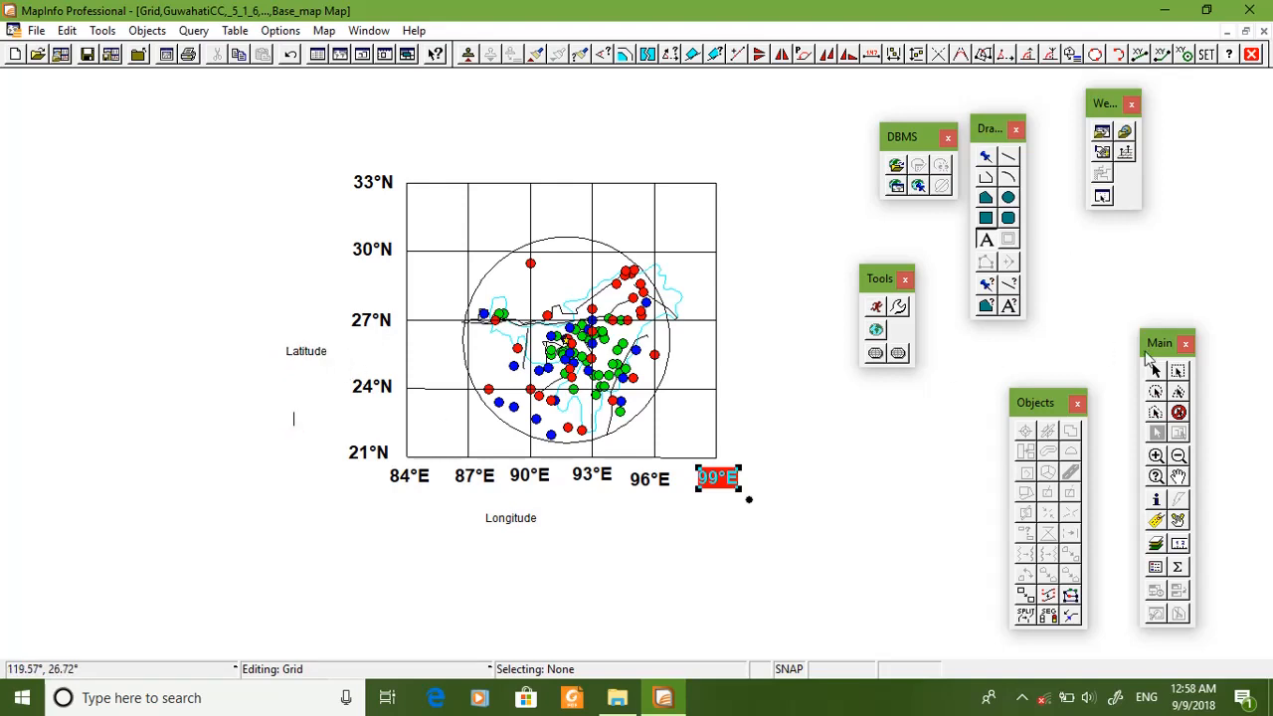
Step: Rotate the "Latitude" text about 90° counterclockwise so it reads vertically
click(1156, 371)
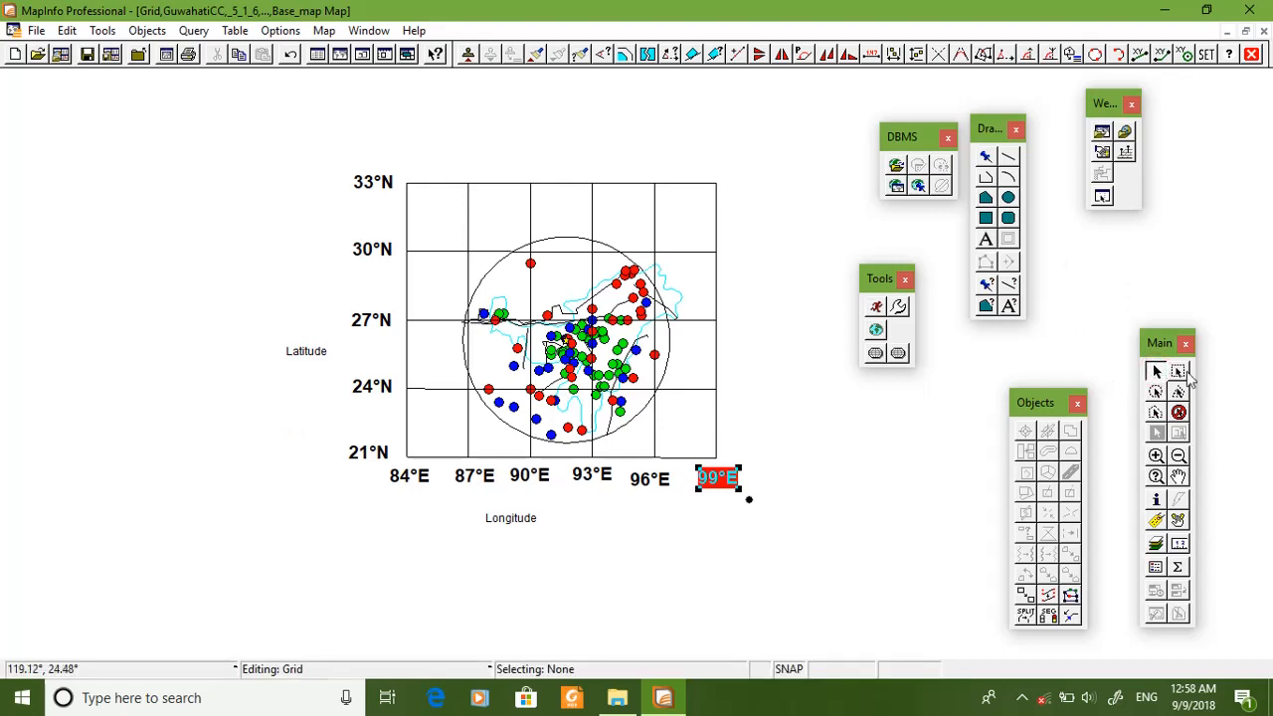
click(304, 352)
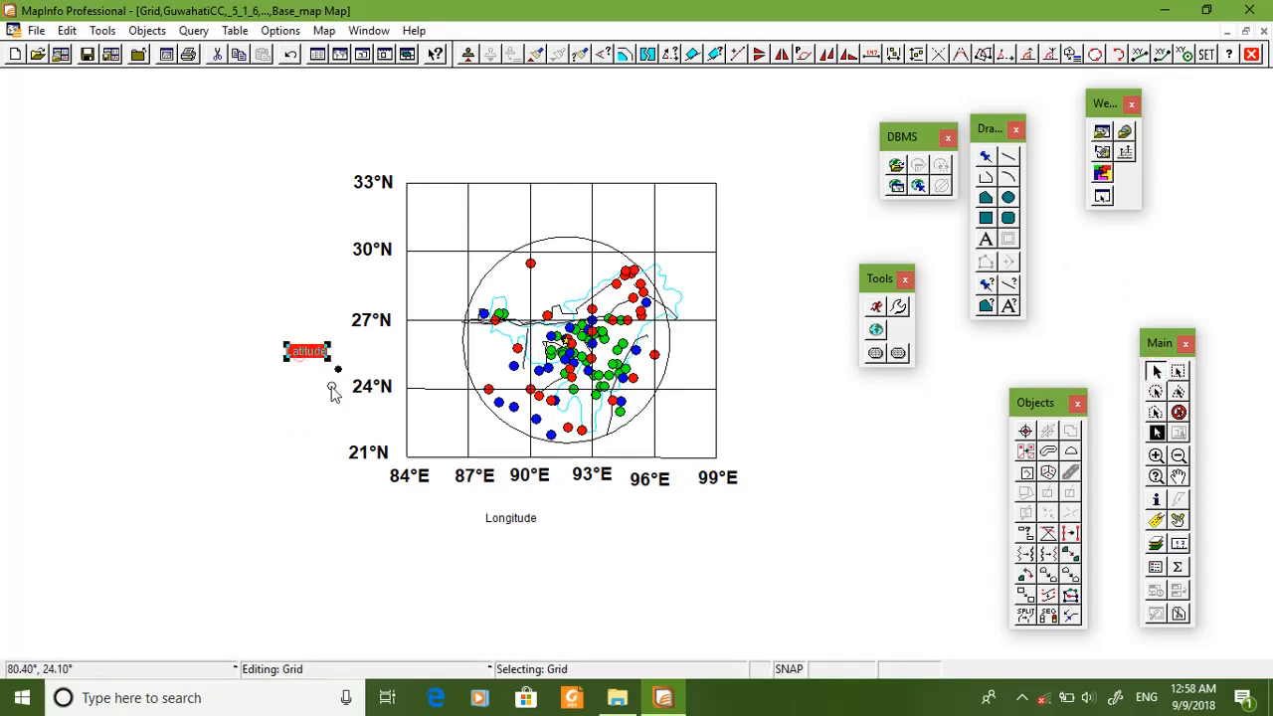
click(340, 376)
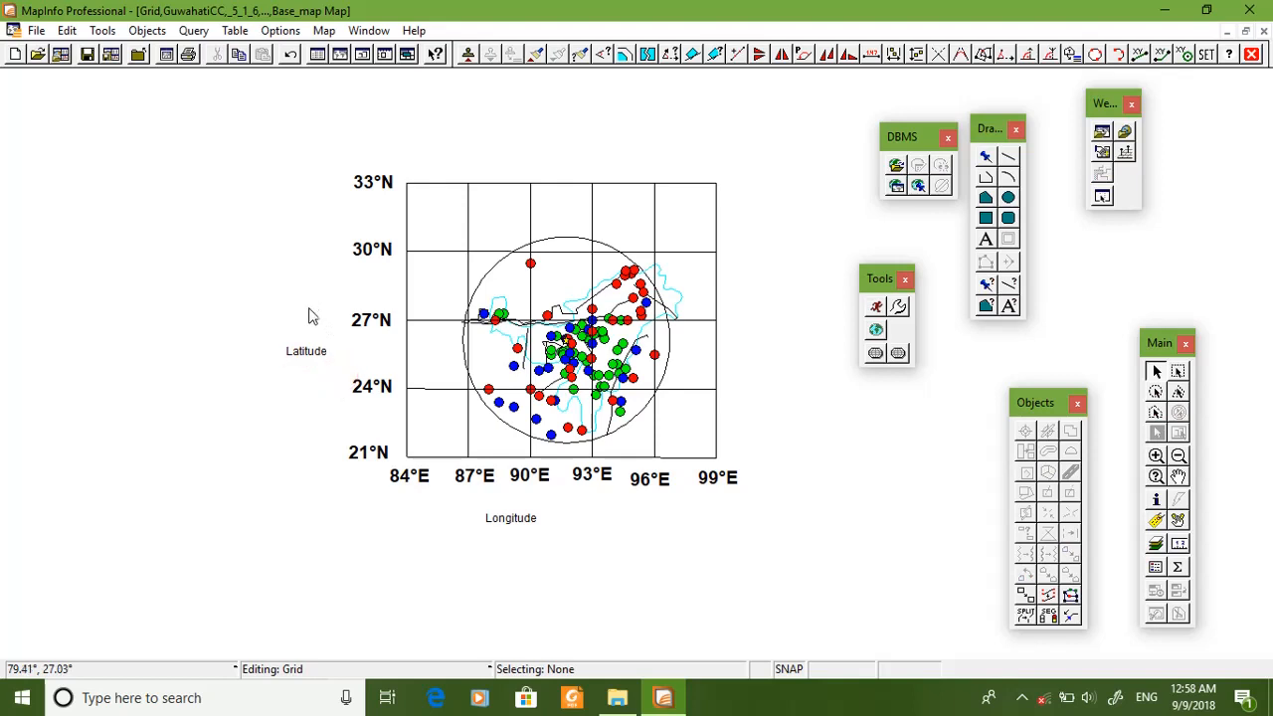
click(320, 361)
drag(338, 369, 309, 295)
Step: Style the "Latitude" text in bold 14-point Arial and move it close beside the latitude labels
click(285, 326)
click(294, 329)
double_click(297, 332)
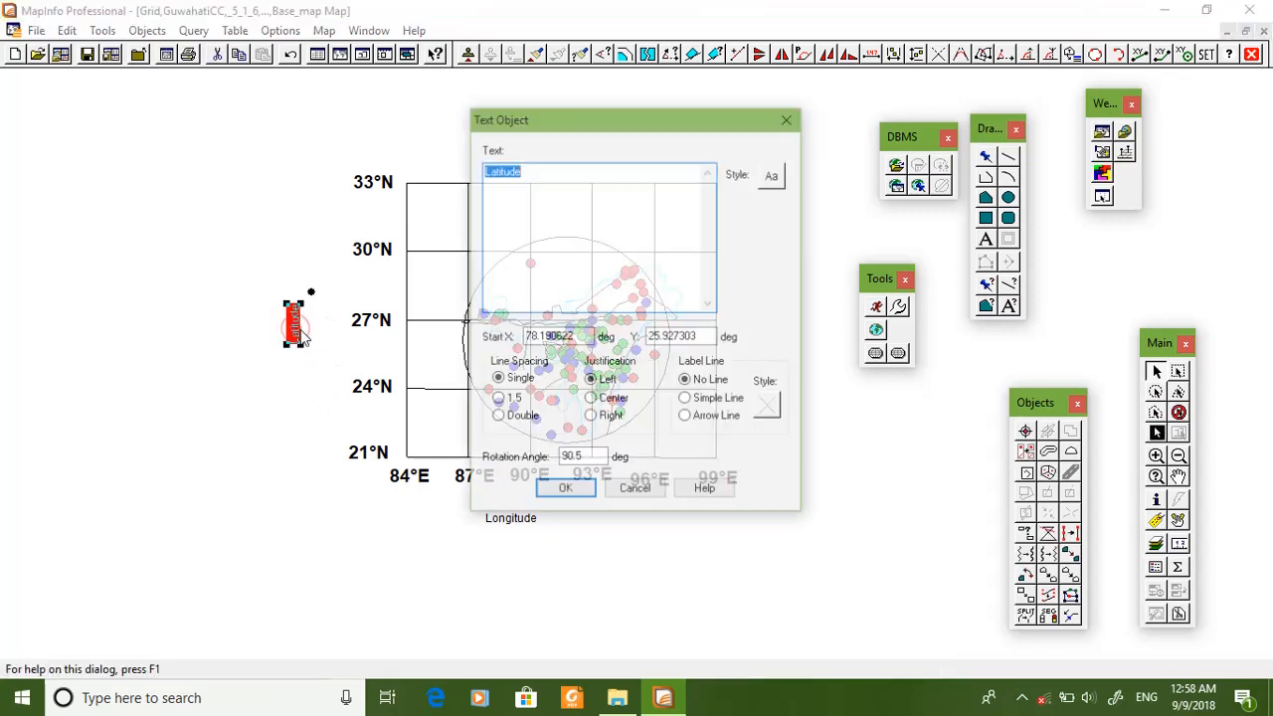
click(779, 181)
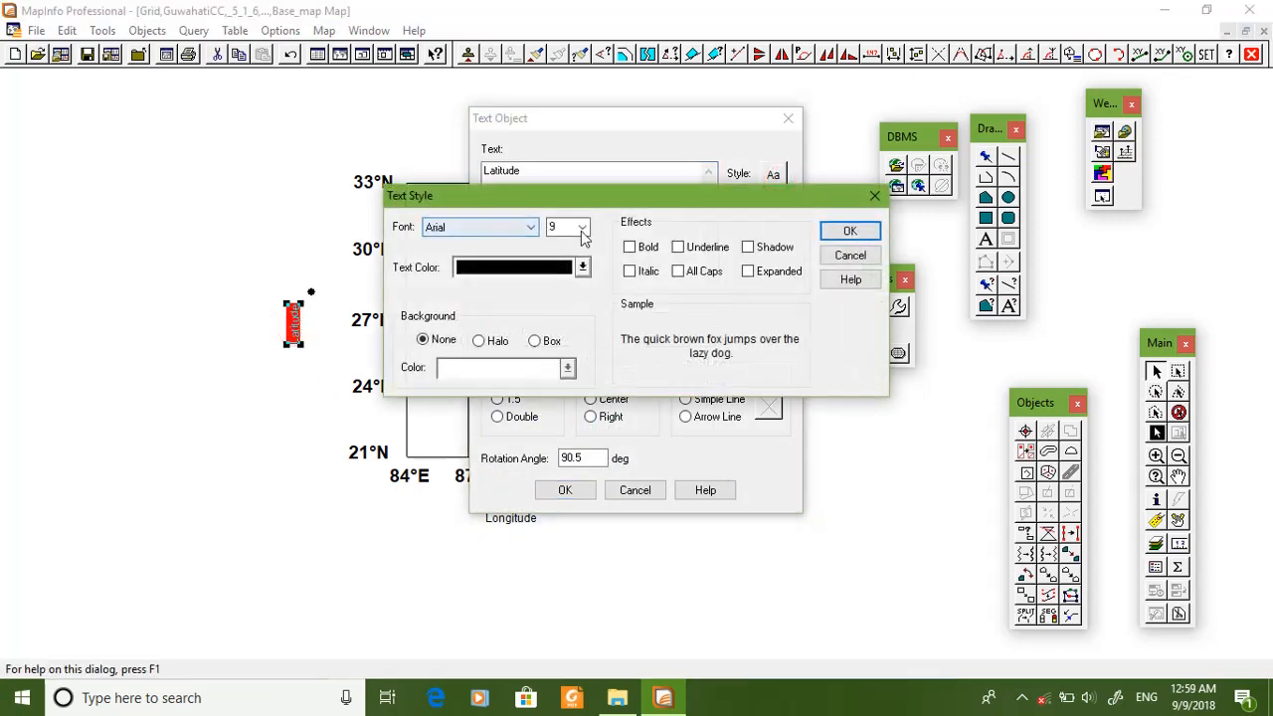
click(582, 228)
click(556, 280)
click(630, 246)
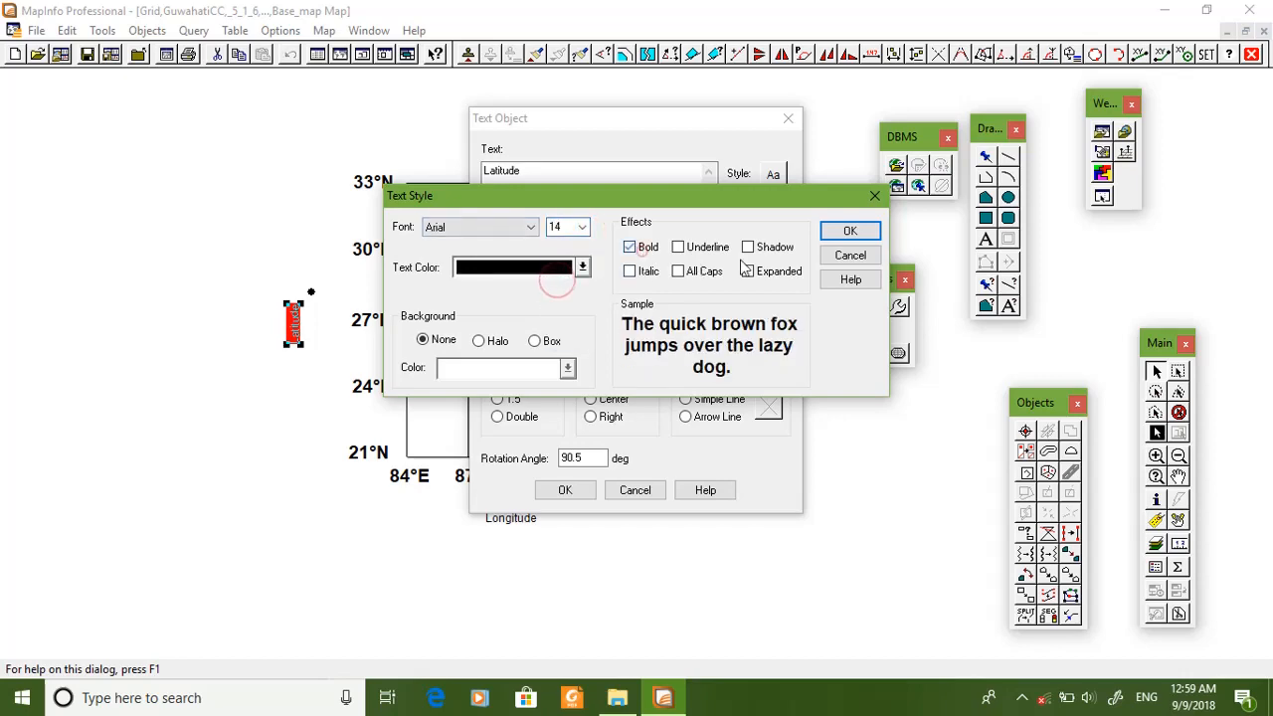
click(851, 235)
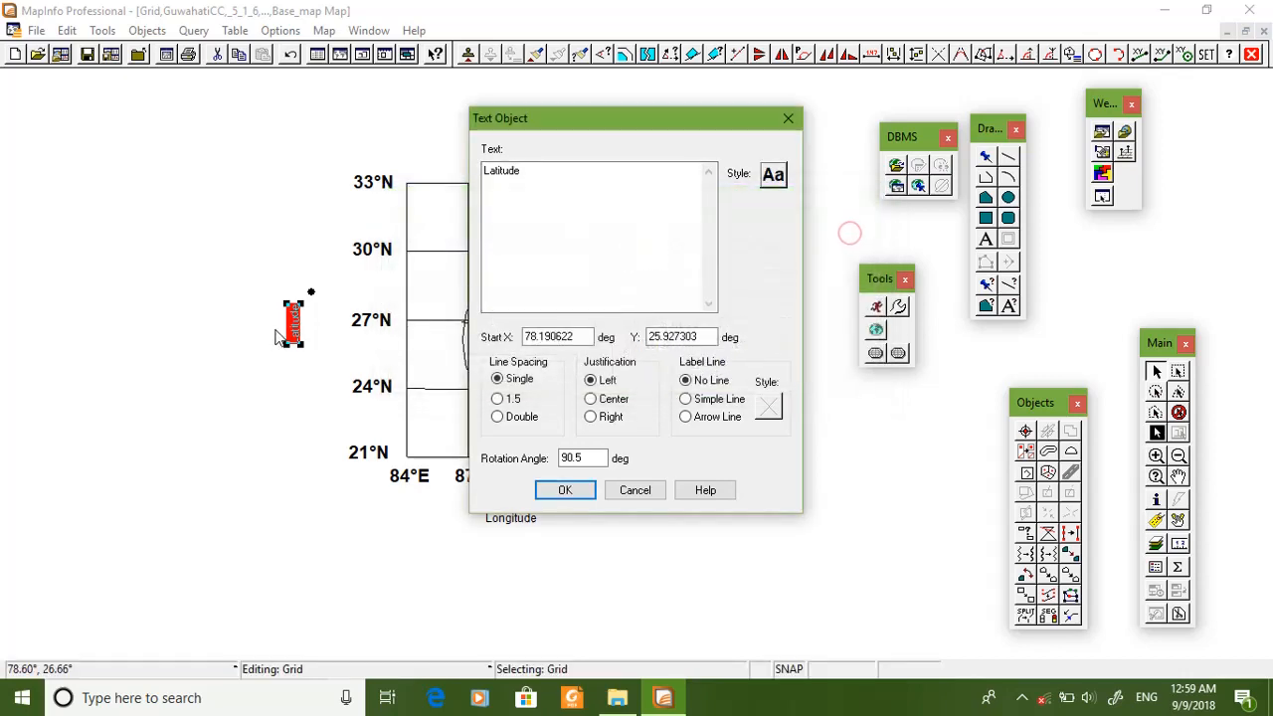
click(564, 490)
drag(294, 309, 321, 318)
Step: Style the "Longitude" text in bold 14-point Arial and centre it just beneath the longitude labels
double_click(510, 518)
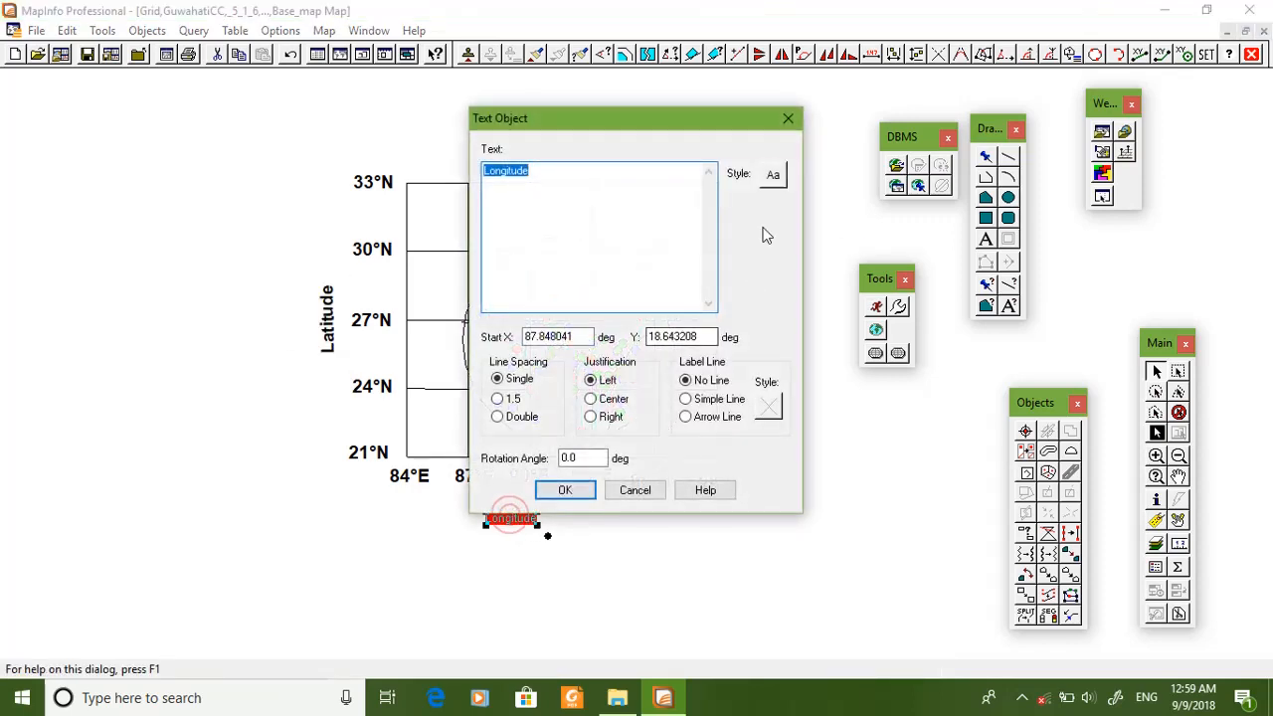
click(774, 177)
click(557, 227)
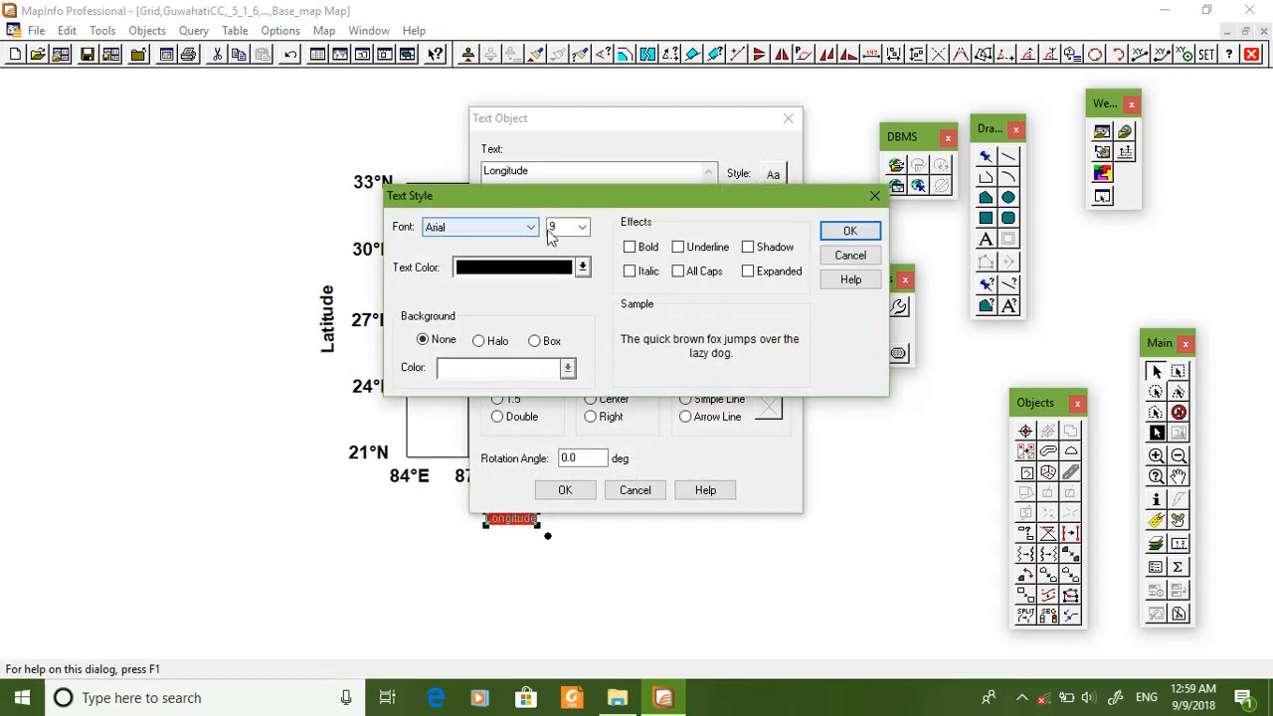
click(584, 227)
click(567, 284)
click(629, 246)
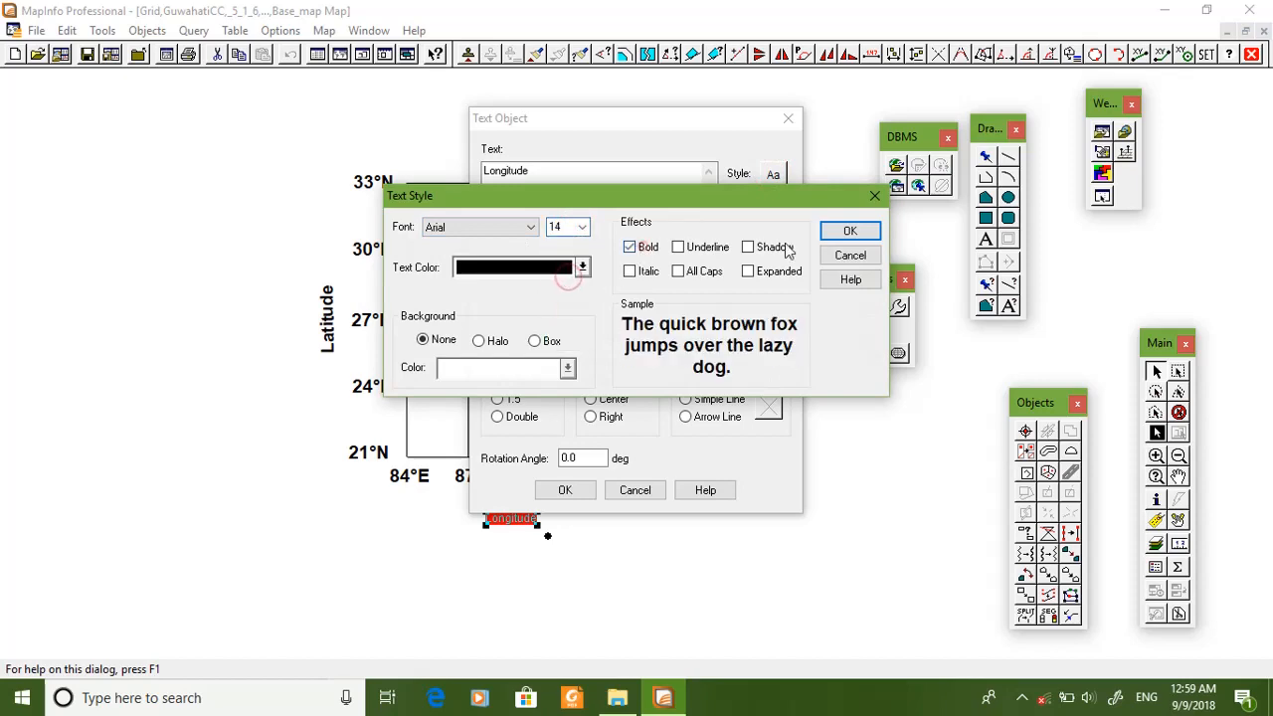
click(851, 231)
click(565, 491)
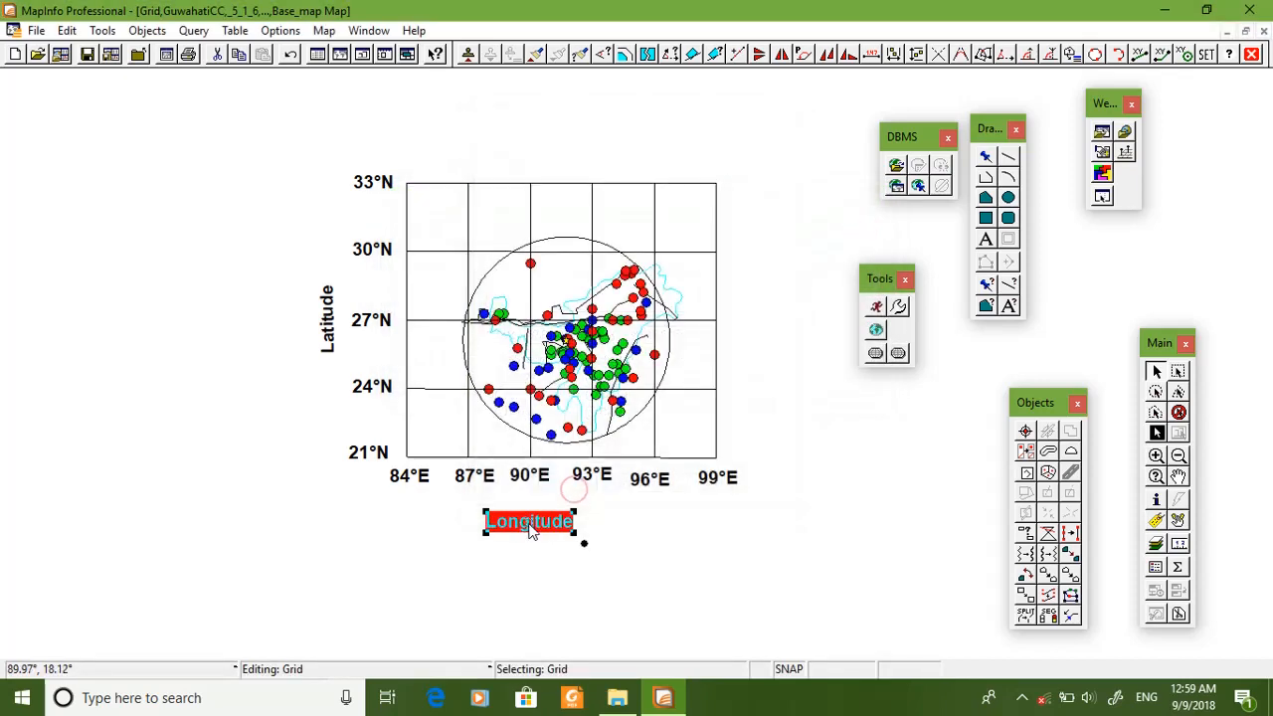
drag(563, 509, 561, 510)
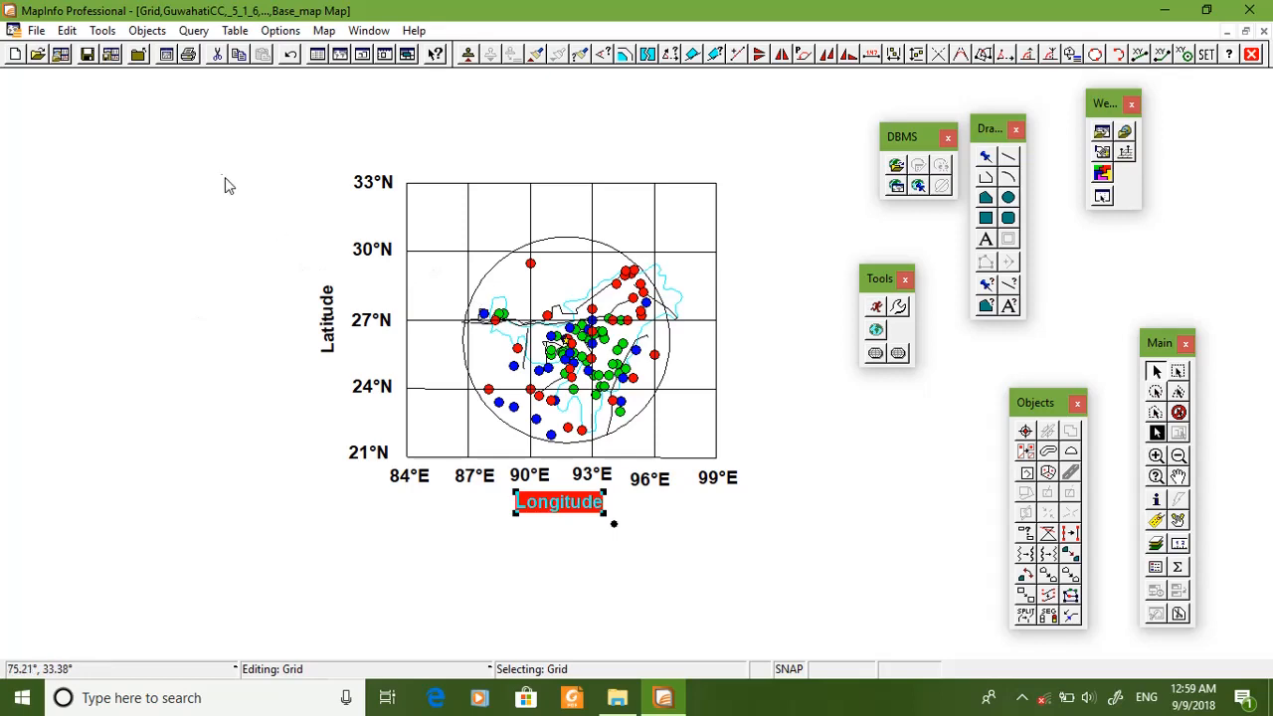
Step: Create a map legend with all the layers as frames except Grid, Boundaries_of_NE_India and Ring_Buffer500
click(323, 31)
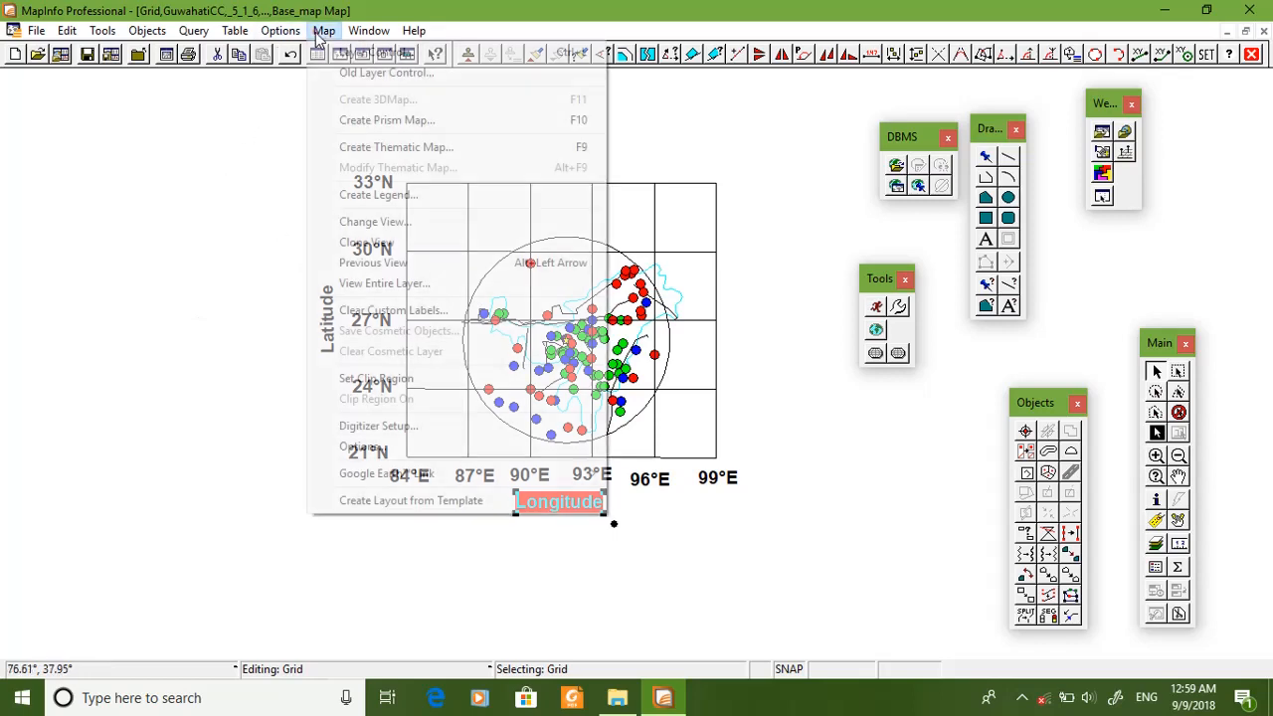
click(414, 199)
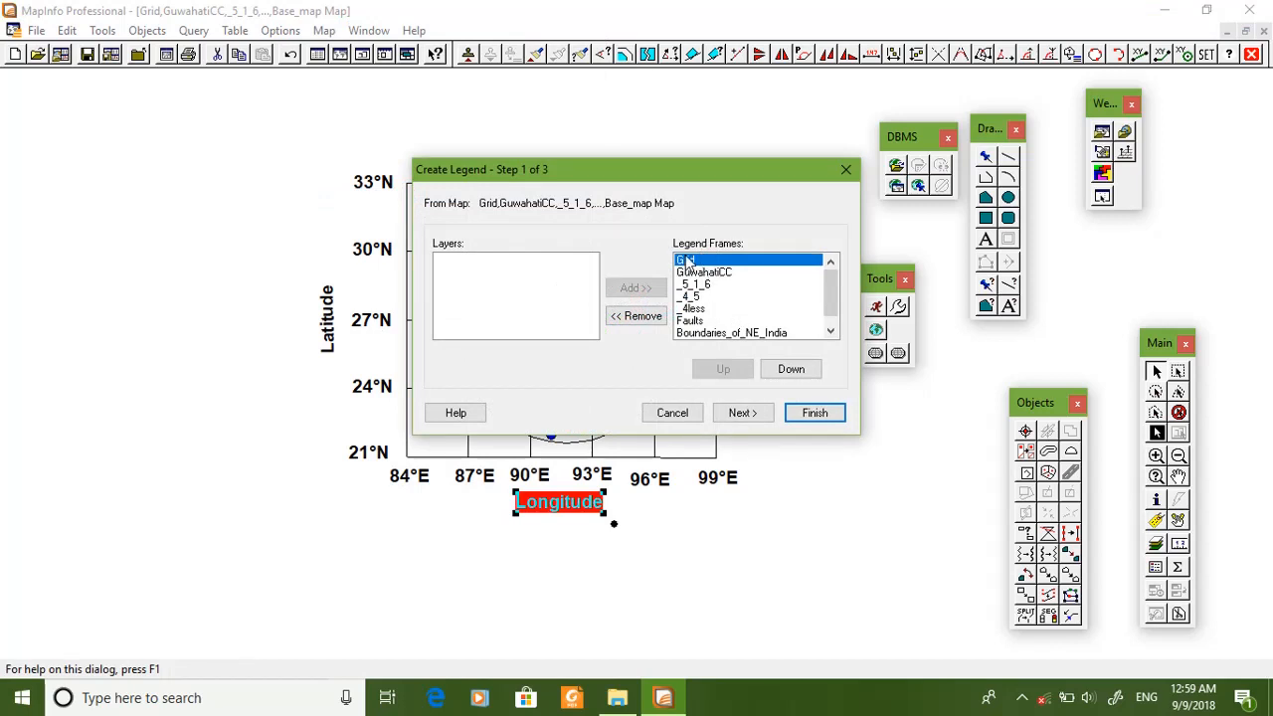
click(637, 315)
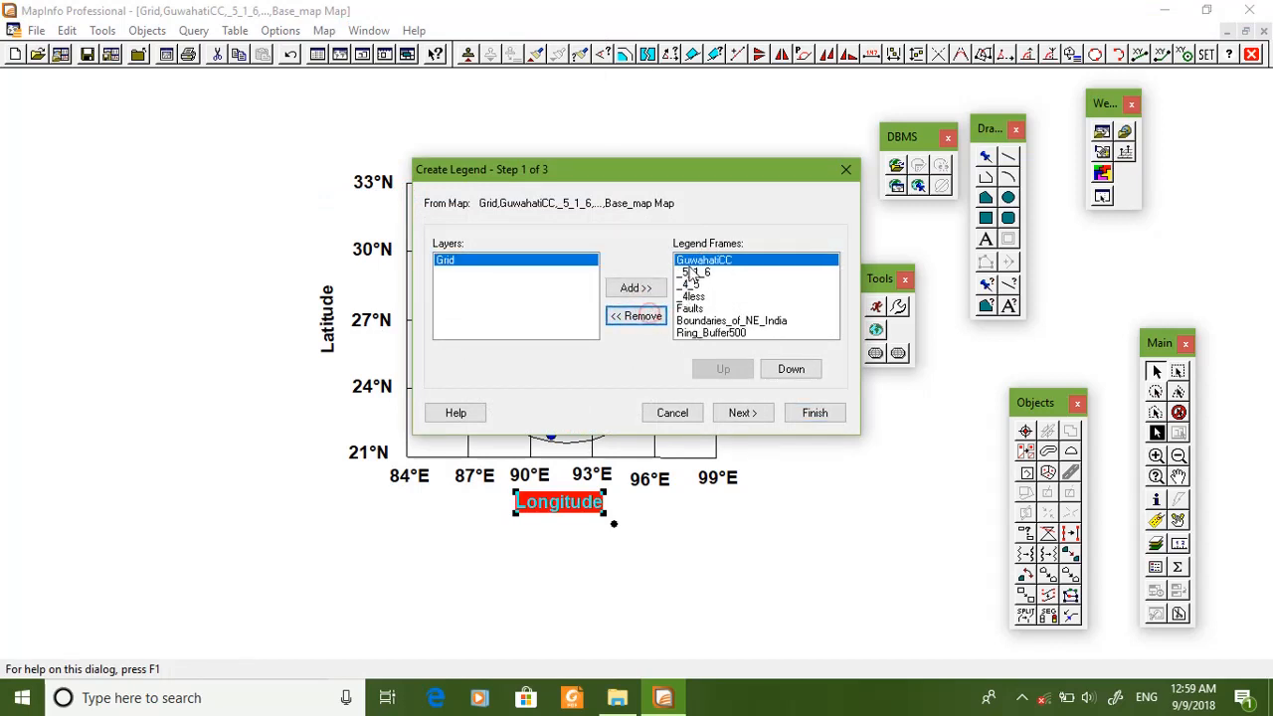
click(706, 321)
click(630, 316)
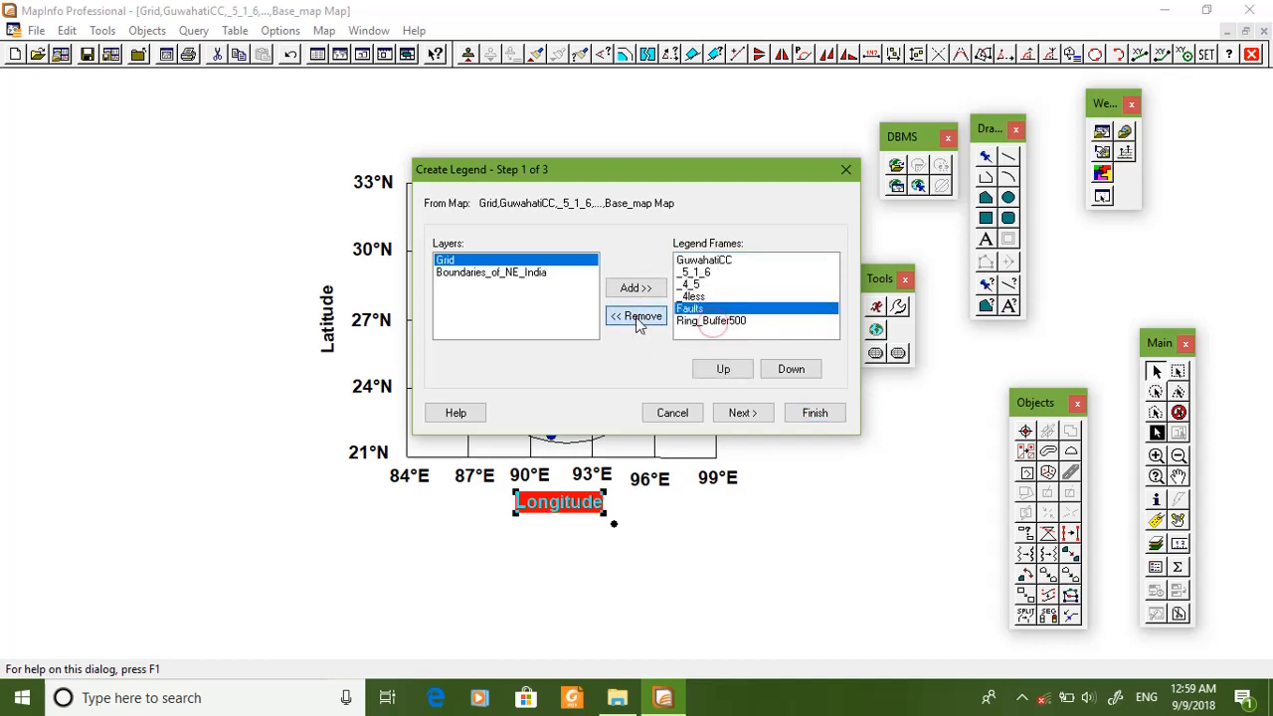
click(629, 319)
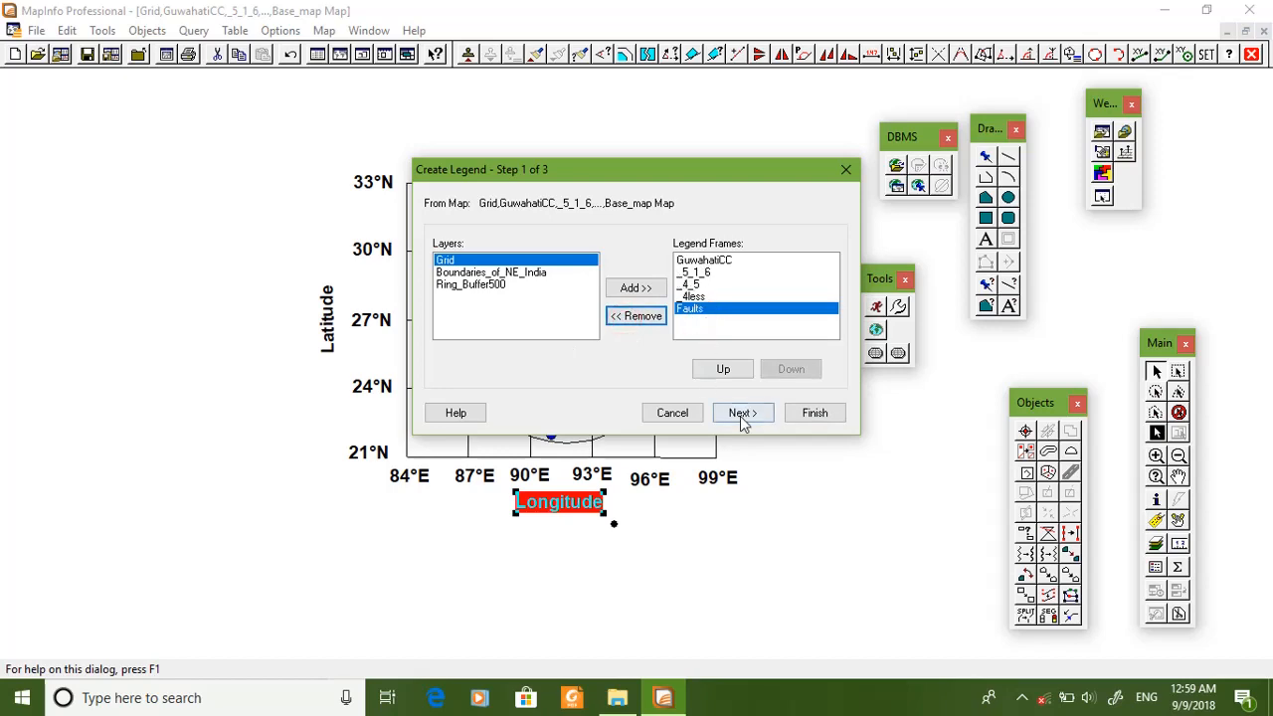
click(815, 414)
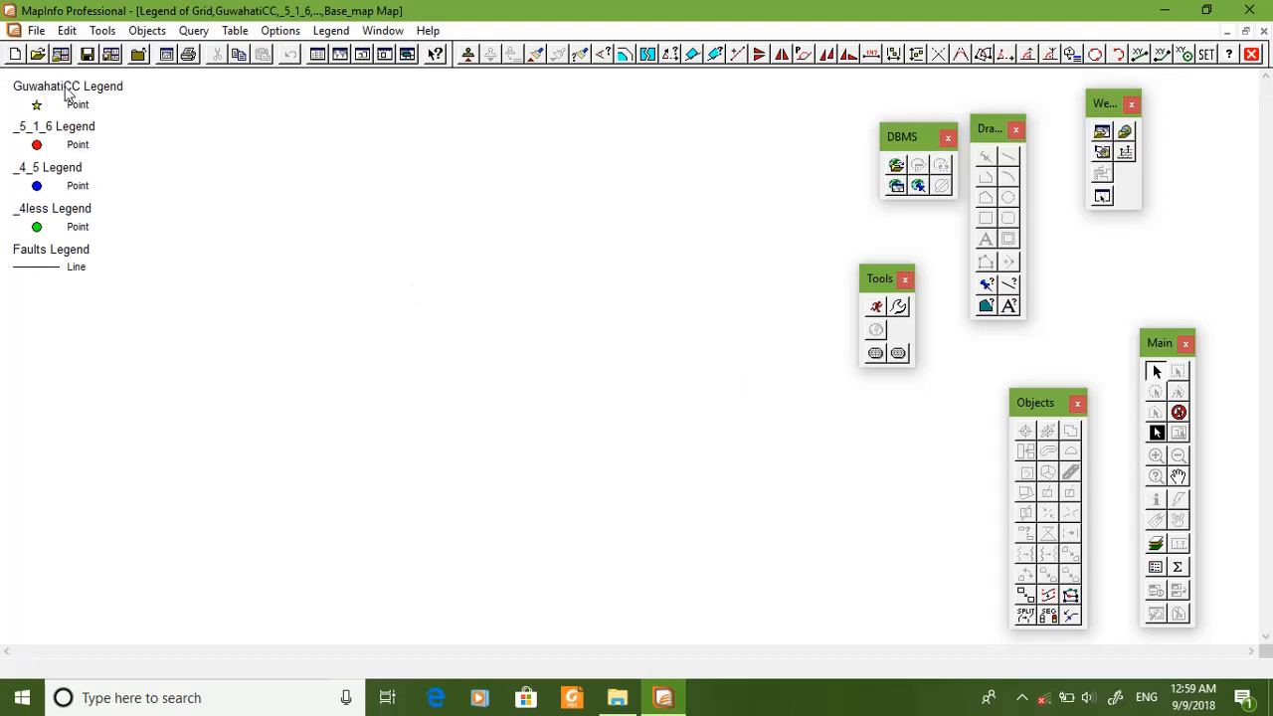
Step: Retitle the GuwahatiCC legend frame "Legends" and set its title font to bold 14-point Arial
double_click(46, 91)
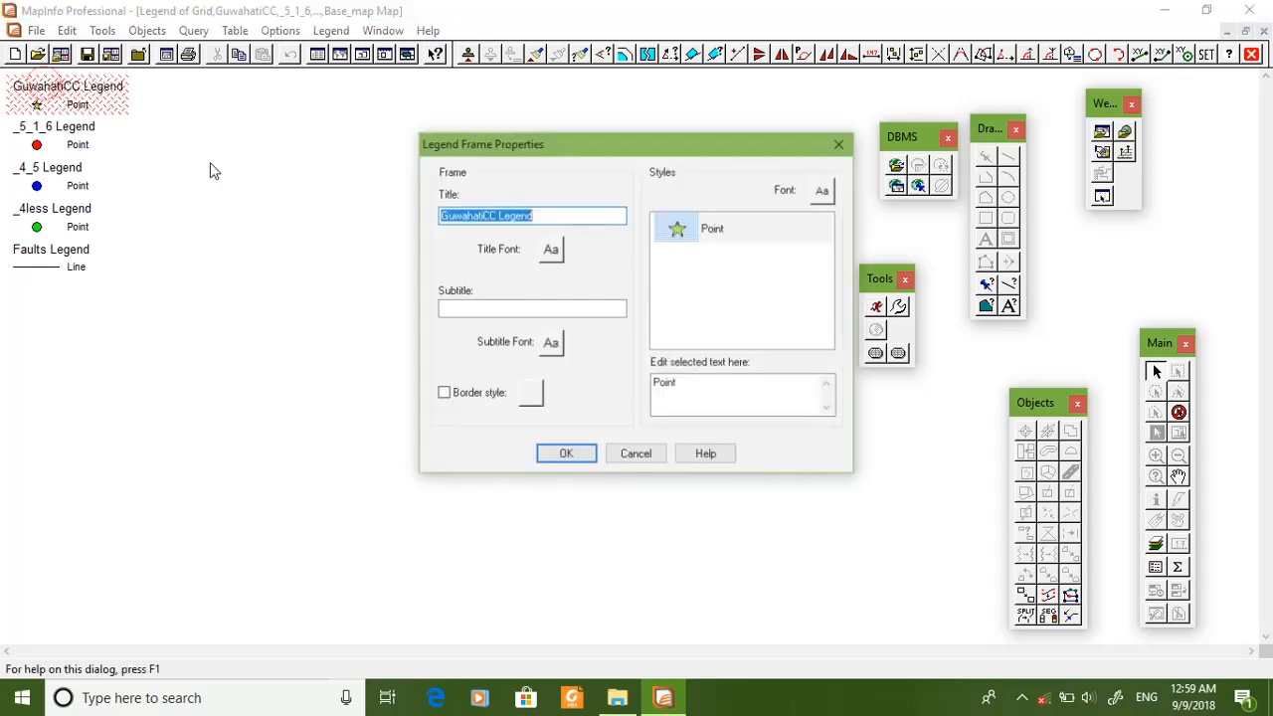
text(Legends)
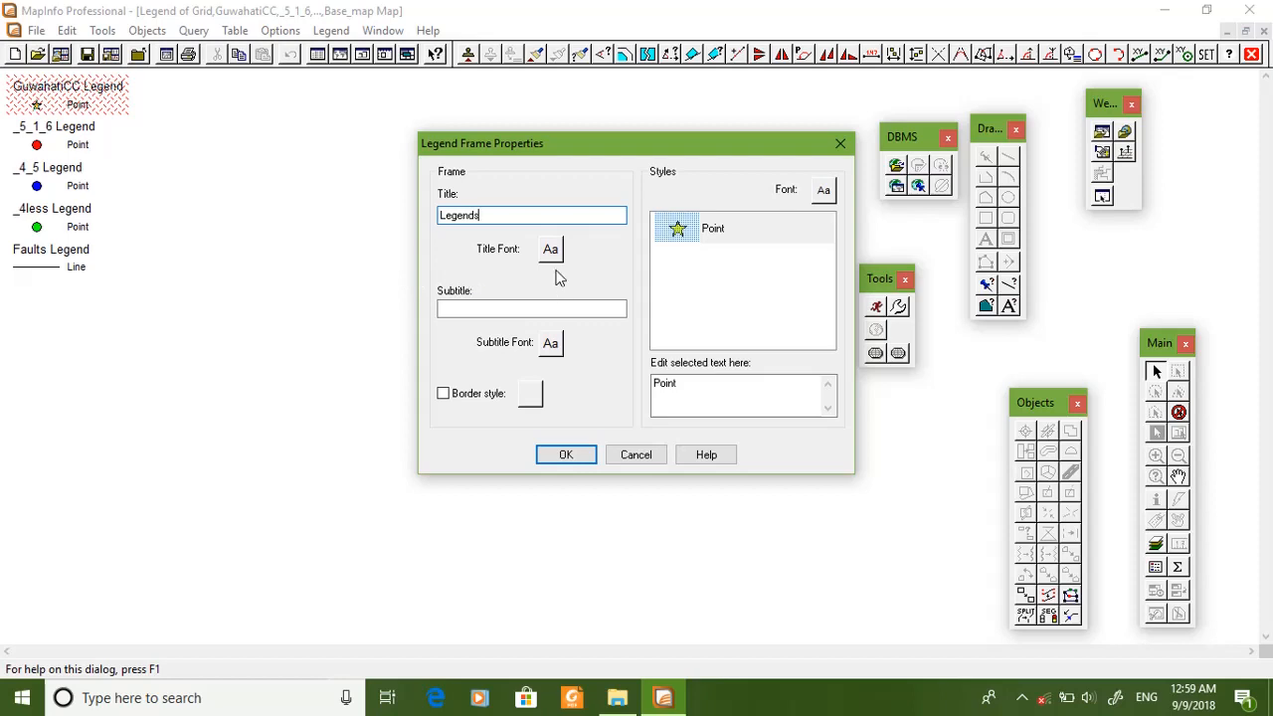
click(551, 249)
click(582, 225)
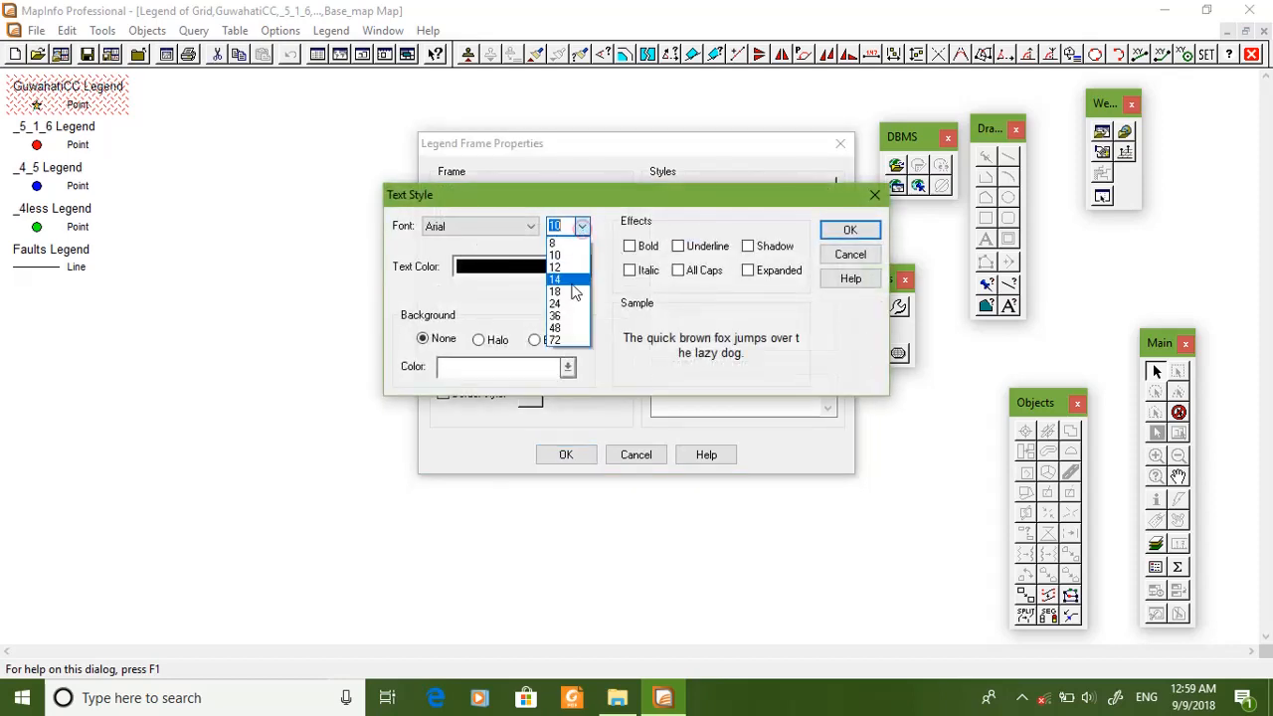
click(568, 278)
click(642, 248)
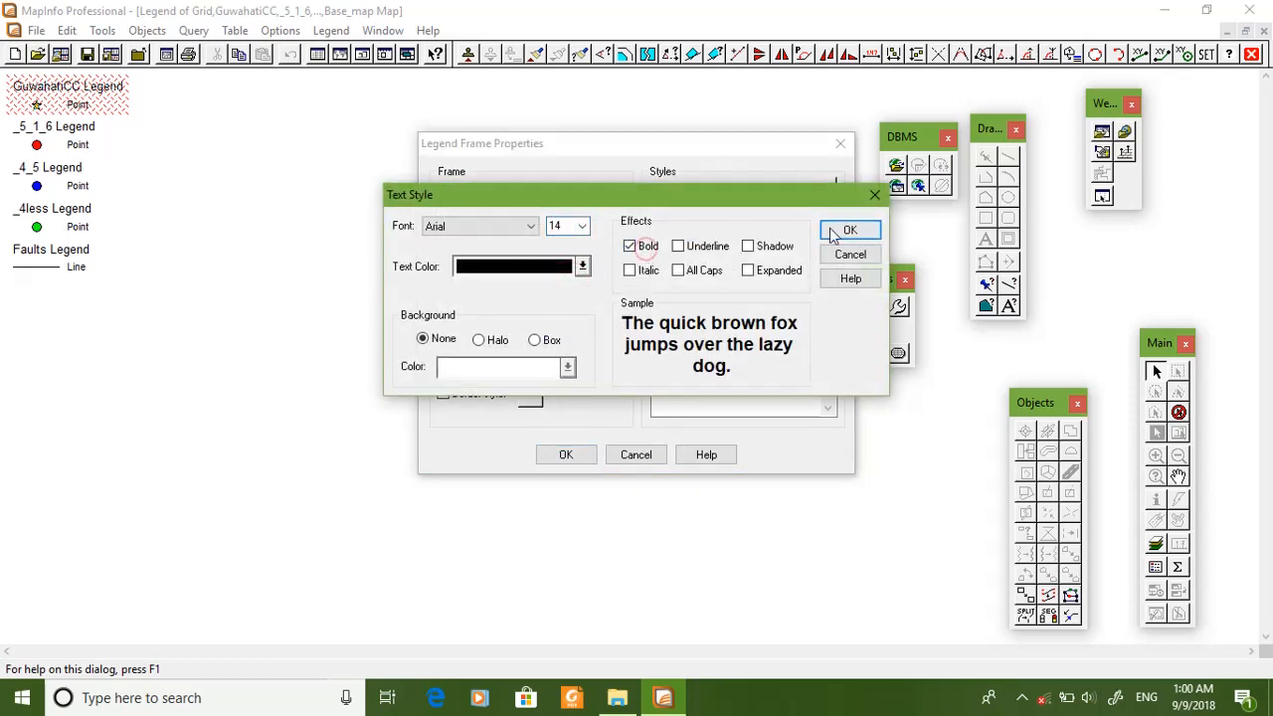
click(851, 230)
Step: Rename the star symbol's legend entry "Guwahati", set its font to bold 12-point Arial and apply the frame properties
click(721, 230)
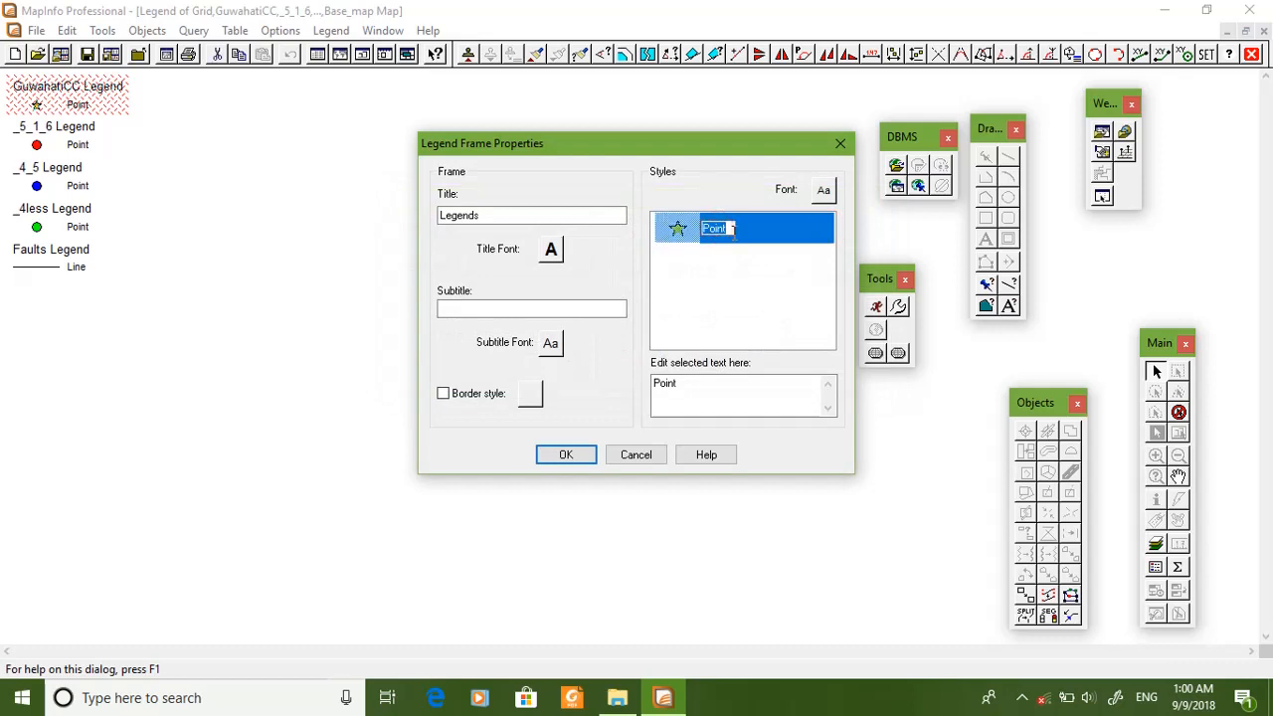
text(C)
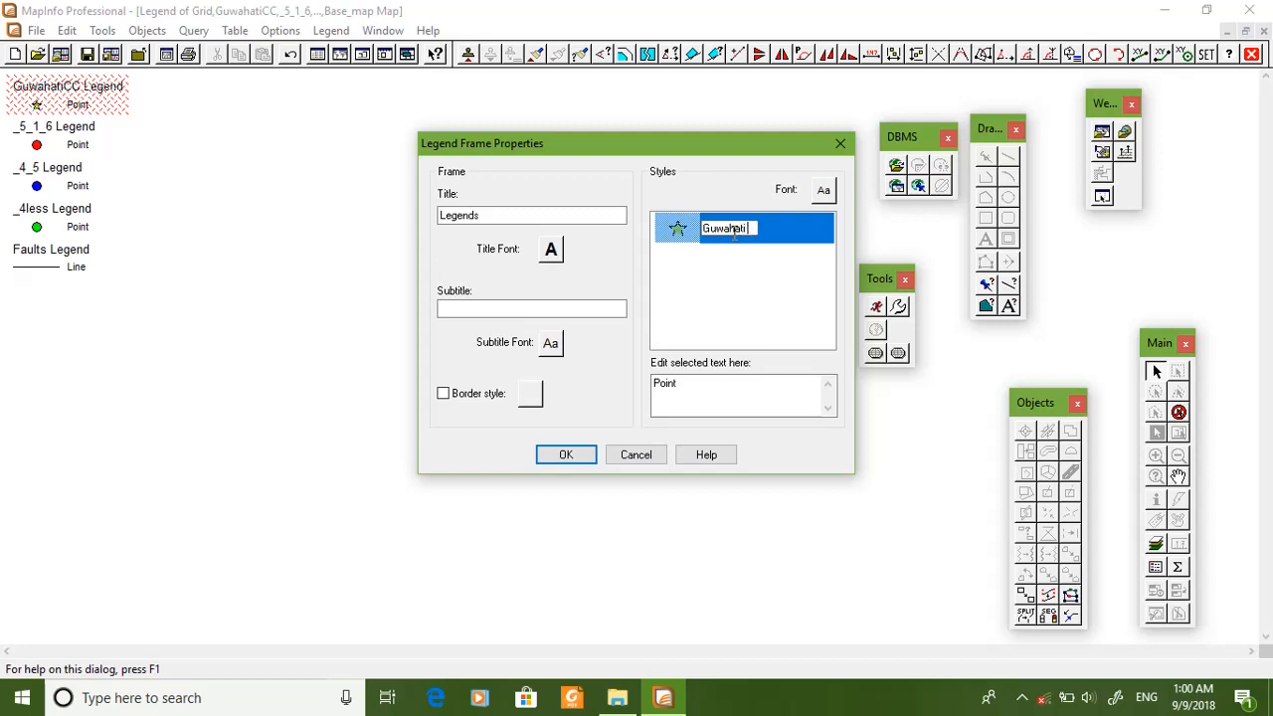
click(748, 298)
click(722, 229)
click(826, 192)
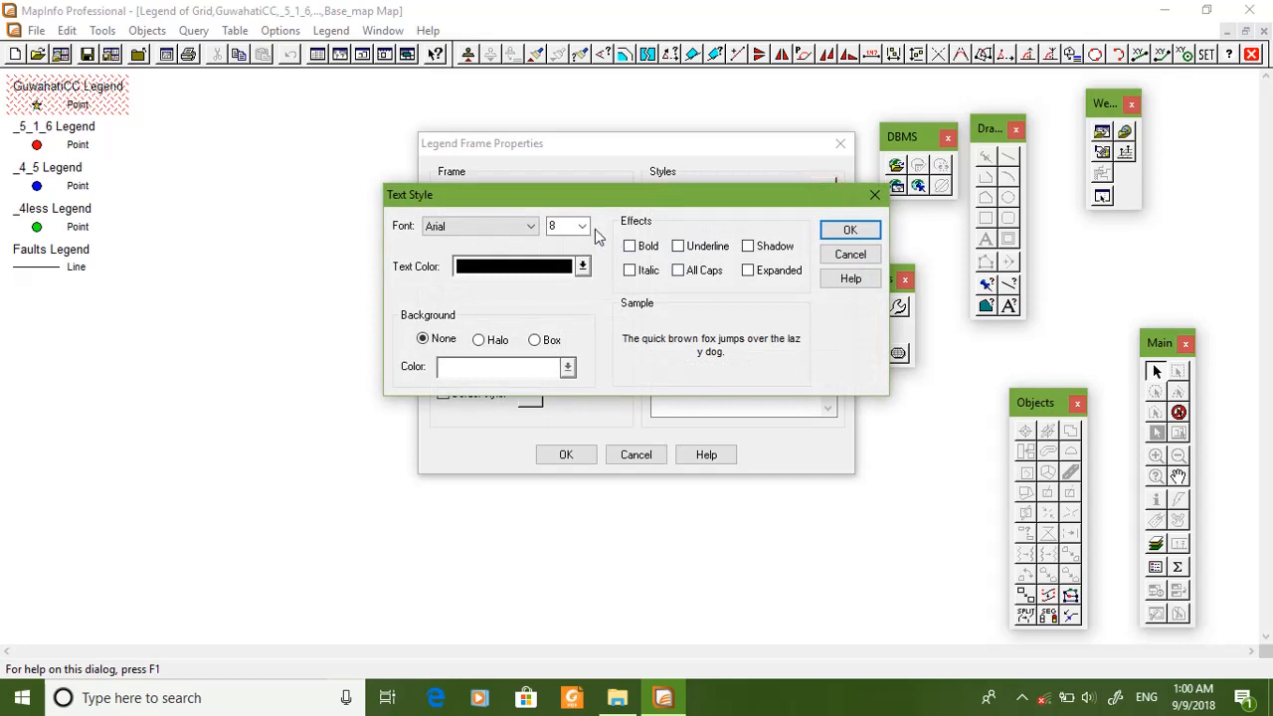
click(583, 227)
click(560, 268)
click(629, 246)
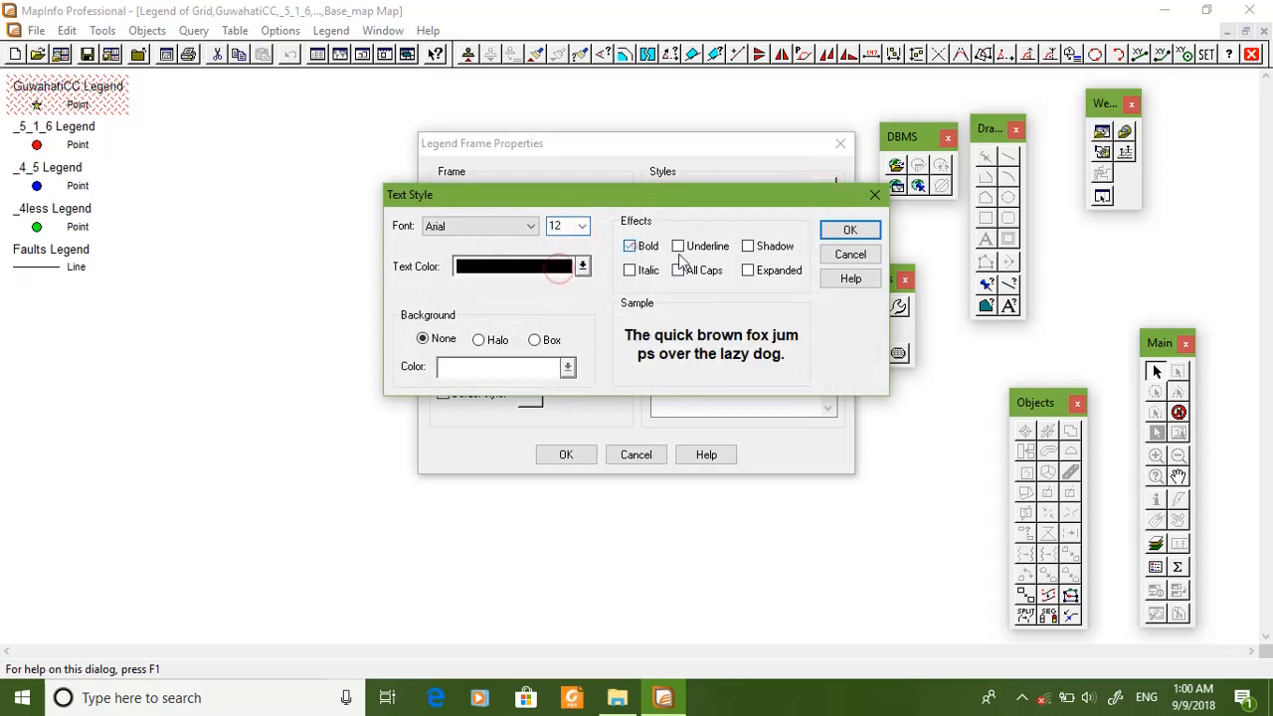
click(851, 229)
click(572, 458)
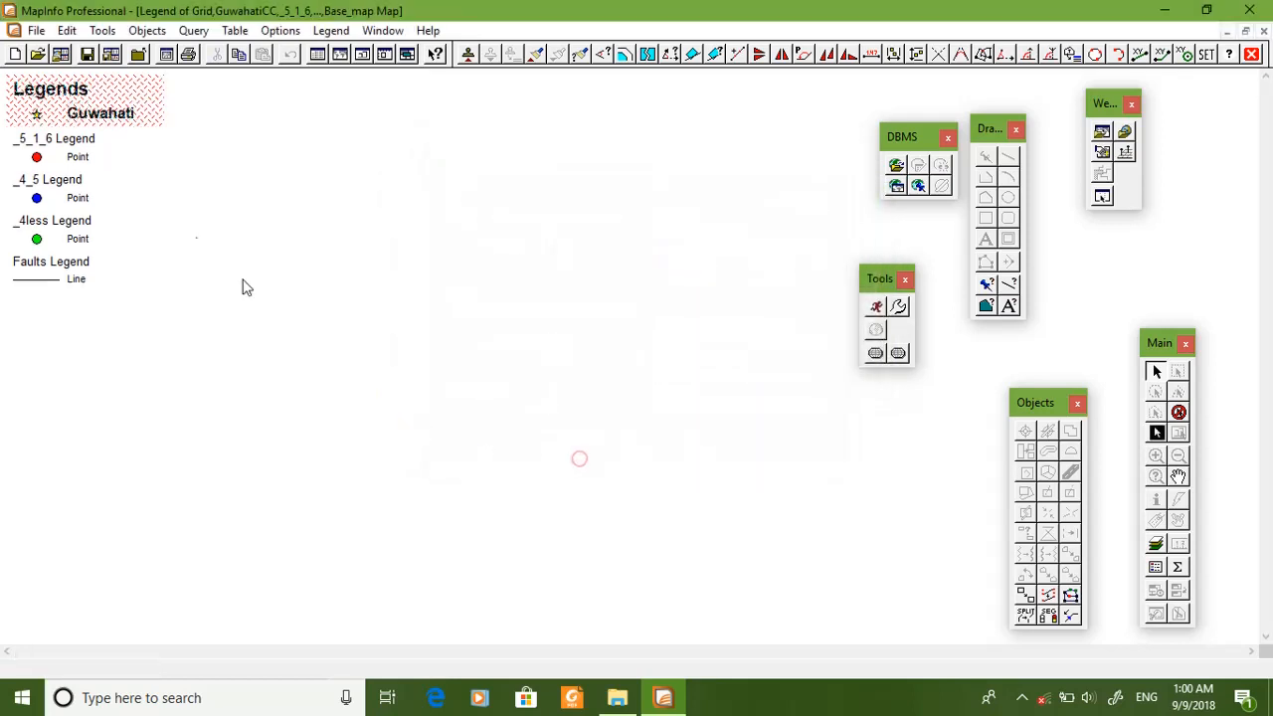
Step: Rename the red circle's legend entry "5.1<=Mw<6" and clear the title of its _5_1_6 frame
click(97, 149)
double_click(80, 149)
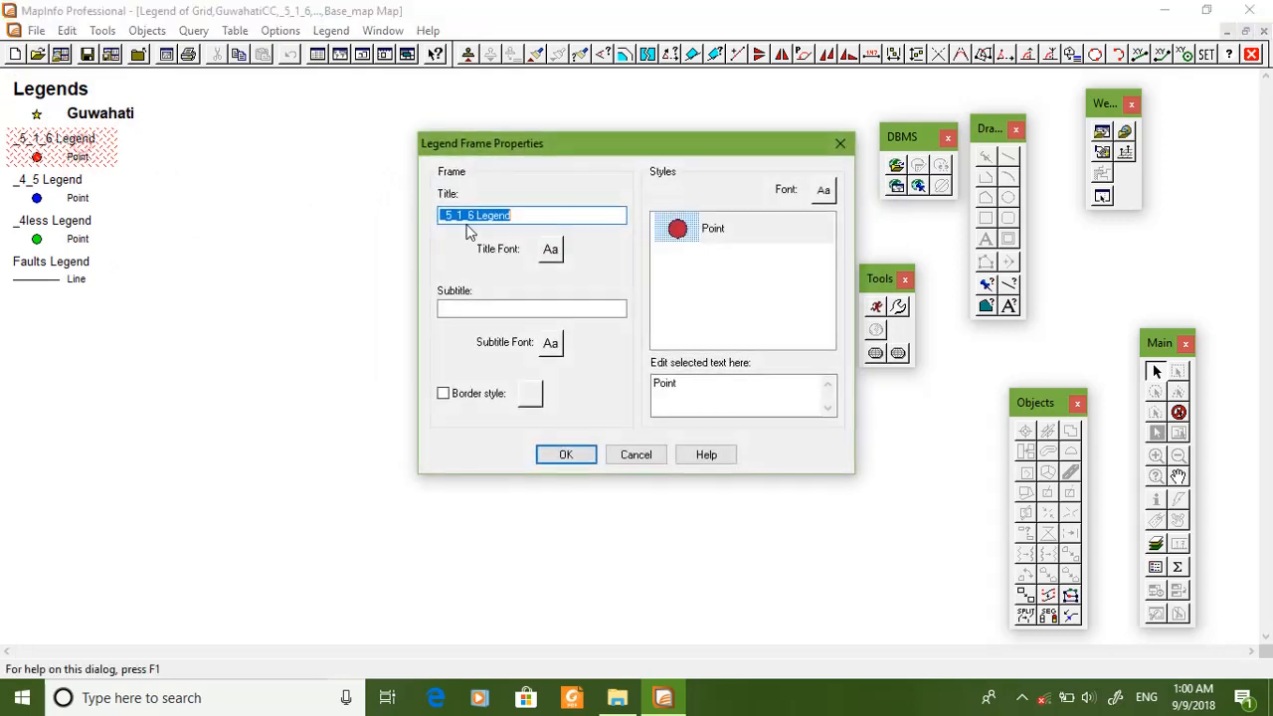
drag(528, 215, 418, 217)
click(717, 242)
click(717, 247)
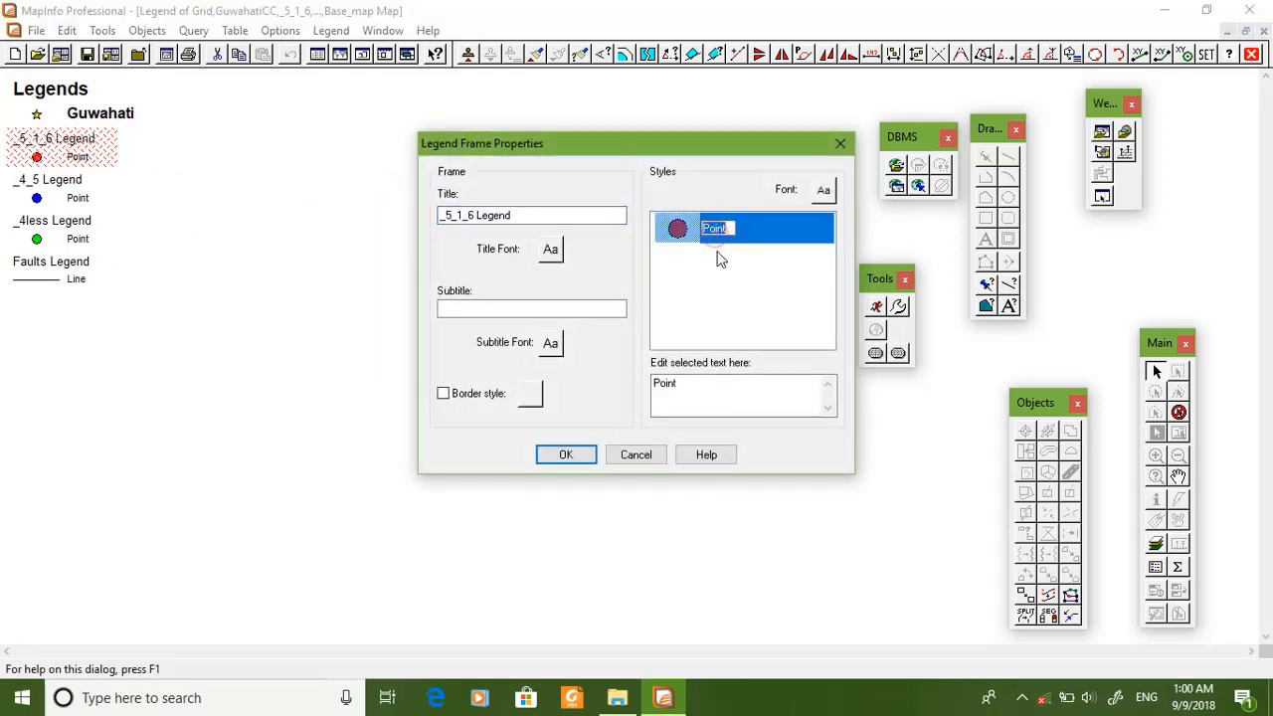
text(5.1<=Mw<6)
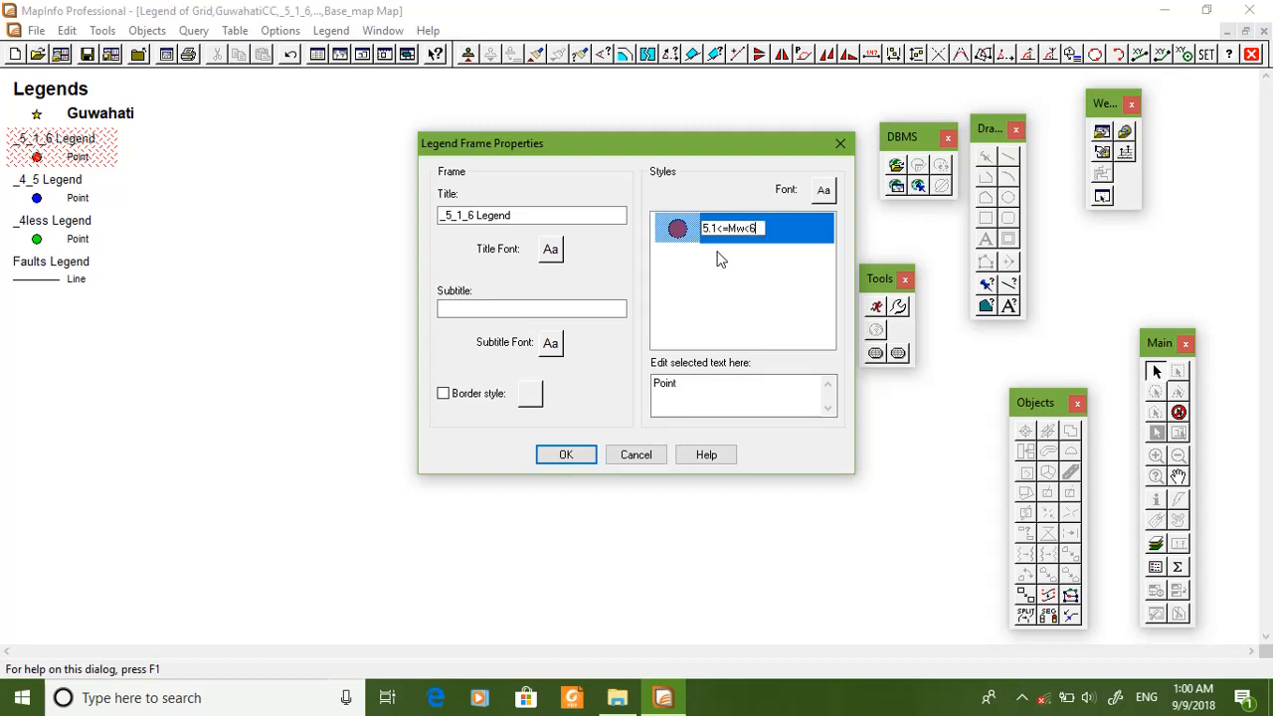
click(759, 324)
click(574, 216)
drag(574, 216, 339, 245)
key(BackSpace)
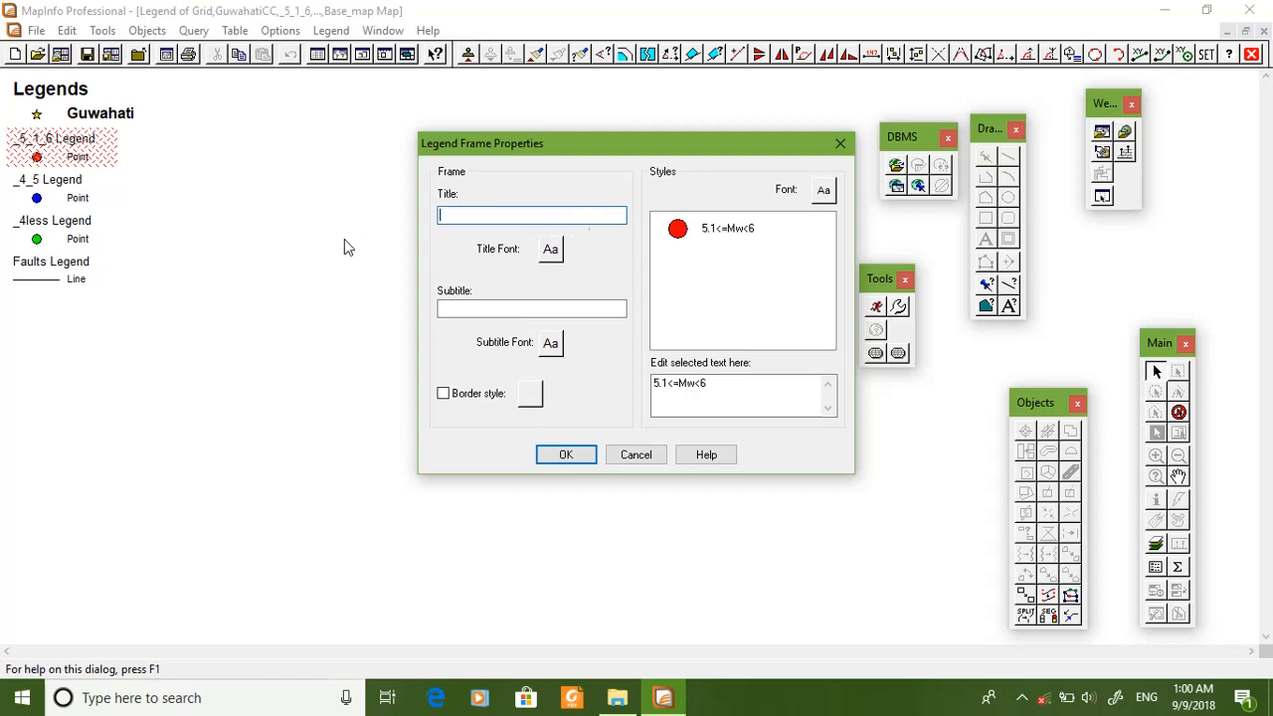
Step: Set the red circle entry's font to bold 12-point Arial and apply the frame properties
click(825, 194)
click(575, 225)
click(560, 256)
click(582, 226)
click(555, 267)
click(629, 246)
click(848, 231)
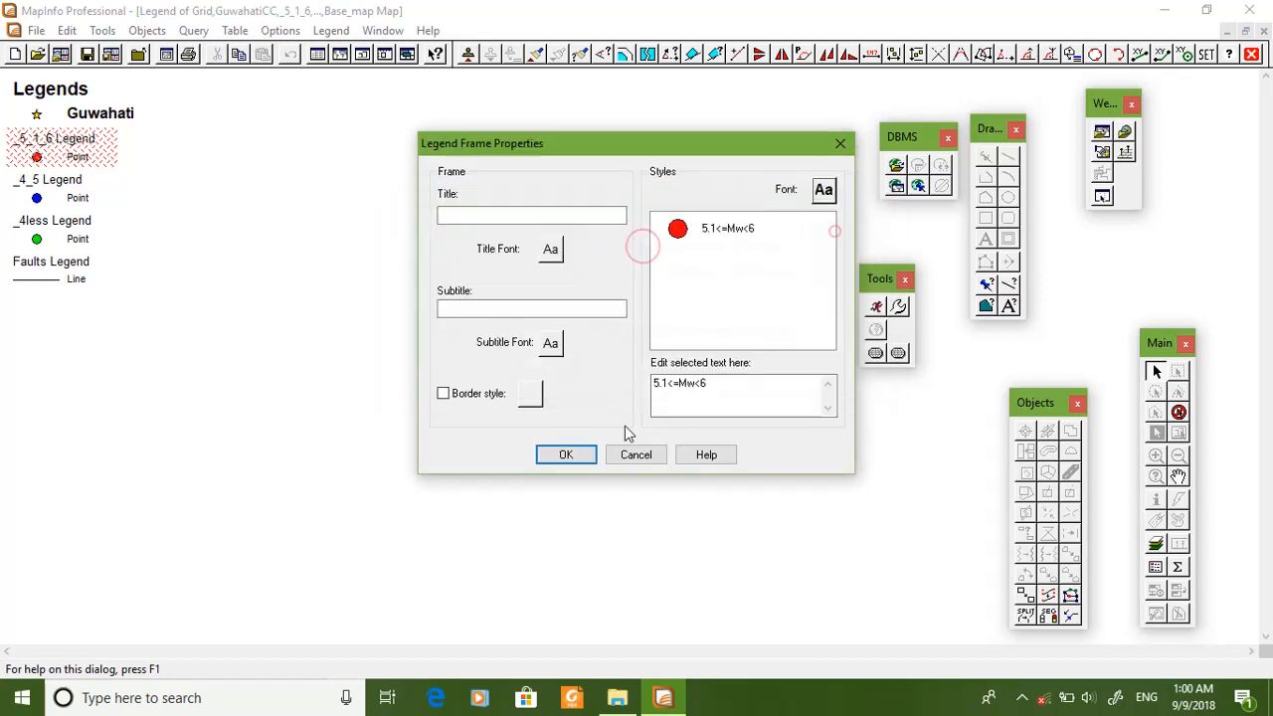
click(566, 454)
Step: Rename the blue circle's legend entry "4<=Mw<=5" and set its font to bold 12-point Arial
double_click(80, 185)
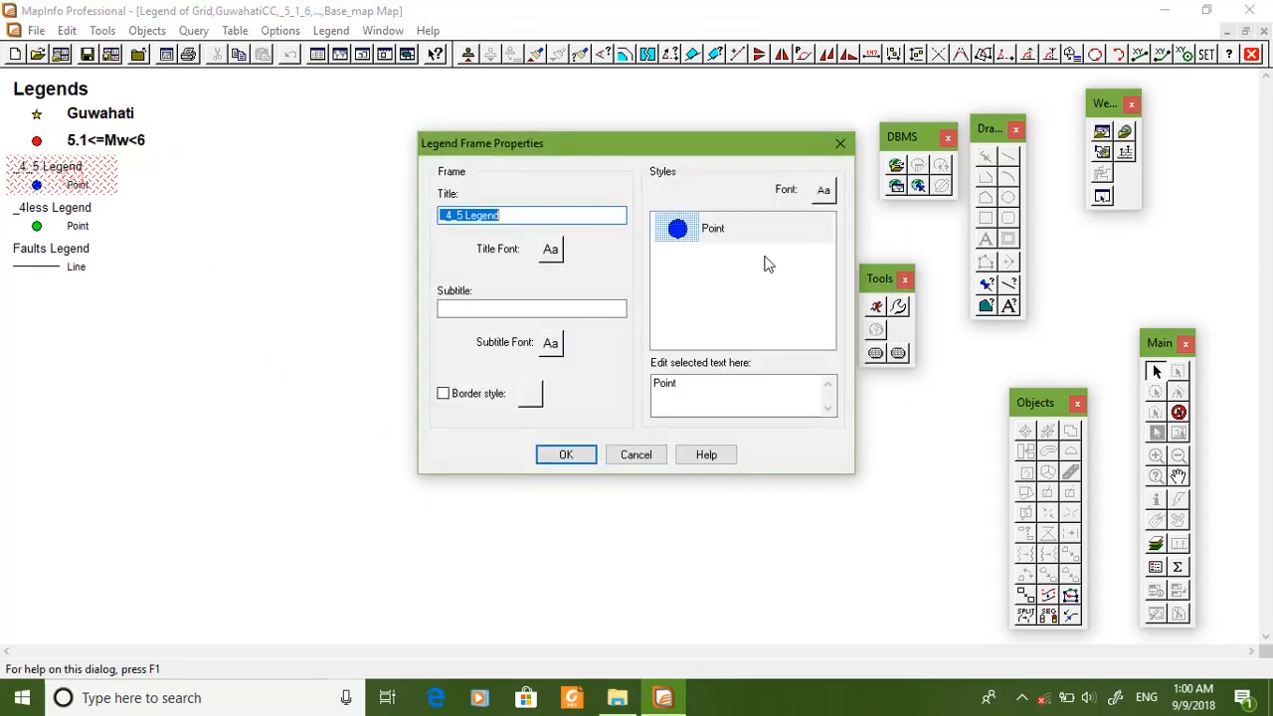
click(720, 235)
text(4<=Mw<=5)
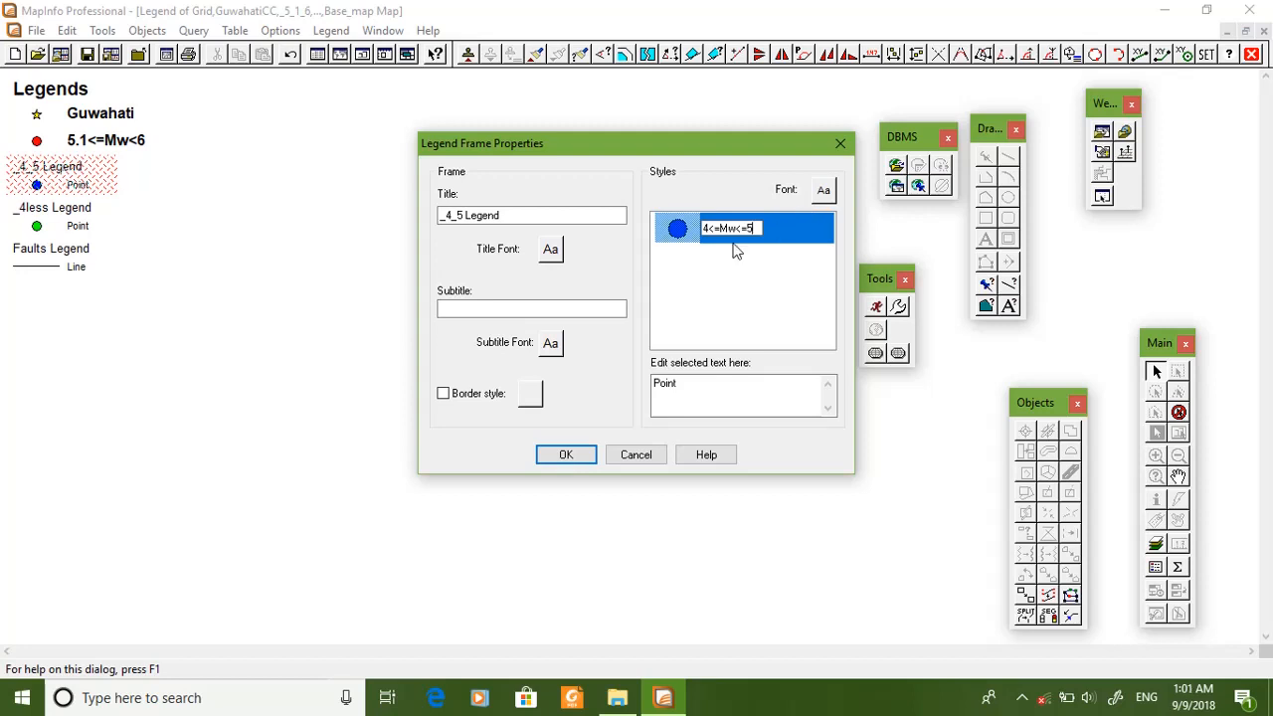
click(822, 191)
click(582, 226)
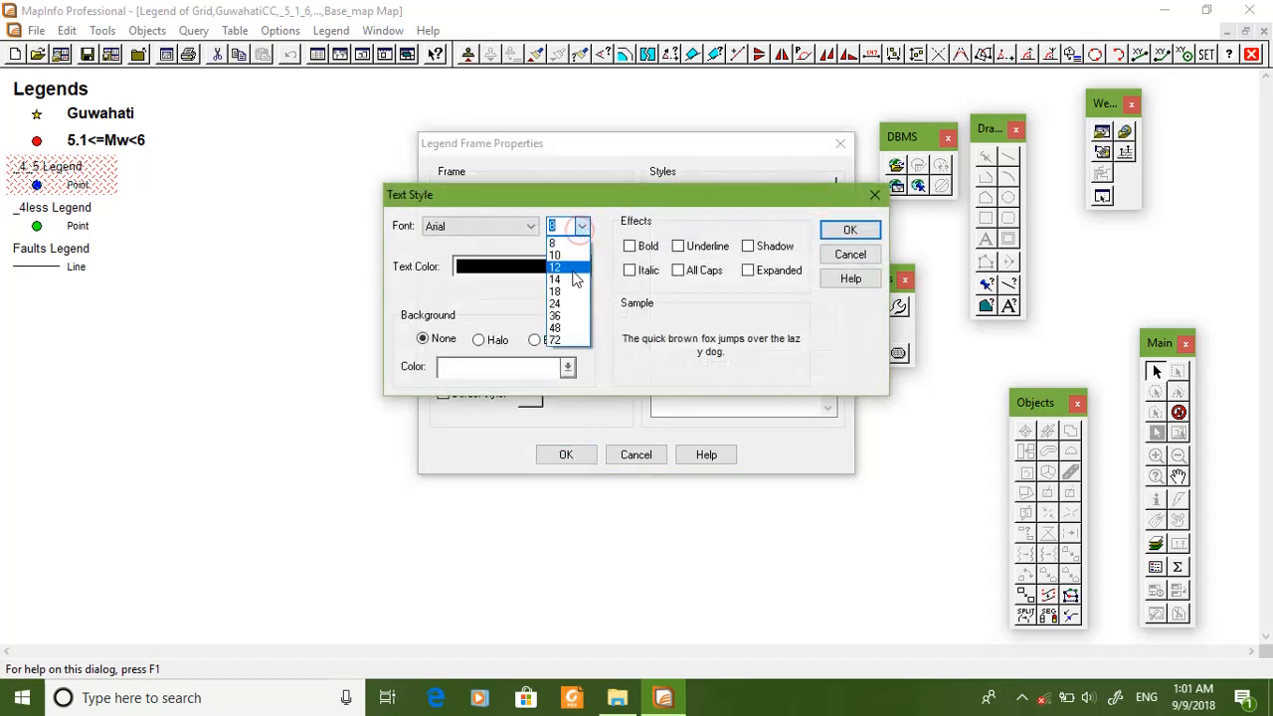
click(555, 267)
click(629, 246)
click(841, 229)
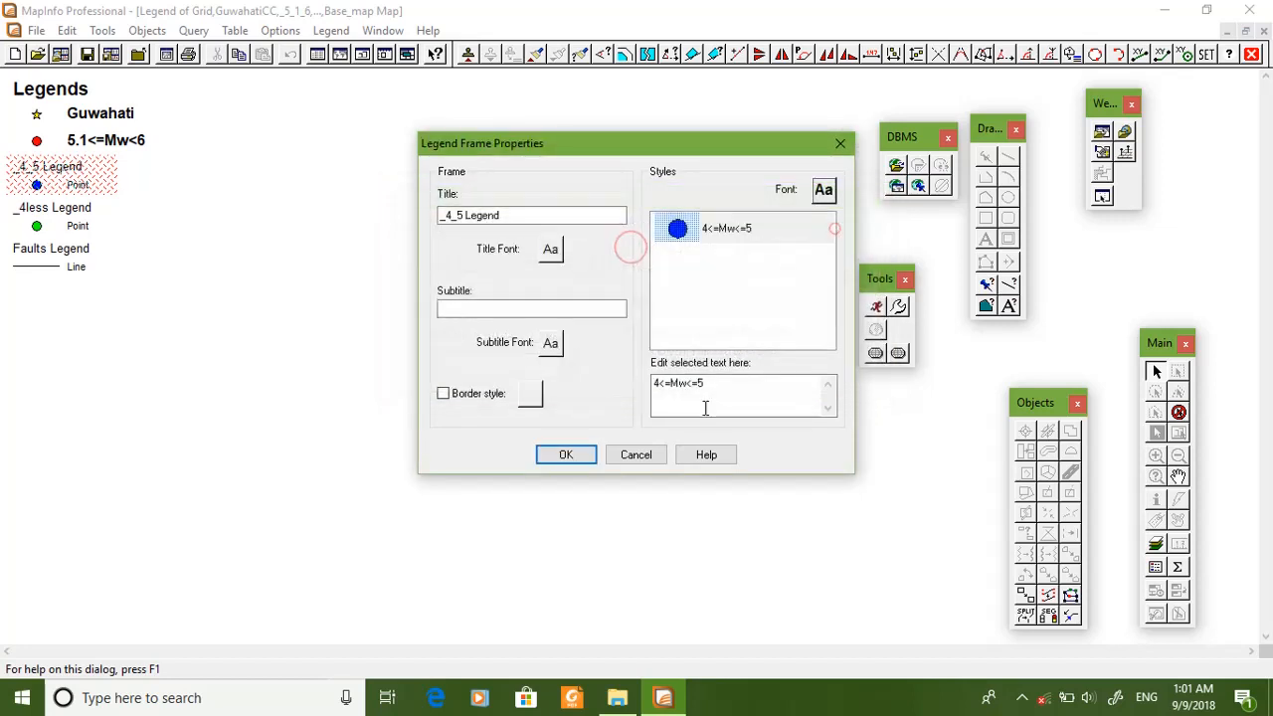
Step: Clear the title of the _4_5 legend frame and apply its properties
click(527, 221)
drag(506, 221, 415, 233)
key(BackSpace)
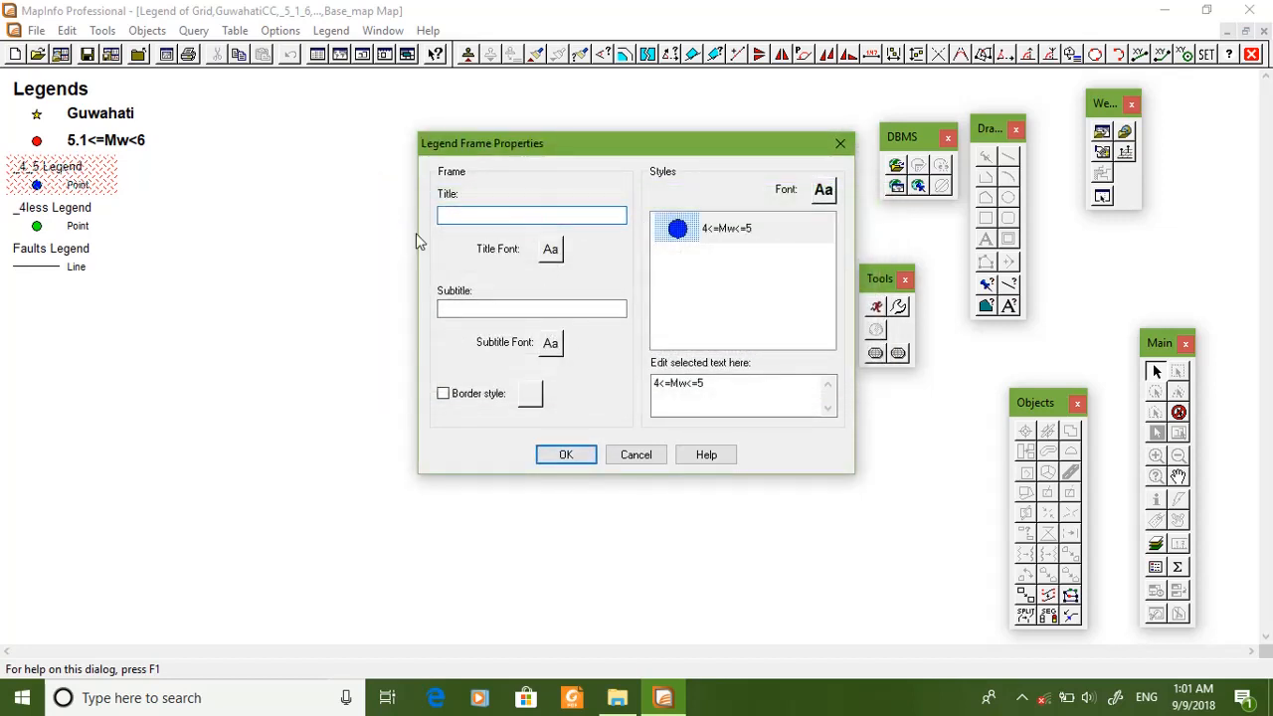
click(560, 460)
Step: Correct the red circle's legend entry to "5.1<=Mw<=6" and apply the frame properties
double_click(101, 142)
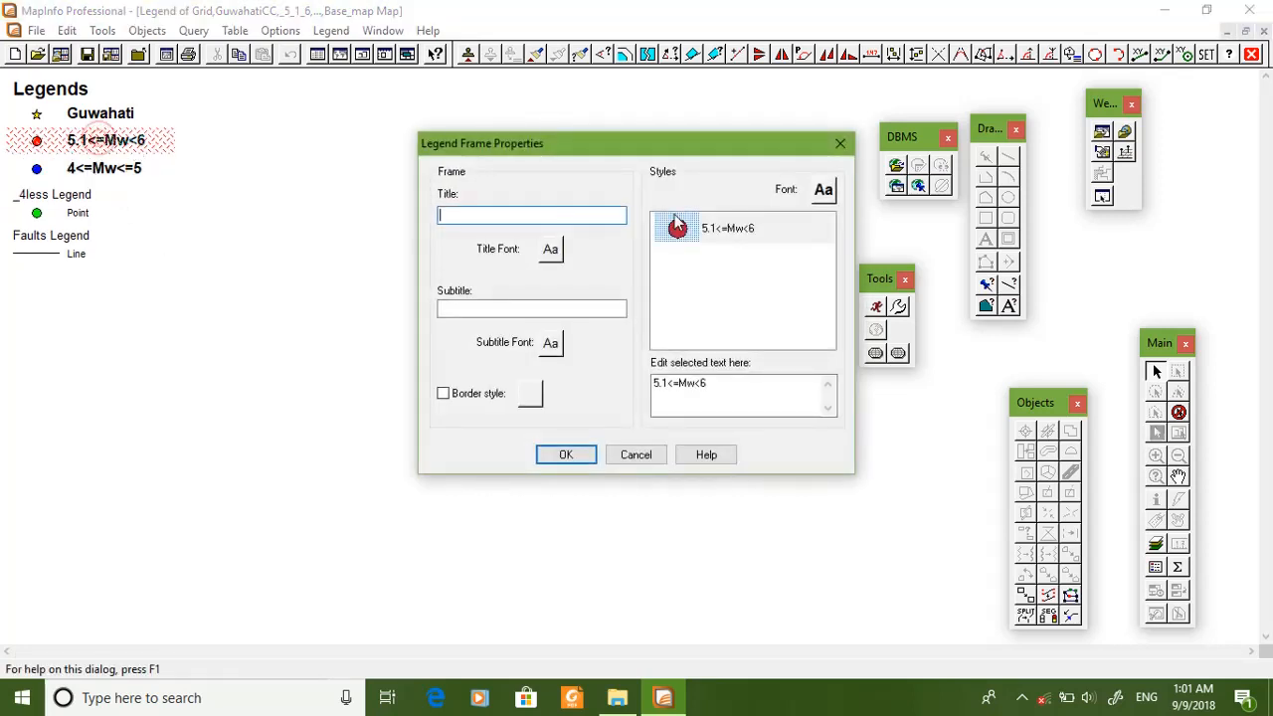
click(747, 239)
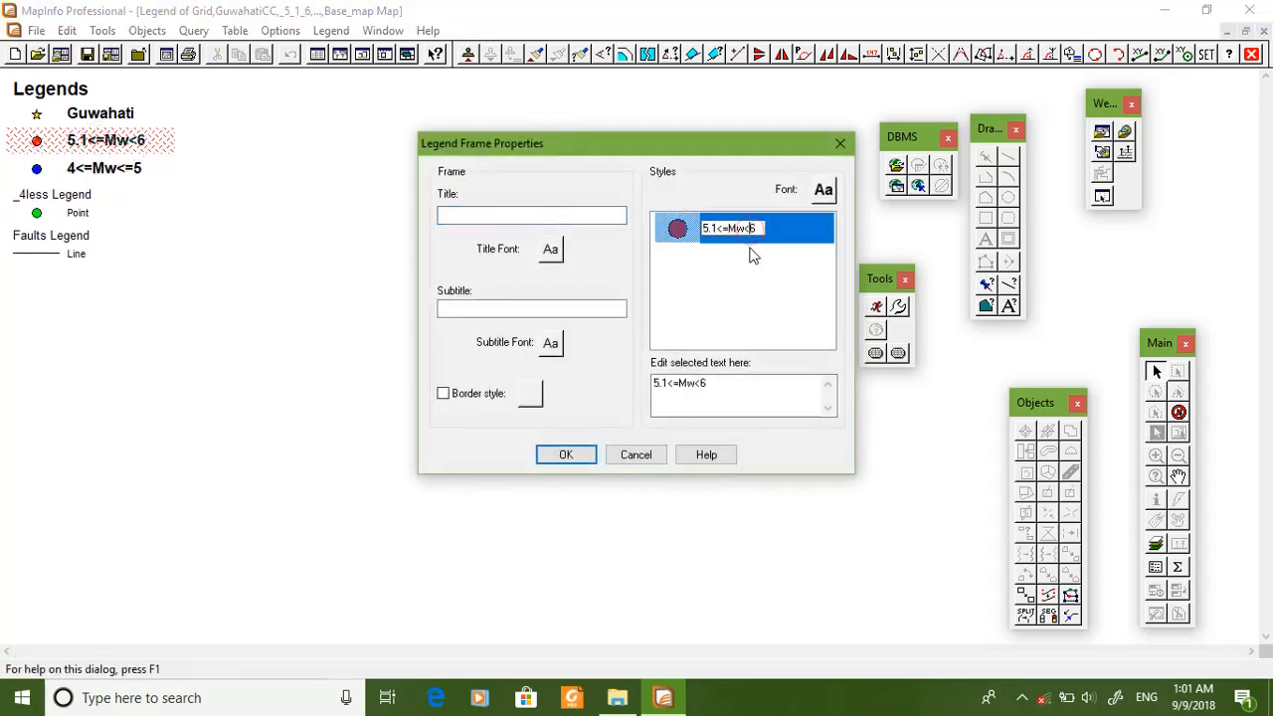
click(566, 454)
Step: Rename the green circle's legend entry "Mw<4" and set its font to bold 12-point Arial
click(176, 227)
double_click(80, 213)
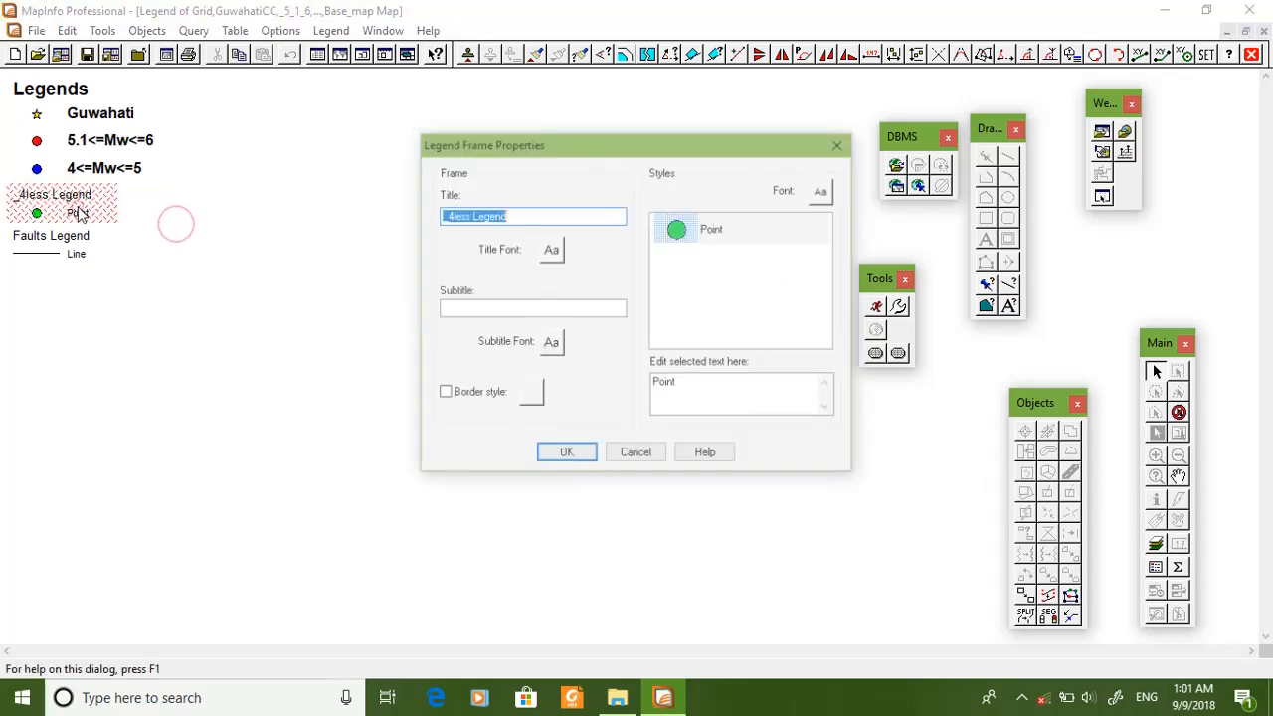
click(716, 235)
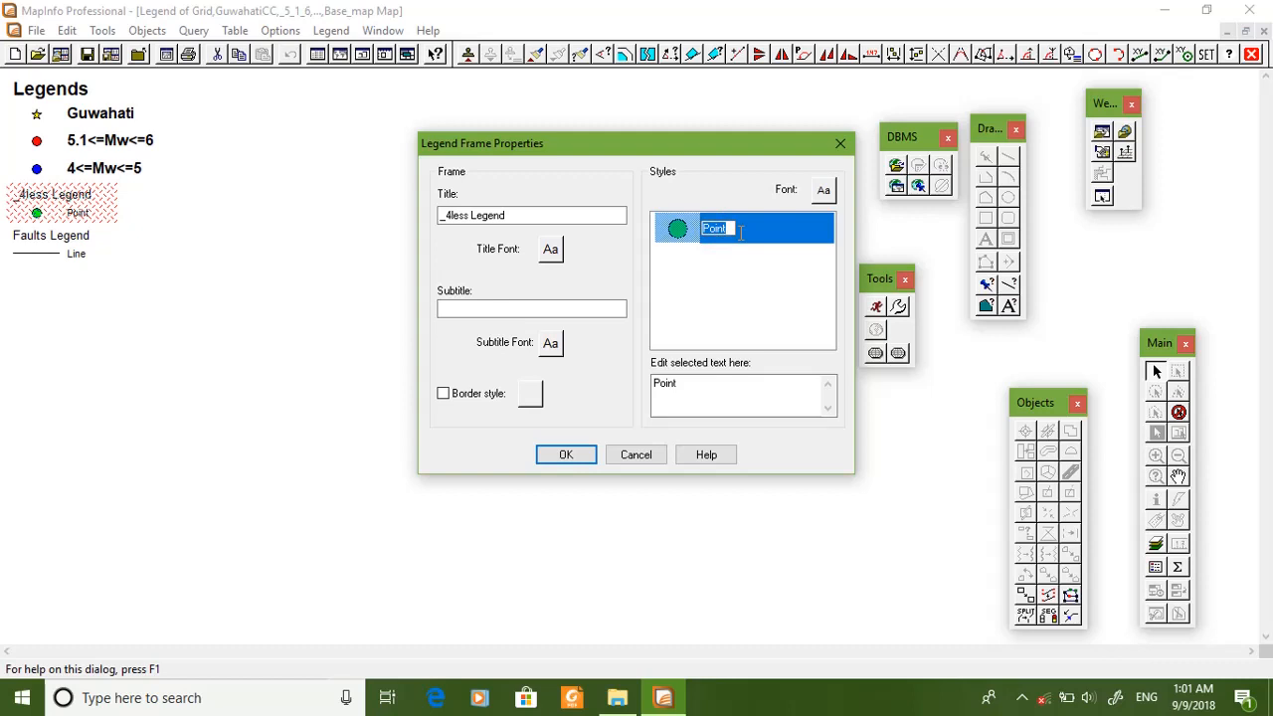
text(Mw<4)
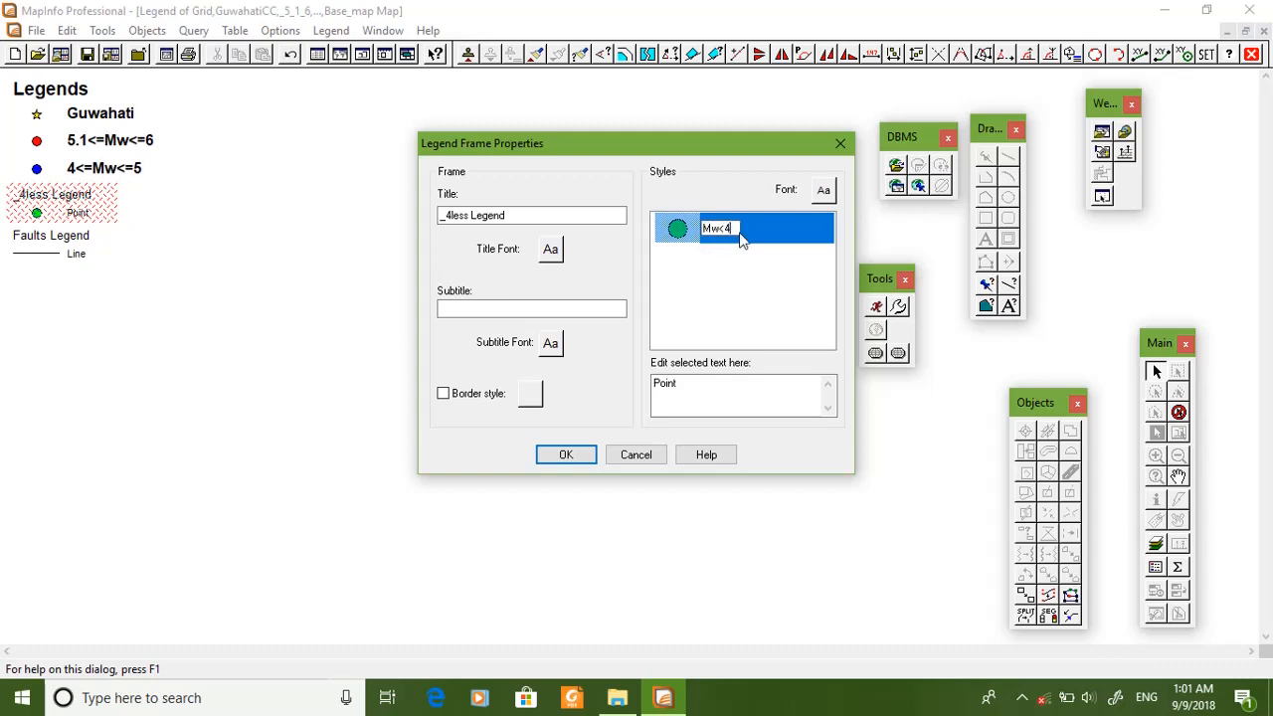
click(823, 195)
click(583, 226)
click(573, 267)
click(630, 246)
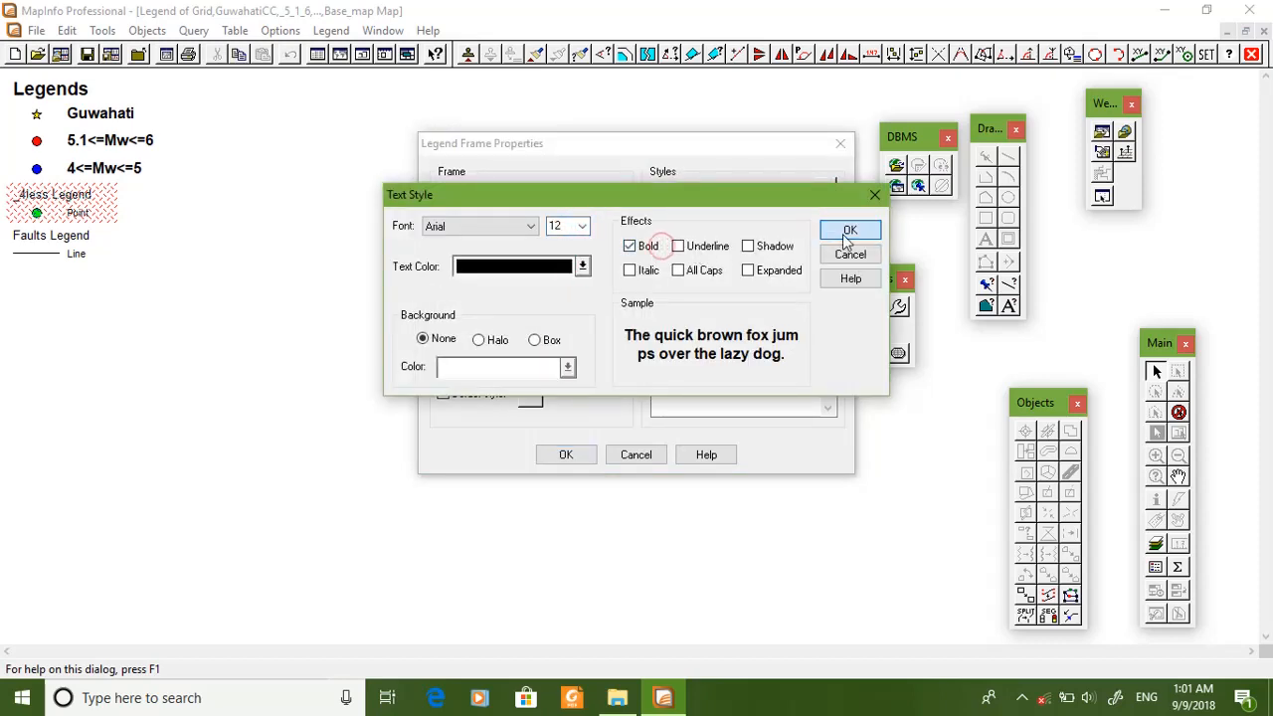
click(846, 231)
Step: Clear the title of the _4less legend frame and apply its properties
drag(537, 214, 403, 222)
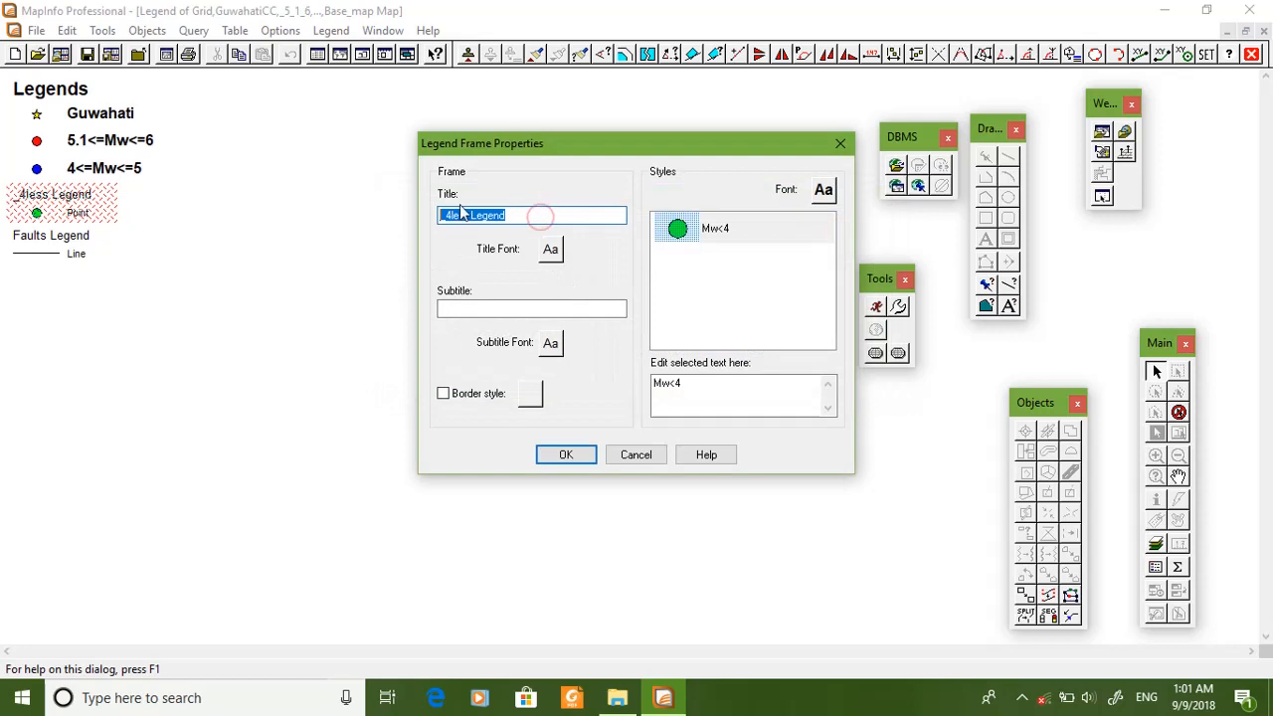
key(BackSpace)
click(563, 455)
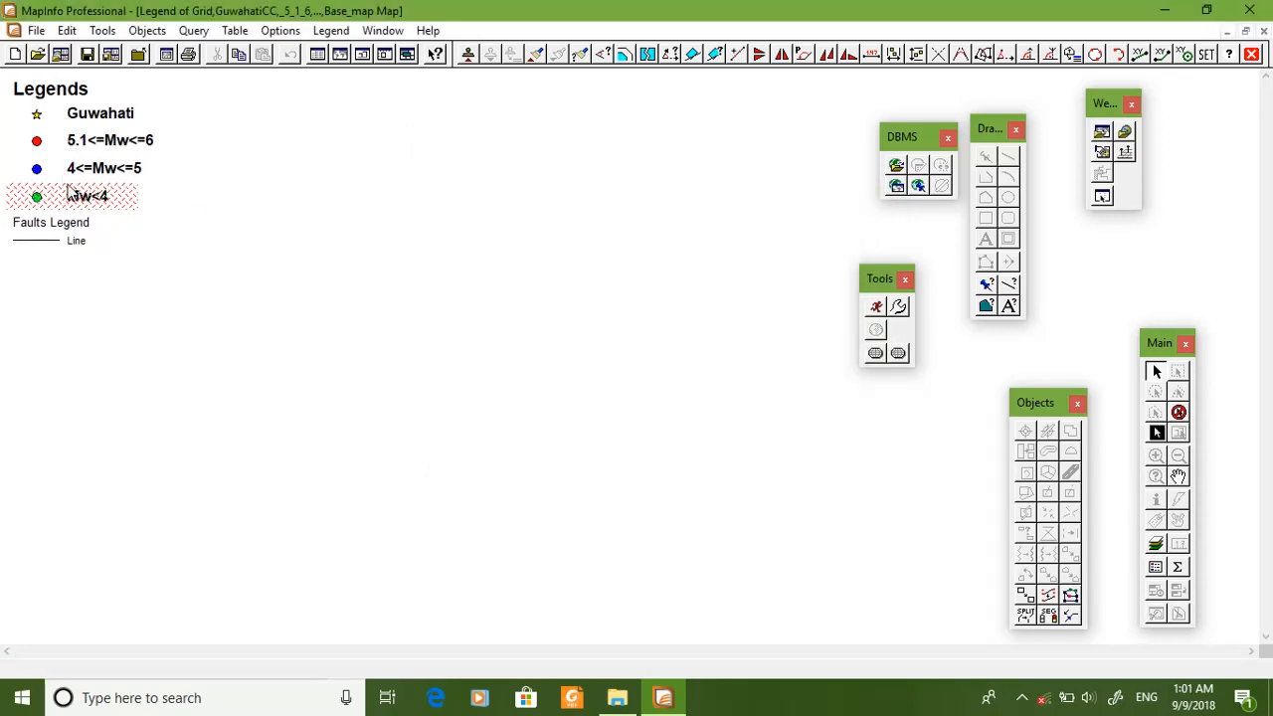
Step: Clear the Faults legend frame's title and rename its line entry "Faults"
double_click(65, 231)
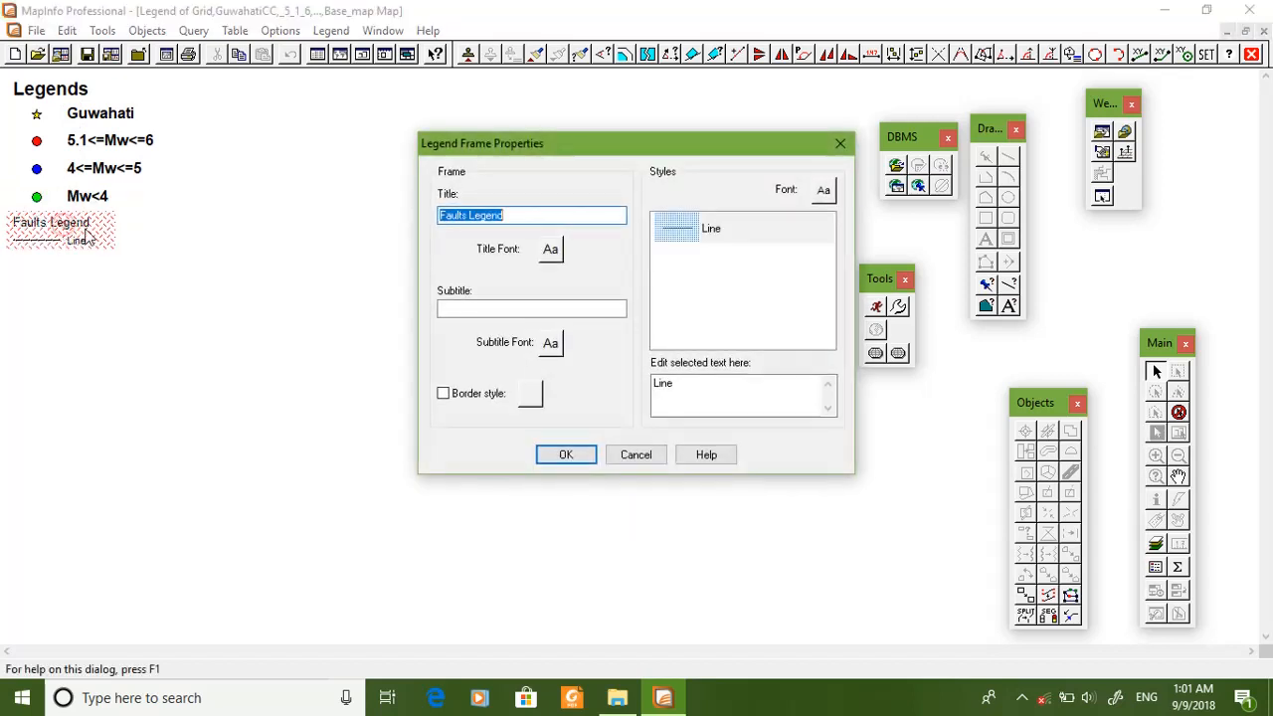
key(Delete)
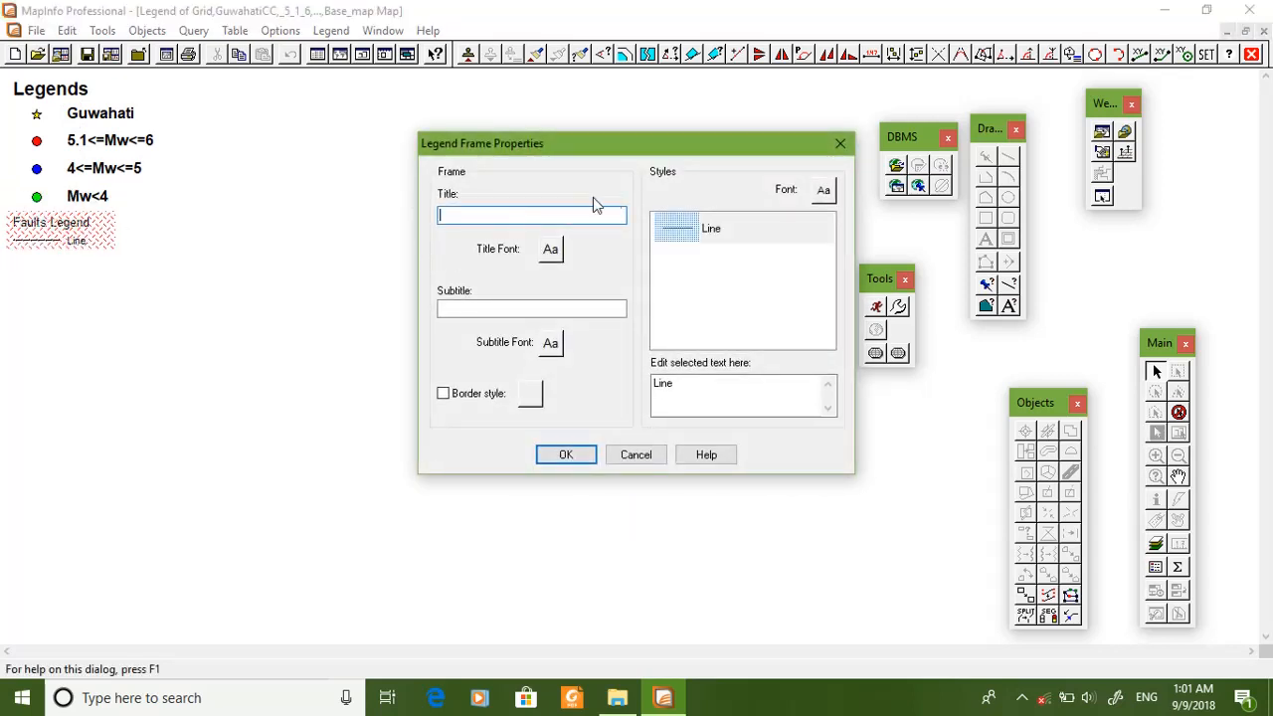
click(711, 234)
click(712, 231)
text(Faults)
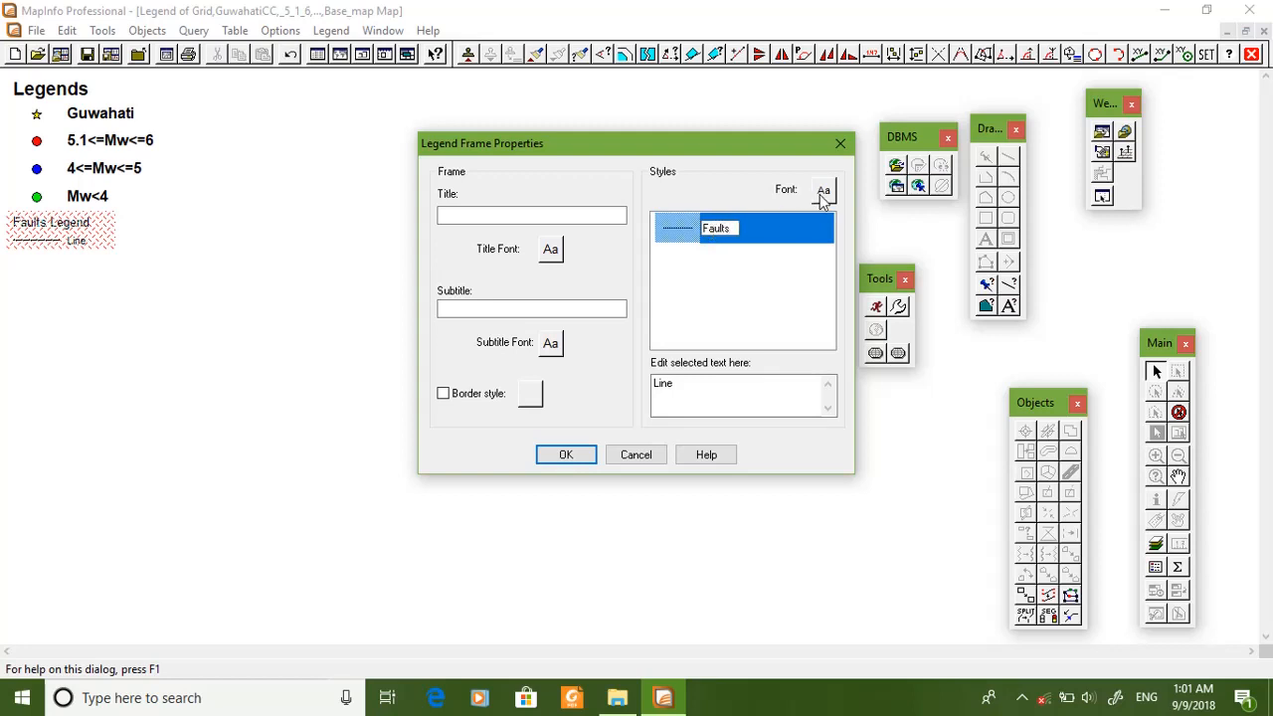
Step: Set the Faults entry's font to bold 12-point Arial and apply the frame properties
click(824, 192)
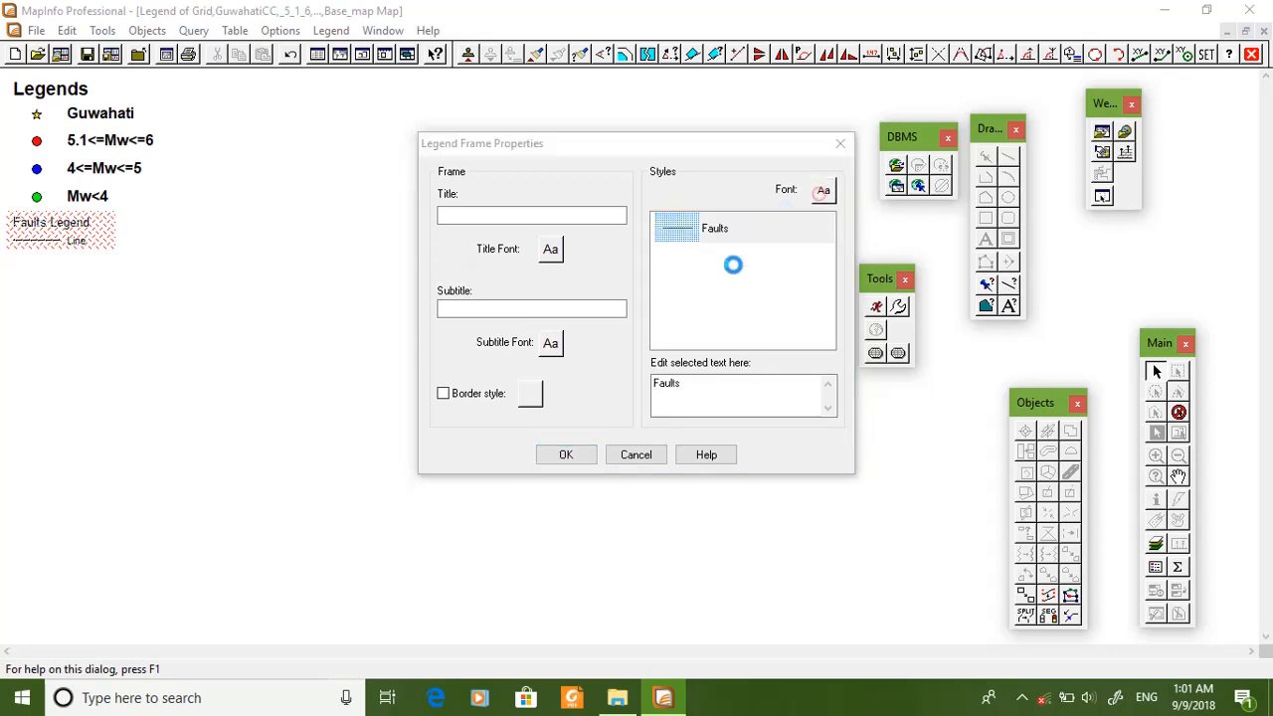
click(583, 227)
click(583, 279)
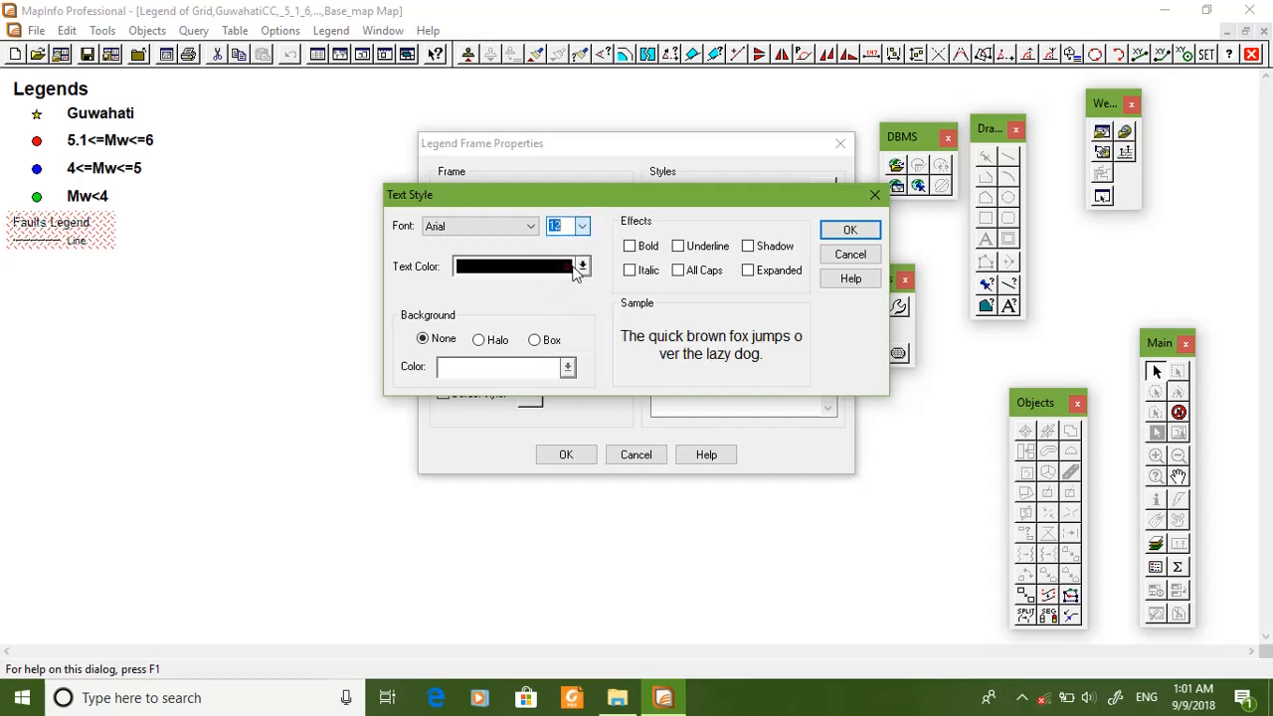
click(629, 246)
click(851, 230)
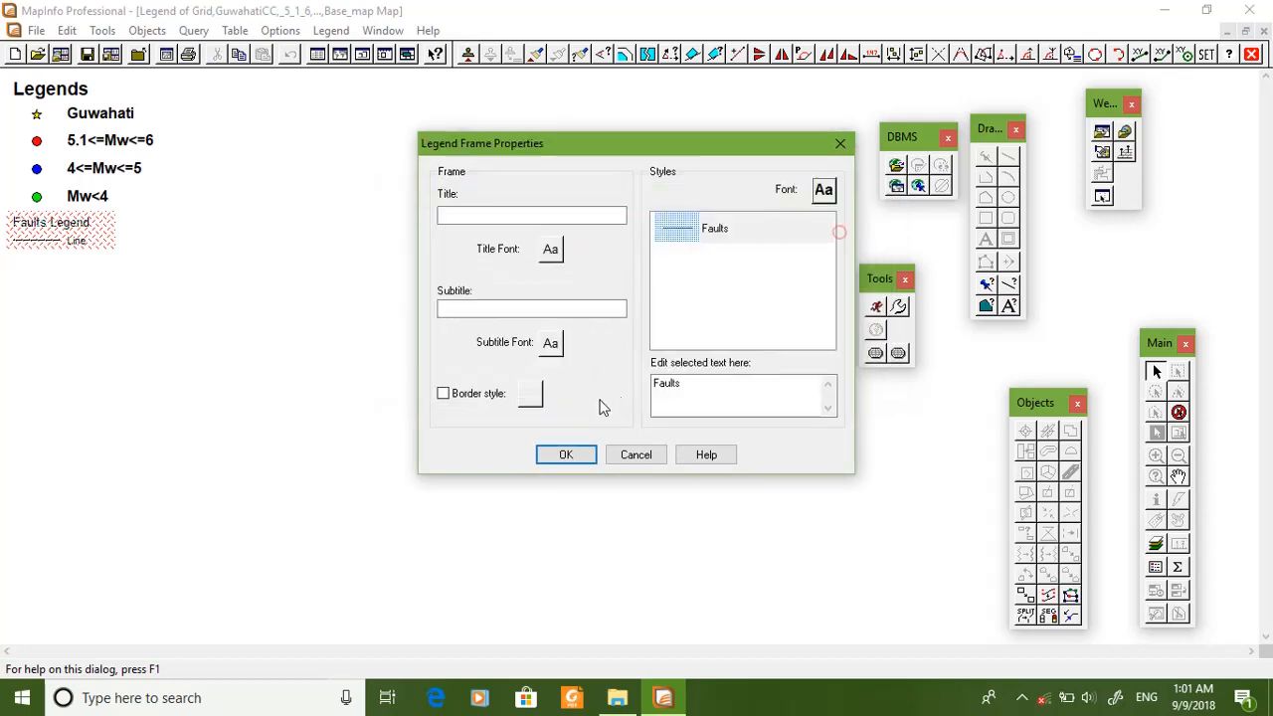
click(569, 453)
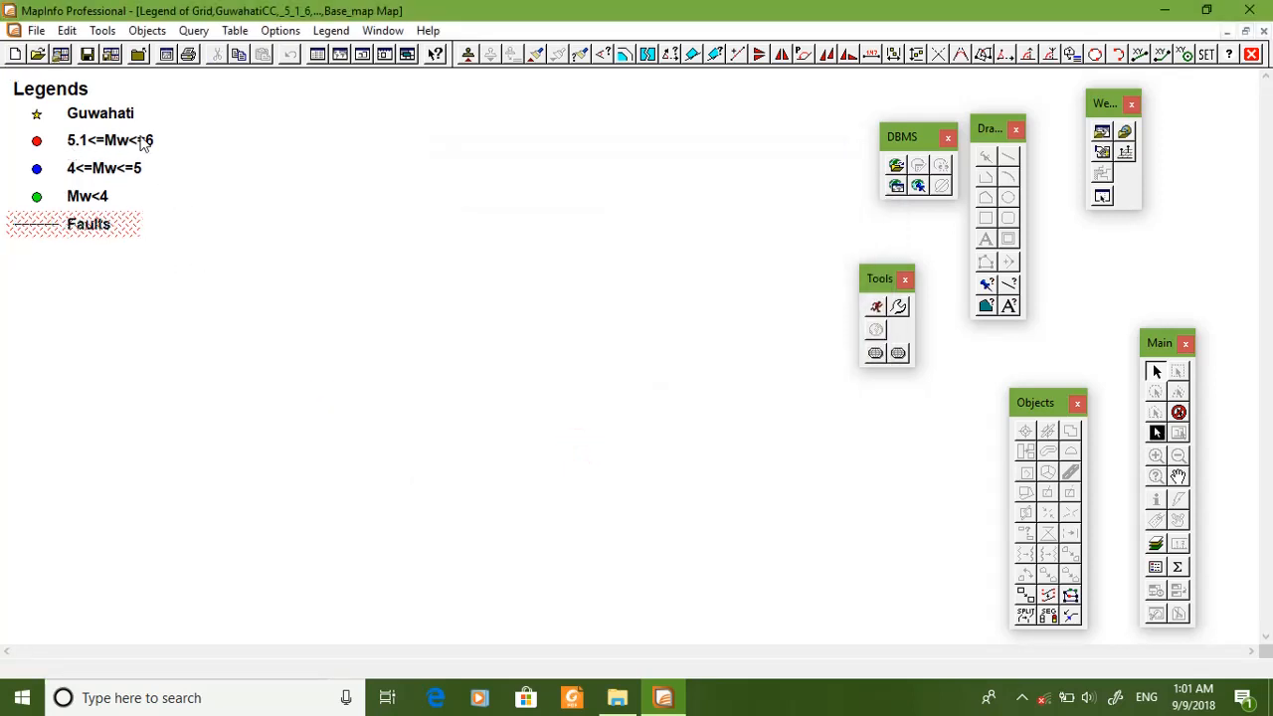
Step: Bring the map window to the front and tile all the open windows
click(383, 31)
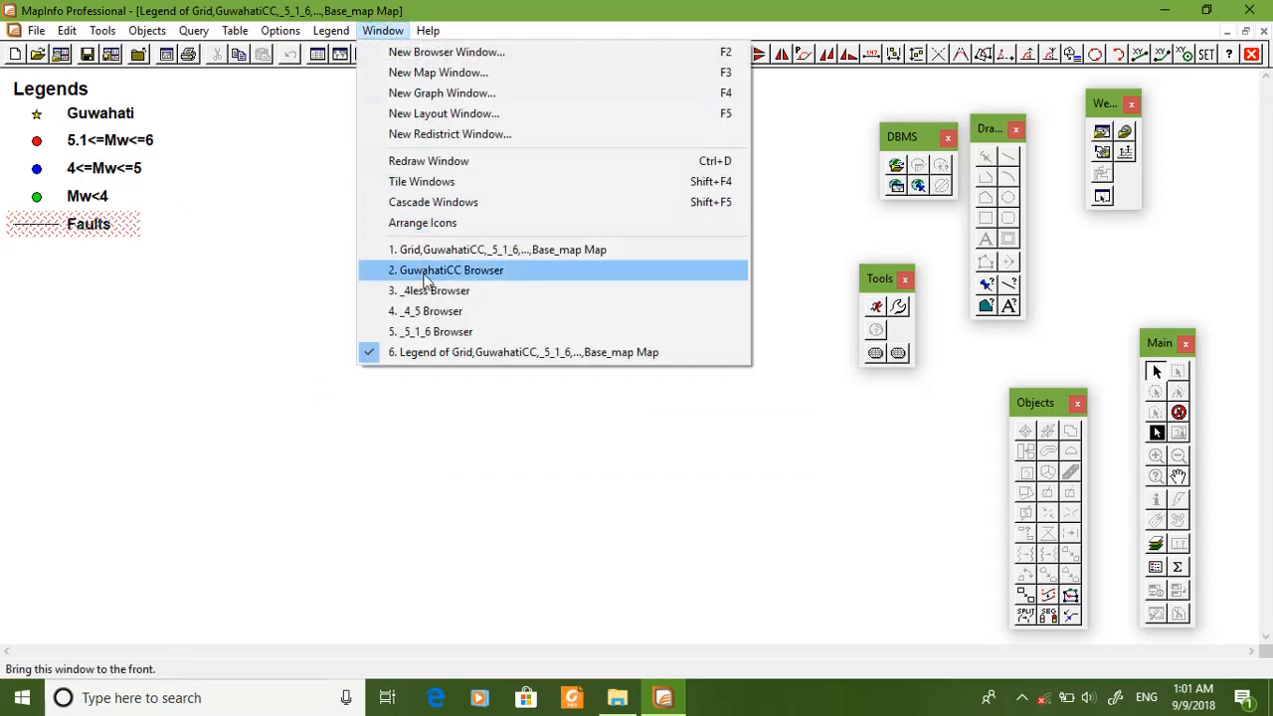
click(438, 250)
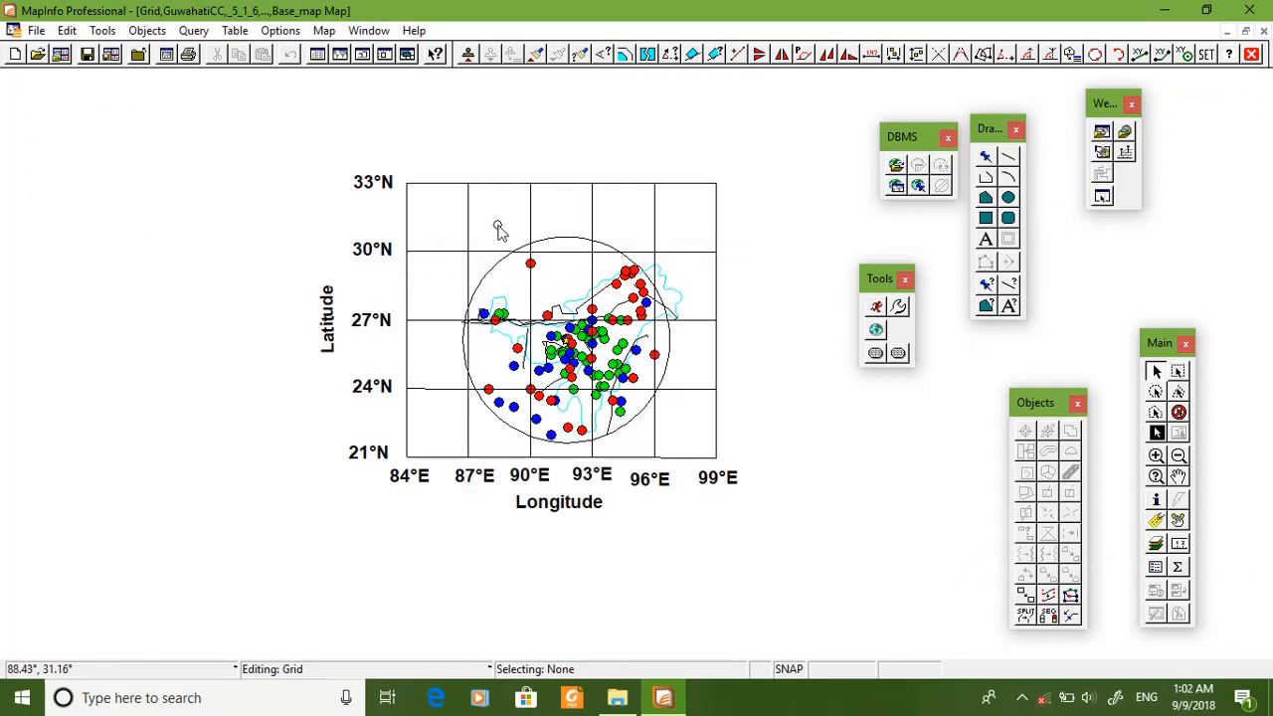
click(366, 31)
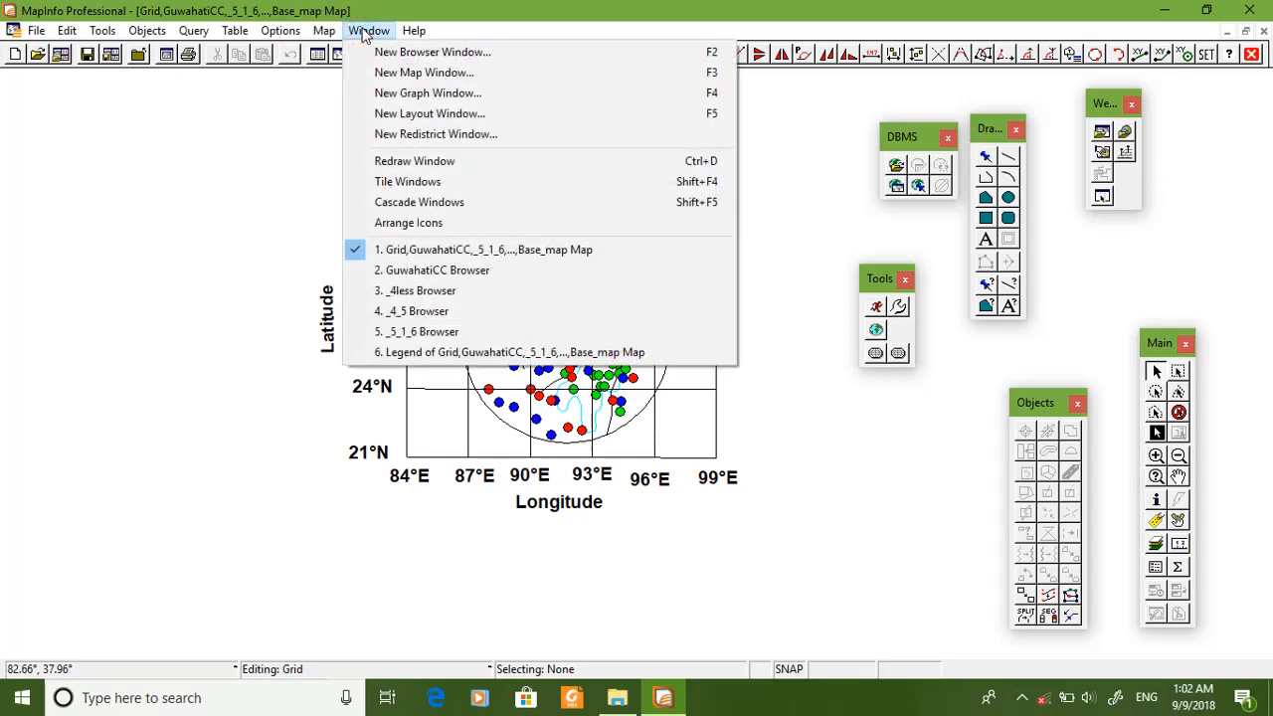
click(403, 183)
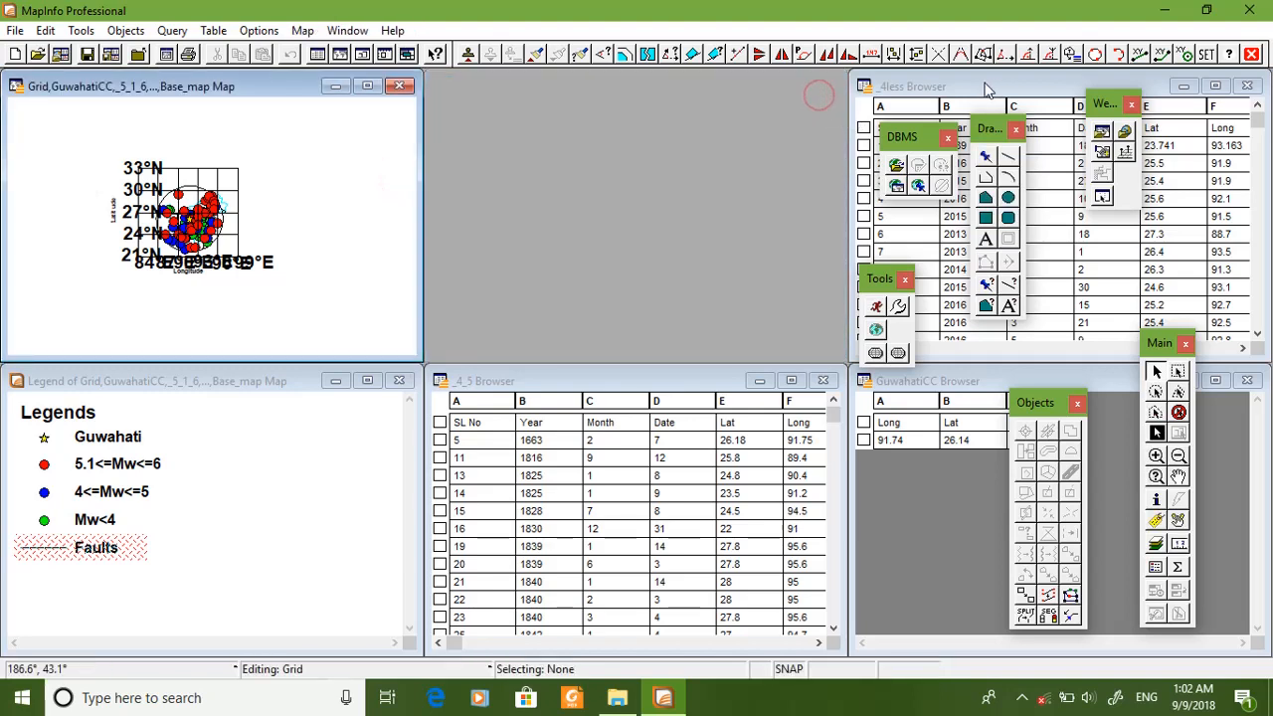
Step: Close all the table browser windows and tile the remaining map and legend windows side by side
drag(983, 86, 540, 130)
click(803, 131)
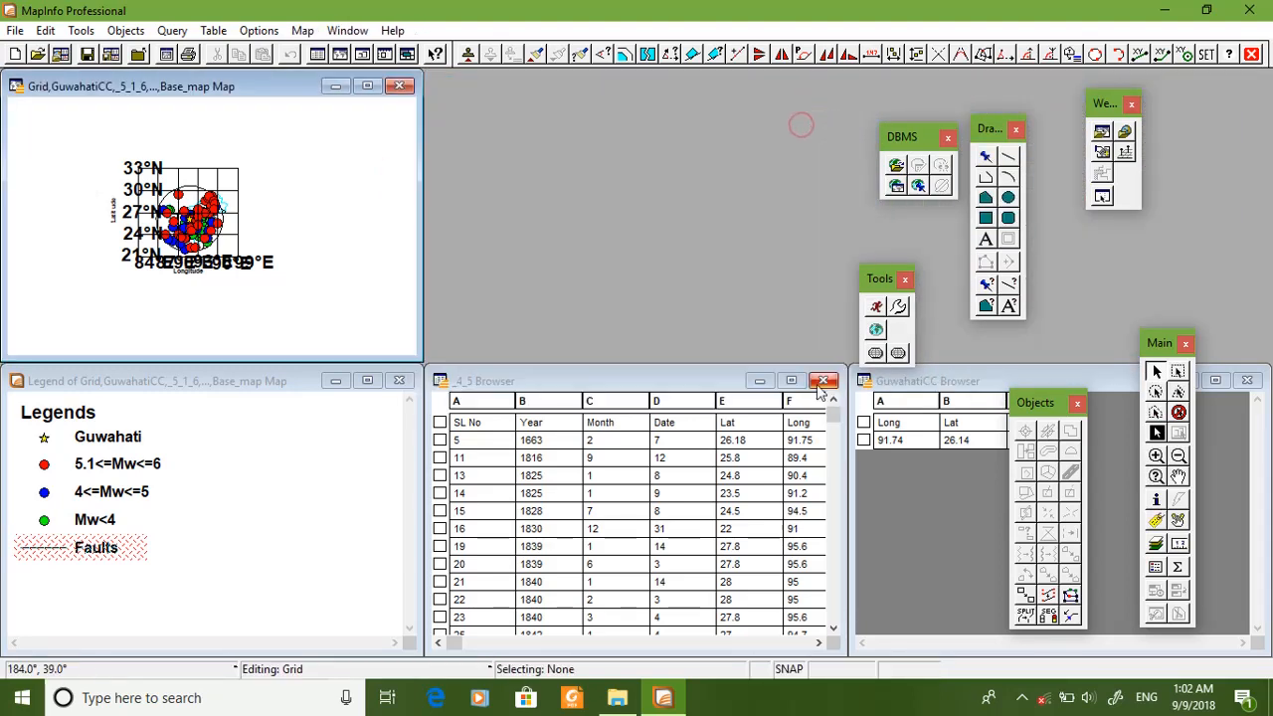
click(822, 380)
drag(905, 381, 541, 253)
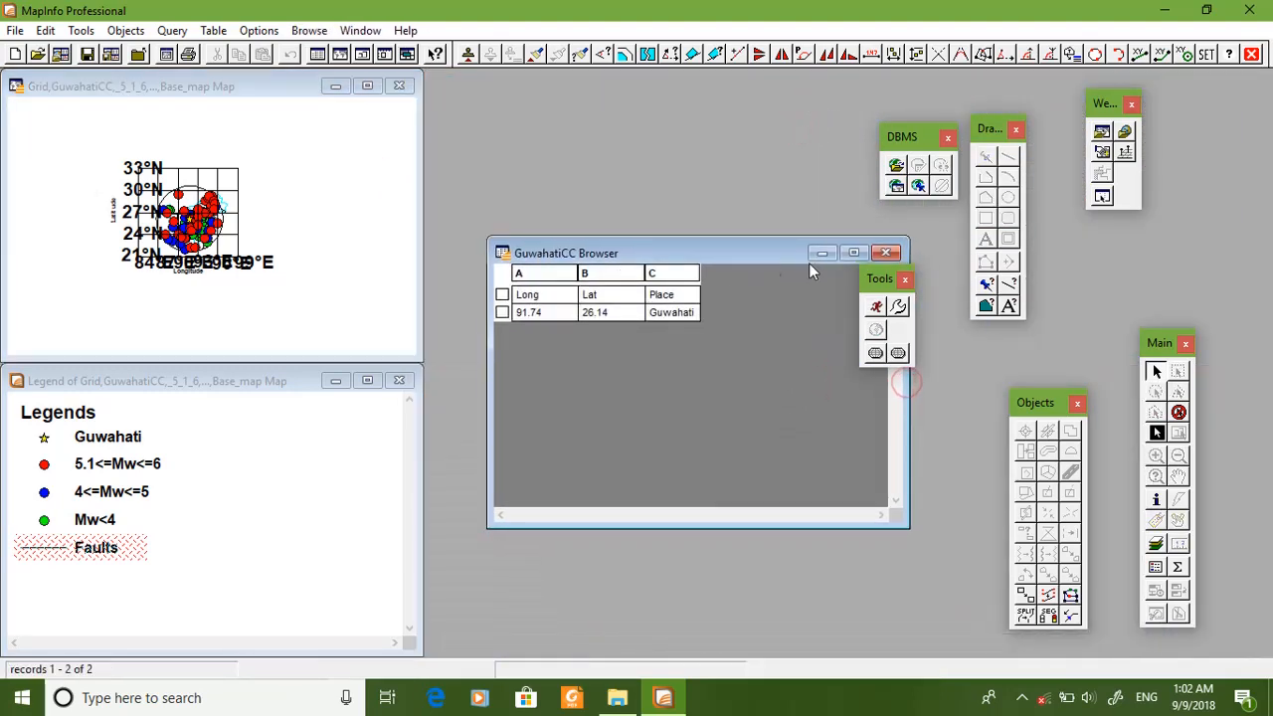
click(886, 253)
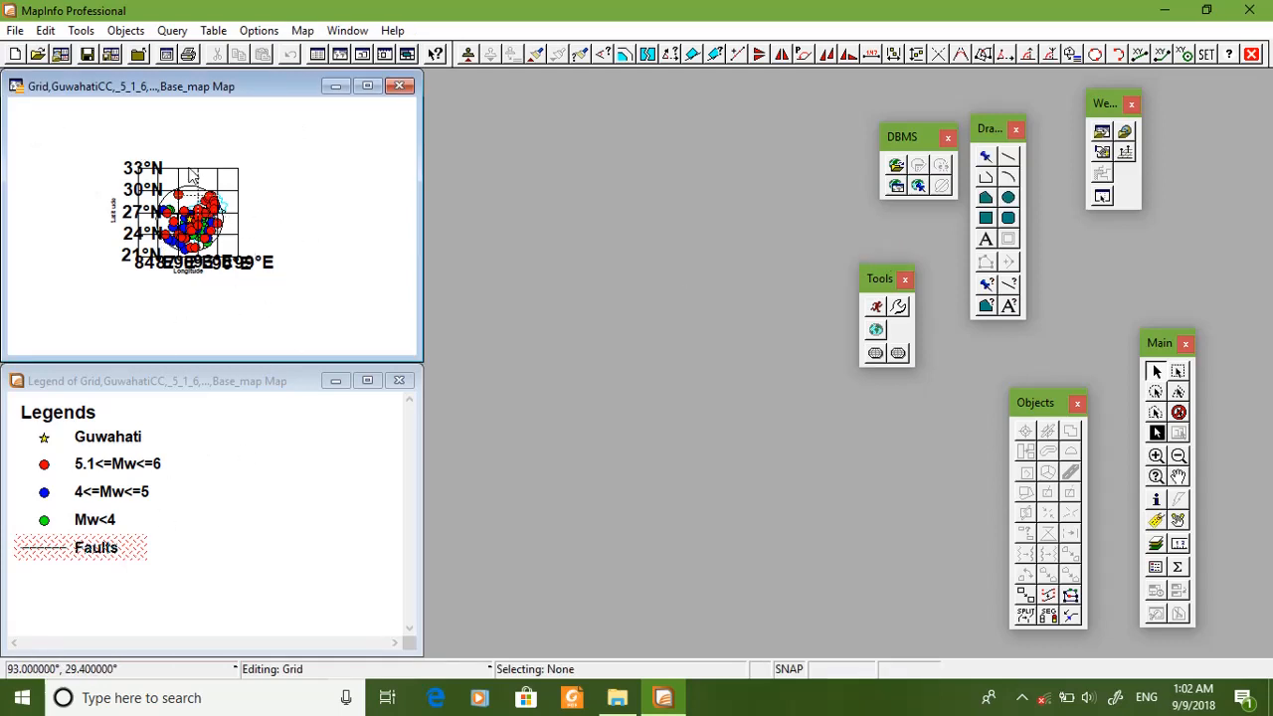
click(342, 31)
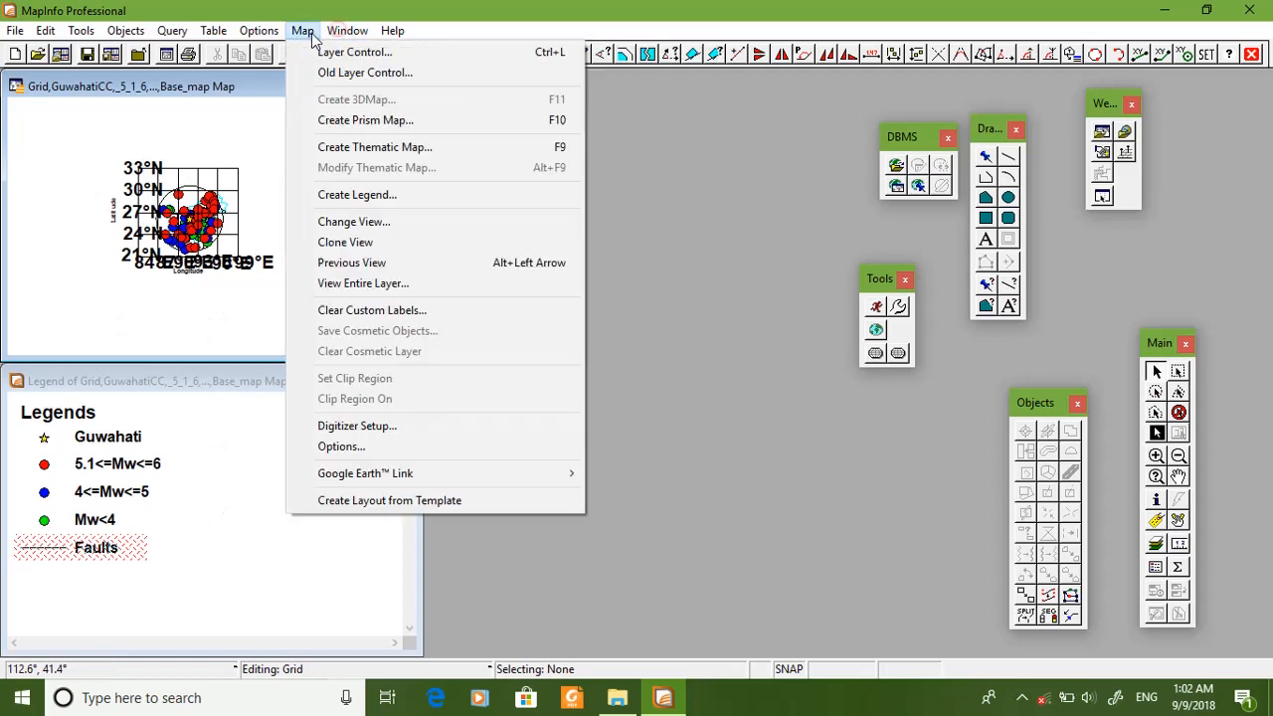
click(388, 182)
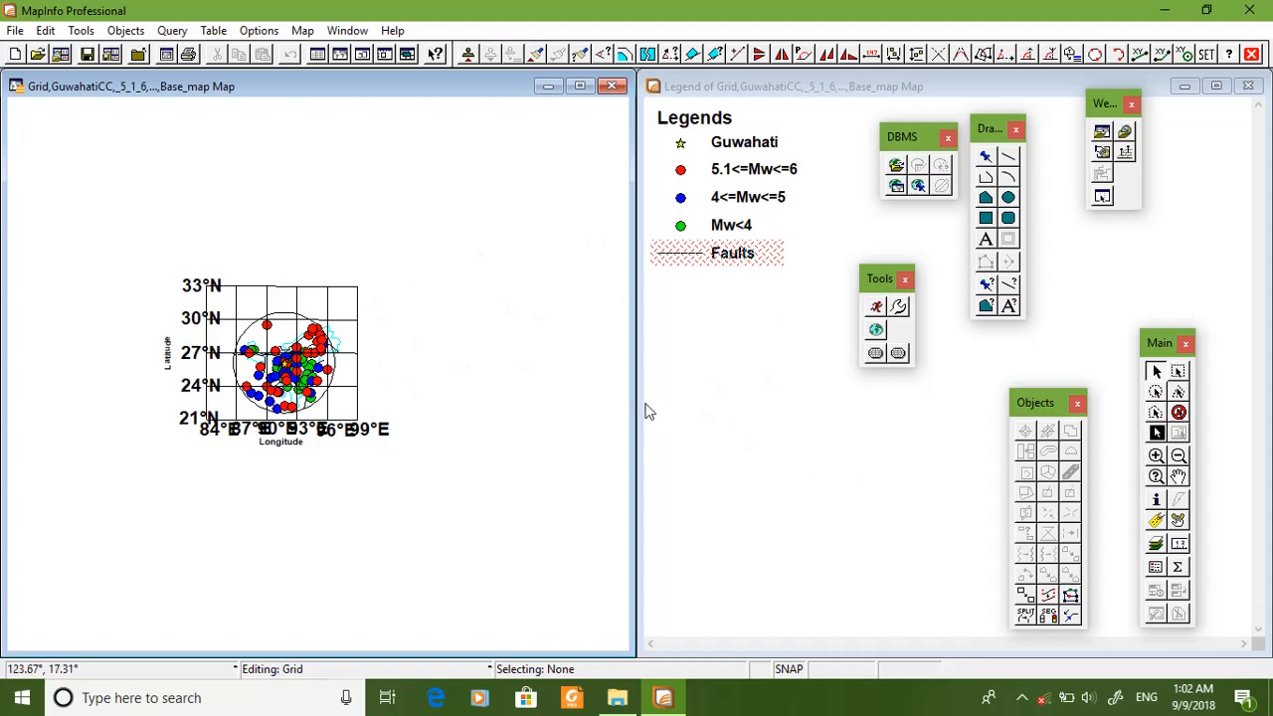
Step: Draw a north arrow in the upper-right cell of the map grid and label it "N"
click(1156, 457)
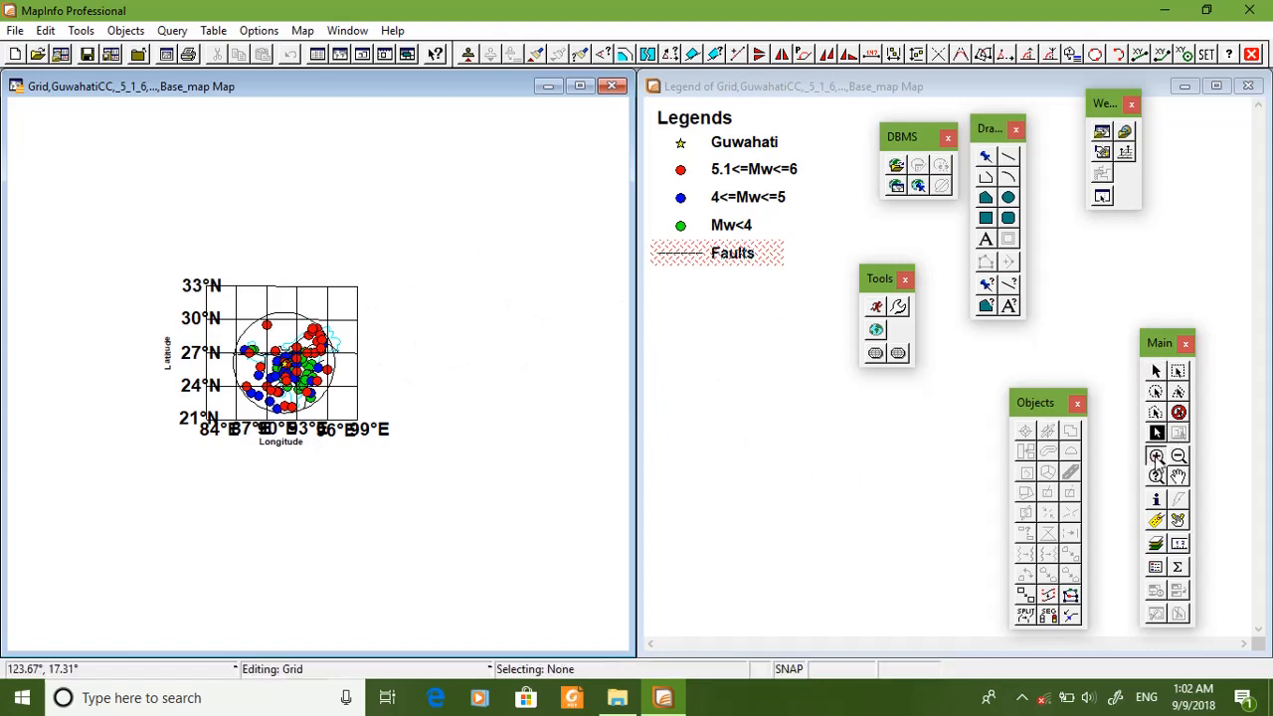
drag(162, 271, 394, 462)
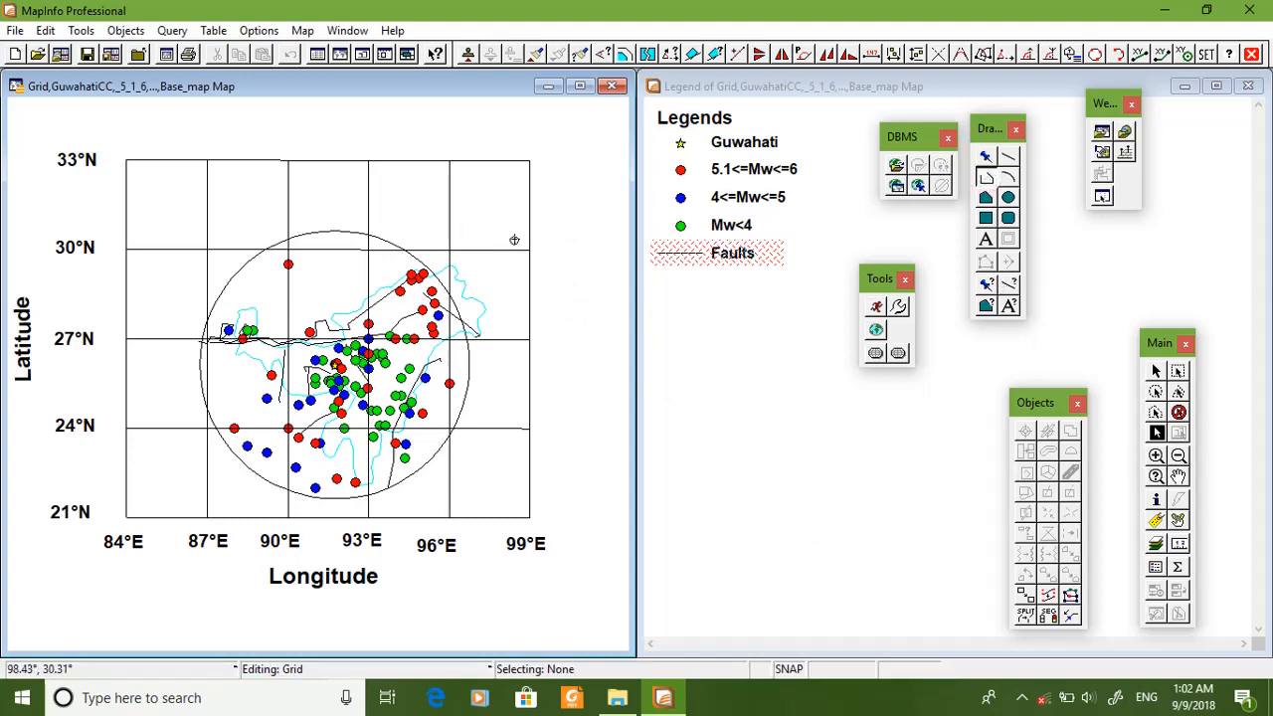
click(497, 294)
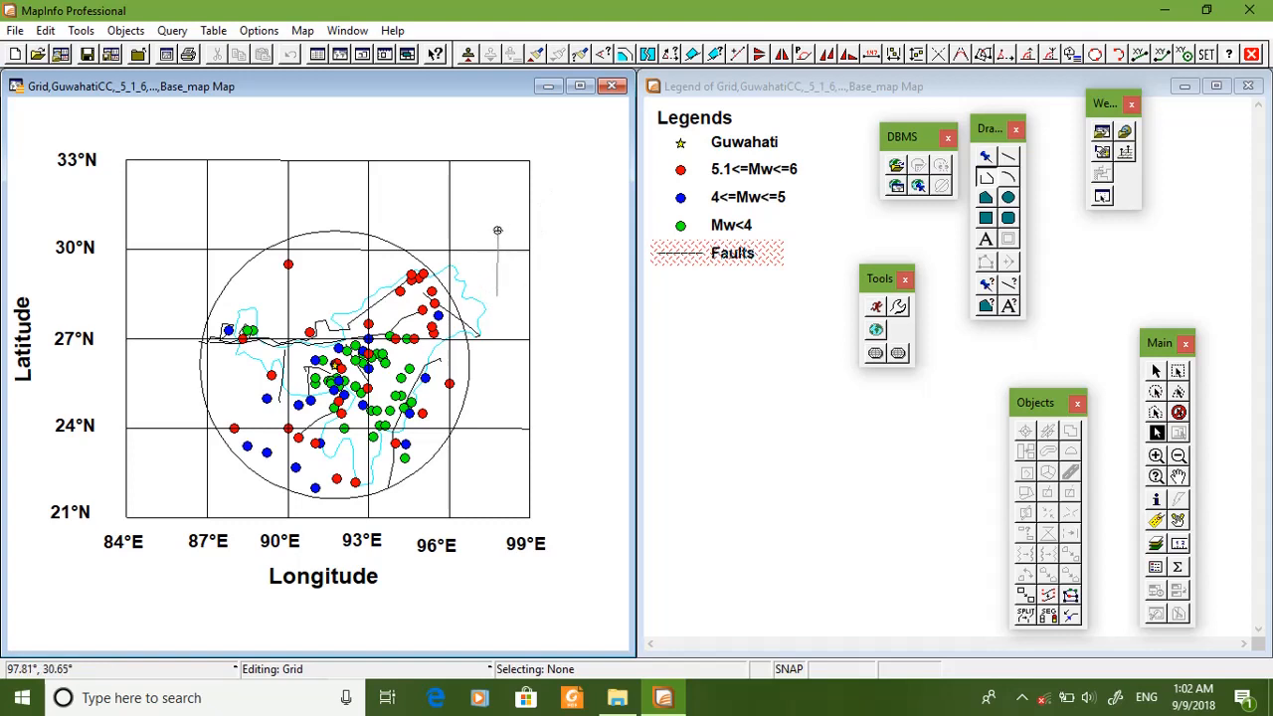
double_click(492, 252)
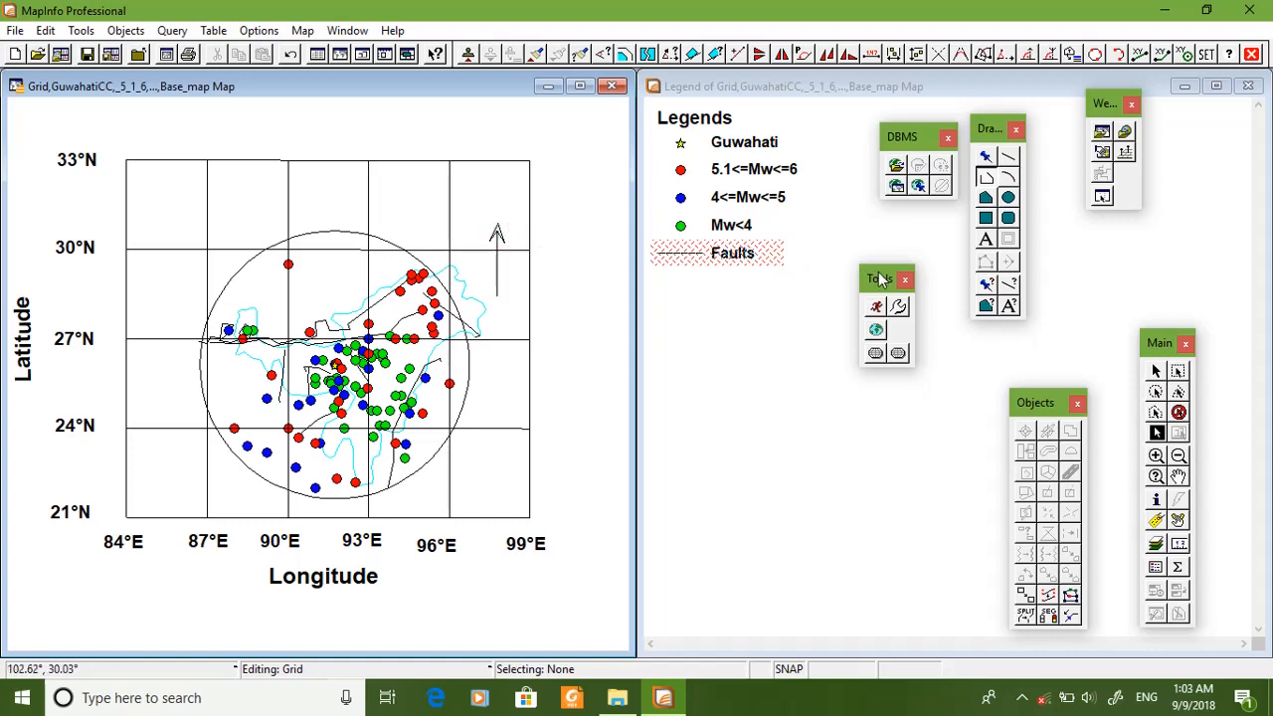
click(986, 239)
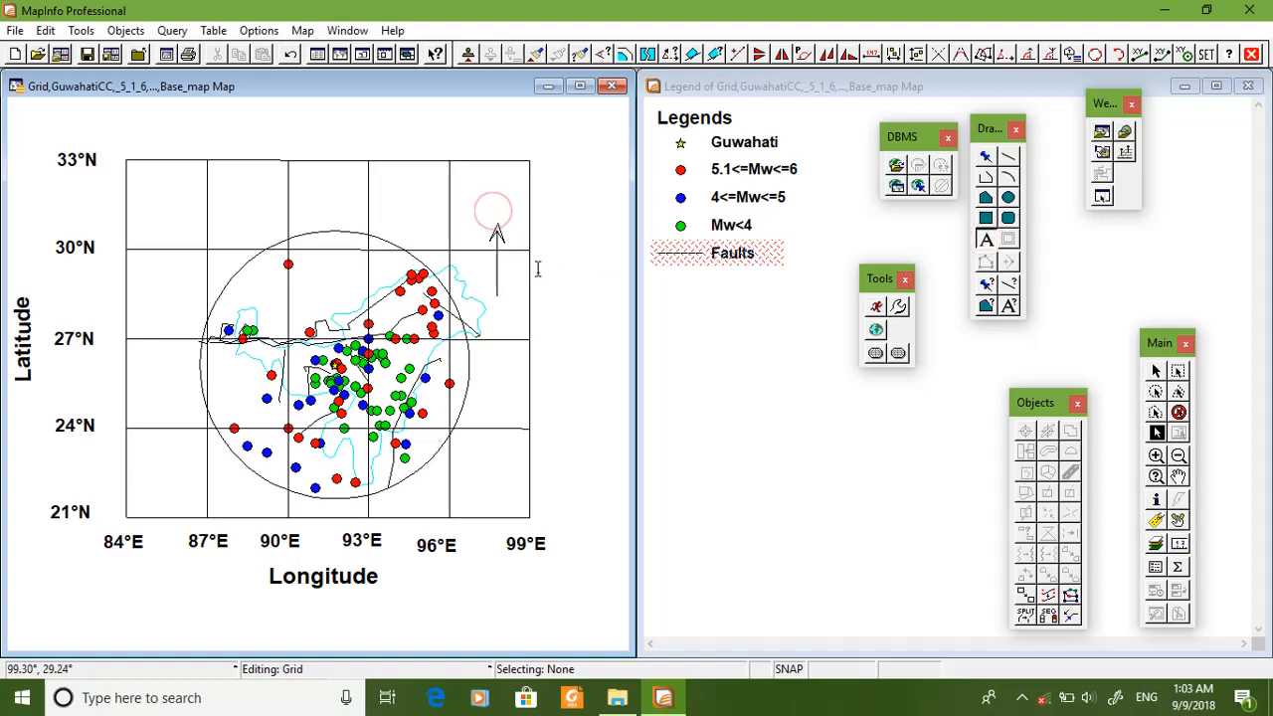
click(551, 326)
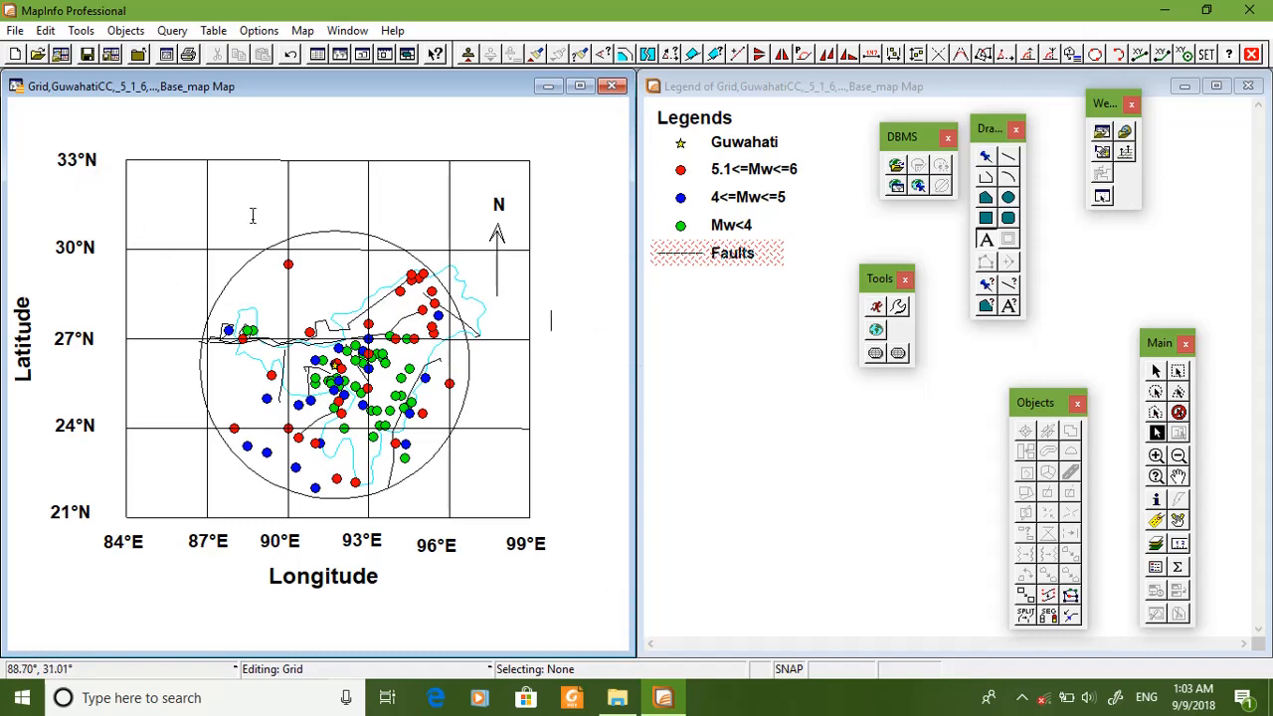
Step: Create a layout from the Standard Map (A4 Landscape) template with the map title "STMap"
click(302, 31)
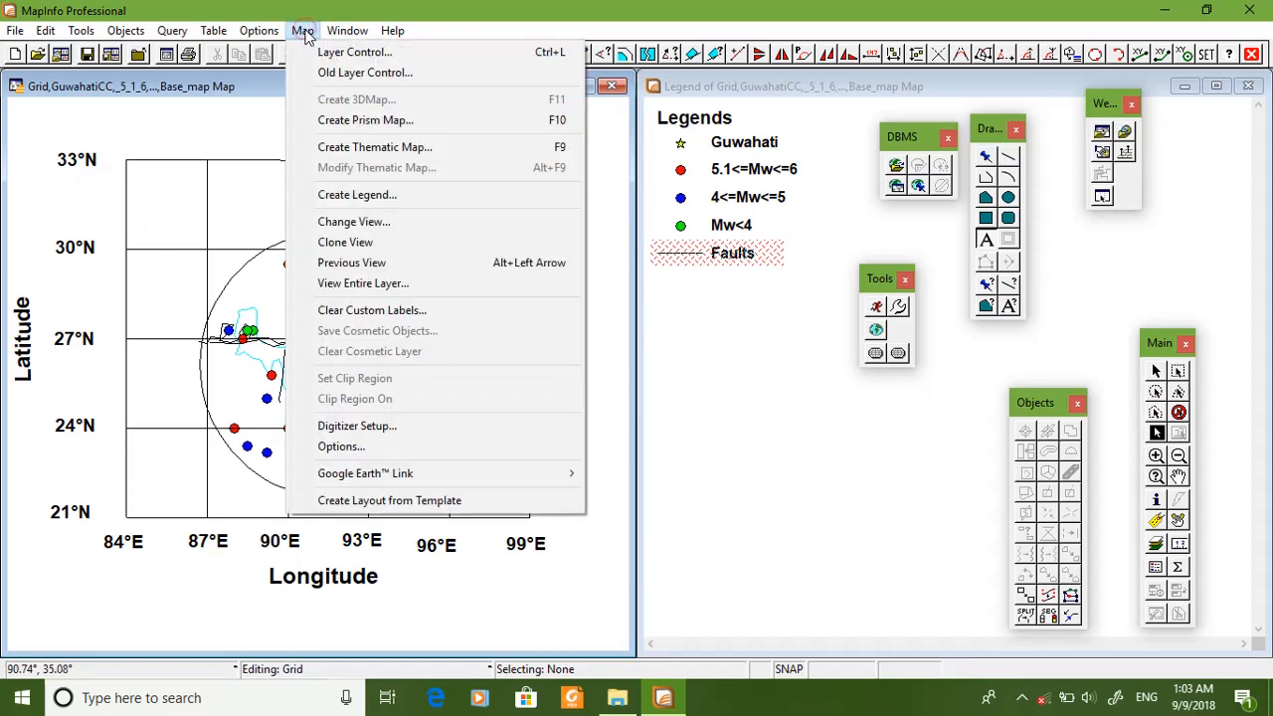
click(388, 501)
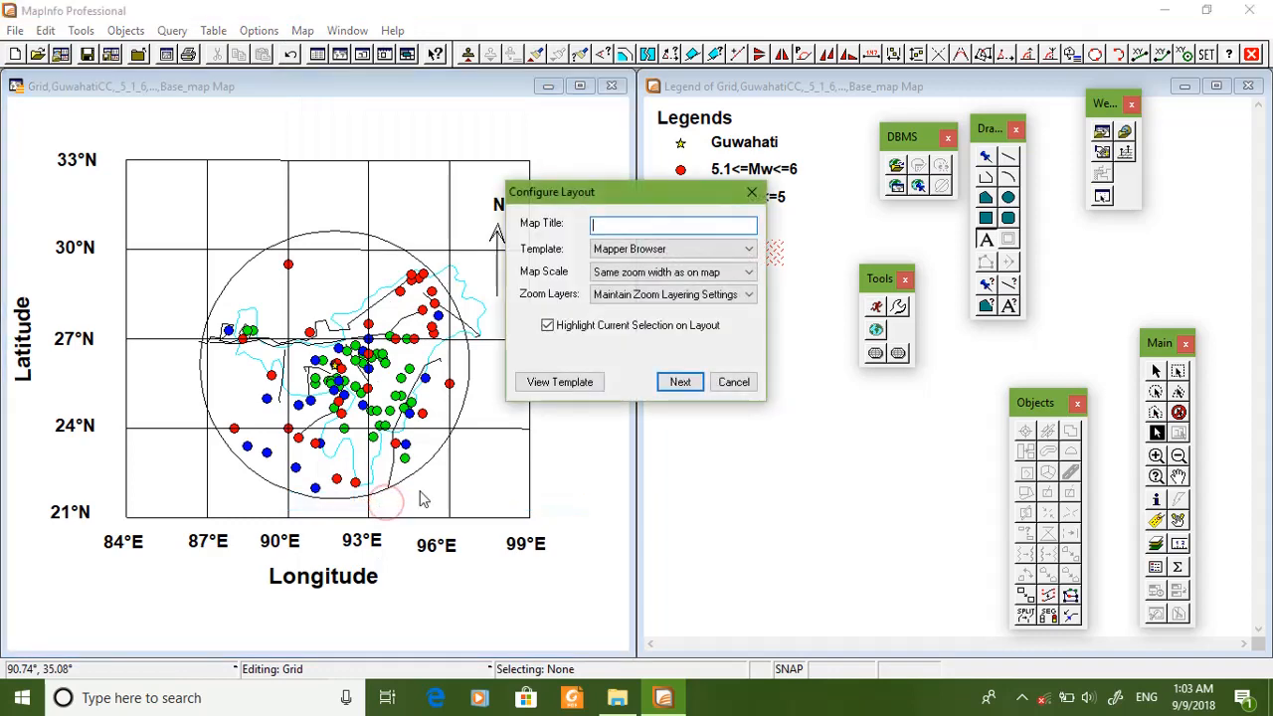
click(630, 227)
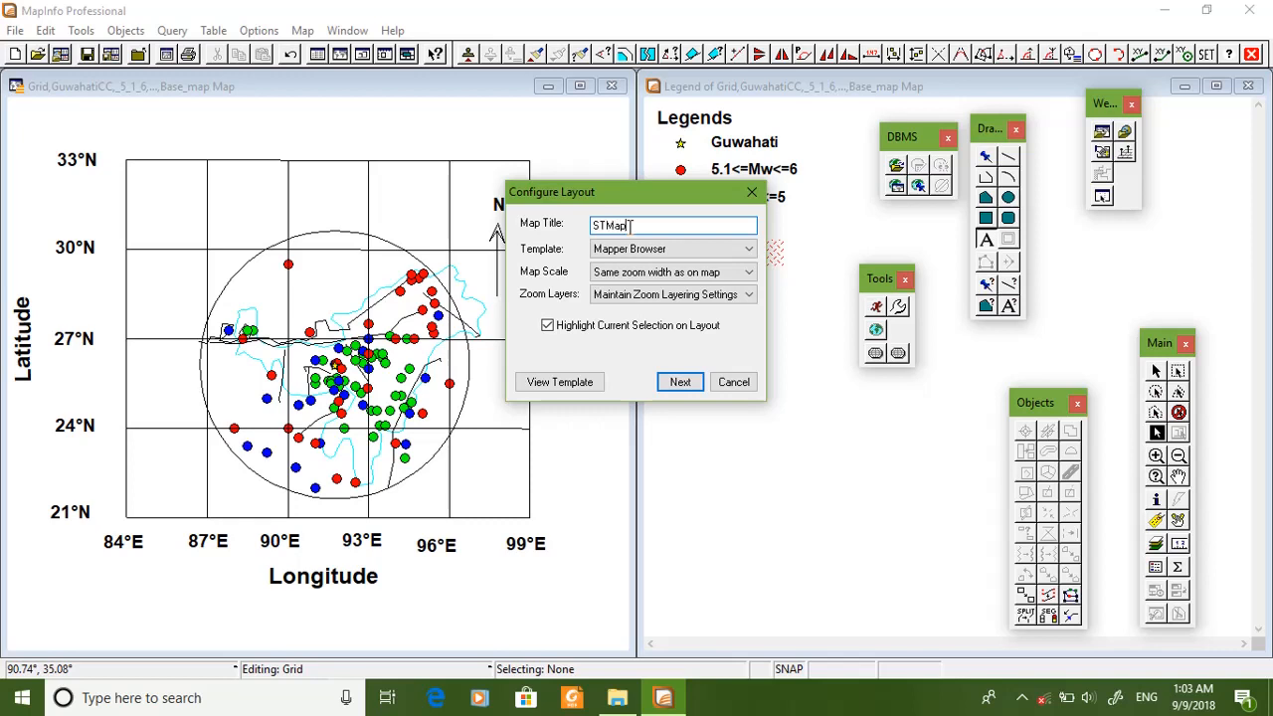
click(724, 250)
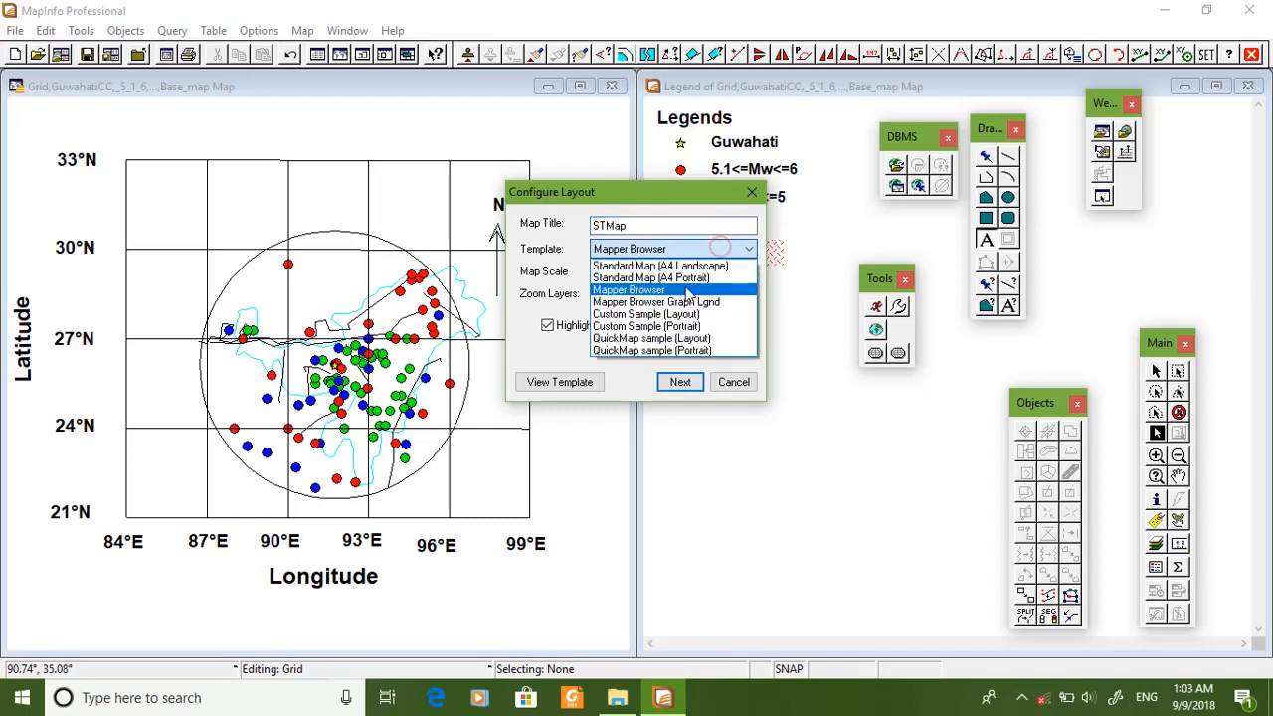
click(671, 261)
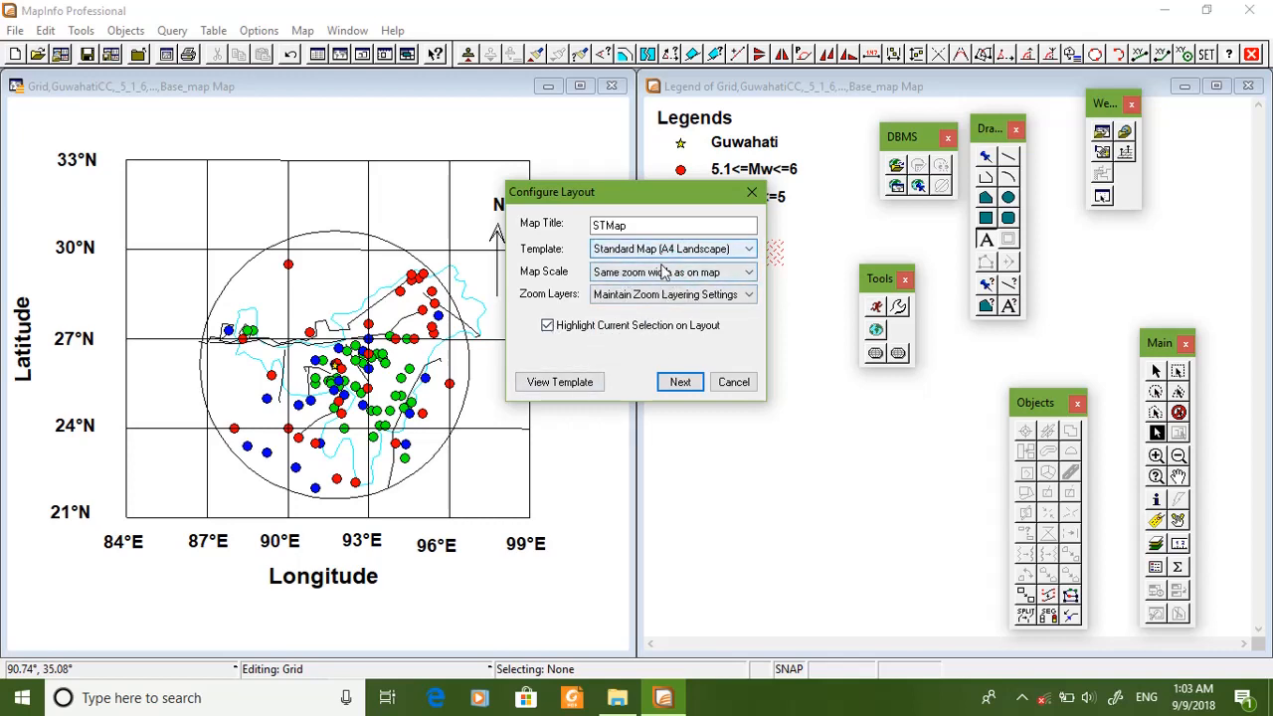
click(681, 383)
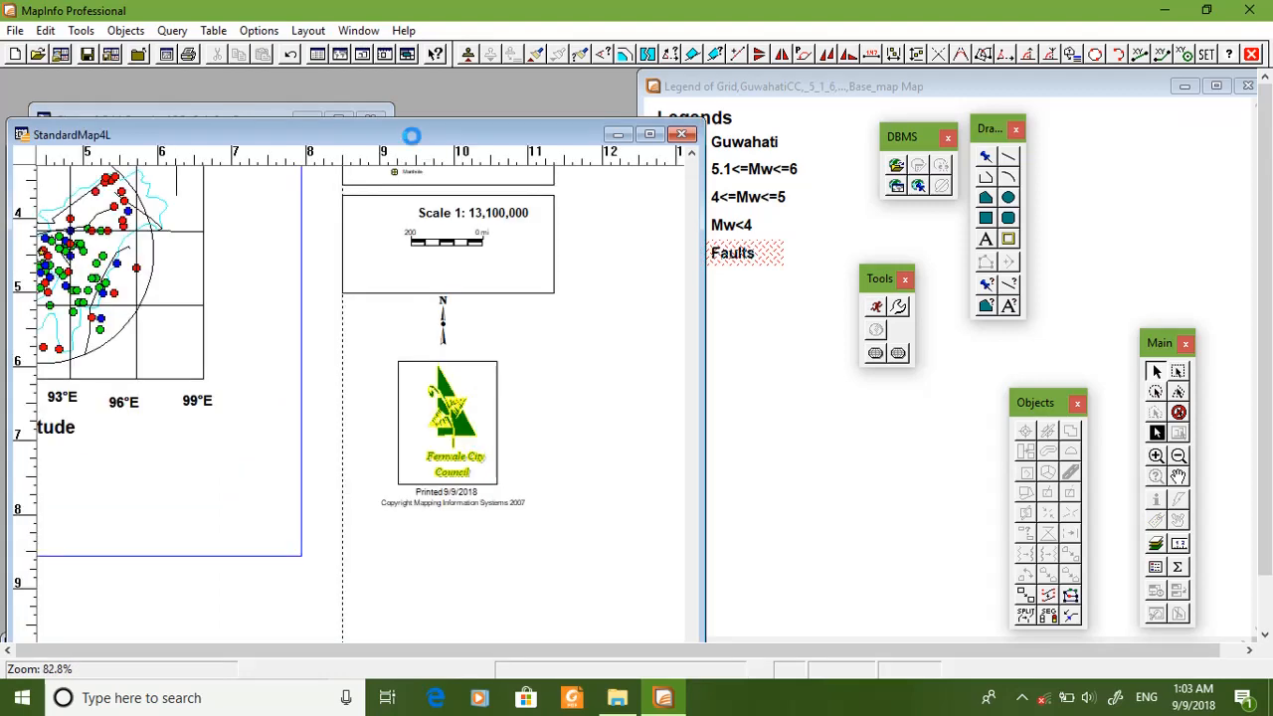
Step: Maximize the StandardMap4L layout window and bring the full map grid into view
drag(416, 144, 576, 112)
click(808, 110)
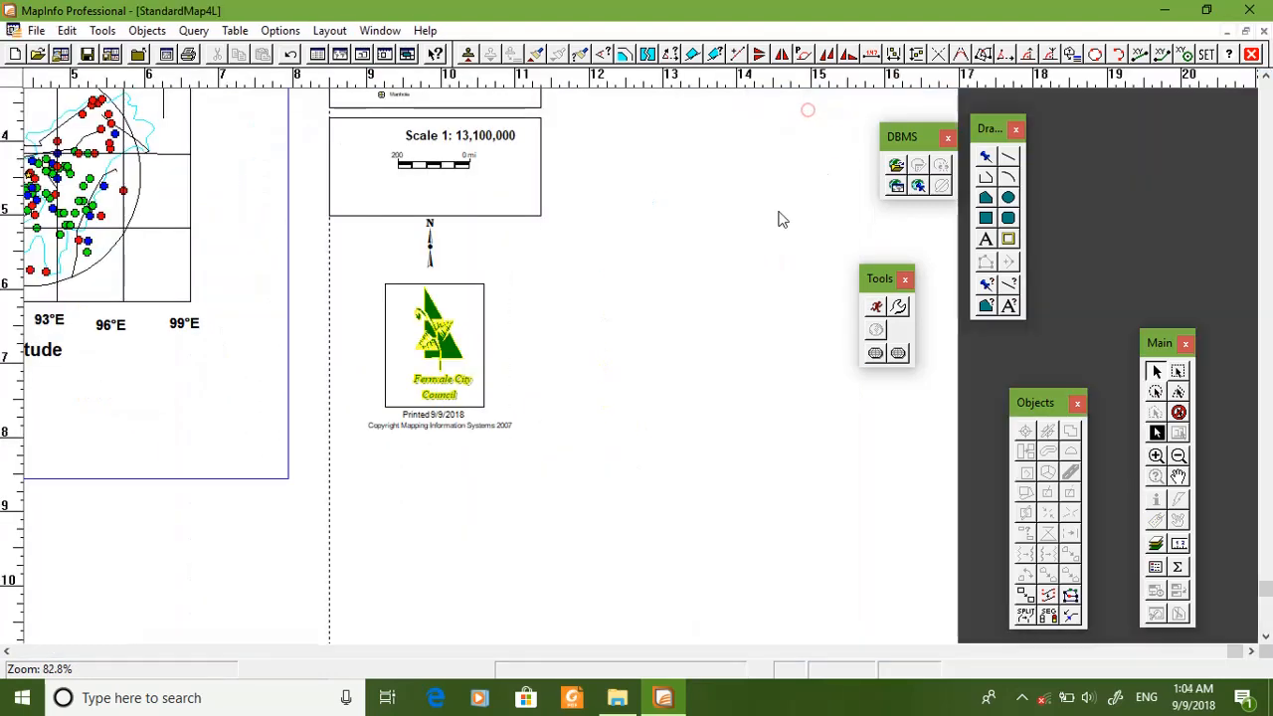
drag(1236, 650, 1108, 666)
scroll(769, 409, up, 1)
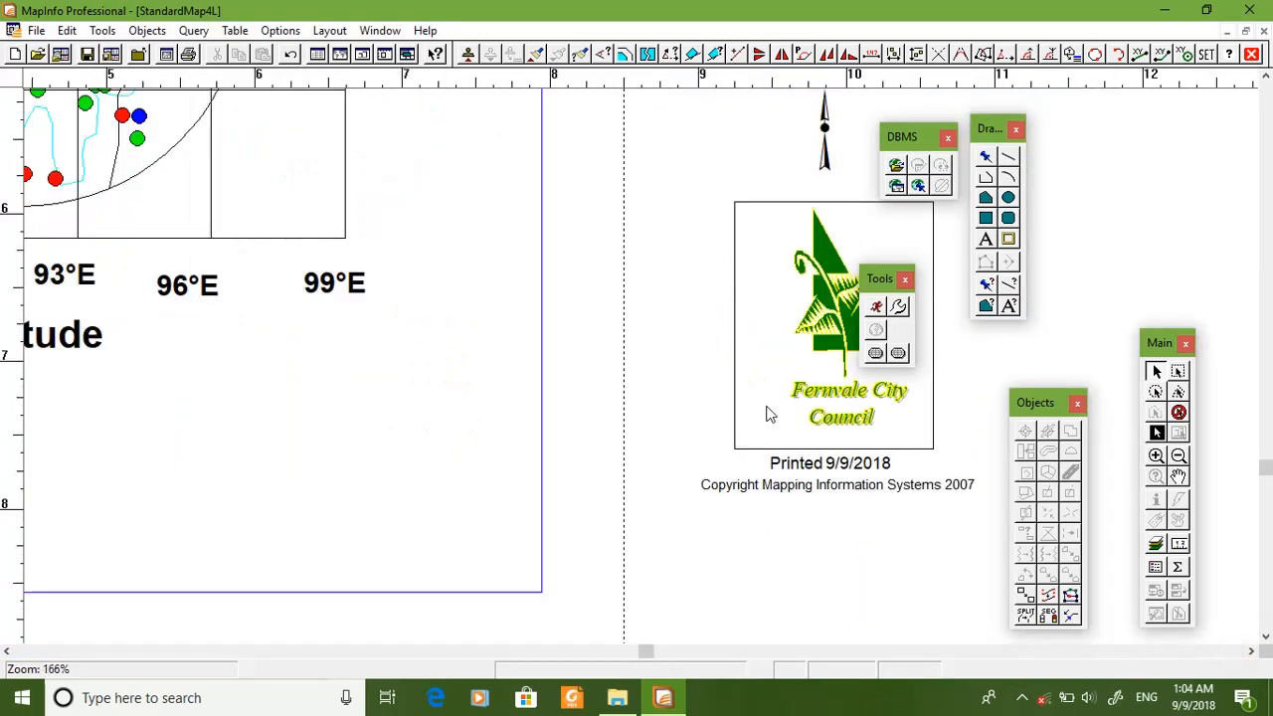
scroll(769, 409, down, 2)
scroll(72, 234, up, 1)
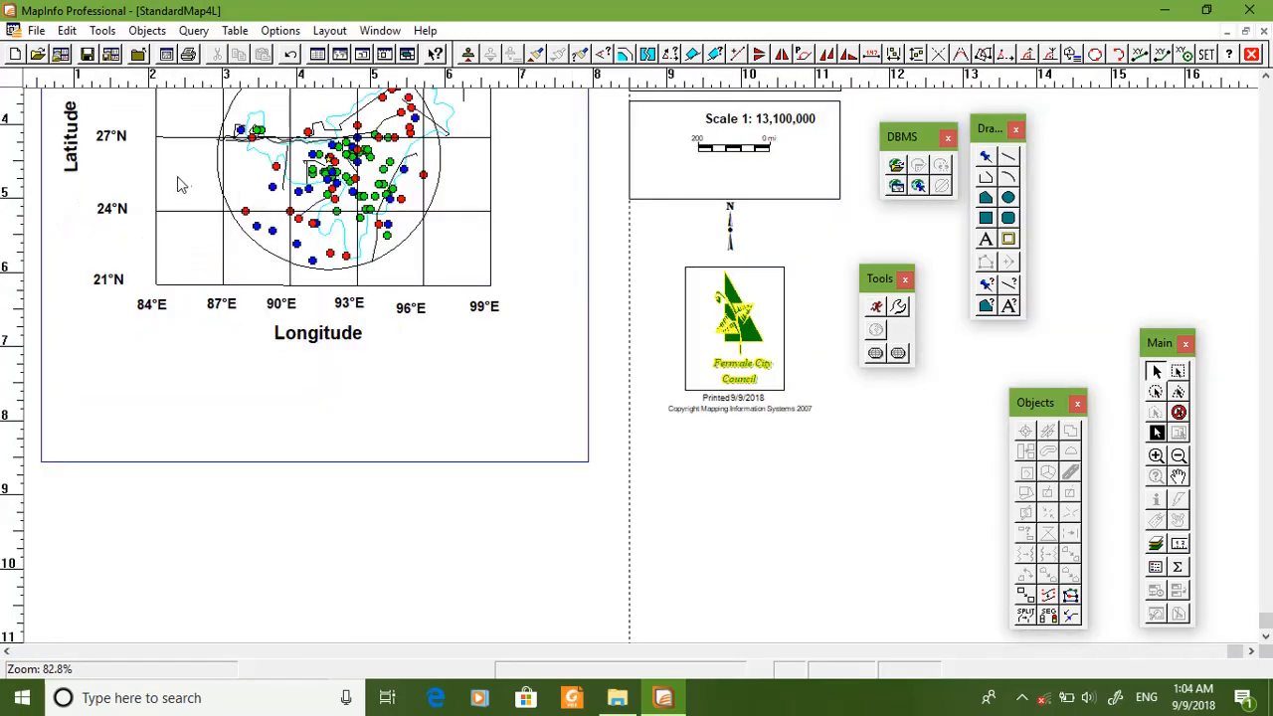
drag(1266, 625, 1268, 288)
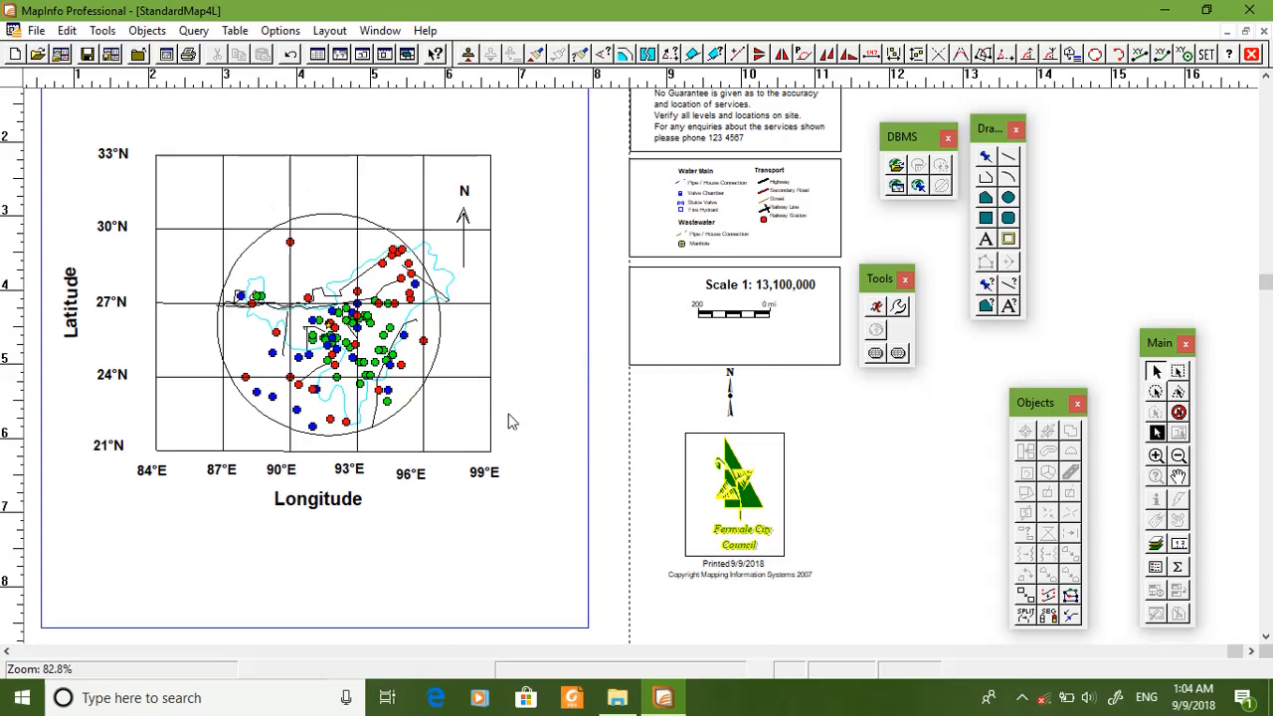
Step: Add a frame about 1.54 by 1.49 in at the map grid's upper-left corner, showing the Legend of Grid window
click(1009, 241)
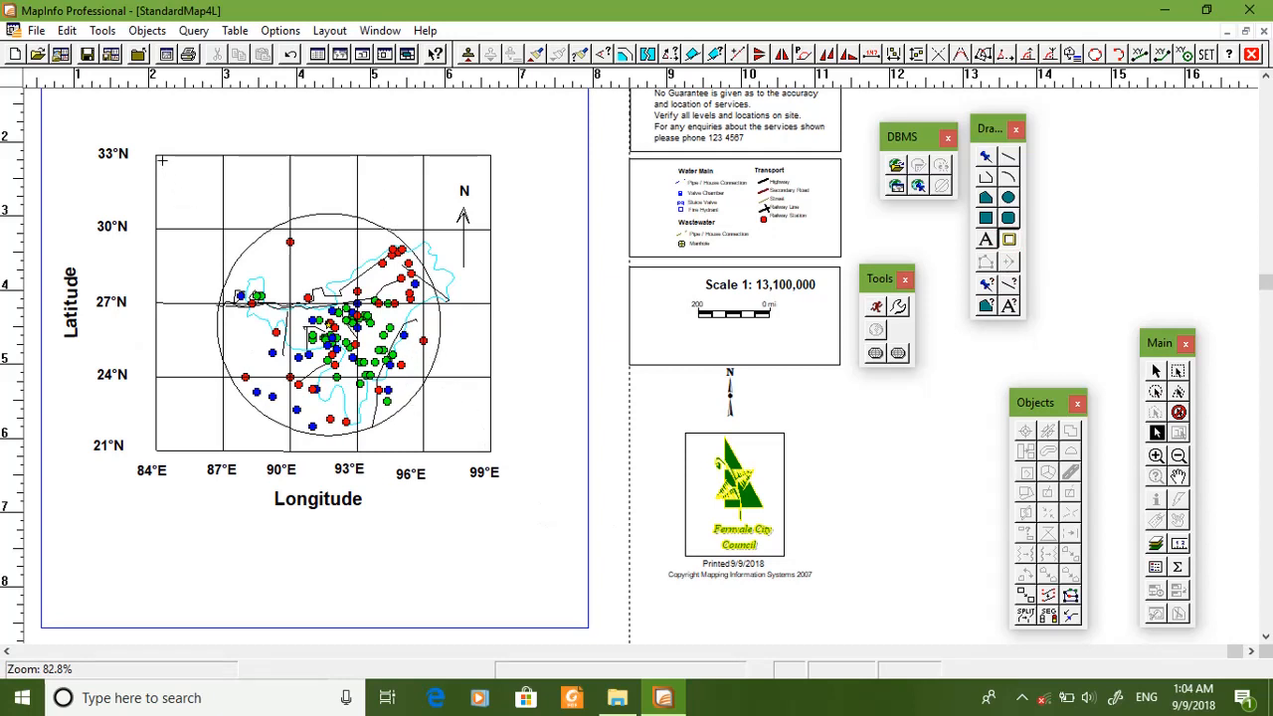
drag(162, 160, 280, 264)
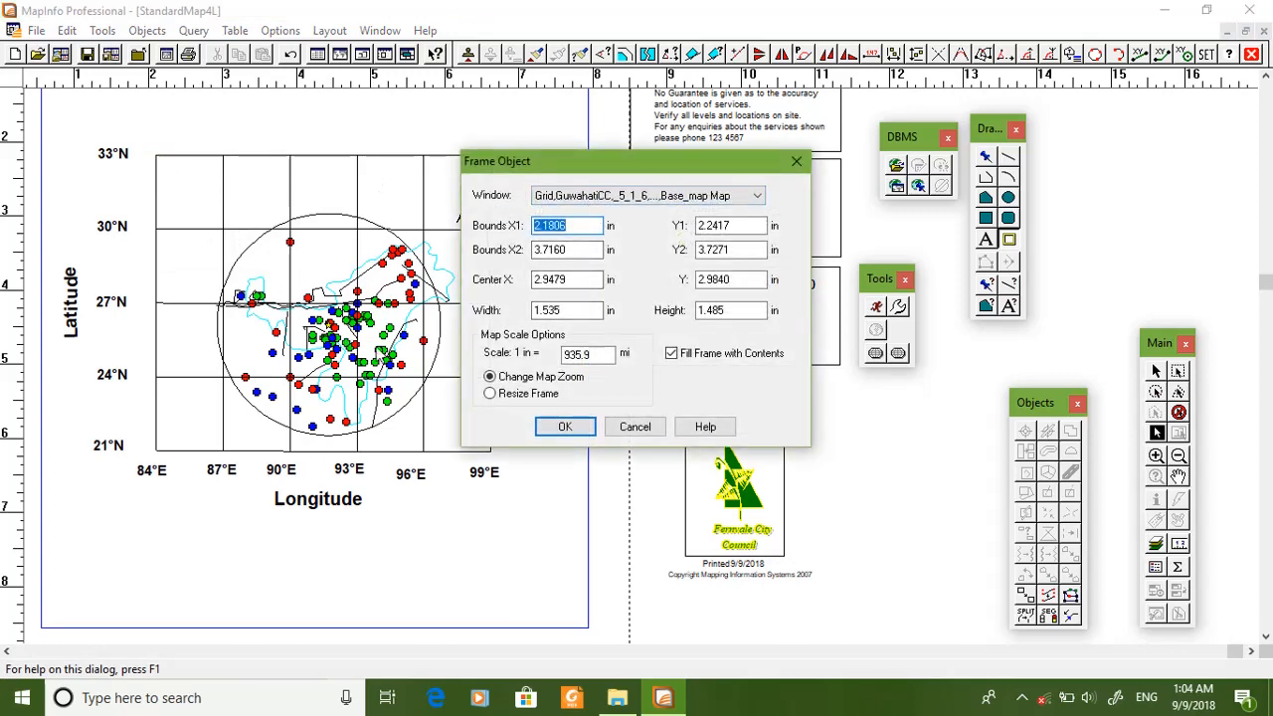
drag(487, 169, 334, 178)
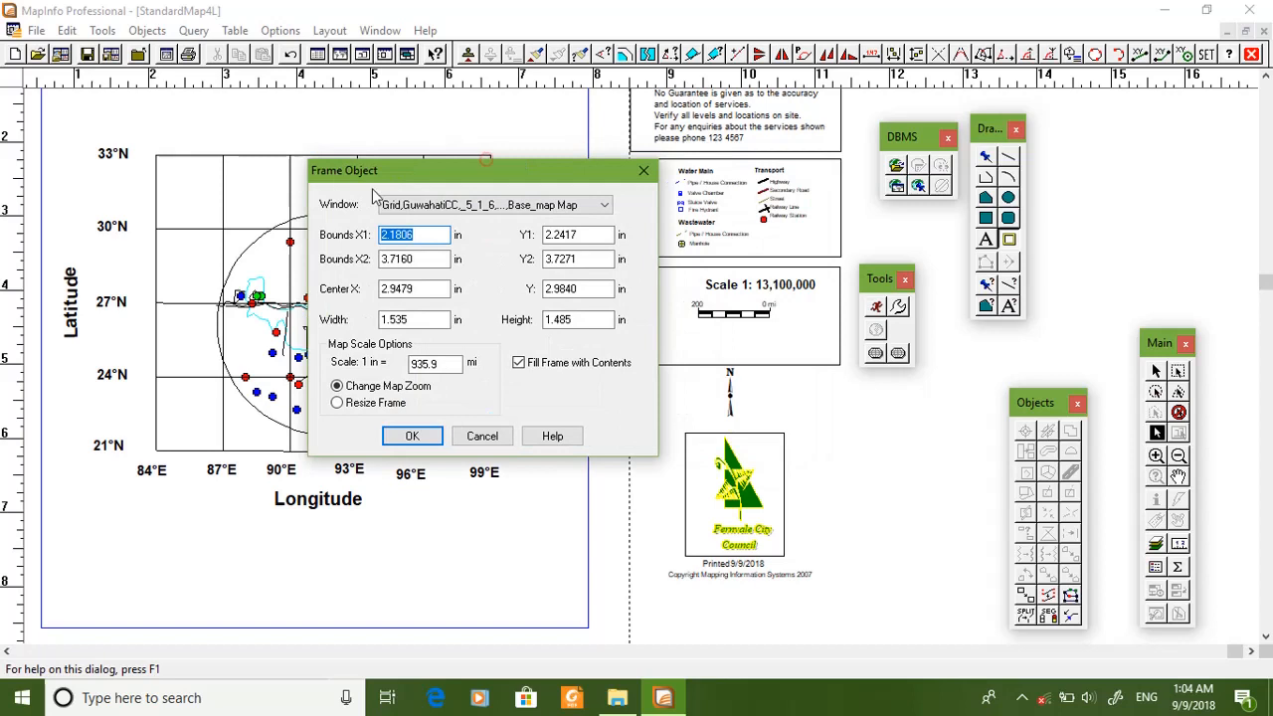
click(433, 209)
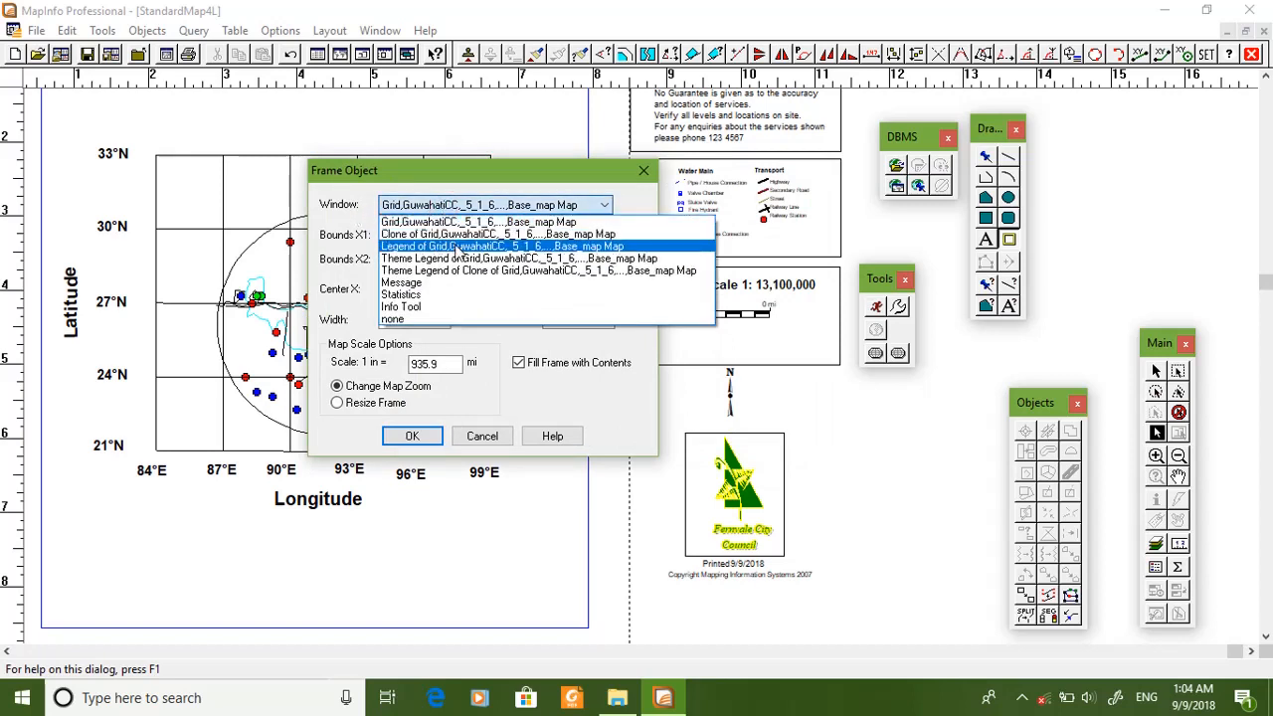
click(457, 247)
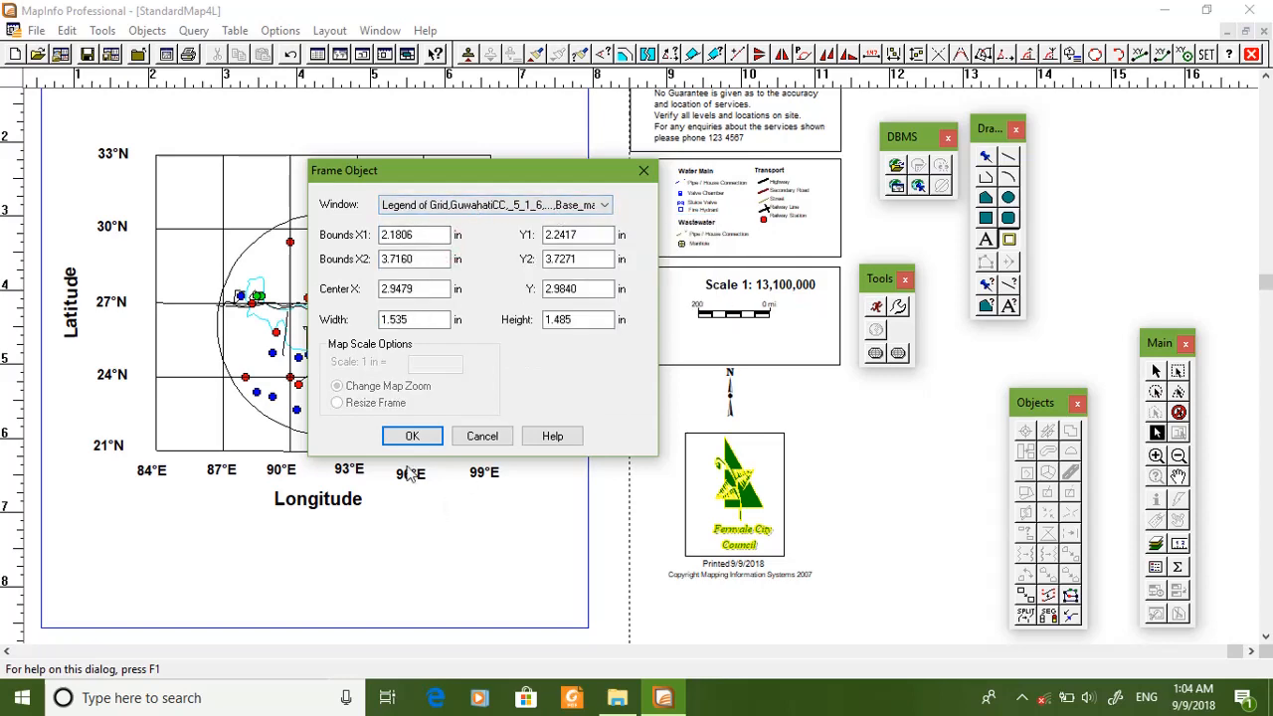
click(412, 435)
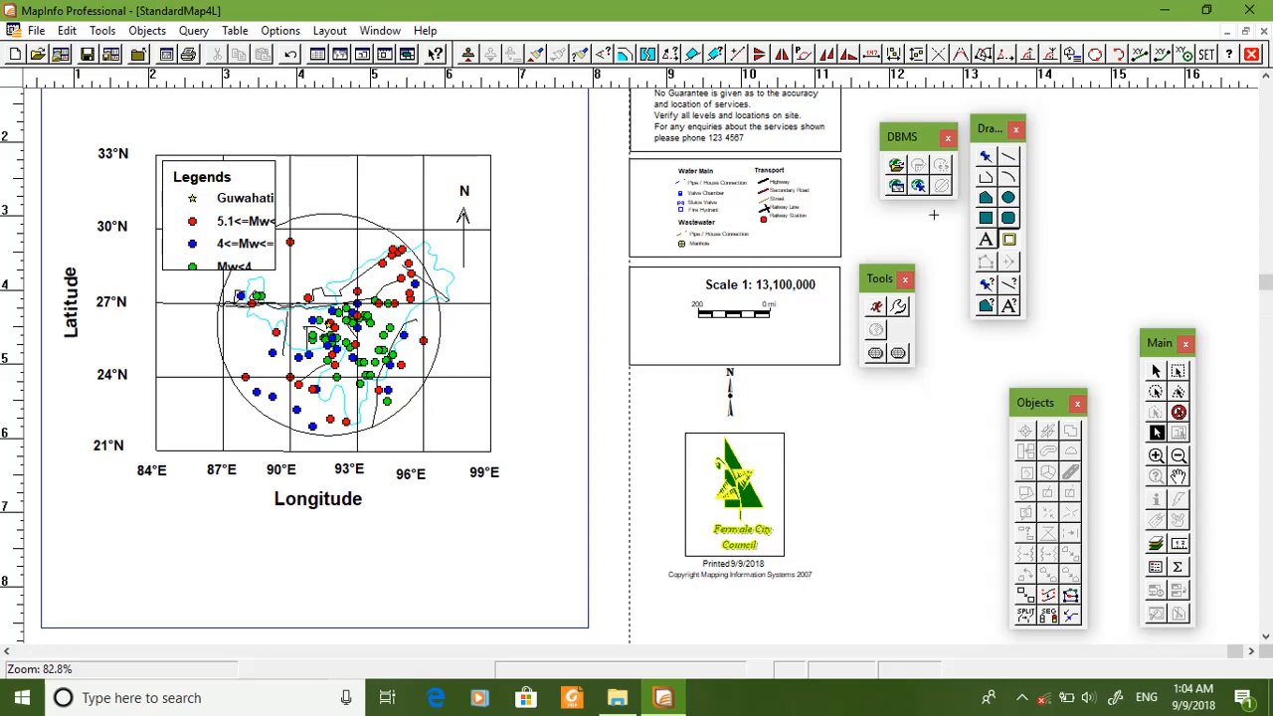
Step: Align the legend frame with the grid's upper-left corner and extend it downward to include the Faults entry
click(1156, 372)
click(212, 210)
click(212, 210)
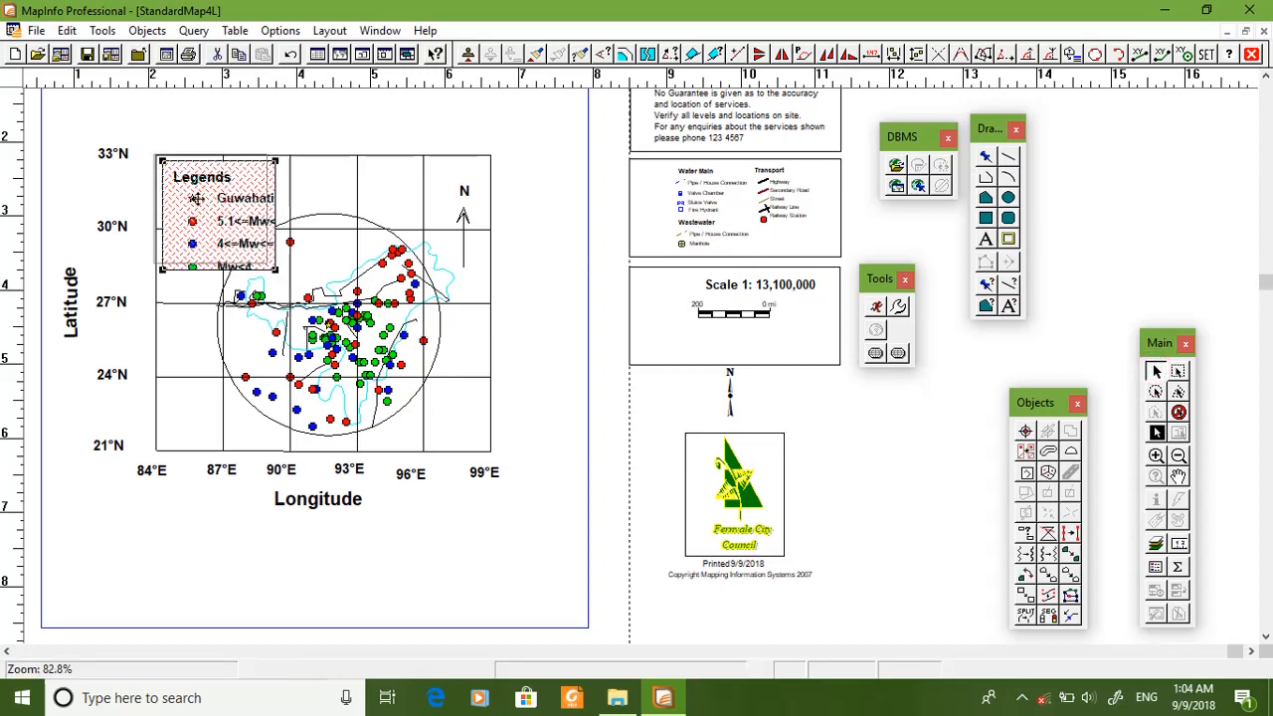
drag(196, 198, 190, 193)
drag(267, 264, 276, 305)
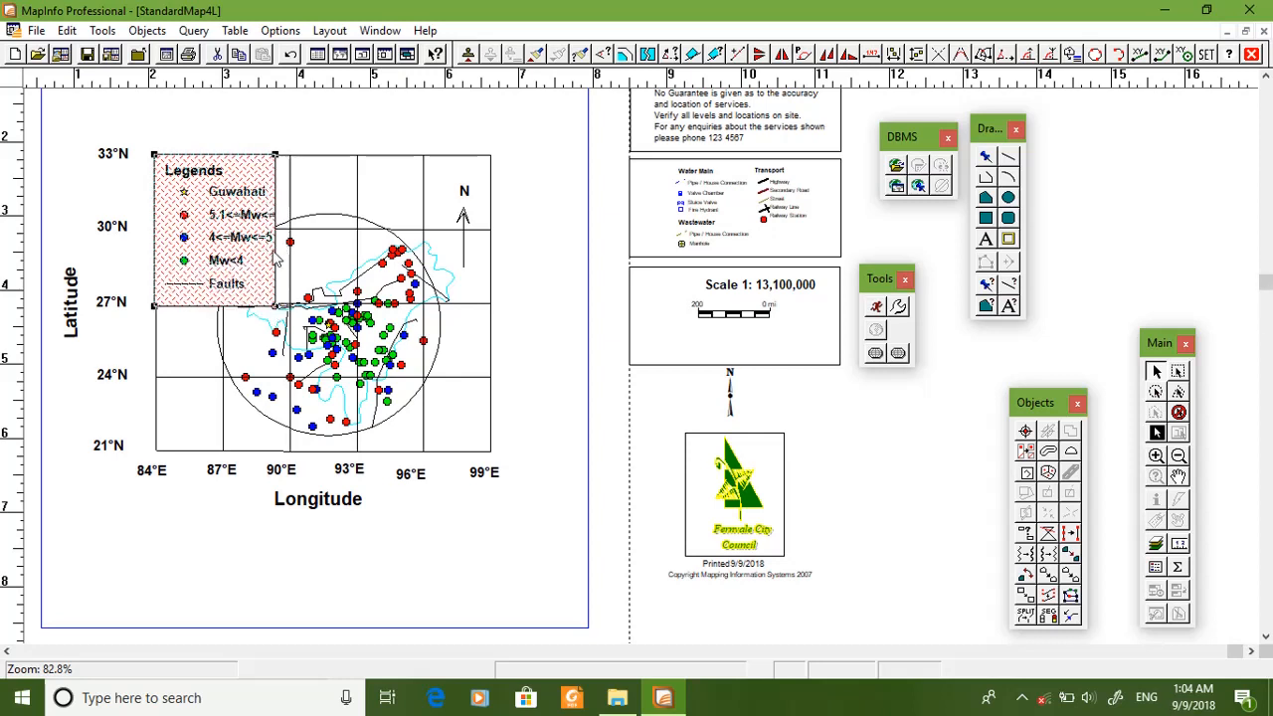
click(281, 279)
click(617, 389)
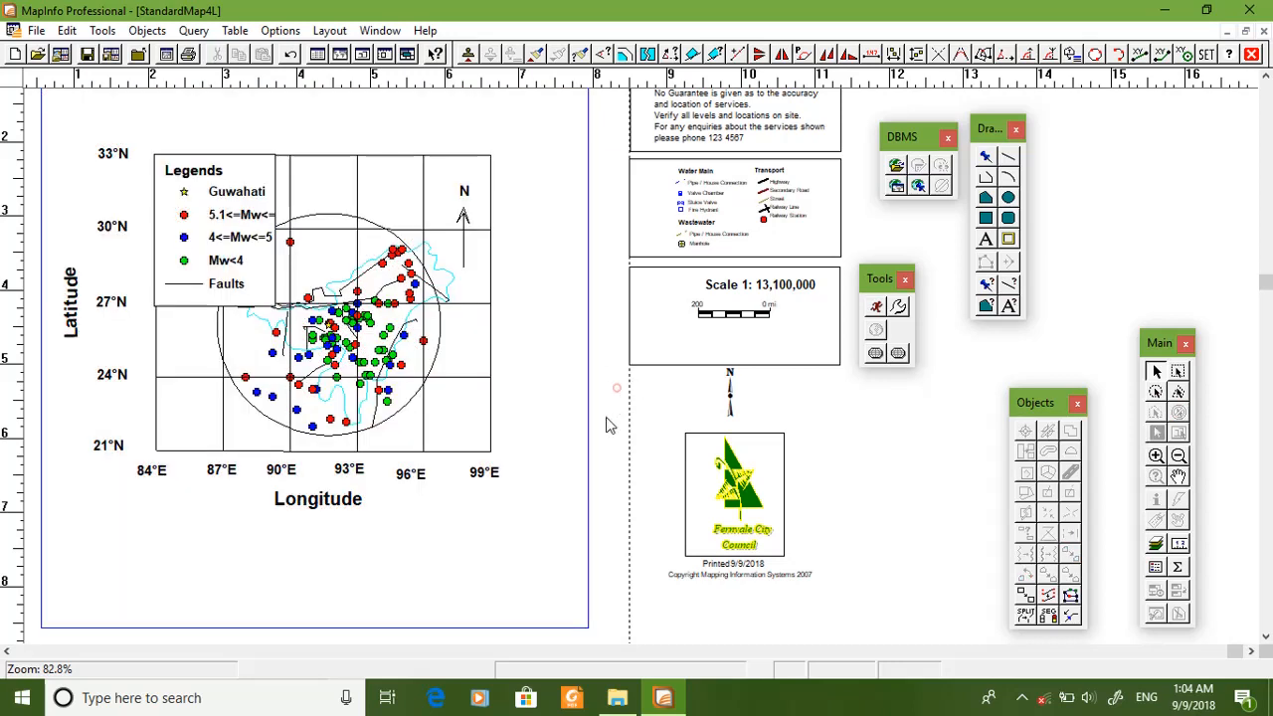
Step: Set the legend frame's fill pattern and border style to None
click(261, 284)
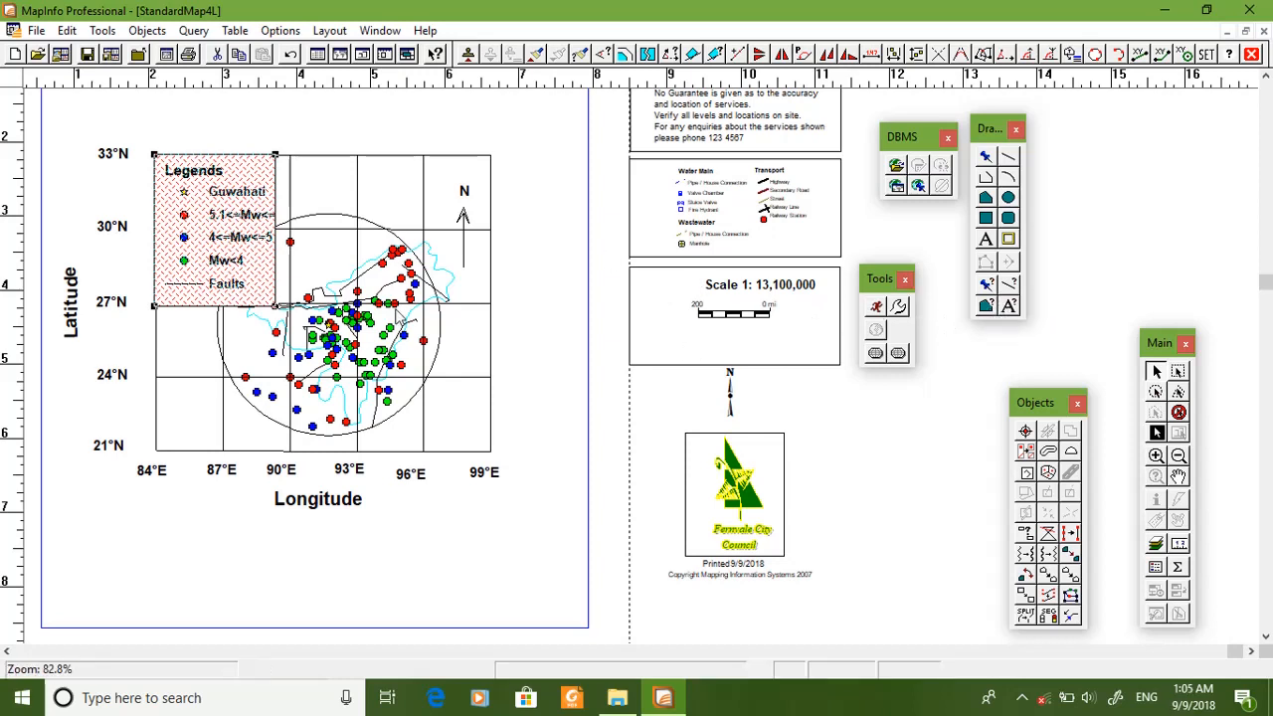
click(986, 312)
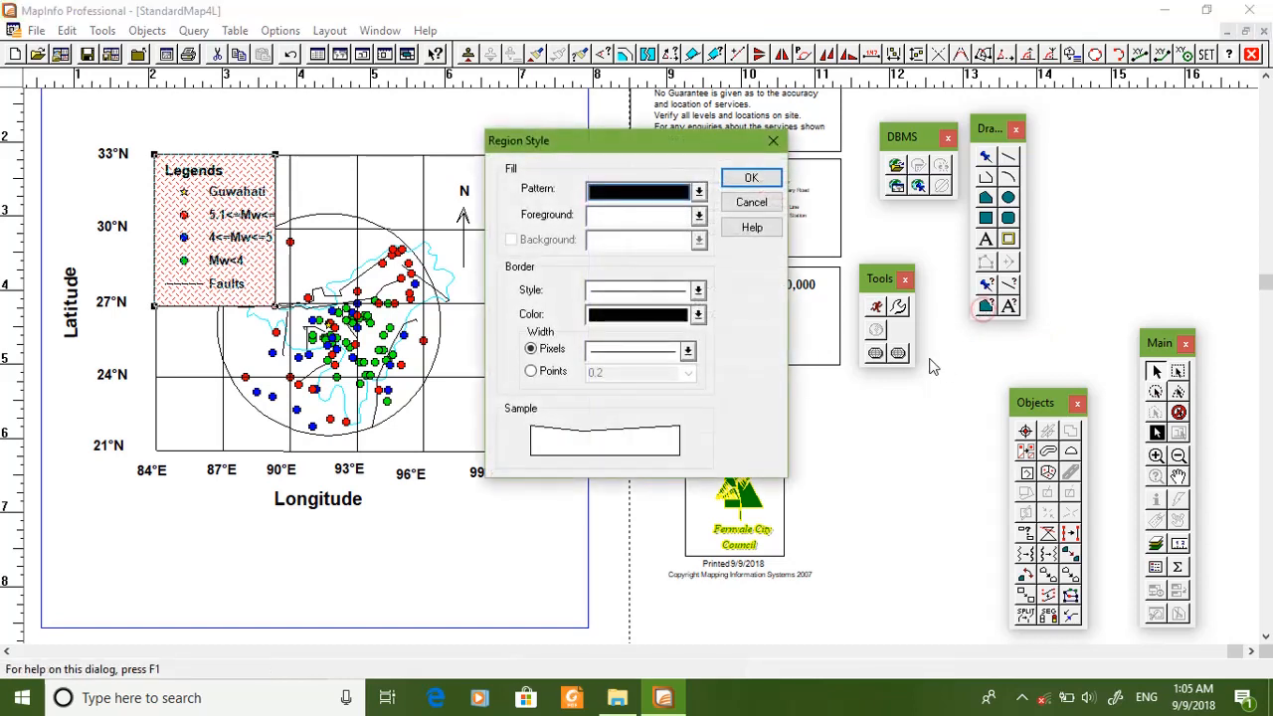
click(700, 190)
click(683, 270)
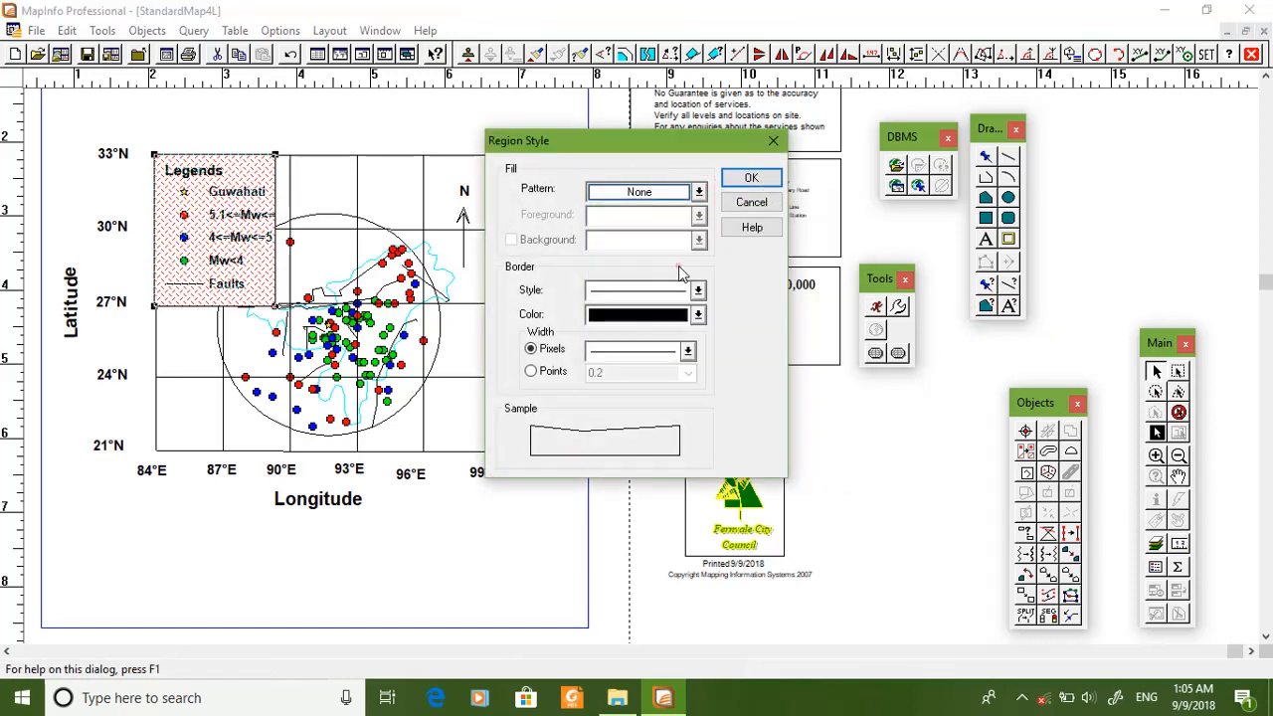
click(699, 290)
click(680, 362)
click(751, 177)
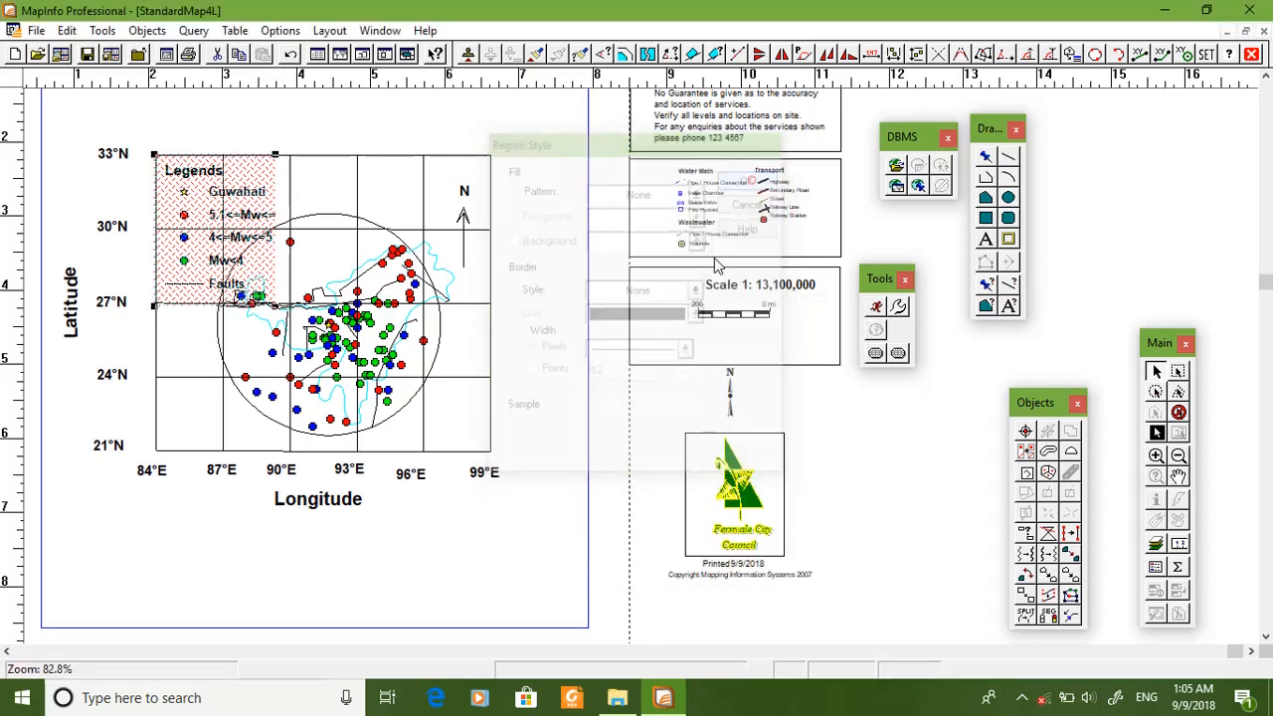
click(664, 416)
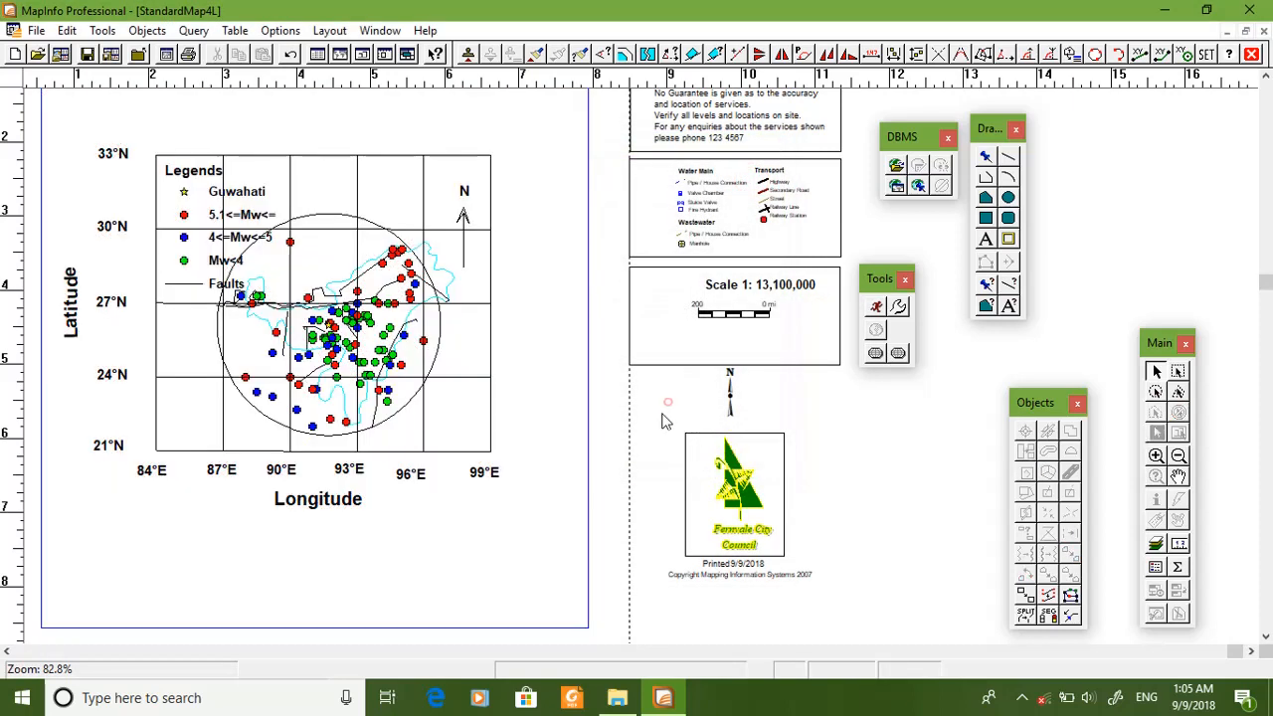
Step: Widen the legend frame slightly to fit the full "5.1<=Mw<=6" label
click(268, 220)
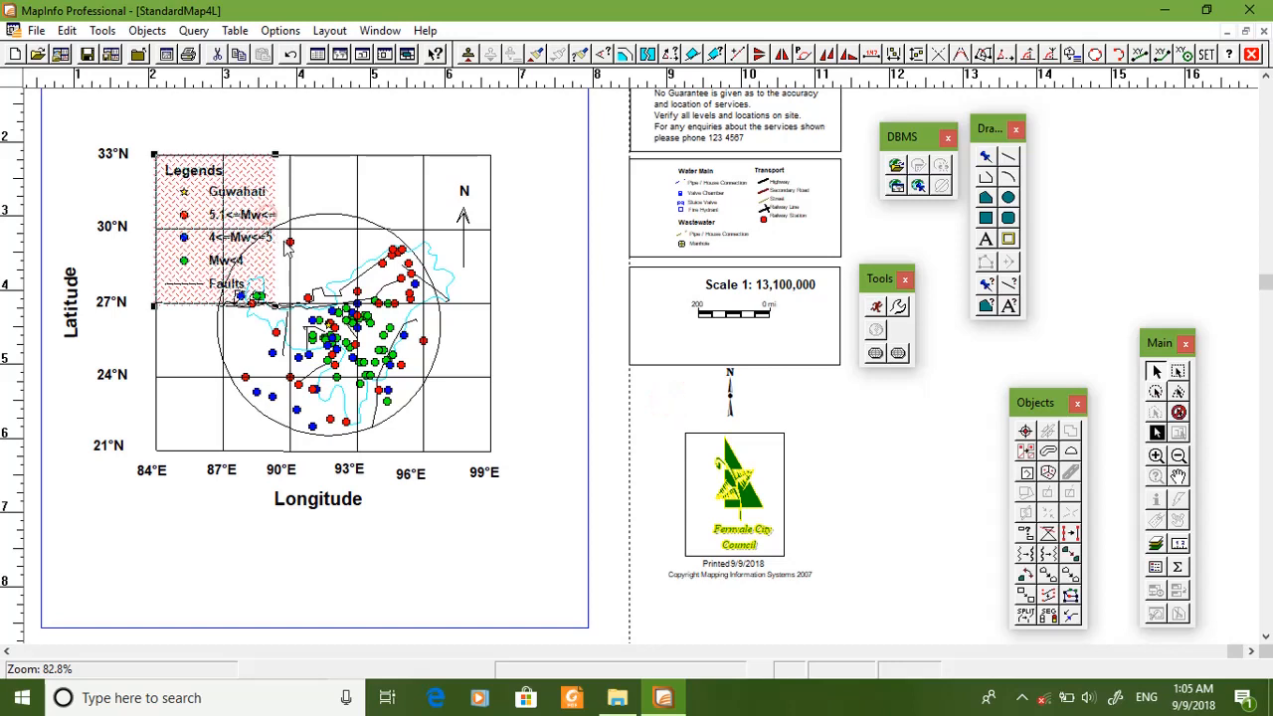
drag(276, 307, 289, 308)
click(562, 415)
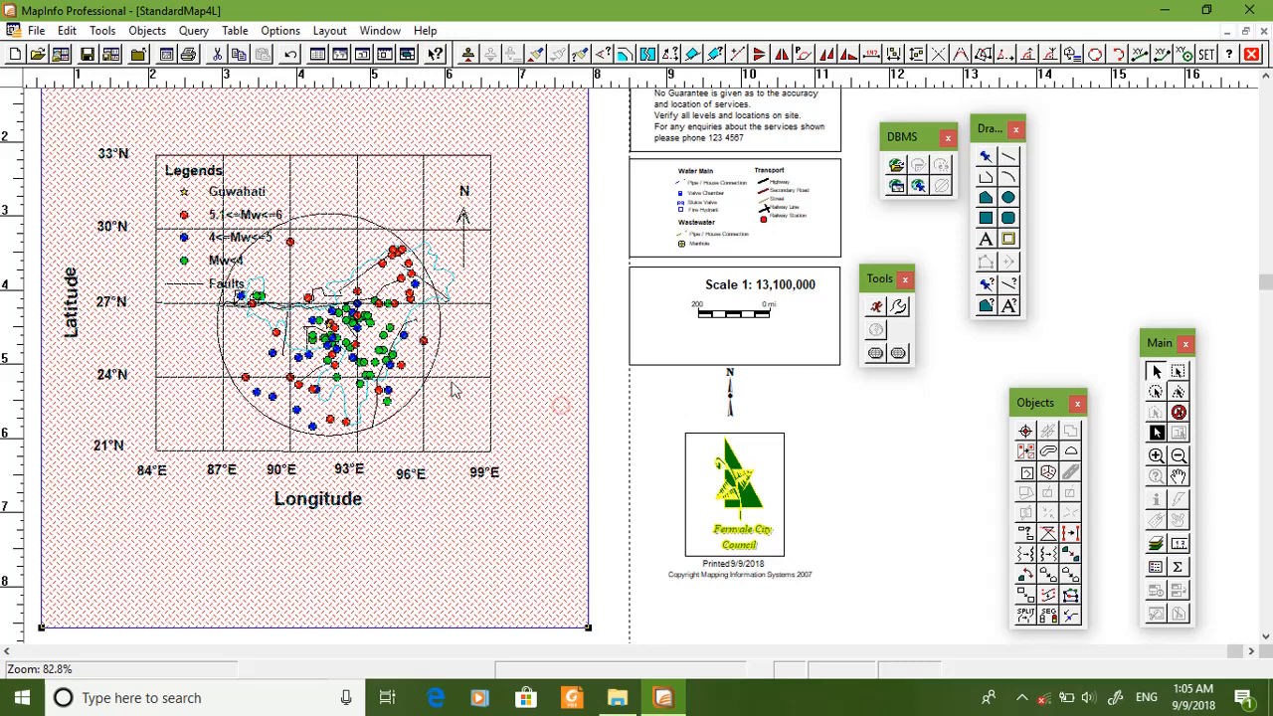
click(653, 464)
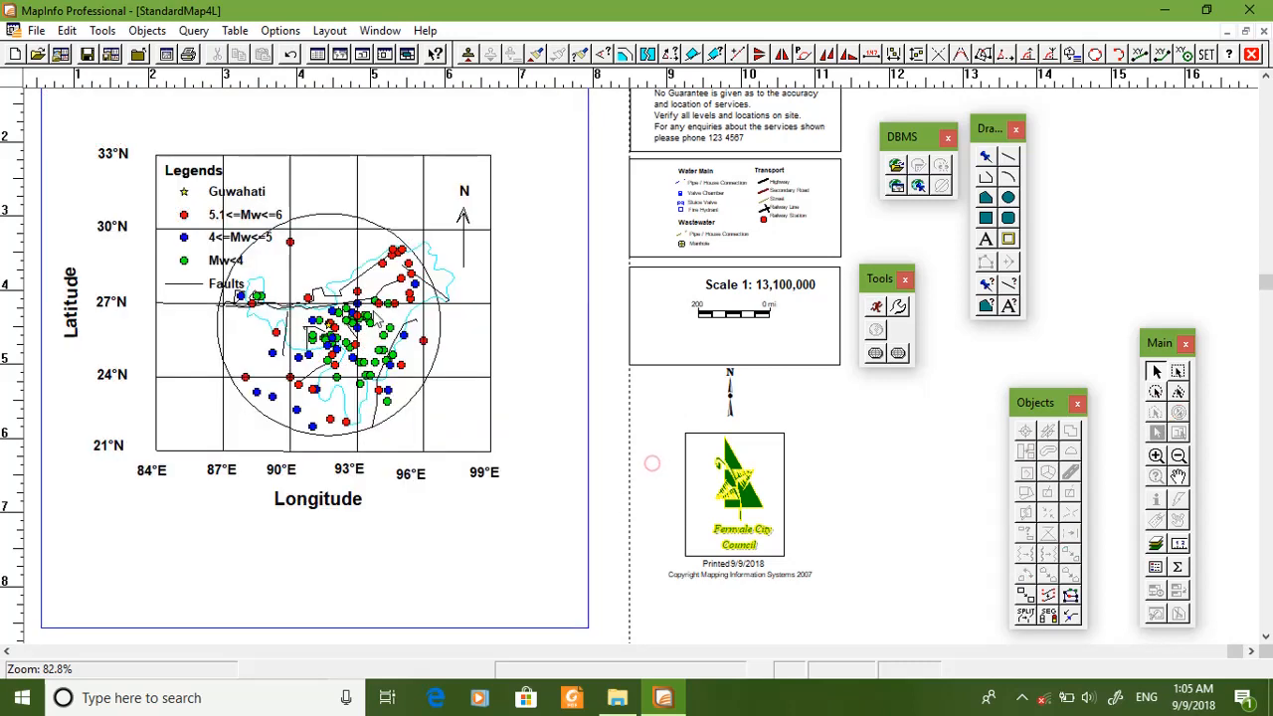
Step: Export the layout window as a Windows Bitmap named STNEI.BMP in the mapinfo folder on the Desktop
click(36, 31)
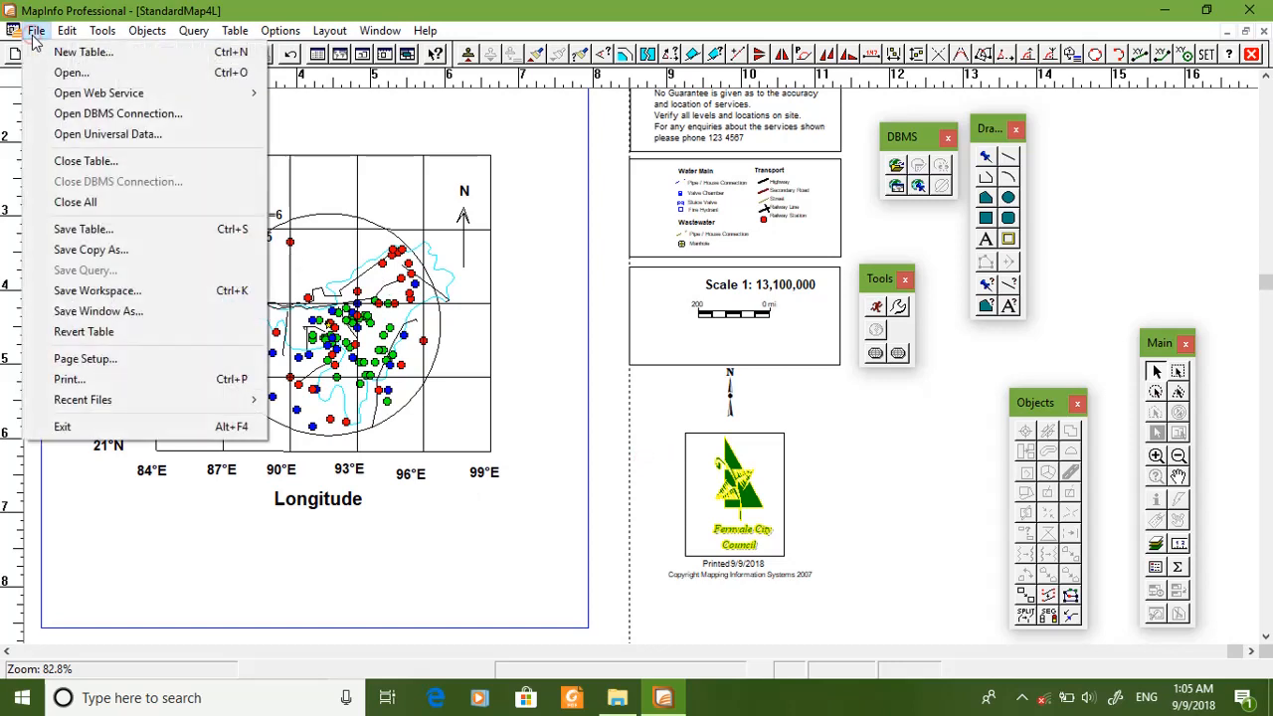
click(99, 313)
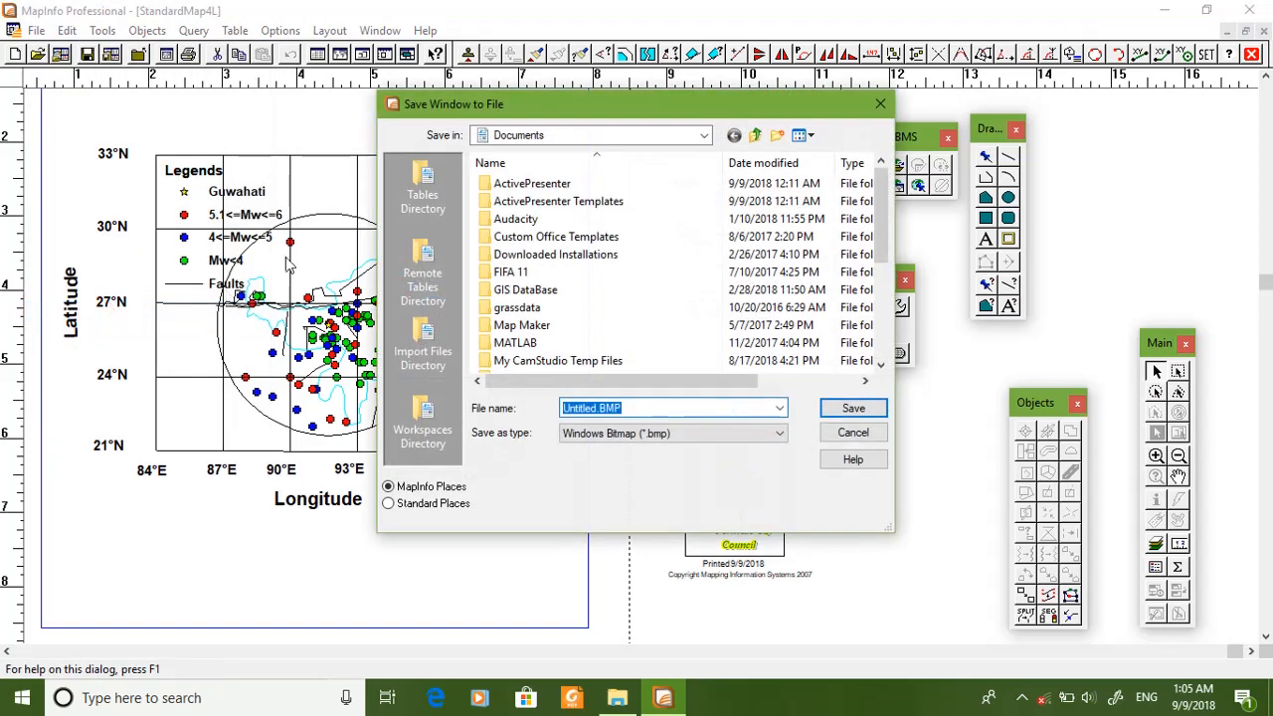
click(388, 503)
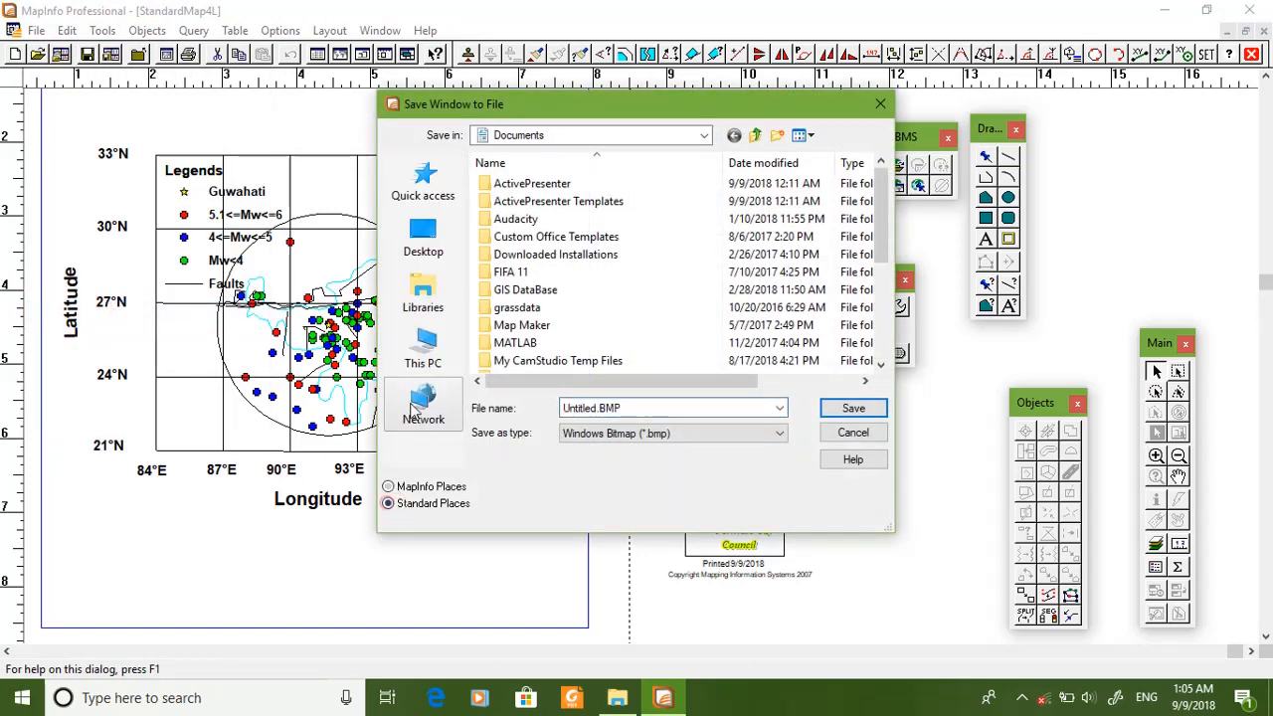
click(420, 246)
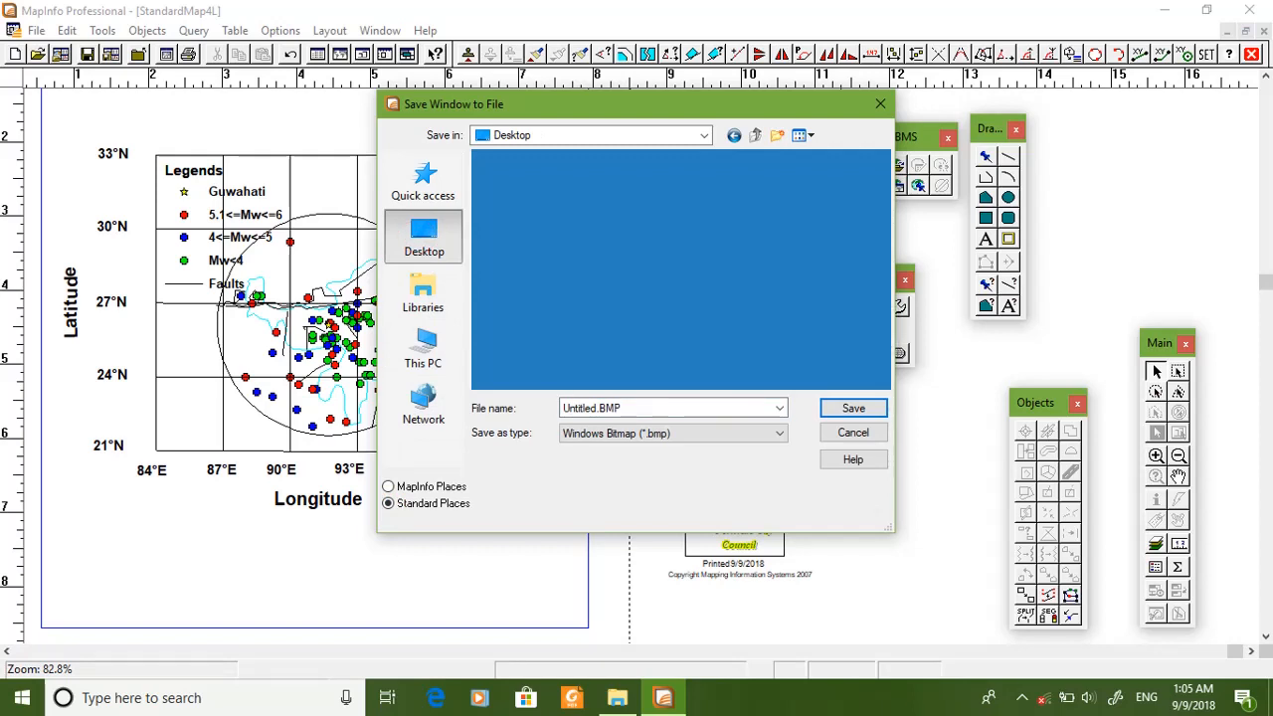
click(636, 434)
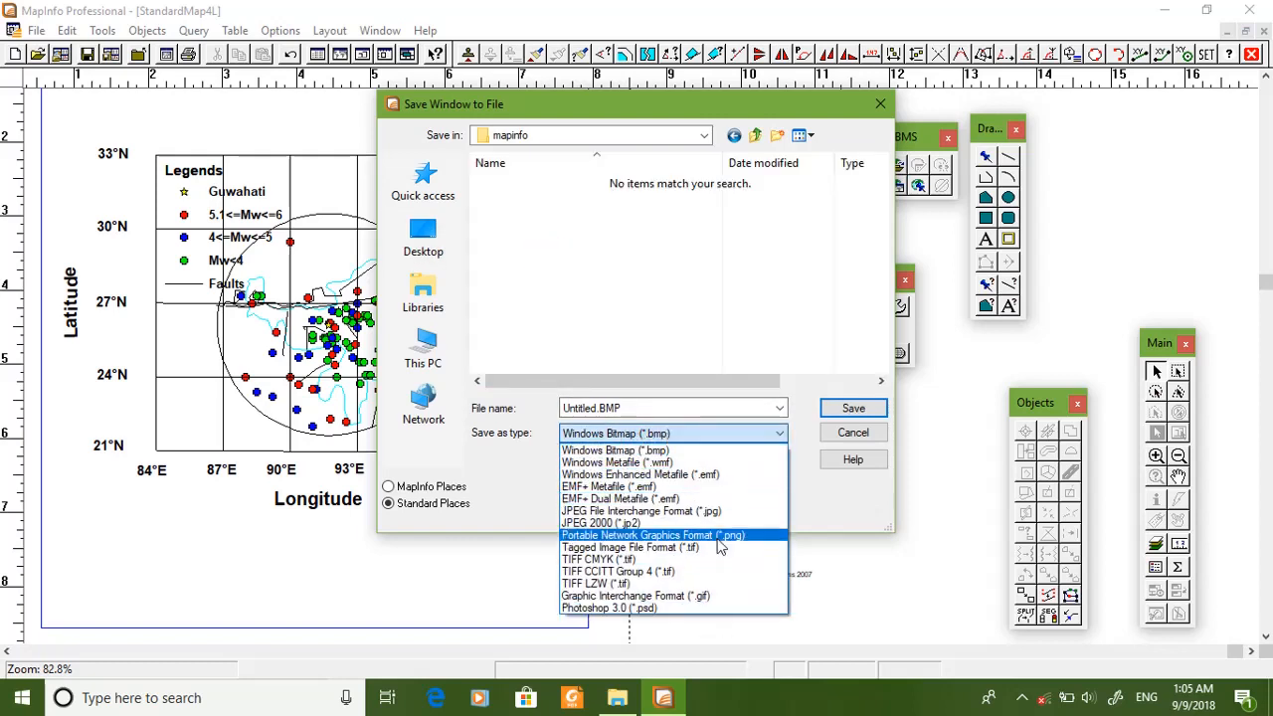
click(674, 410)
double_click(593, 408)
text(ST)
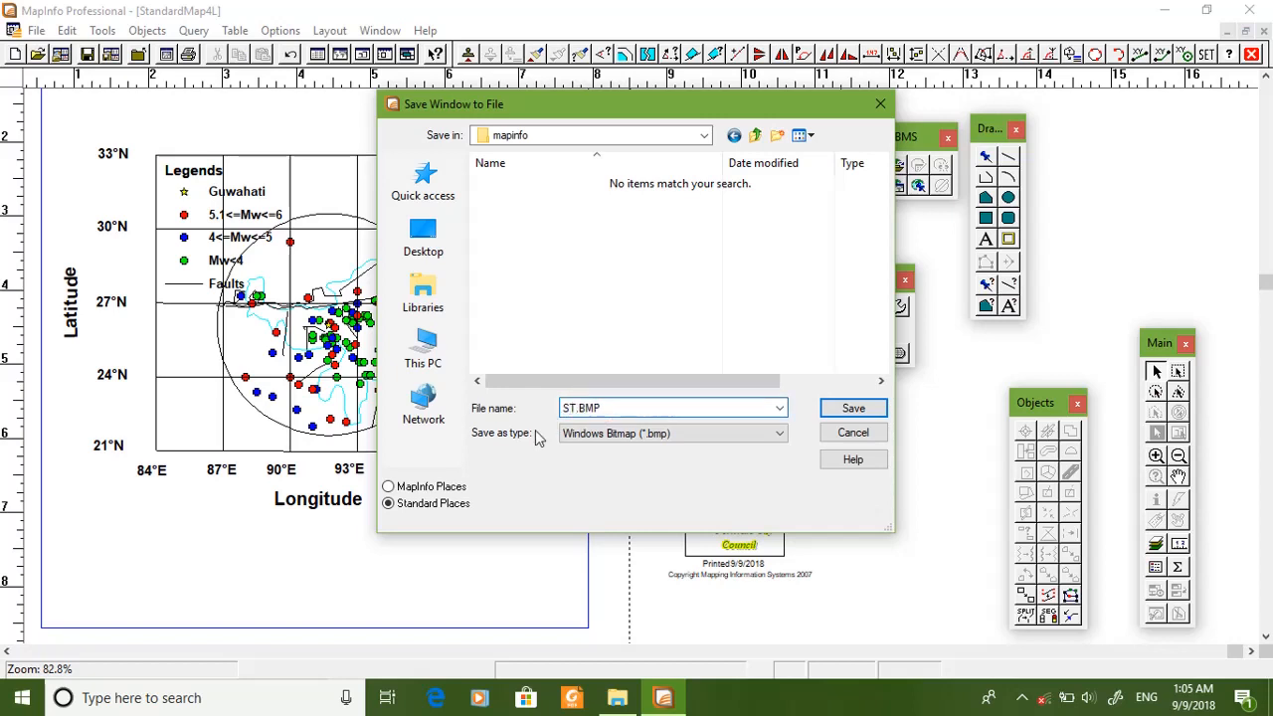
text(NEI)
click(853, 408)
Step: Set the exported image's custom width to 3000 pixels and save it
key(Tab)
text(3000)
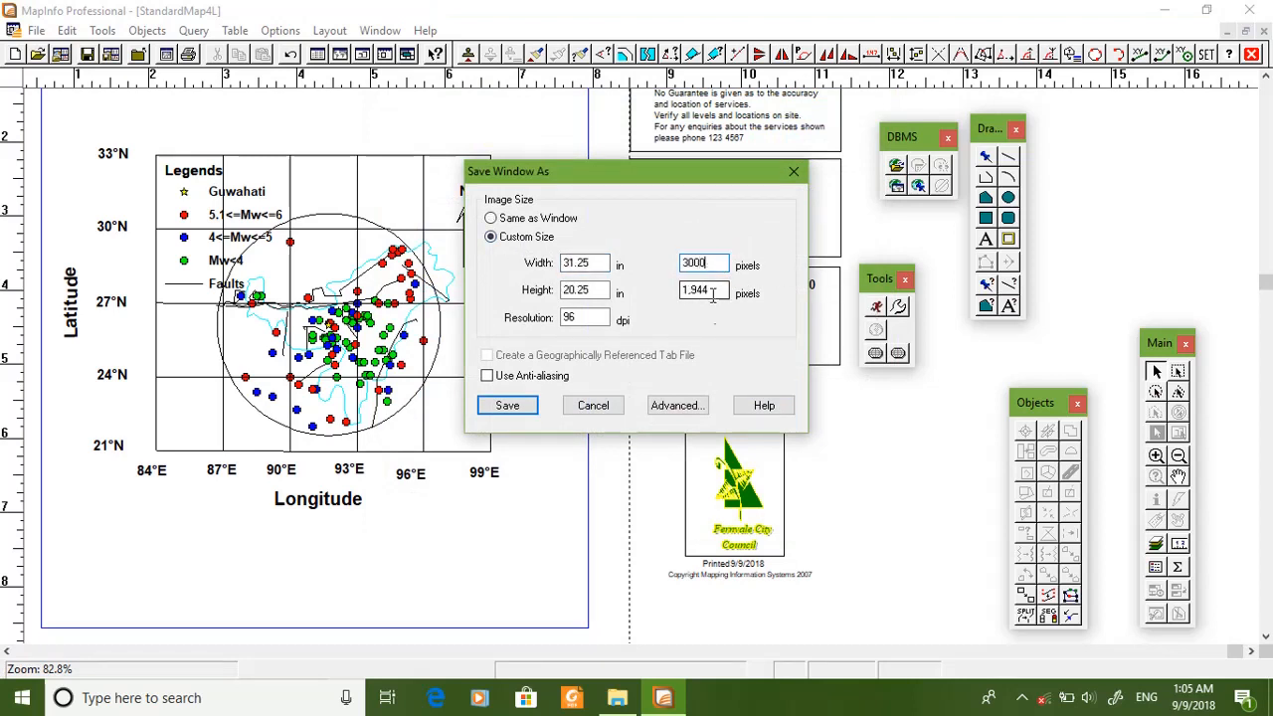
click(506, 406)
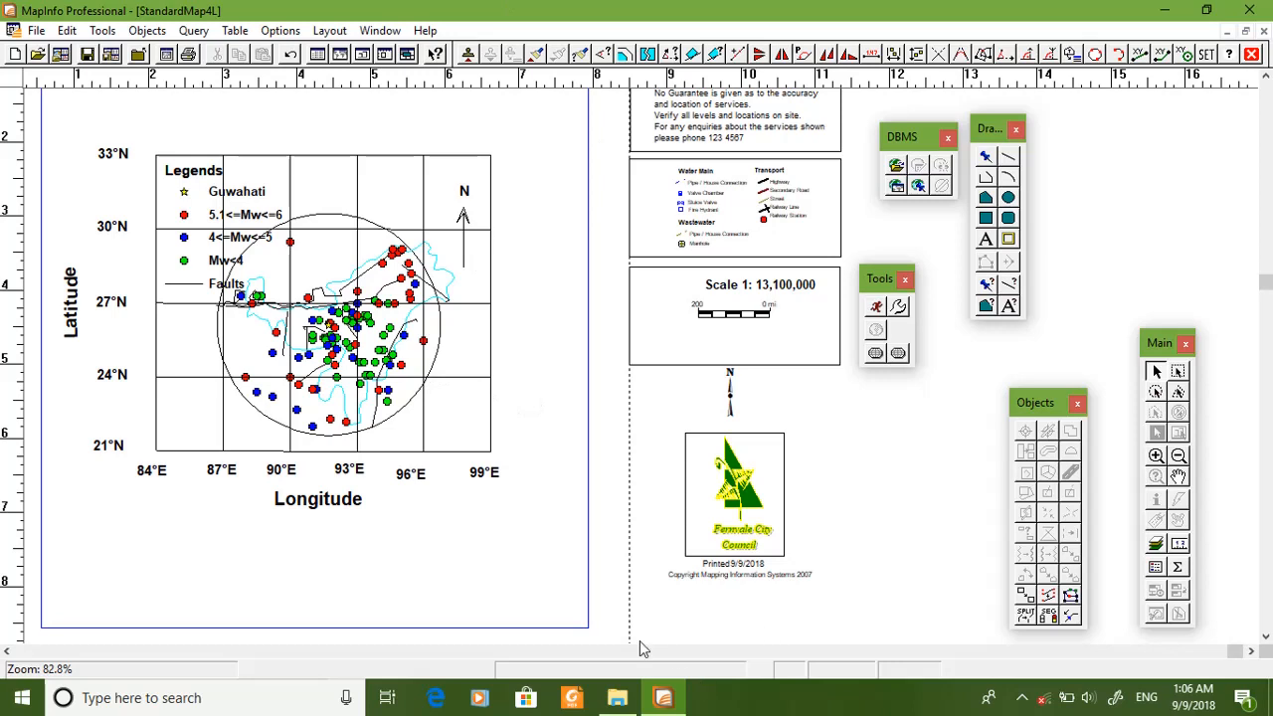
Step: Switch to the mapinfo folder in File Explorer and open STNEI.BMP for editing in Paint
click(609, 701)
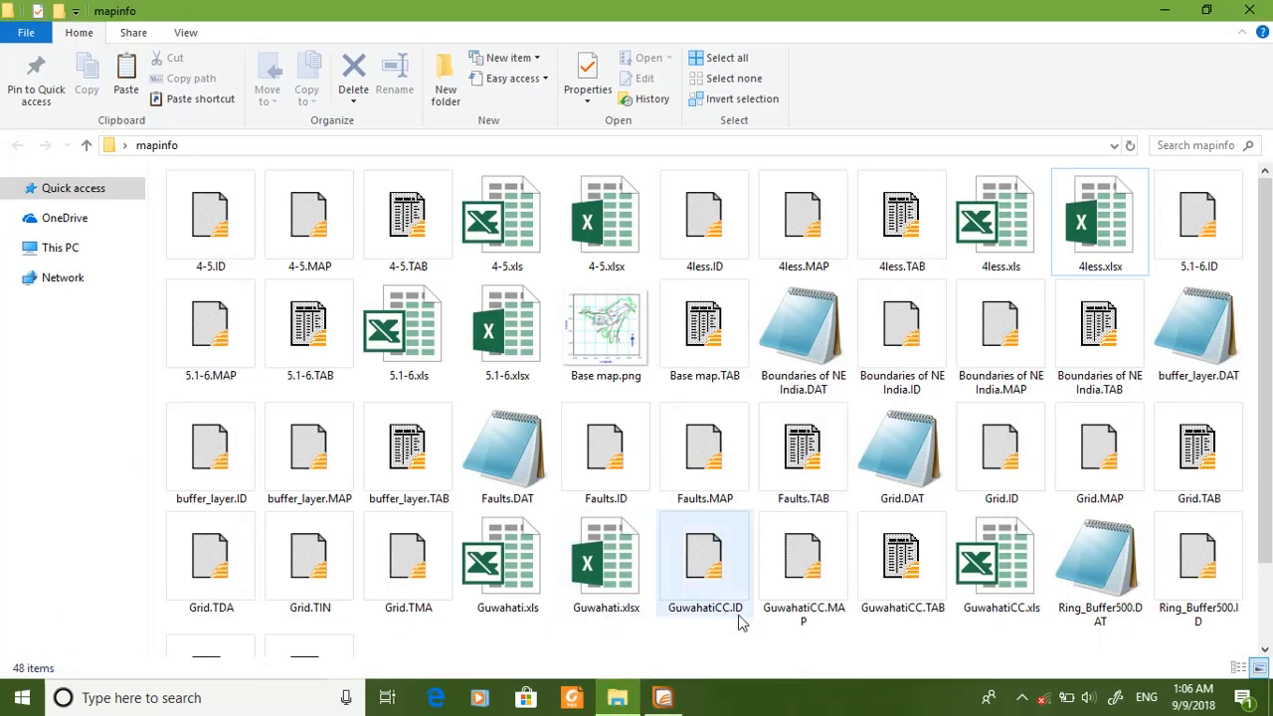
scroll(736, 574, down, 1)
click(388, 609)
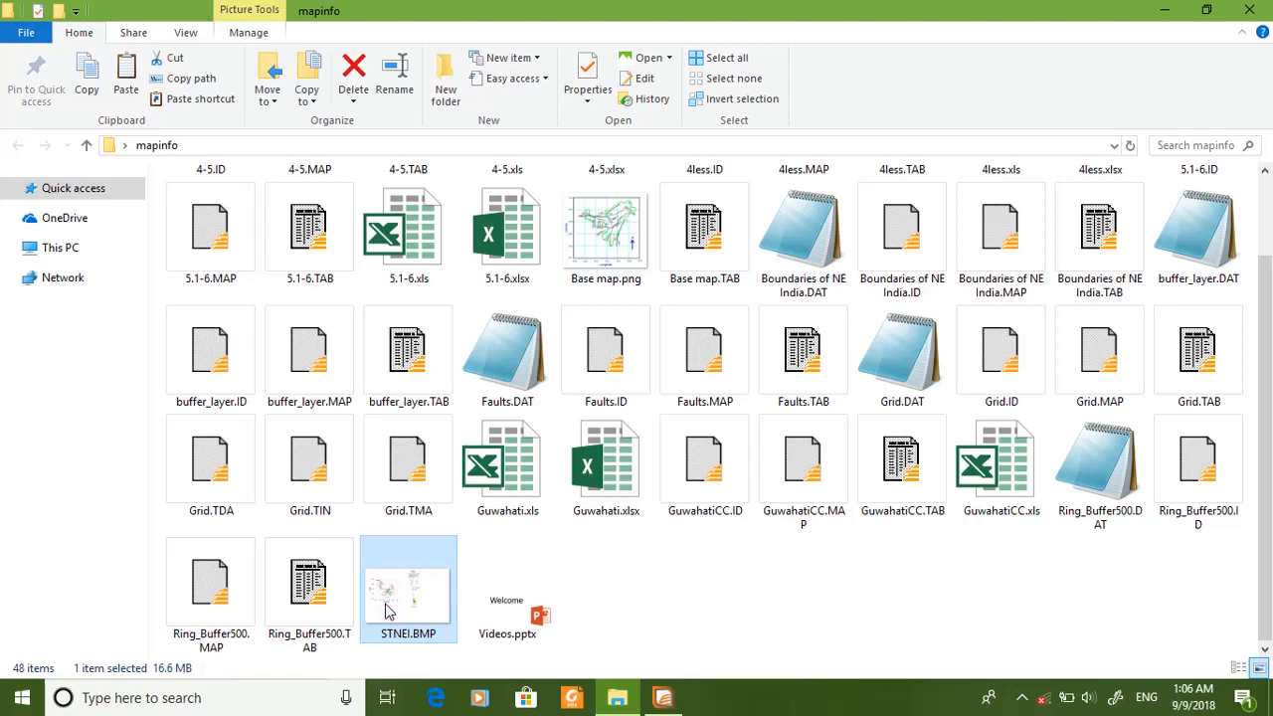
right_click(388, 608)
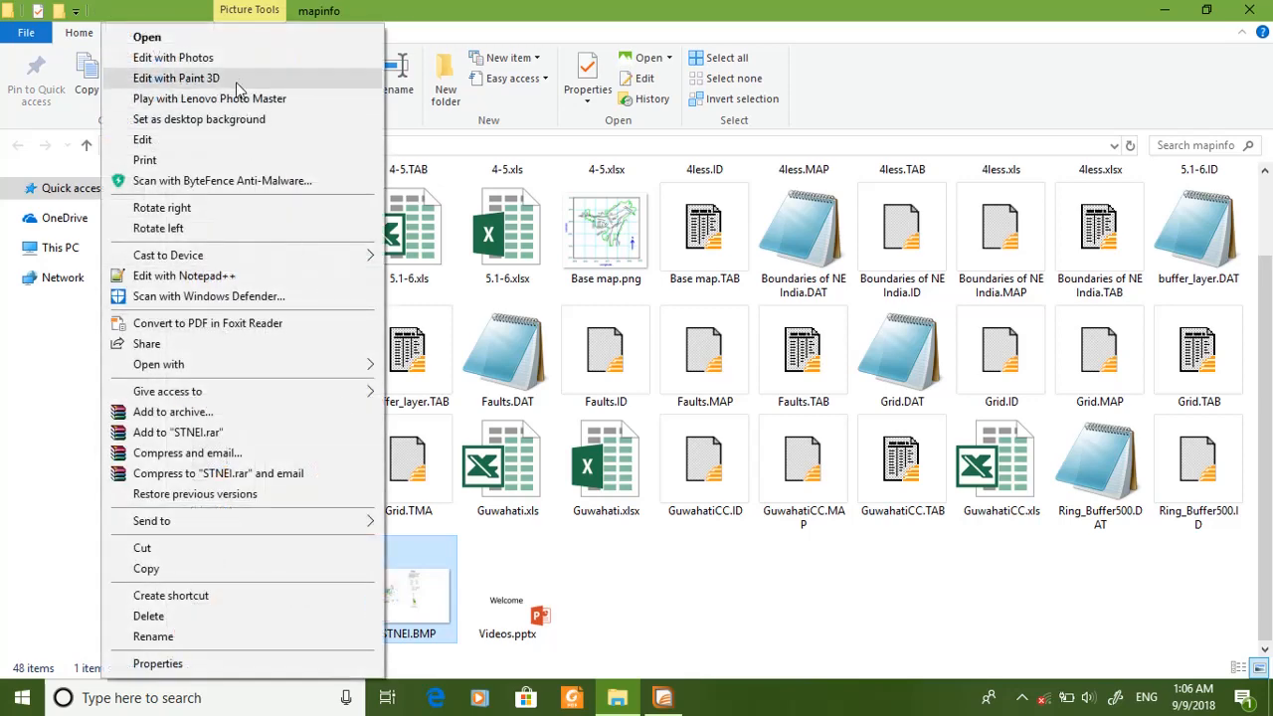
click(222, 150)
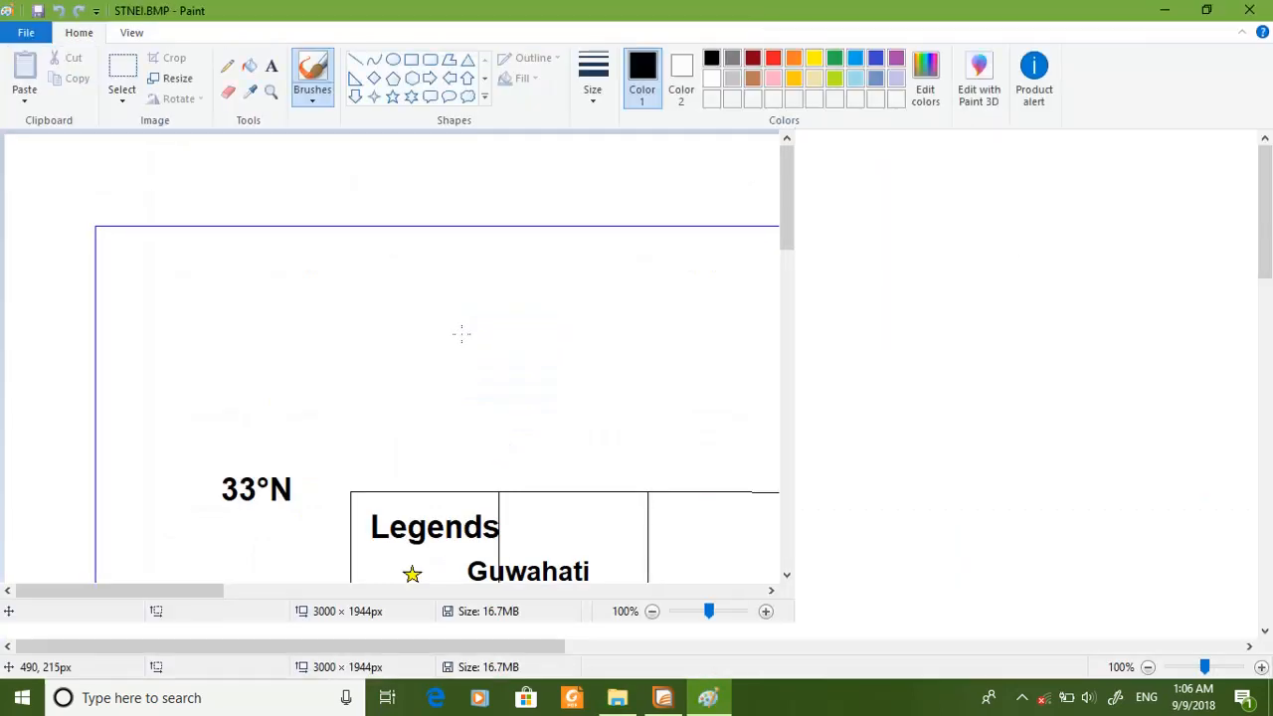
Step: Reduce the canvas width to about 1320 px to cut off the template panels beside the map
click(1148, 668)
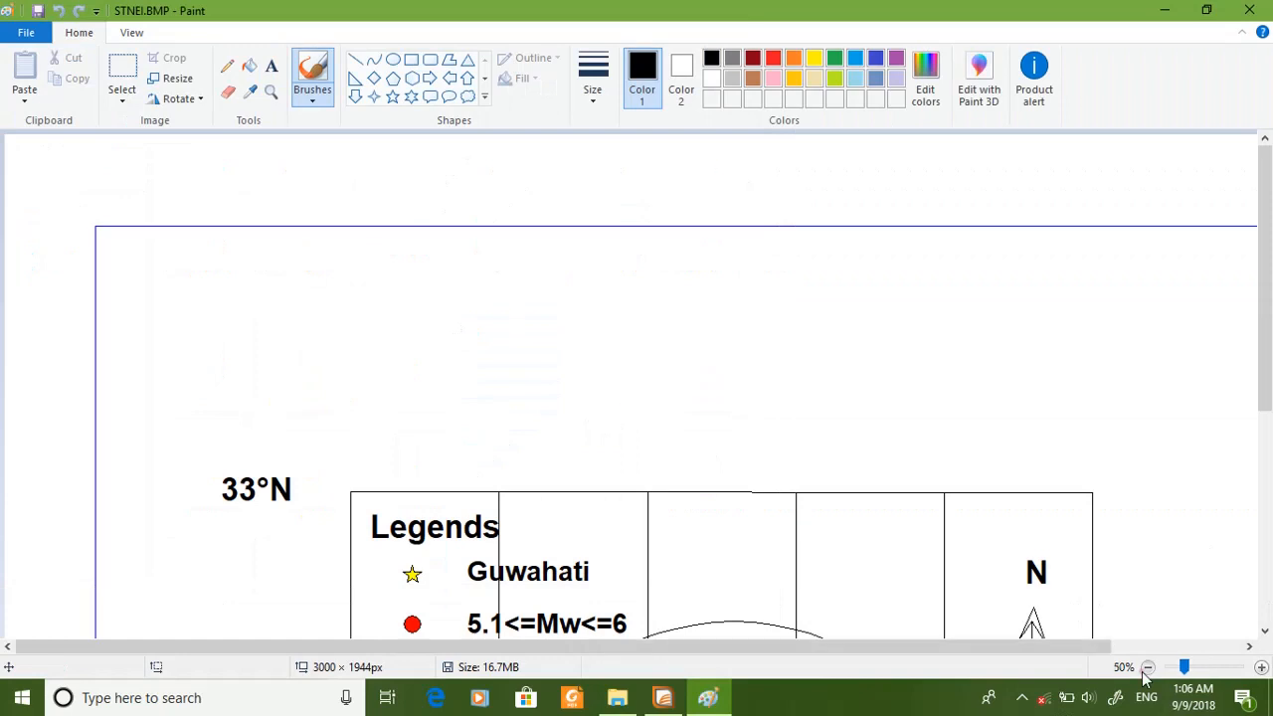
click(1148, 667)
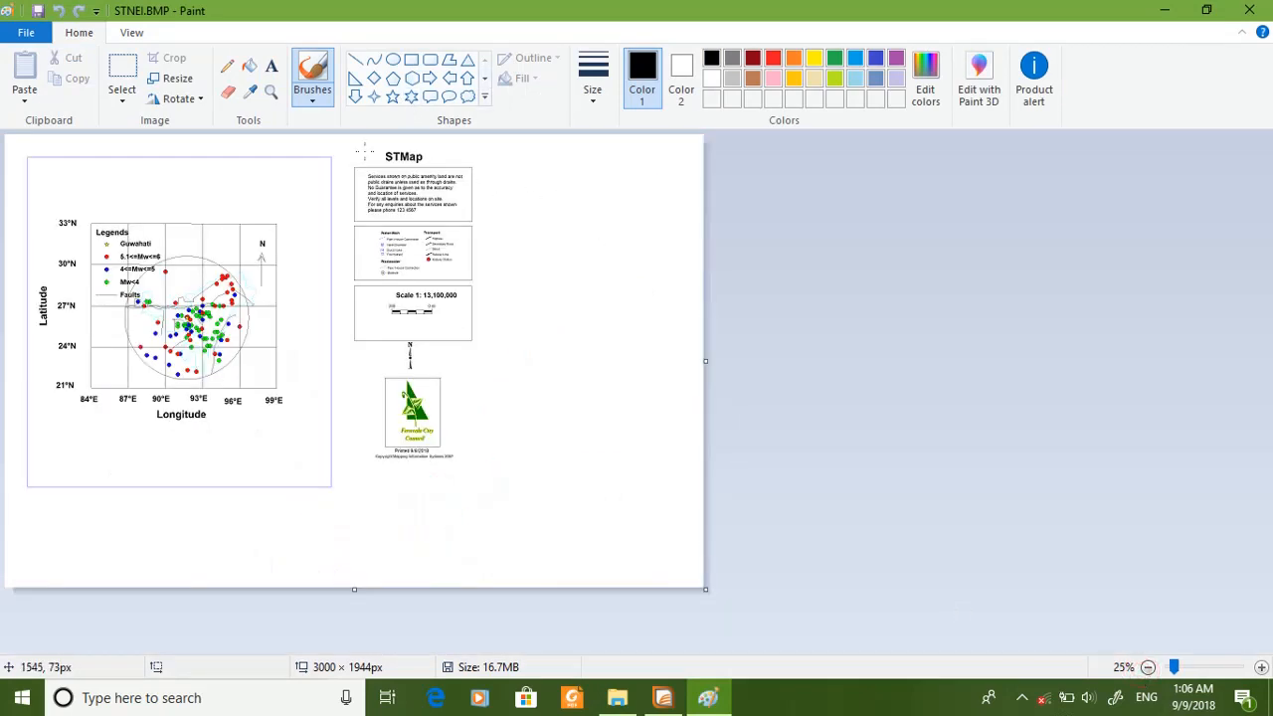
click(800, 400)
mouse_move(702, 360)
mouse_down()
mouse_move(341, 364)
mouse_move(312, 377)
mouse_up()
Step: Select the map with its axis labels, about 1141 by 985 px, and move it to the canvas's upper-left corner
click(120, 68)
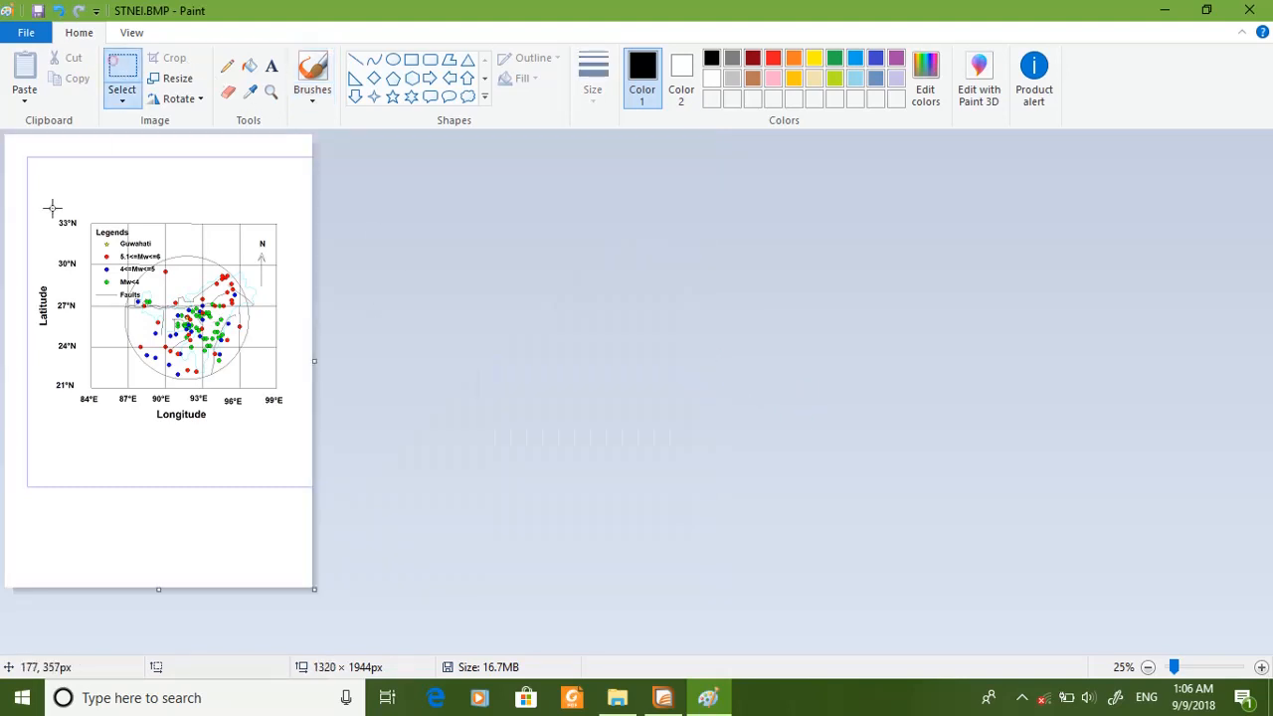
drag(36, 207, 301, 434)
drag(211, 350, 189, 283)
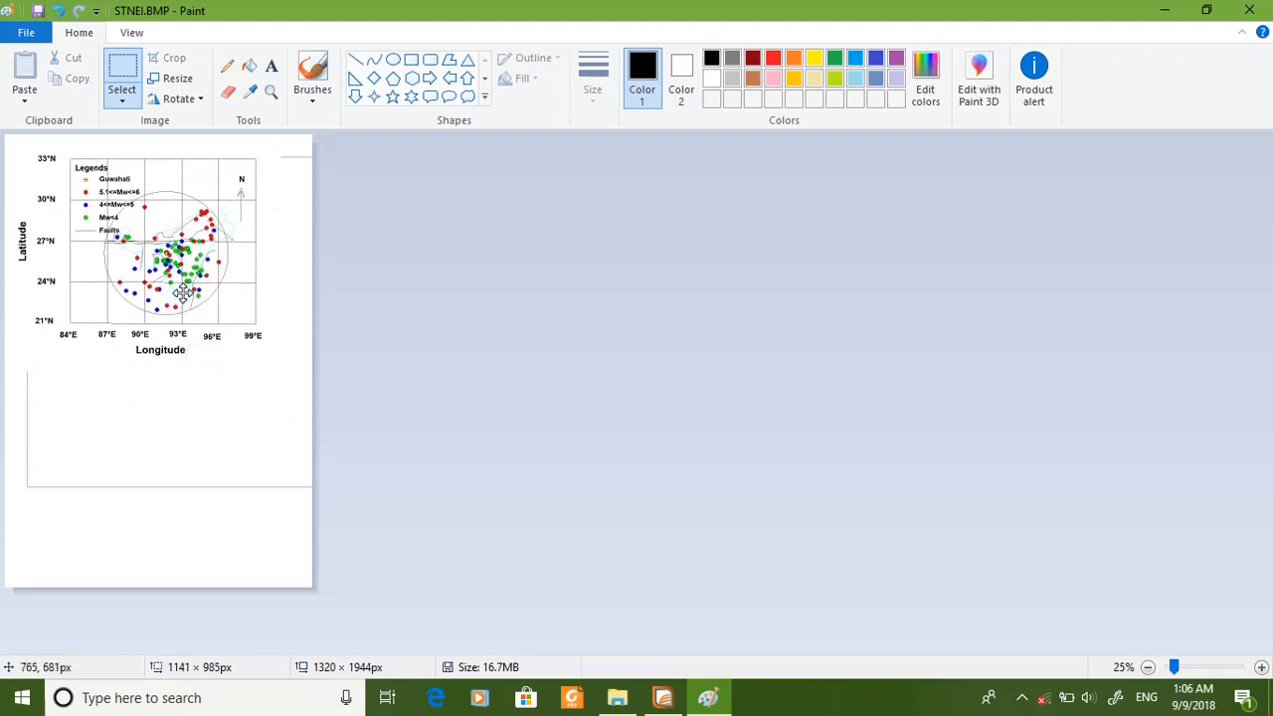
Step: Trim the canvas to about 1152 by 996 px so only the map and its labels remain
click(414, 371)
drag(314, 361, 274, 360)
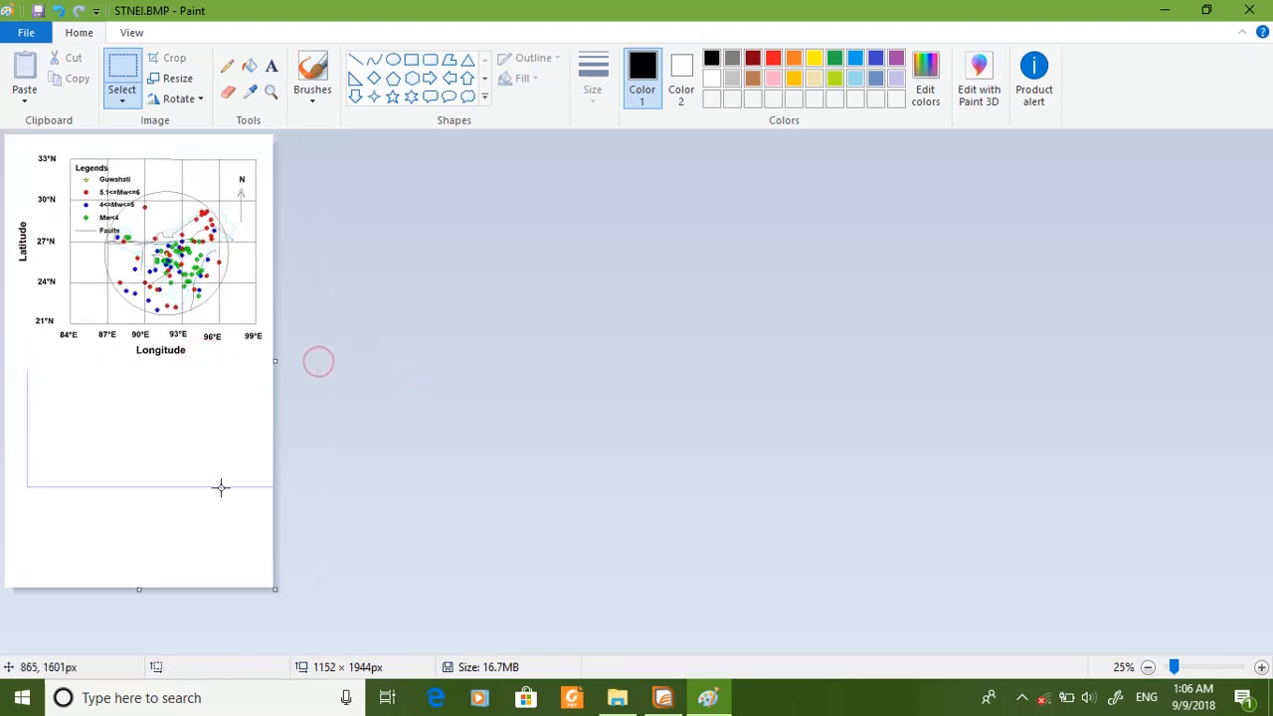
drag(138, 587, 150, 368)
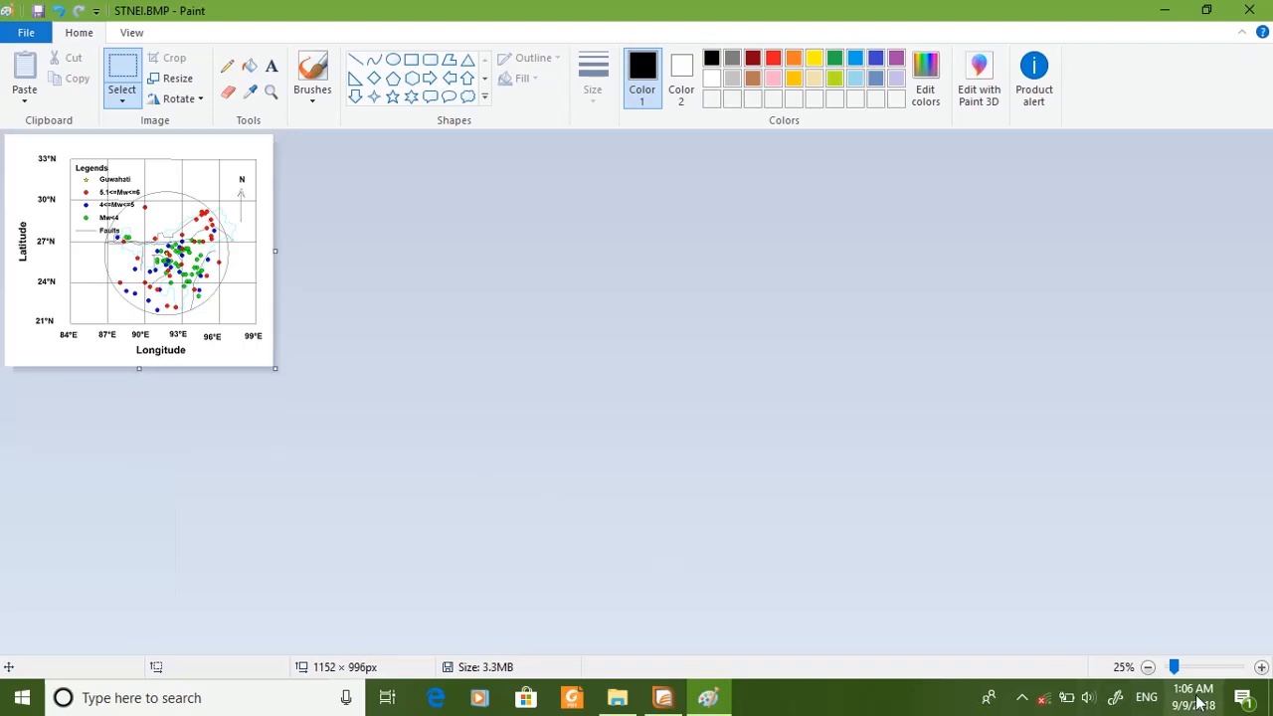
Step: Save and close the cropped image, and open STNEI.BMP in Photos to view the finished map
click(1262, 668)
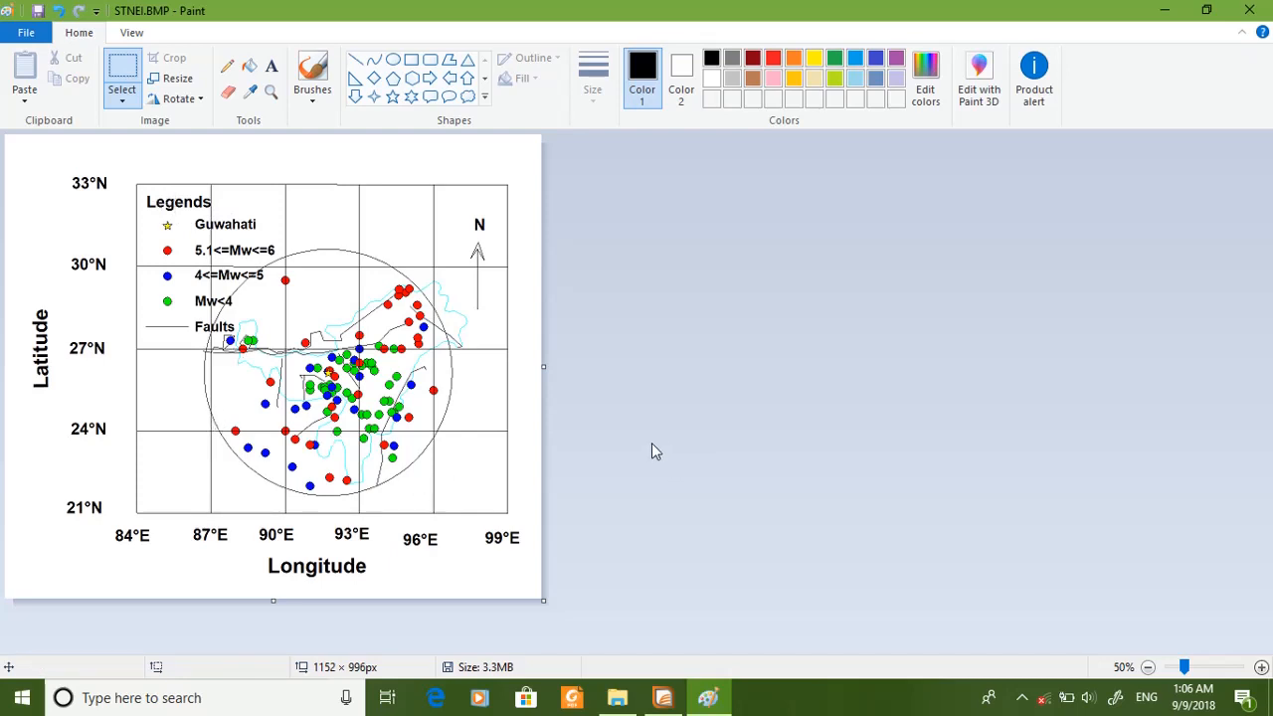
click(1249, 10)
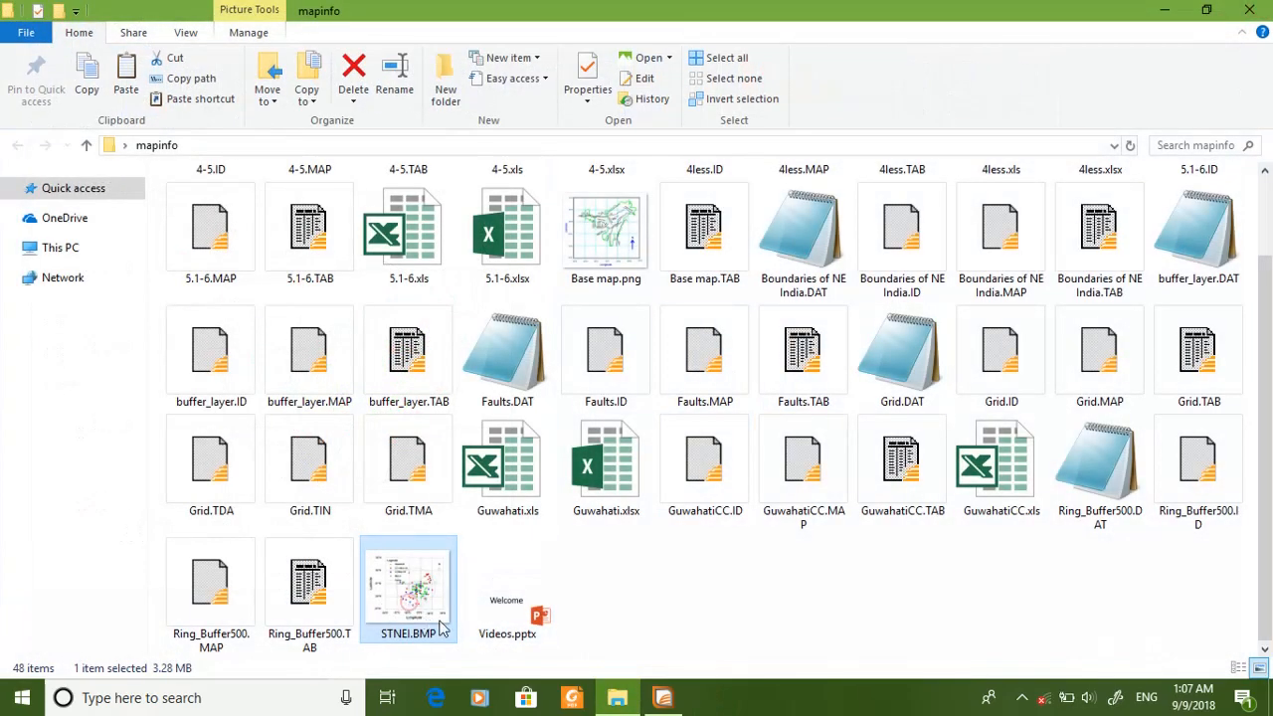
double_click(442, 619)
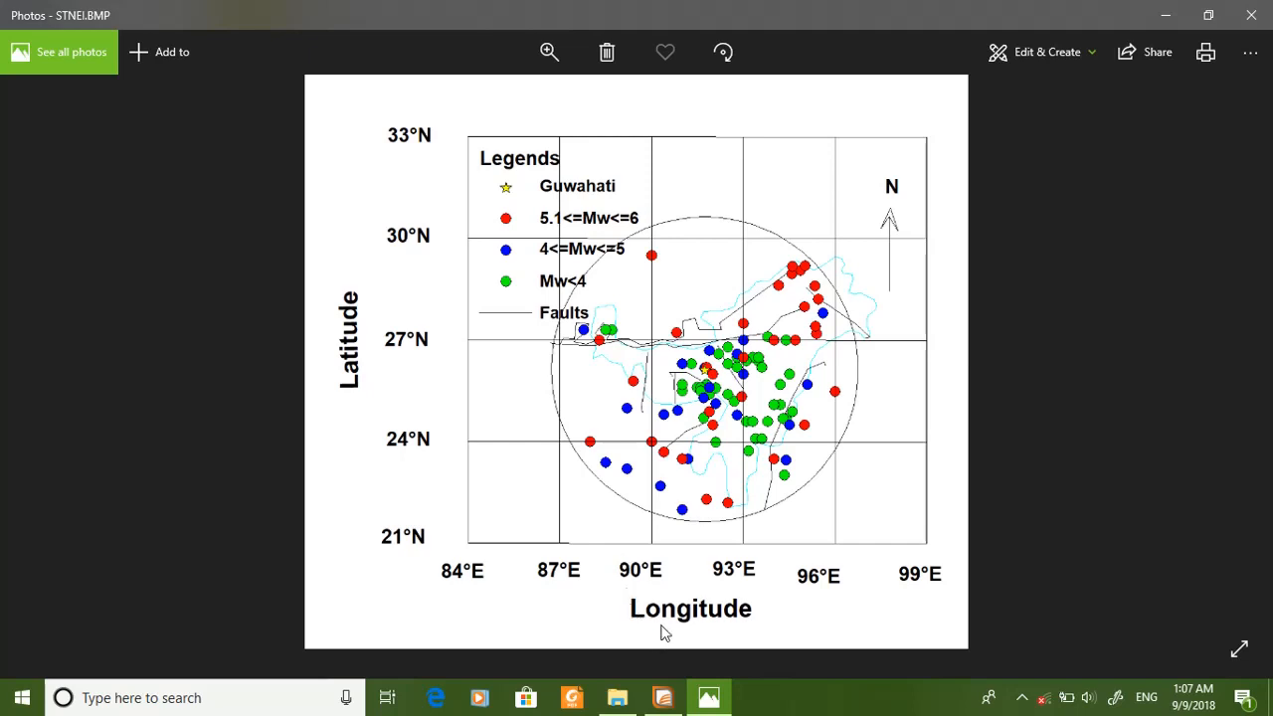
mouse_move(618, 698)
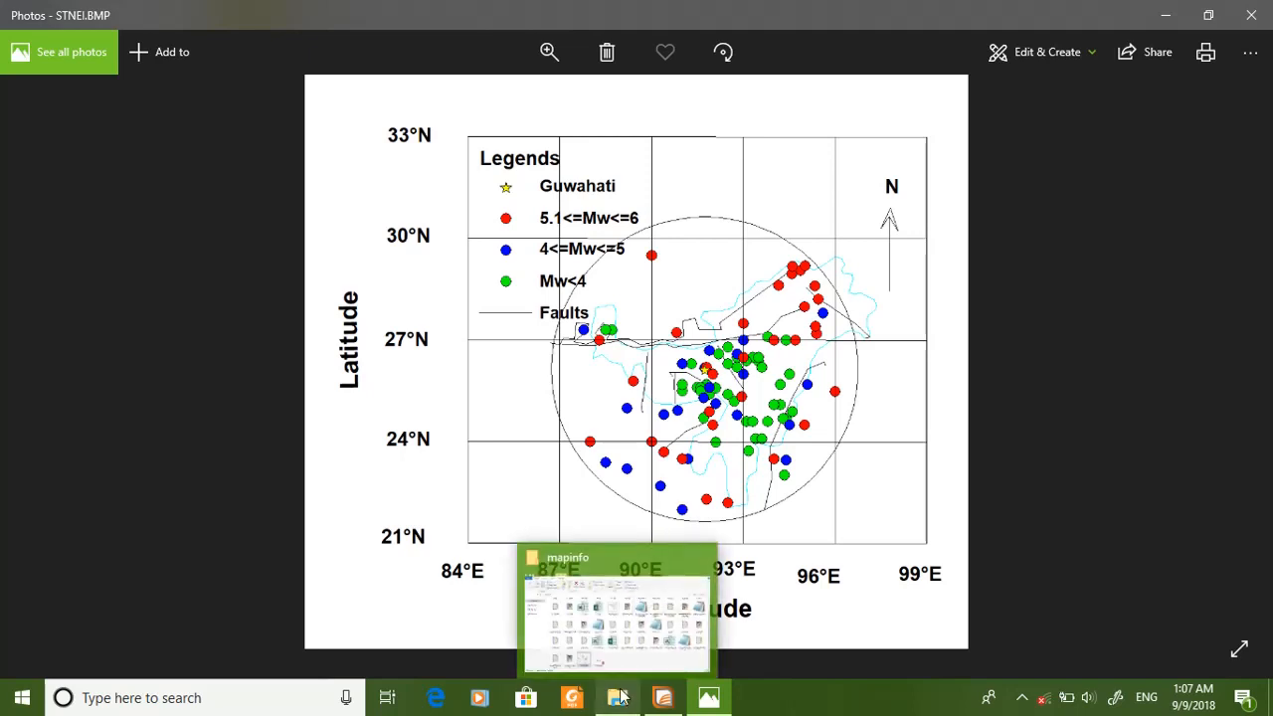